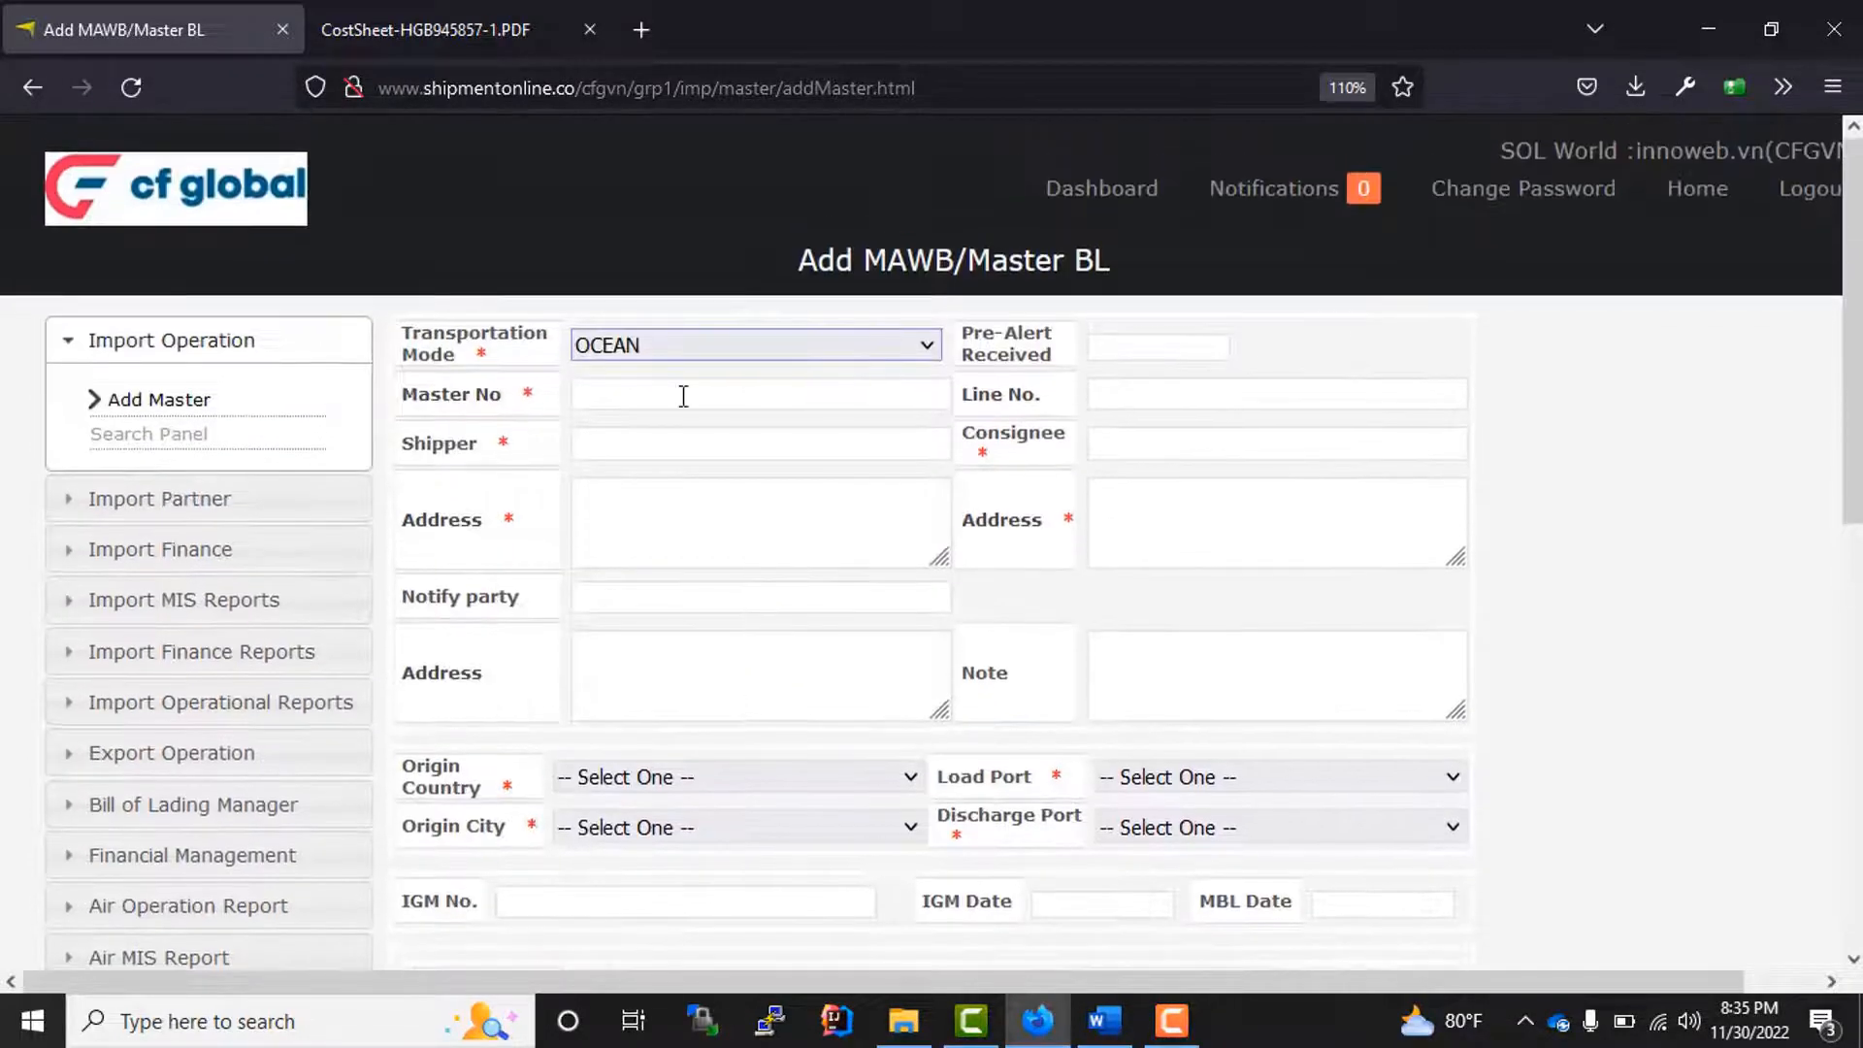
# Step: Review the ocean master form's mother and feeder vessel, voyage, rotation and ETD/ETA/ETB fields
pyautogui.scroll(-6, 683, 398)
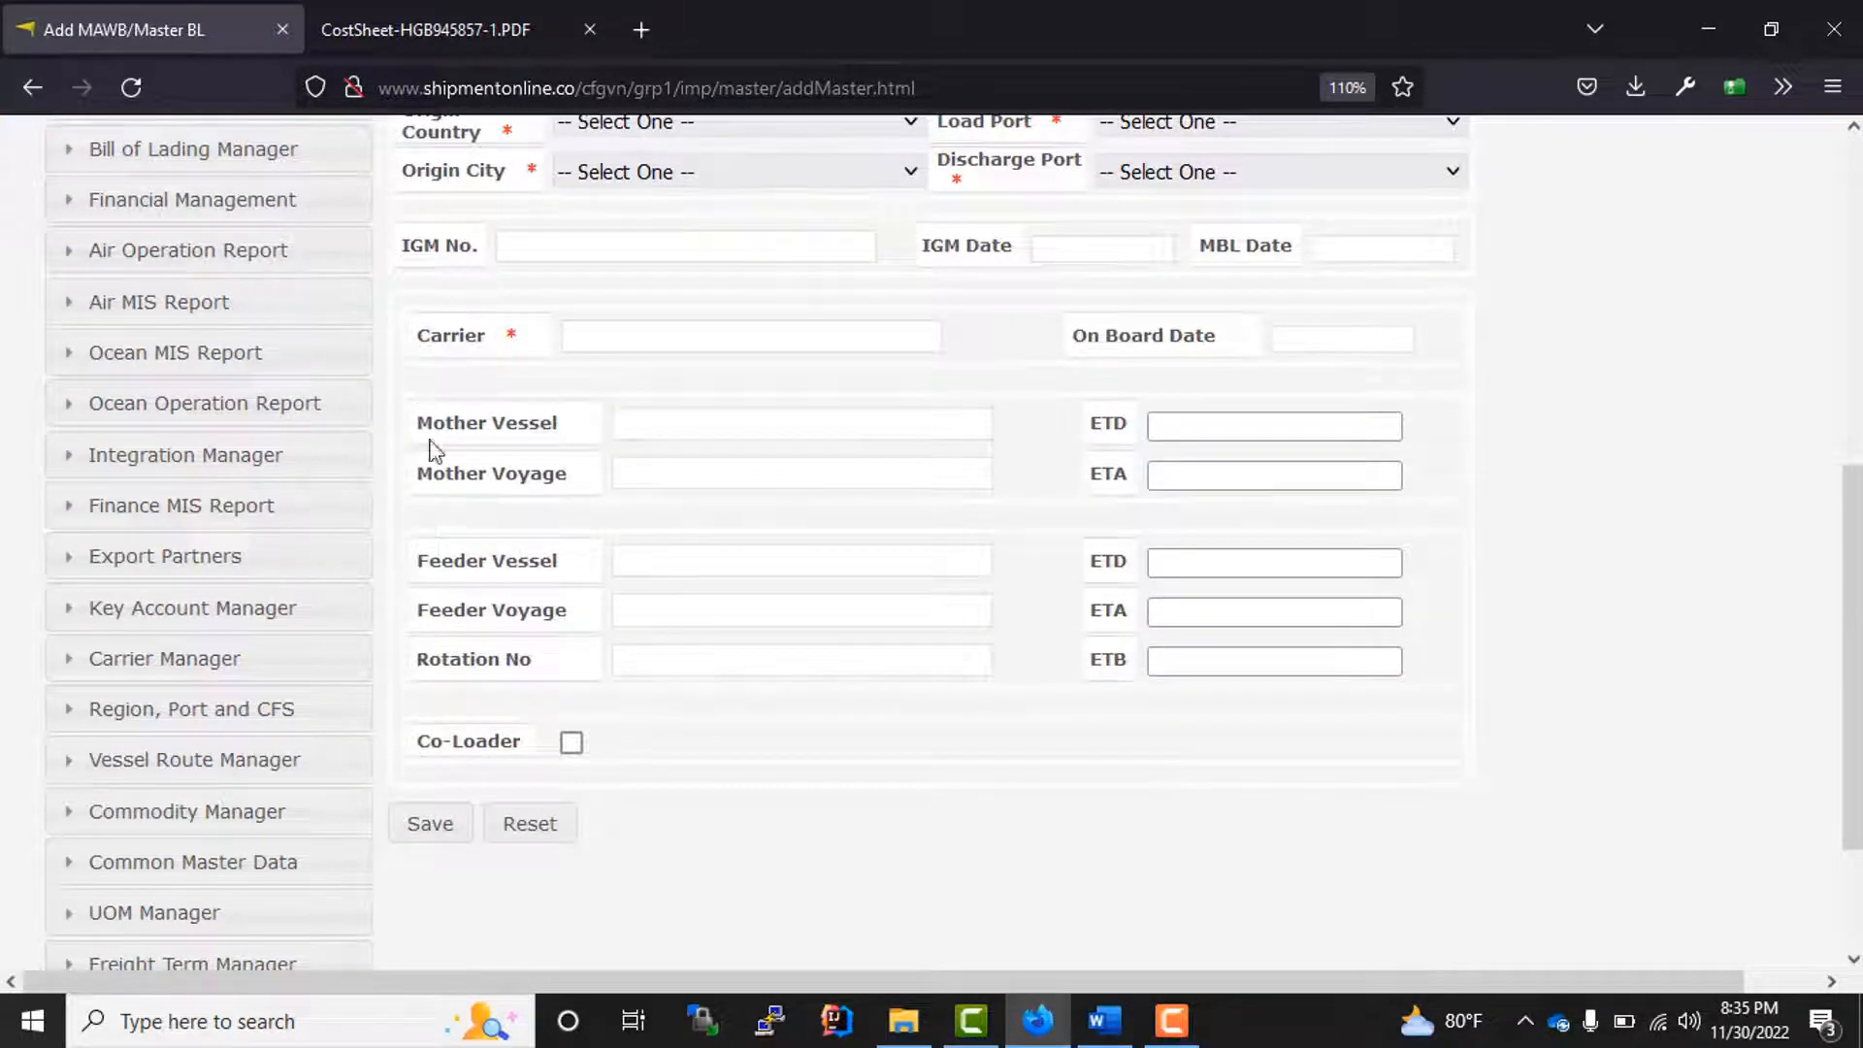
pyautogui.moveTo(430, 442); pyautogui.dragTo(1143, 680)
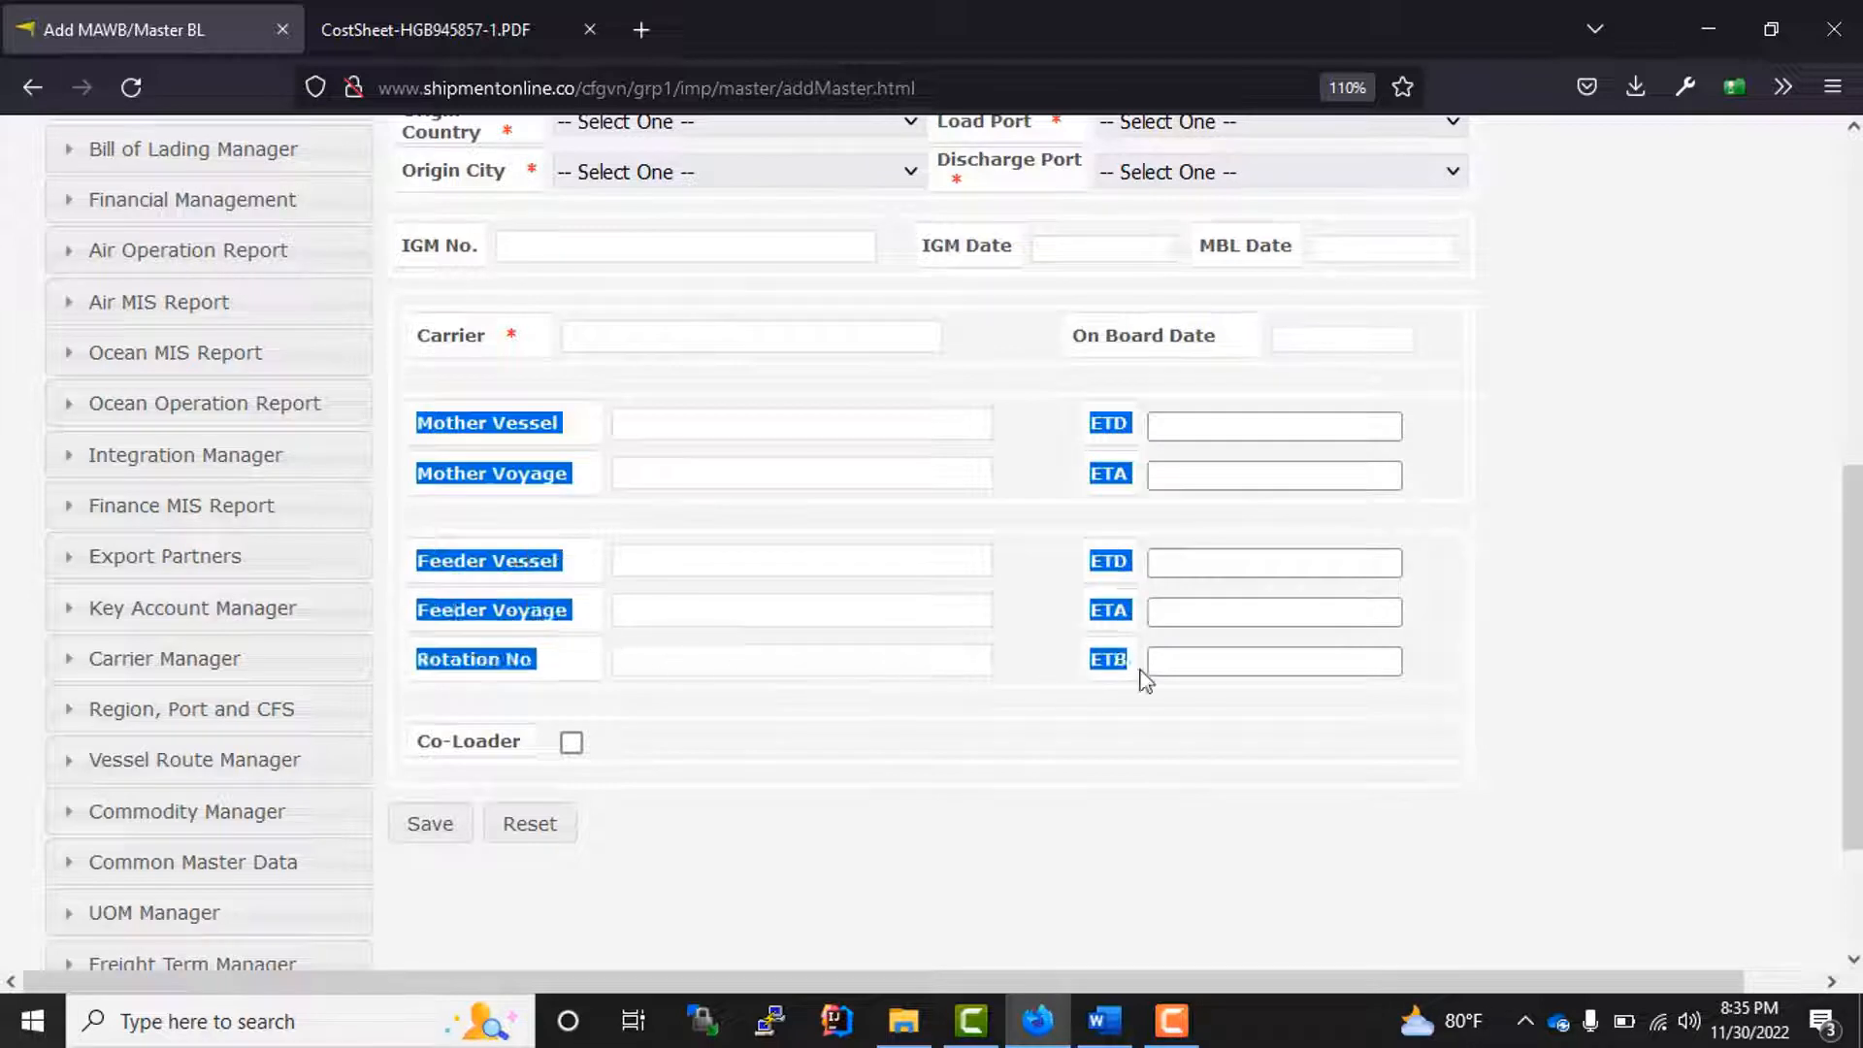
pyautogui.scroll(3, 291, 644)
pyautogui.click(543, 636)
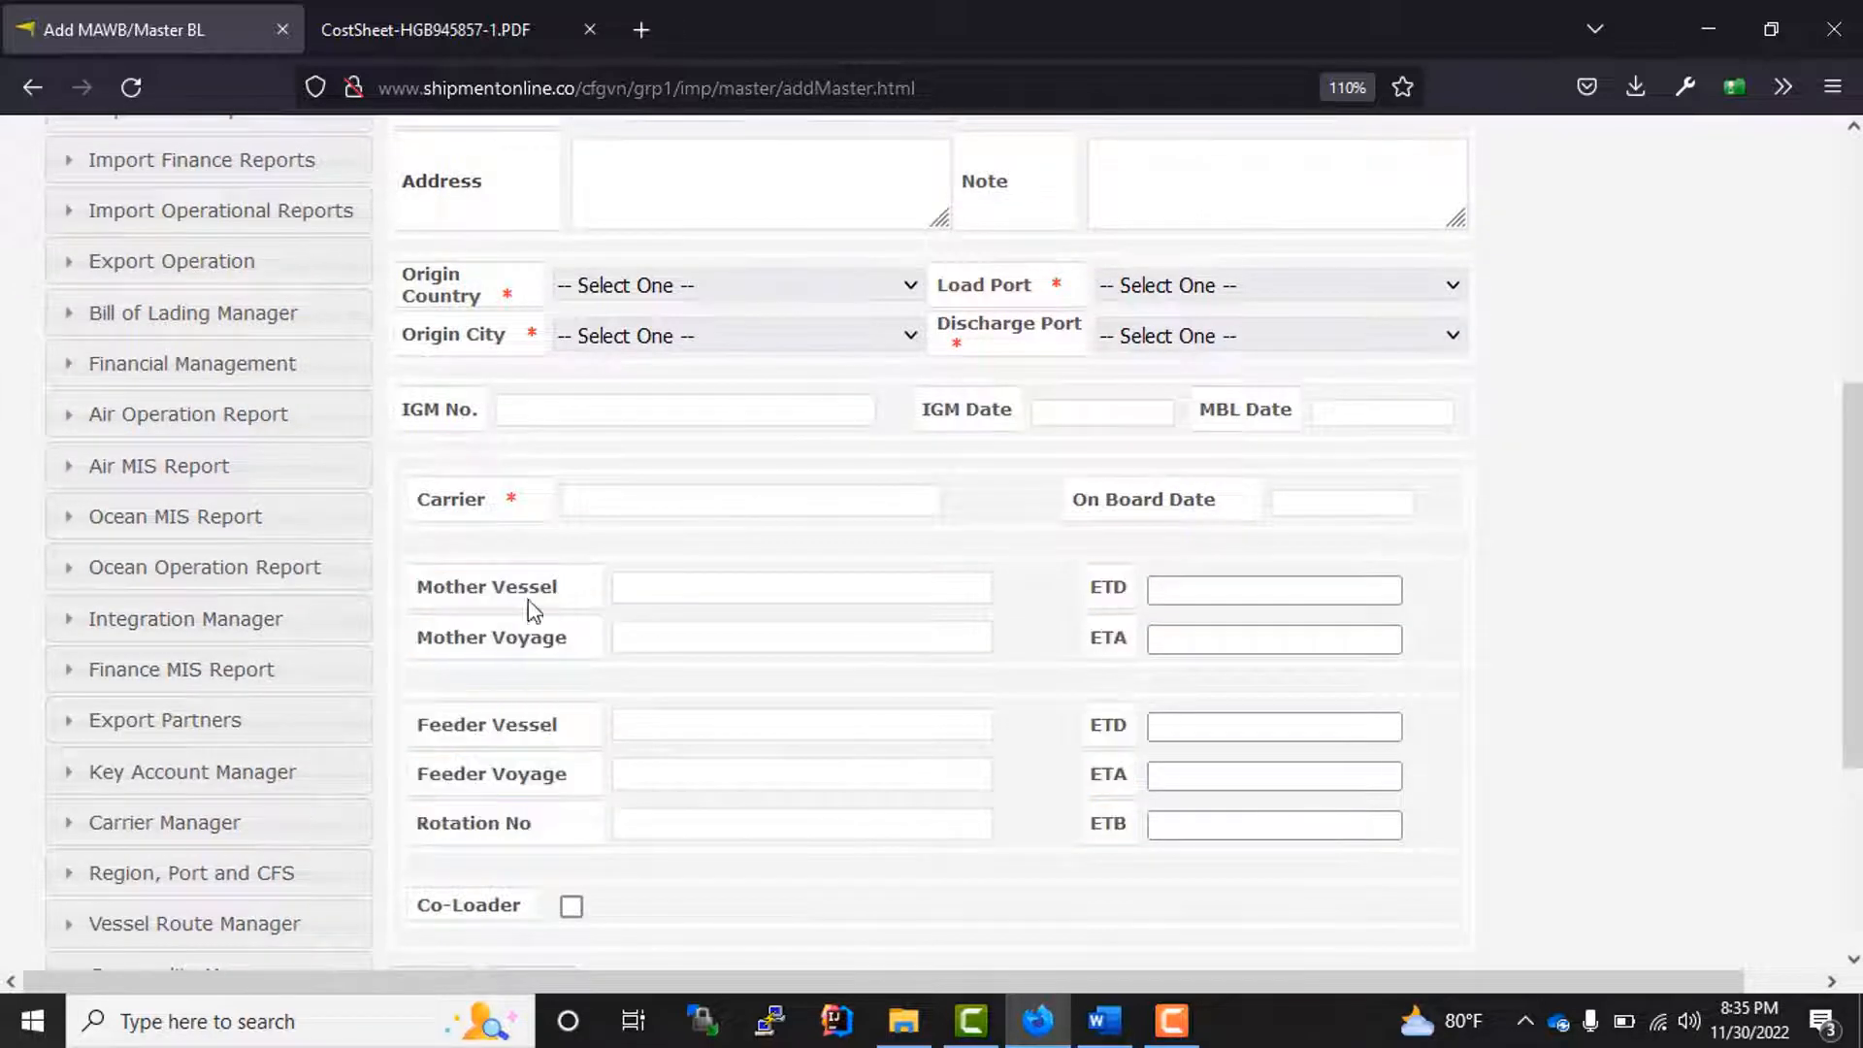
pyautogui.moveTo(432, 588); pyautogui.dragTo(559, 582)
pyautogui.moveTo(432, 637); pyautogui.dragTo(558, 637)
pyautogui.moveTo(453, 724); pyautogui.dragTo(559, 726)
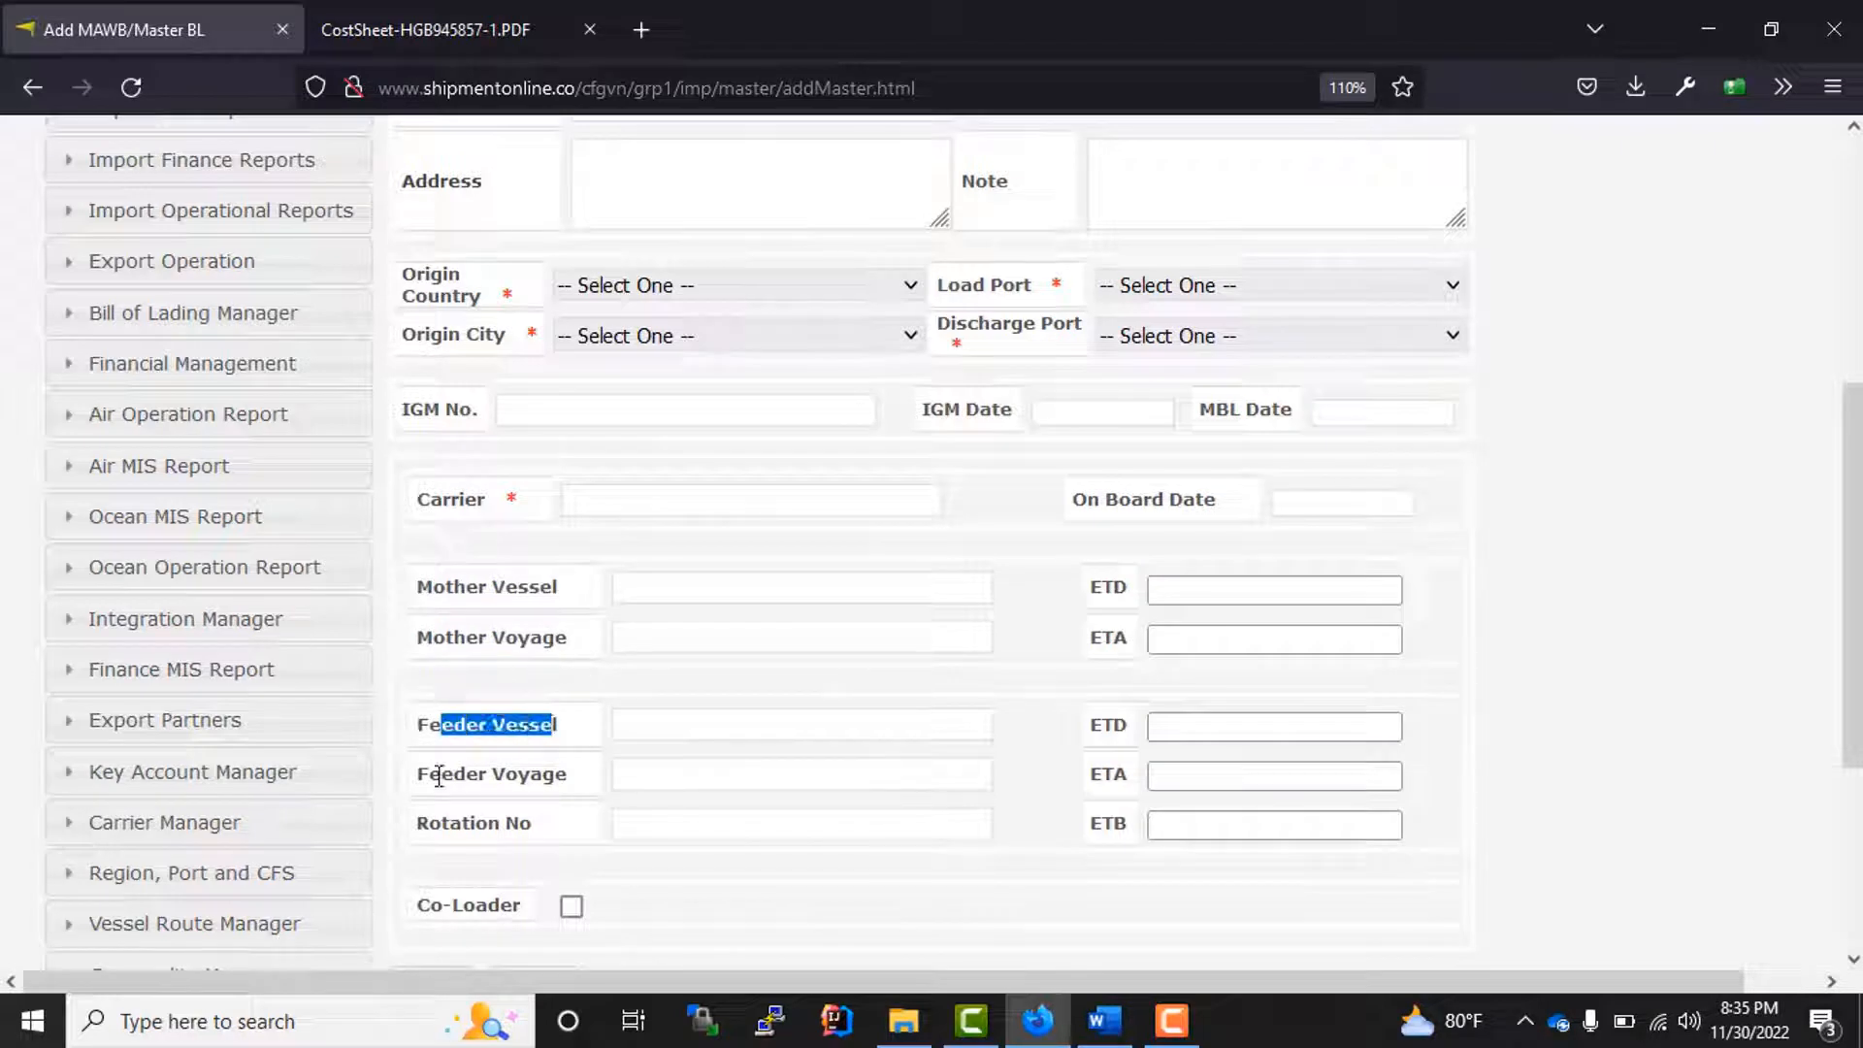
pyautogui.moveTo(429, 774); pyautogui.dragTo(587, 799)
pyautogui.moveTo(433, 586); pyautogui.dragTo(1426, 835)
pyautogui.click(1098, 733)
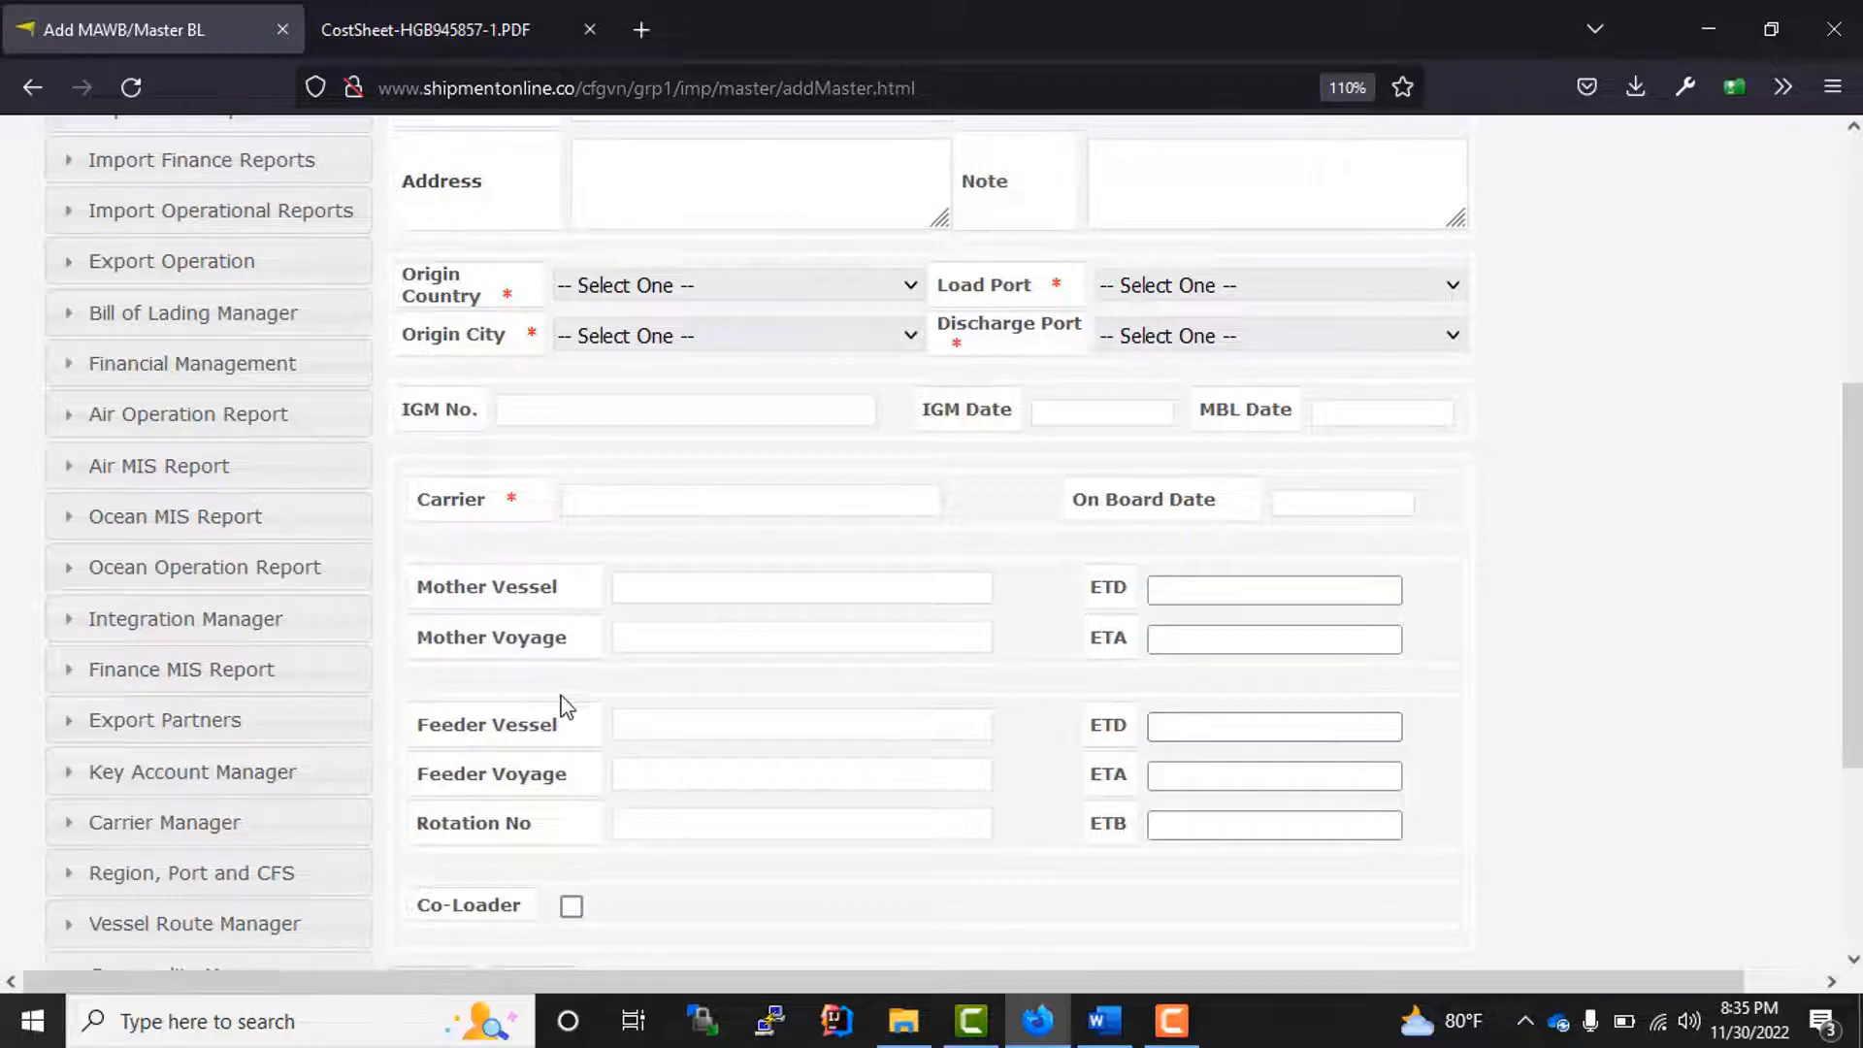
pyautogui.scroll(5, 562, 708)
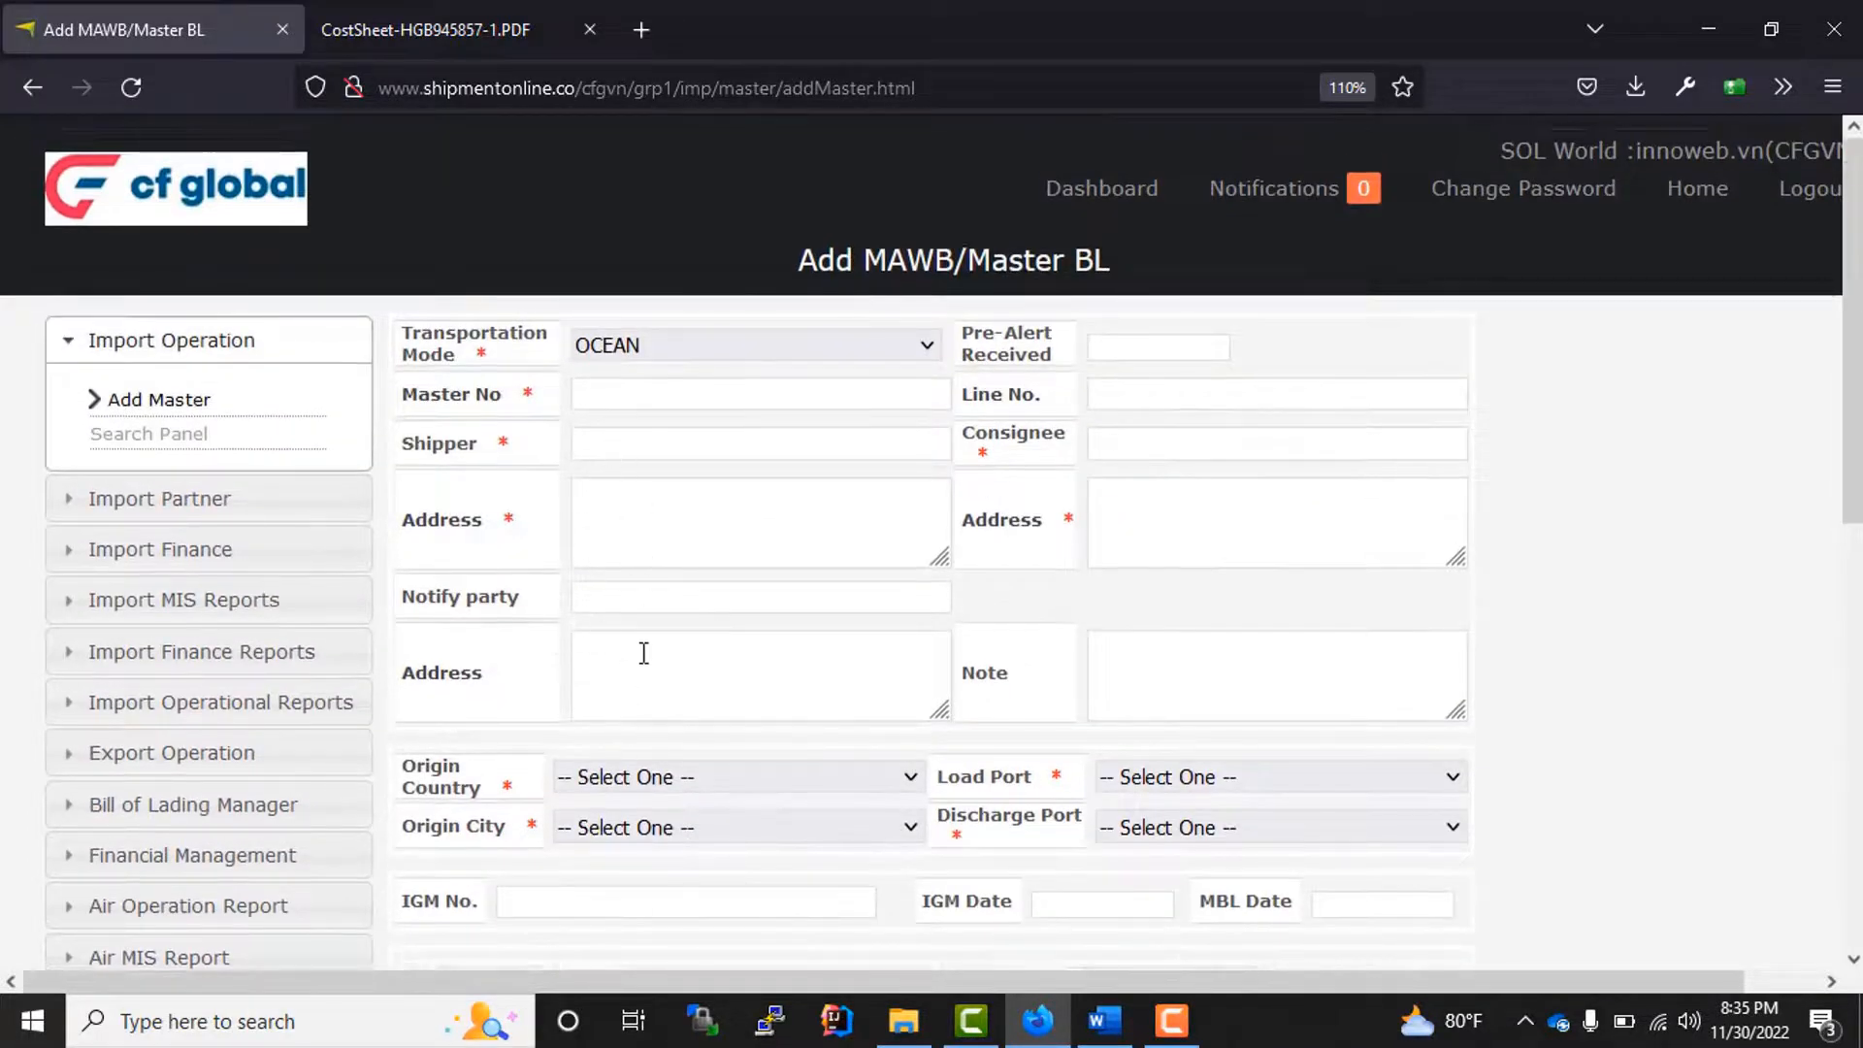
pyautogui.scroll(-4, 753, 563)
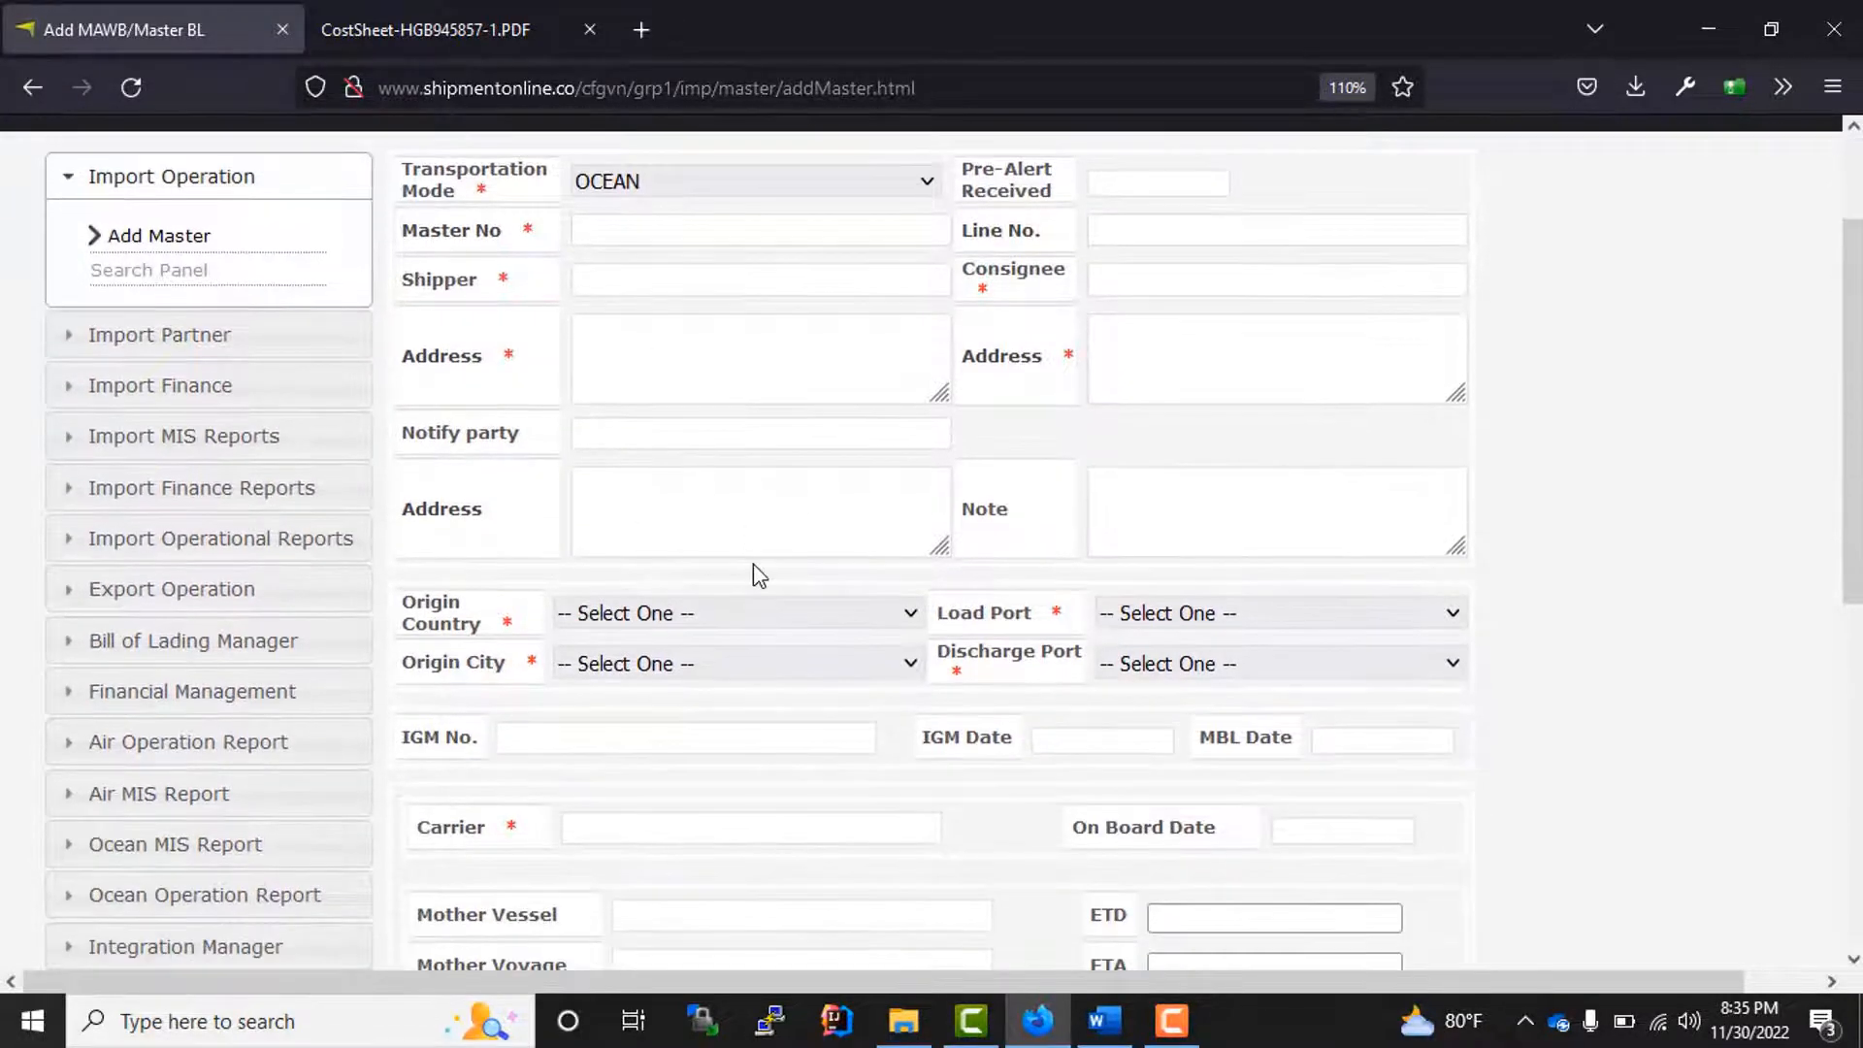
pyautogui.scroll(4, 753, 563)
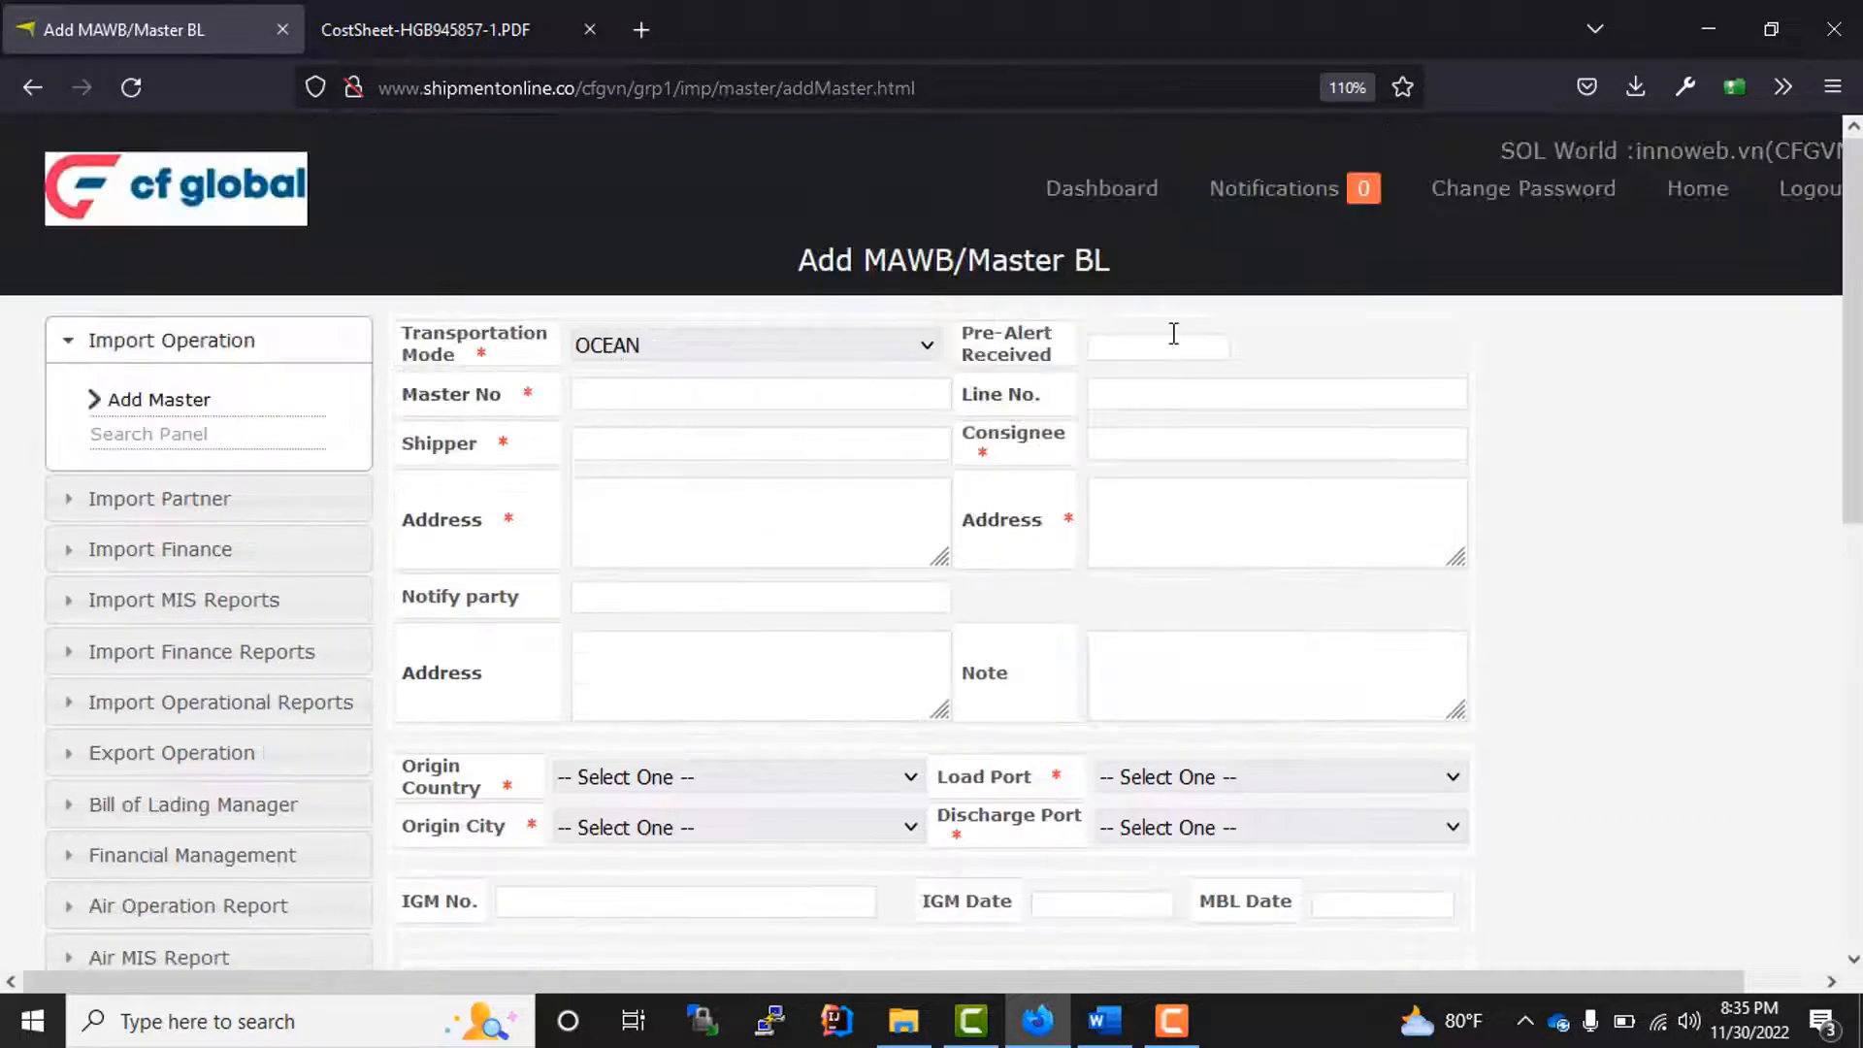
# Step: Enter HBN48565 as the master number and set the pre-alert received date to 30/11/2022
pyautogui.click(632, 401)
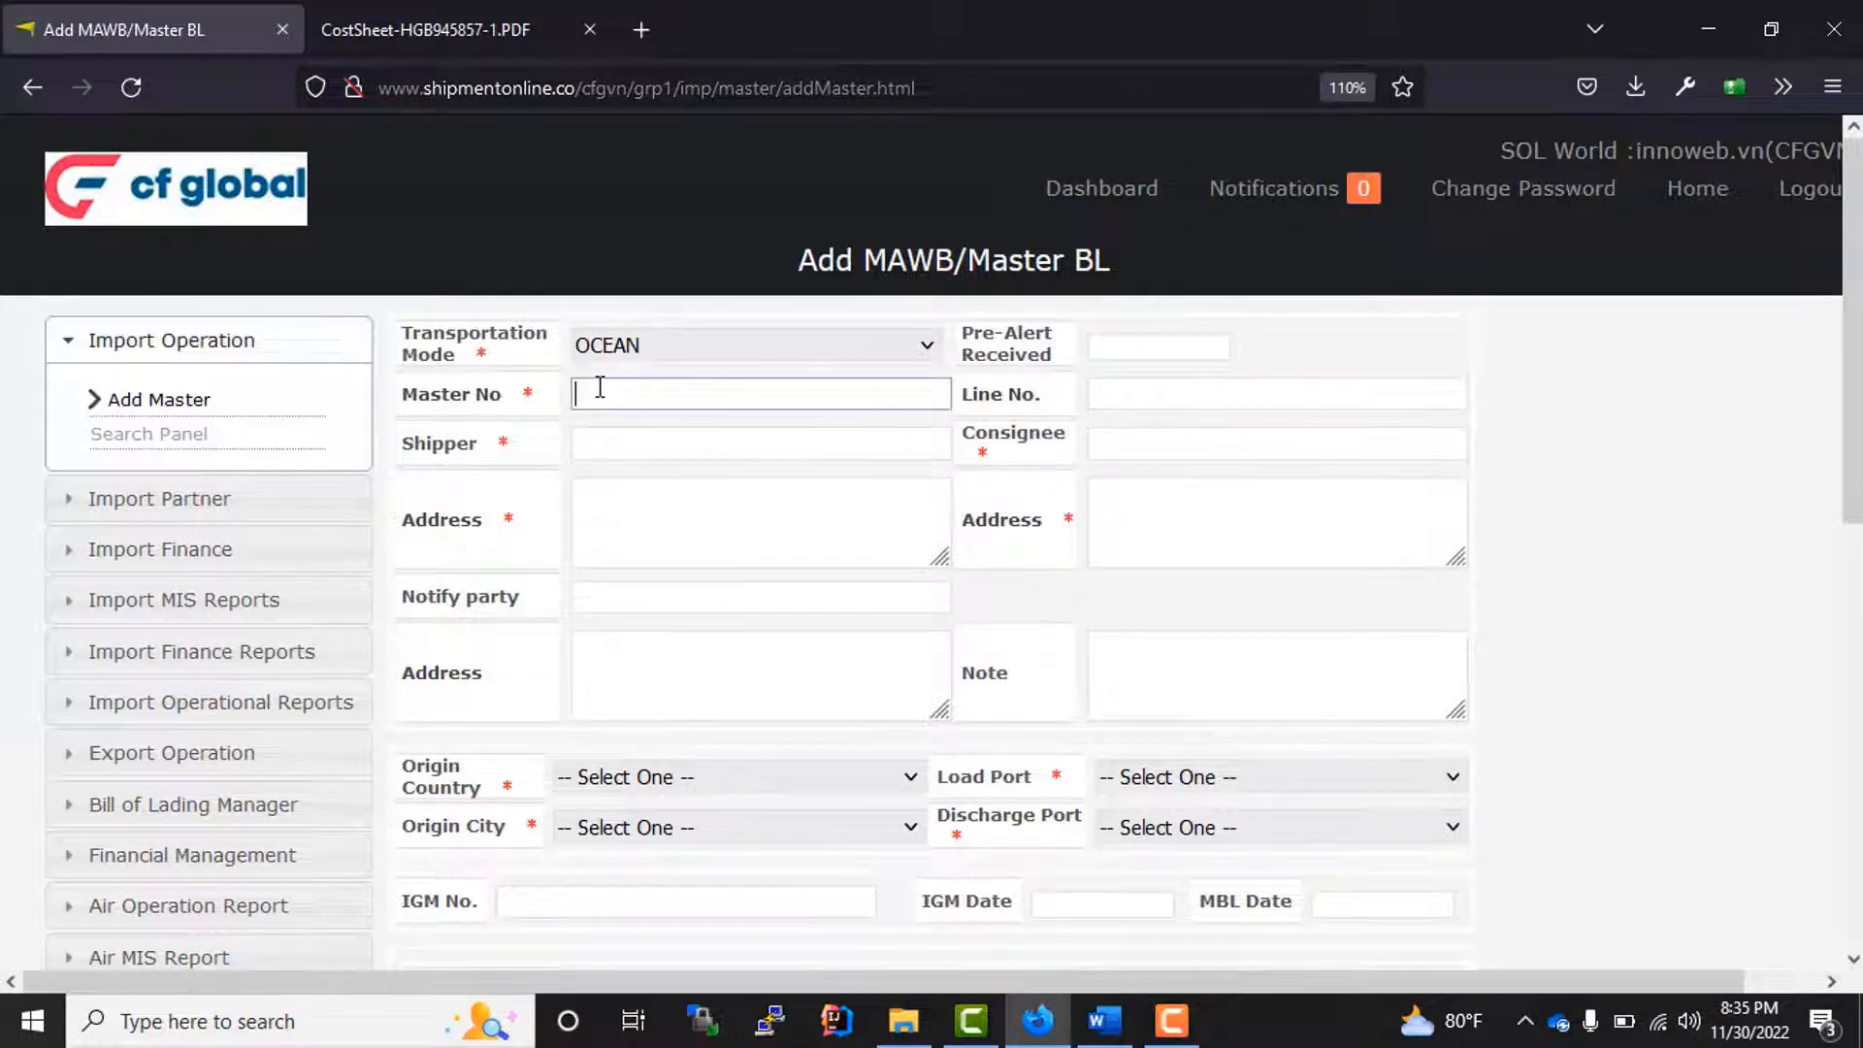
pyautogui.write('HBN48565')
pyautogui.click(681, 450)
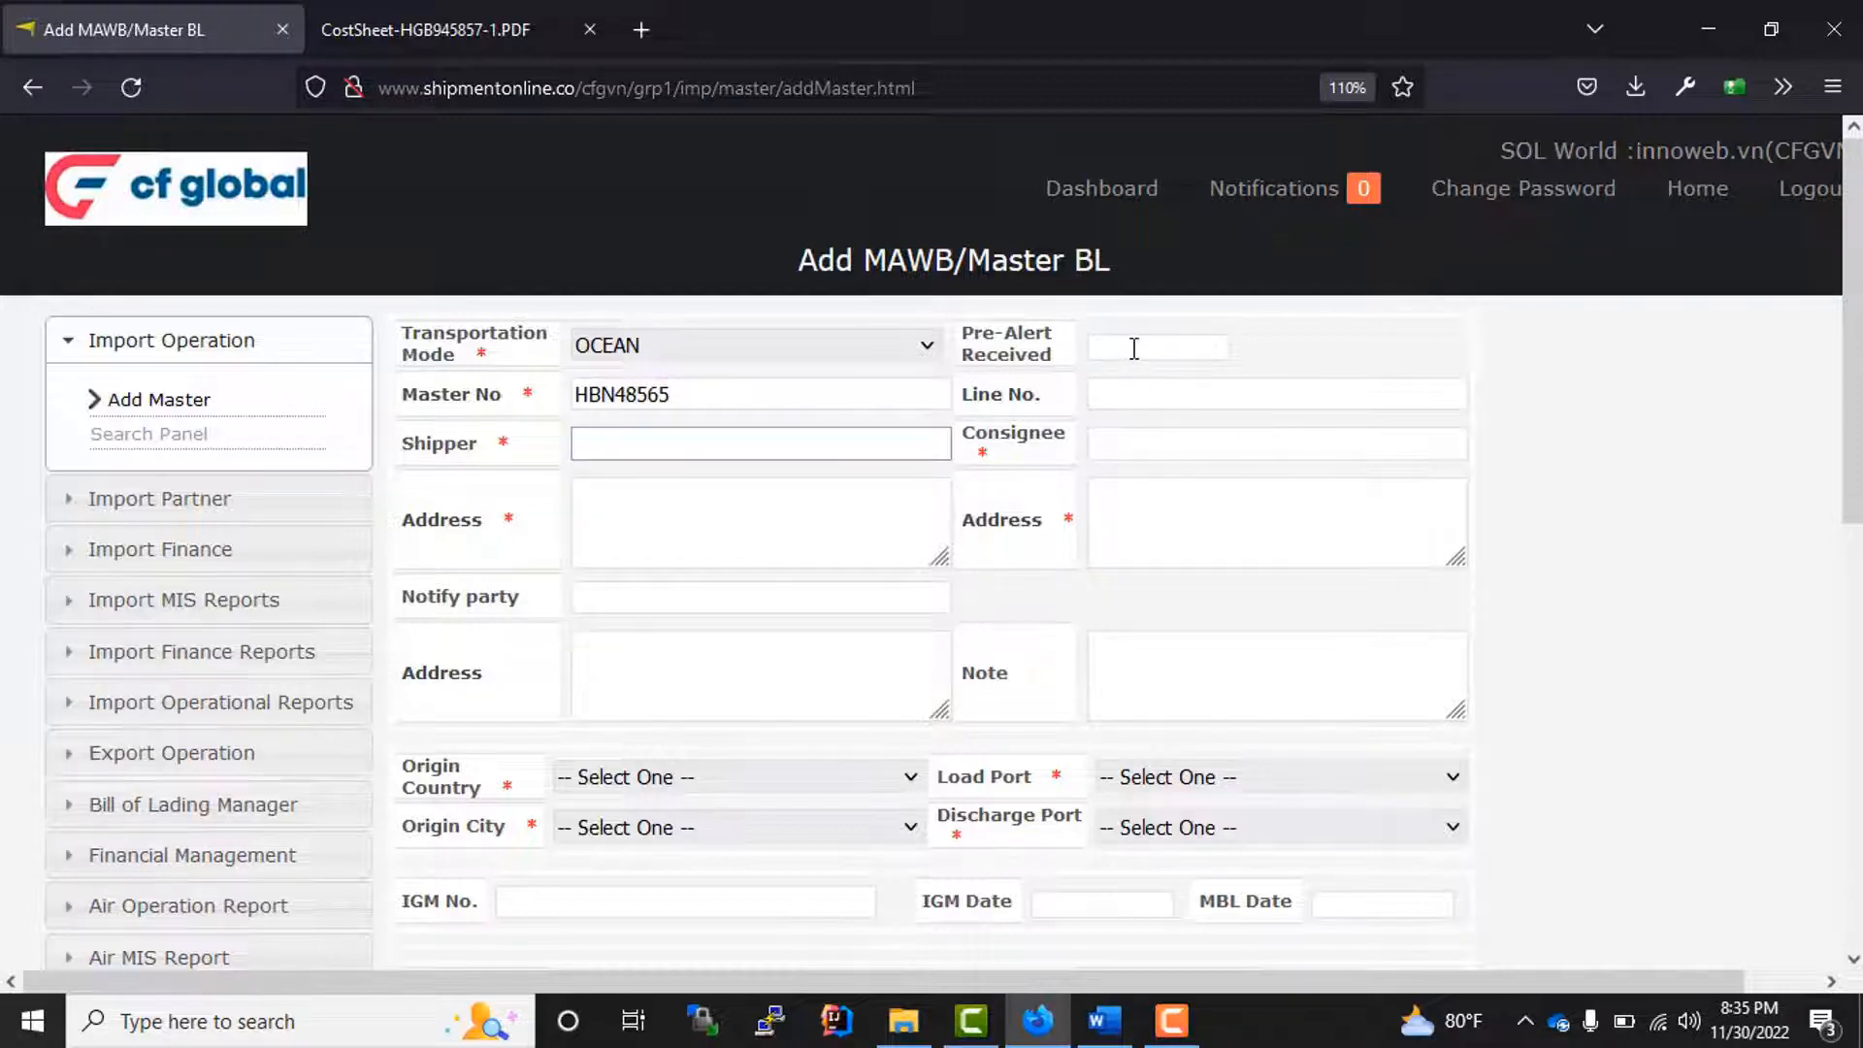
pyautogui.click(1138, 348)
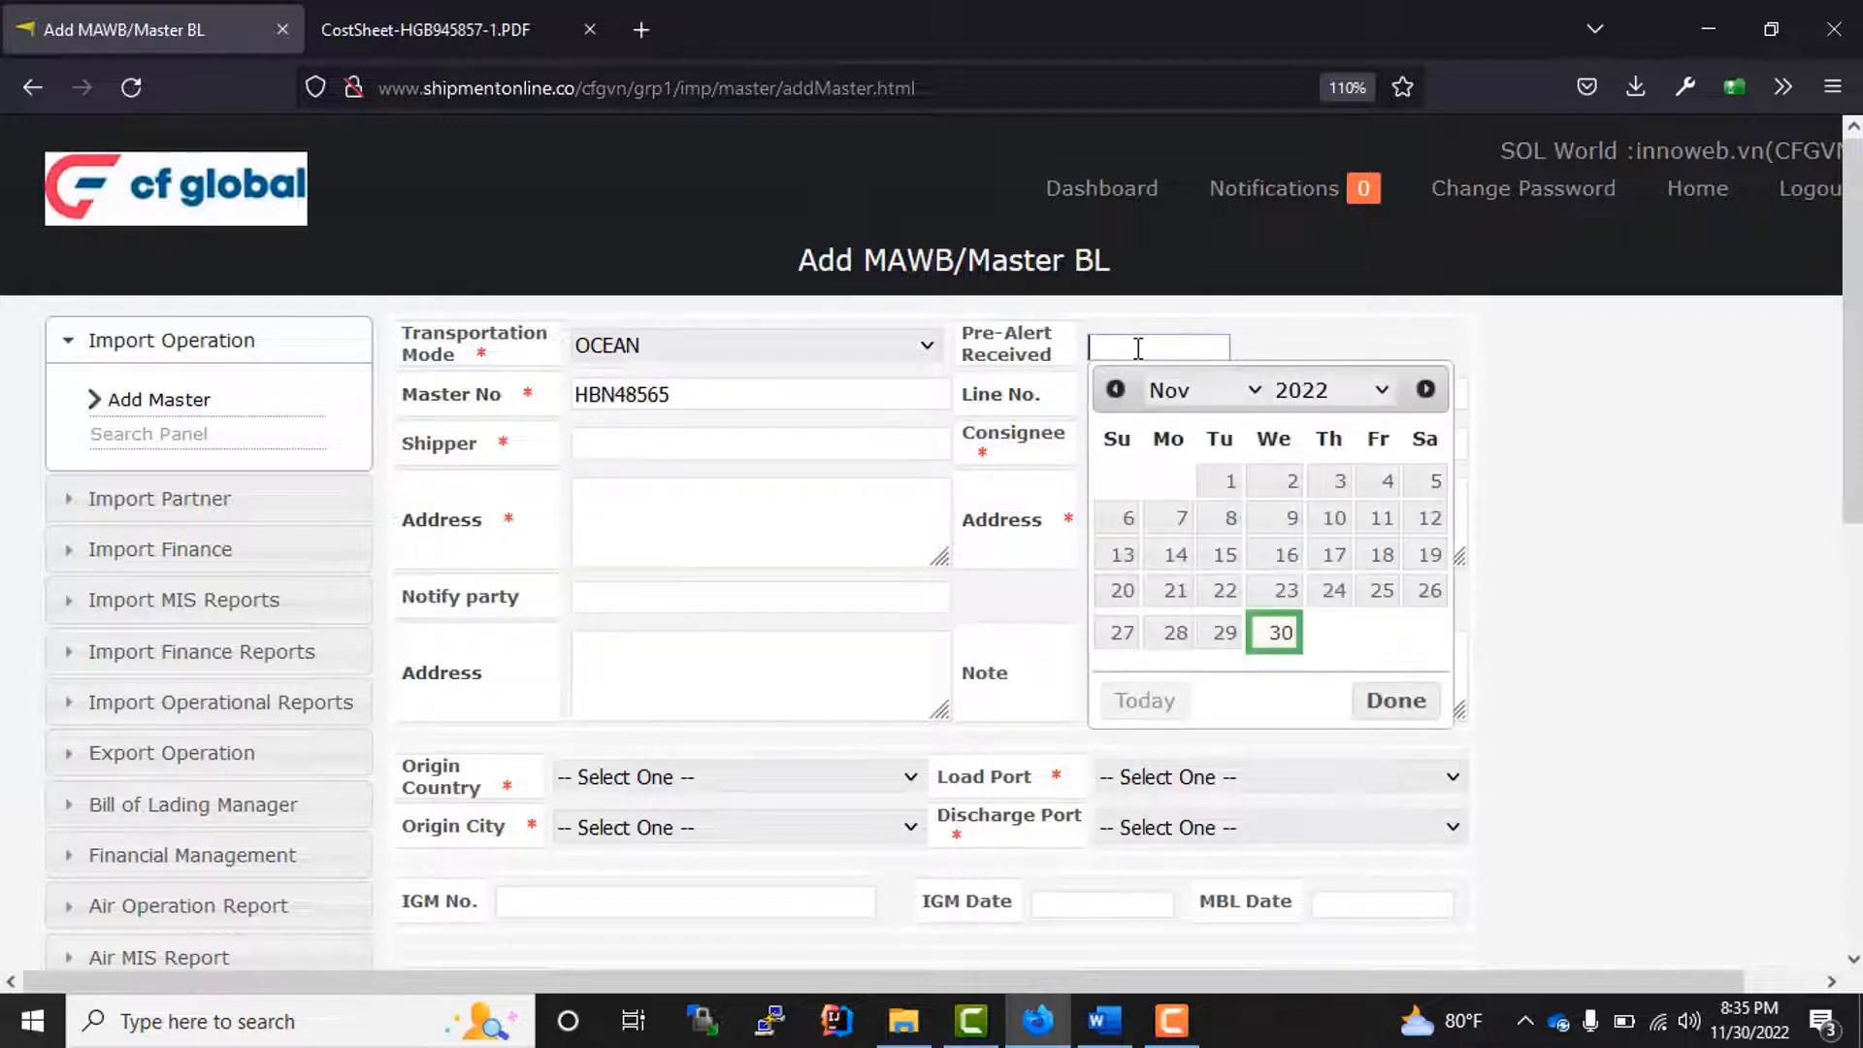
pyautogui.click(1276, 635)
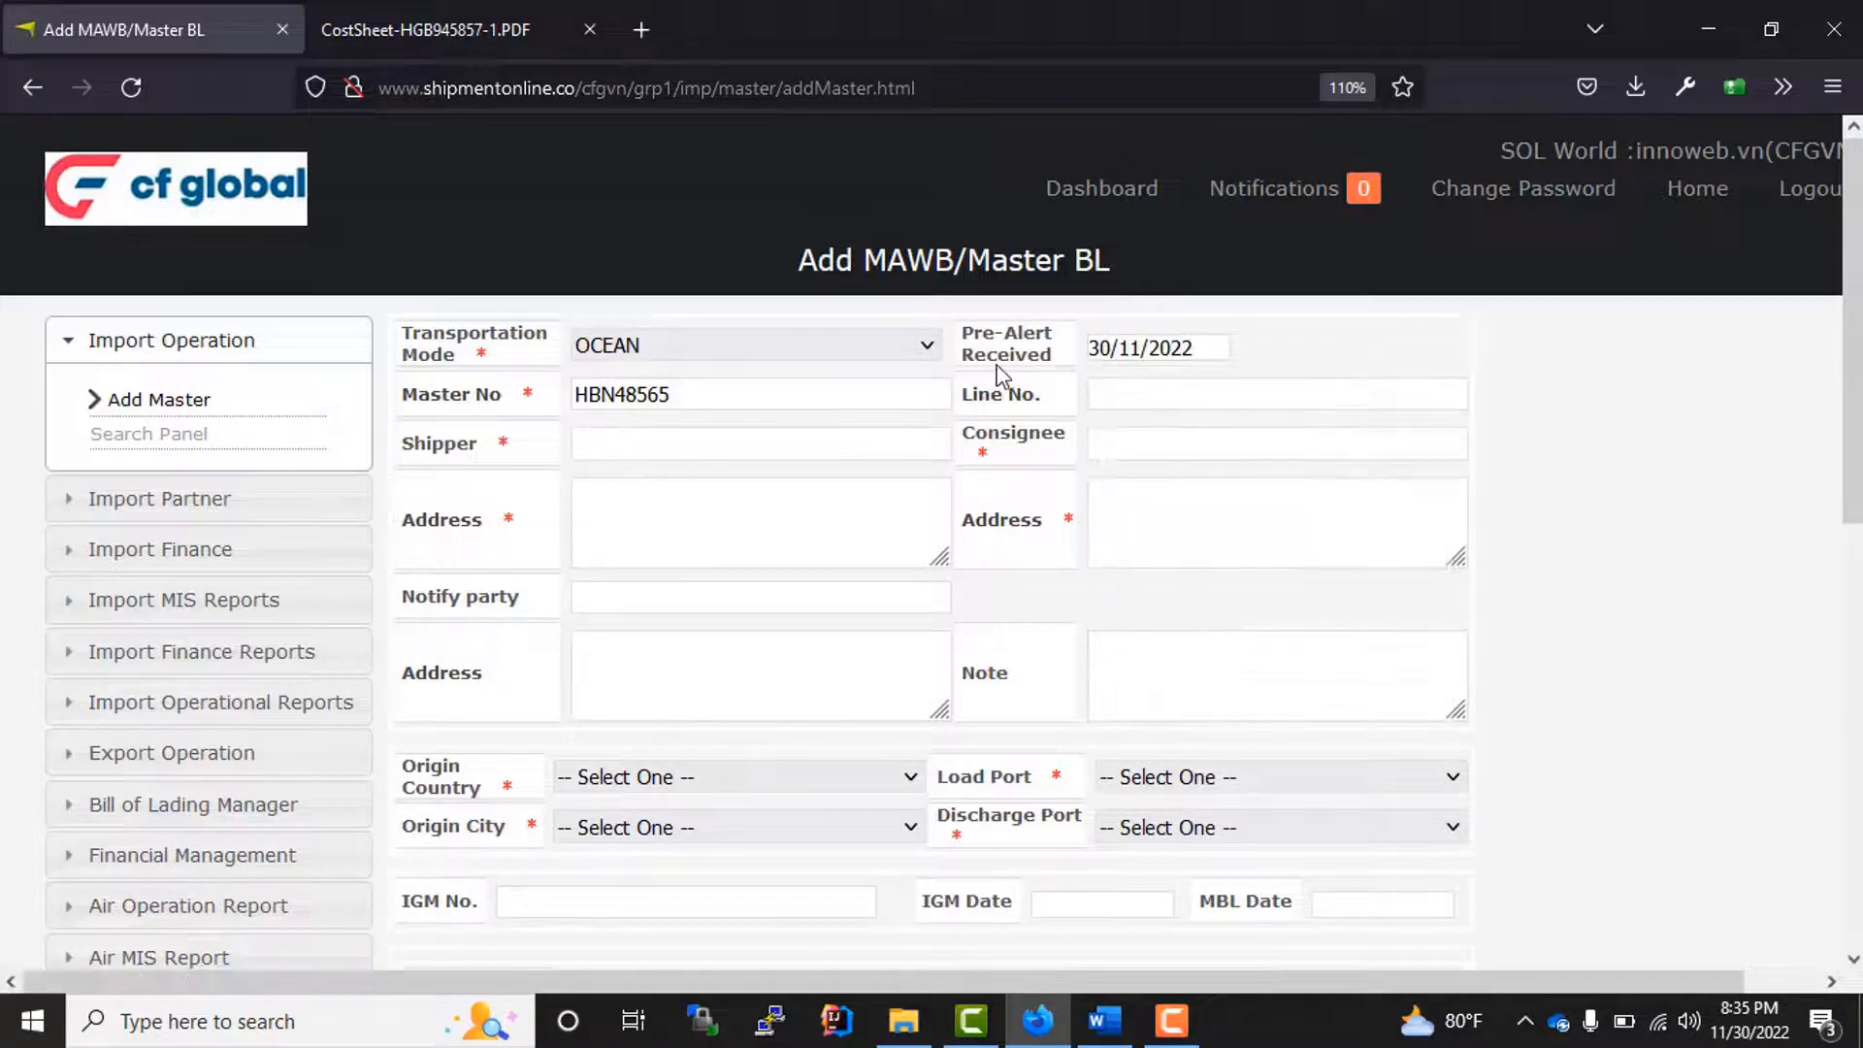
# Step: Choose AIR INTERNATIONAL FREIGHT LTD as the shipper and CF GLOBAL (VIETNAM) COMPANY LIMITED as the consignee
pyautogui.click(597, 448)
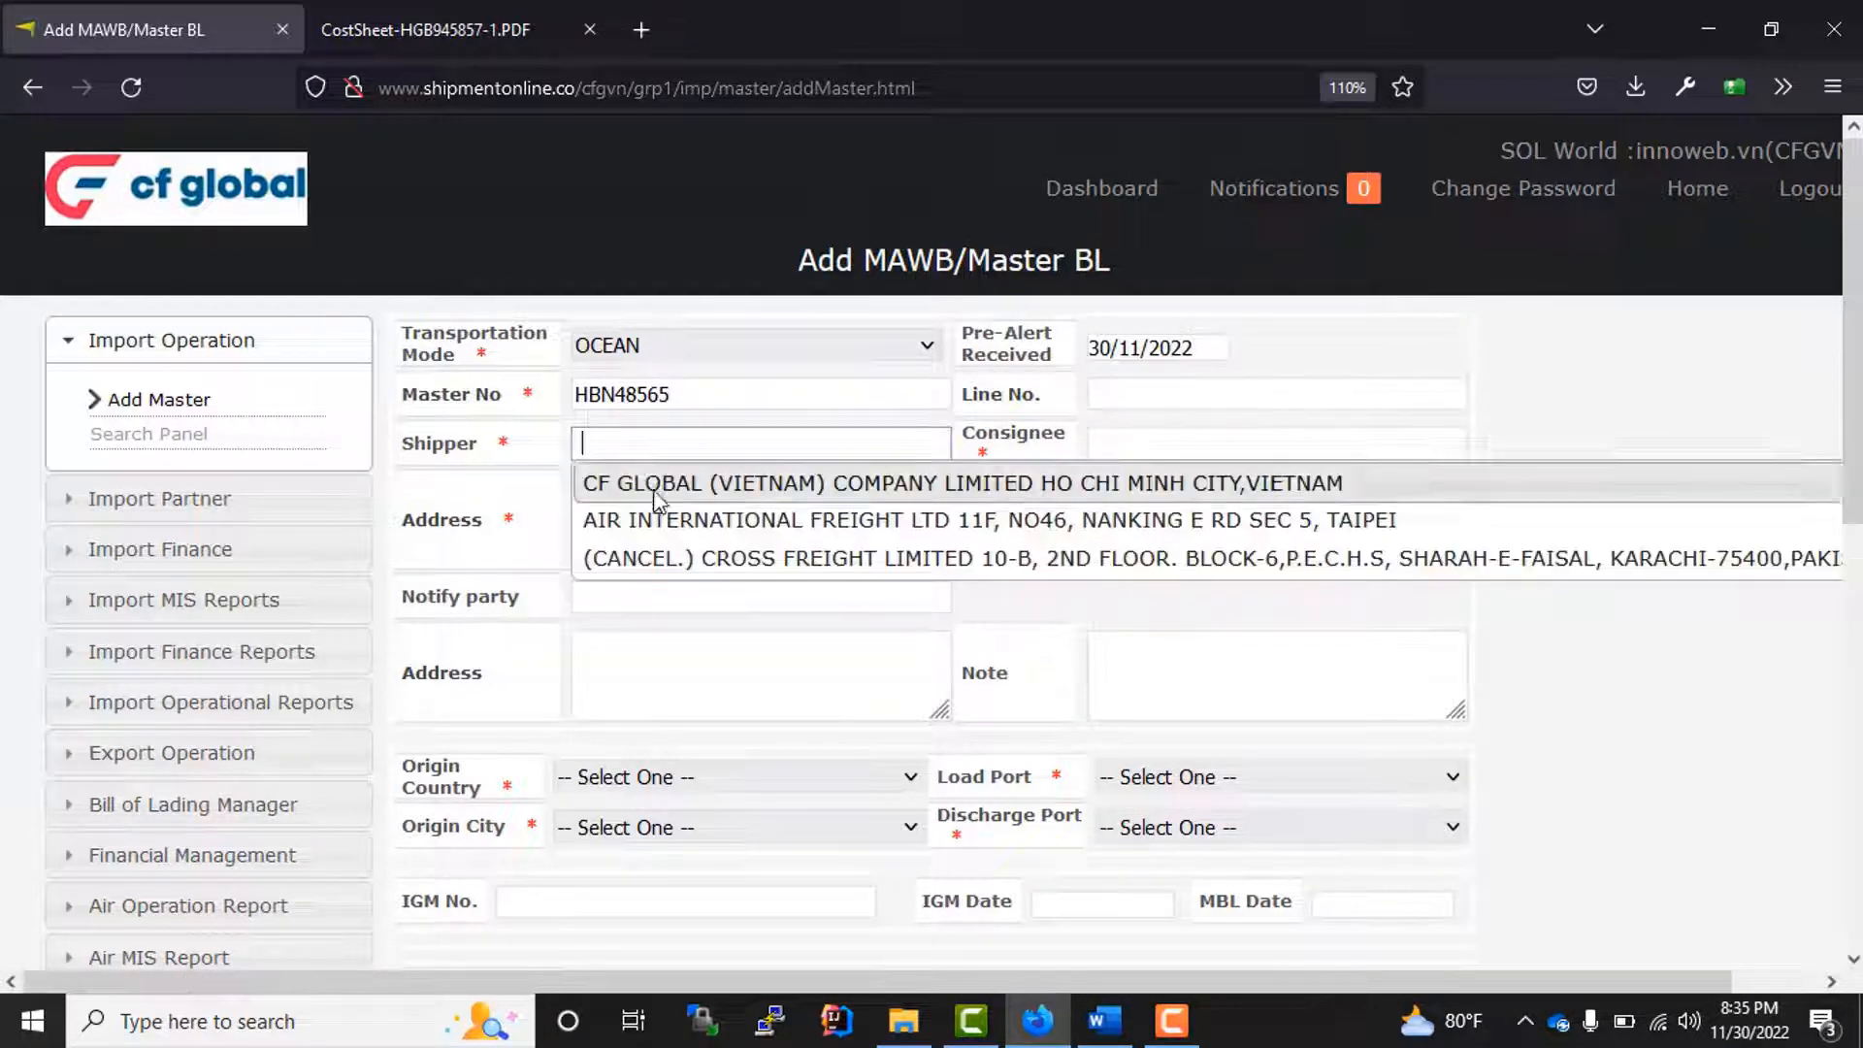
pyautogui.click(719, 531)
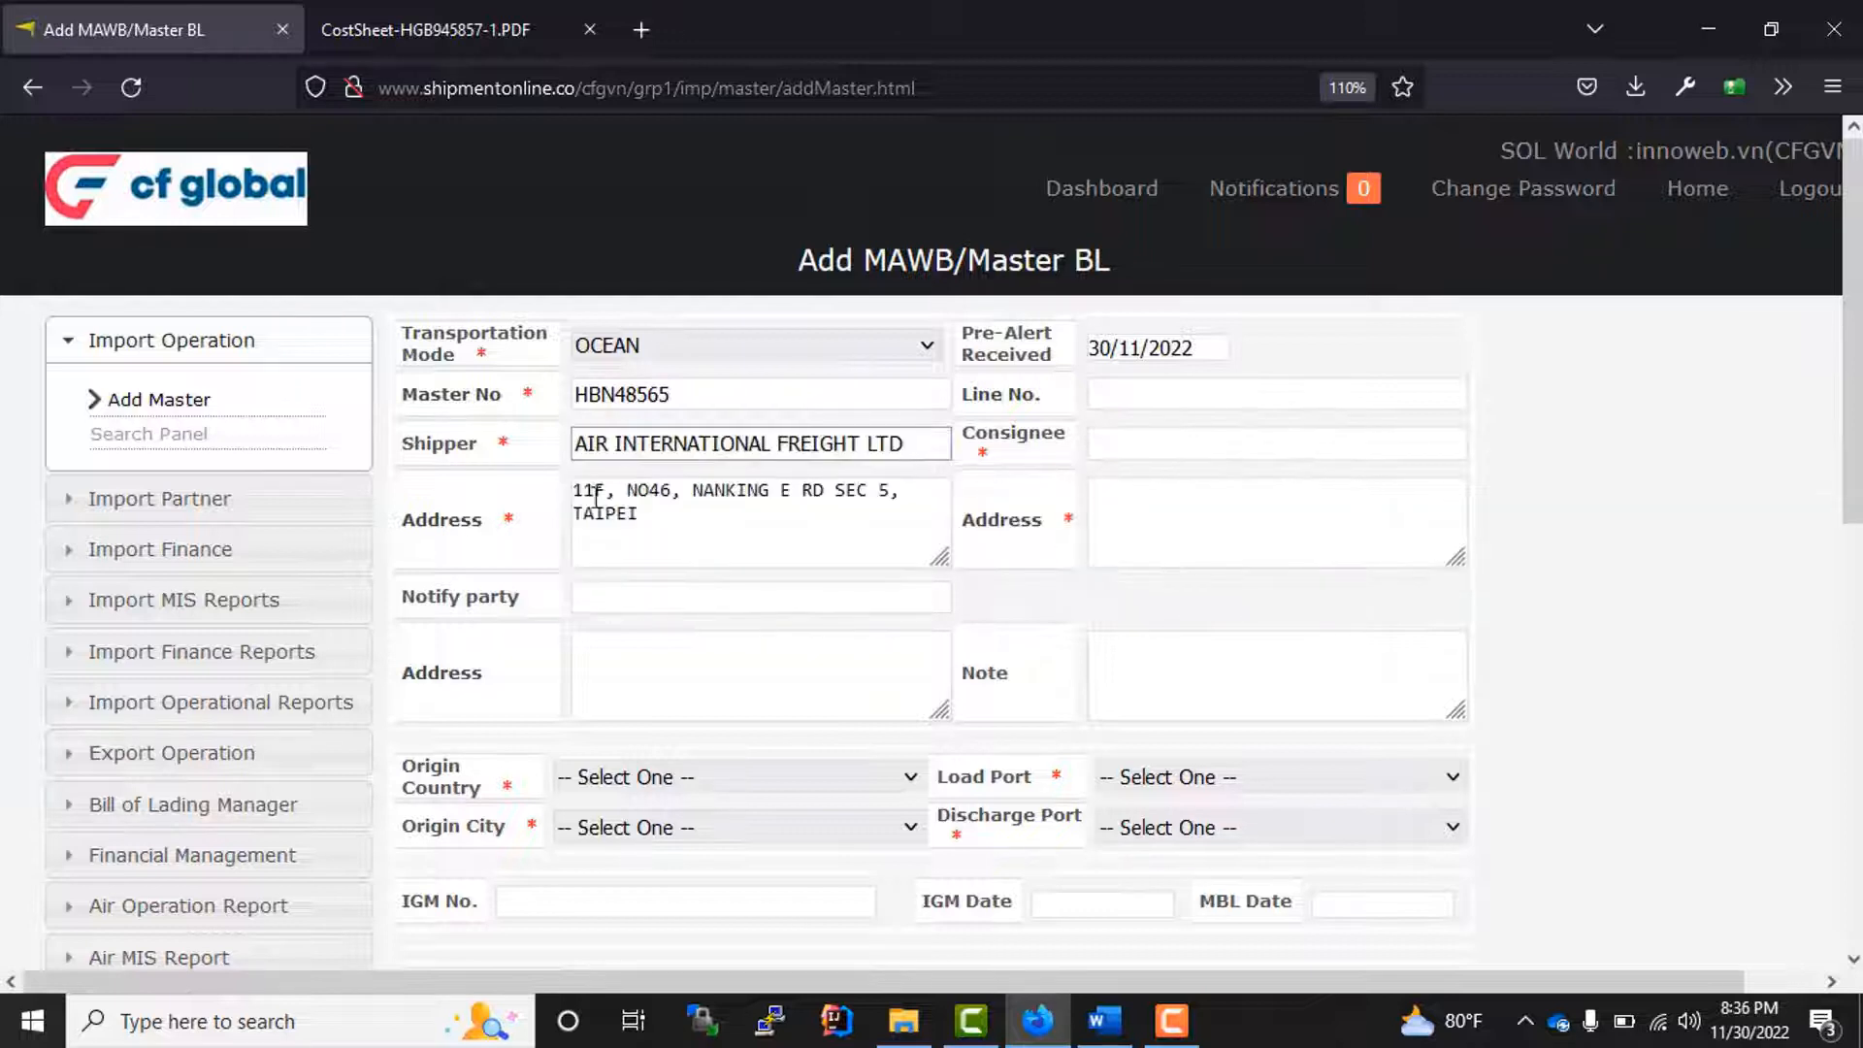
pyautogui.moveTo(402, 442); pyautogui.dragTo(621, 481)
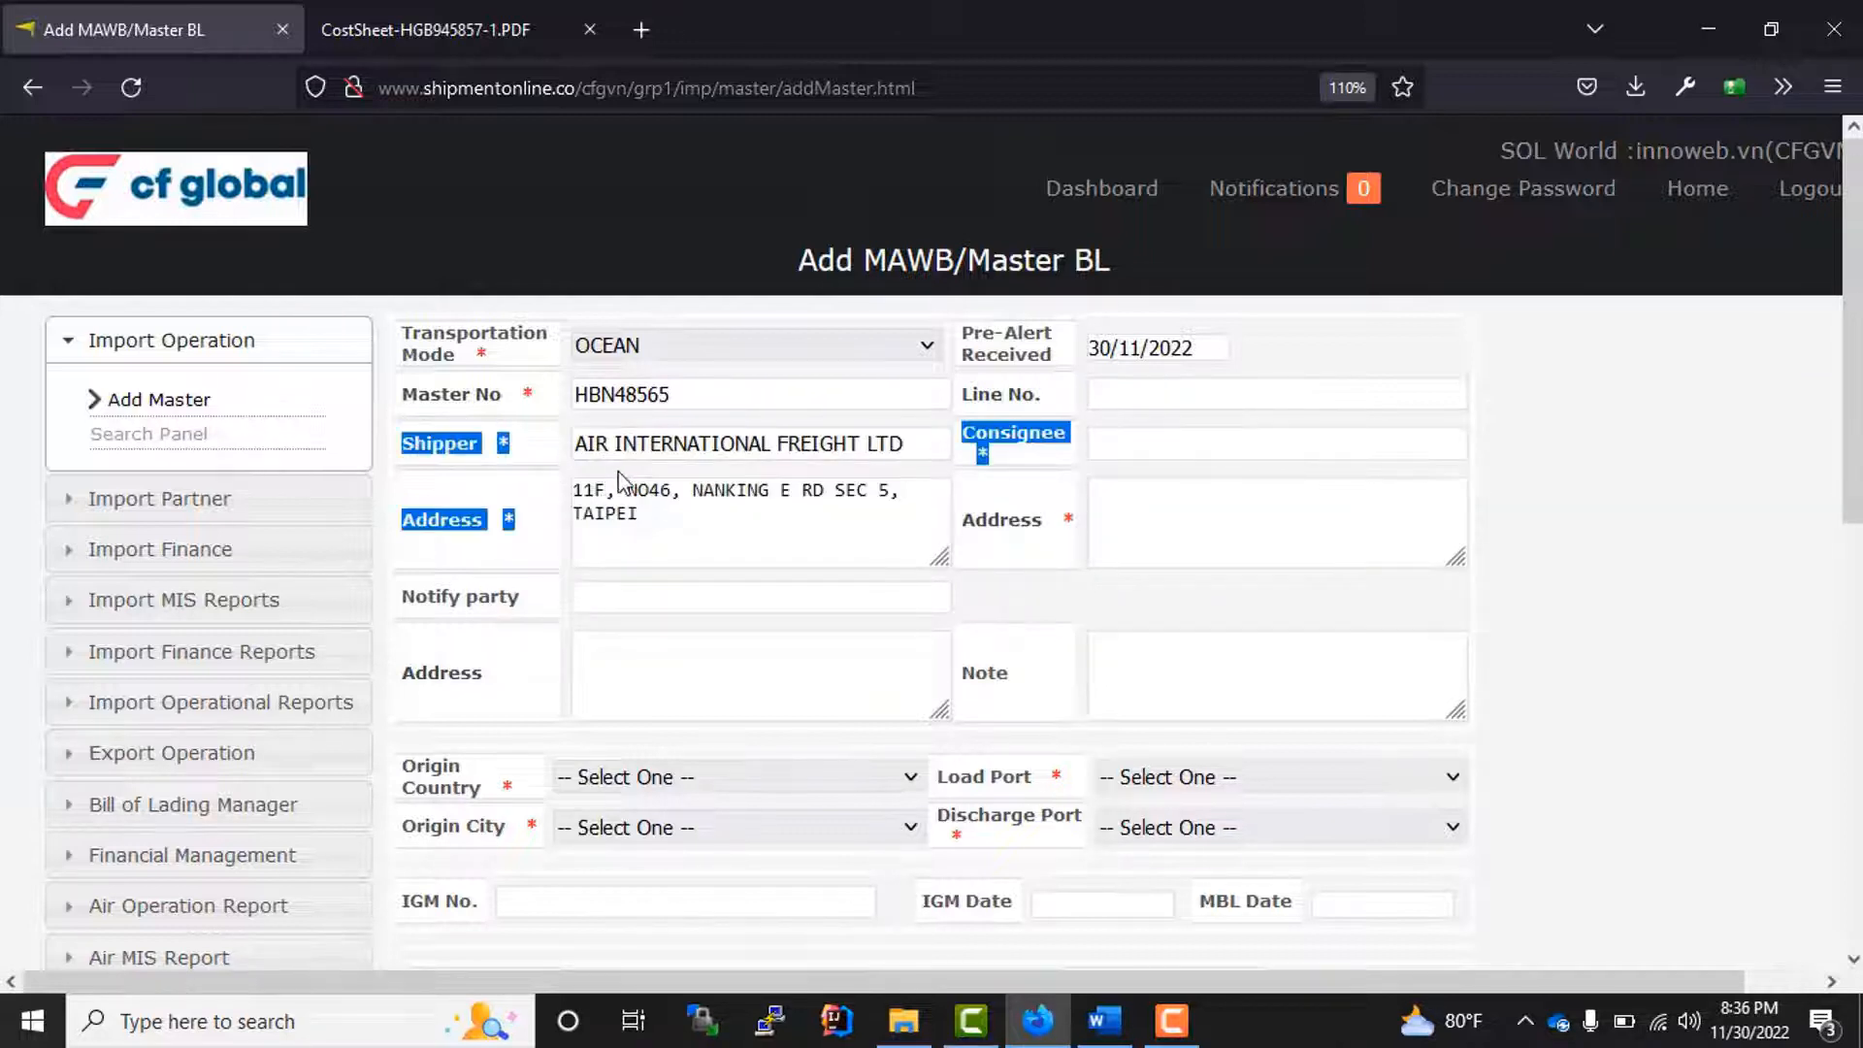
pyautogui.click(1132, 442)
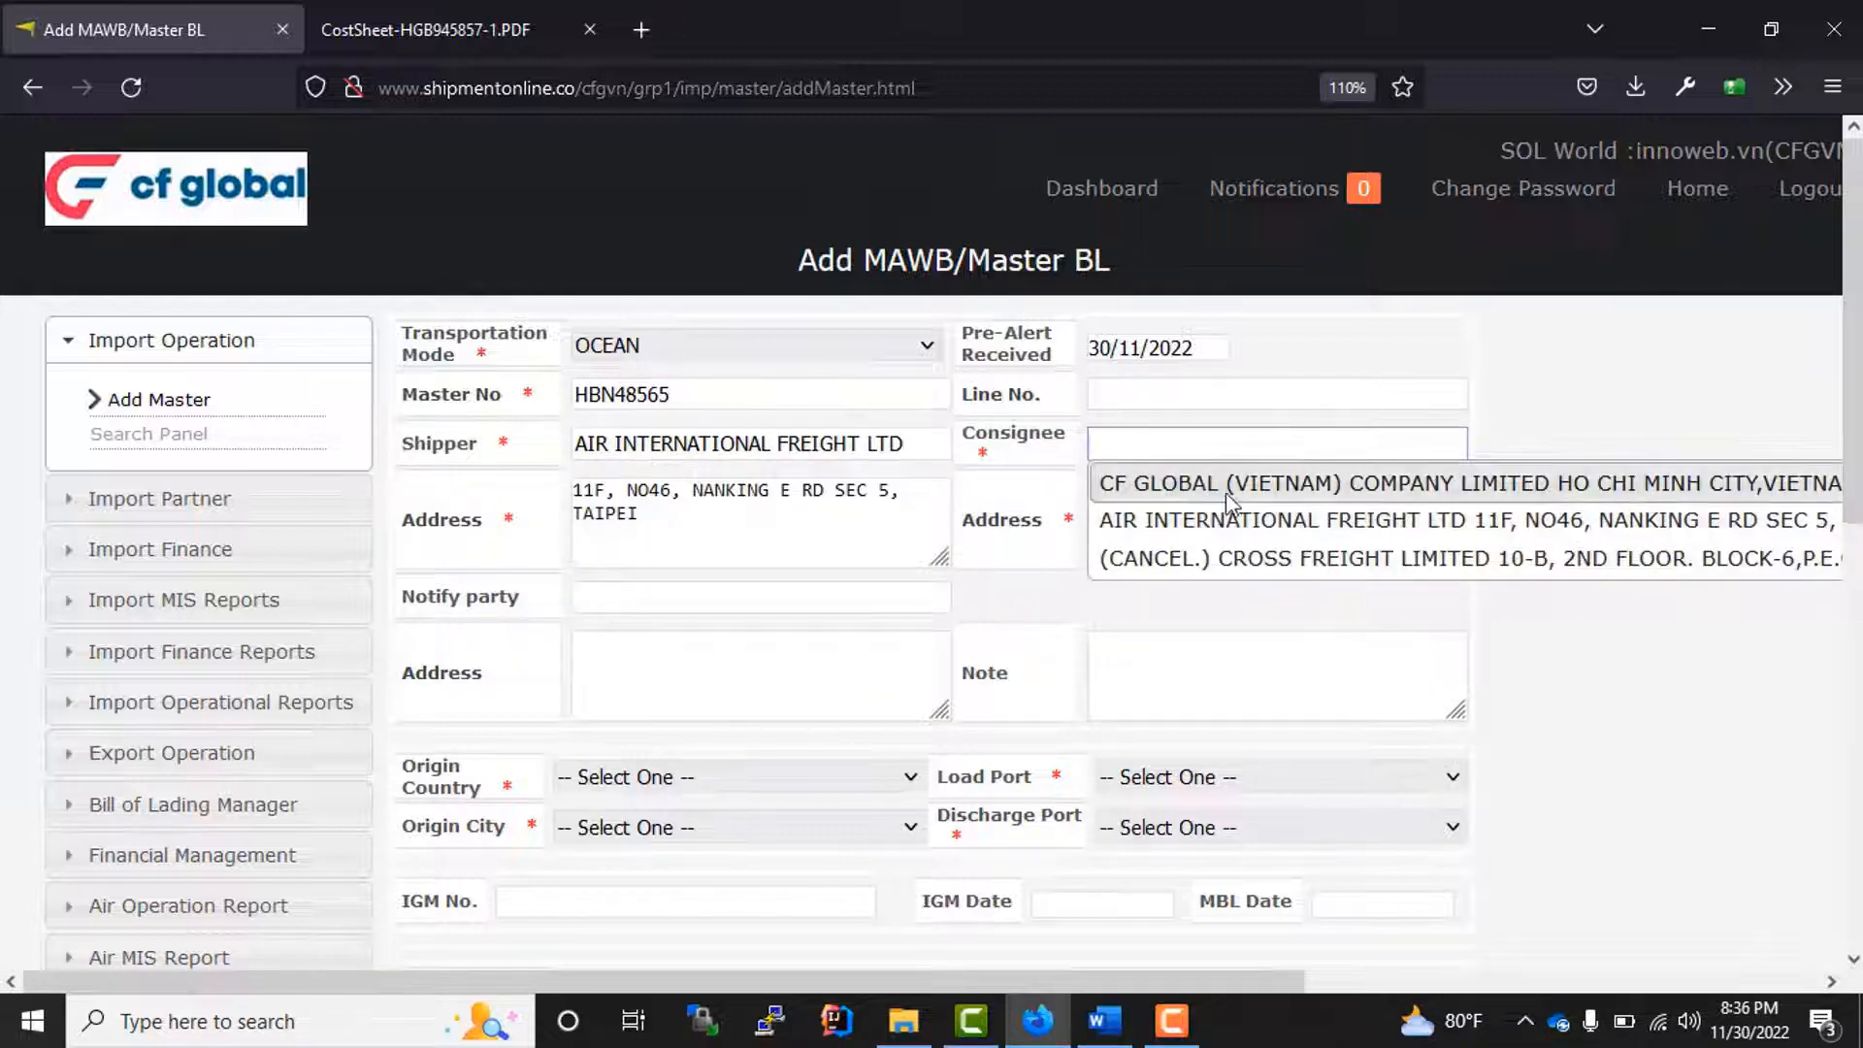
pyautogui.click(1230, 495)
# Step: Set the origin country of the master bill to UNITED STATES
pyautogui.scroll(-3, 628, 625)
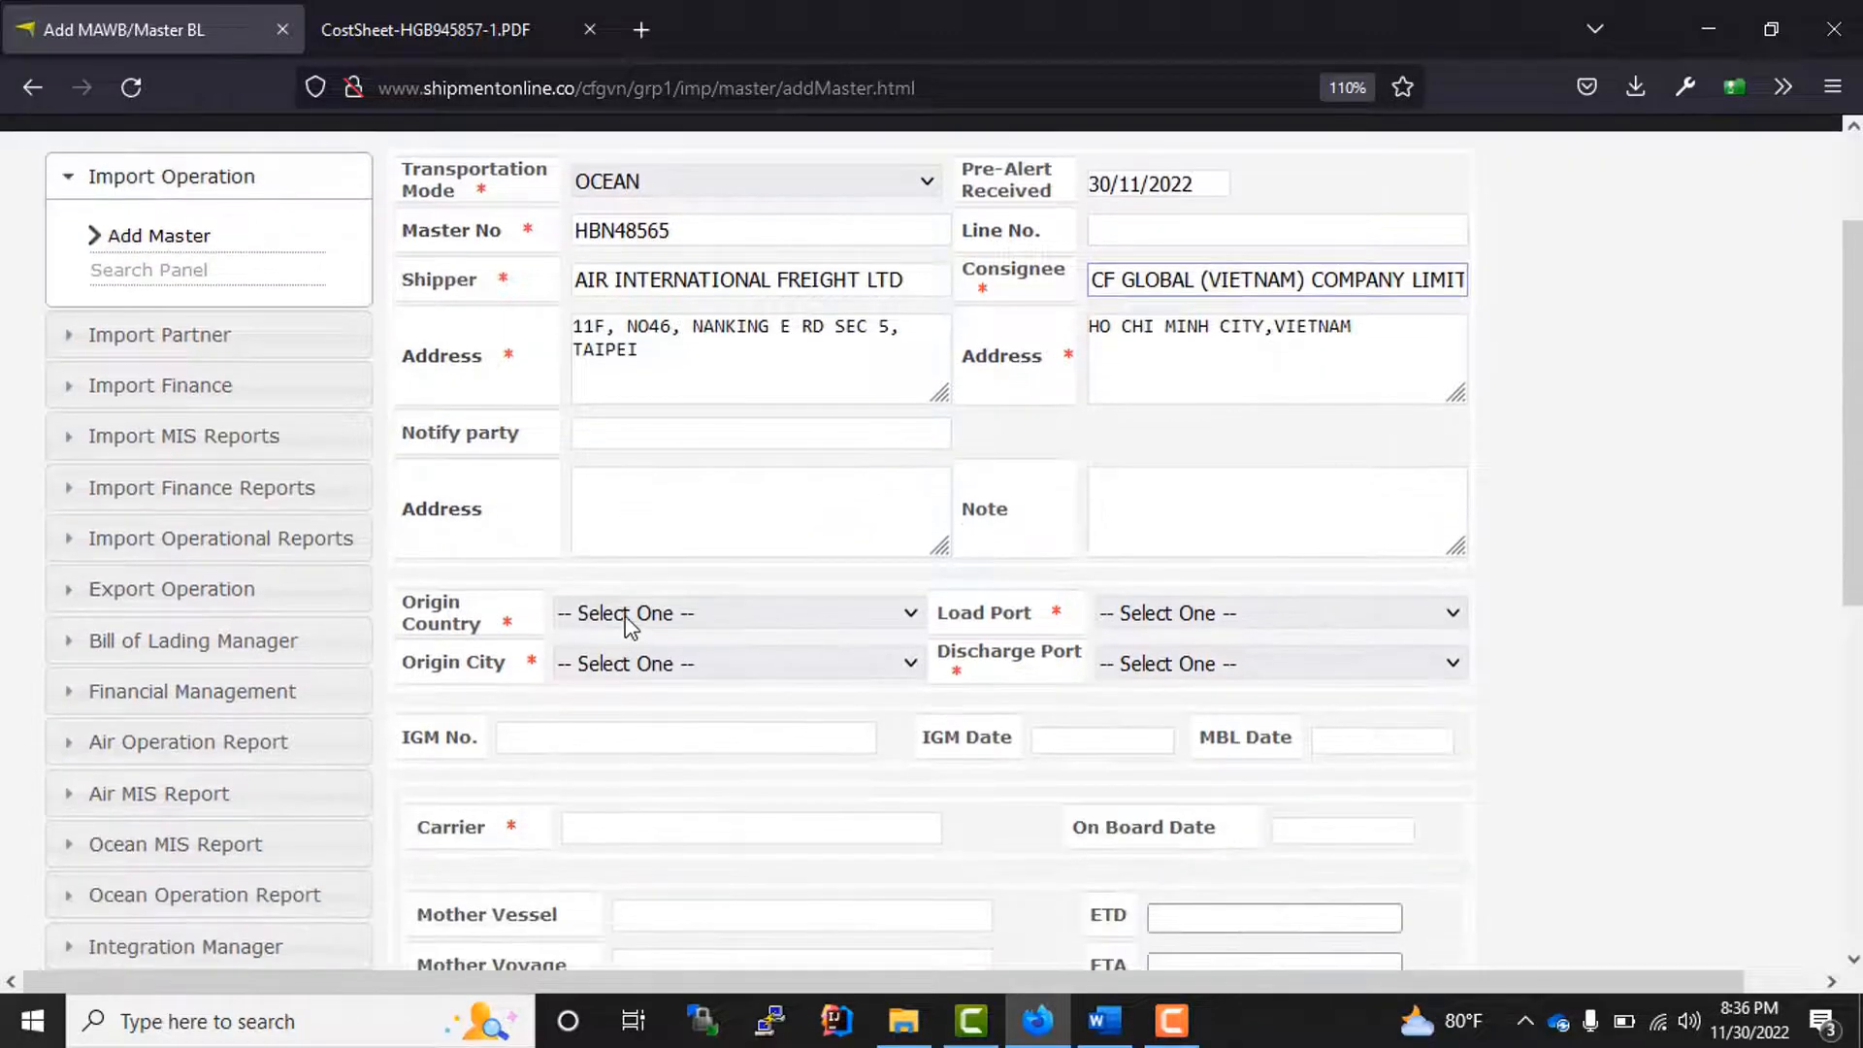
pyautogui.click(629, 621)
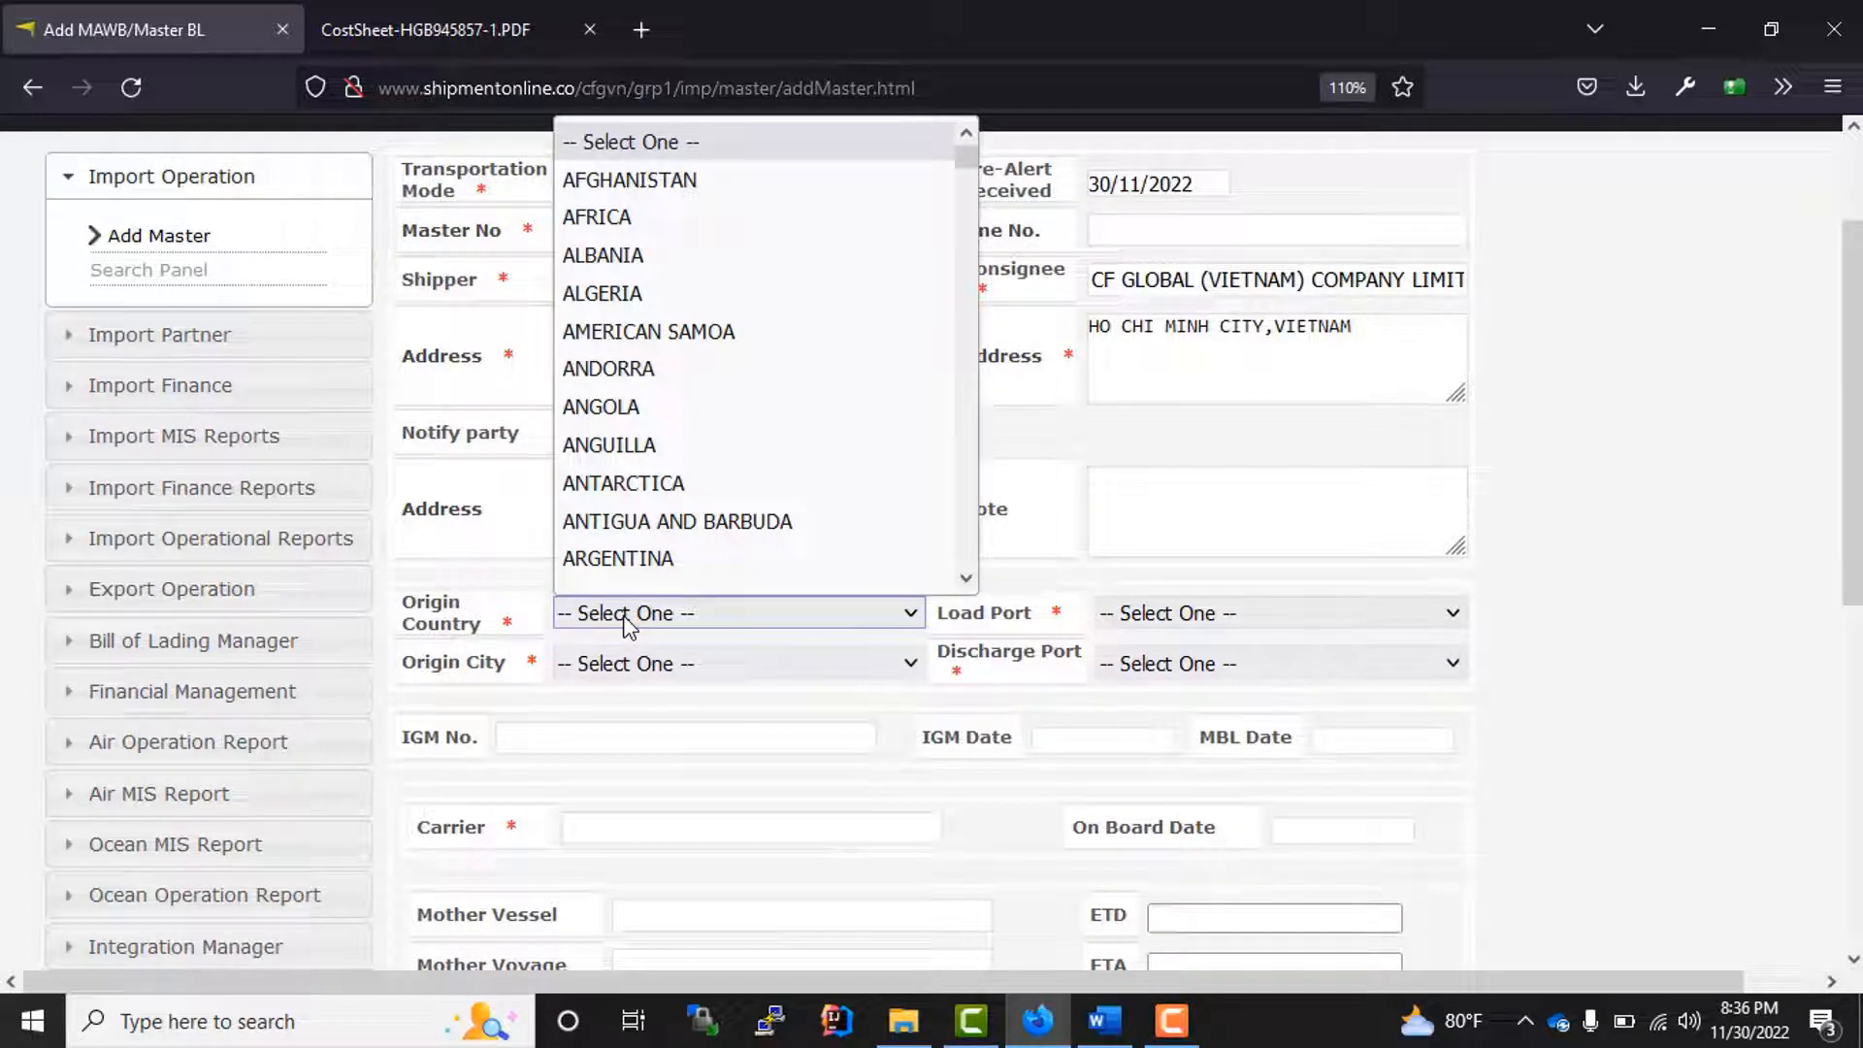
pyautogui.write('new')
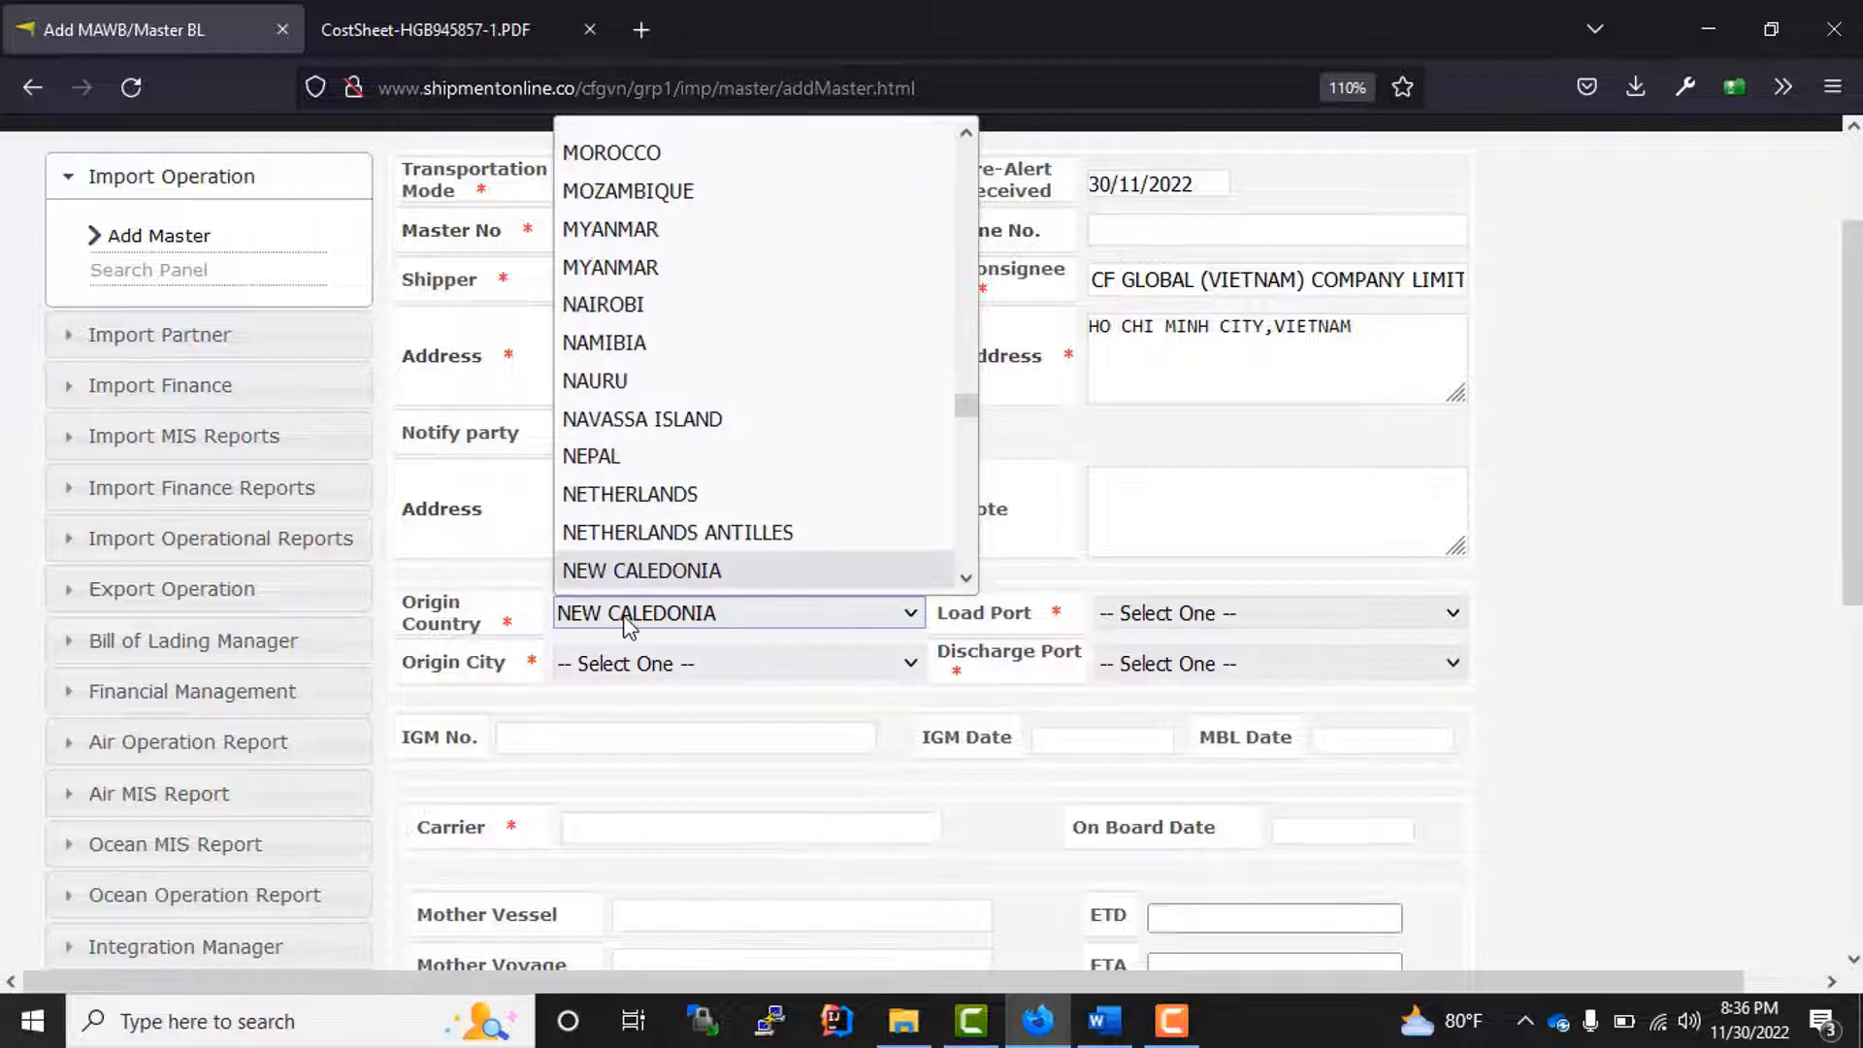
pyautogui.write('un')
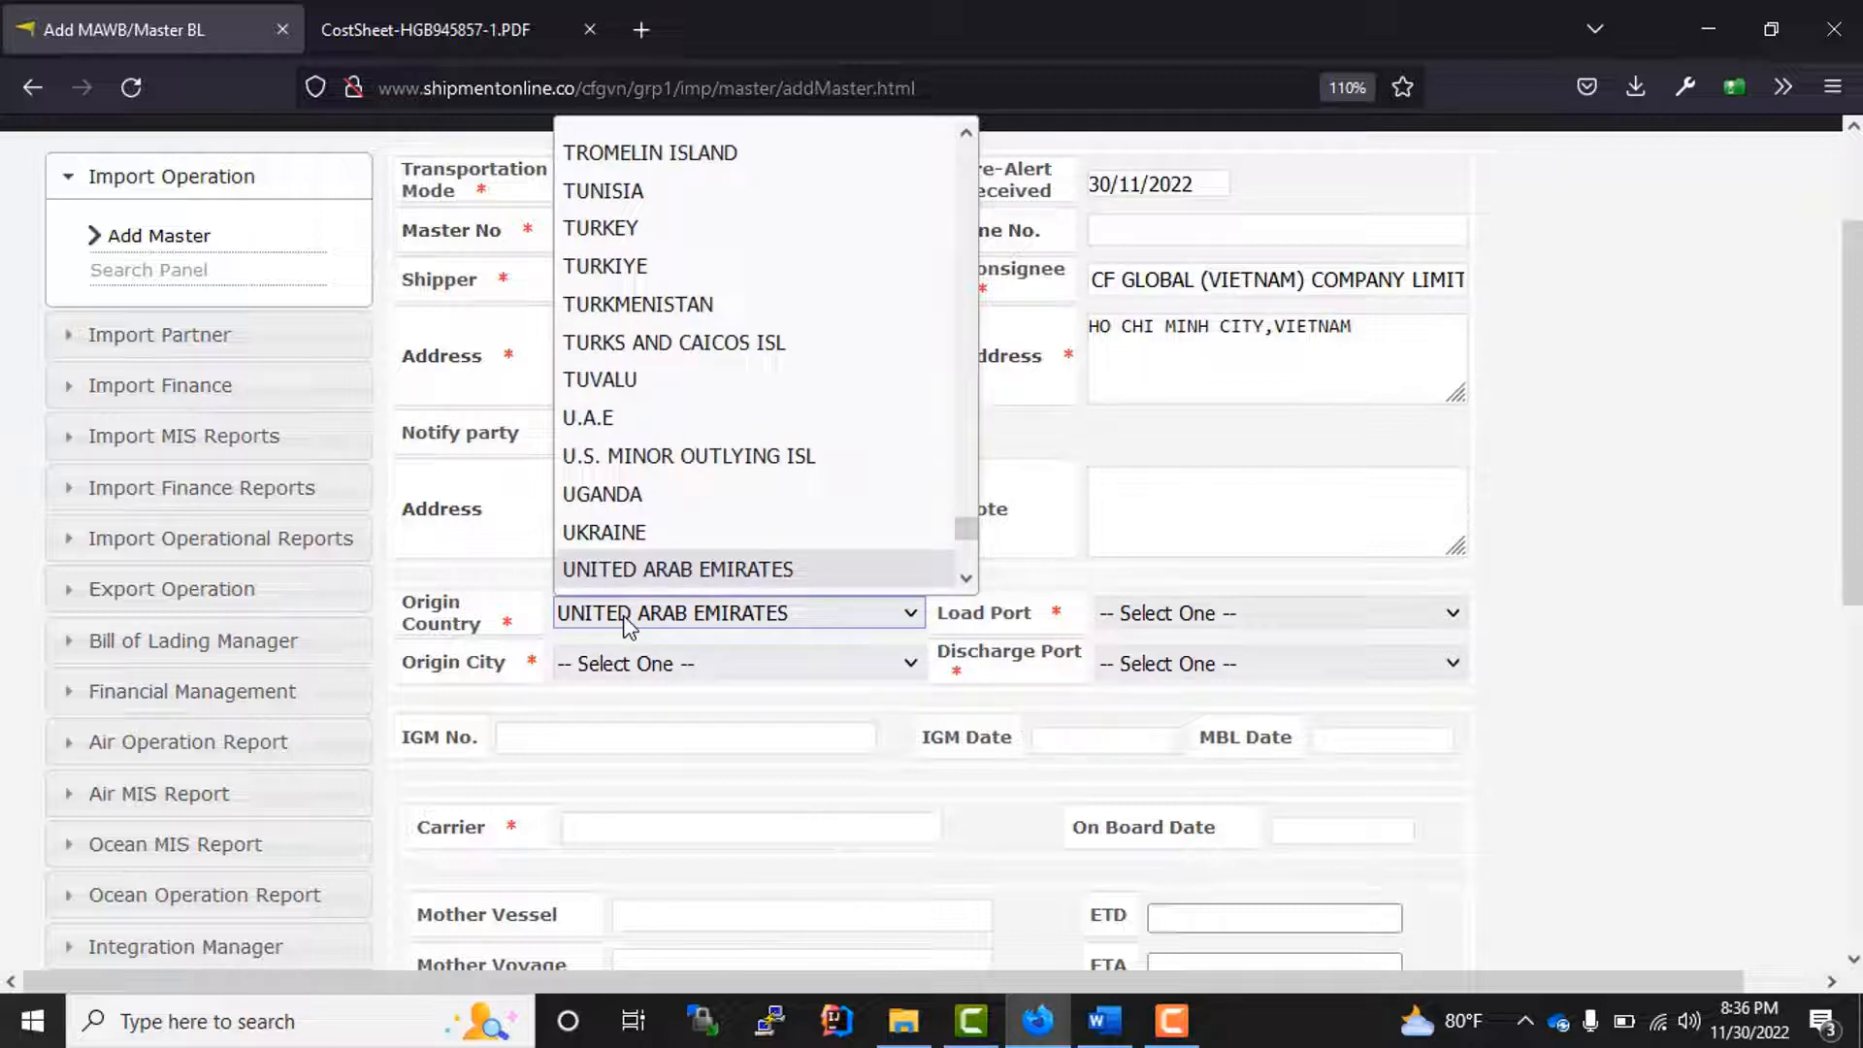
pyautogui.press('Down')
pyautogui.press('Down')
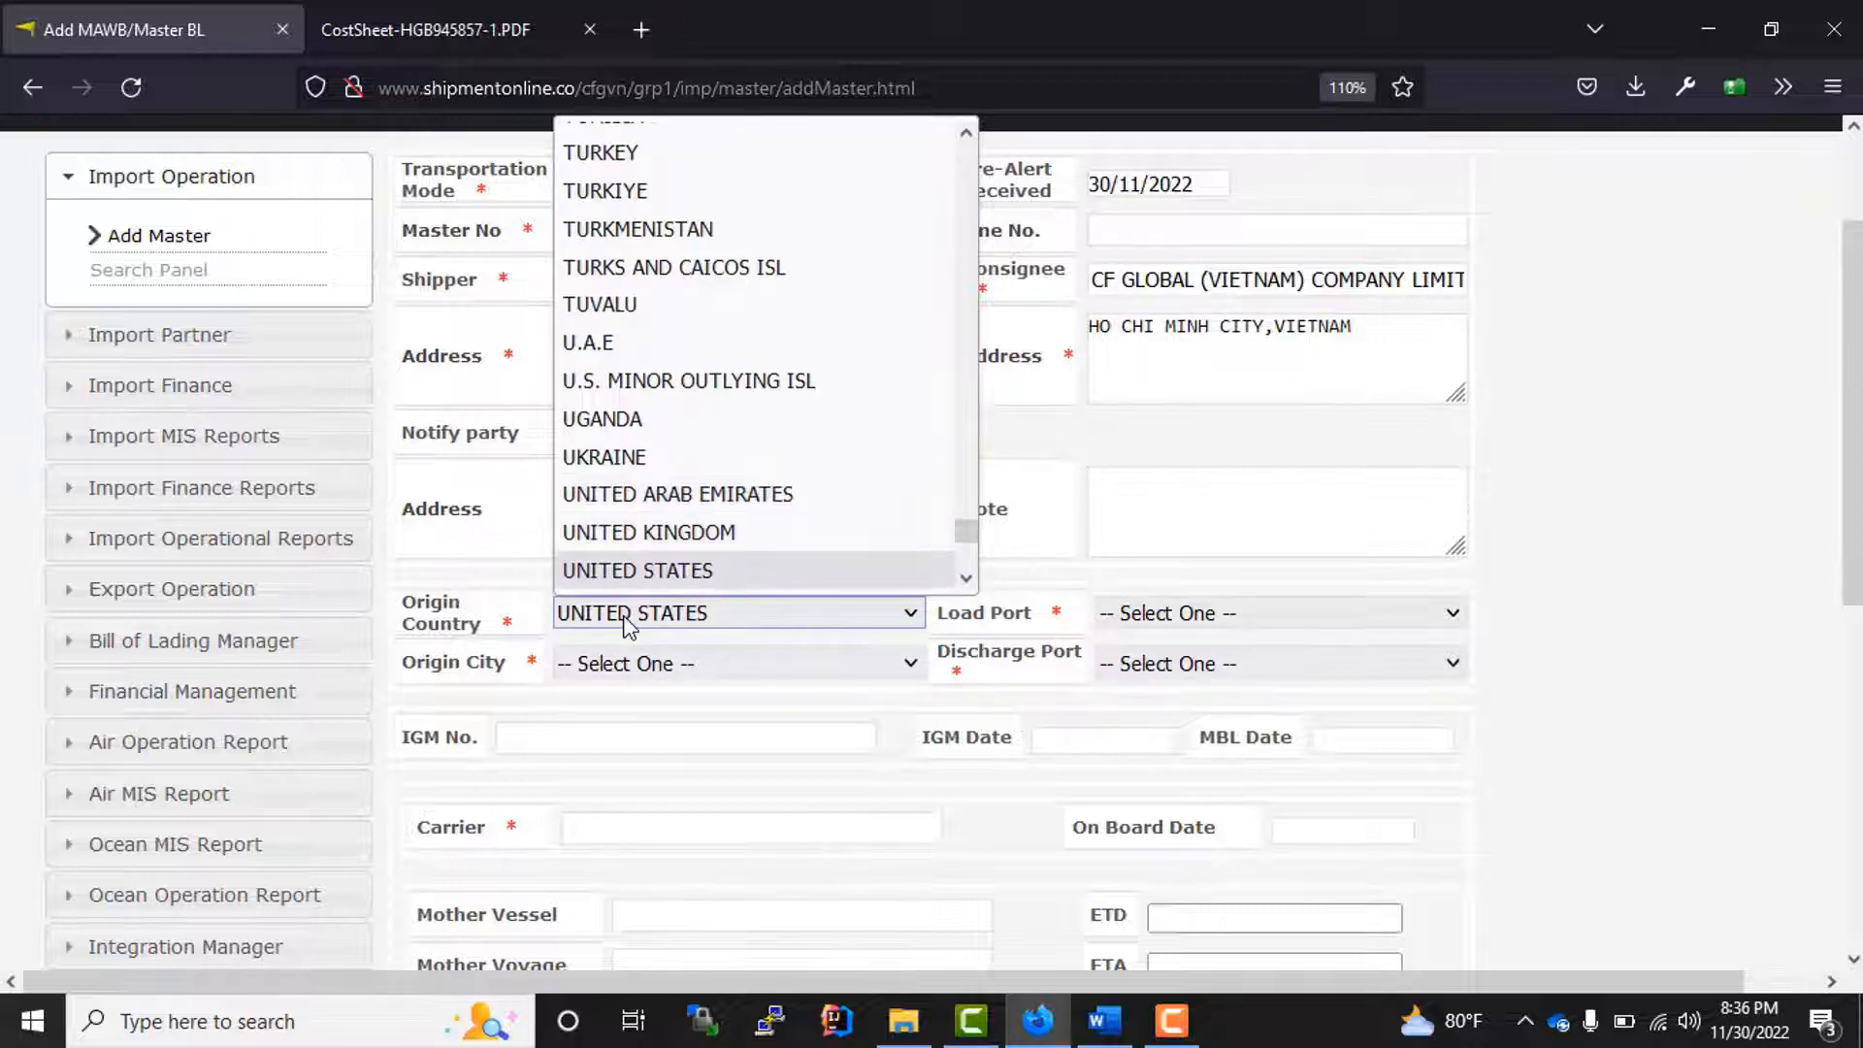
pyautogui.press('Return')
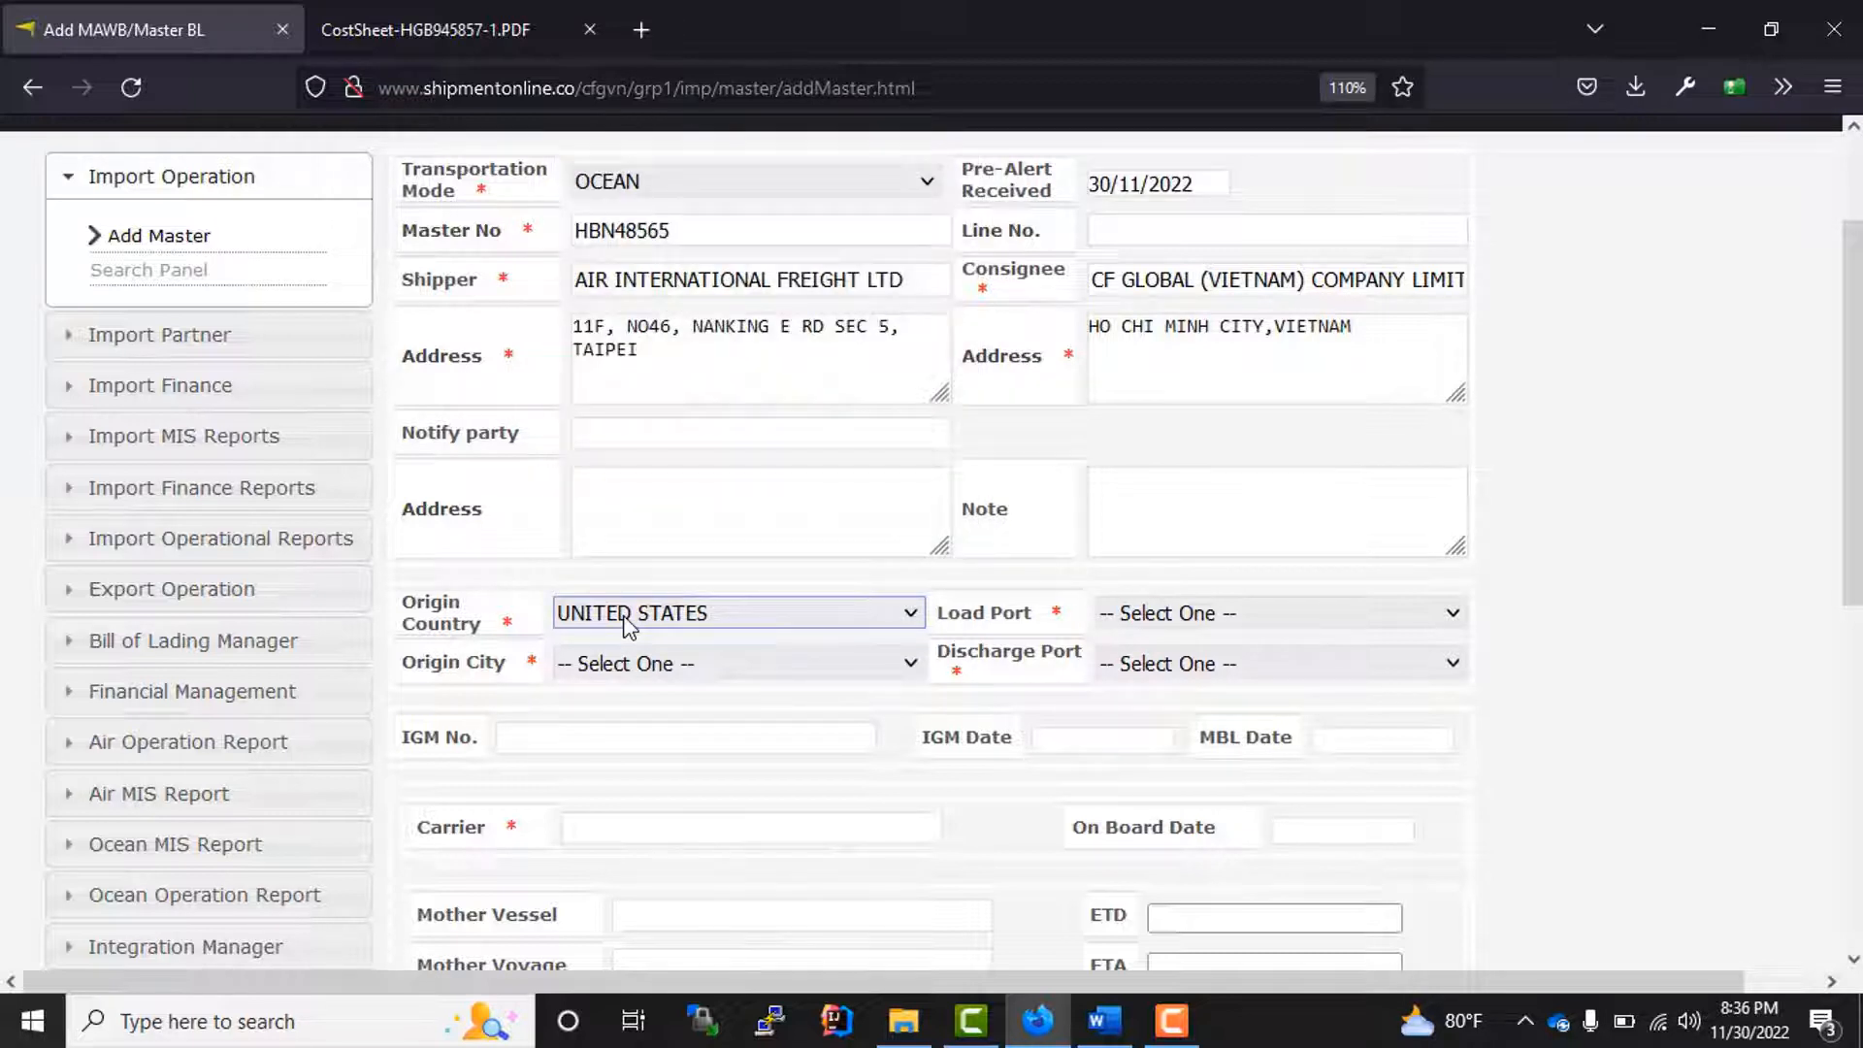
# Step: Set the load port to New York and the discharge port to HO CHI MINH CITY
pyautogui.click(1219, 621)
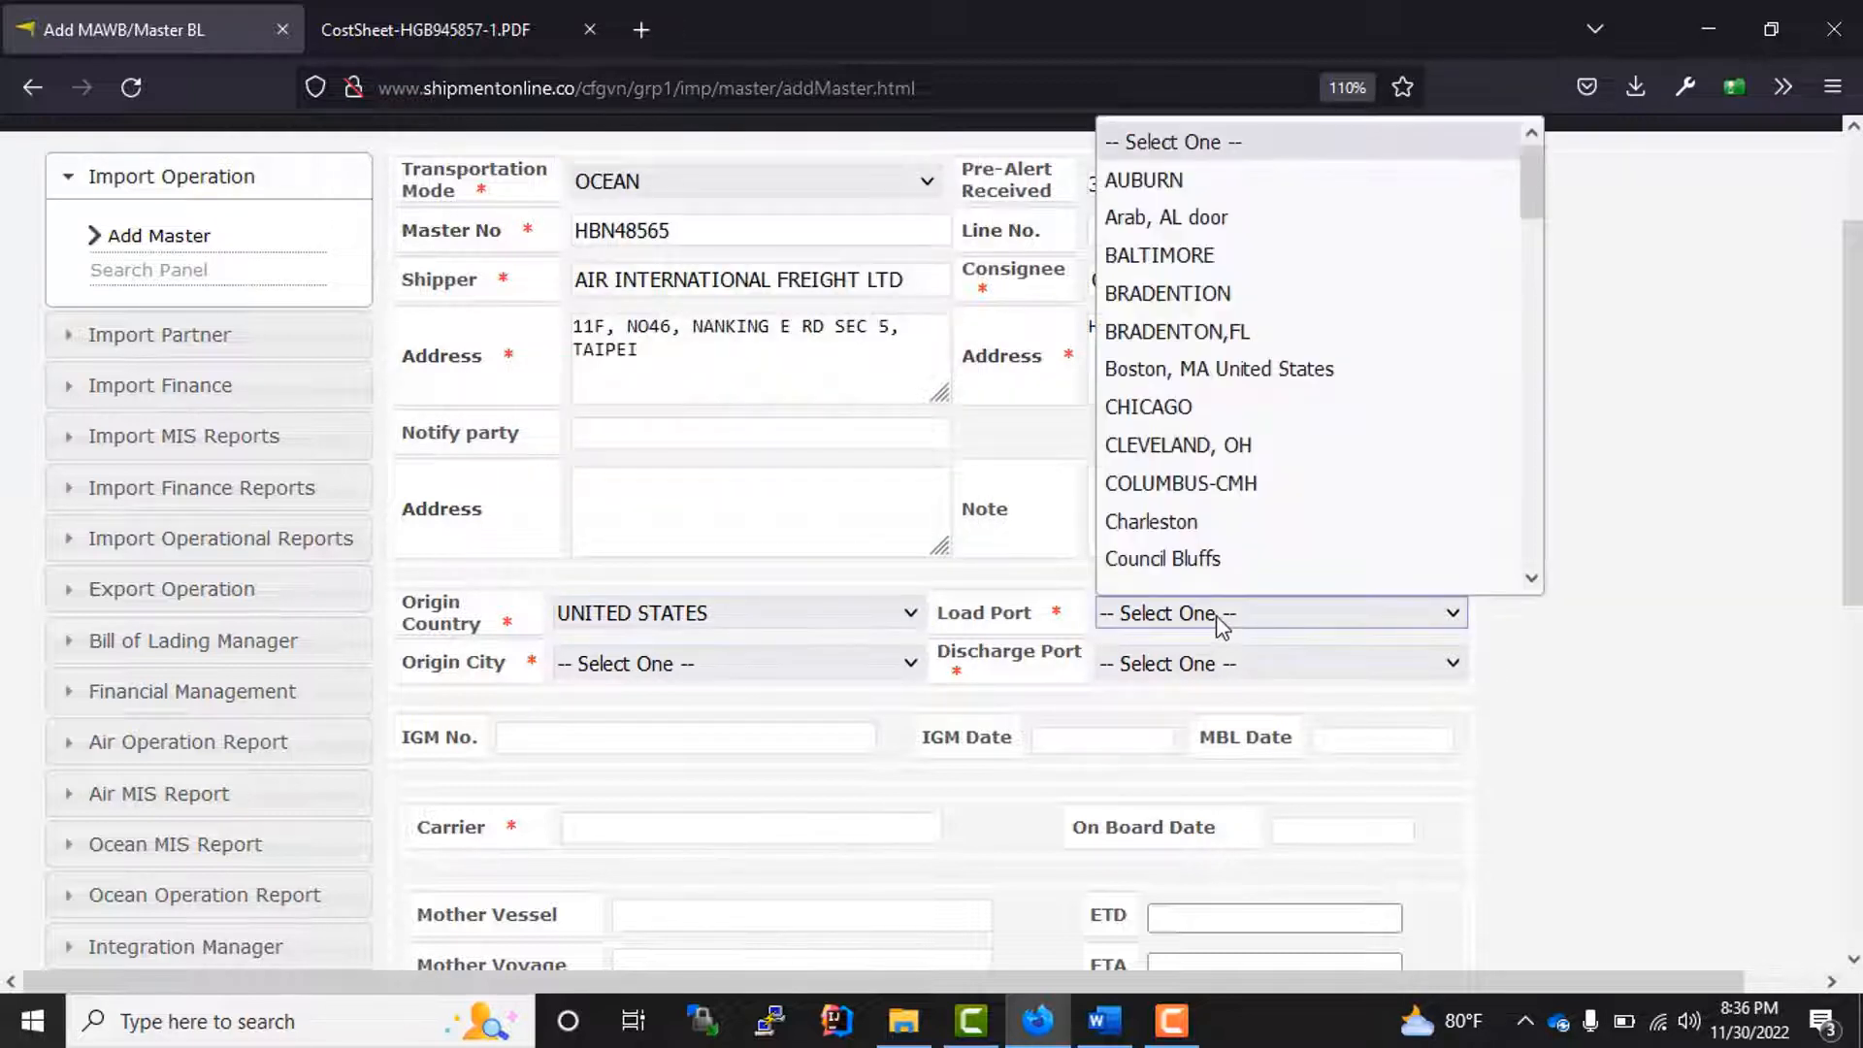
pyautogui.press('n')
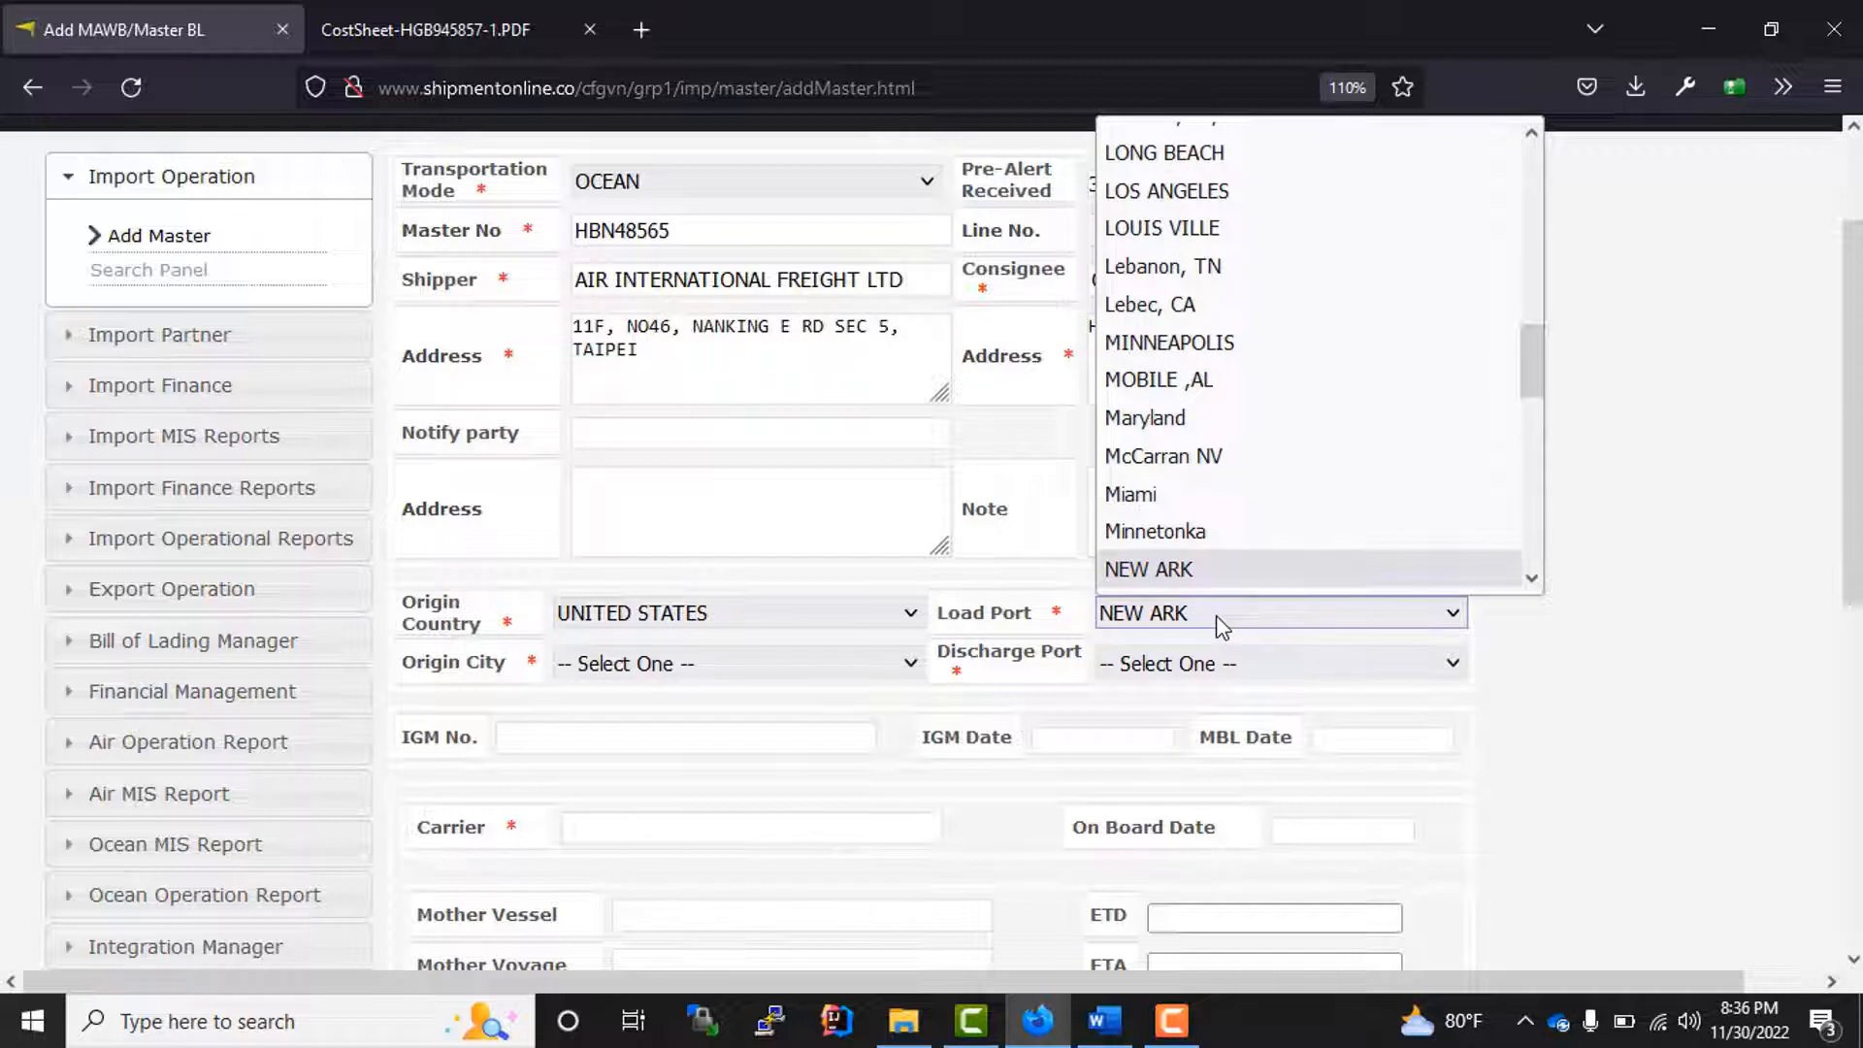
pyautogui.press('n')
pyautogui.press('n')
pyautogui.press('n')
pyautogui.press('n')
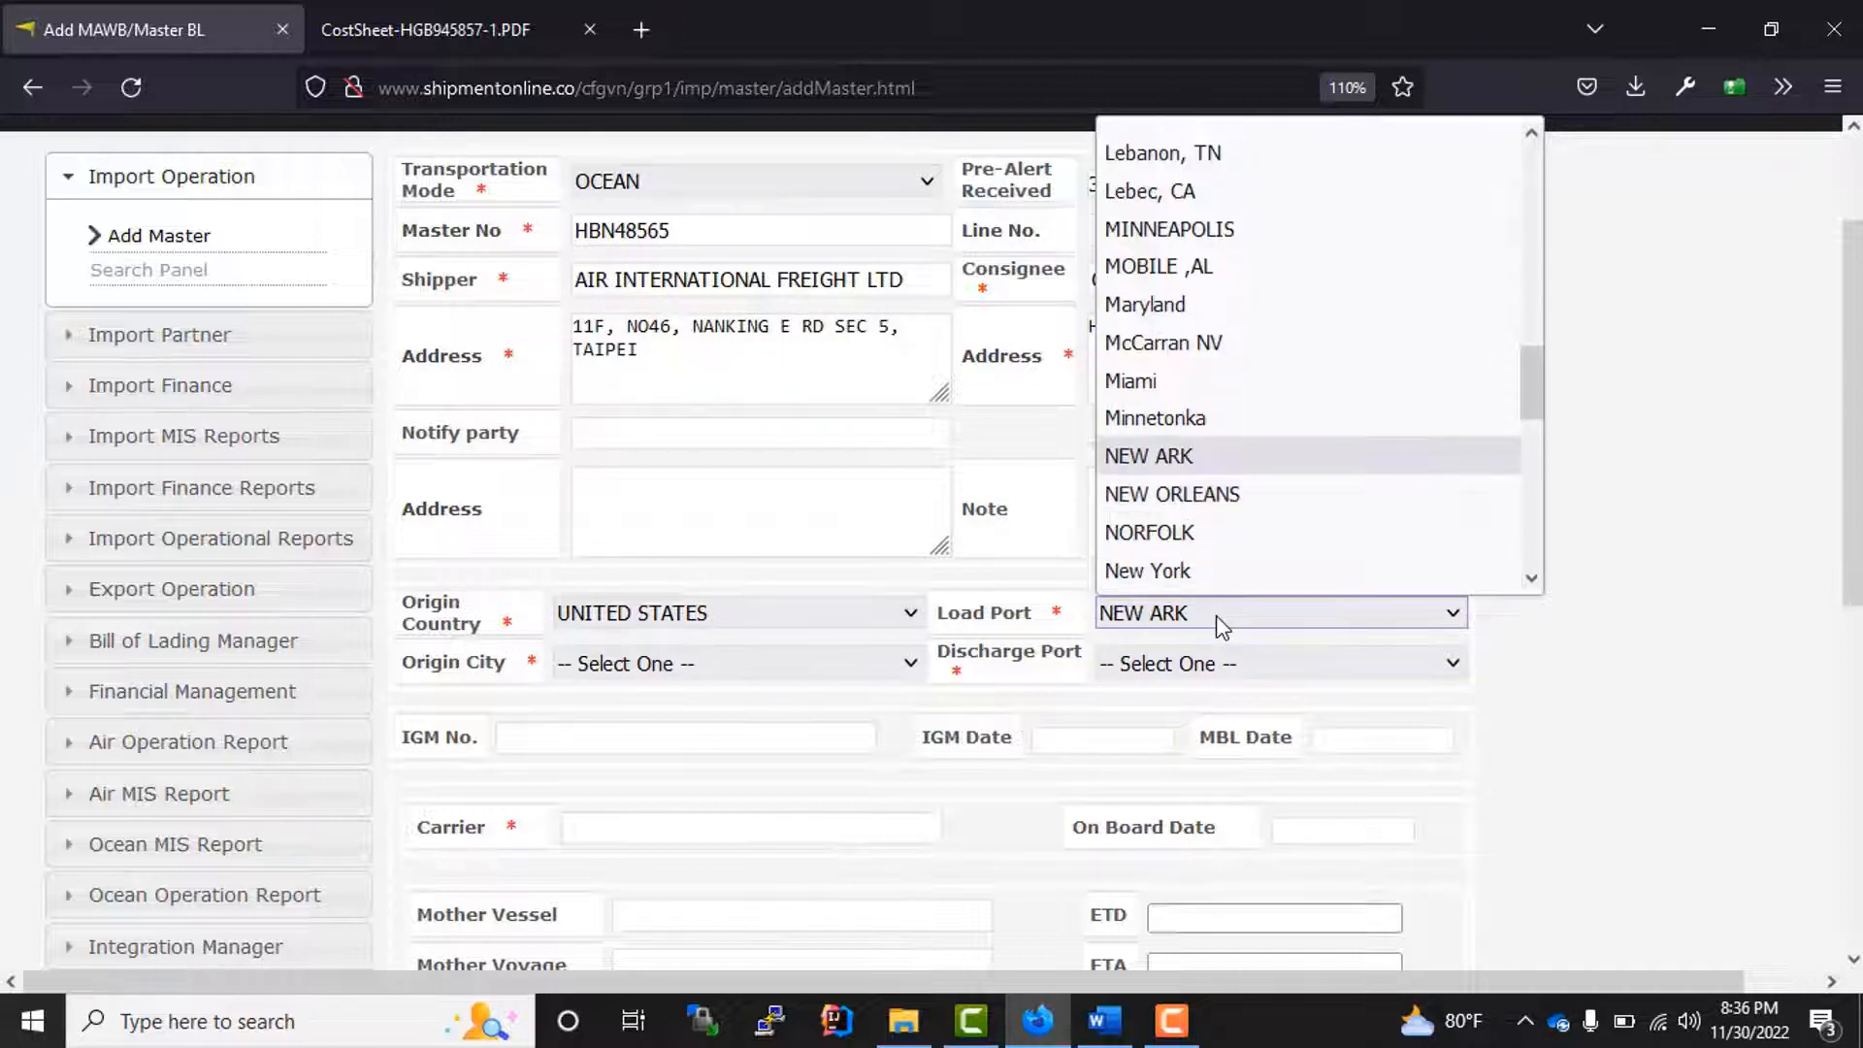
pyautogui.click(1186, 572)
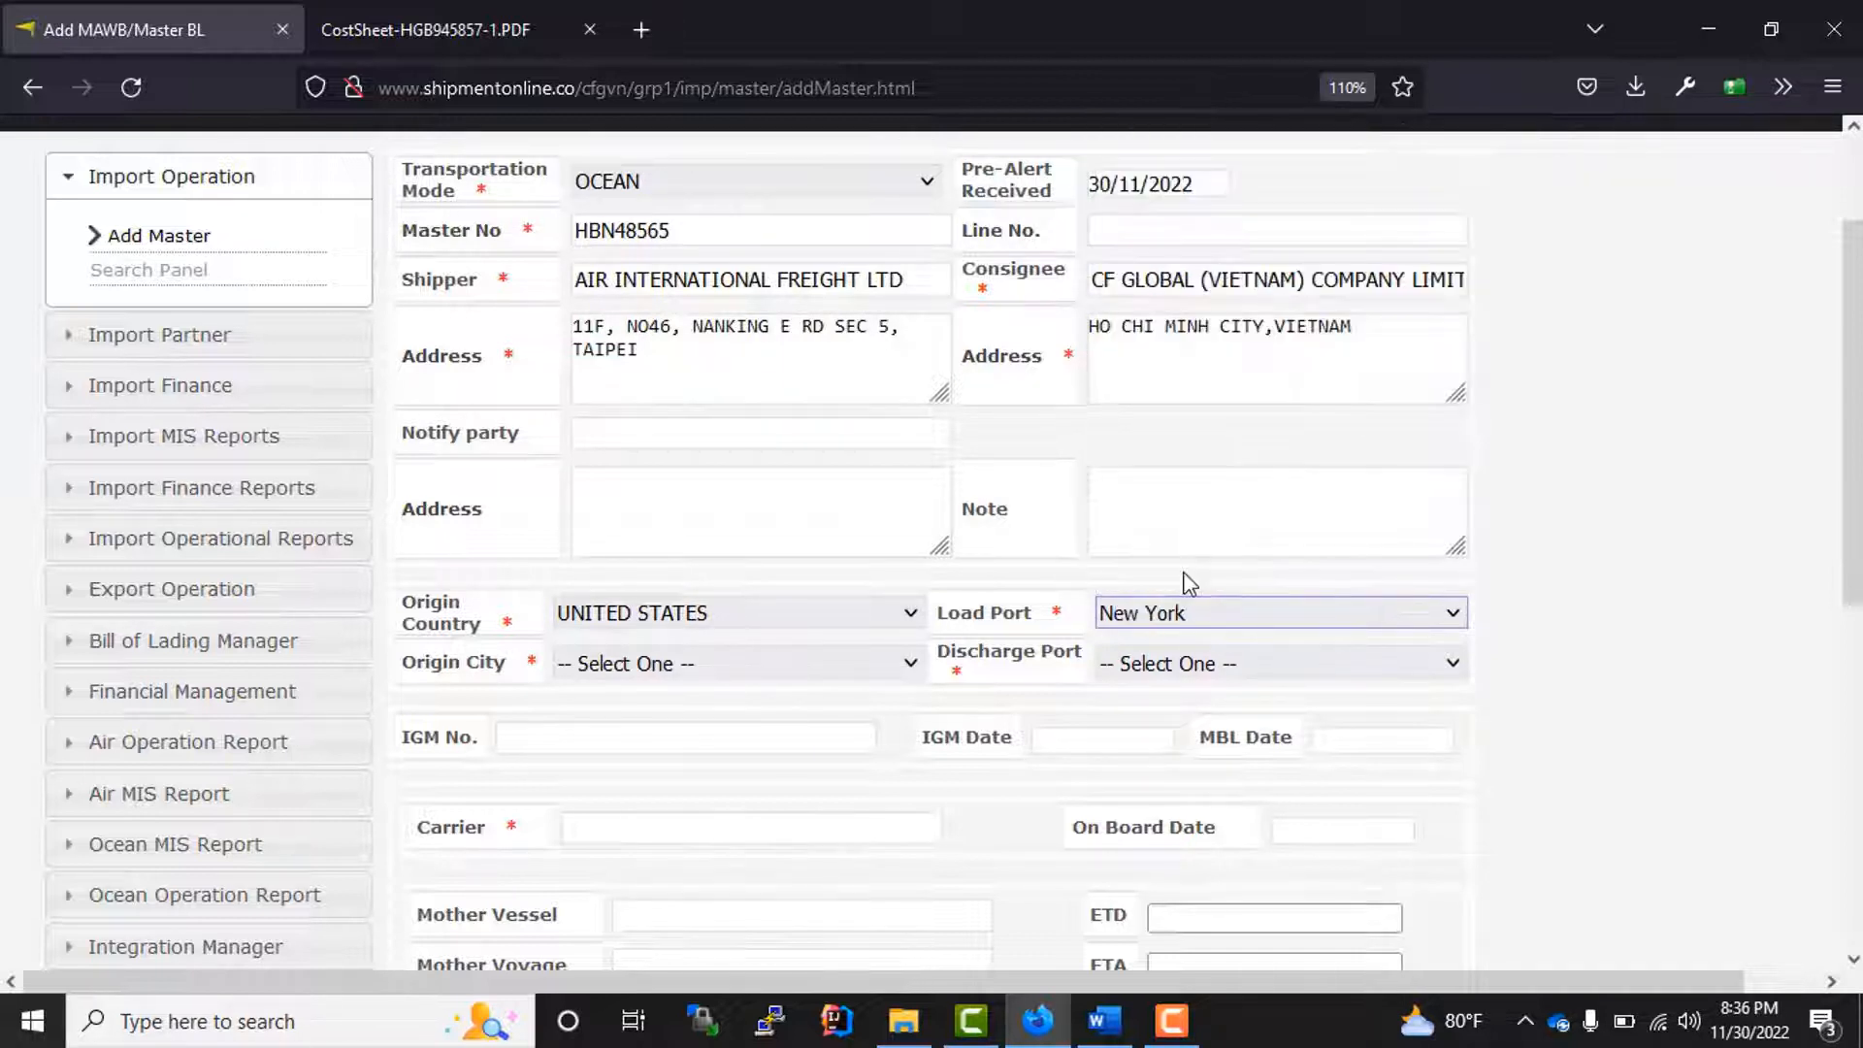
pyautogui.click(1174, 667)
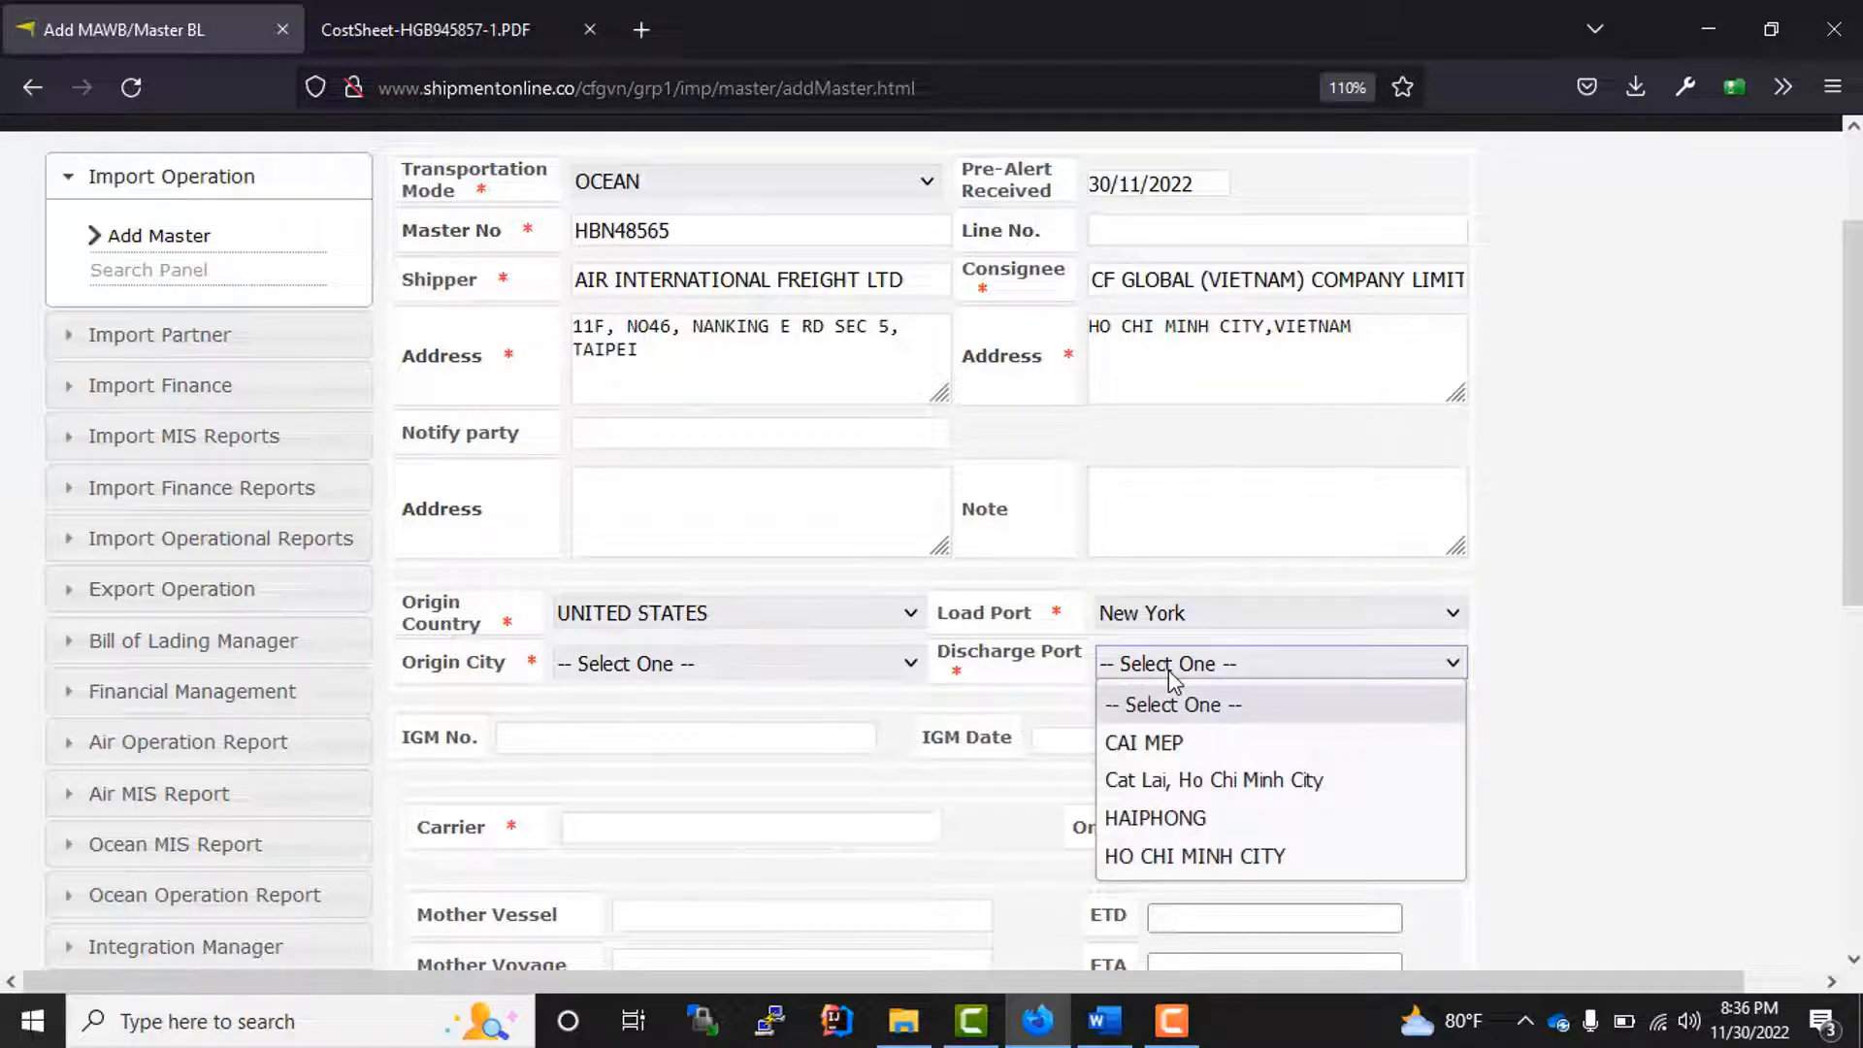
pyautogui.click(1220, 858)
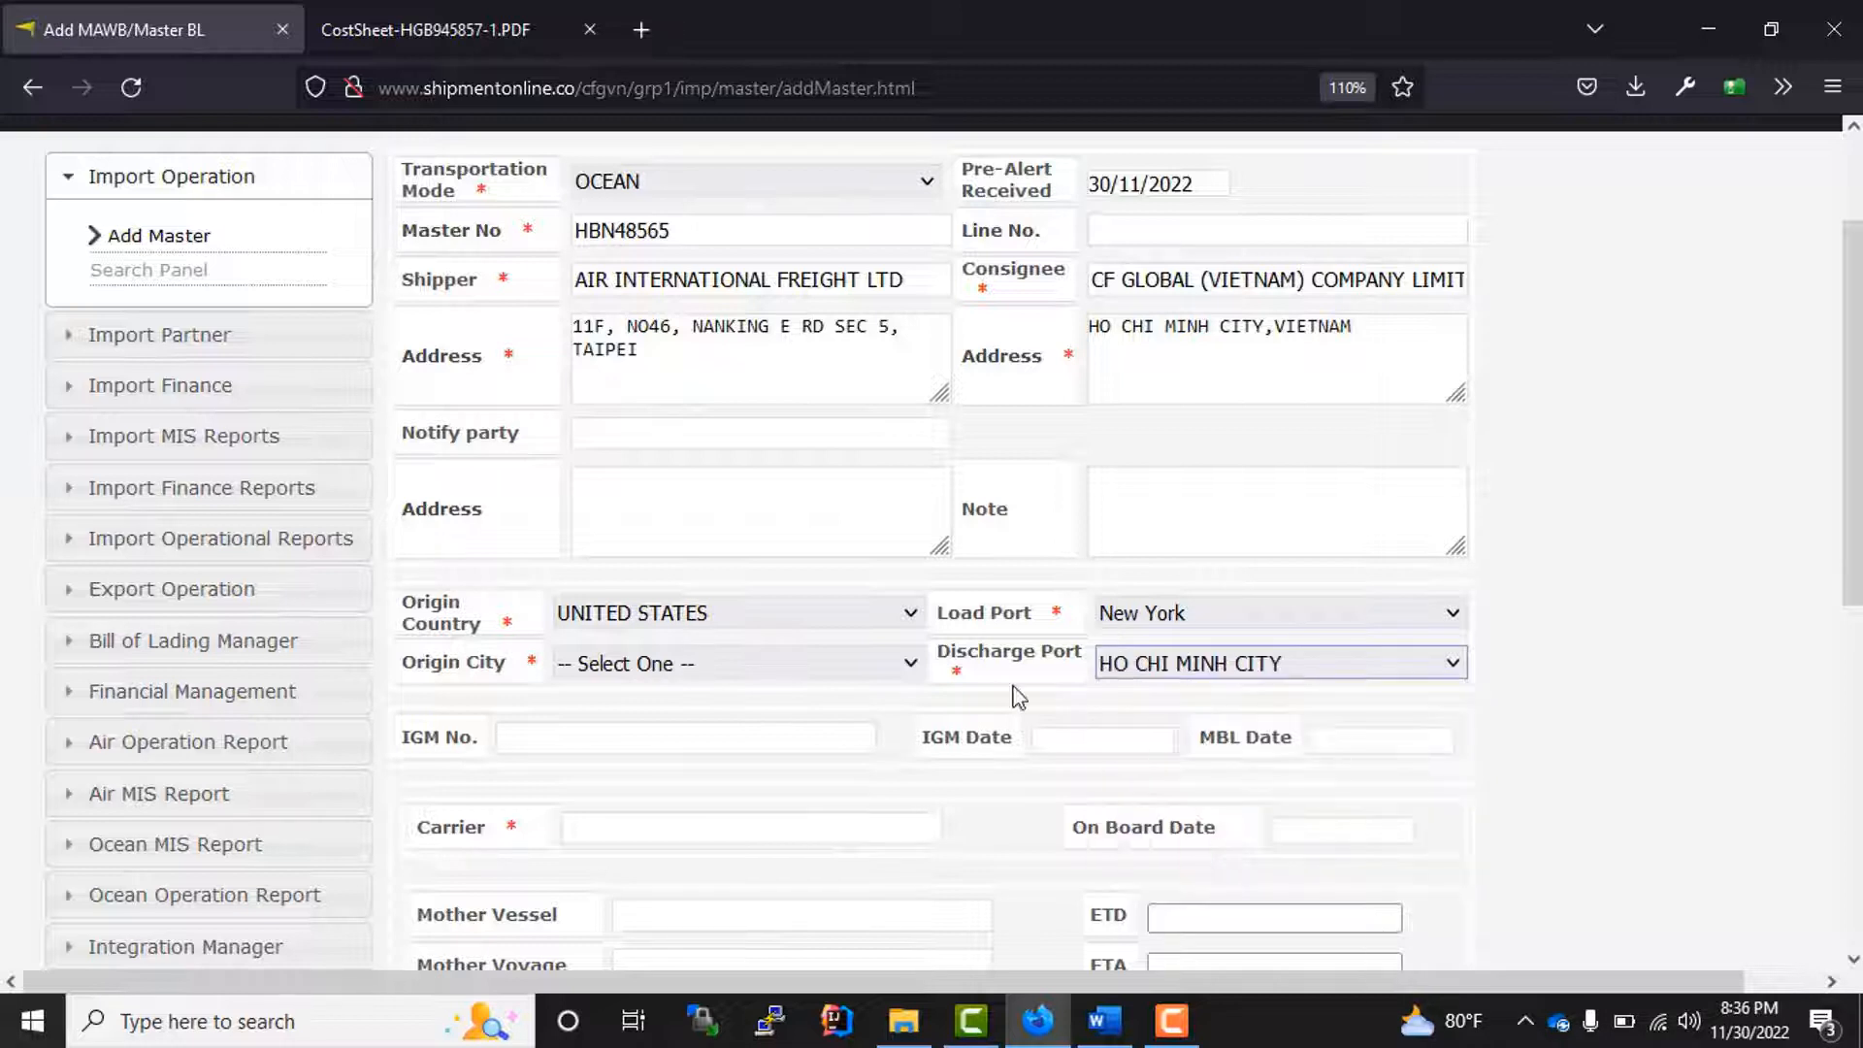
# Step: Set the origin city of the master bill to NEW YORK
pyautogui.click(677, 668)
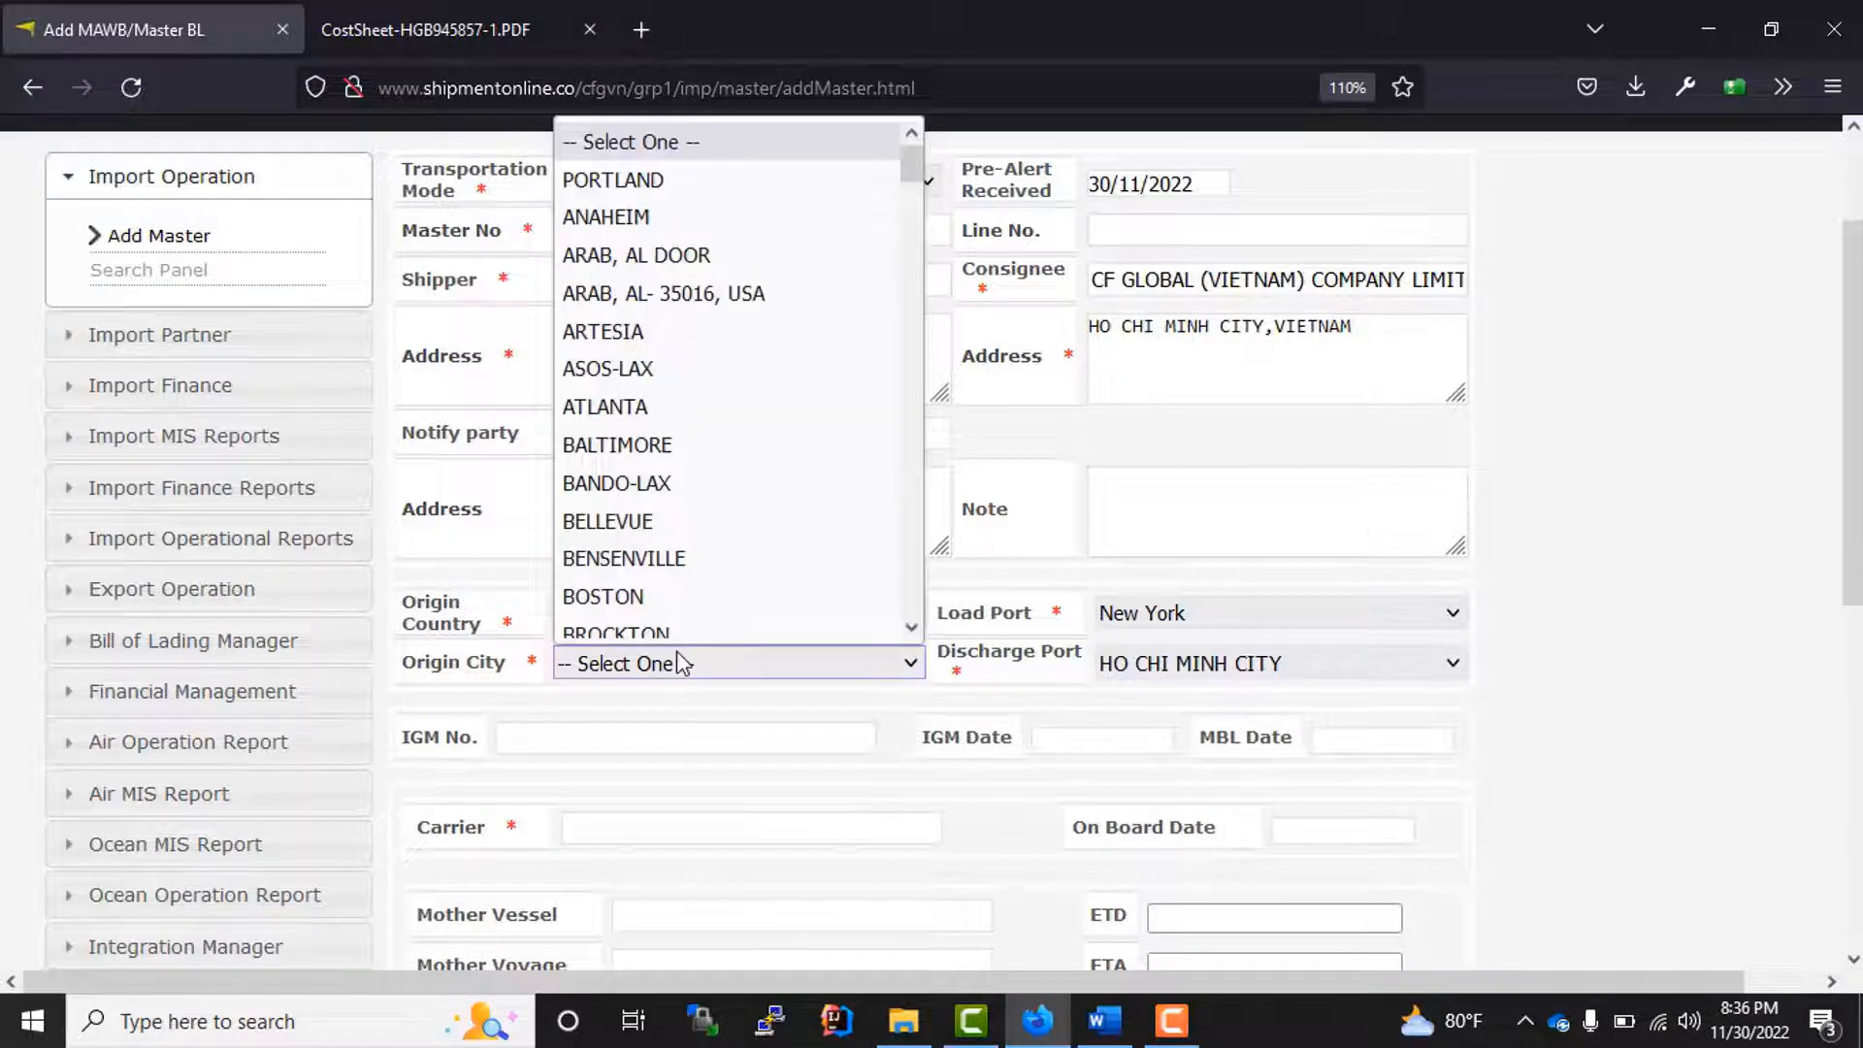
pyautogui.write('new')
pyautogui.press('Down')
pyautogui.press('Down')
pyautogui.press('Down')
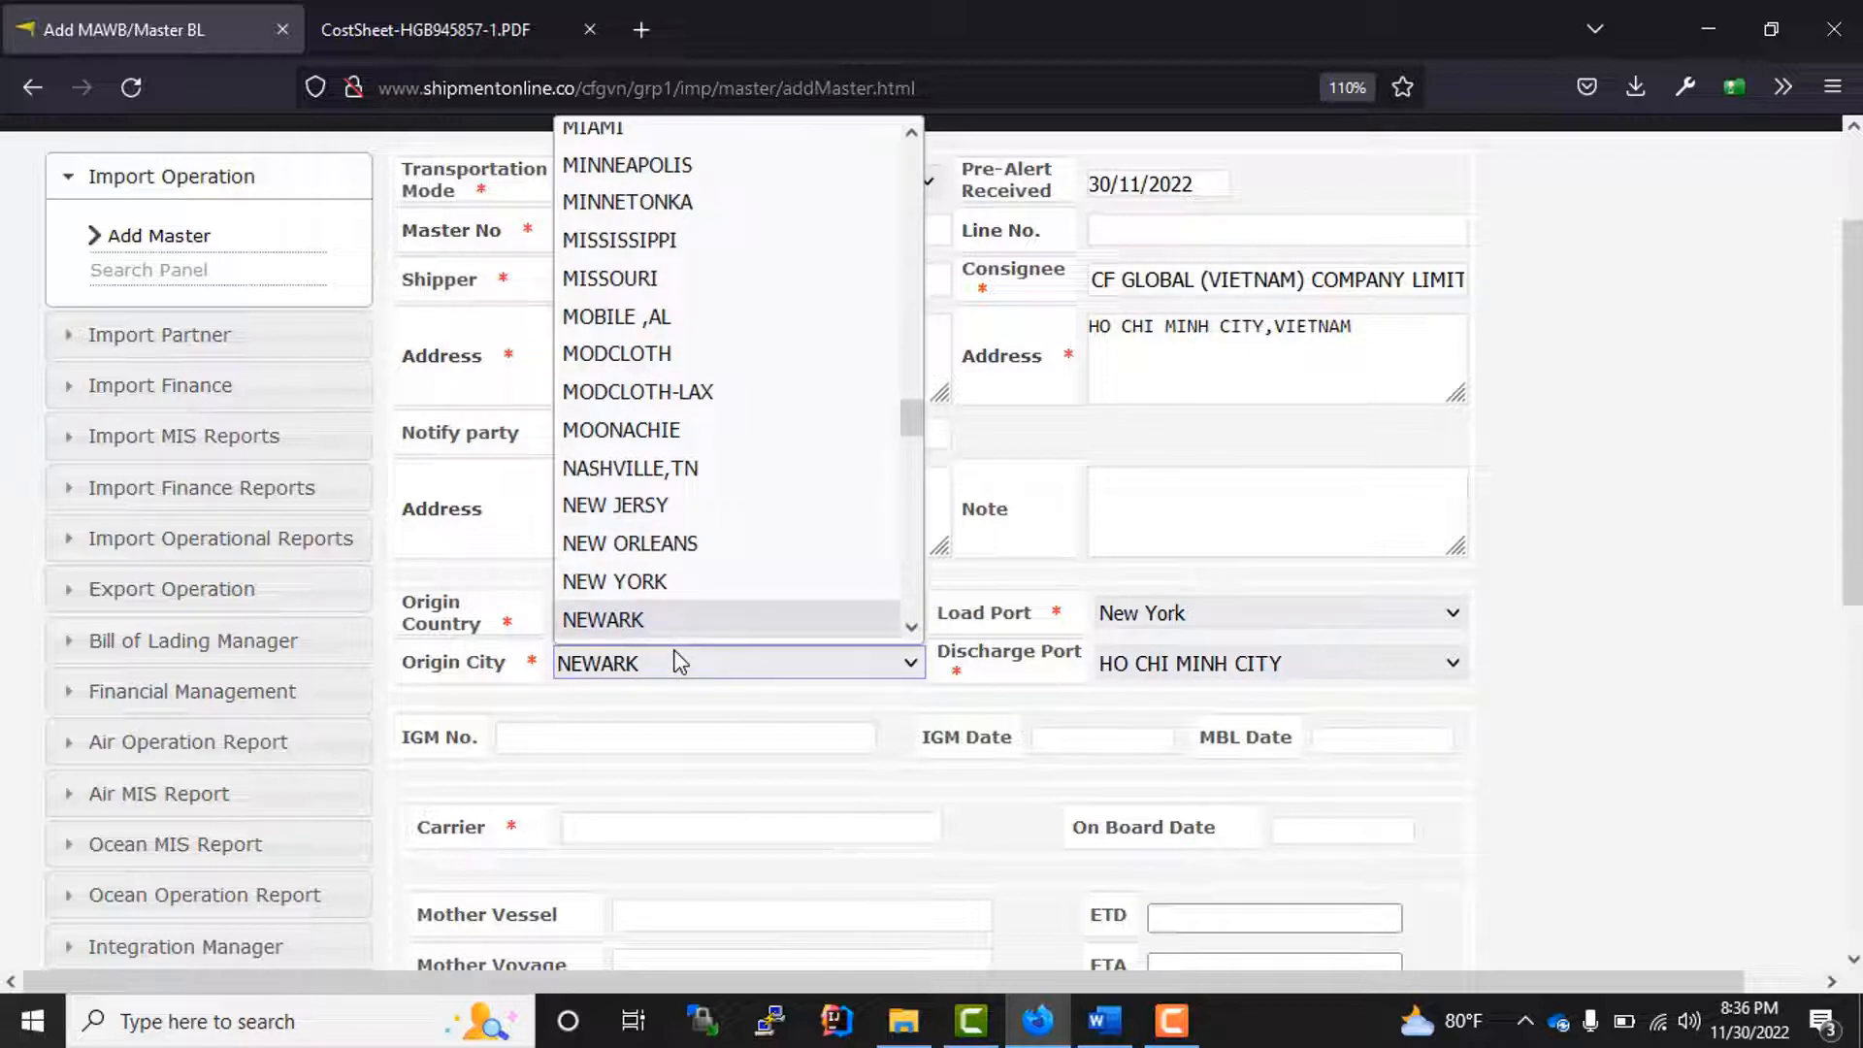
pyautogui.press('Up')
pyautogui.press('Return')
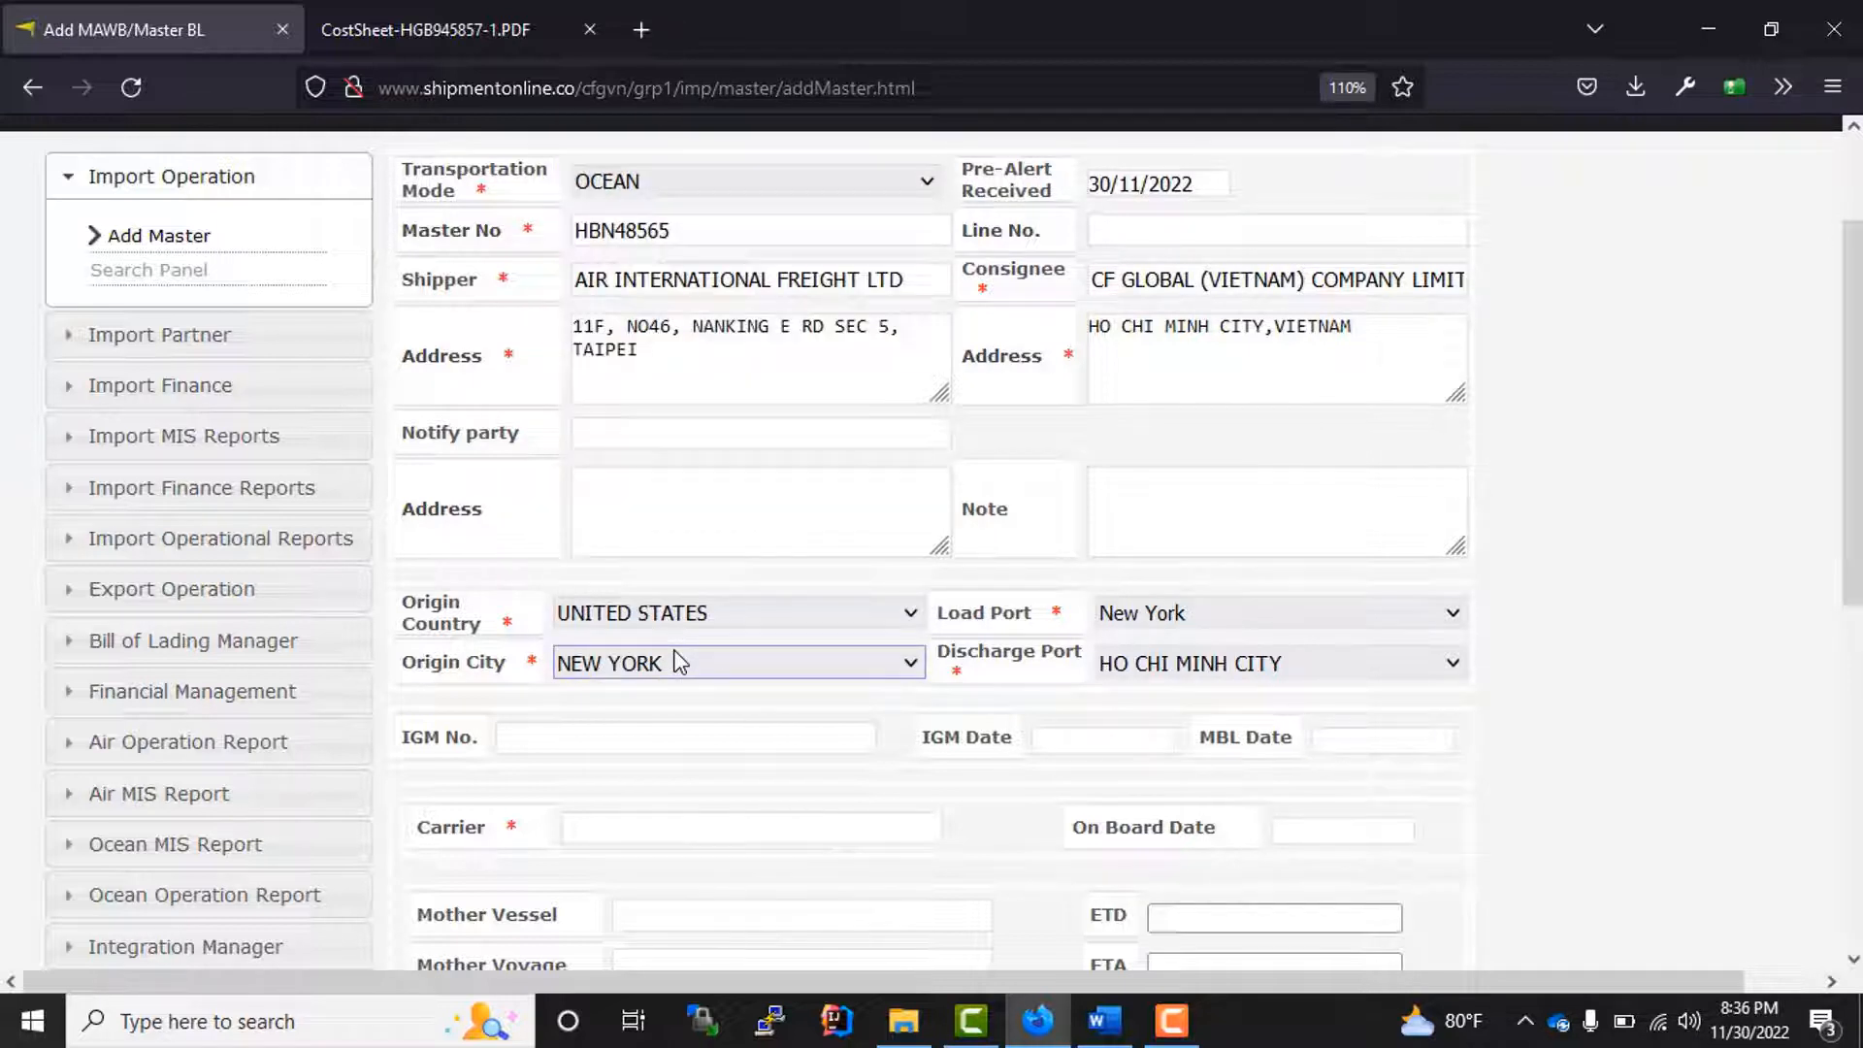
# Step: Leave the IGM and MBL fields empty and choose A&R INTERNATIONAL COMPANY LTD as the carrier
pyautogui.scroll(-1, 878, 818)
pyautogui.scroll(-3, 873, 808)
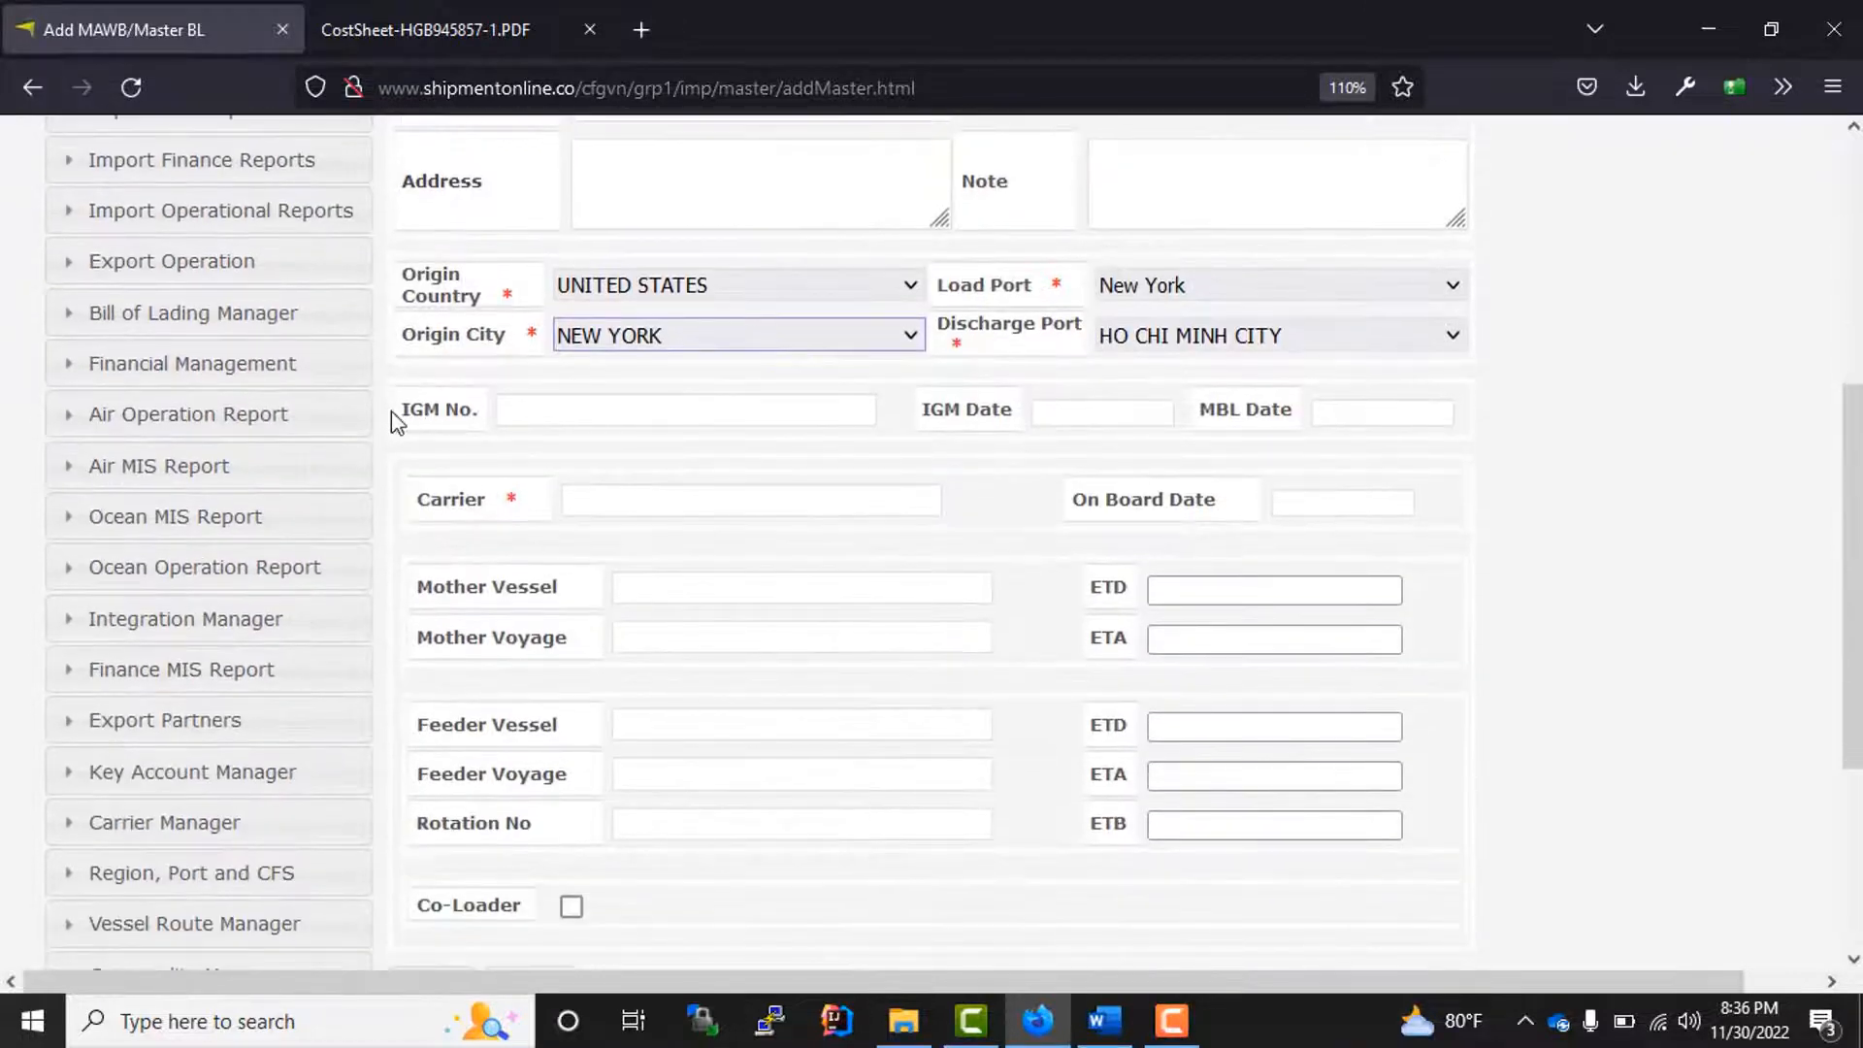
pyautogui.moveTo(392, 410); pyautogui.dragTo(756, 420)
pyautogui.moveTo(920, 417); pyautogui.dragTo(1416, 427)
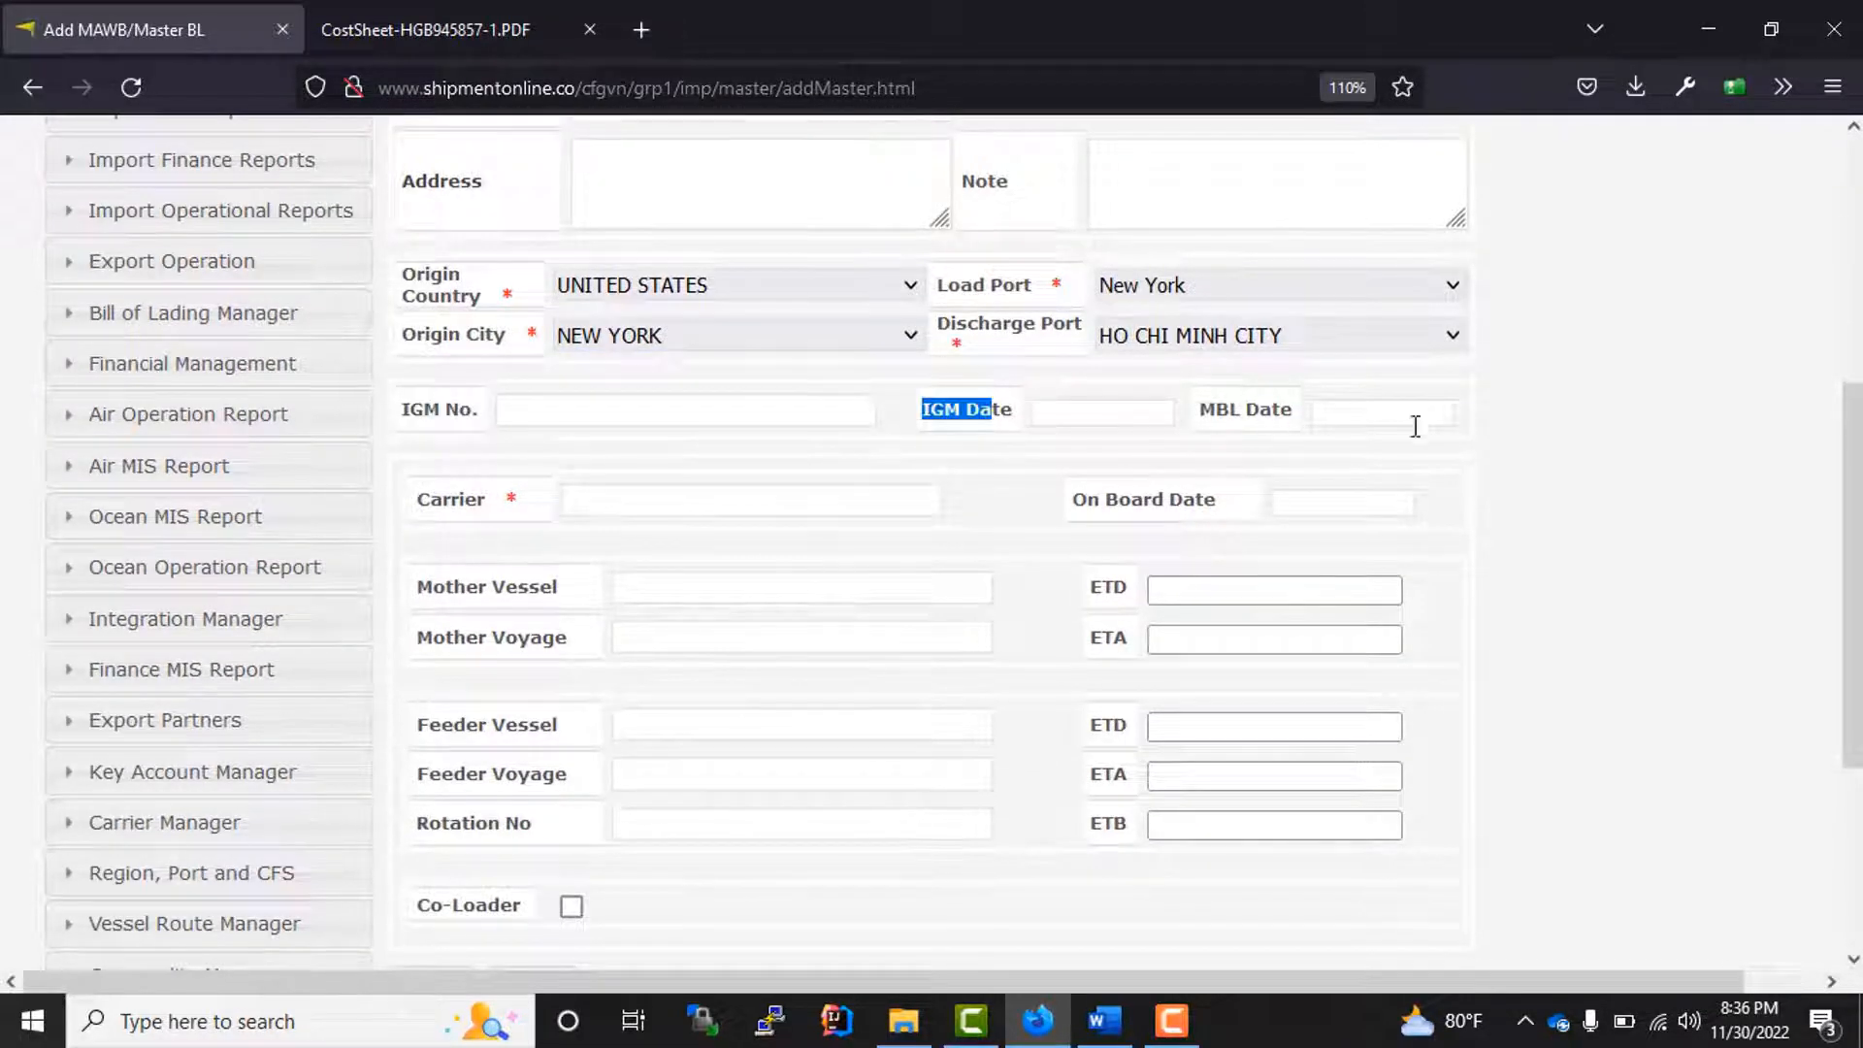
pyautogui.click(1415, 427)
pyautogui.click(644, 507)
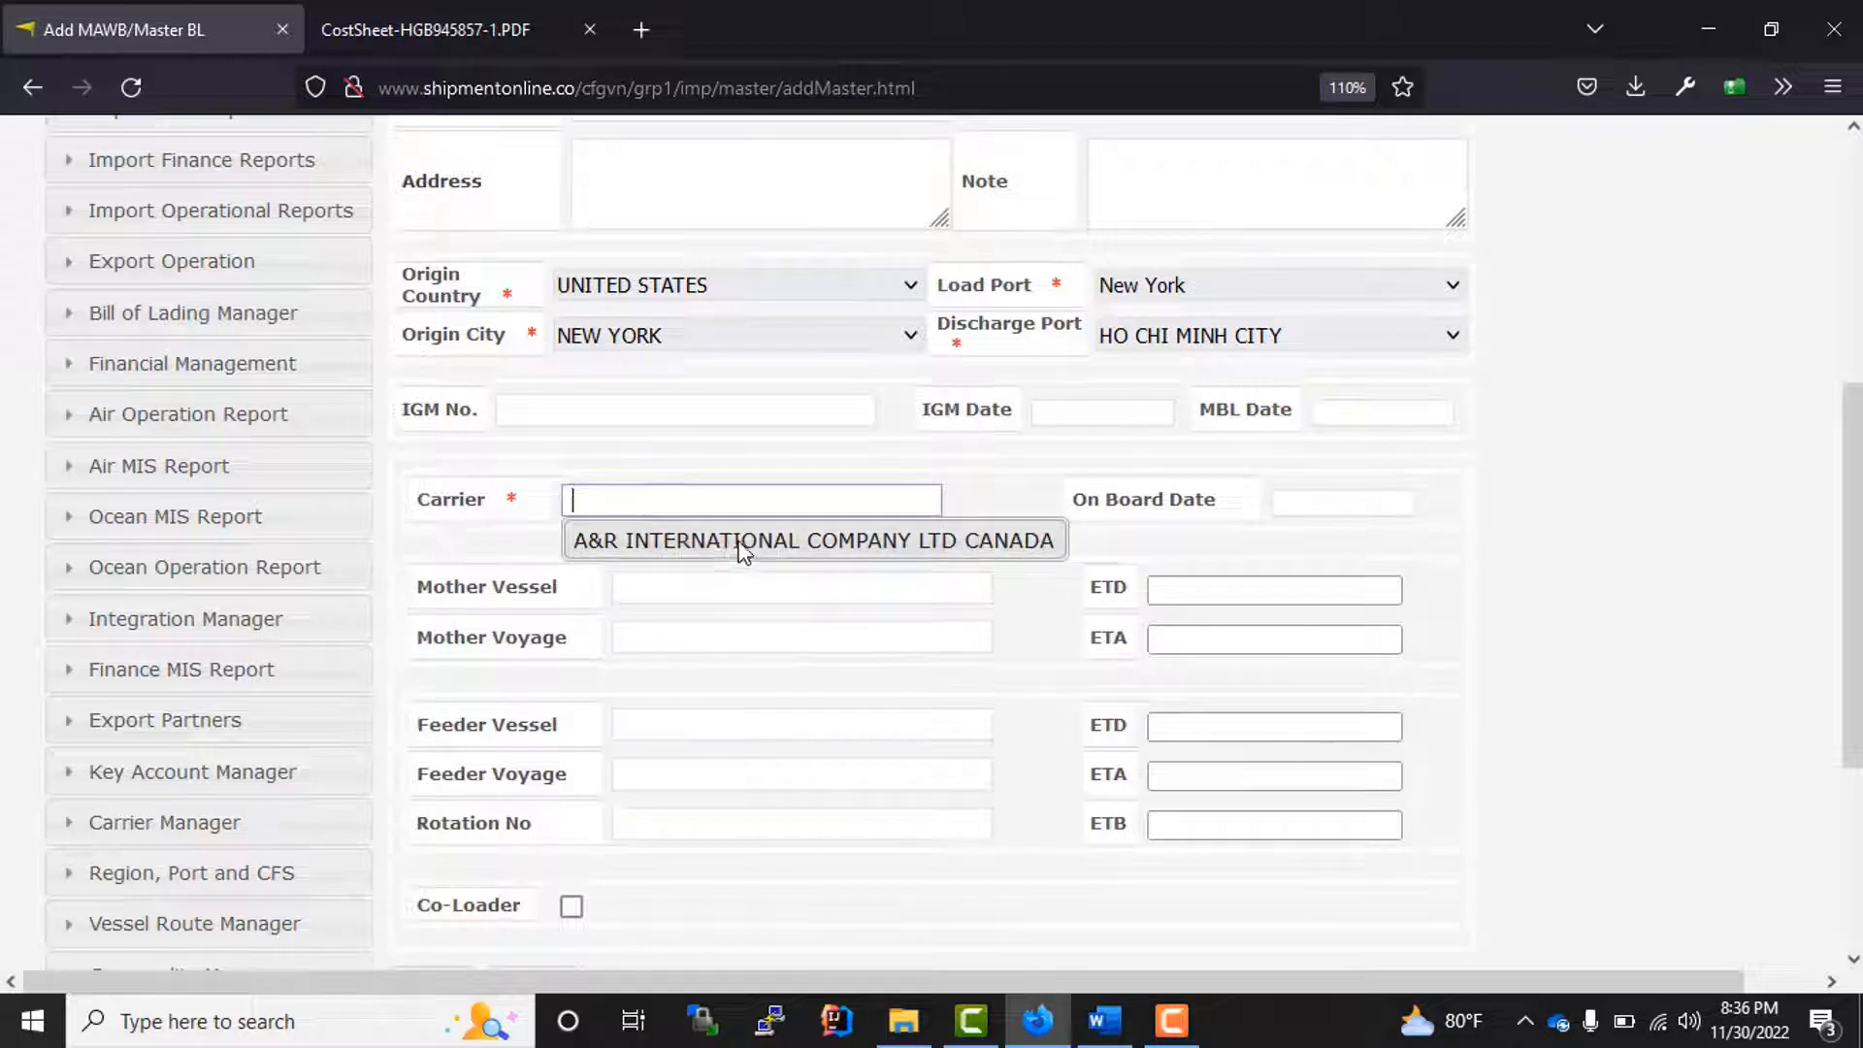
pyautogui.click(736, 543)
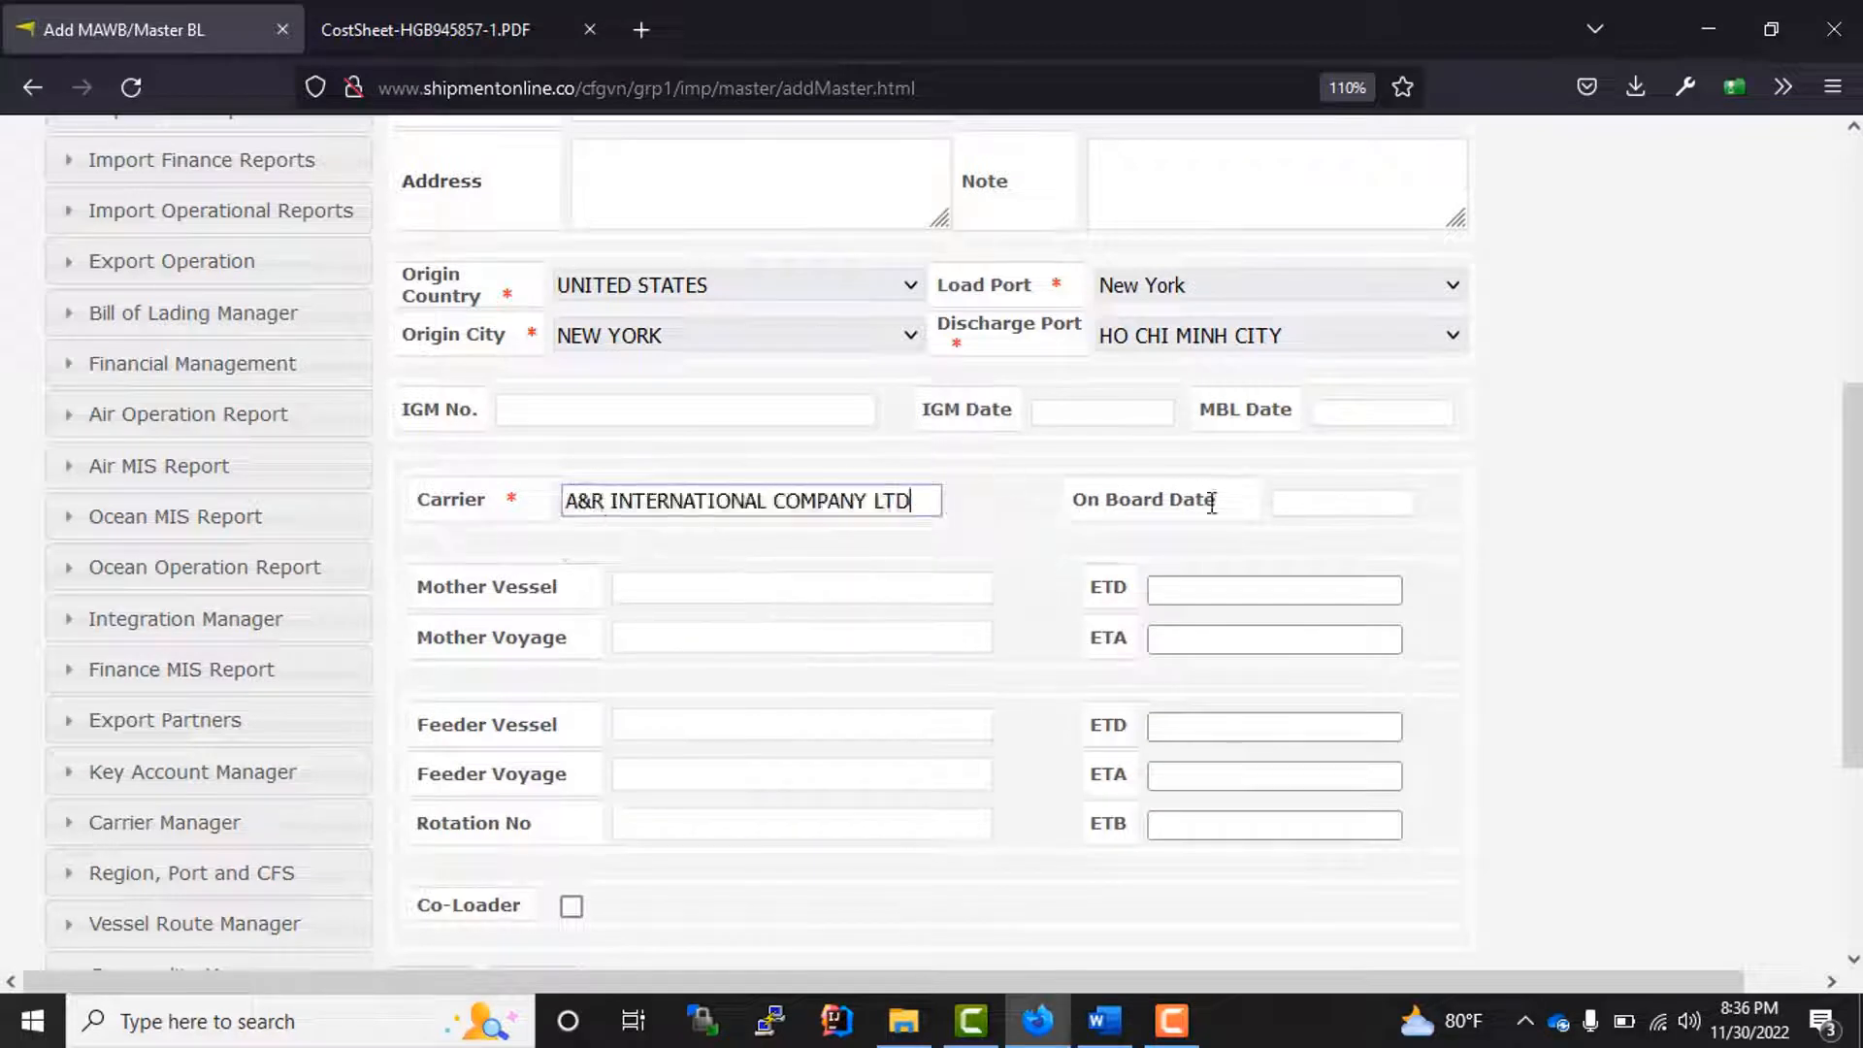
# Step: Leave the mother vessel and voyage empty, and set the mother vessel's ETD and ETA to 23/11/22 20:37
pyautogui.click(653, 590)
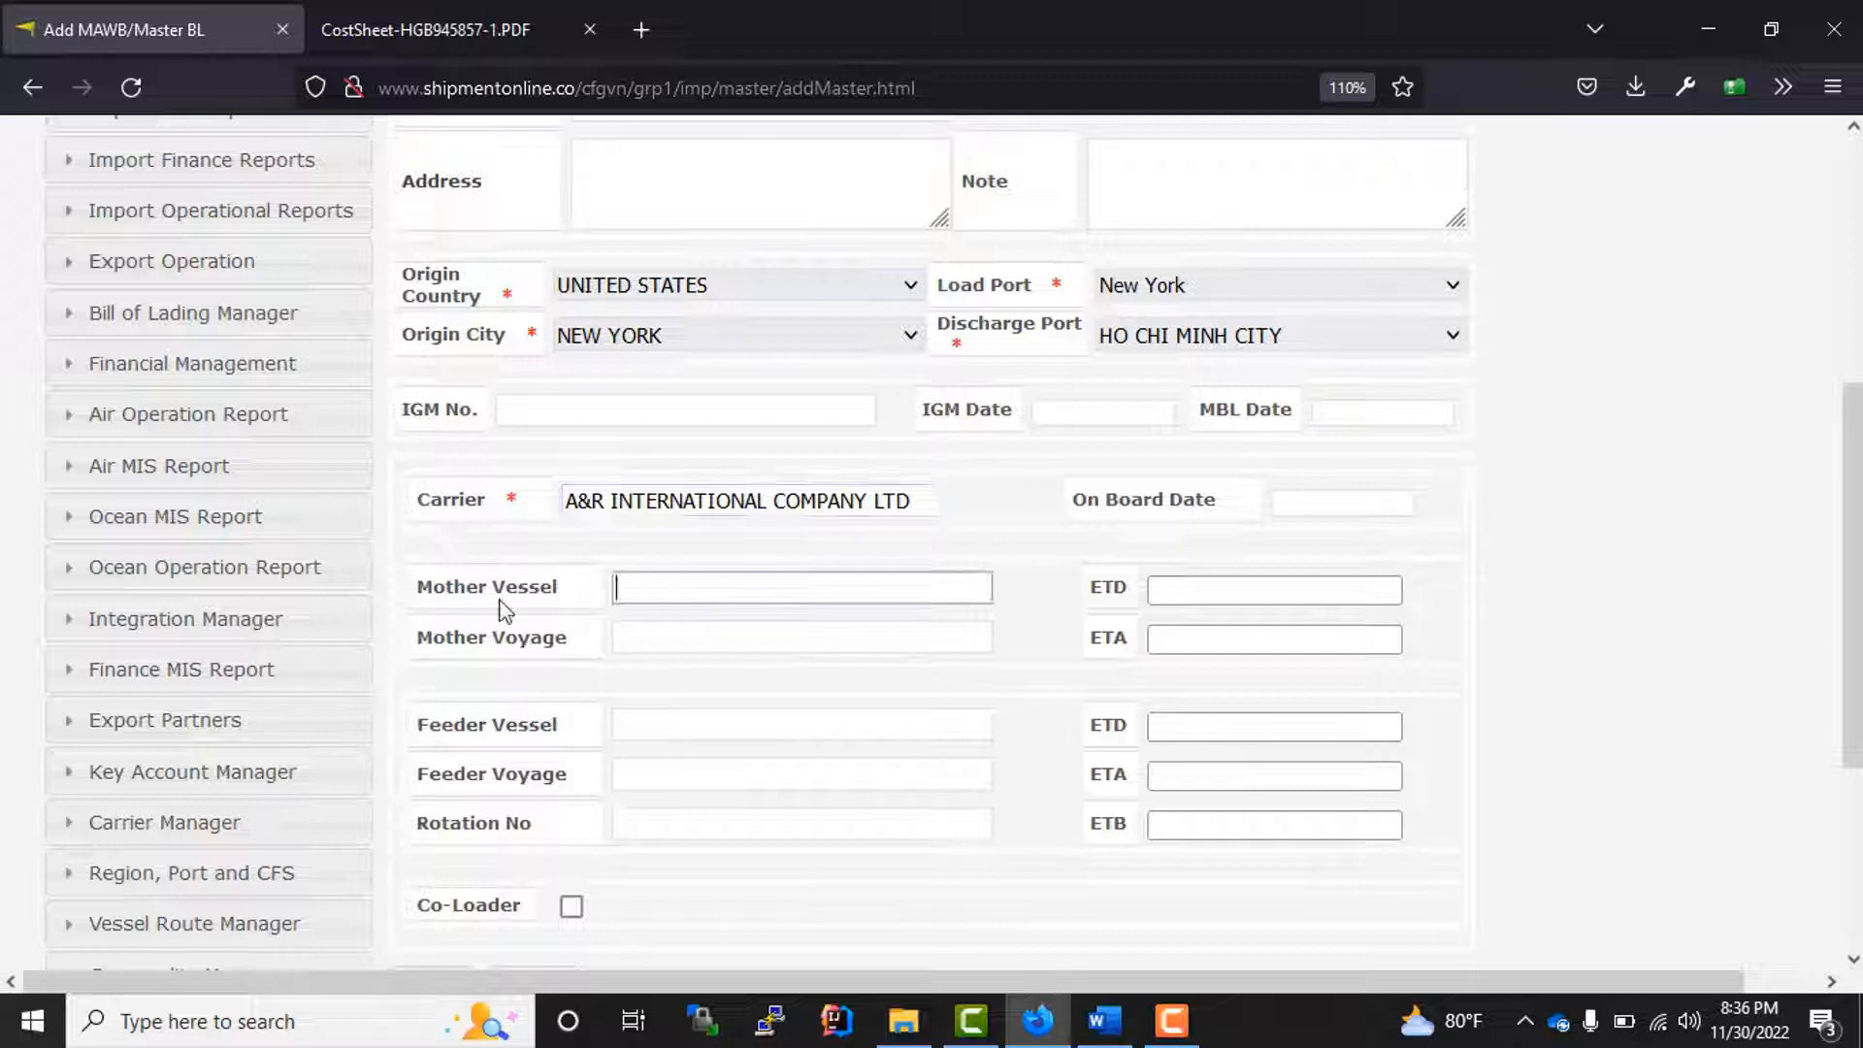
pyautogui.click(708, 638)
pyautogui.click(1199, 591)
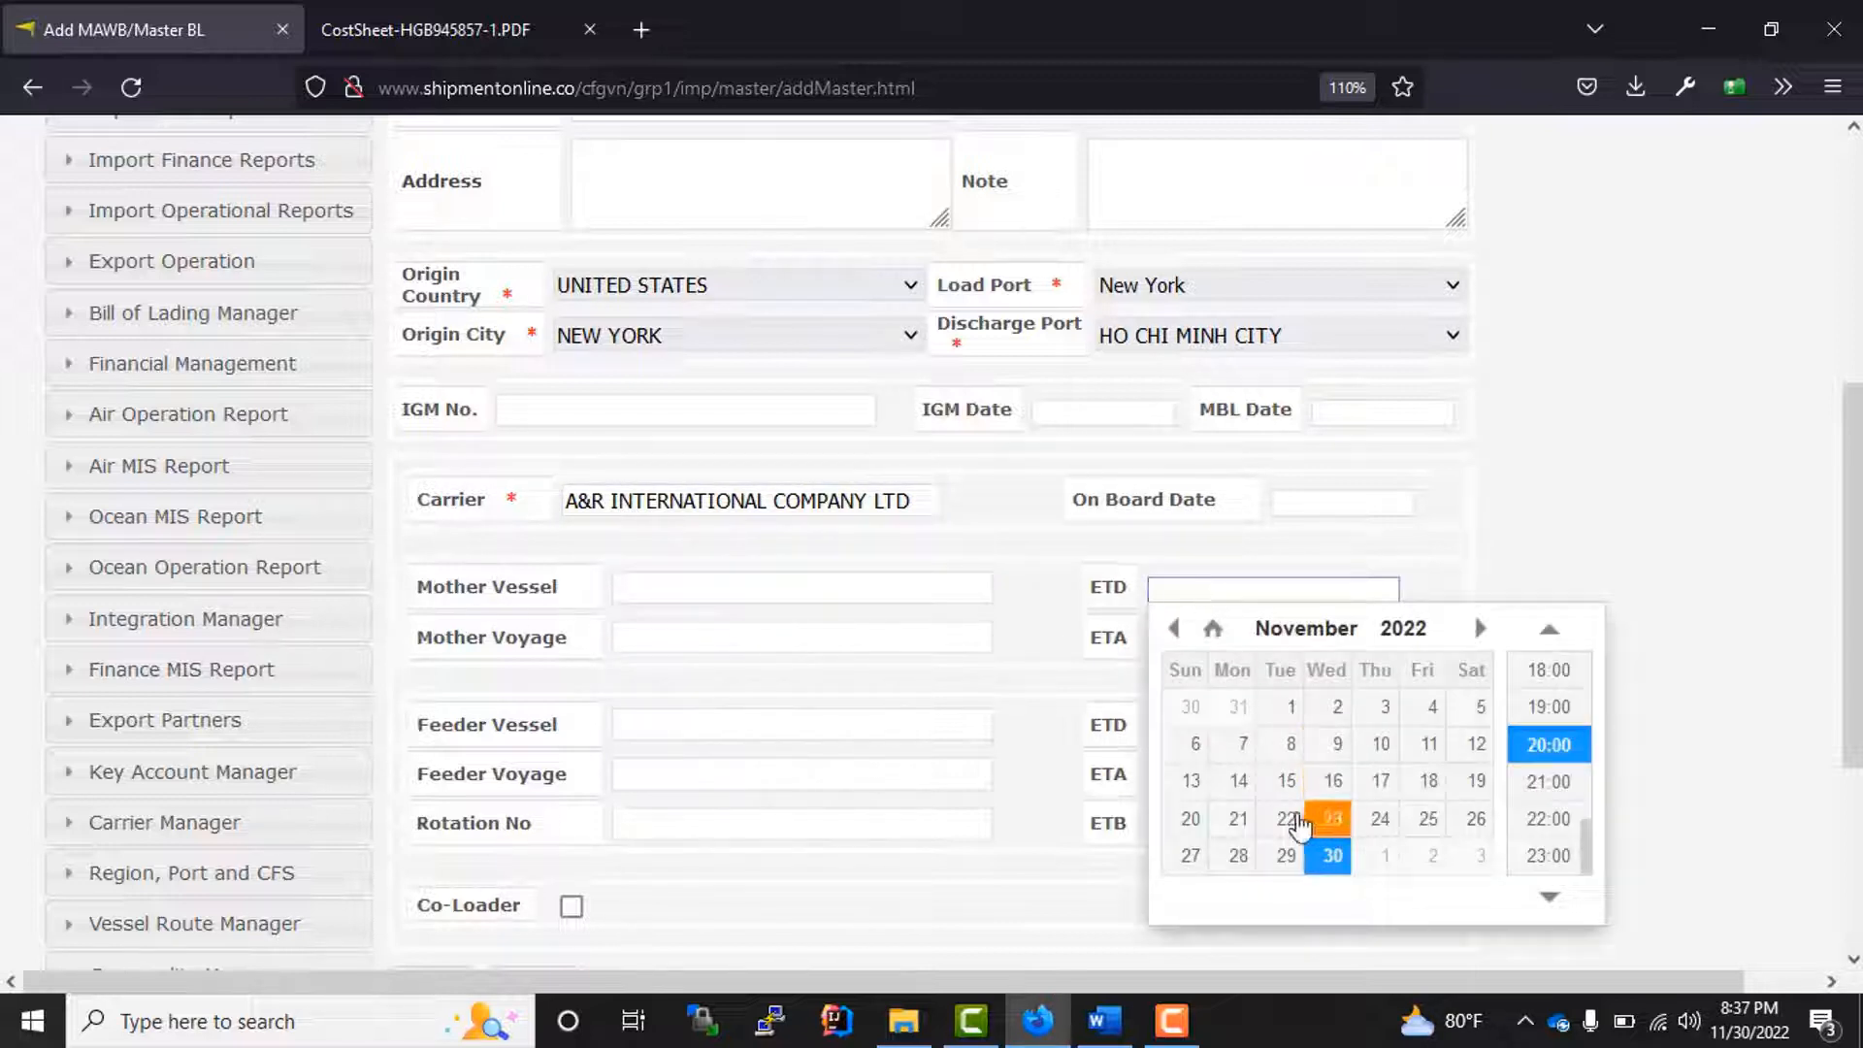
pyautogui.click(1331, 823)
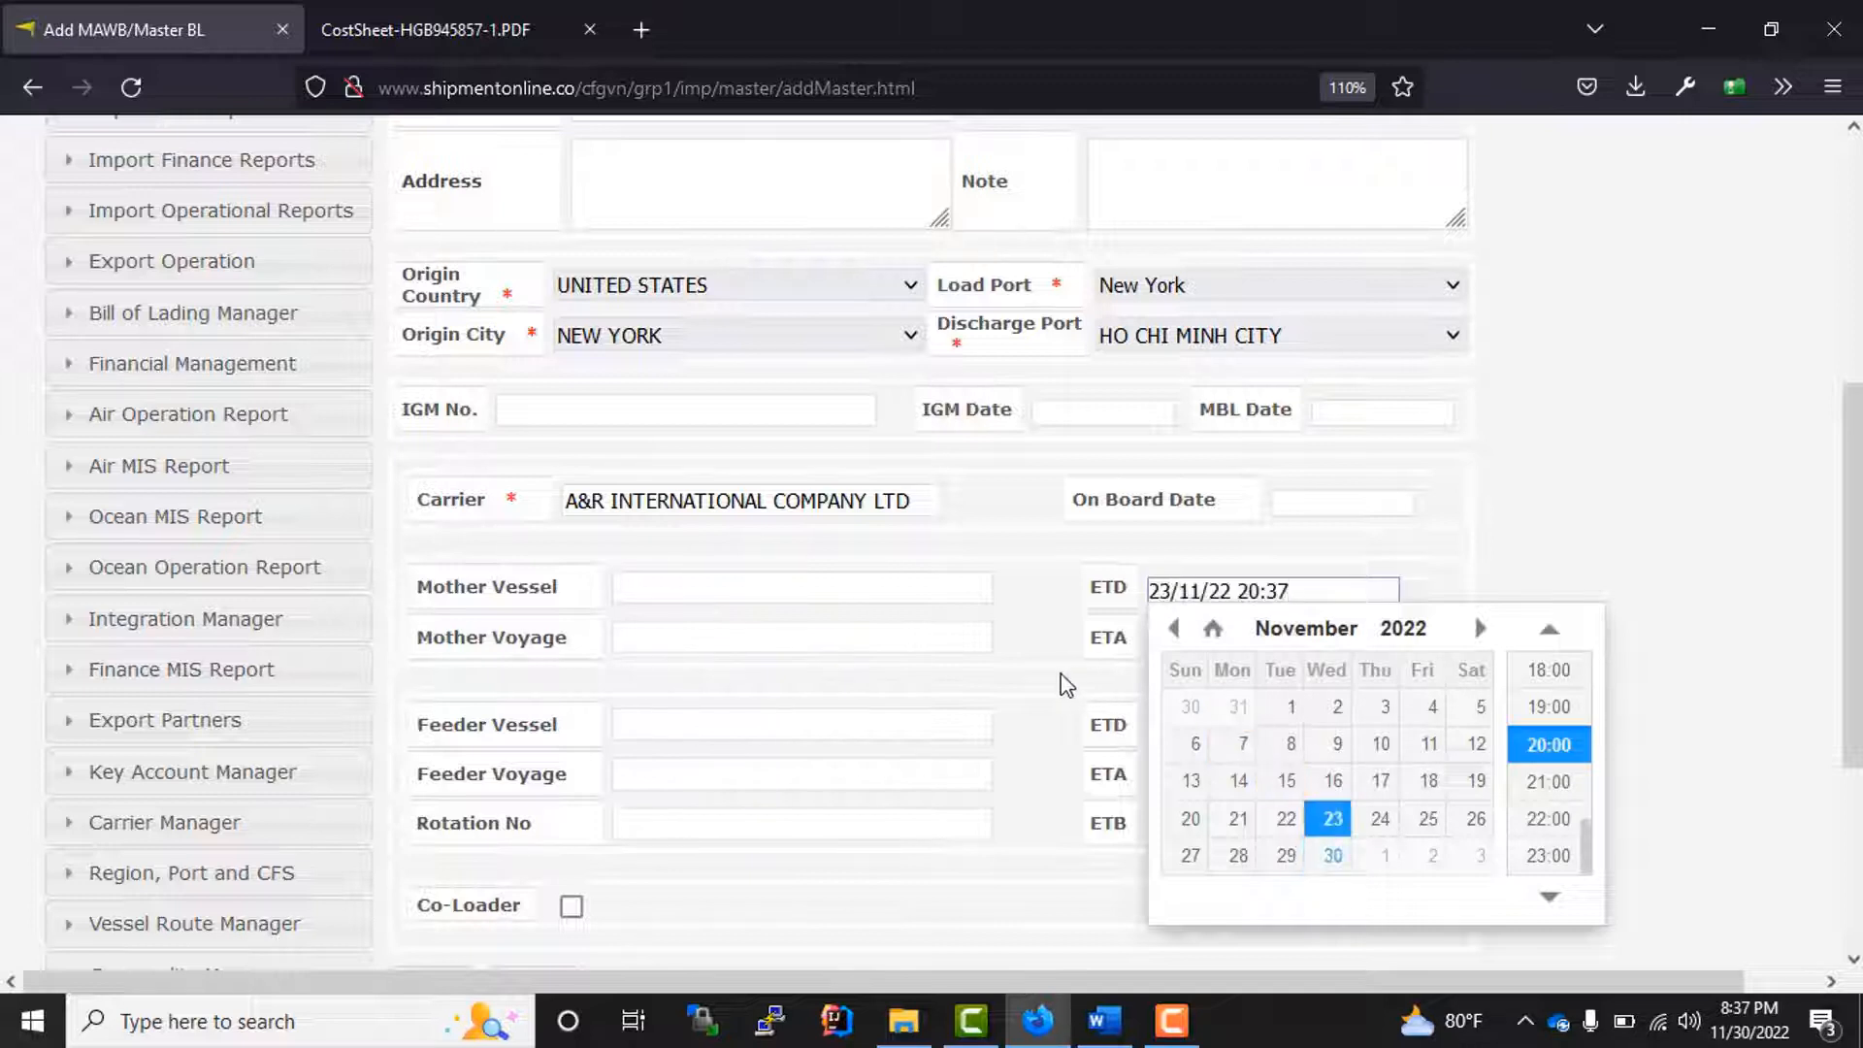
pyautogui.click(1194, 642)
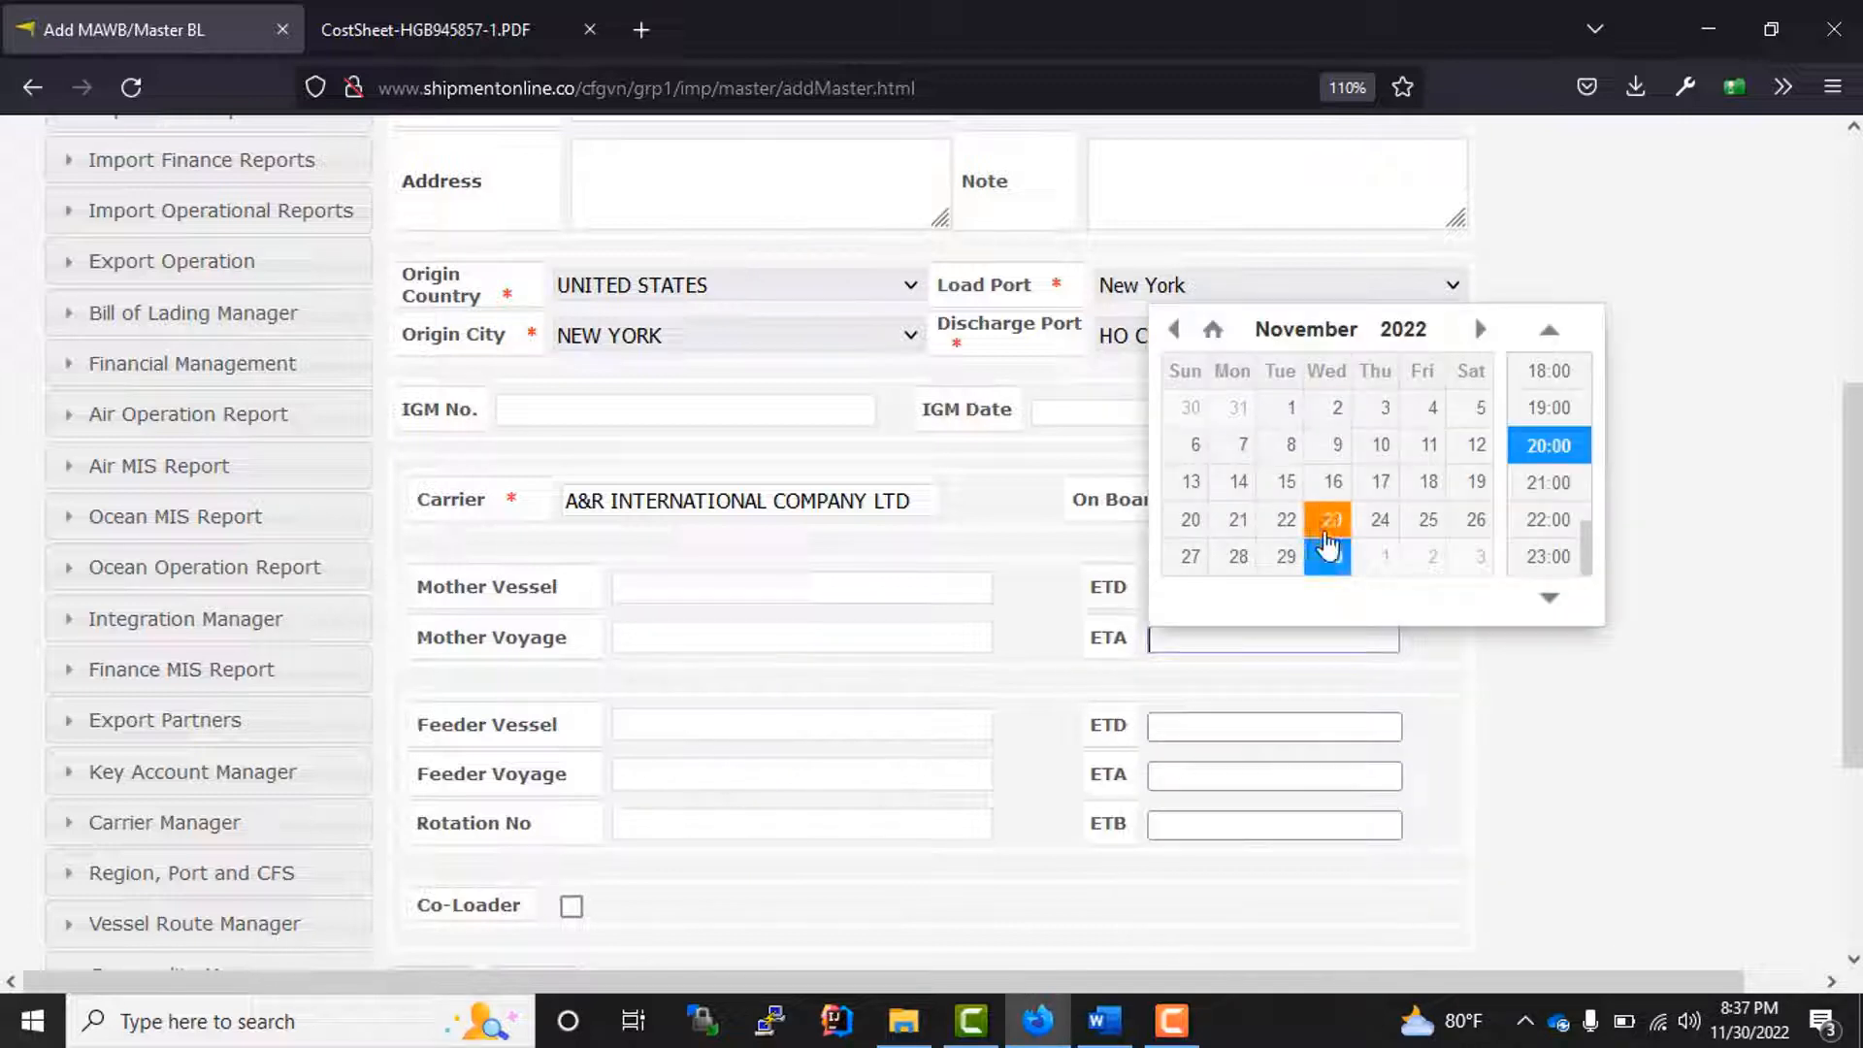
pyautogui.click(1327, 529)
# Step: Set the feeder vessel's ETD and ETA to 30/11/22 20:37, leaving the feeder vessel name empty
pyautogui.click(985, 716)
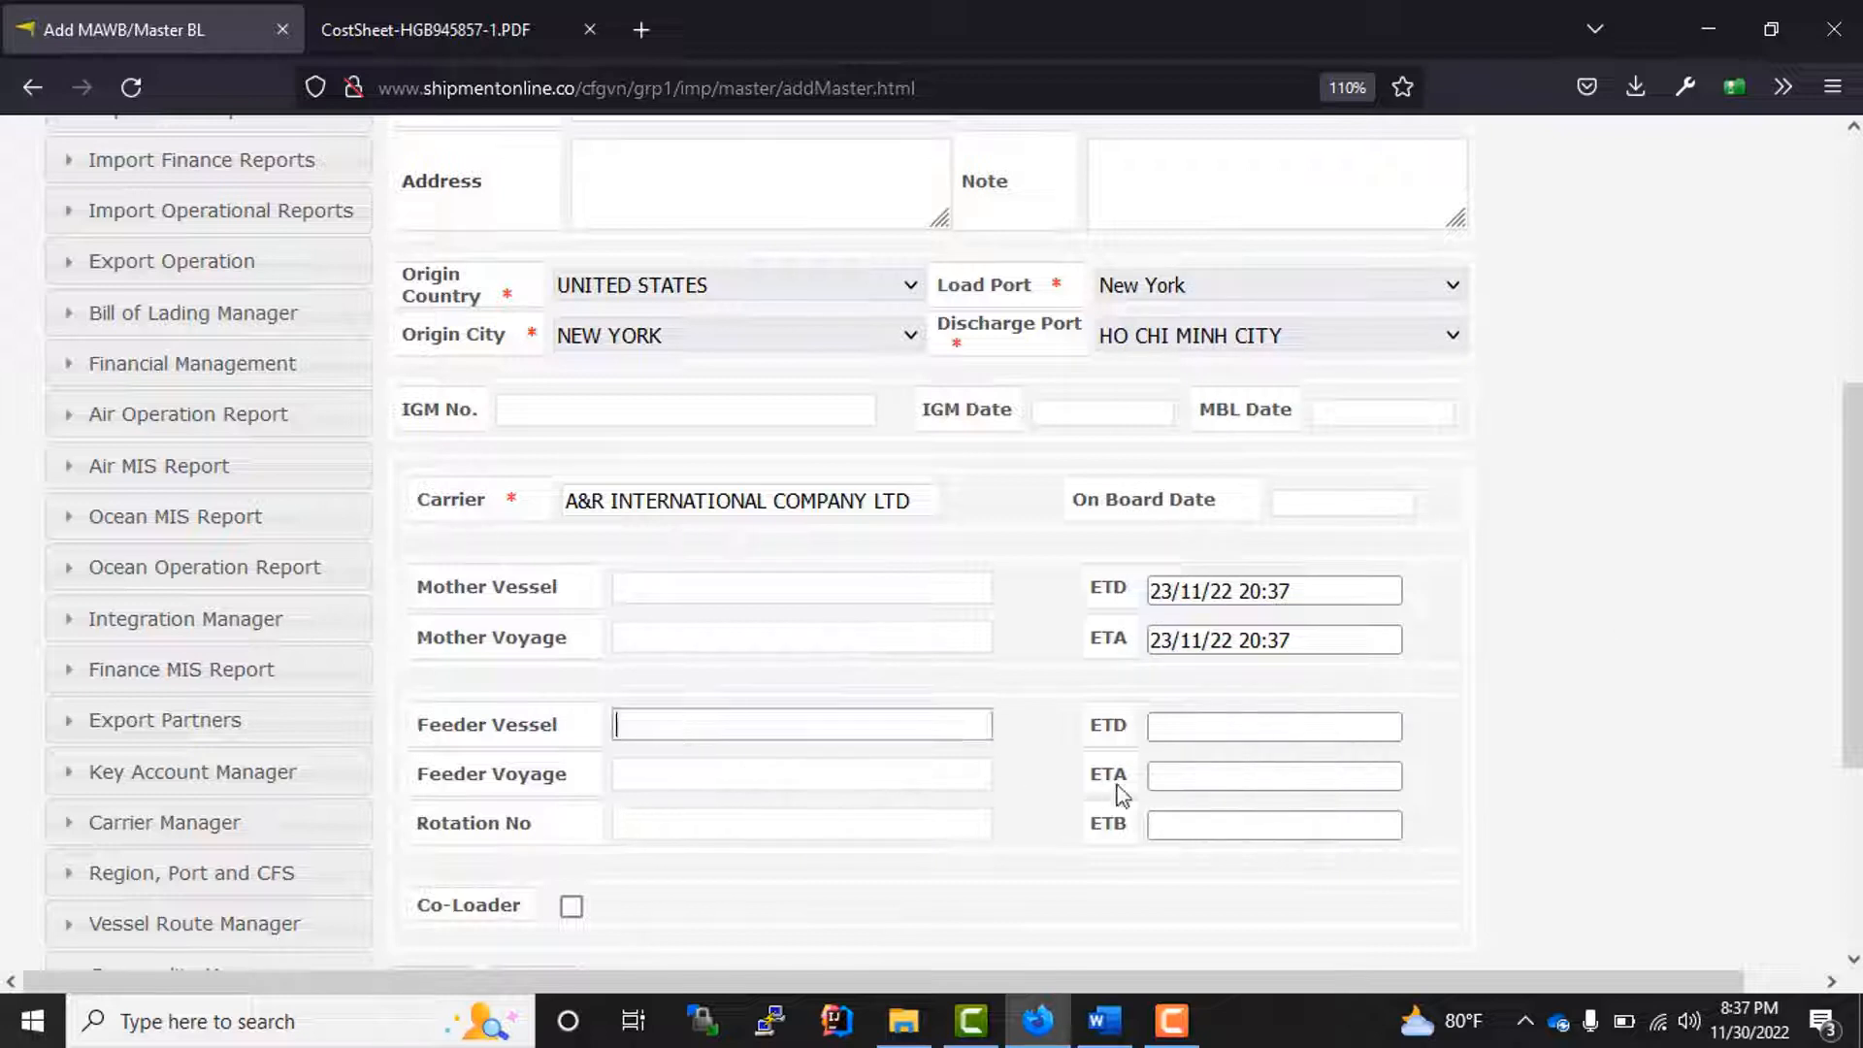
pyautogui.click(1182, 726)
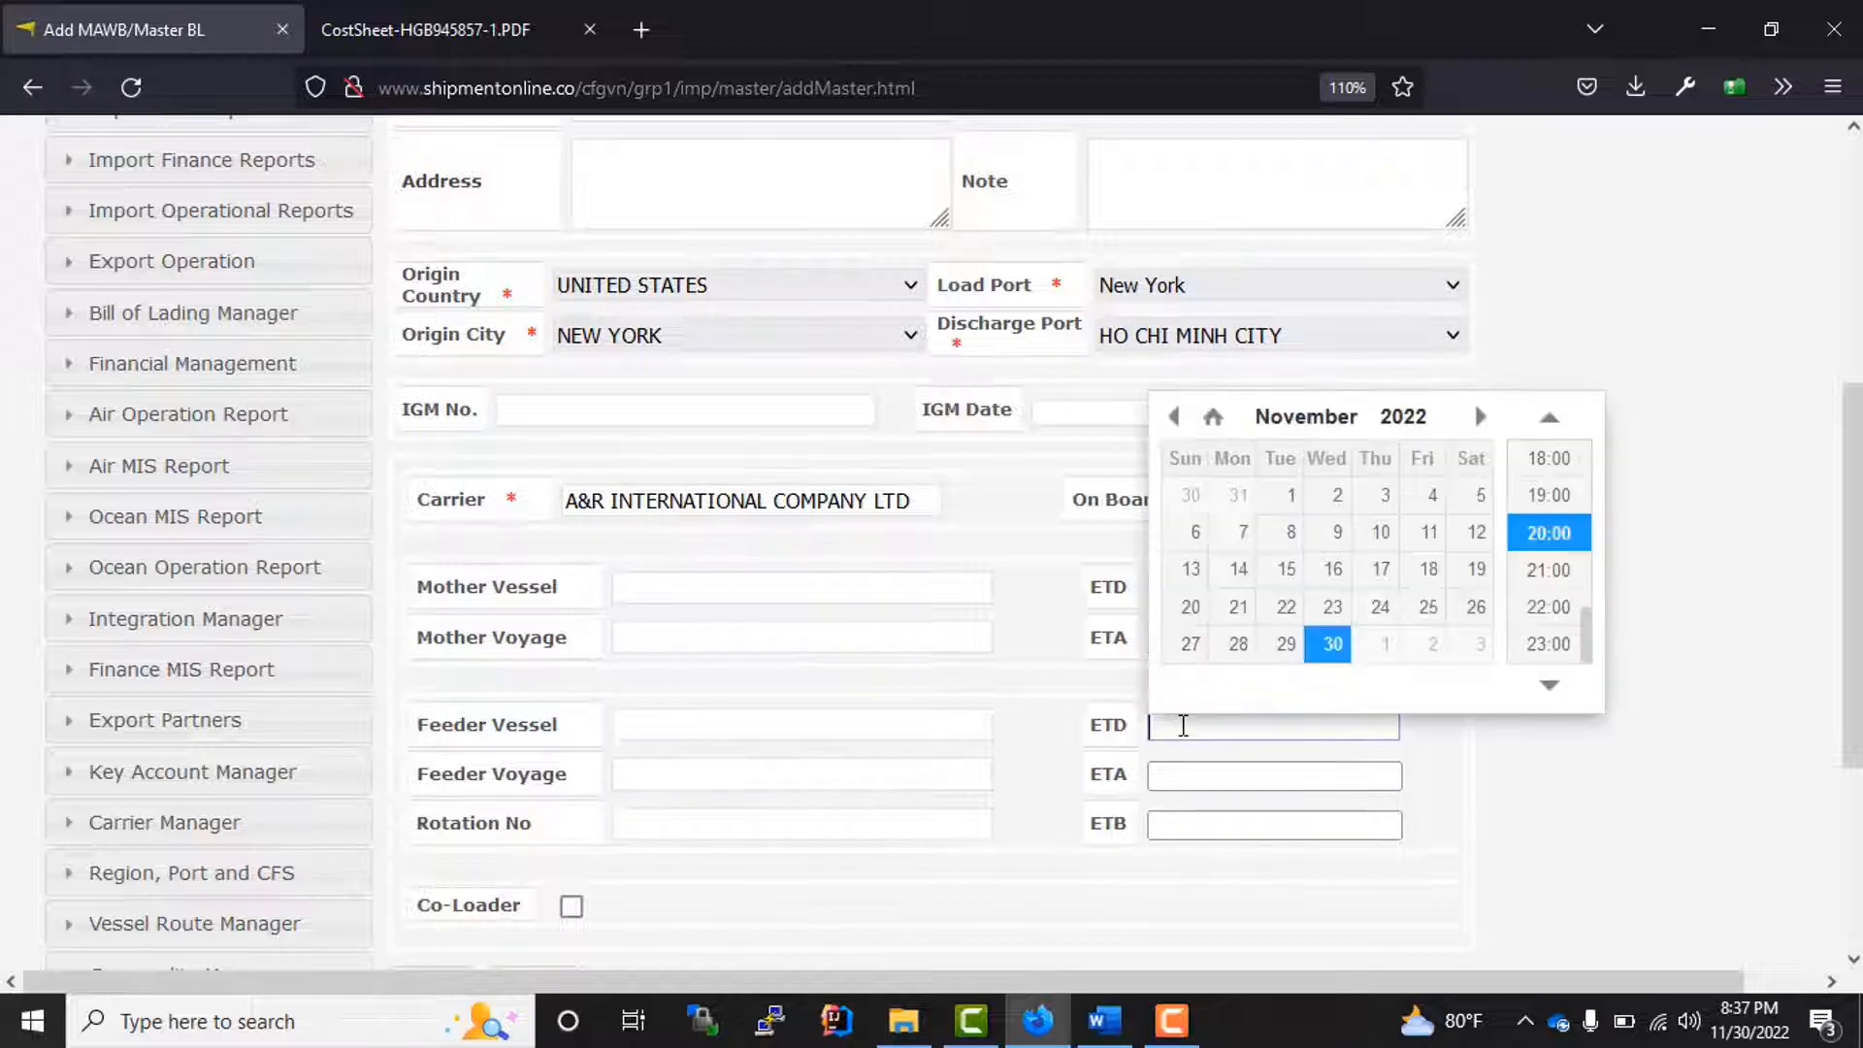
pyautogui.click(417, 740)
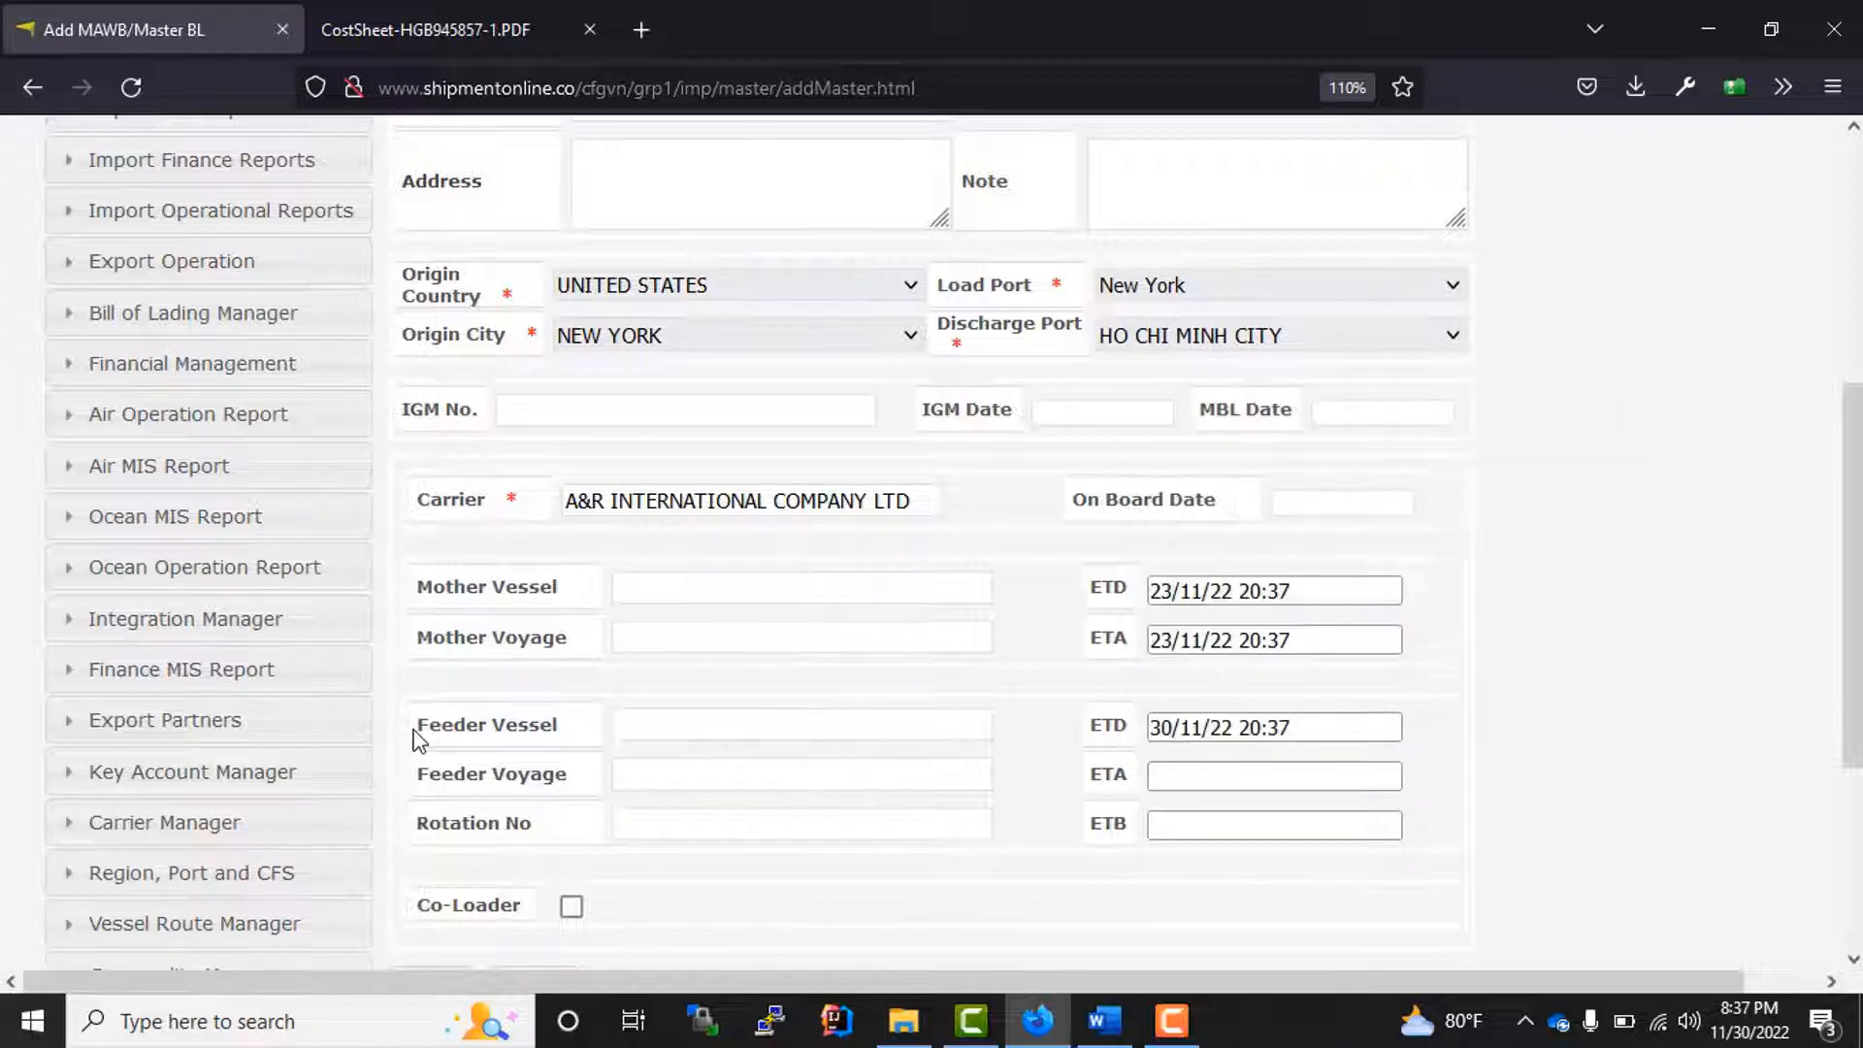
pyautogui.click(1189, 776)
pyautogui.click(1345, 708)
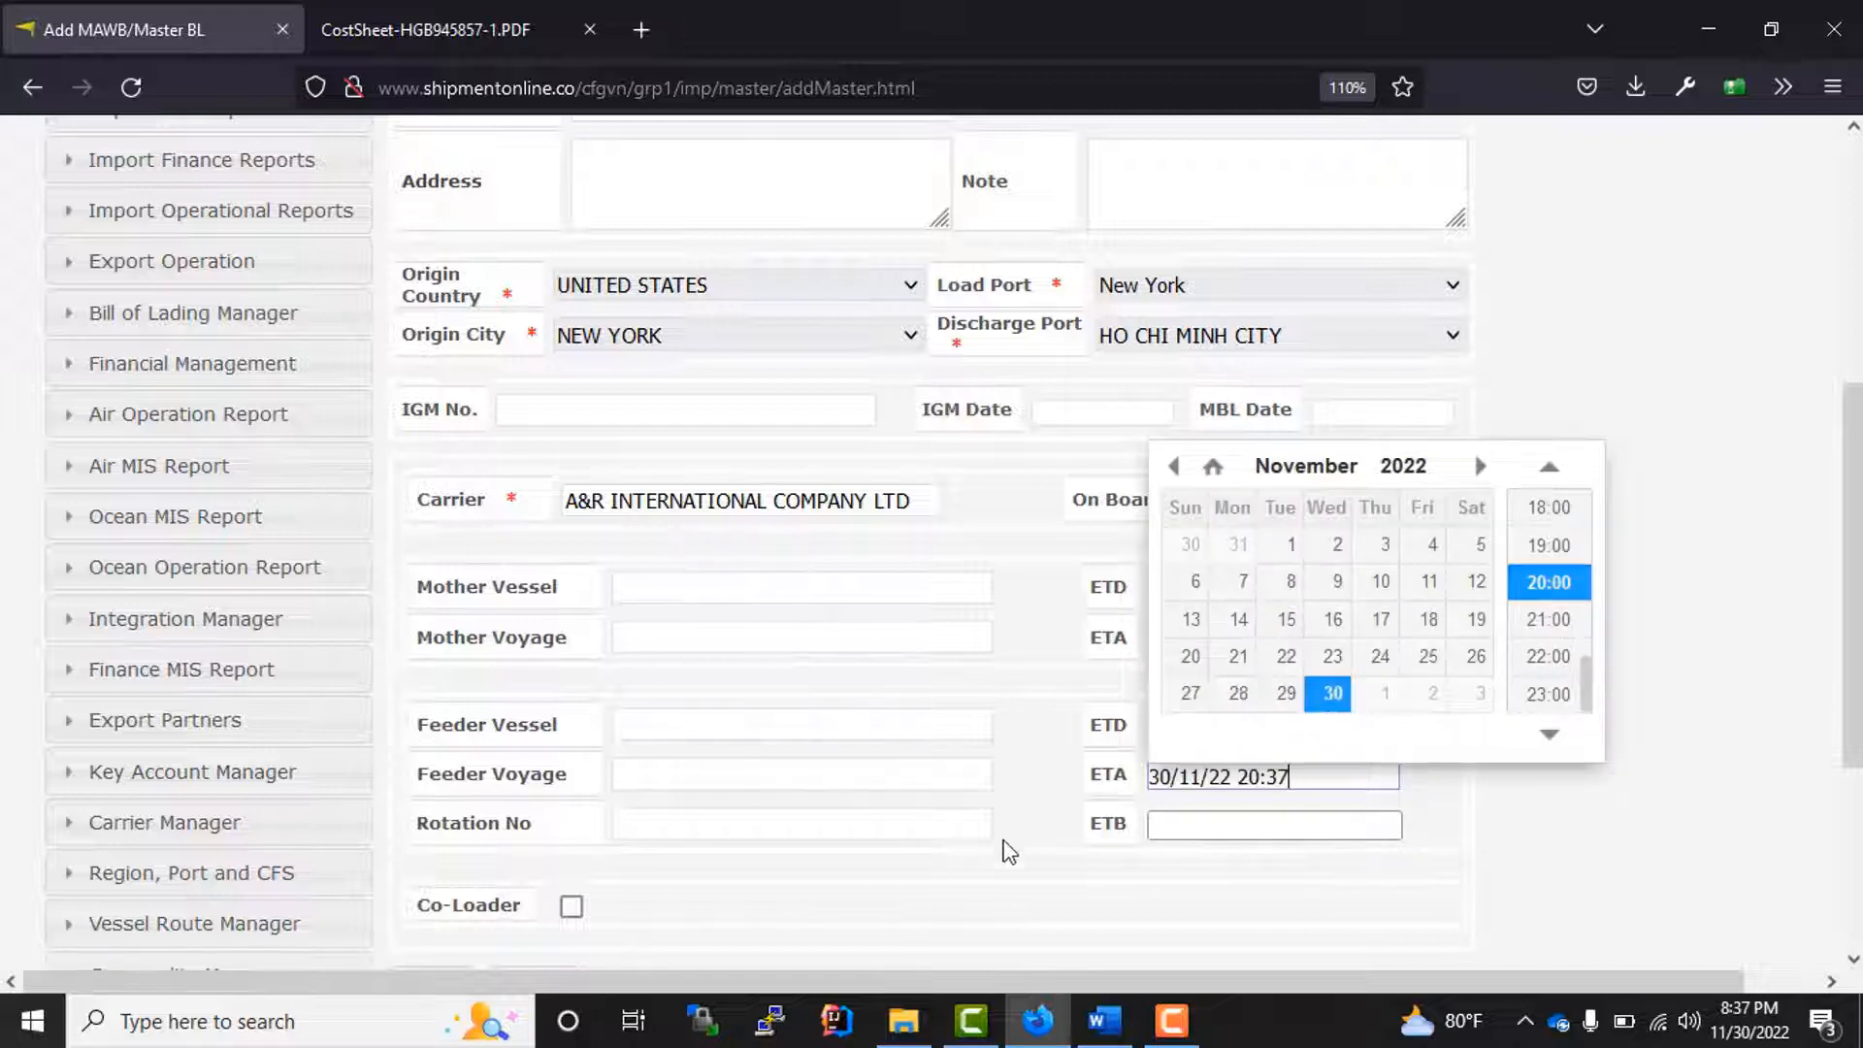
pyautogui.click(1067, 897)
# Step: Enter 6545 as the rotation number and save the new master bill of lading
pyautogui.scroll(-3, 748, 865)
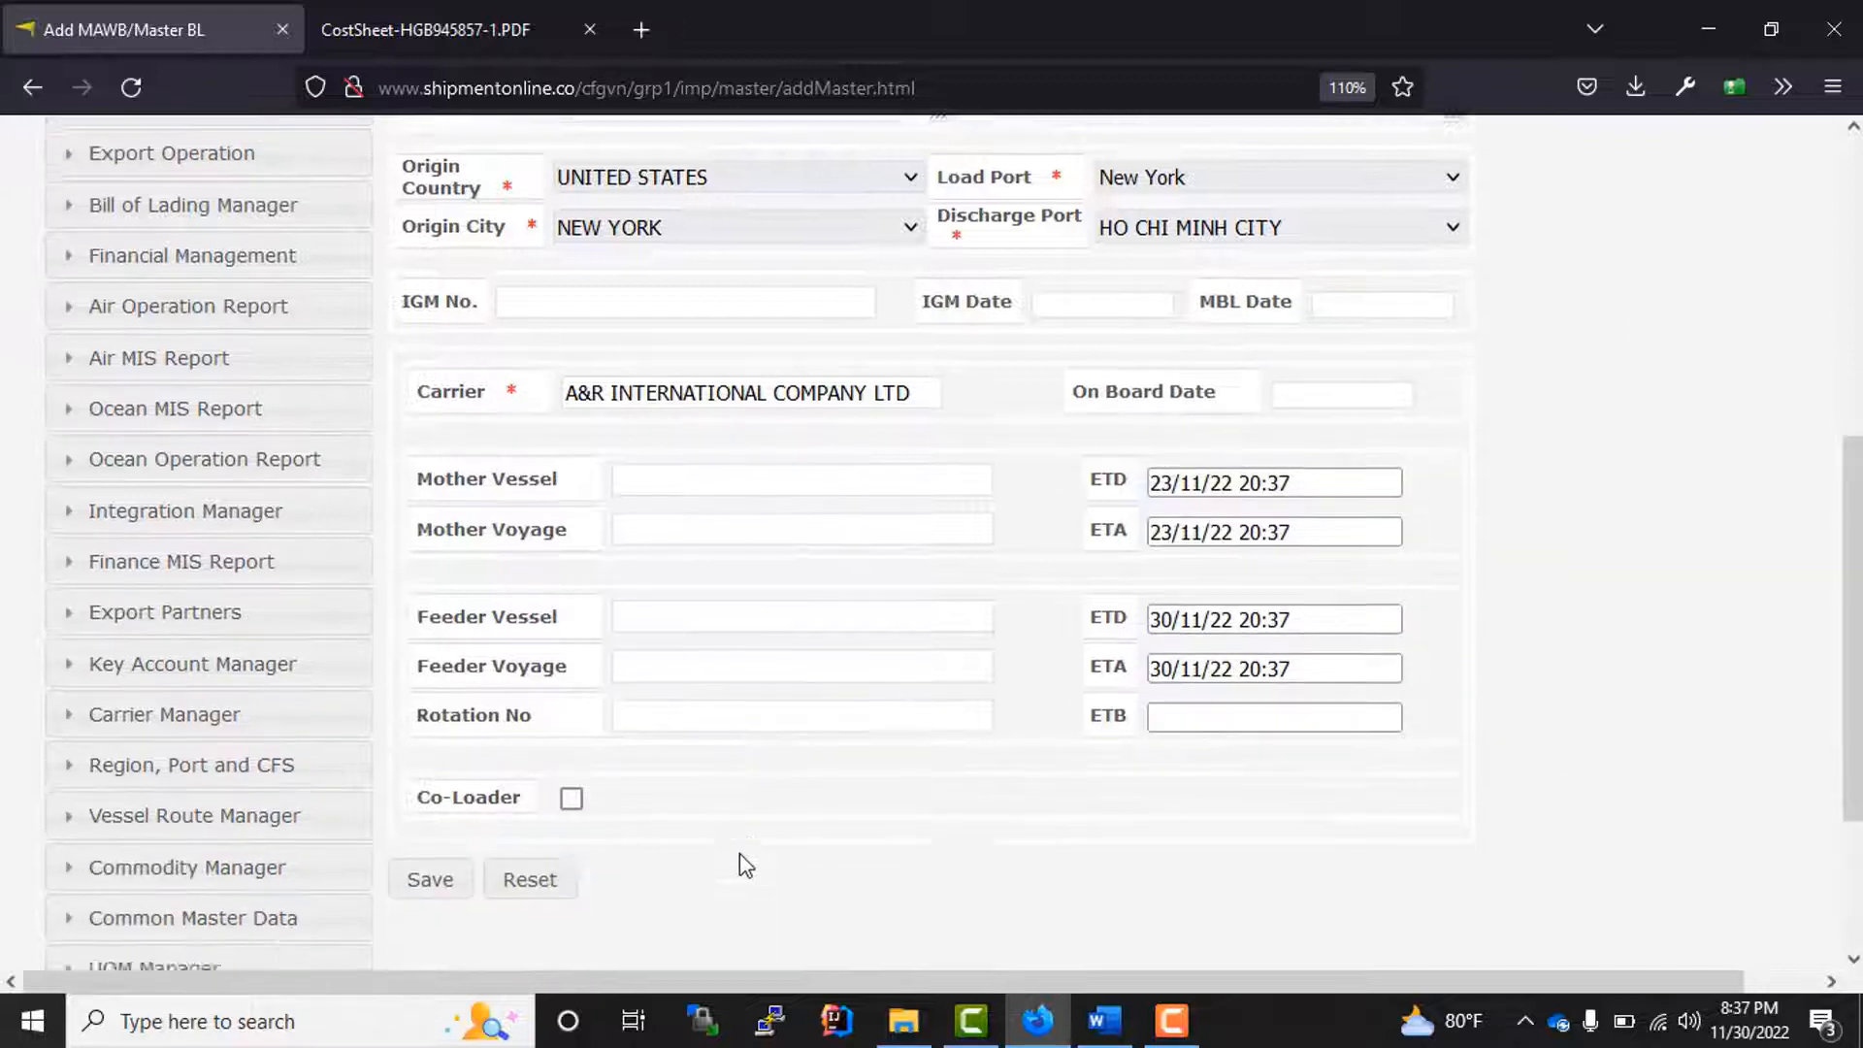
pyautogui.click(692, 505)
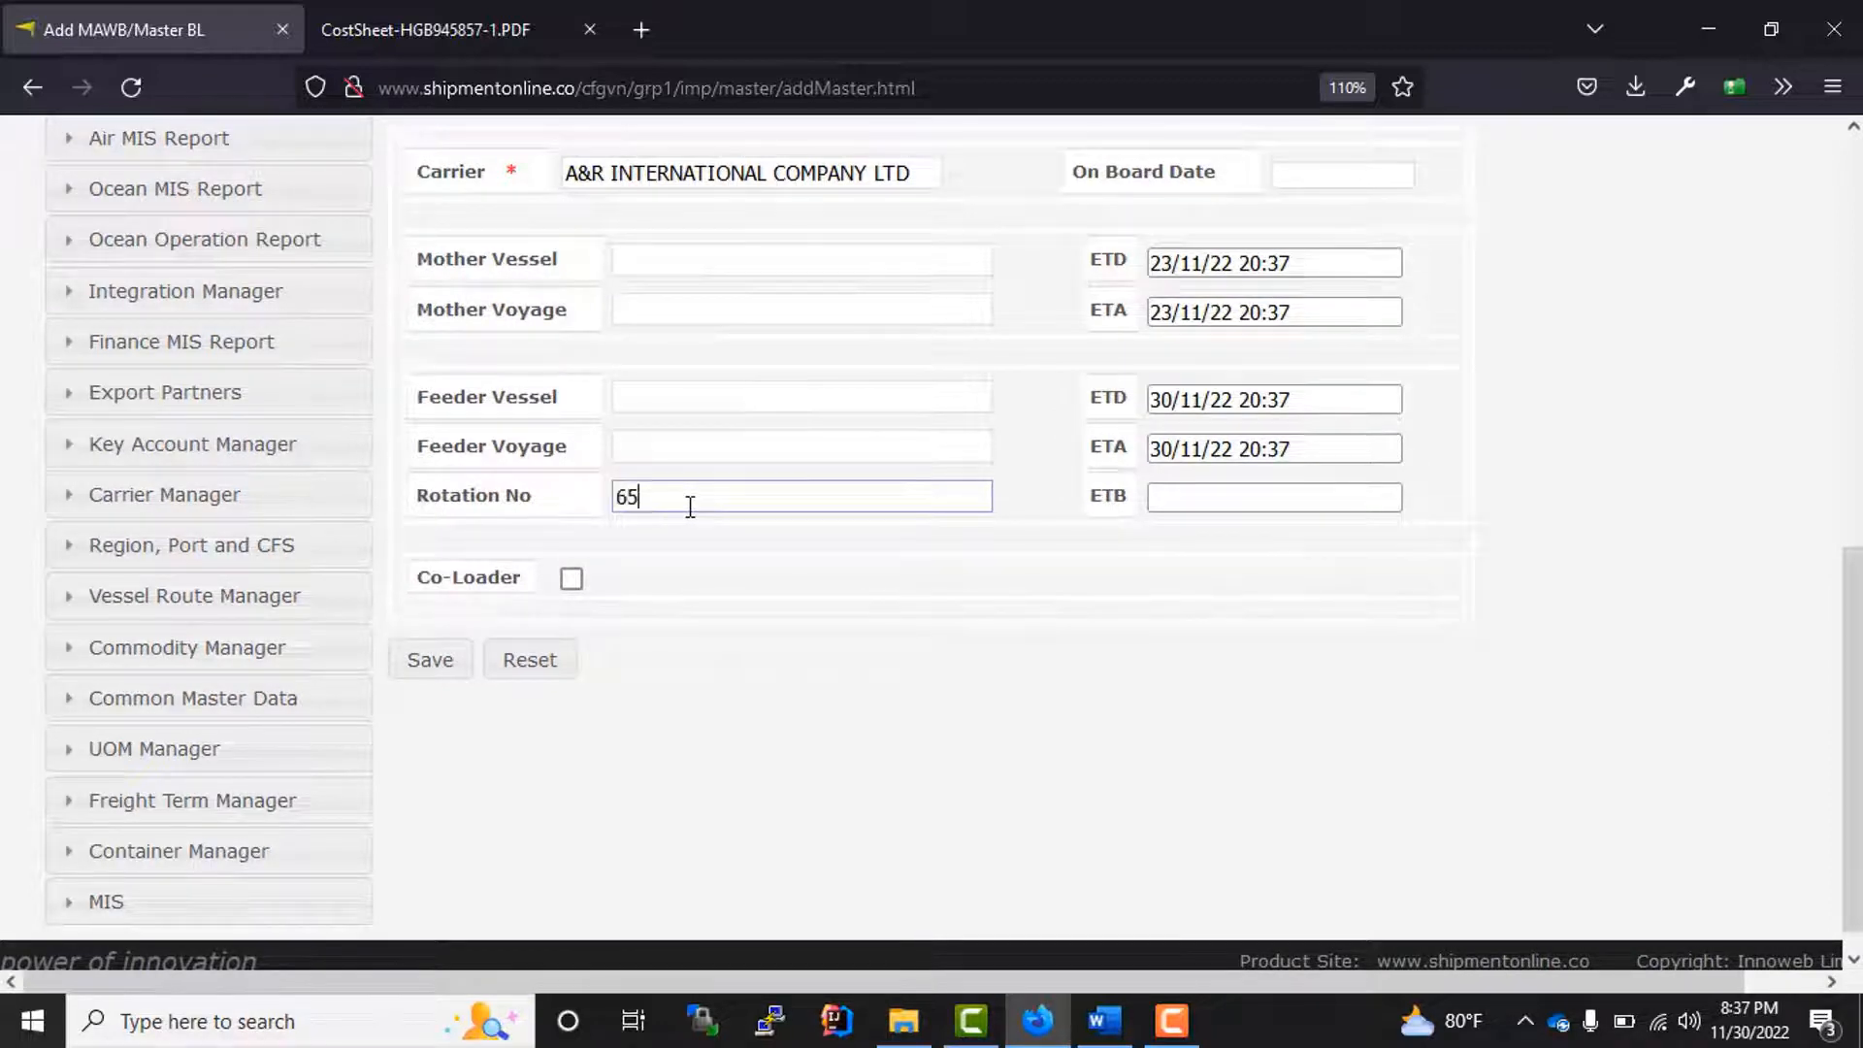
pyautogui.click(869, 713)
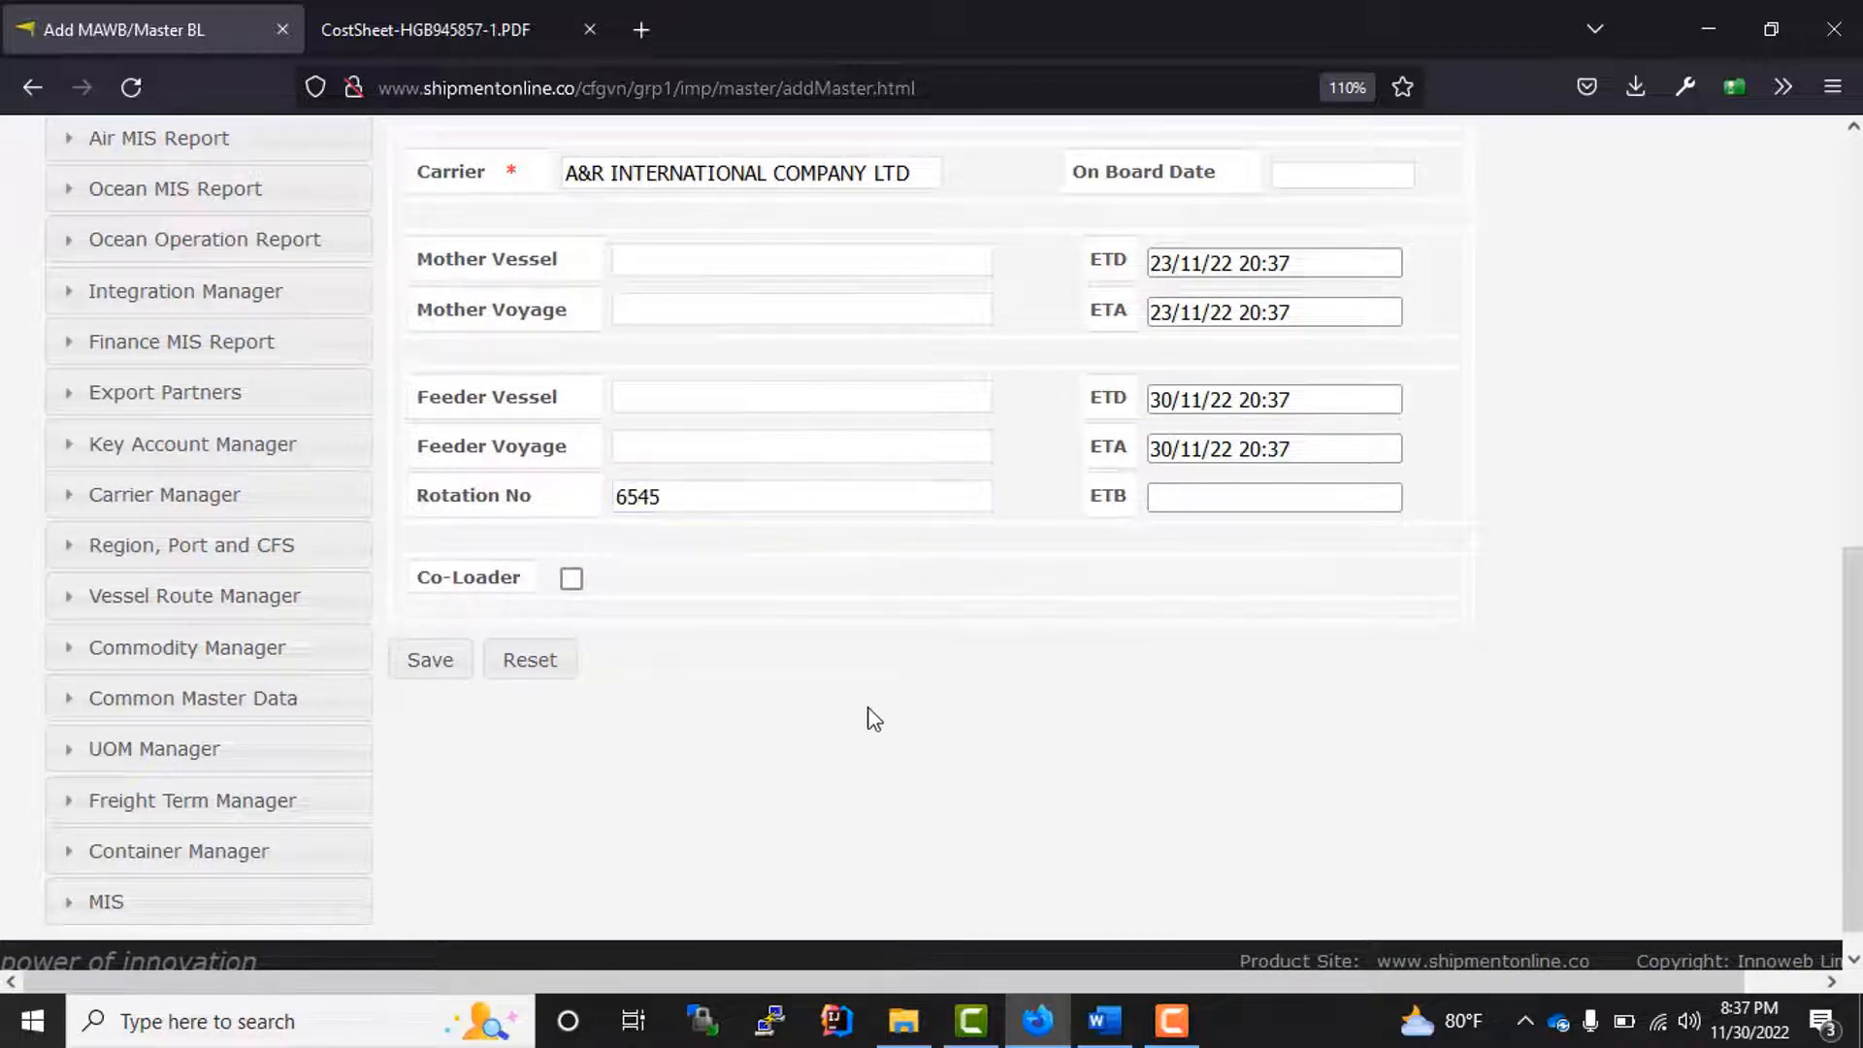
pyautogui.scroll(8, 818, 706)
pyautogui.scroll(-4, 821, 704)
pyautogui.scroll(-4, 822, 704)
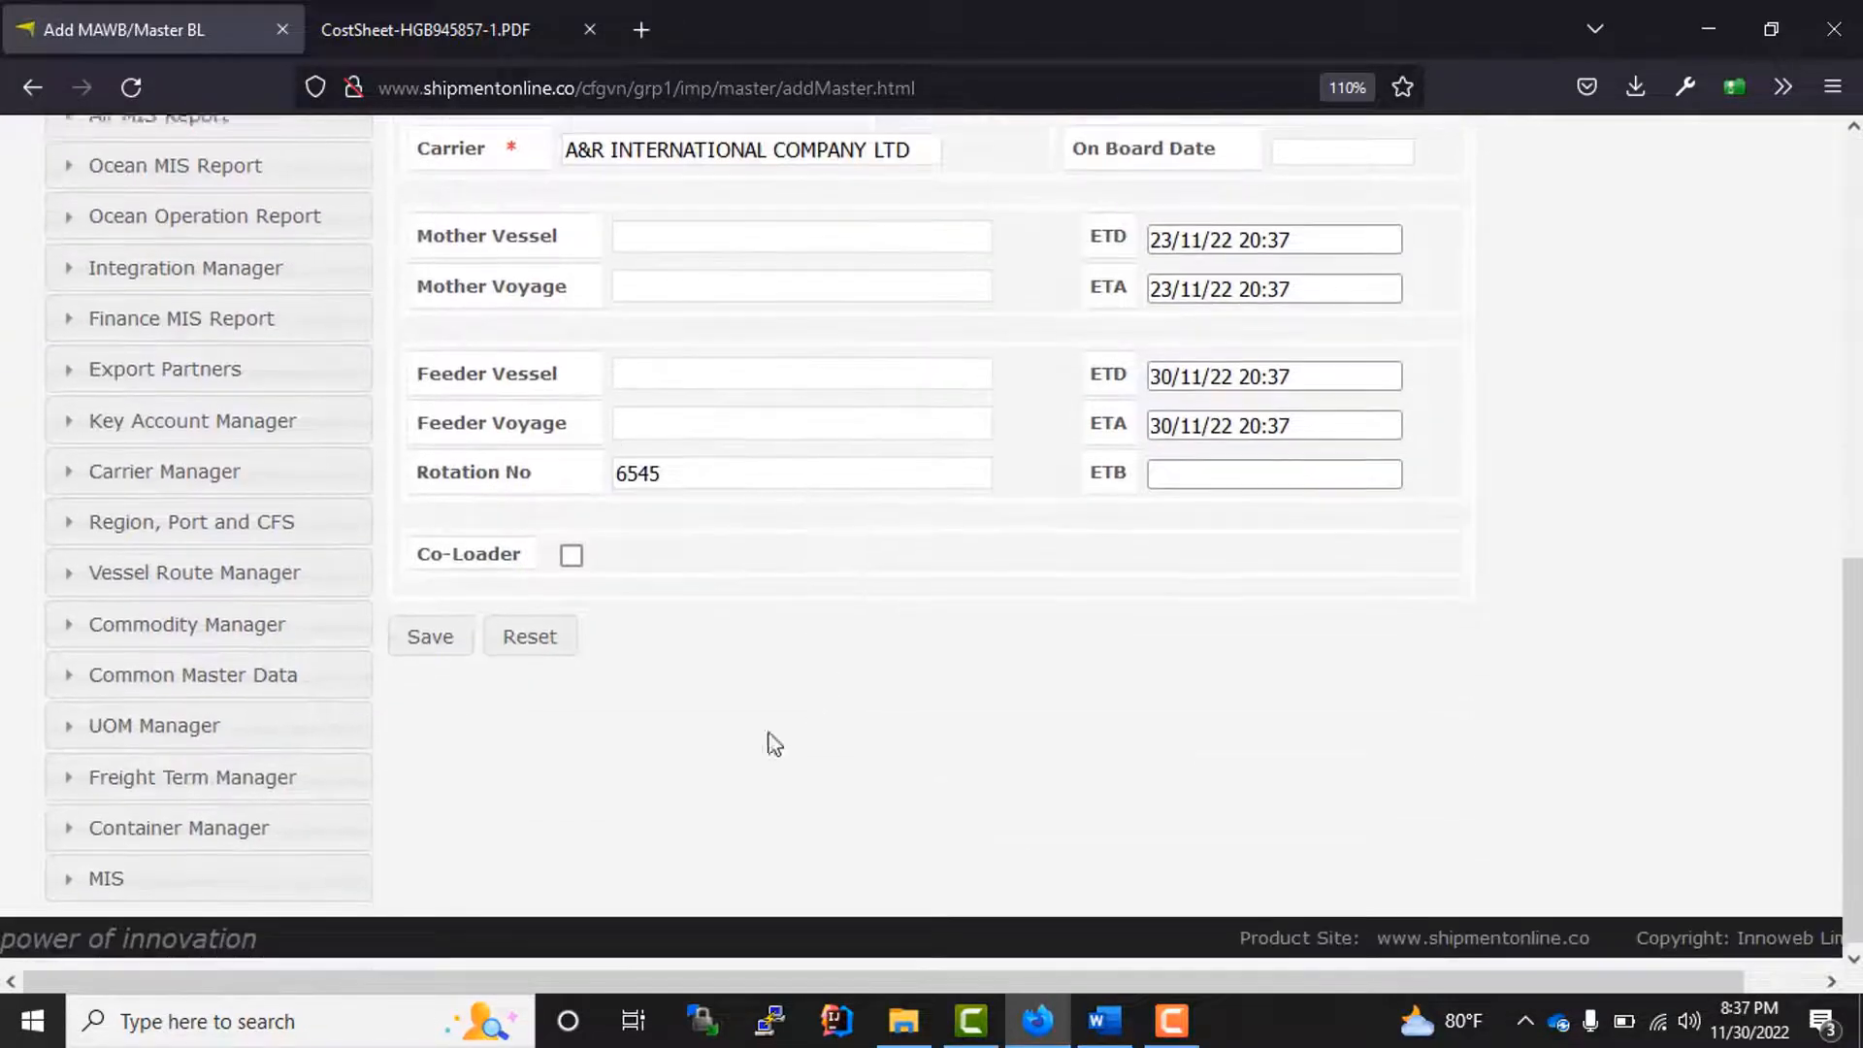
pyautogui.click(437, 645)
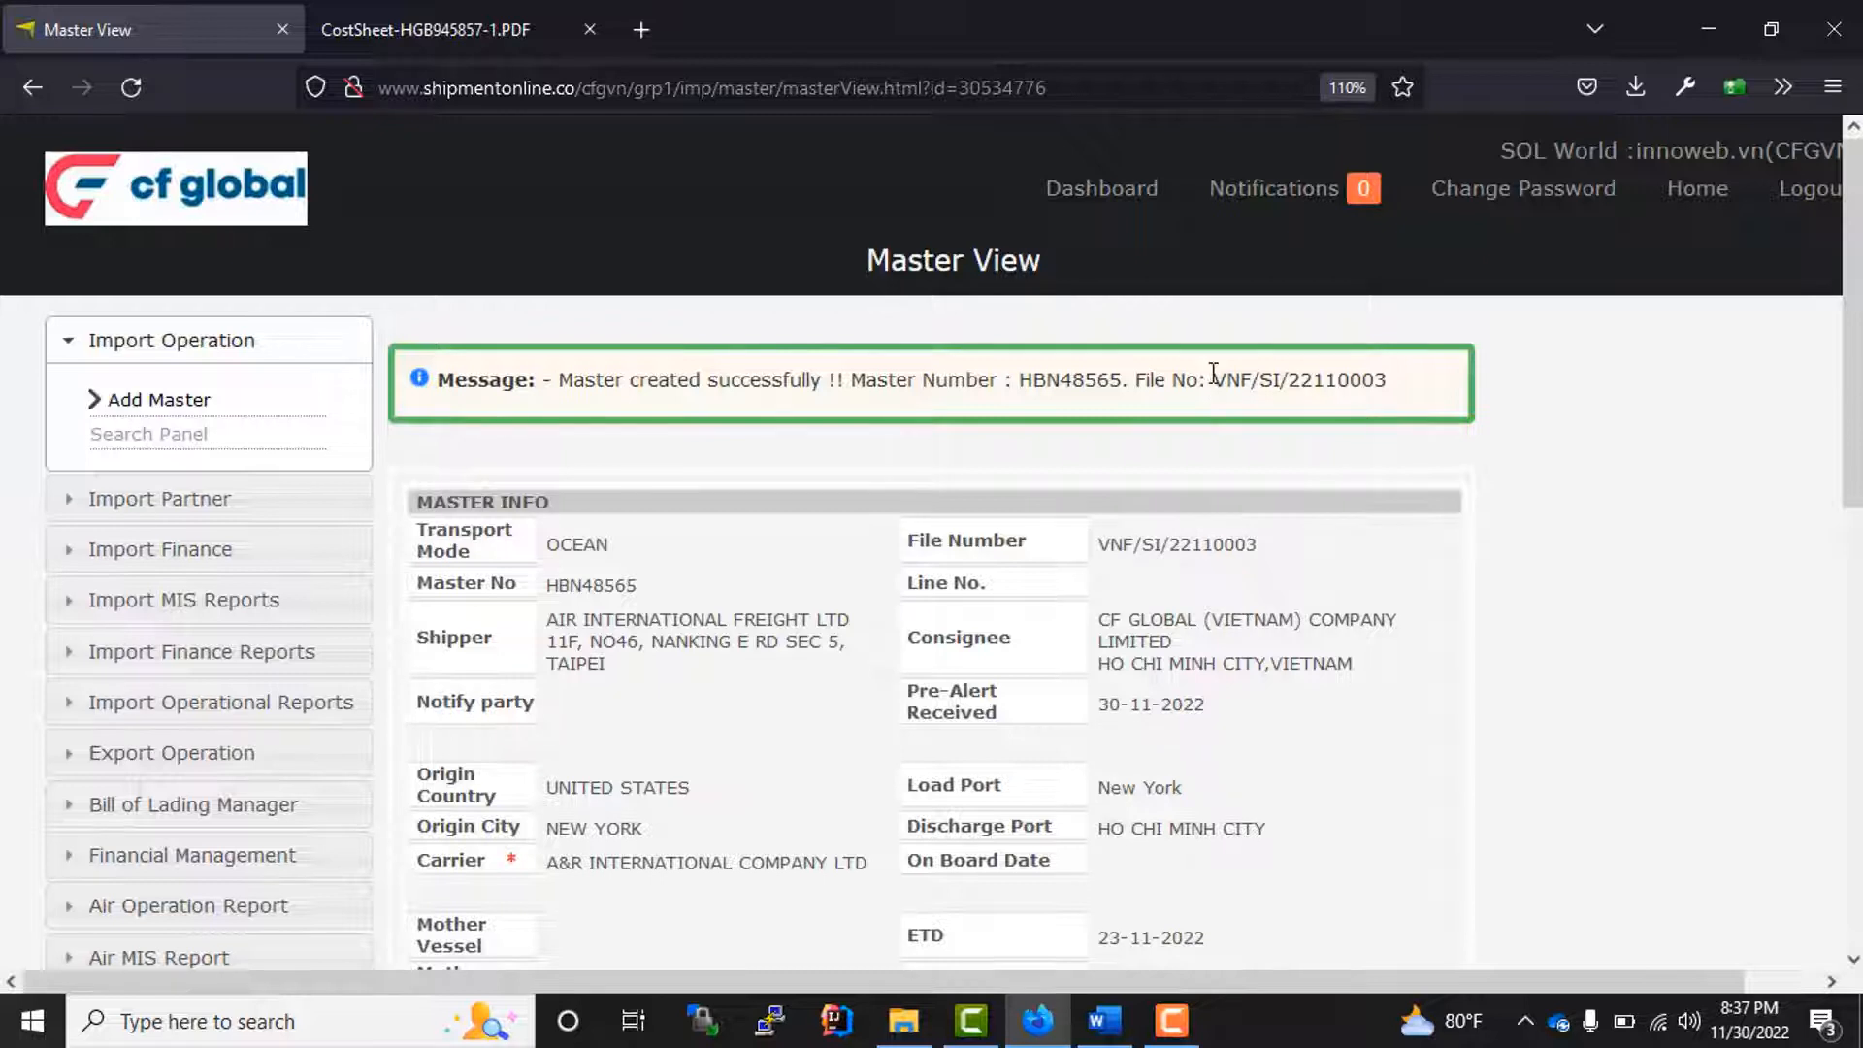
# Step: Check the master number and file number assigned to the newly saved master
pyautogui.moveTo(1213, 378); pyautogui.dragTo(1388, 380)
pyautogui.click(1126, 382)
pyautogui.moveTo(1125, 383)
pyautogui.mouseDown()
pyautogui.moveTo(1021, 387)
pyautogui.moveTo(1124, 381)
pyautogui.mouseUp()
pyautogui.click(1098, 421)
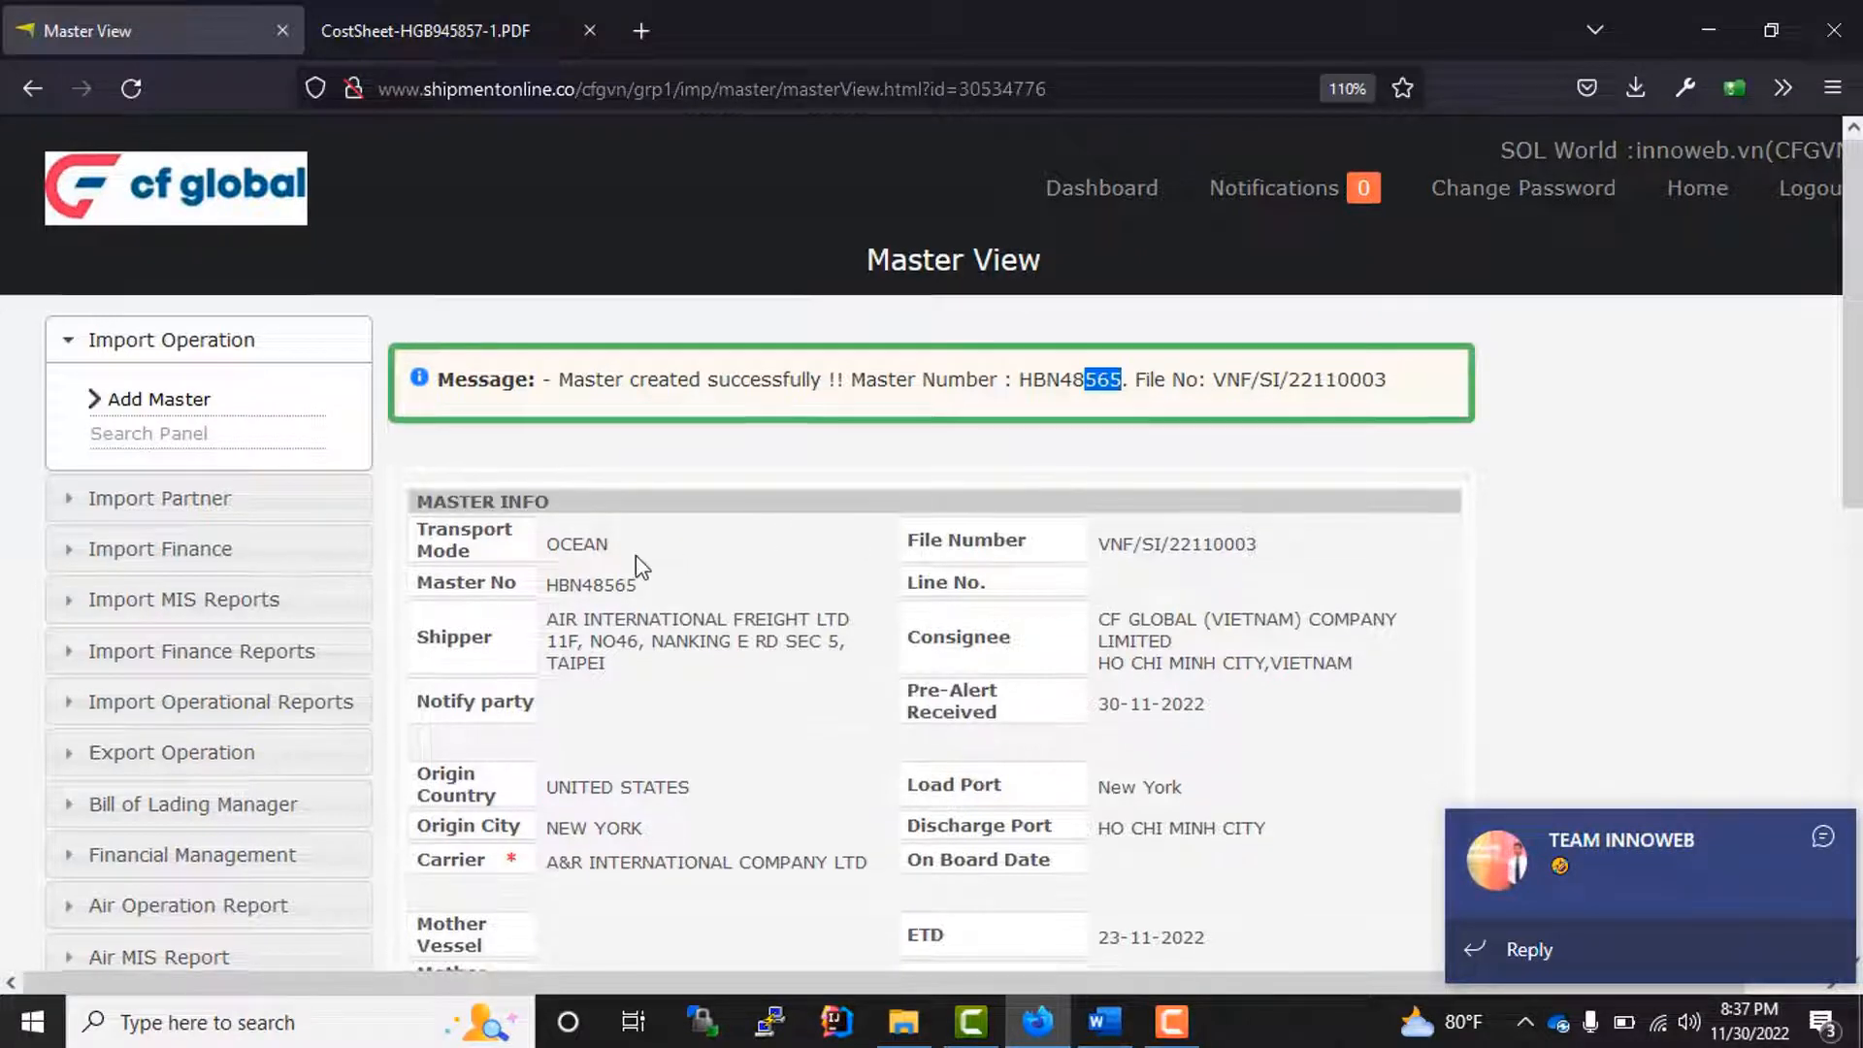
pyautogui.scroll(-9, 690, 553)
pyautogui.scroll(9, 750, 650)
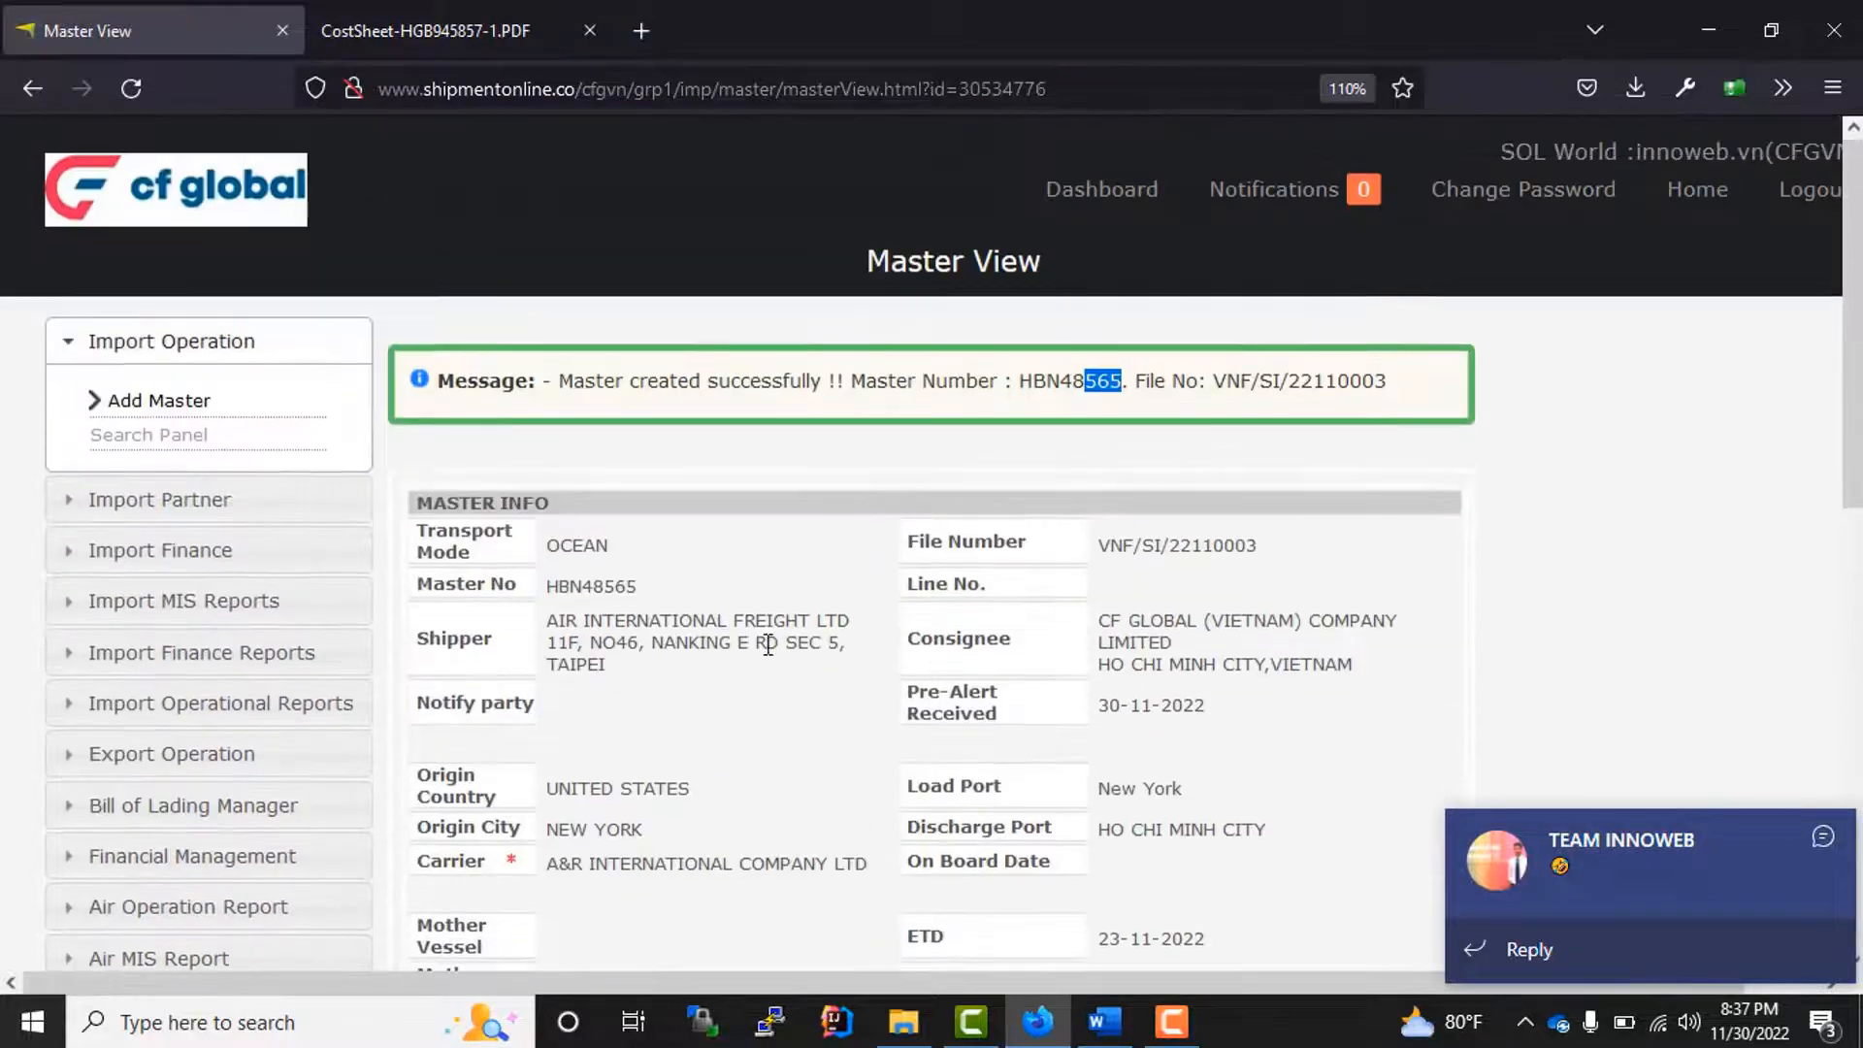
pyautogui.click(980, 637)
# Step: Review the new master's party, port and schedule details and the columns of its house bill list
pyautogui.scroll(-5, 819, 562)
pyautogui.scroll(5, 417, 607)
pyautogui.moveTo(472, 583); pyautogui.dragTo(1248, 770)
pyautogui.scroll(-10, 1214, 741)
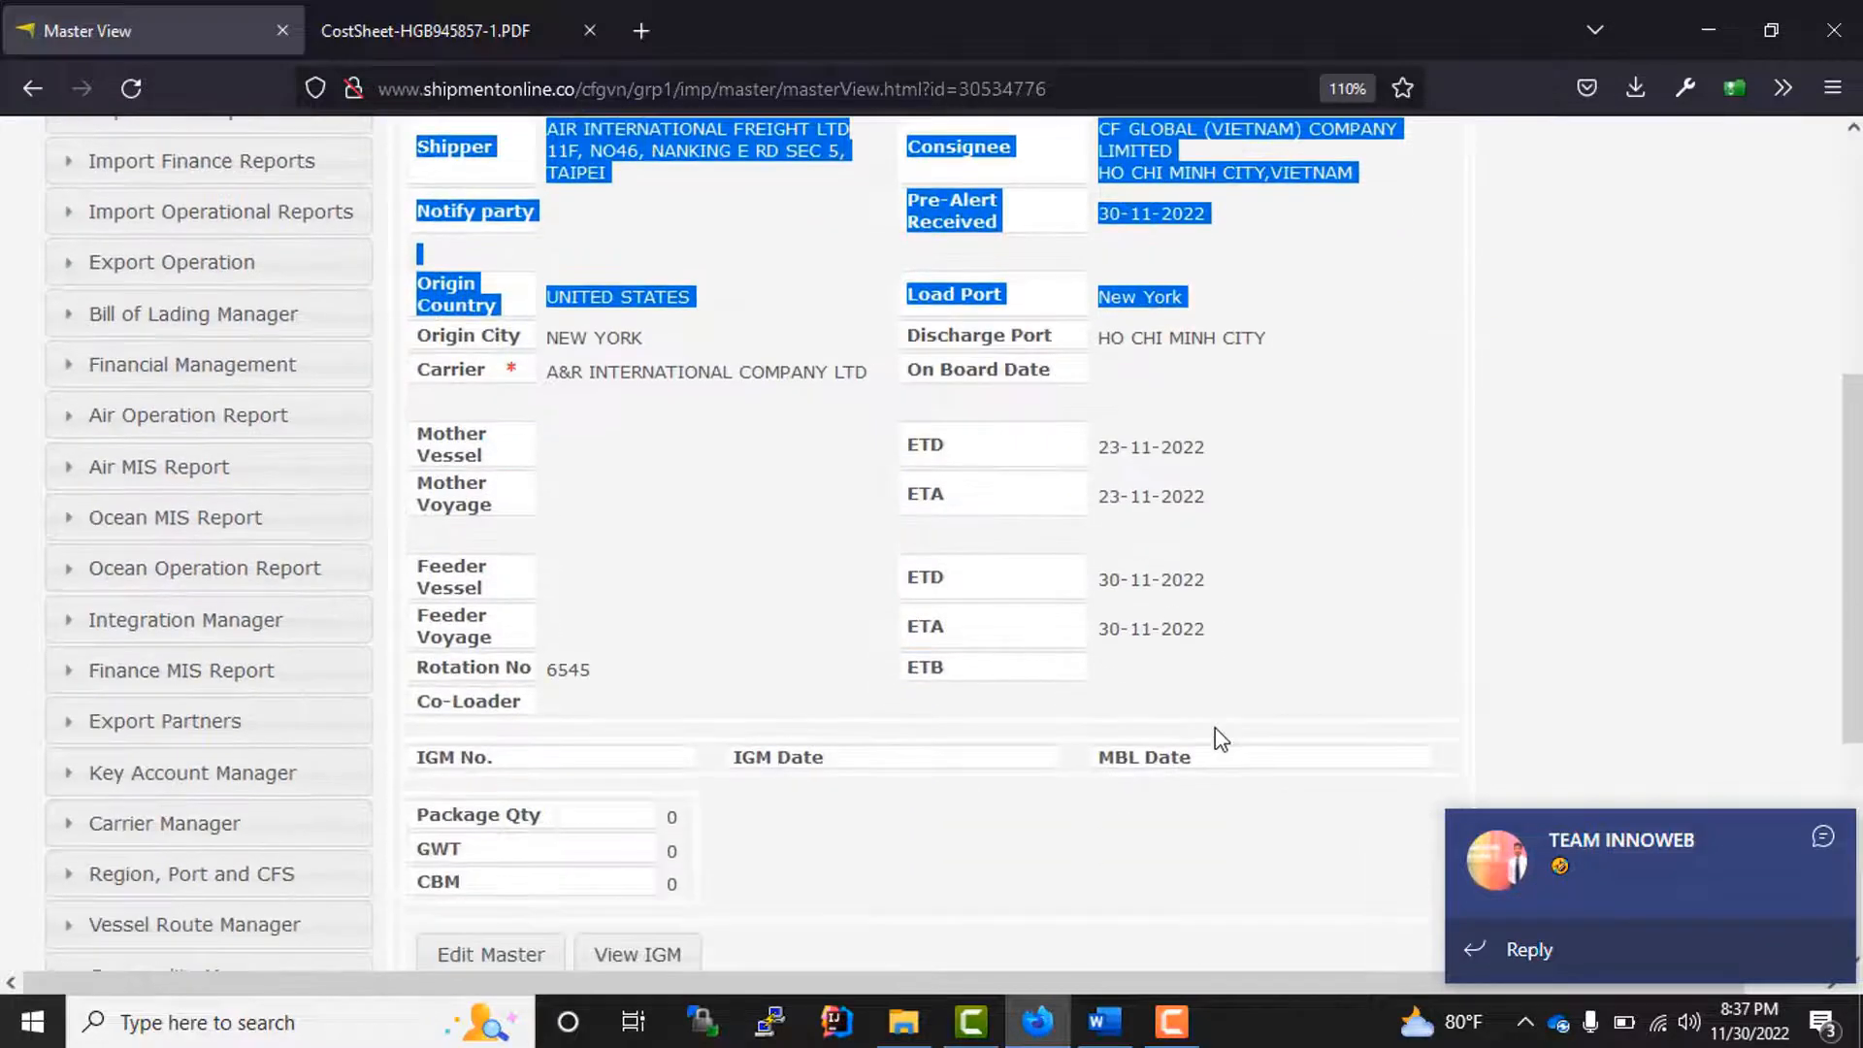
pyautogui.moveTo(434, 664); pyautogui.dragTo(1392, 686)
pyautogui.click(1554, 717)
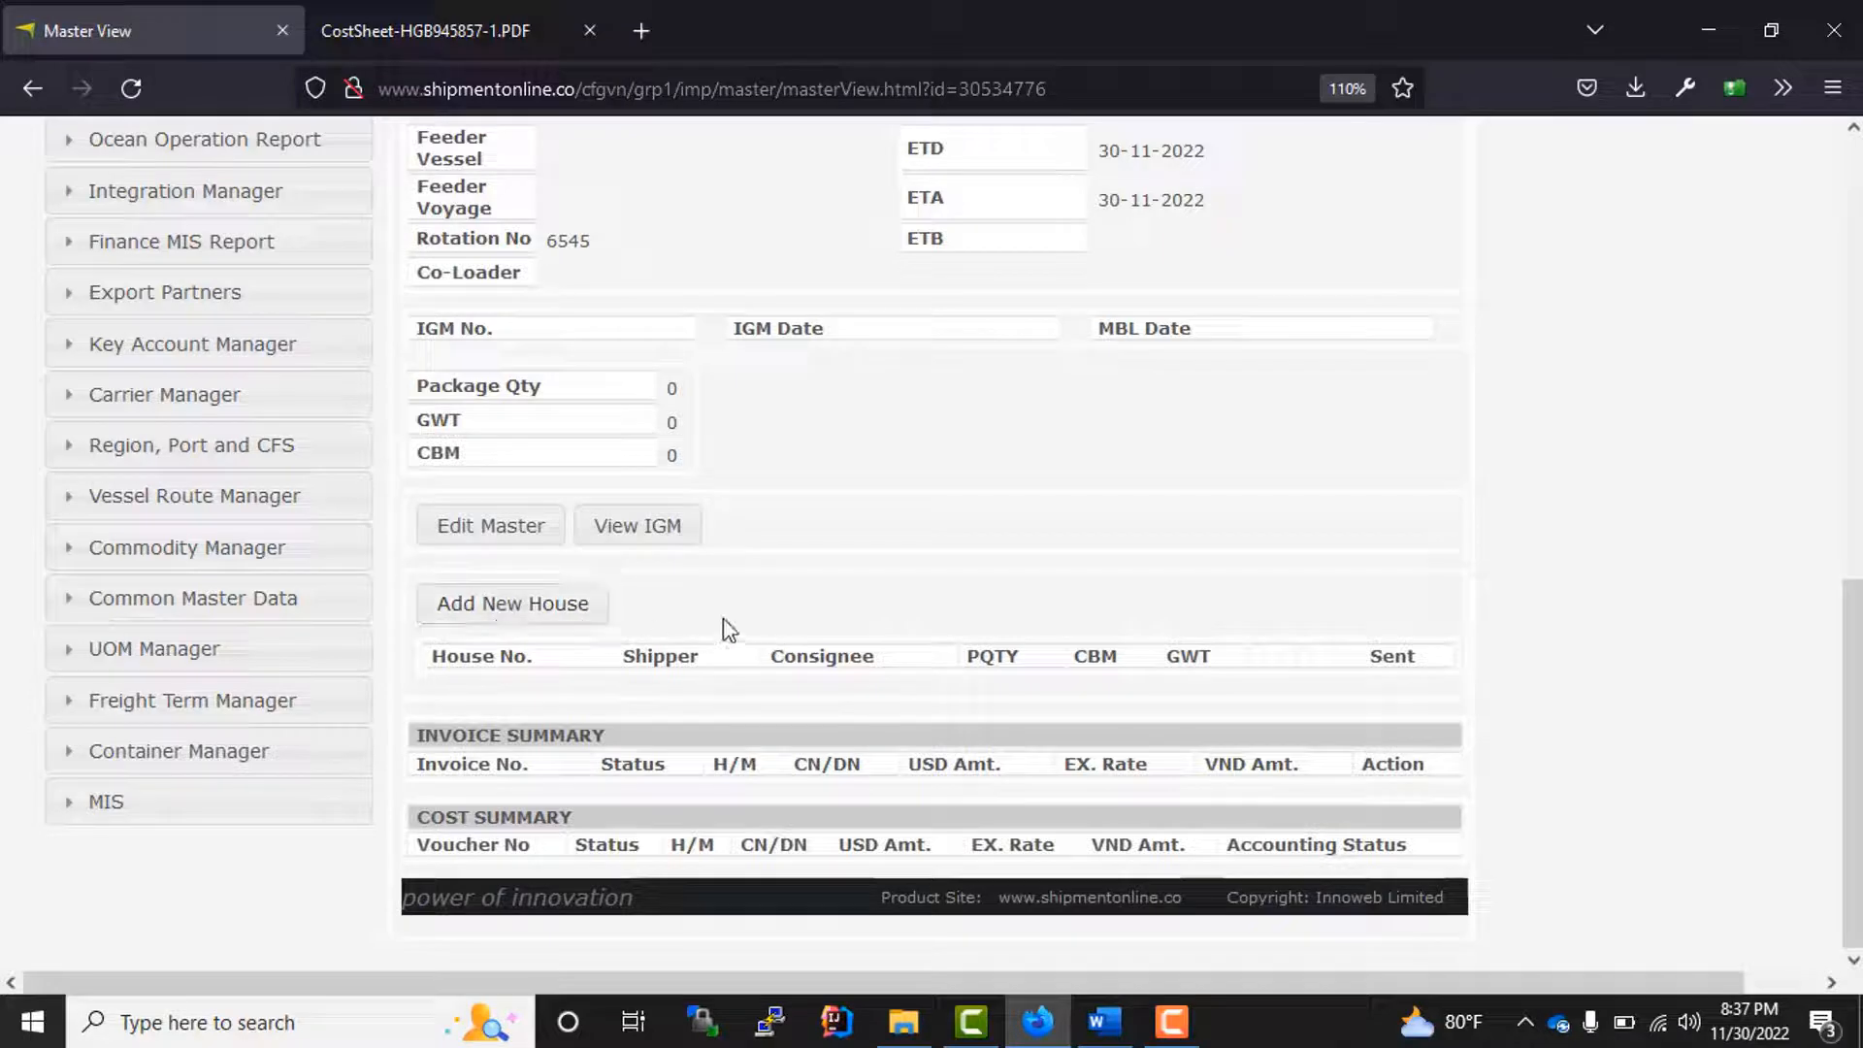
pyautogui.moveTo(432, 658); pyautogui.dragTo(1290, 660)
pyautogui.scroll(10, 1006, 608)
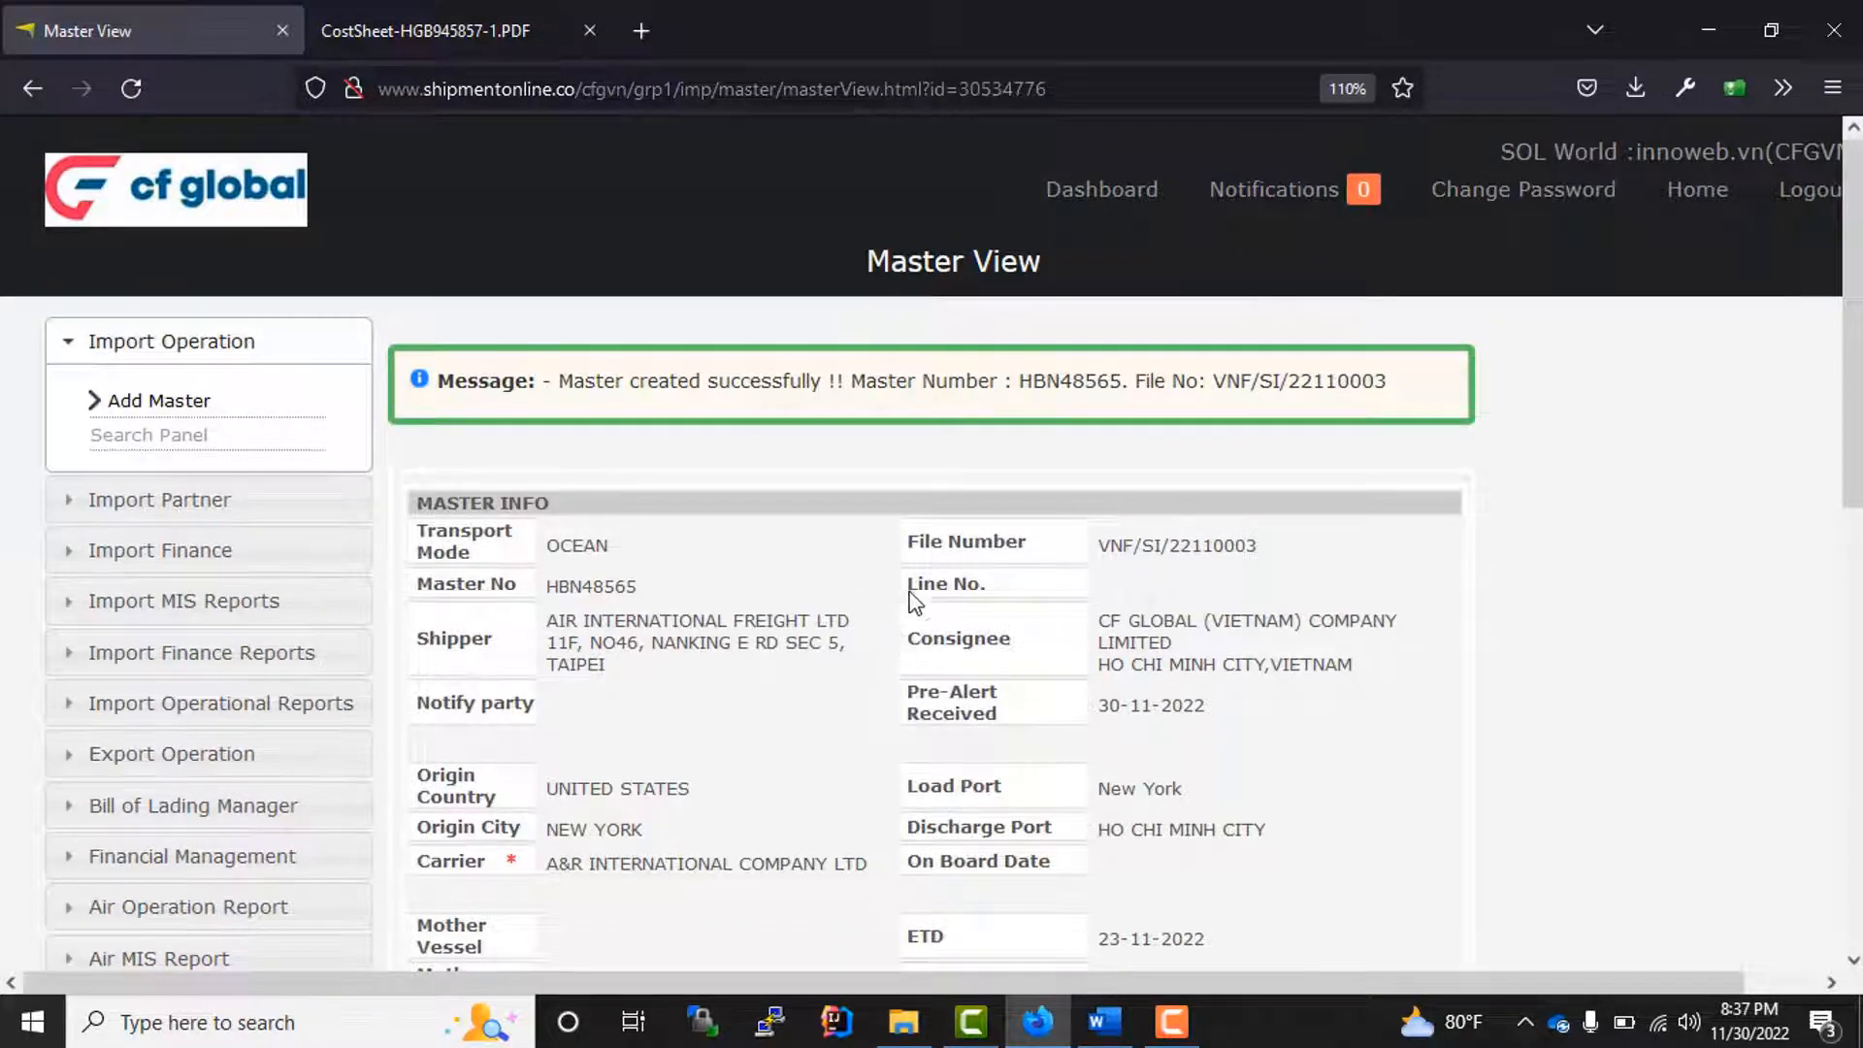
# Step: Copy the new master's number and find its ocean entry in the Master BL List
pyautogui.doubleClick(1063, 380)
pyautogui.hotkey('ctrl', 'c')
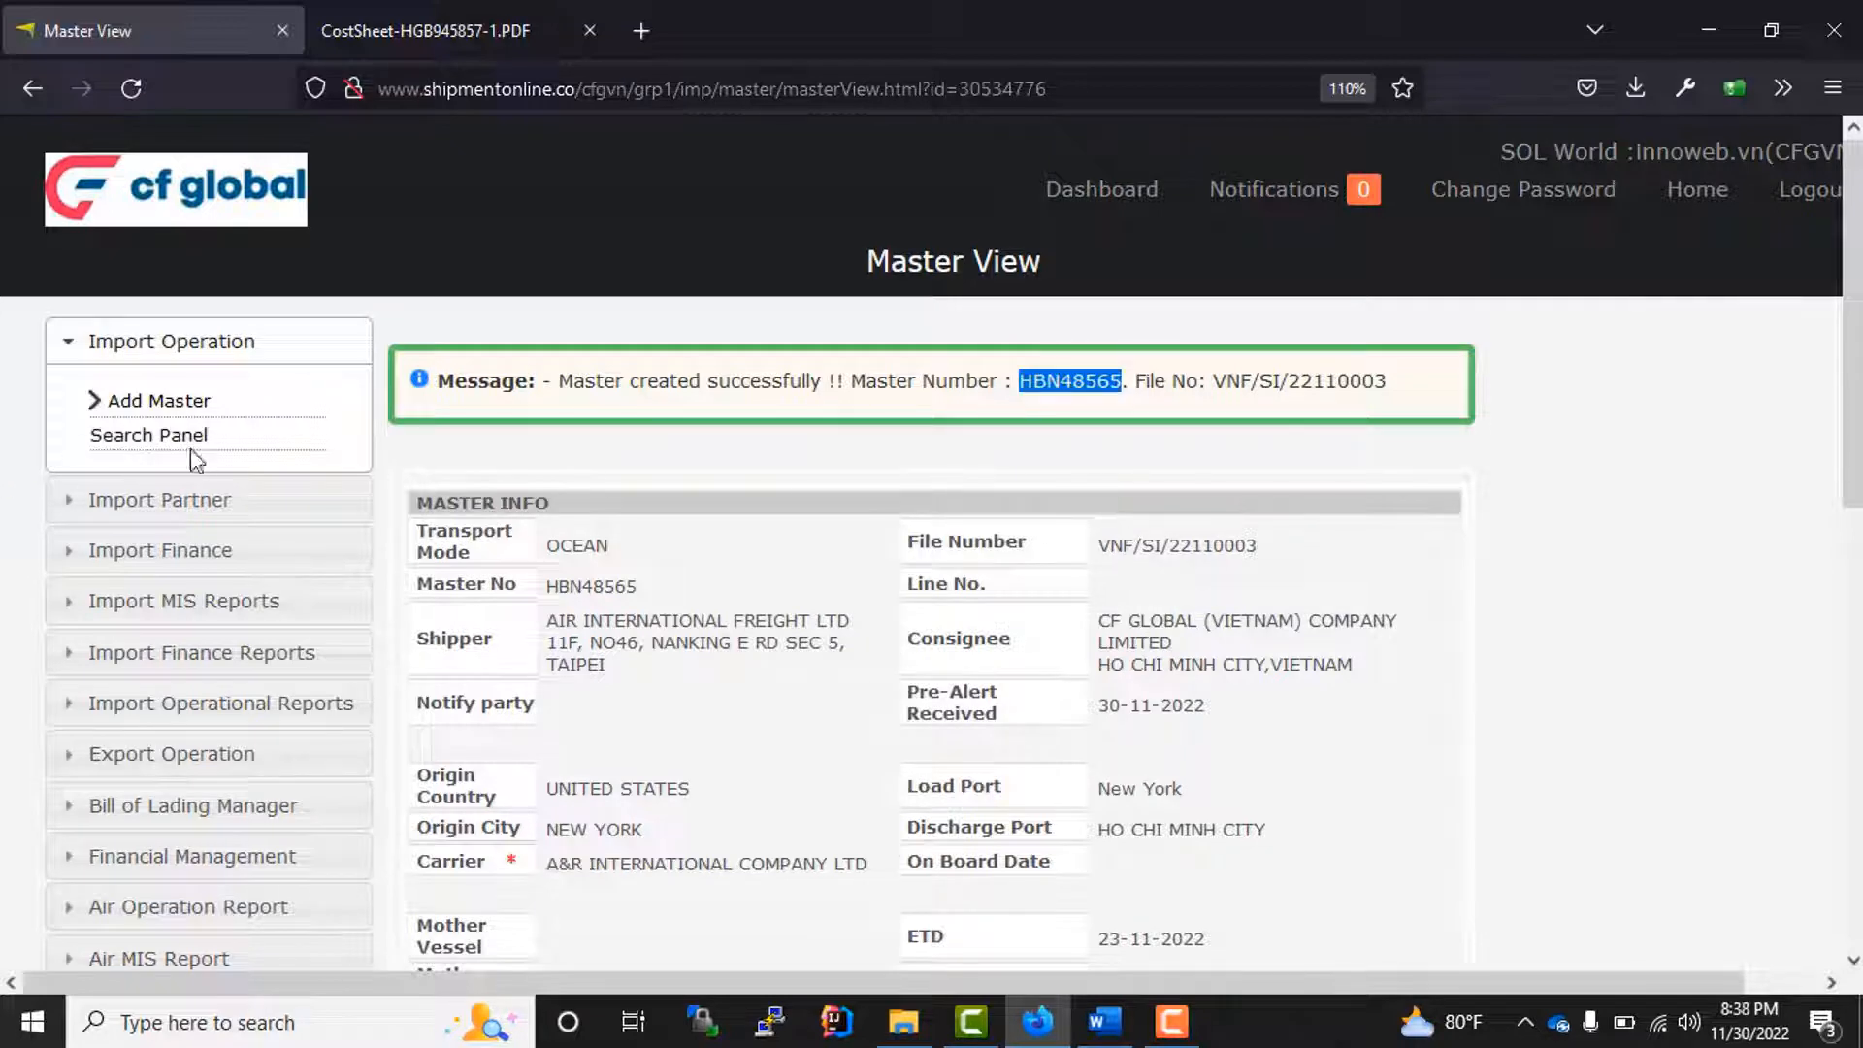
pyautogui.click(141, 444)
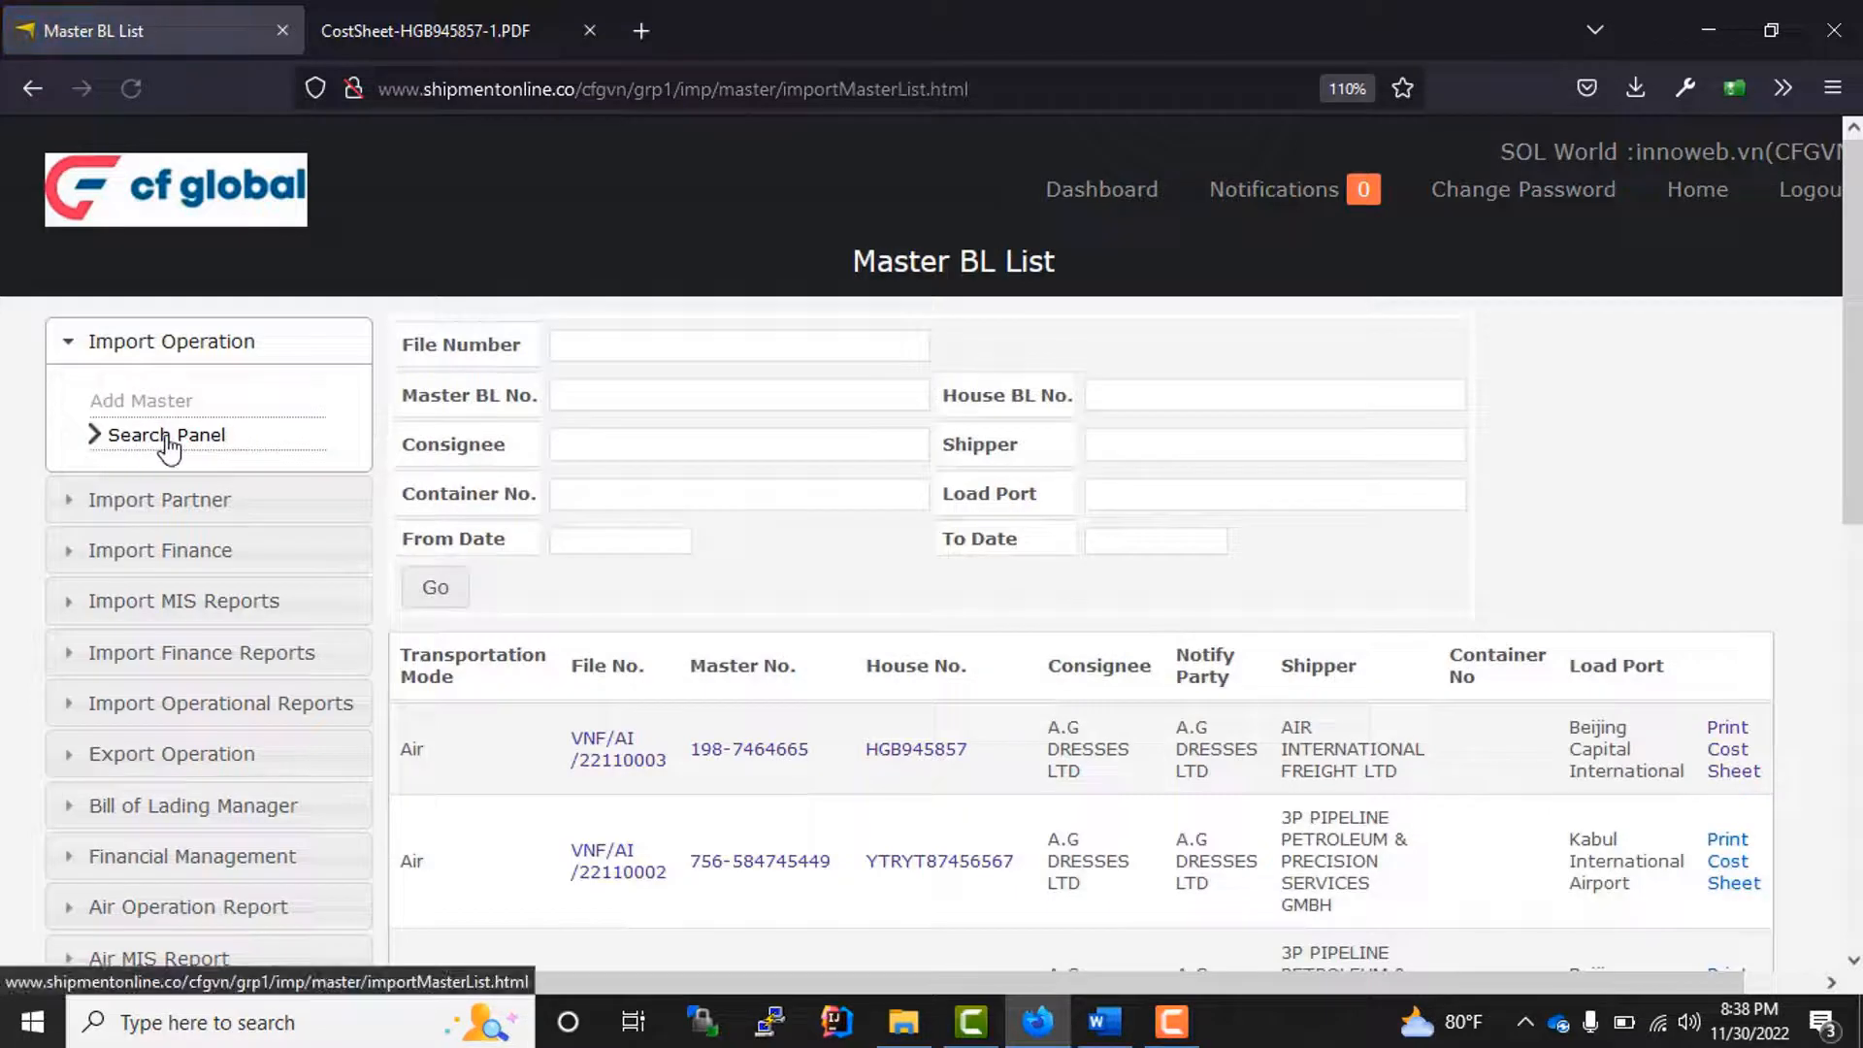
pyautogui.scroll(-6, 811, 761)
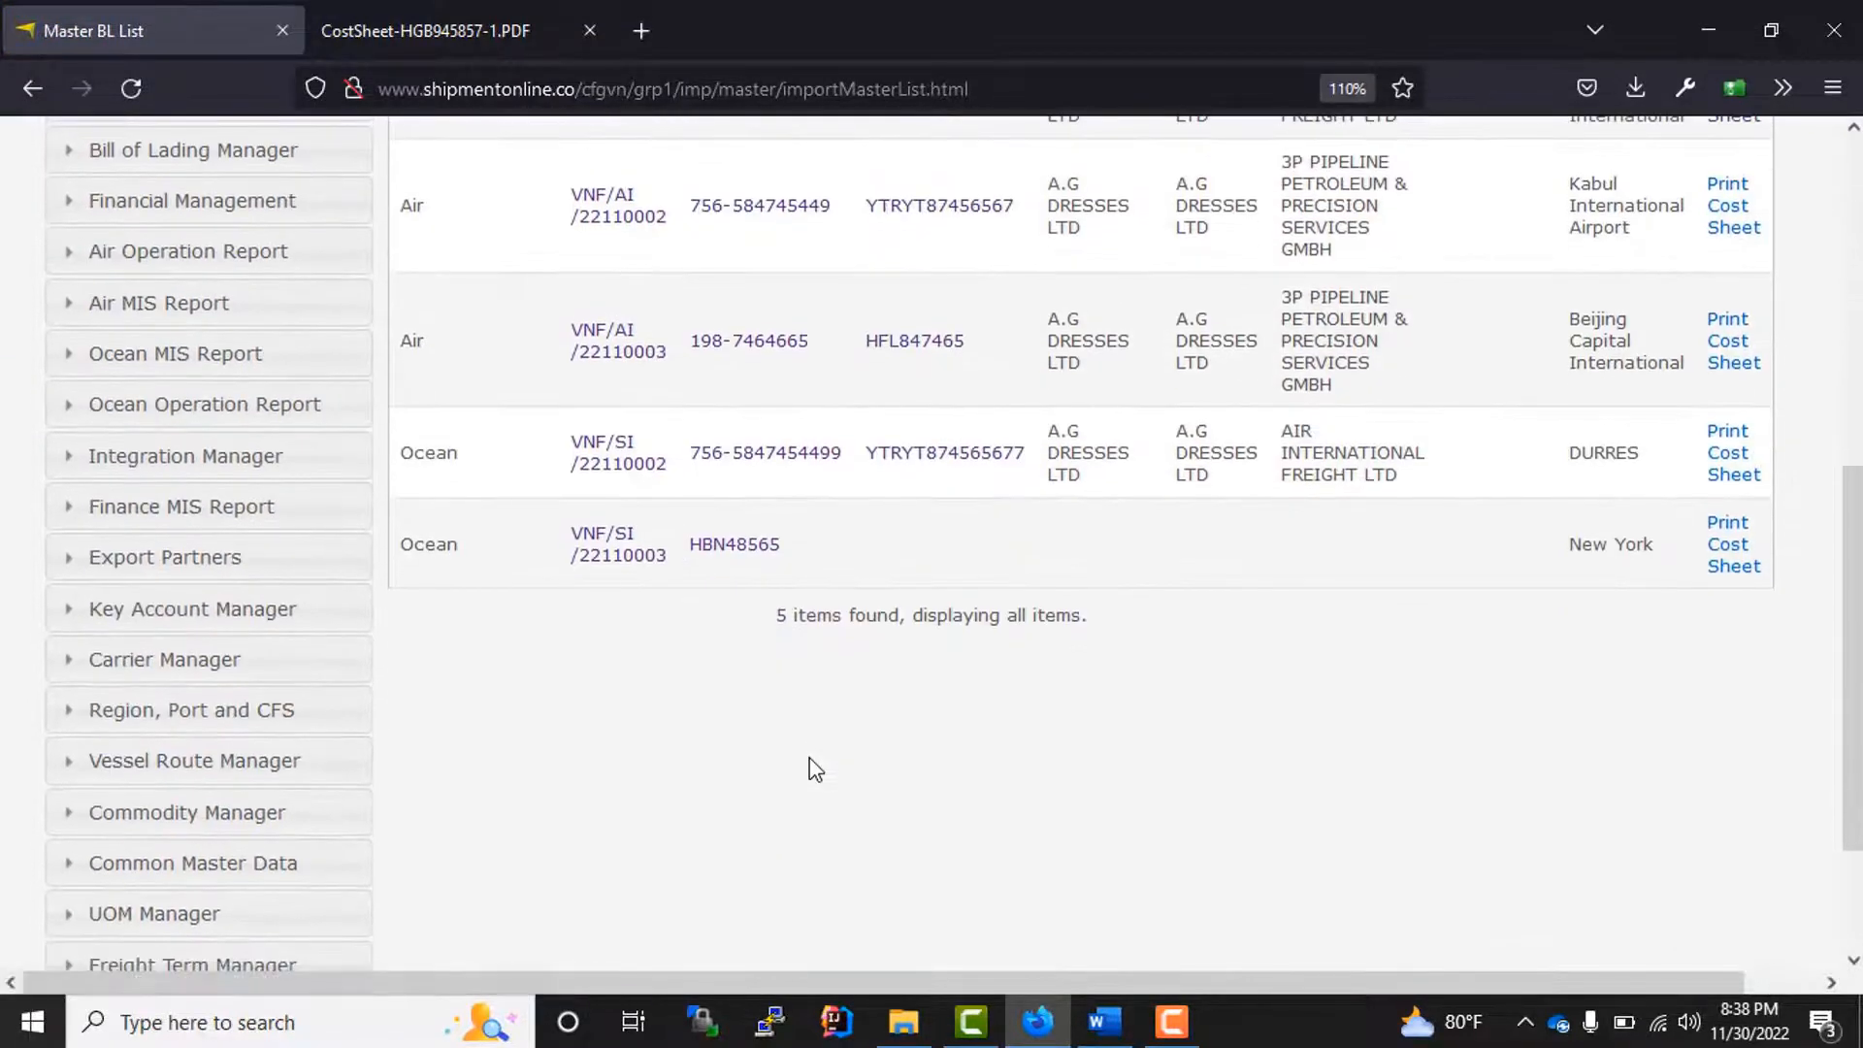
pyautogui.moveTo(795, 570); pyautogui.dragTo(533, 543)
pyautogui.click(1108, 576)
pyautogui.scroll(6, 1108, 577)
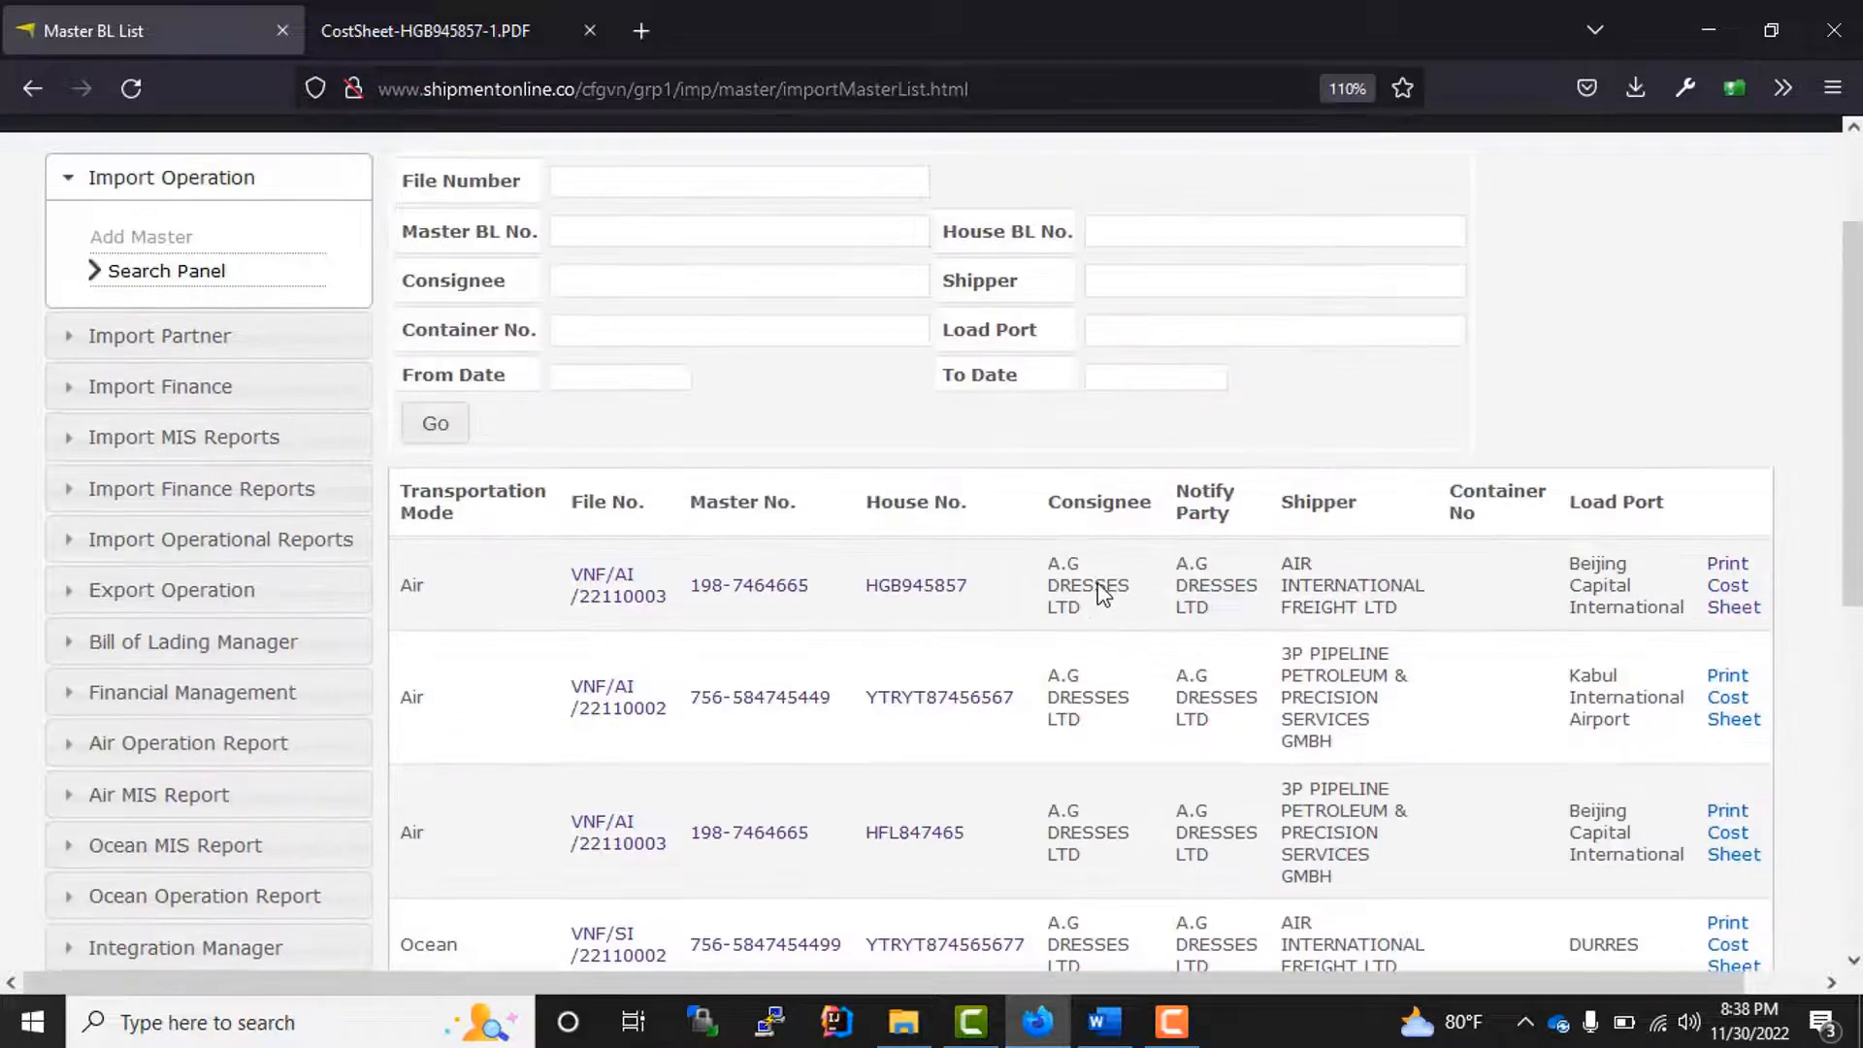
# Step: Search the Master BL List for master BL number HBN48565
pyautogui.click(629, 235)
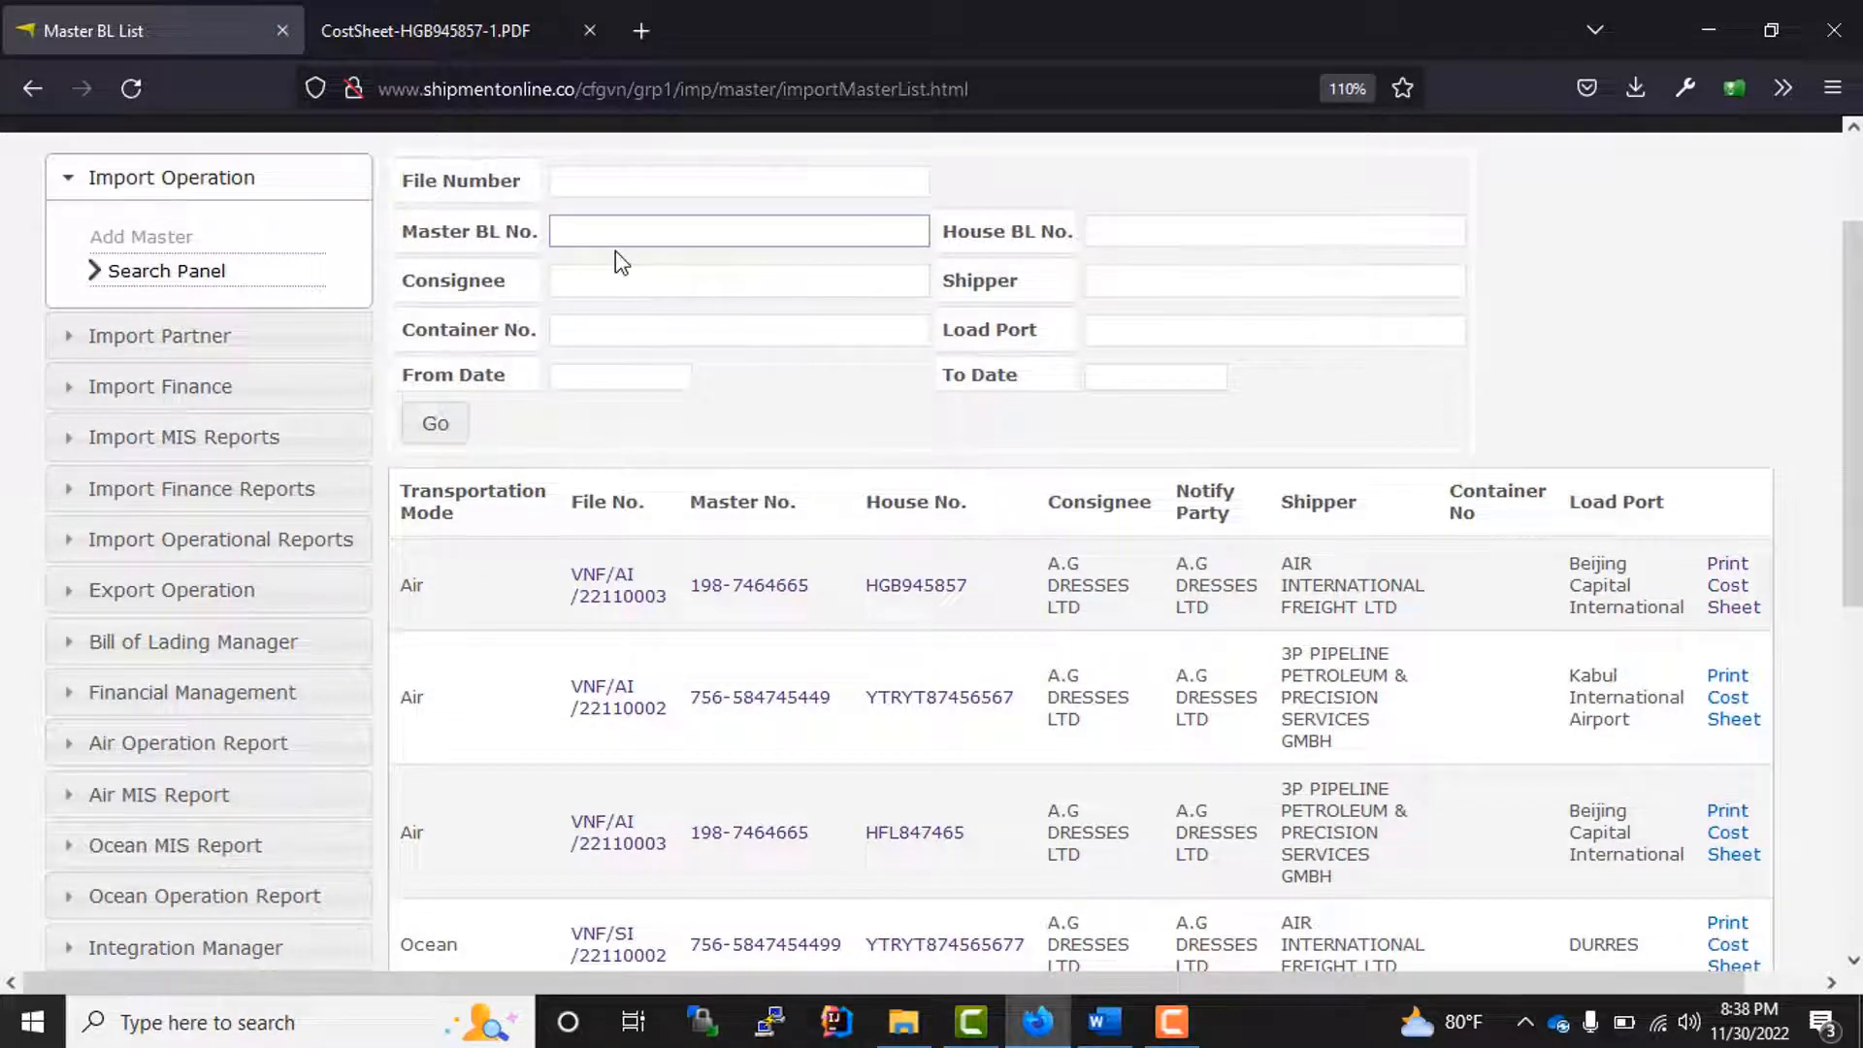
pyautogui.hotkey('ctrl', 'v')
pyautogui.click(431, 424)
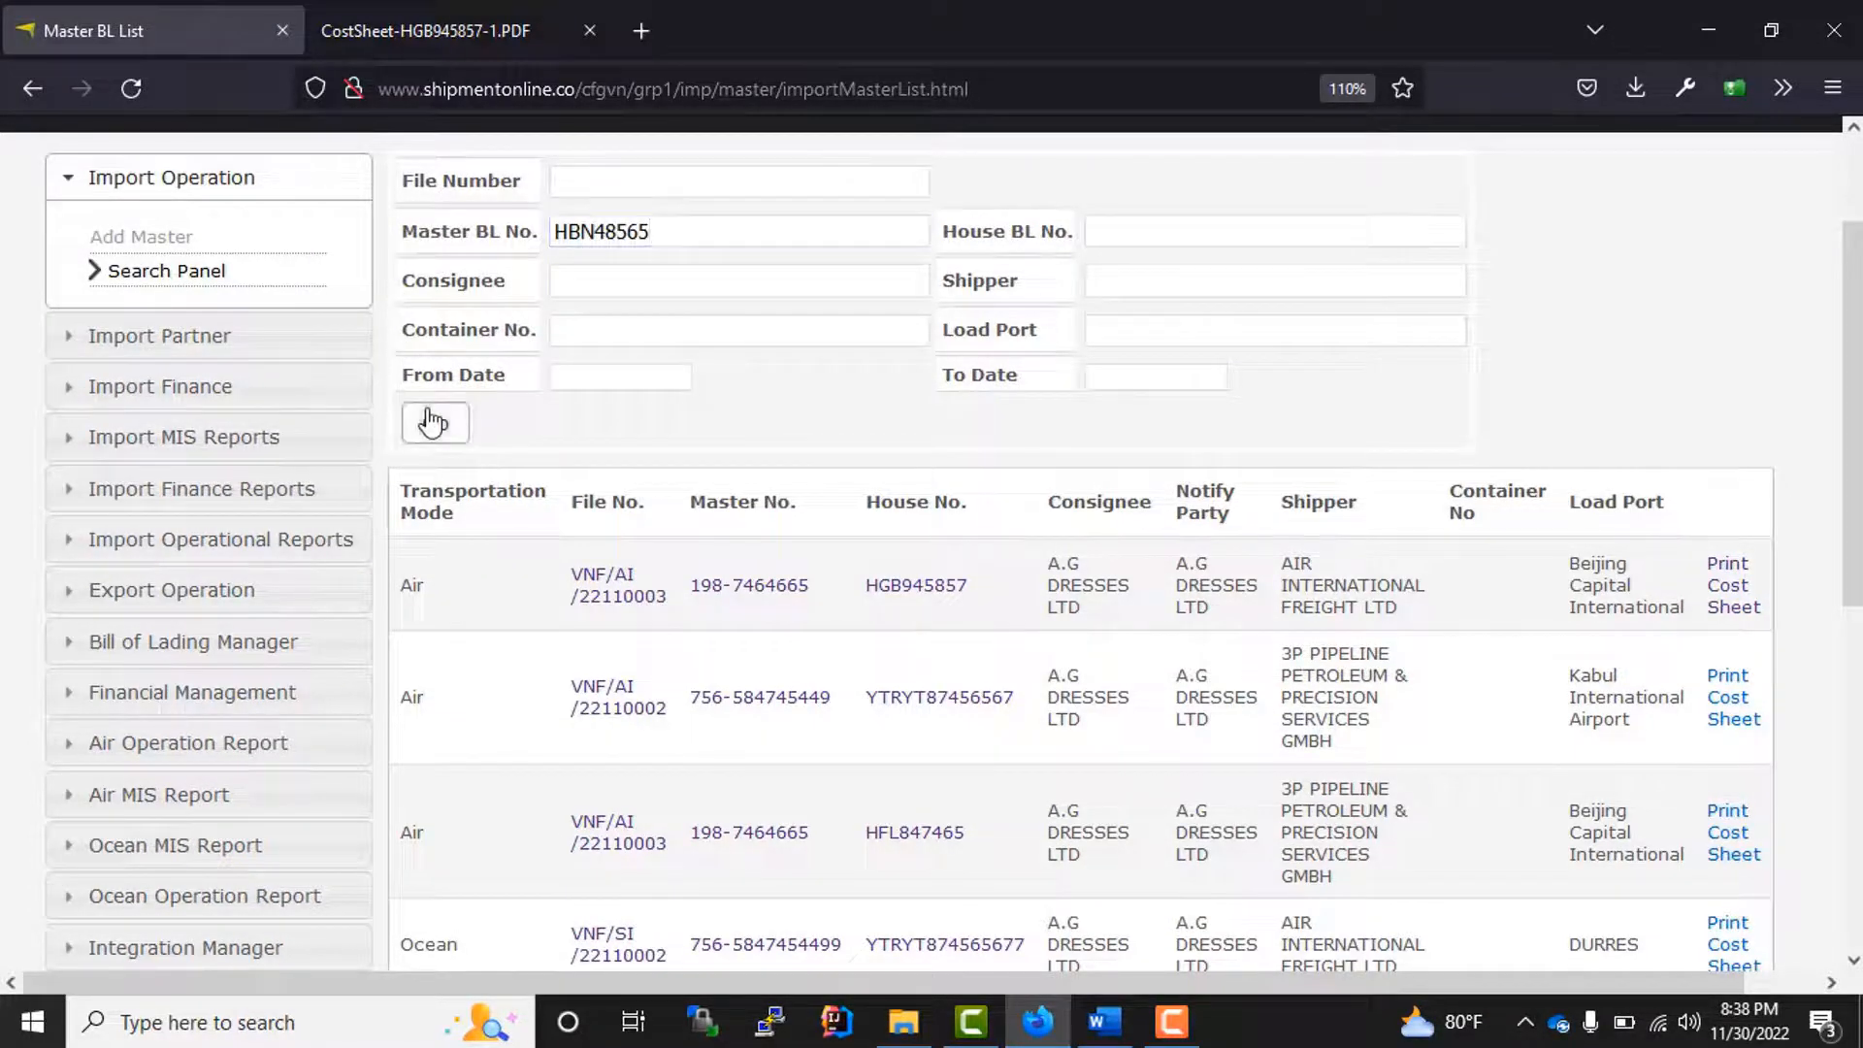
pyautogui.click(742, 731)
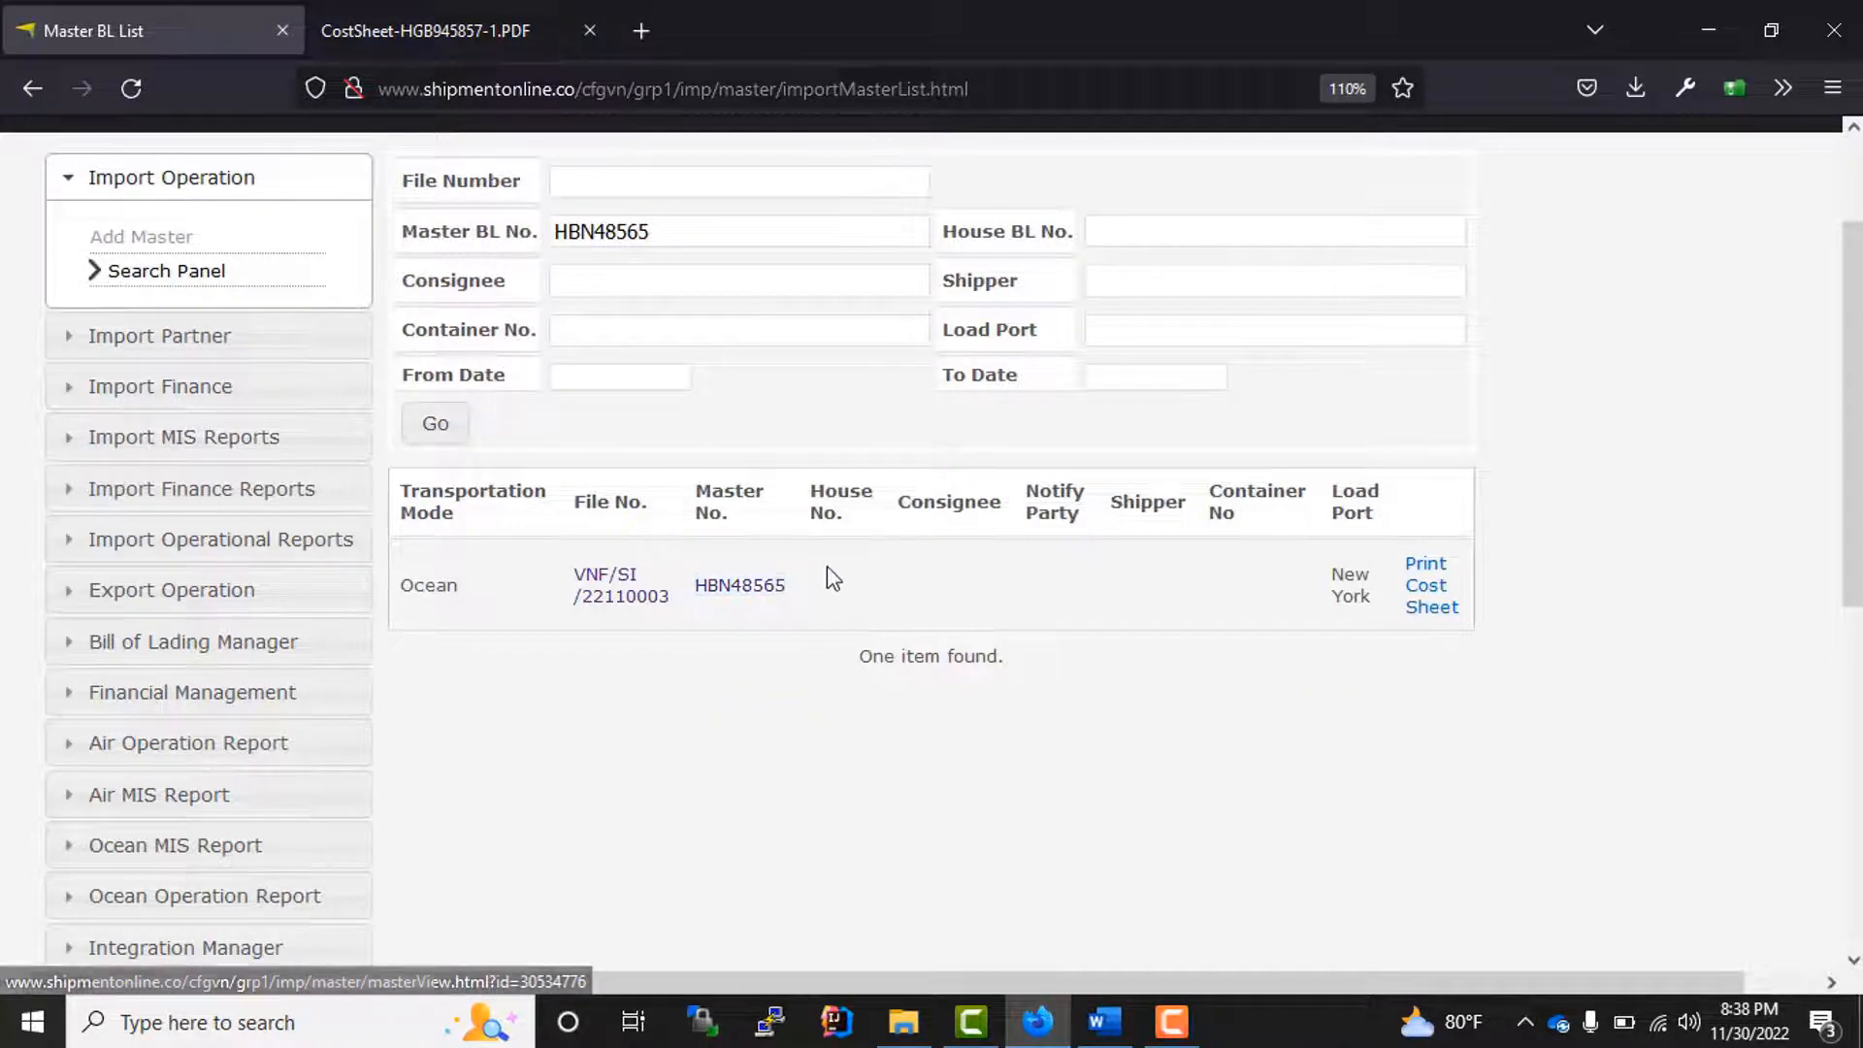
# Step: Check the result's house, consignee, shipper and container columns and open the details of master HBN48565
pyautogui.moveTo(812, 514); pyautogui.dragTo(1253, 532)
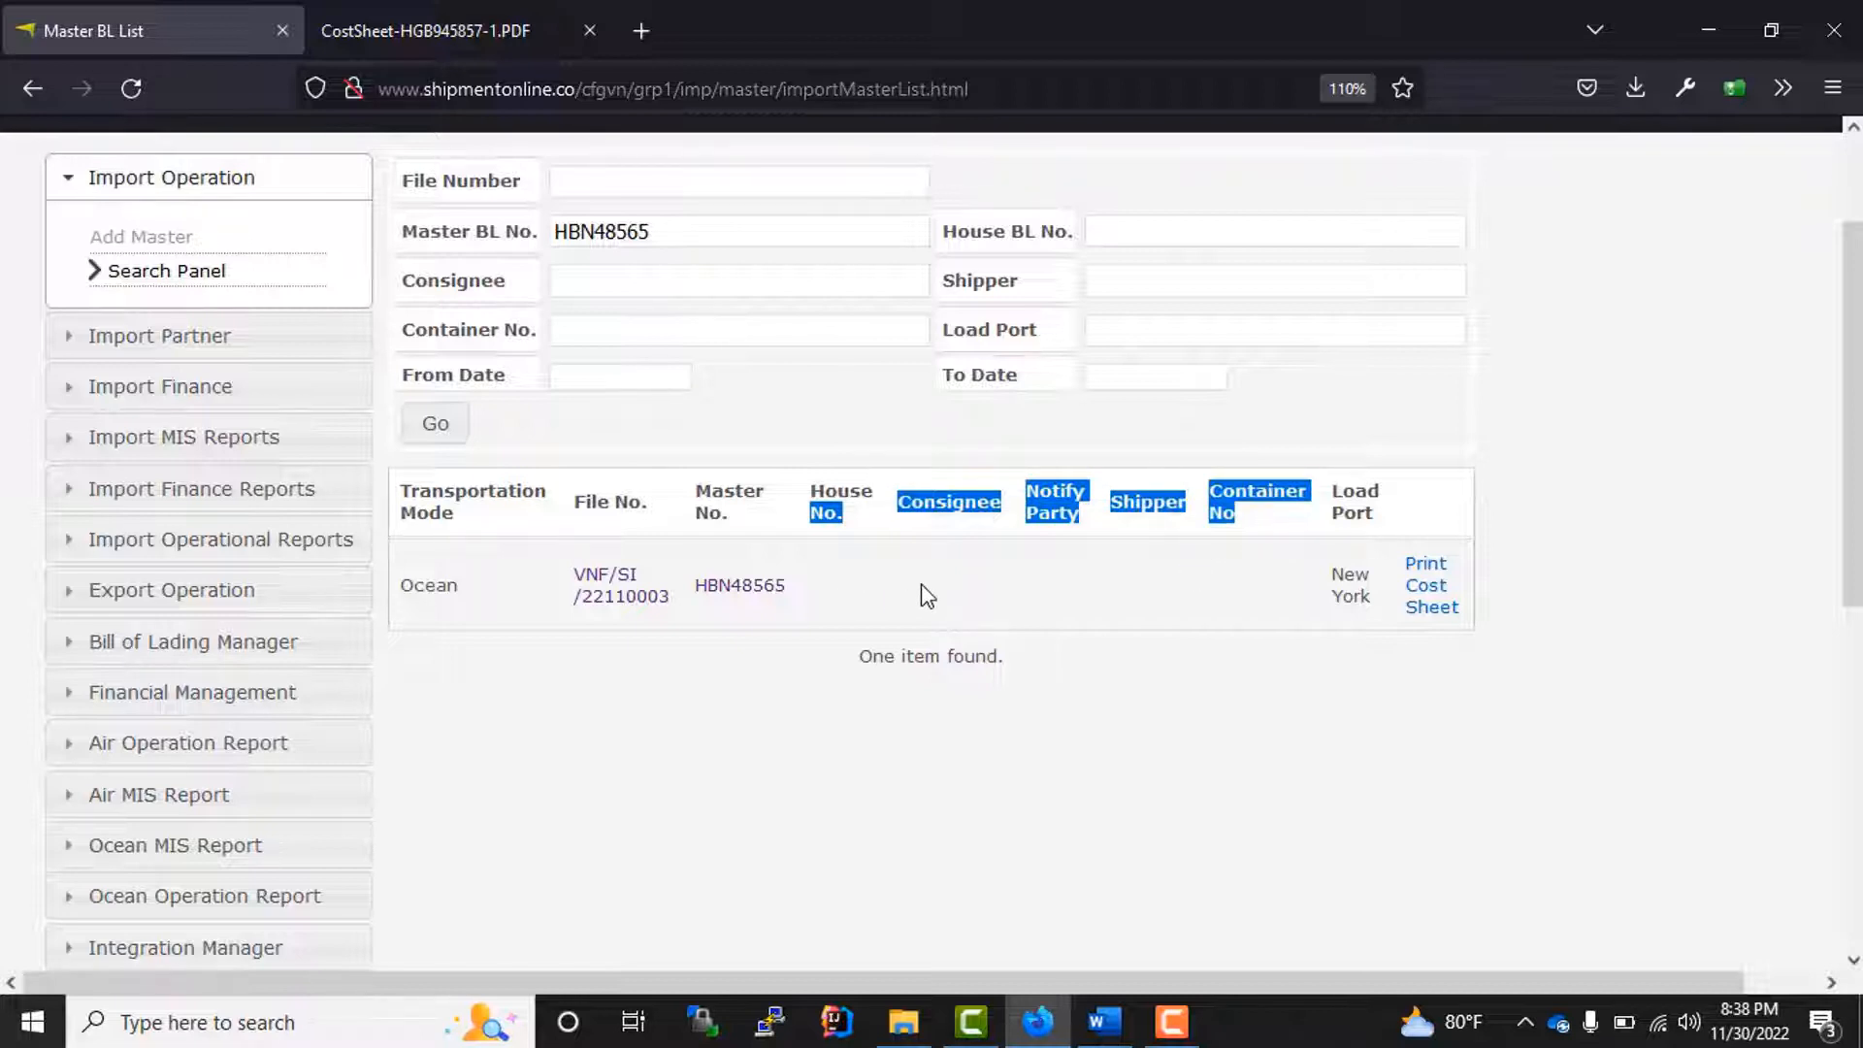
pyautogui.click(737, 702)
pyautogui.doubleClick(742, 587)
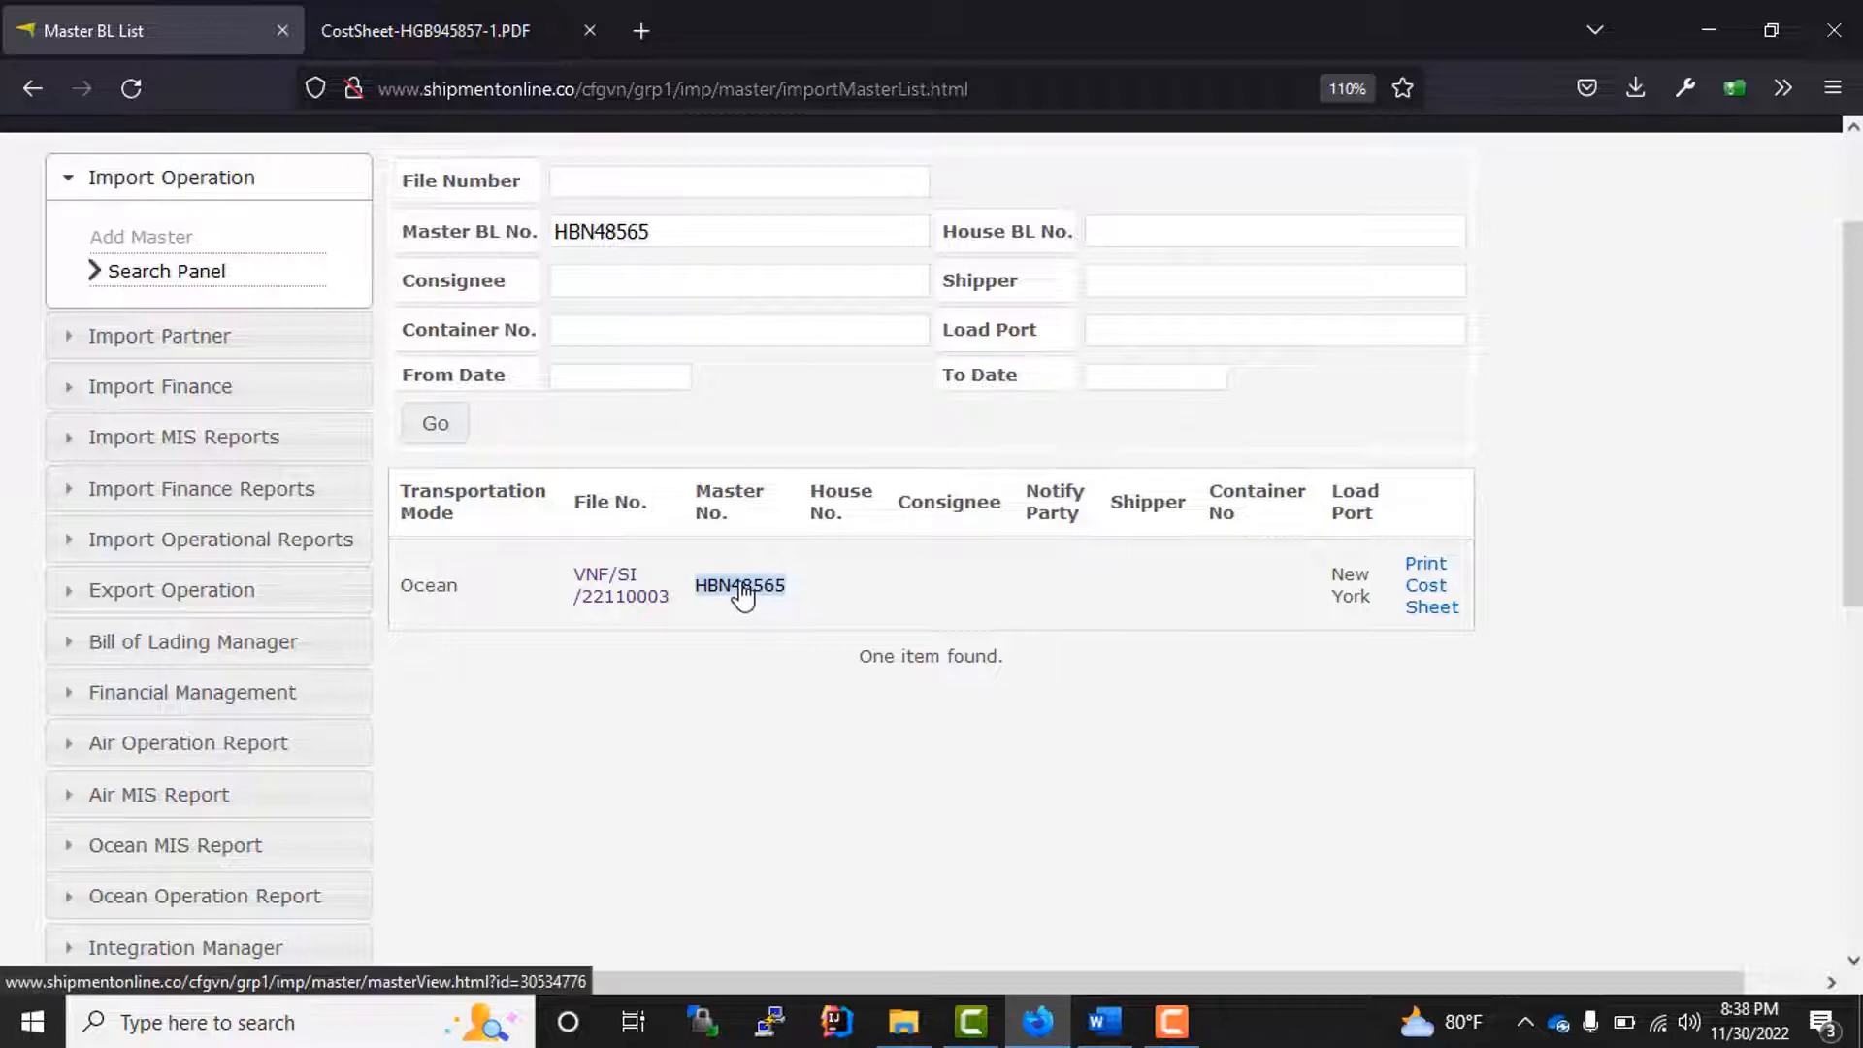
# Step: Review the master's schedule details and house section, and open the master for editing
pyautogui.scroll(-8, 699, 668)
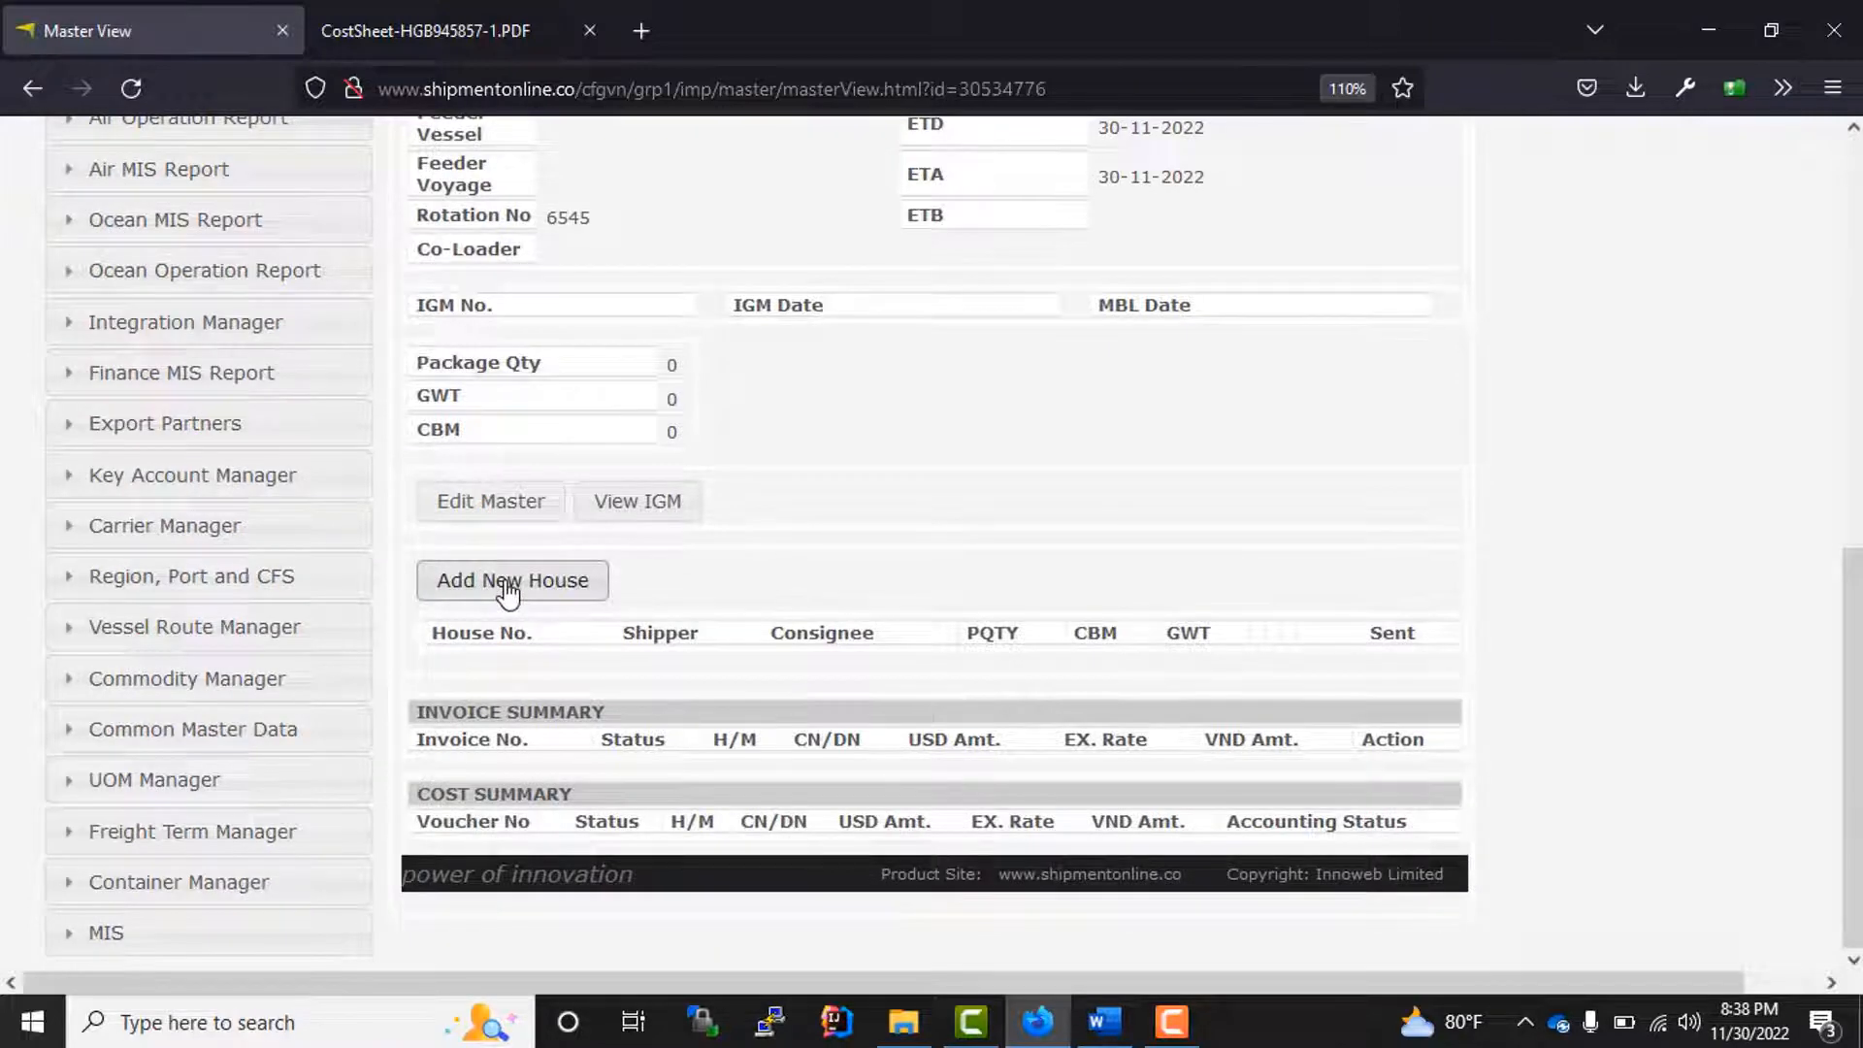
pyautogui.scroll(7, 768, 553)
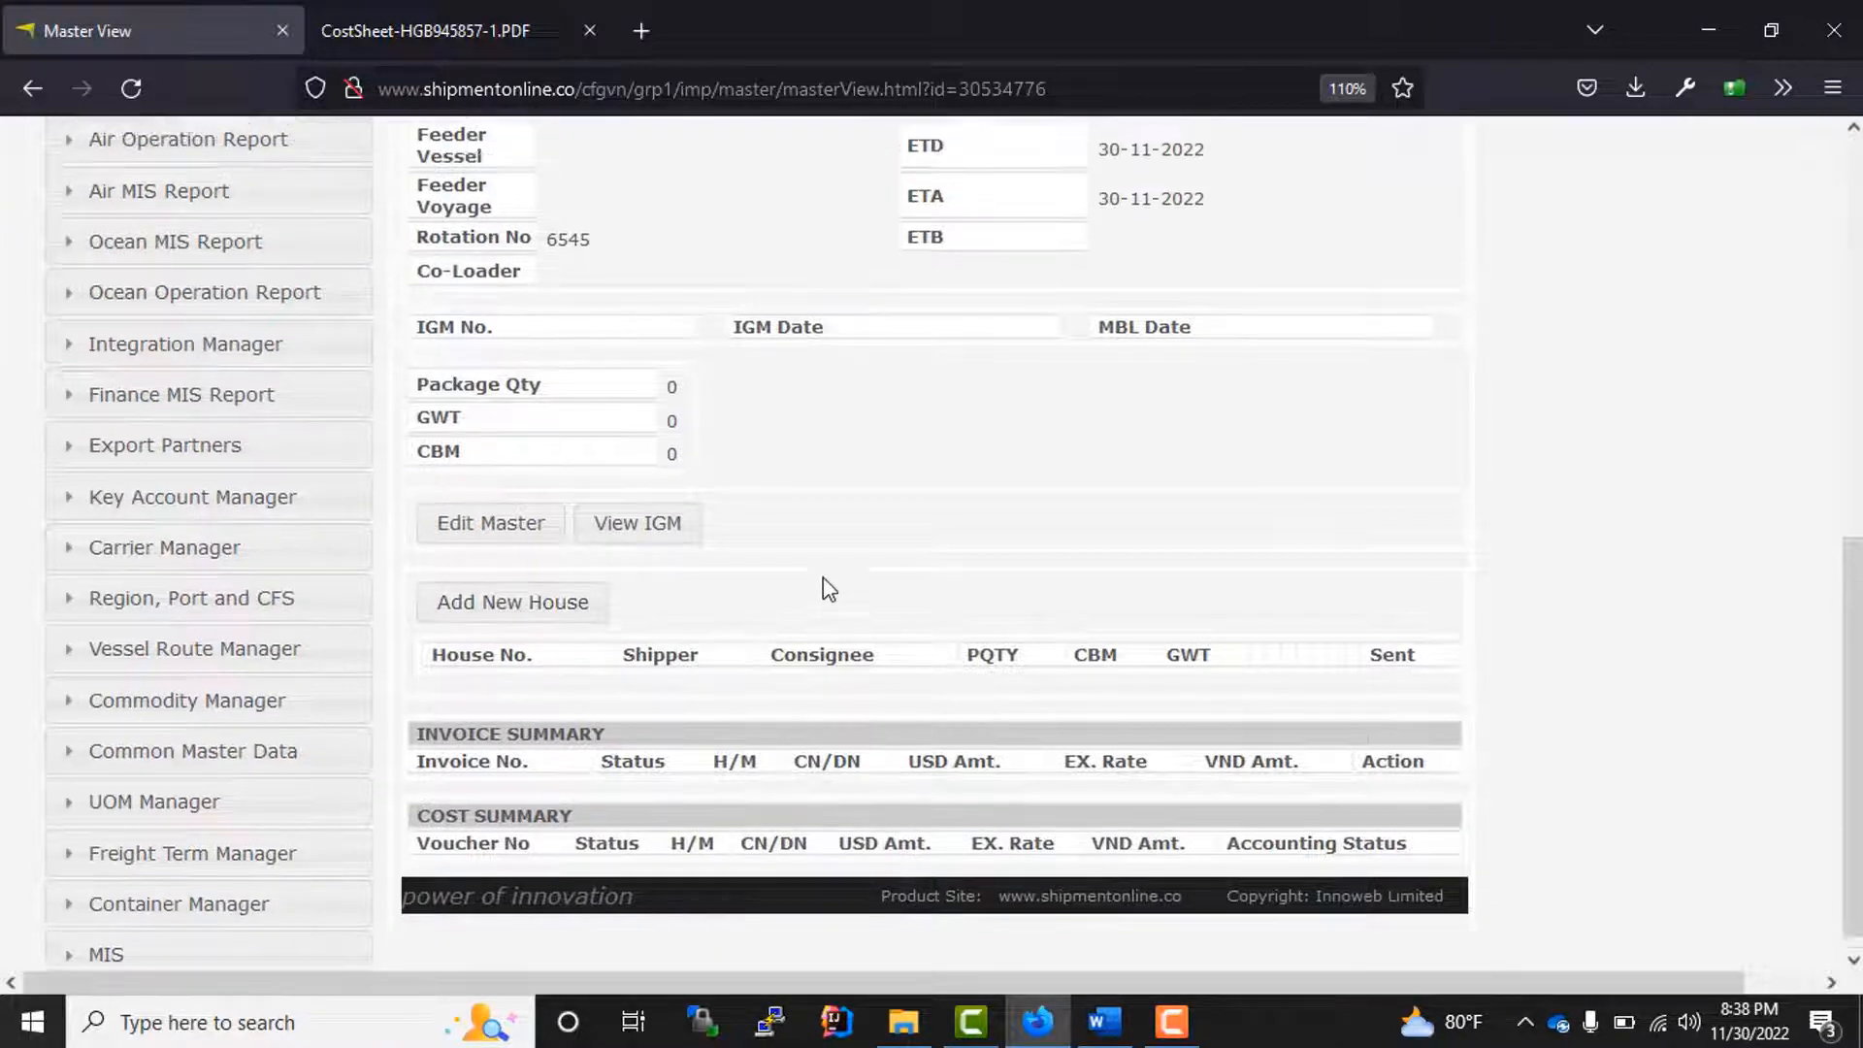
pyautogui.scroll(-7, 817, 577)
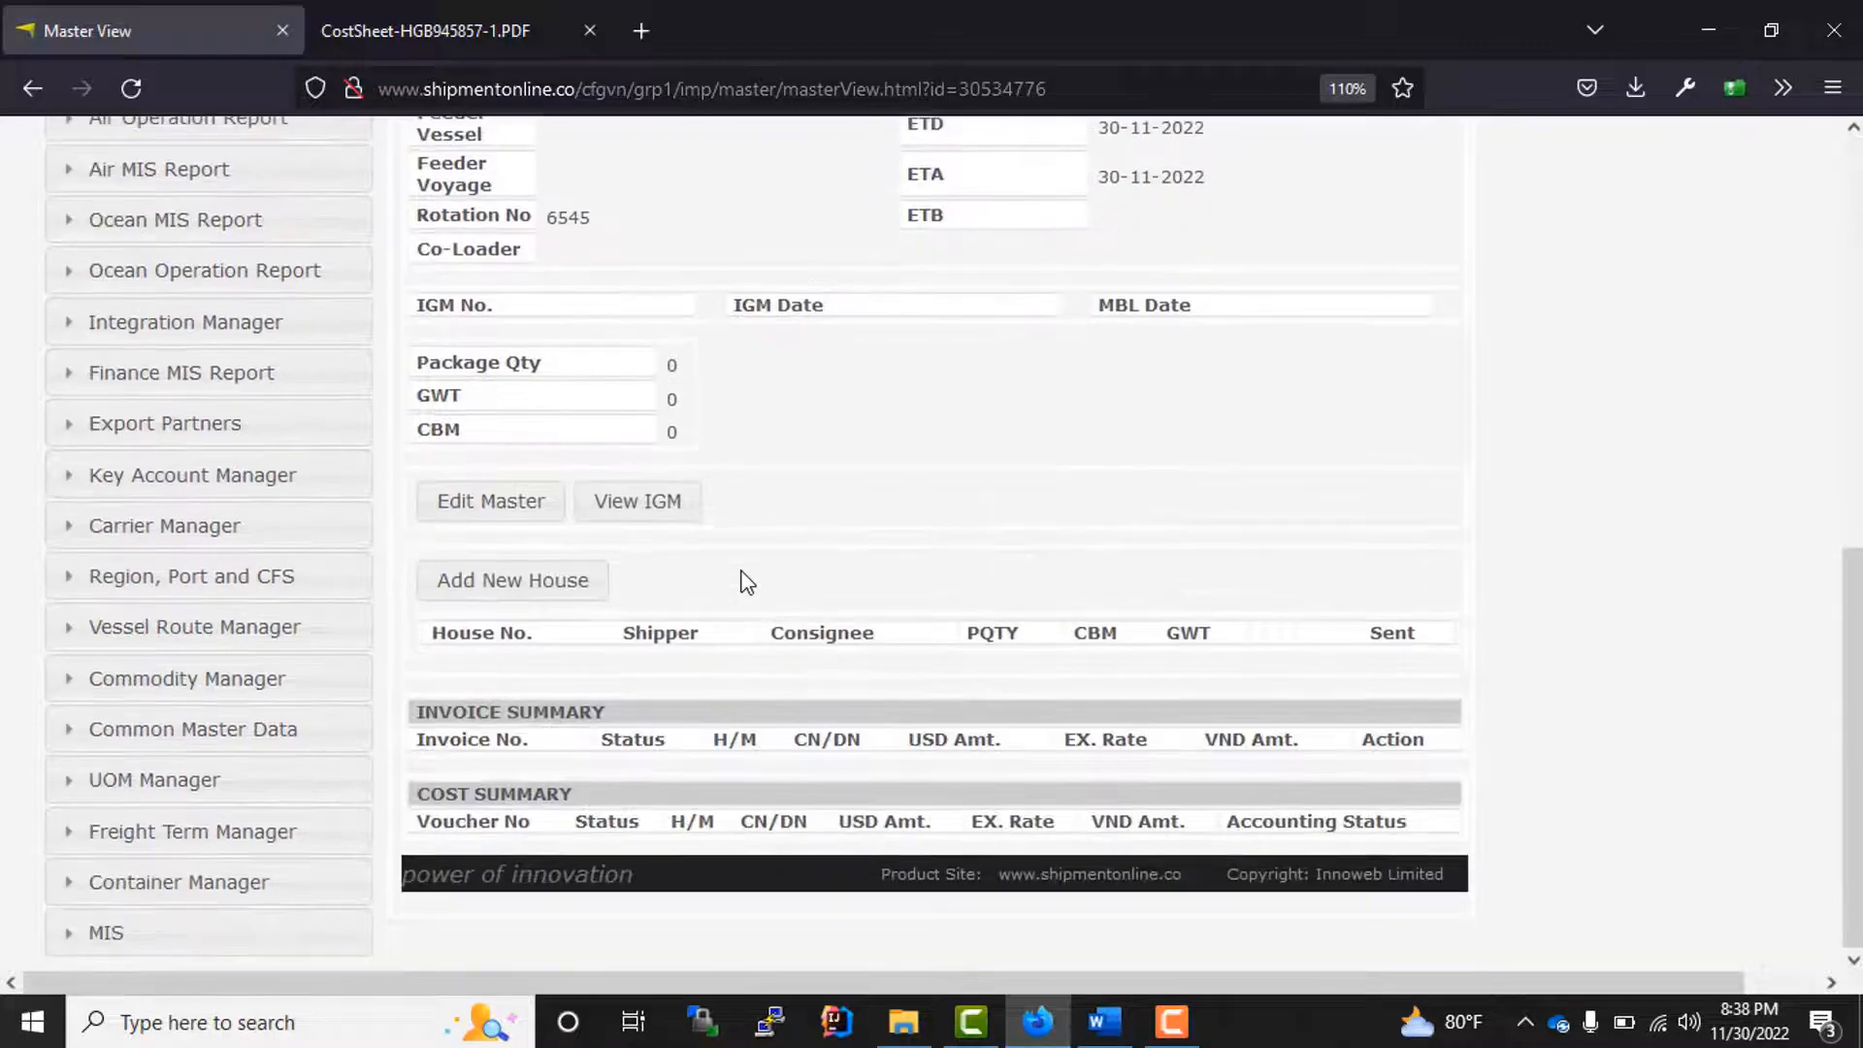
pyautogui.scroll(7, 742, 580)
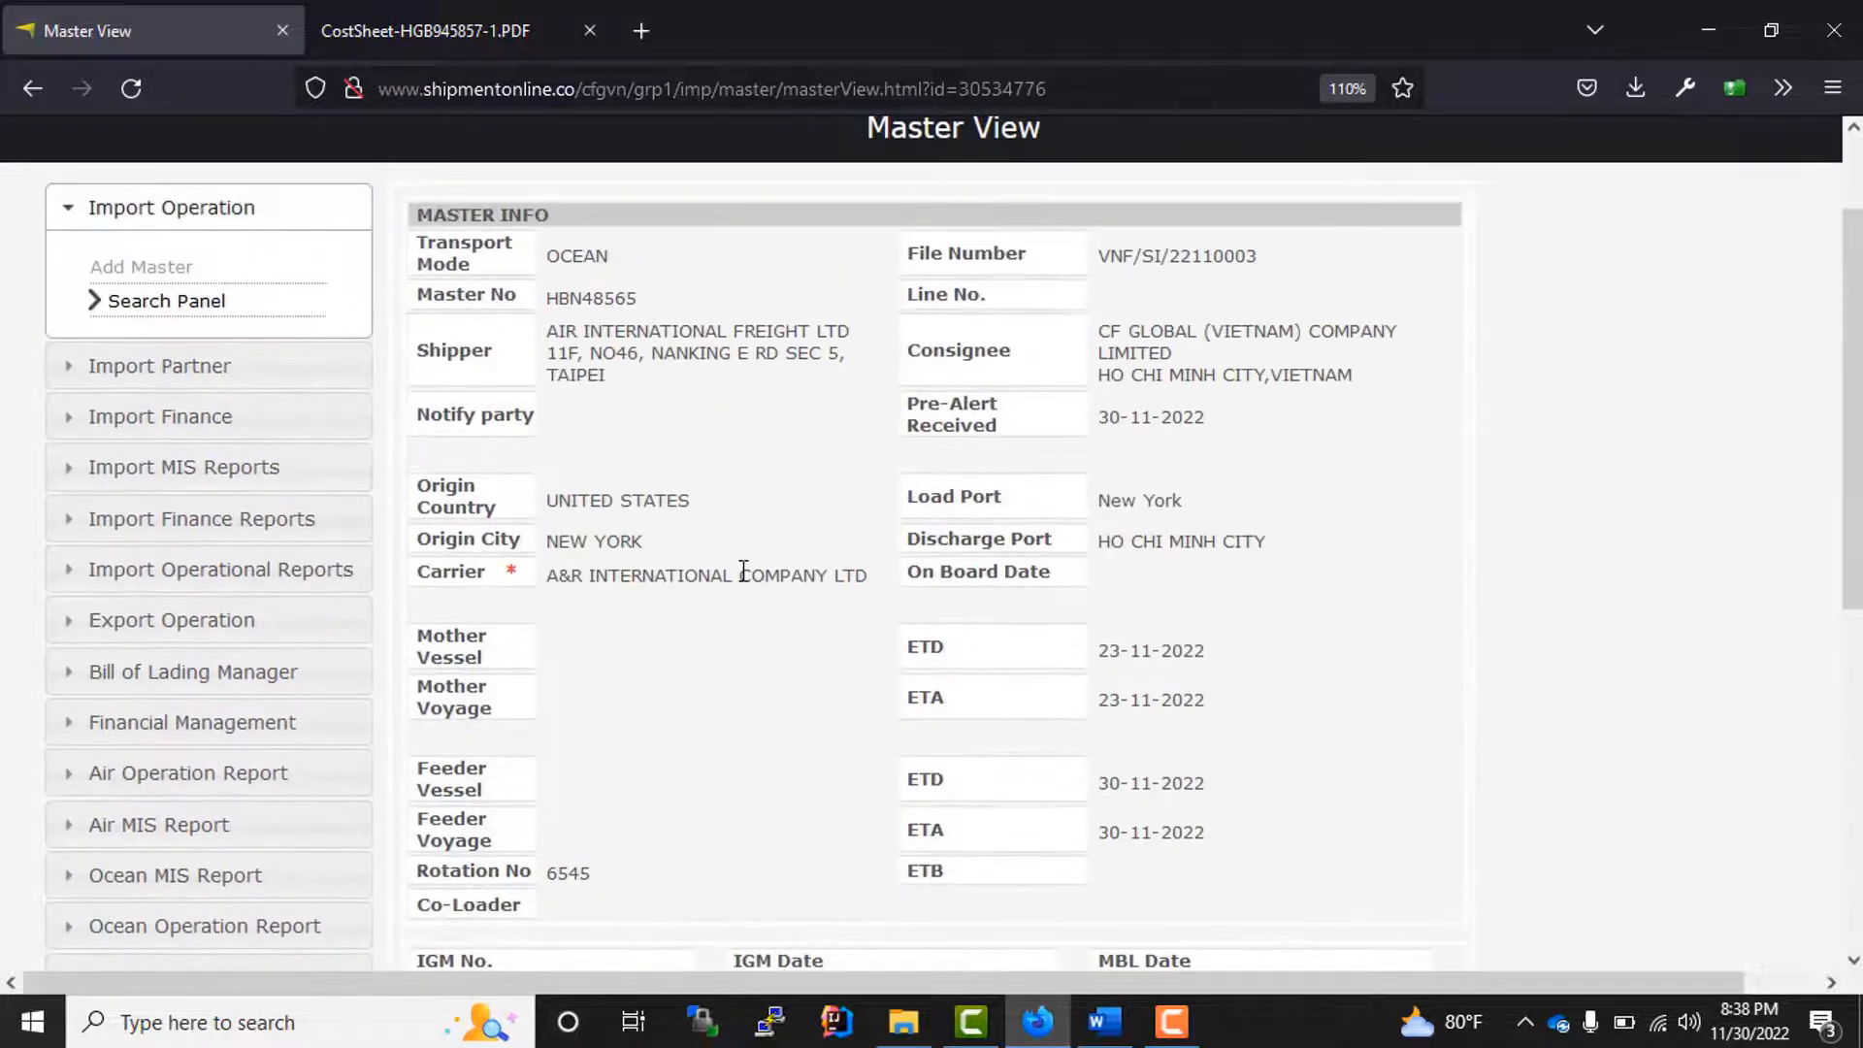
pyautogui.moveTo(505, 413); pyautogui.dragTo(1184, 820)
pyautogui.scroll(-4, 1205, 813)
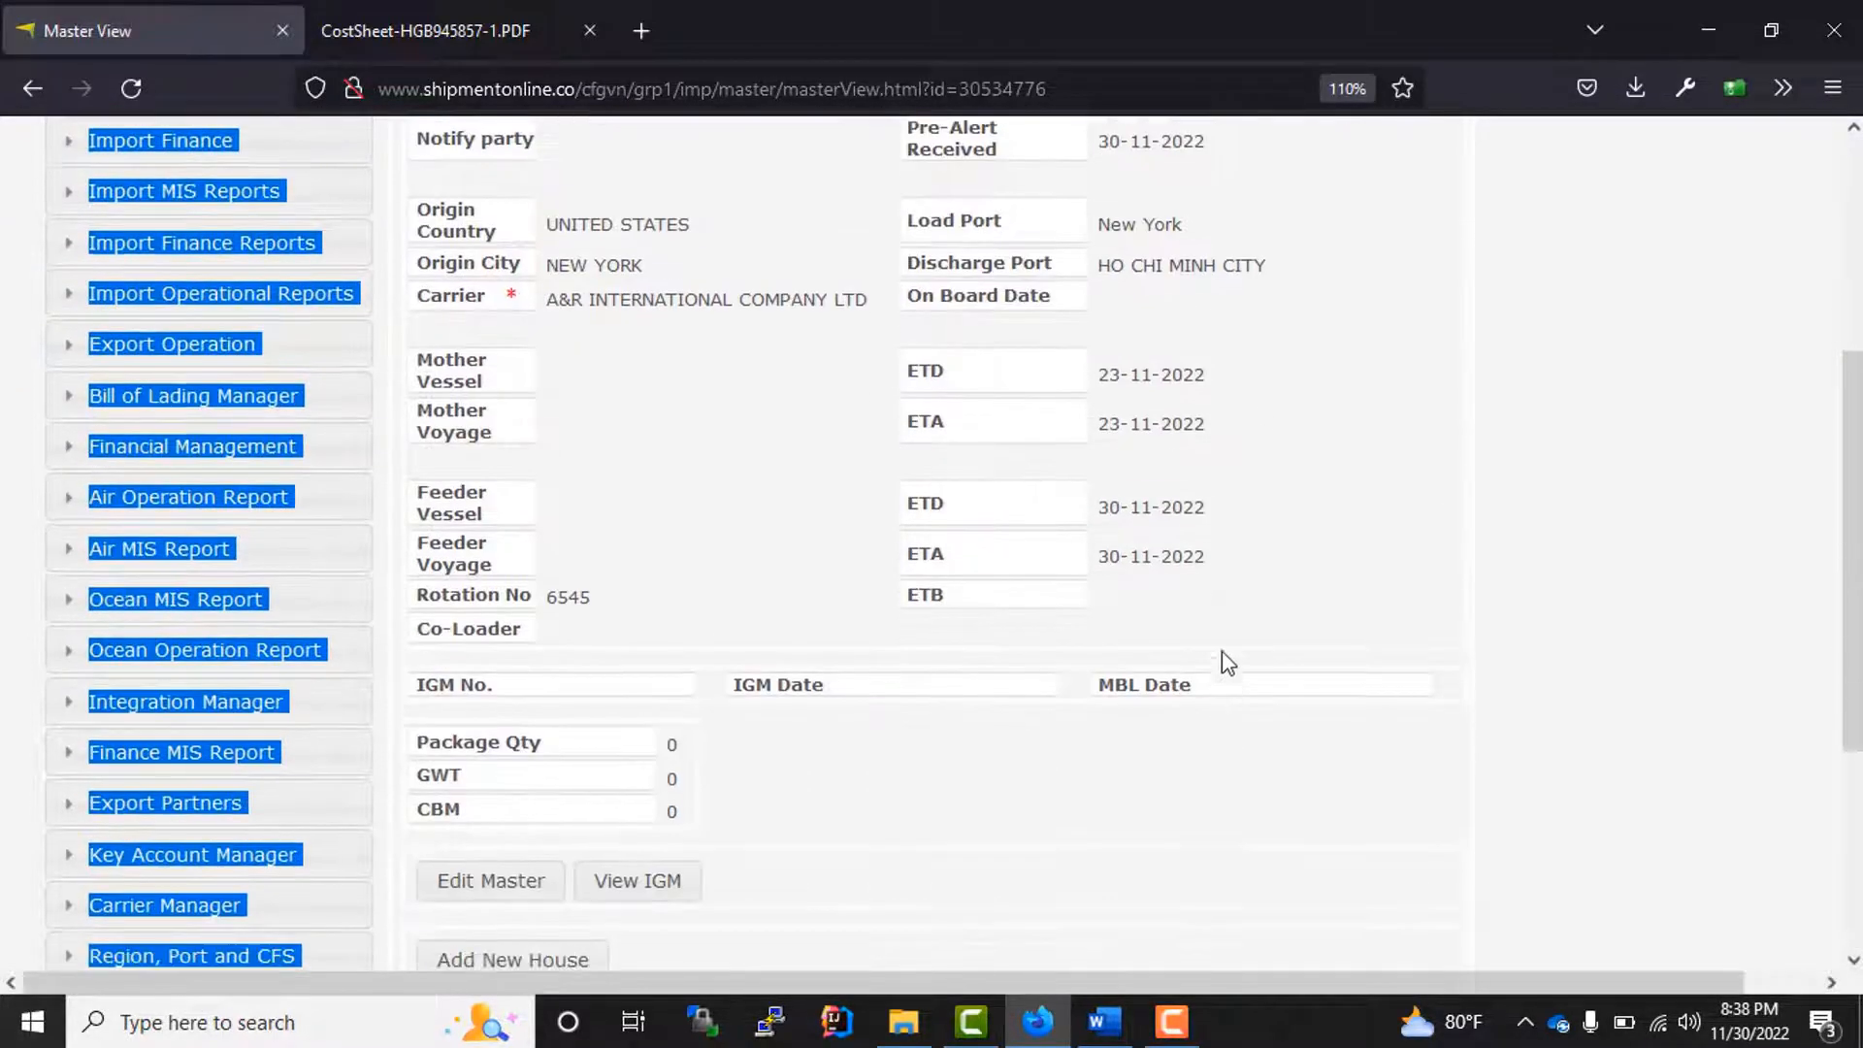
pyautogui.moveTo(1215, 616); pyautogui.dragTo(719, 393)
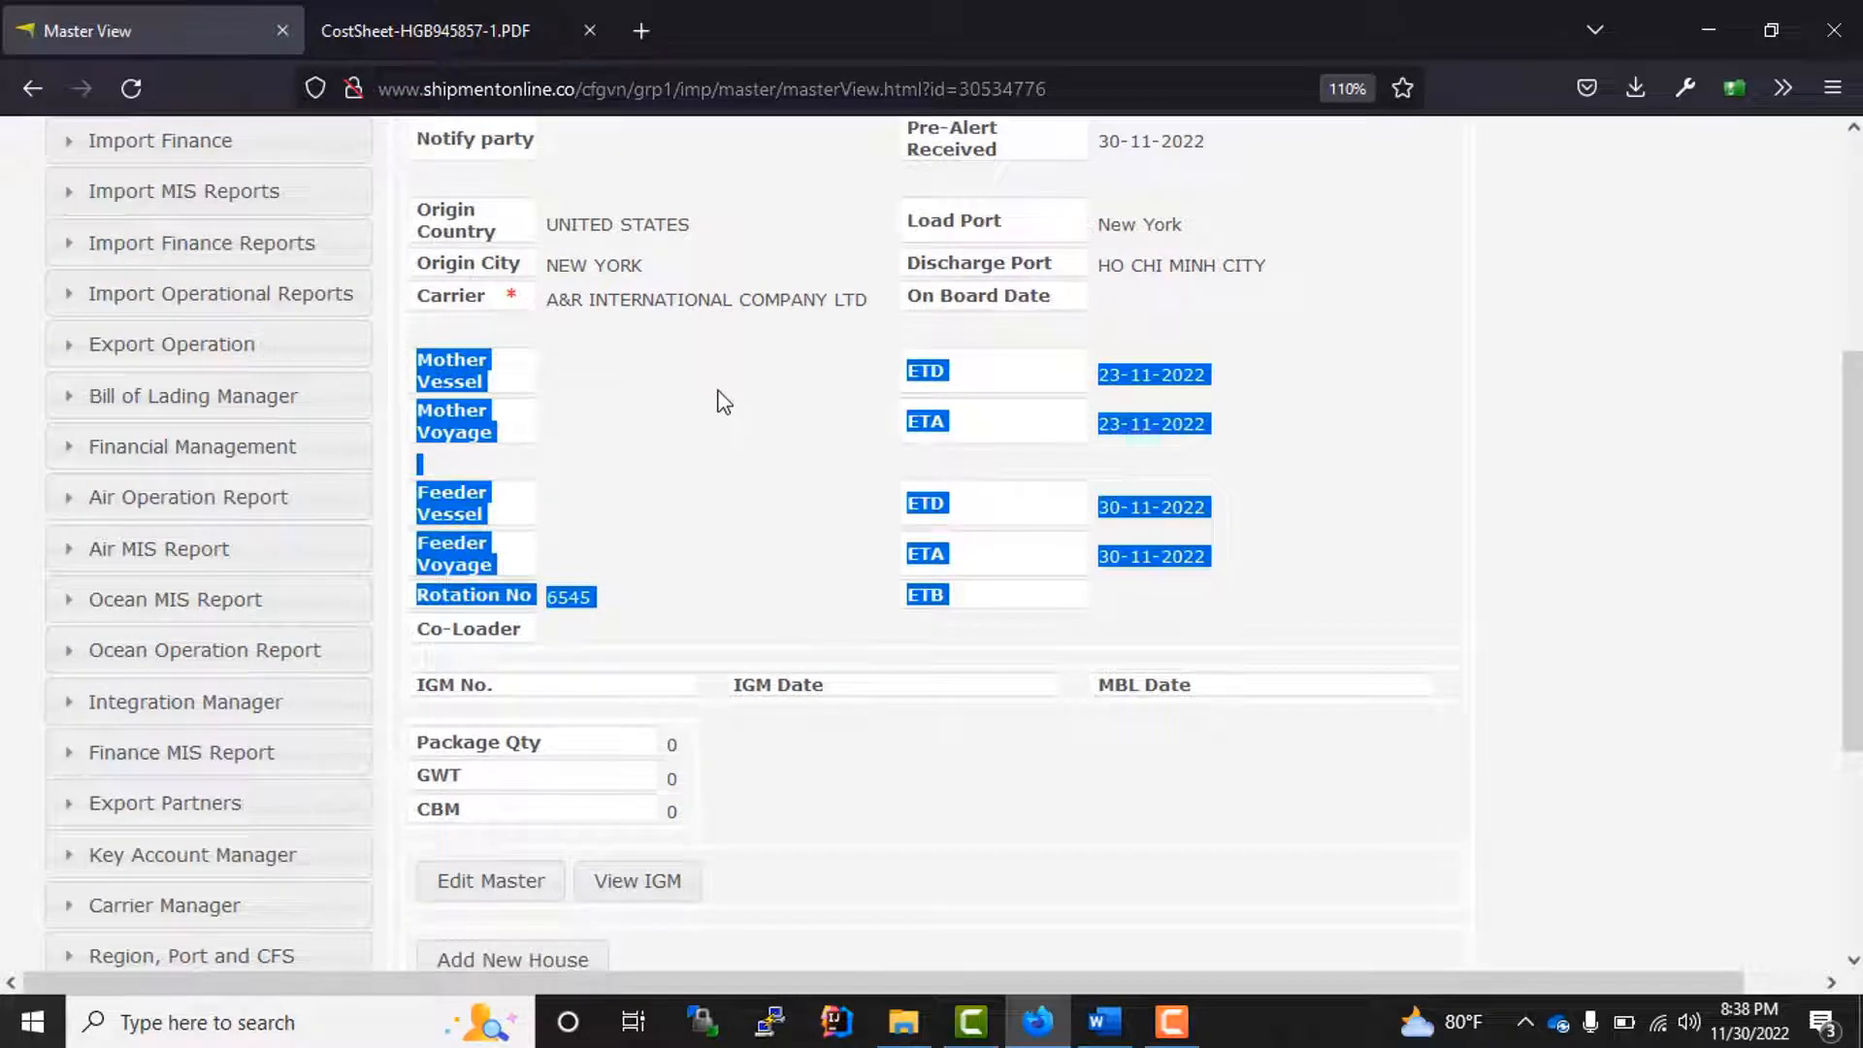
pyautogui.click(480, 894)
pyautogui.scroll(-4, 1171, 370)
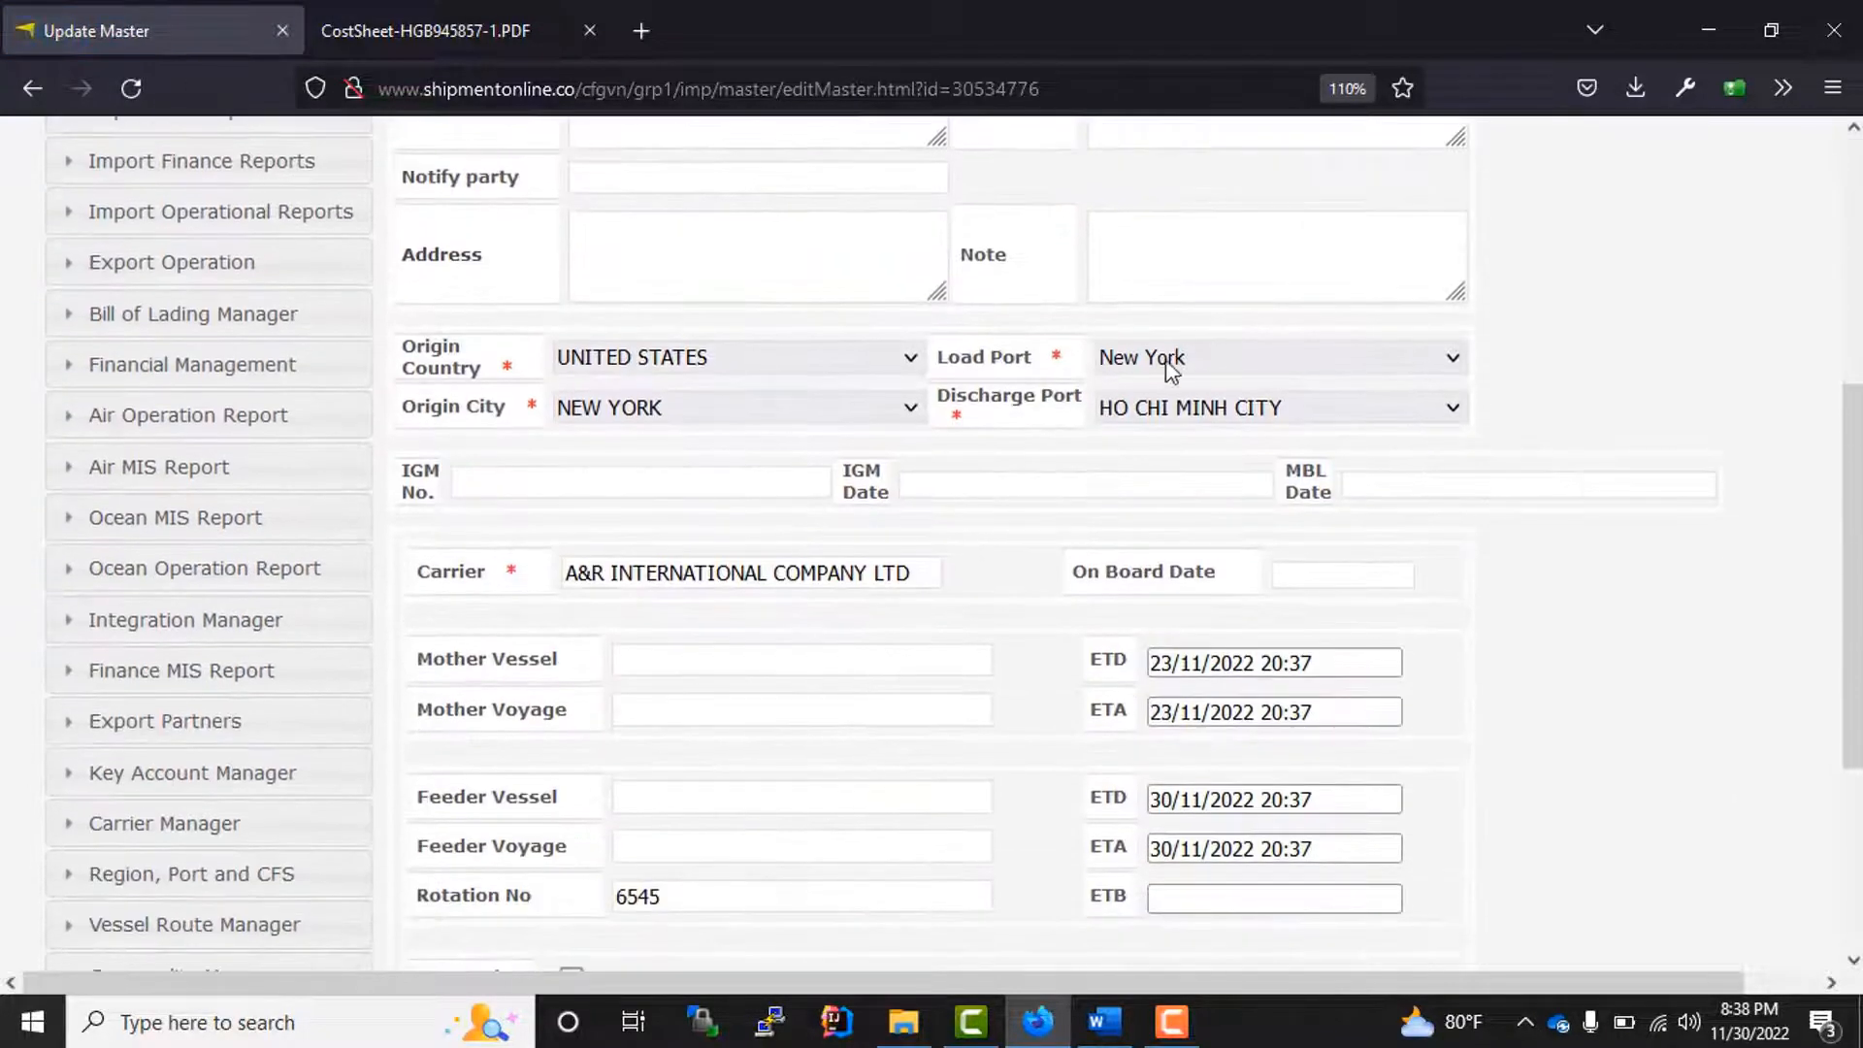
# Step: Set the feeder vessel's ETD to 23/11/22 and save the master
pyautogui.scroll(-3, 1251, 771)
pyautogui.click(1330, 473)
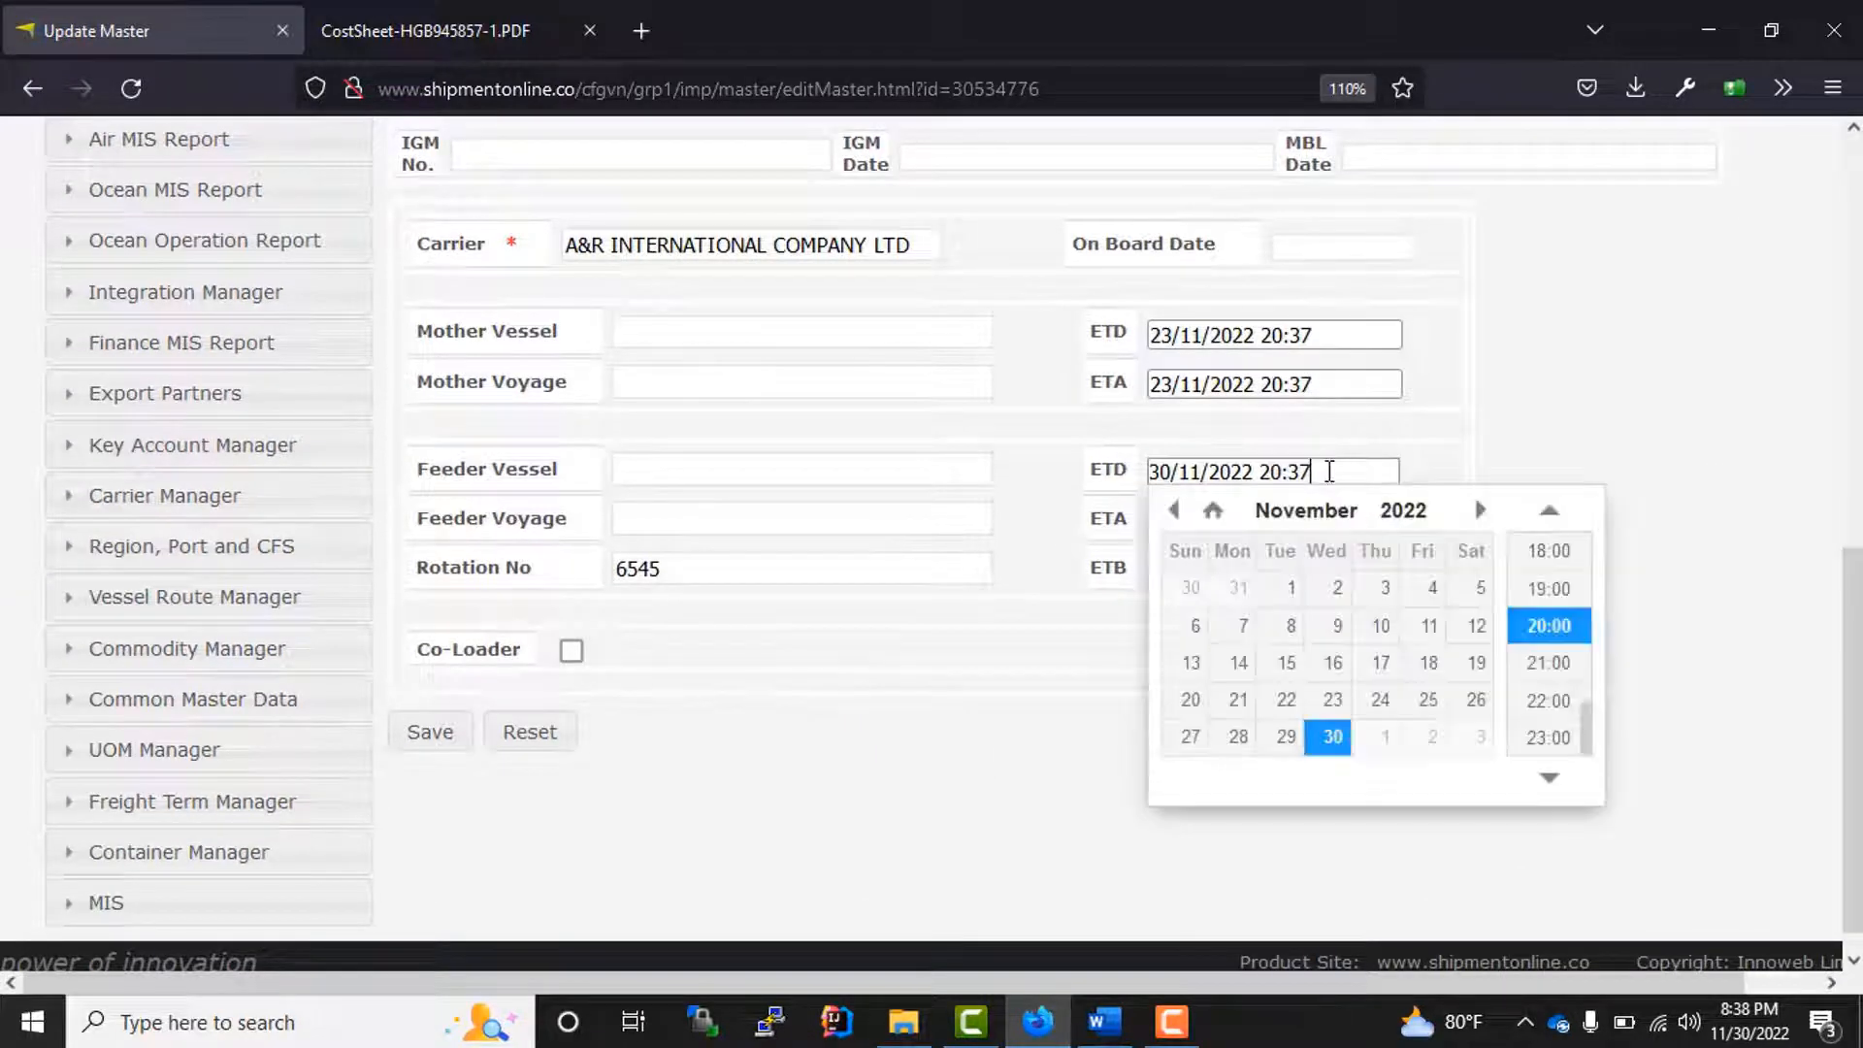
pyautogui.click(1343, 713)
pyautogui.click(857, 741)
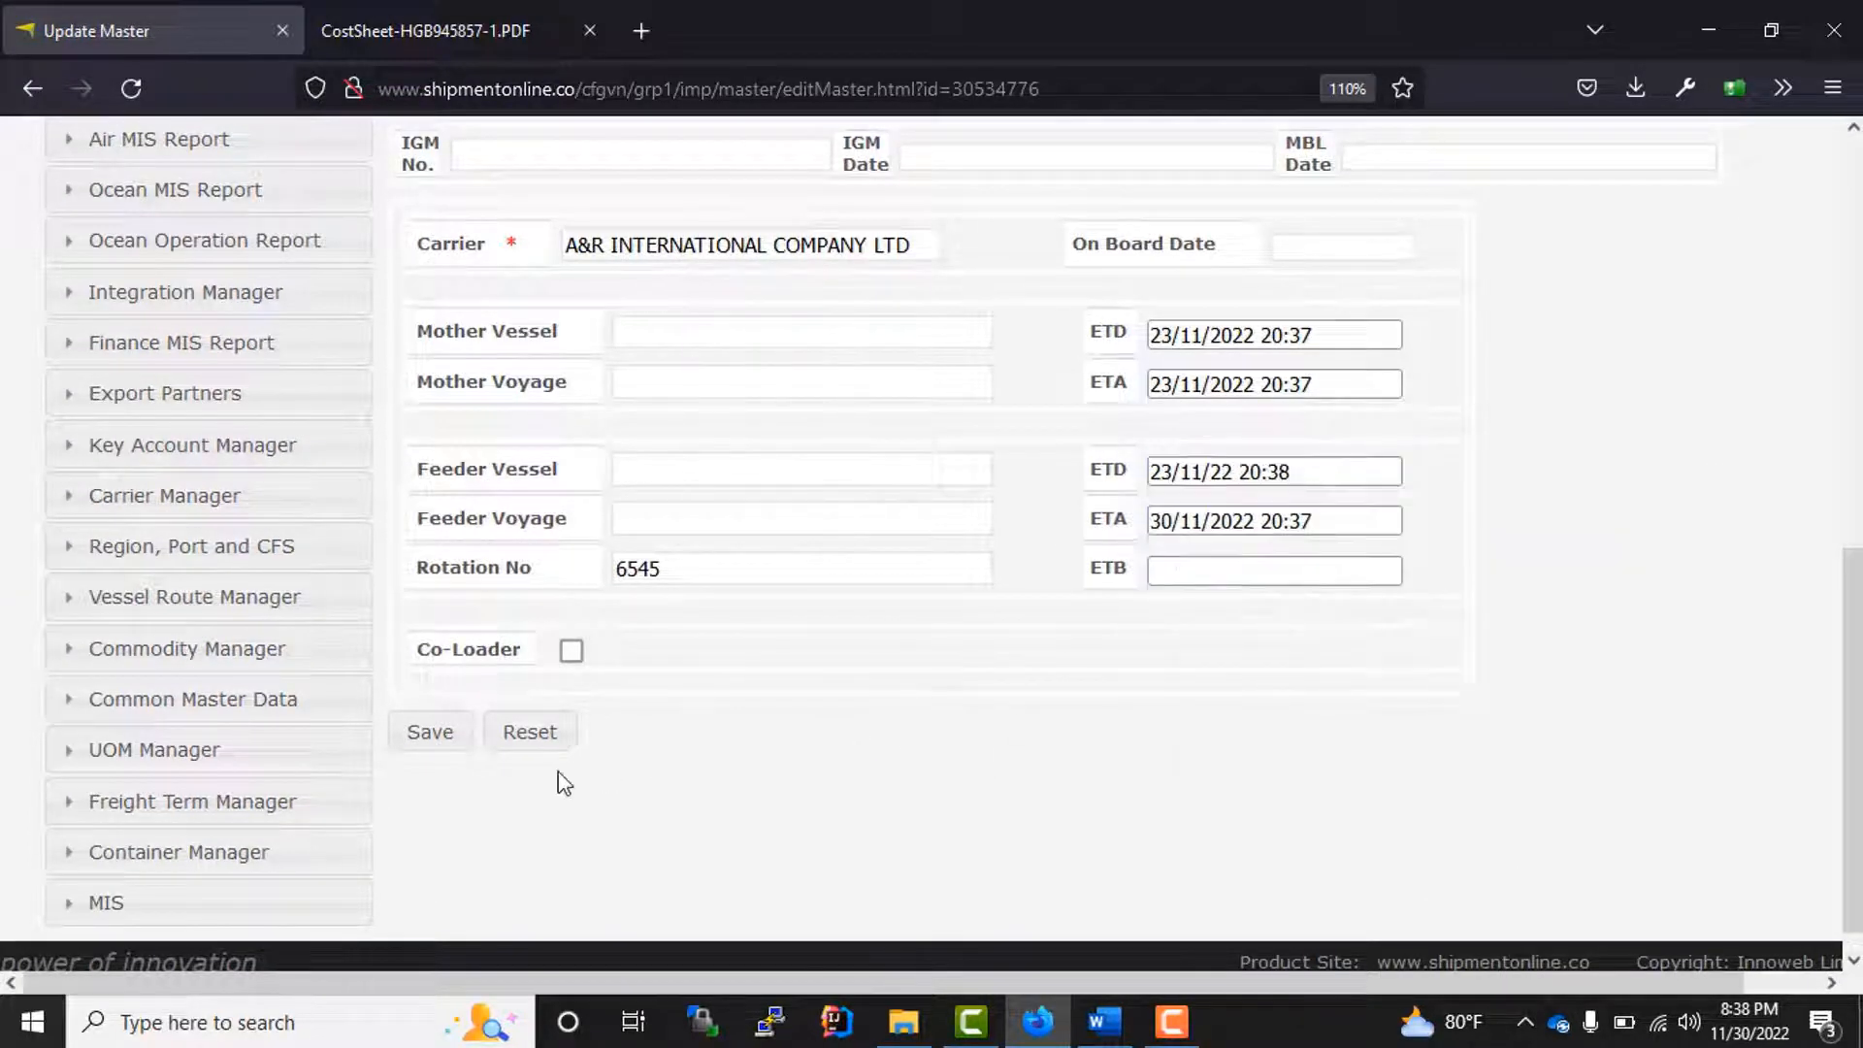
pyautogui.click(430, 732)
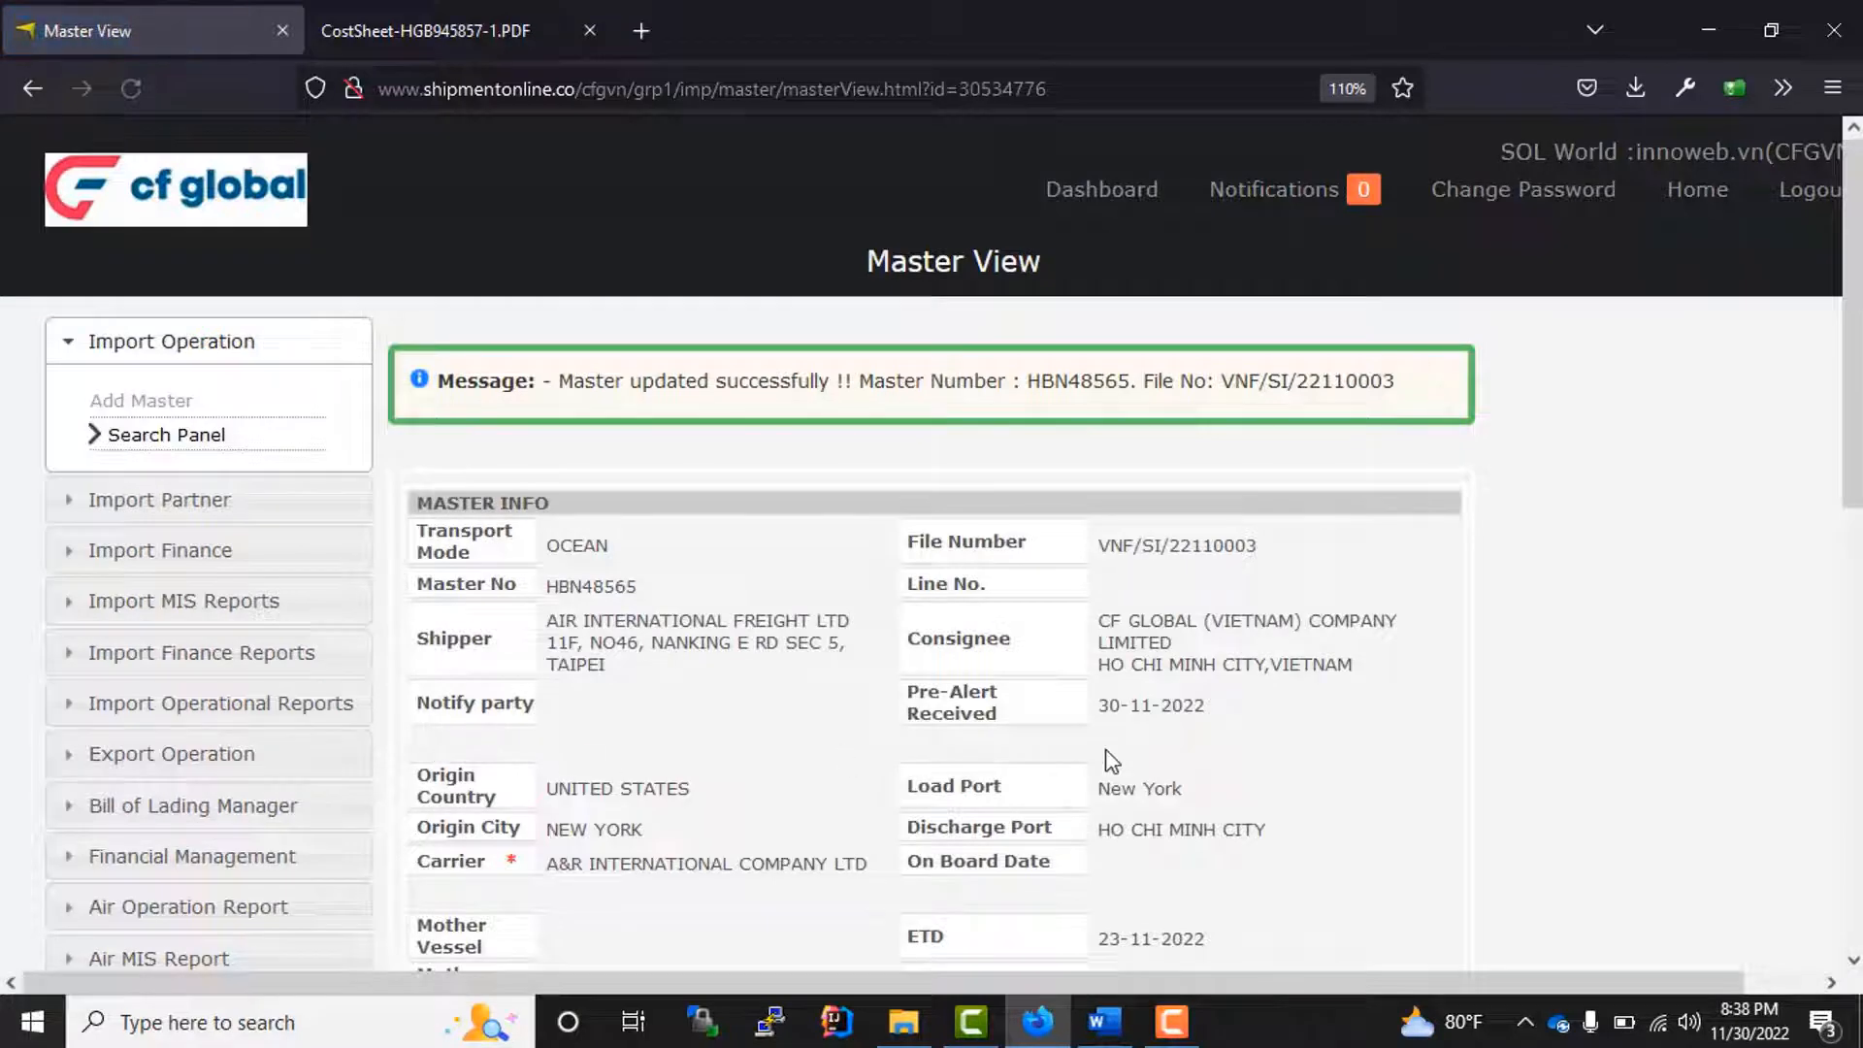
# Step: Review the saved master's details down to its house section and start adding a new house
pyautogui.scroll(-3, 1106, 752)
pyautogui.scroll(-6, 1021, 689)
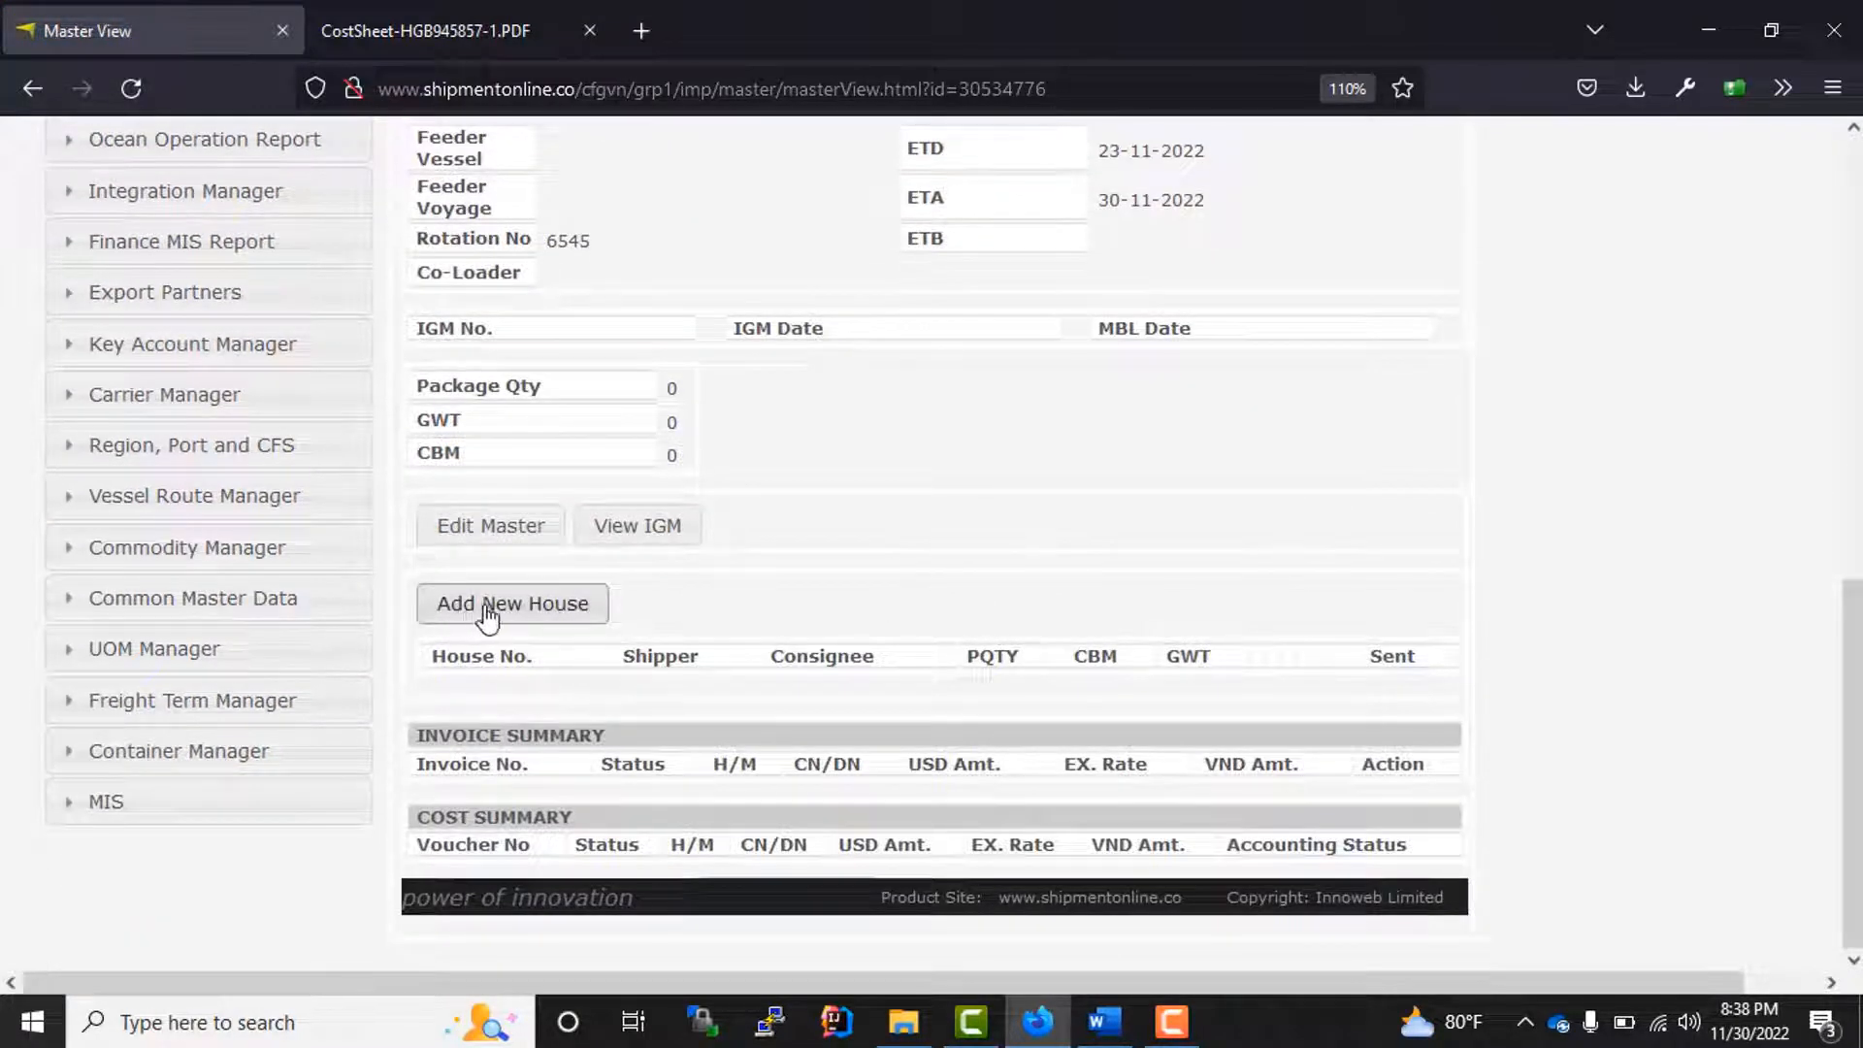
pyautogui.scroll(1, 881, 593)
pyautogui.scroll(2, 578, 848)
pyautogui.scroll(-2, 553, 679)
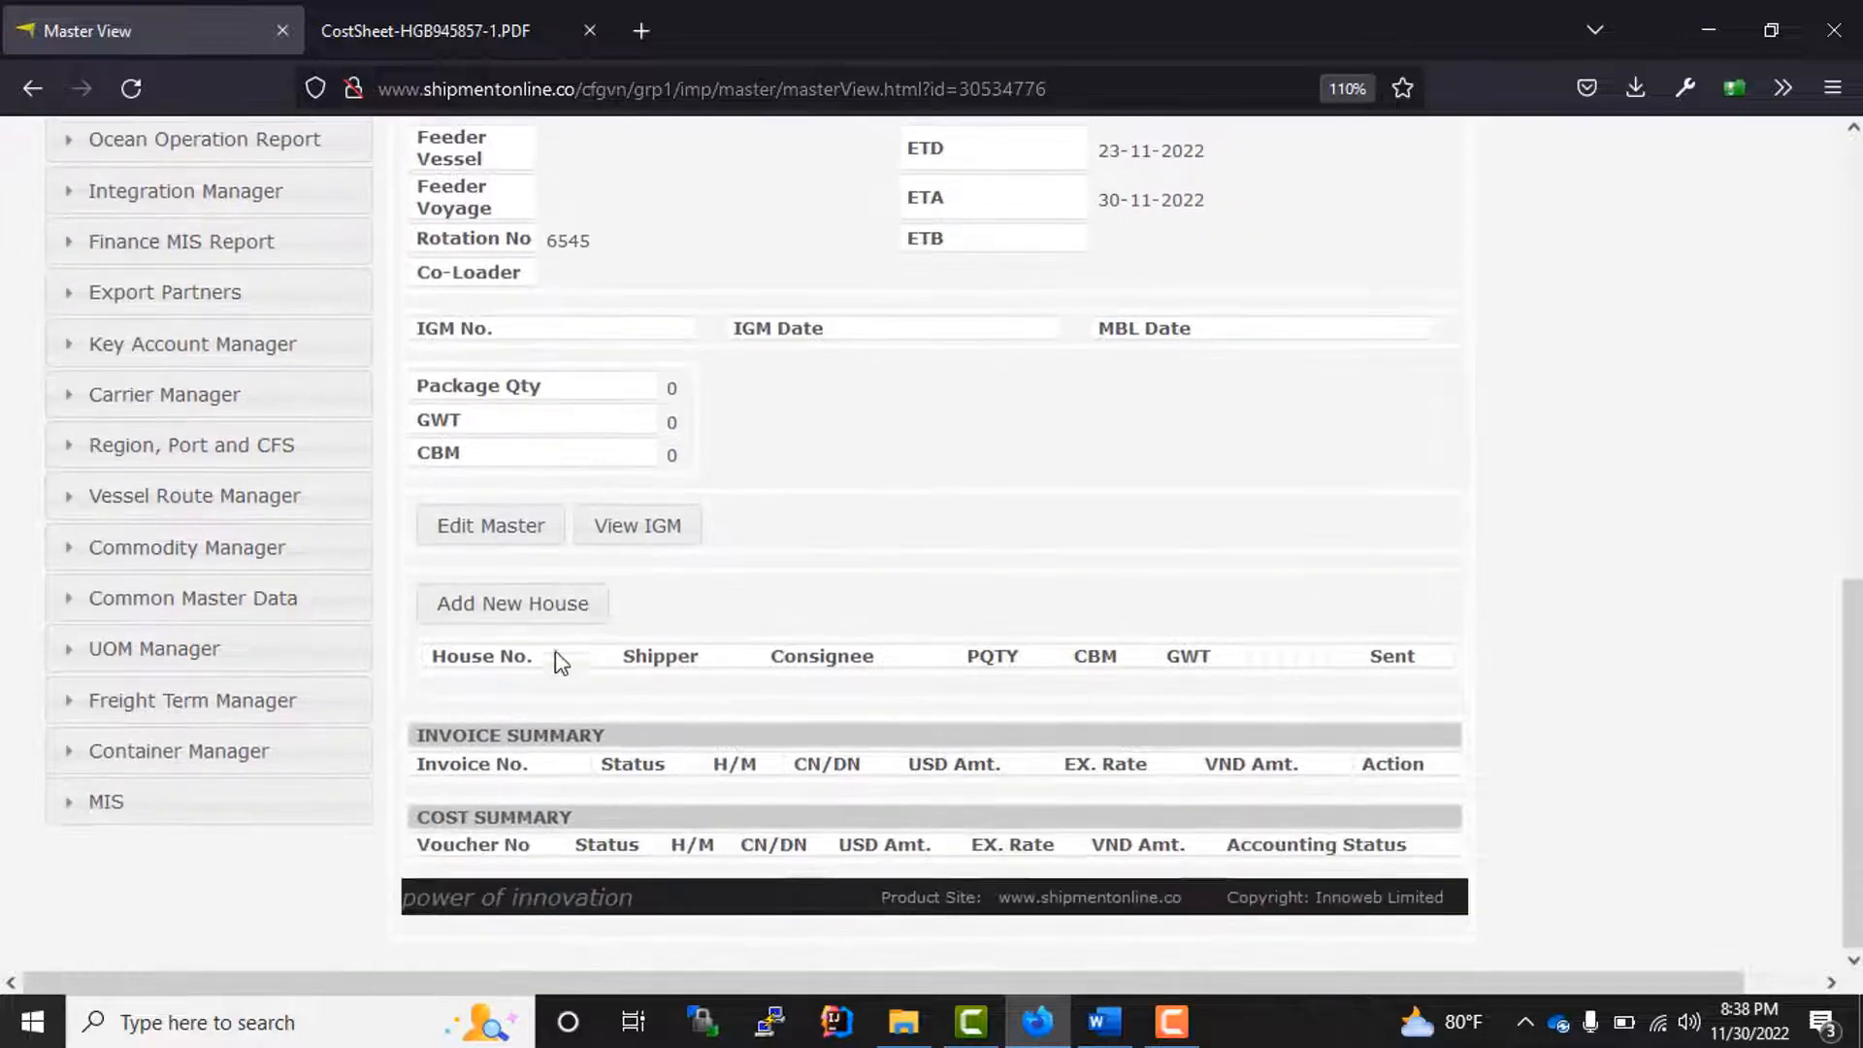
pyautogui.click(529, 603)
# Step: Set the house's chart of account to Seafreight import-overseas- CRM-Vietnam and its House BL No. to 666666666
pyautogui.scroll(-3, 911, 698)
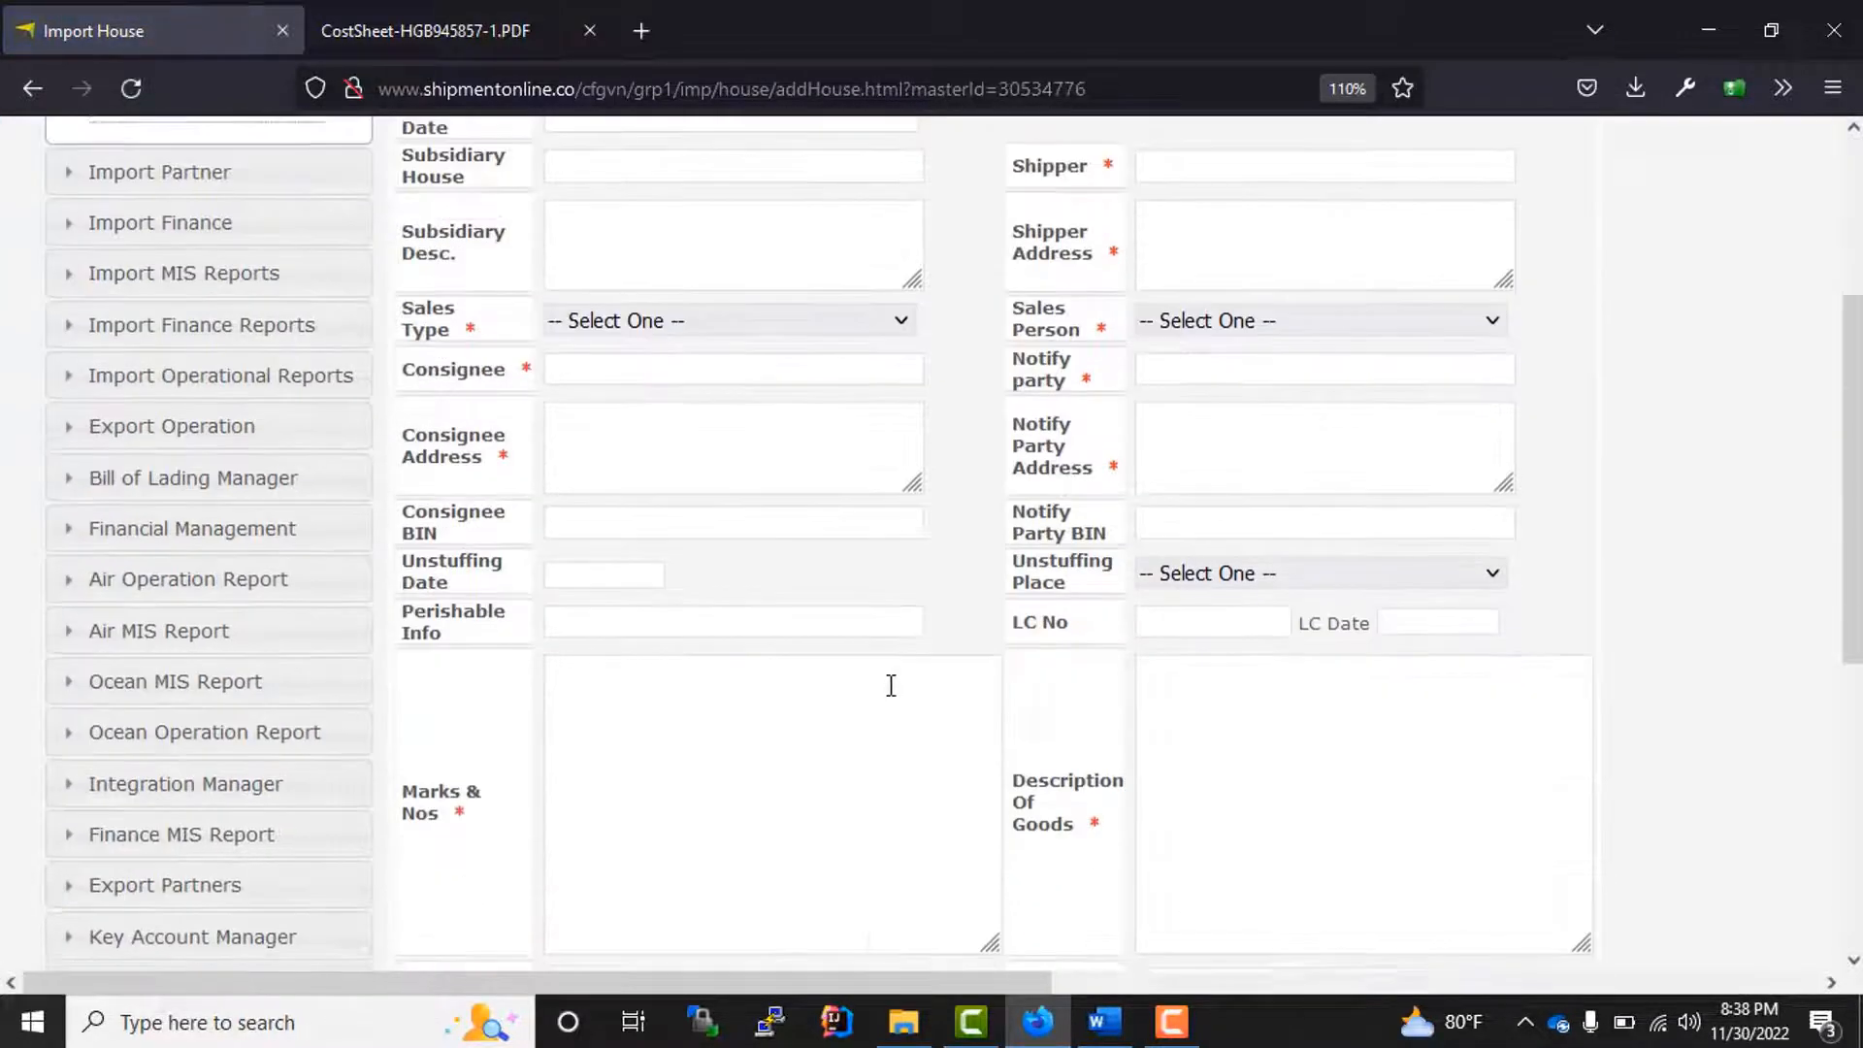
pyautogui.scroll(3, 890, 686)
pyautogui.click(666, 351)
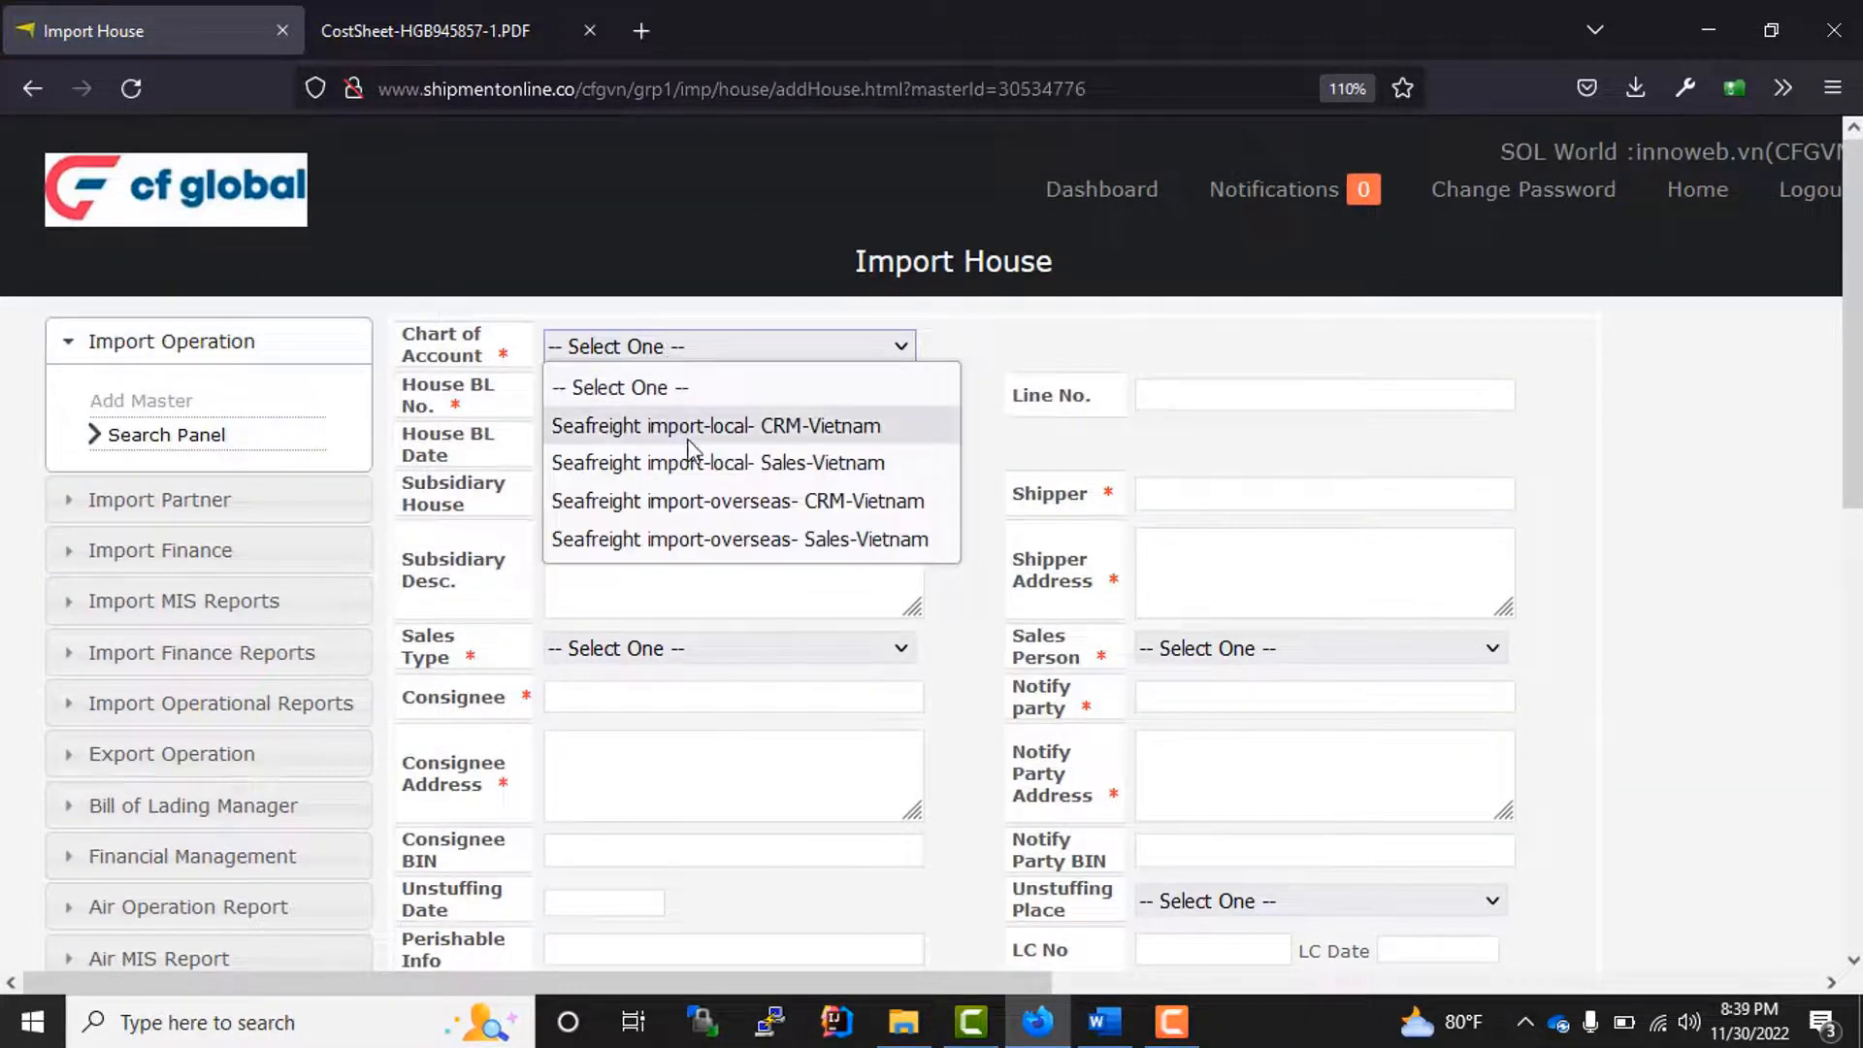
pyautogui.click(678, 501)
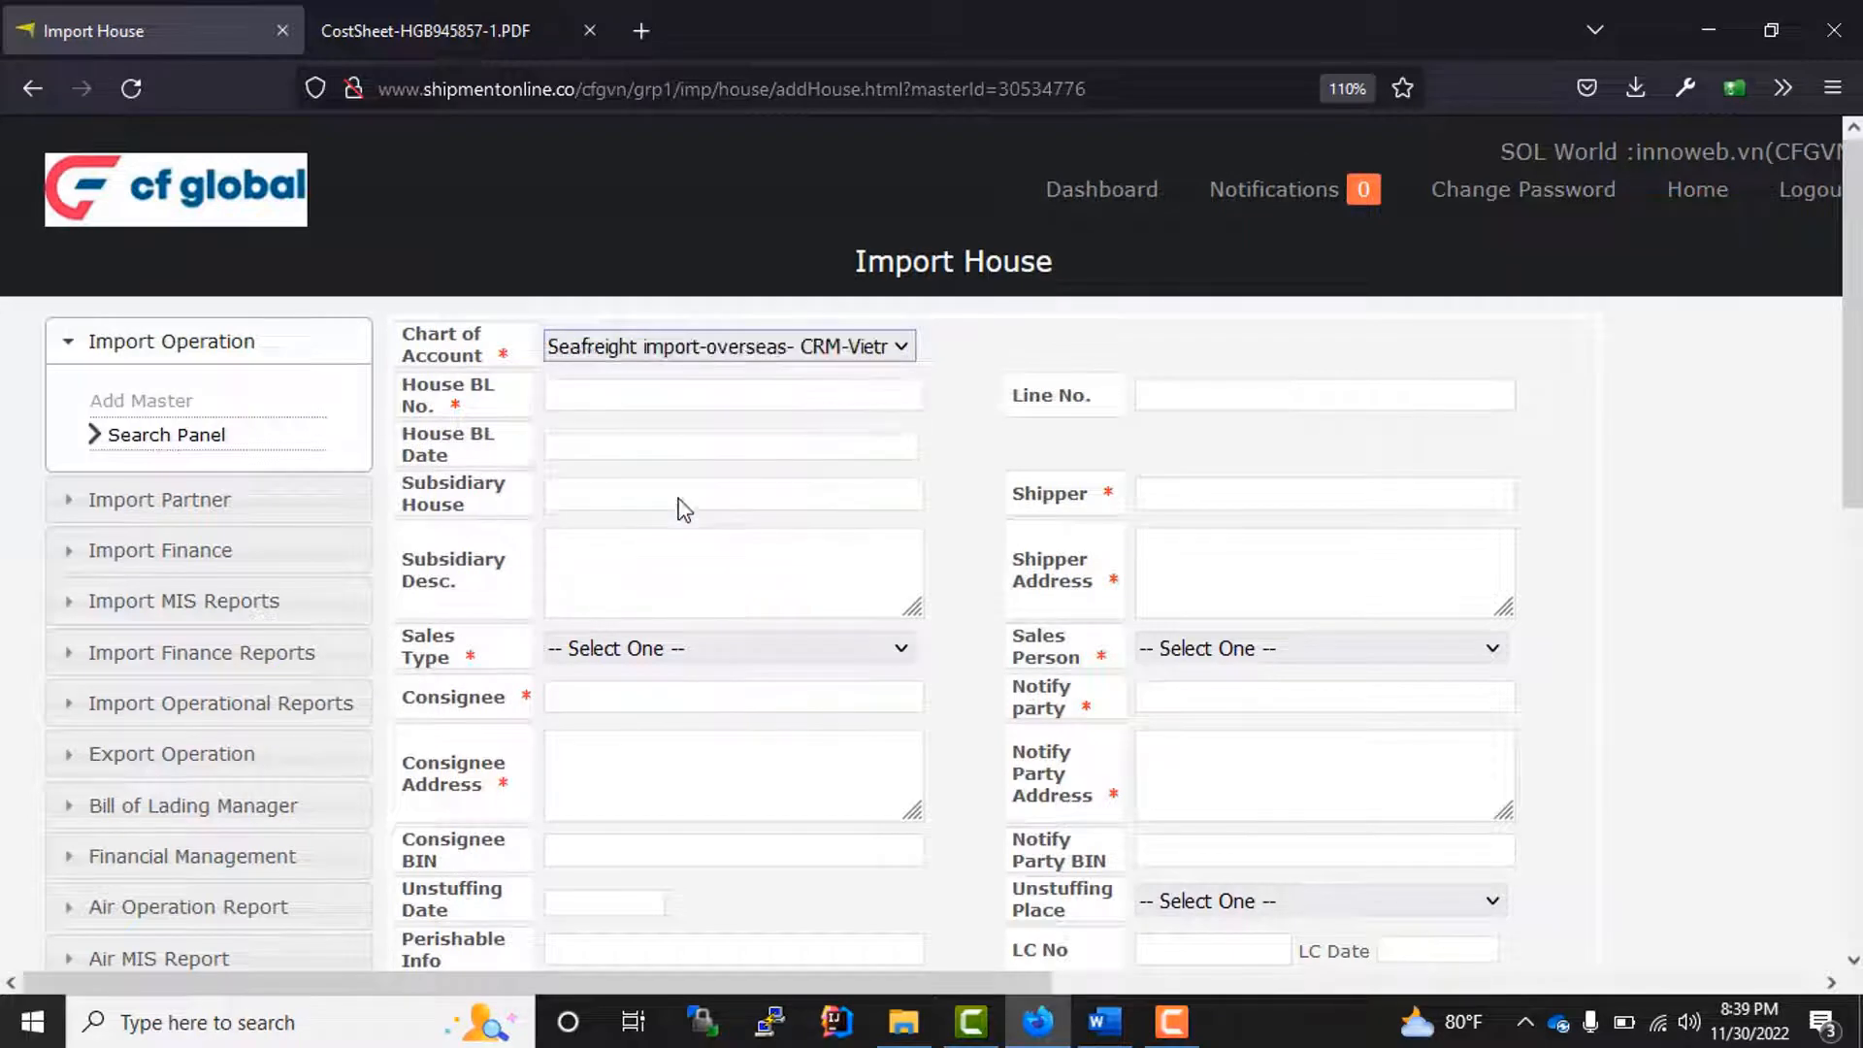
pyautogui.click(679, 395)
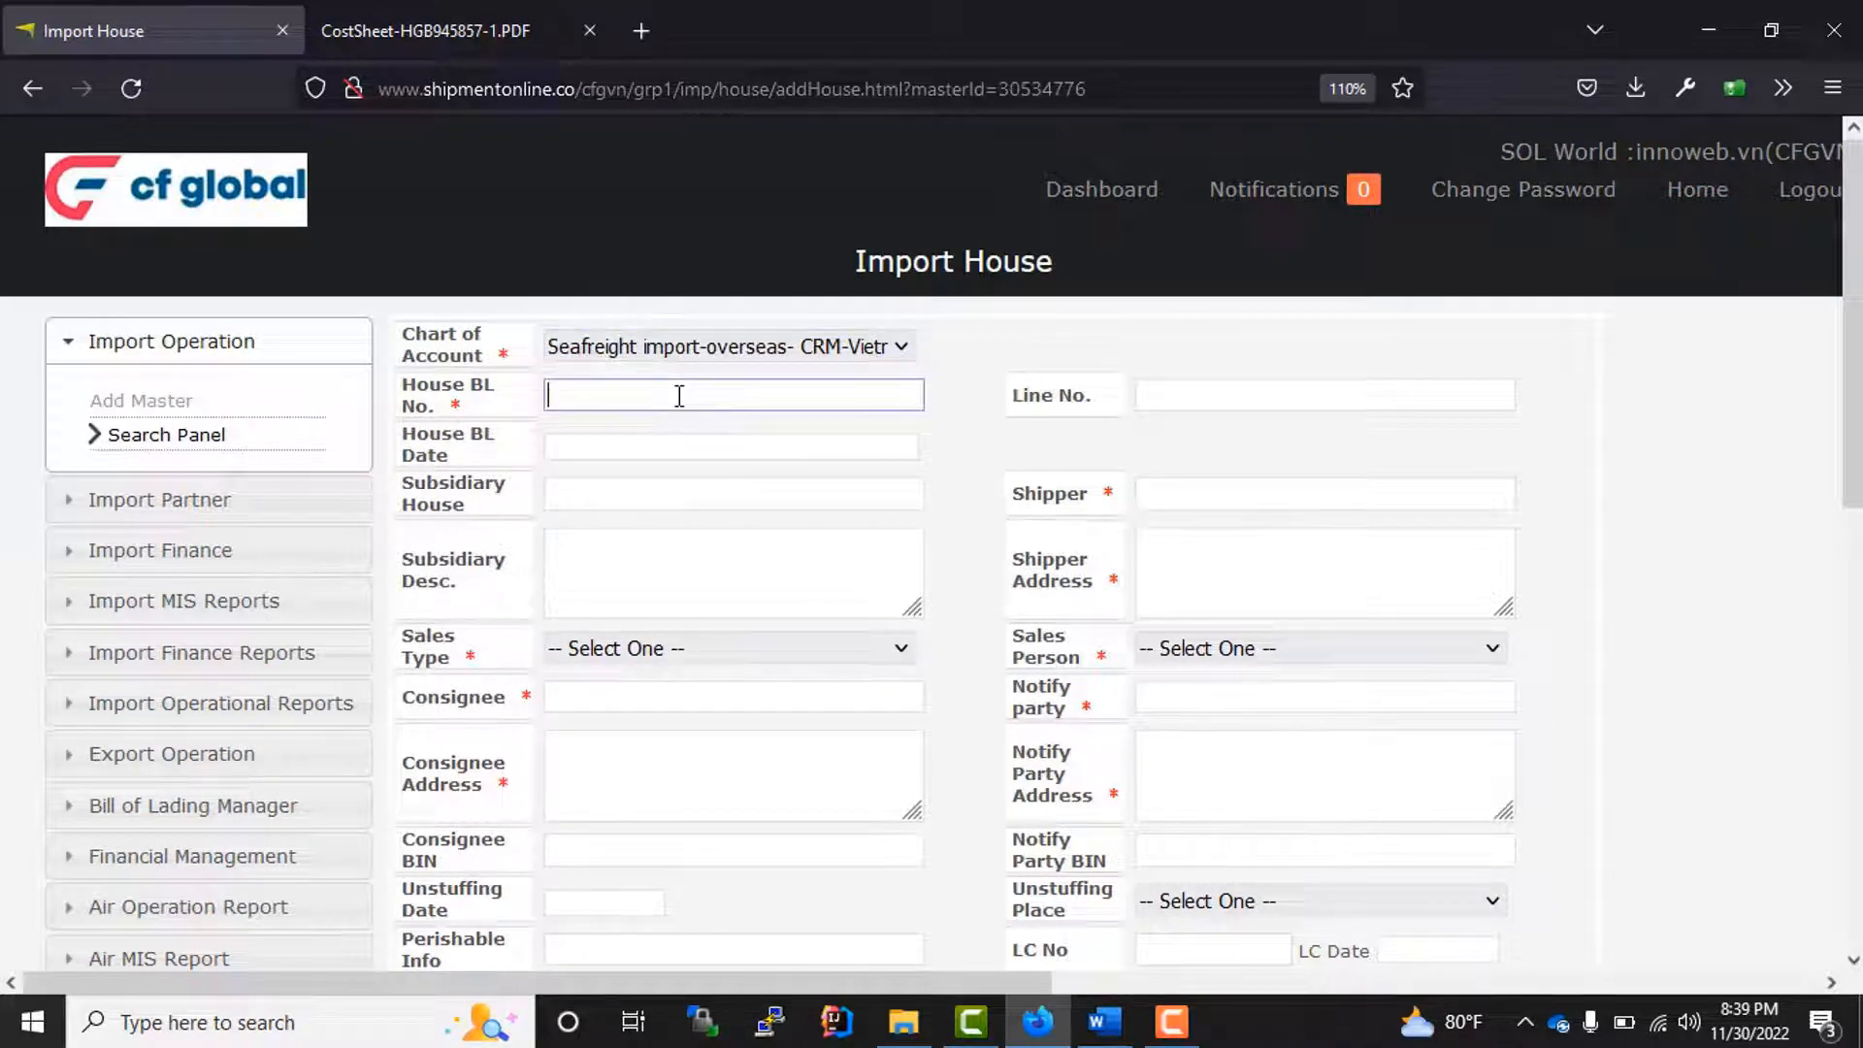
pyautogui.write('666666666')
pyautogui.click(589, 492)
pyautogui.click(1230, 409)
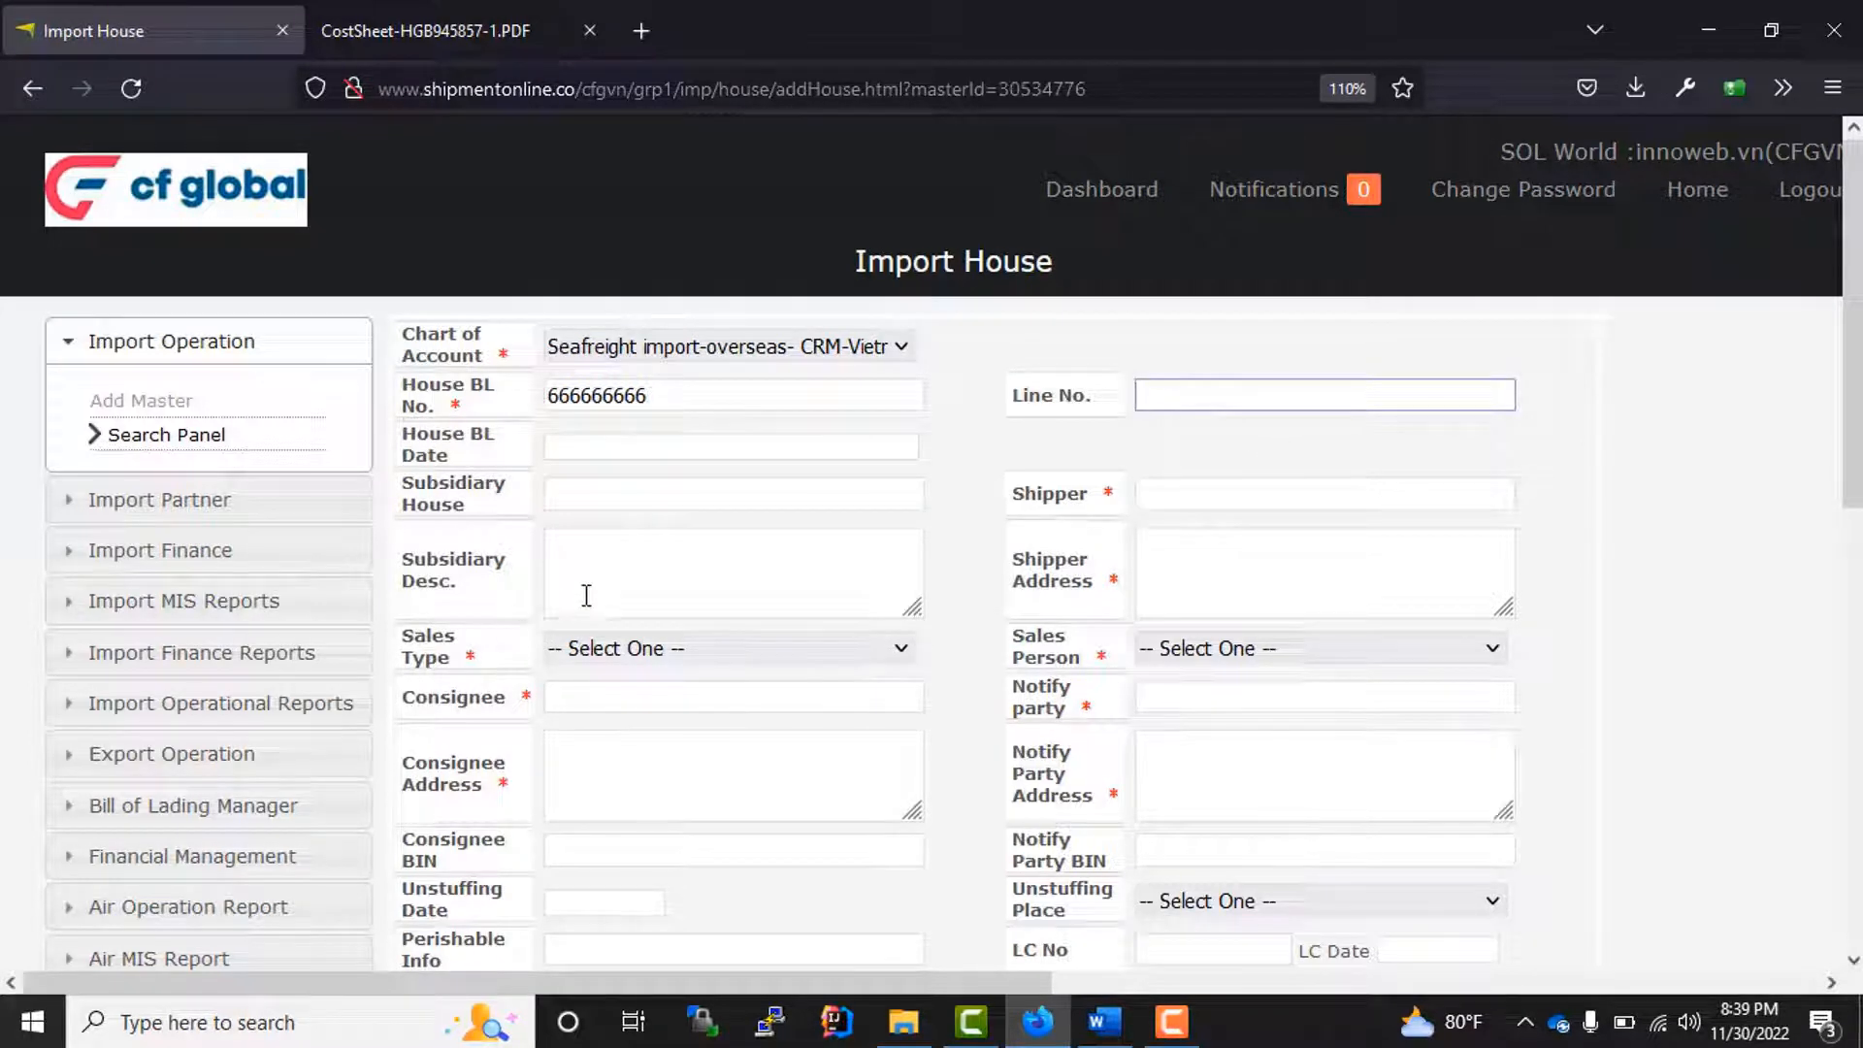
# Step: Set the house's sales type to AGENT-NOMINATION and choose the sales person
pyautogui.click(613, 548)
pyautogui.click(631, 660)
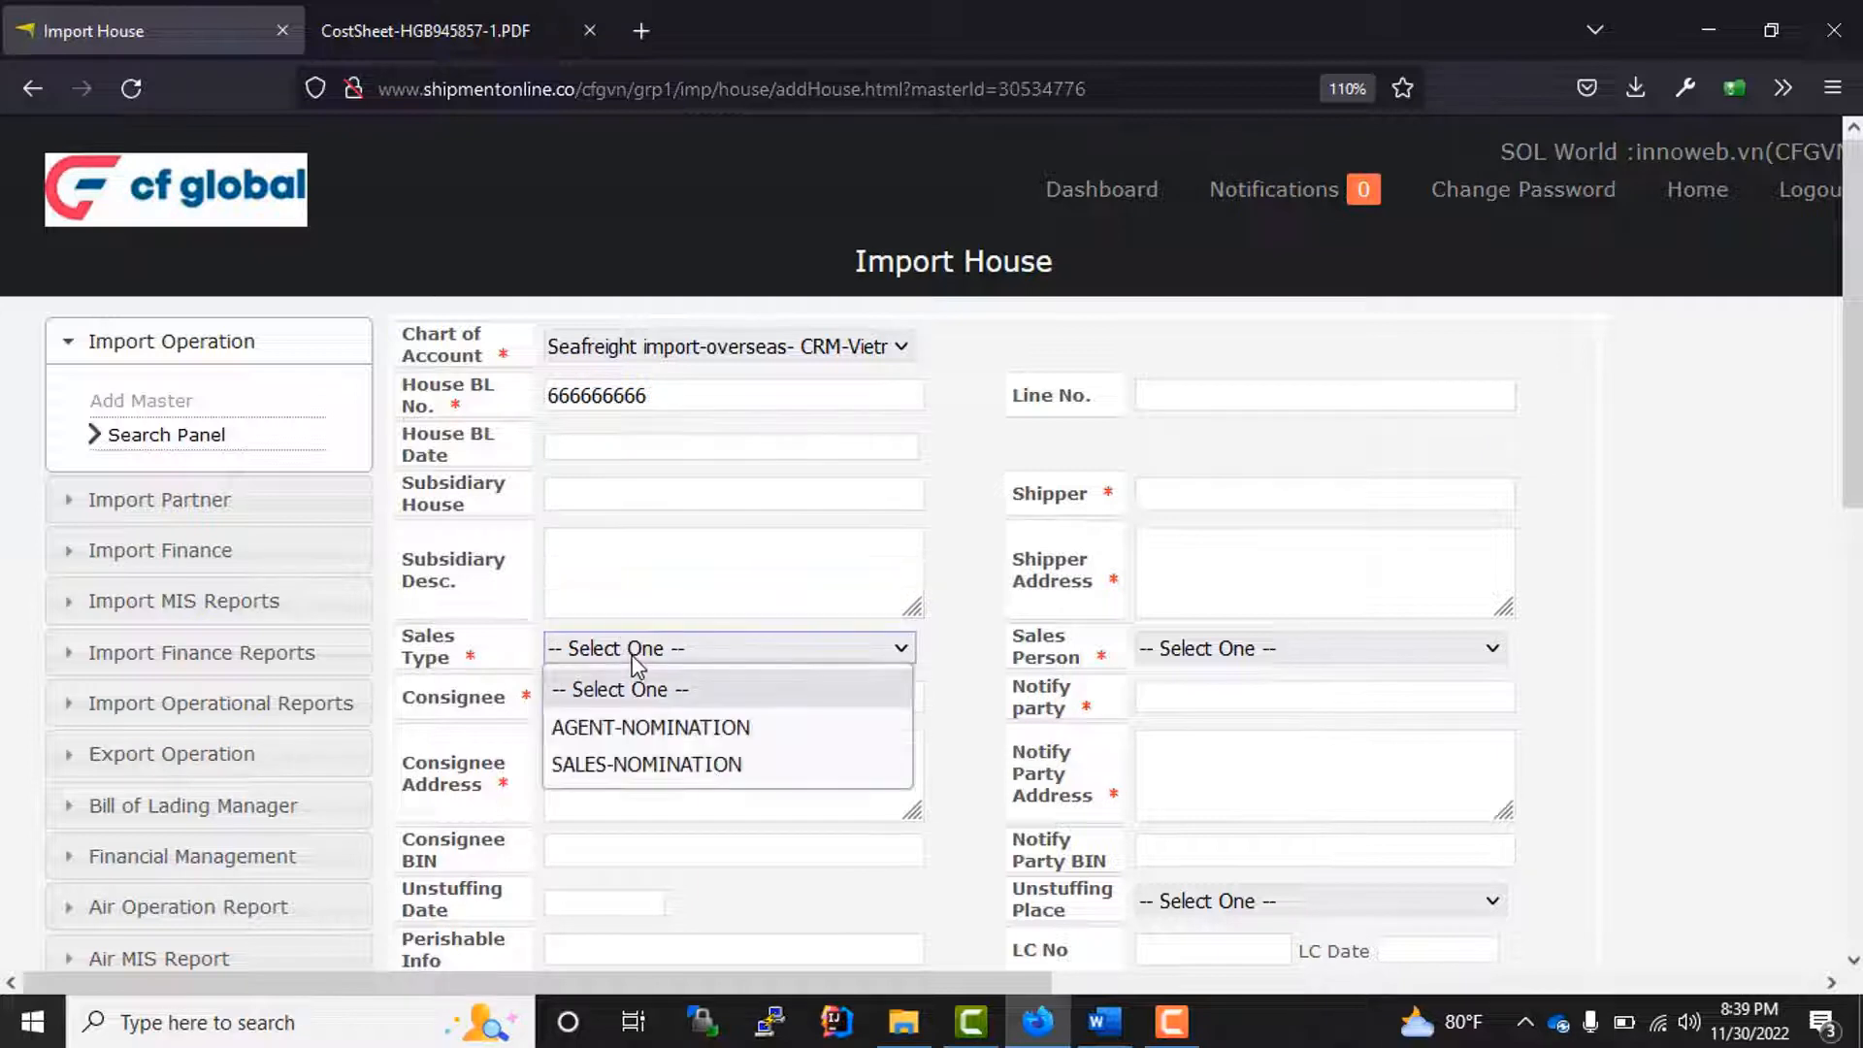
pyautogui.click(668, 730)
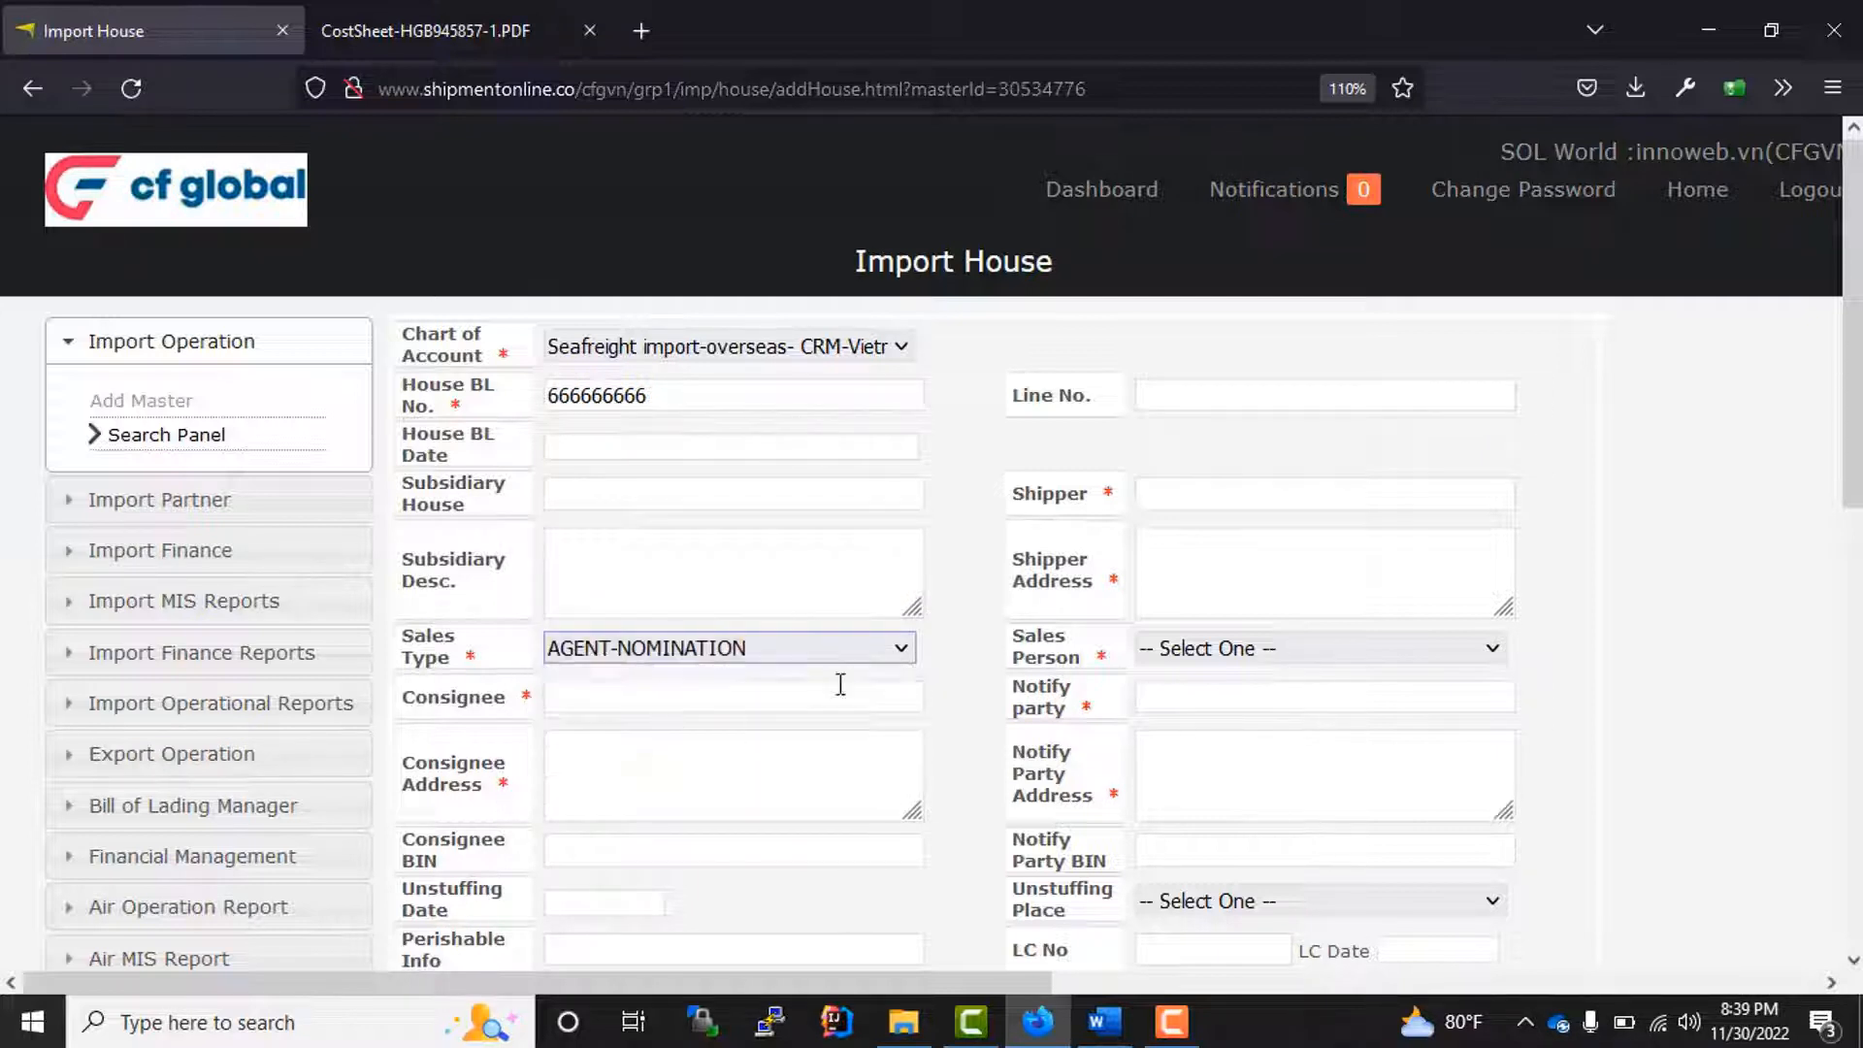
pyautogui.click(1203, 660)
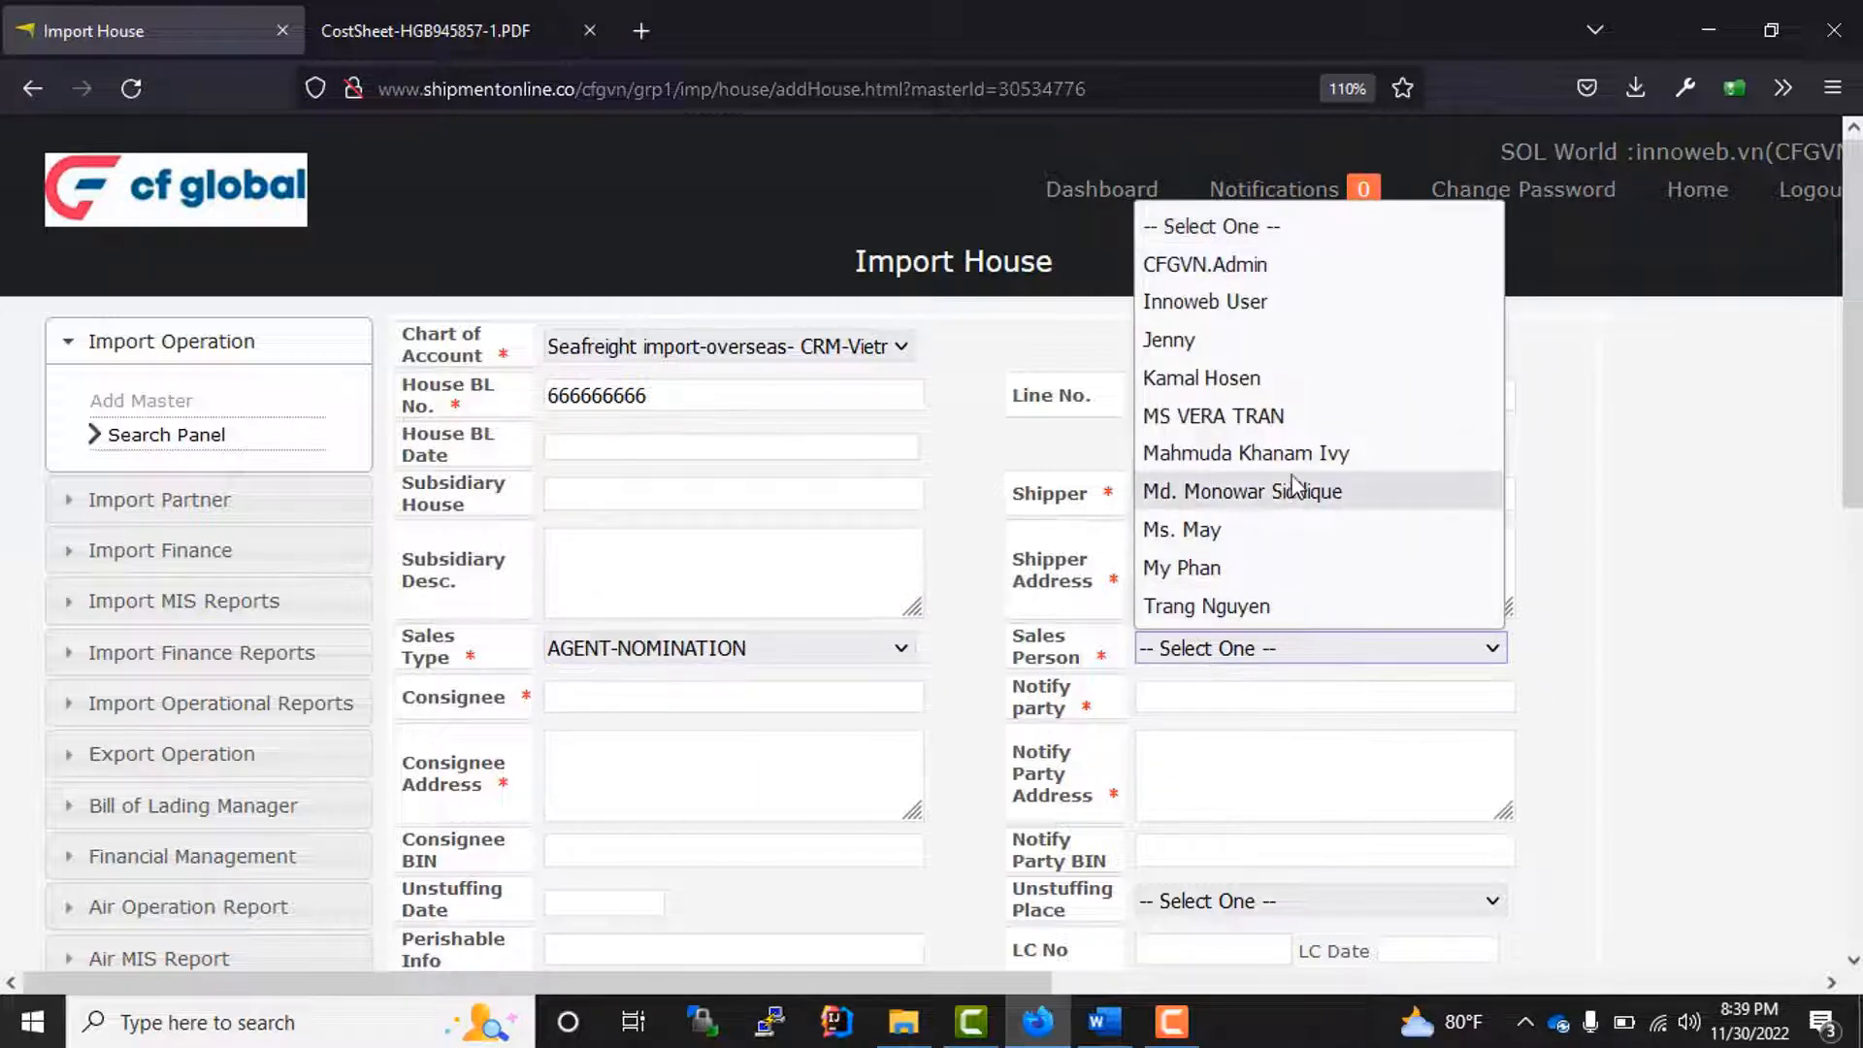
pyautogui.click(1329, 453)
# Step: Choose A.G DRESSES LTD as the consignee and A-T CONTROLS,INC as the notify party
pyautogui.click(644, 735)
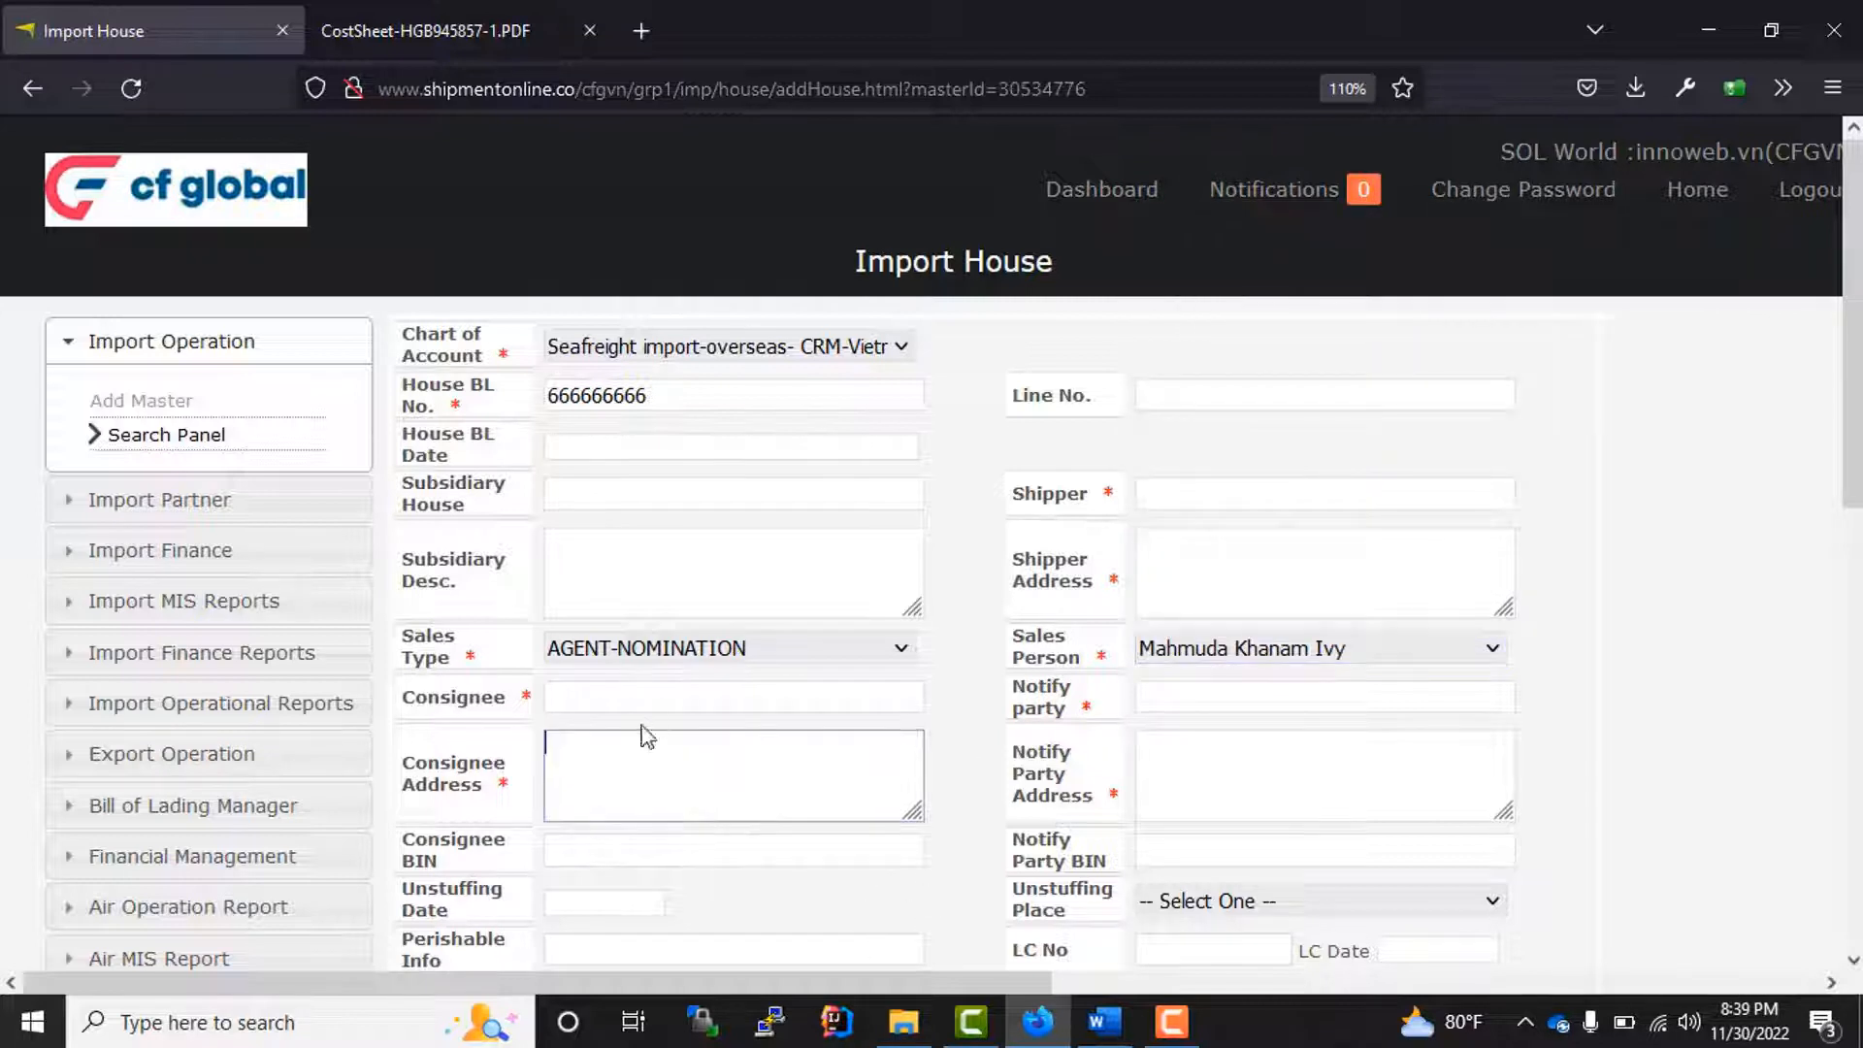
pyautogui.click(640, 700)
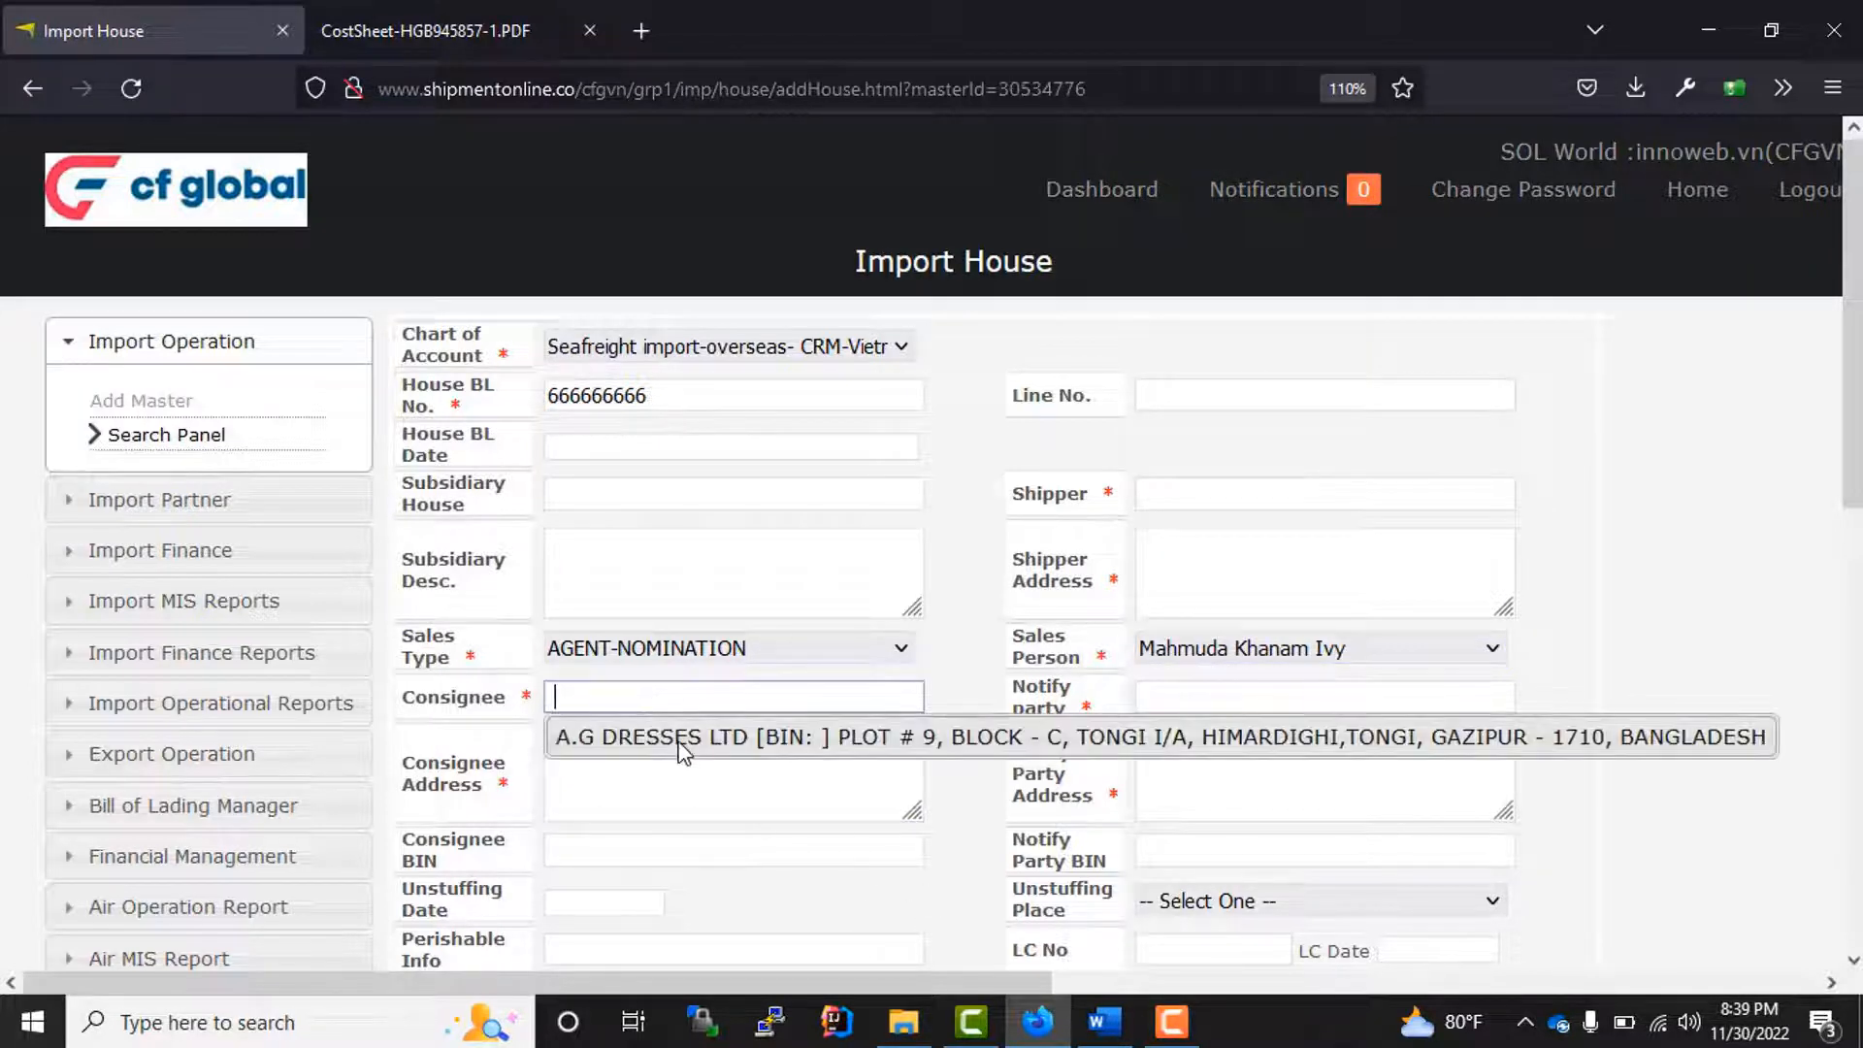
pyautogui.click(972, 733)
pyautogui.click(1155, 691)
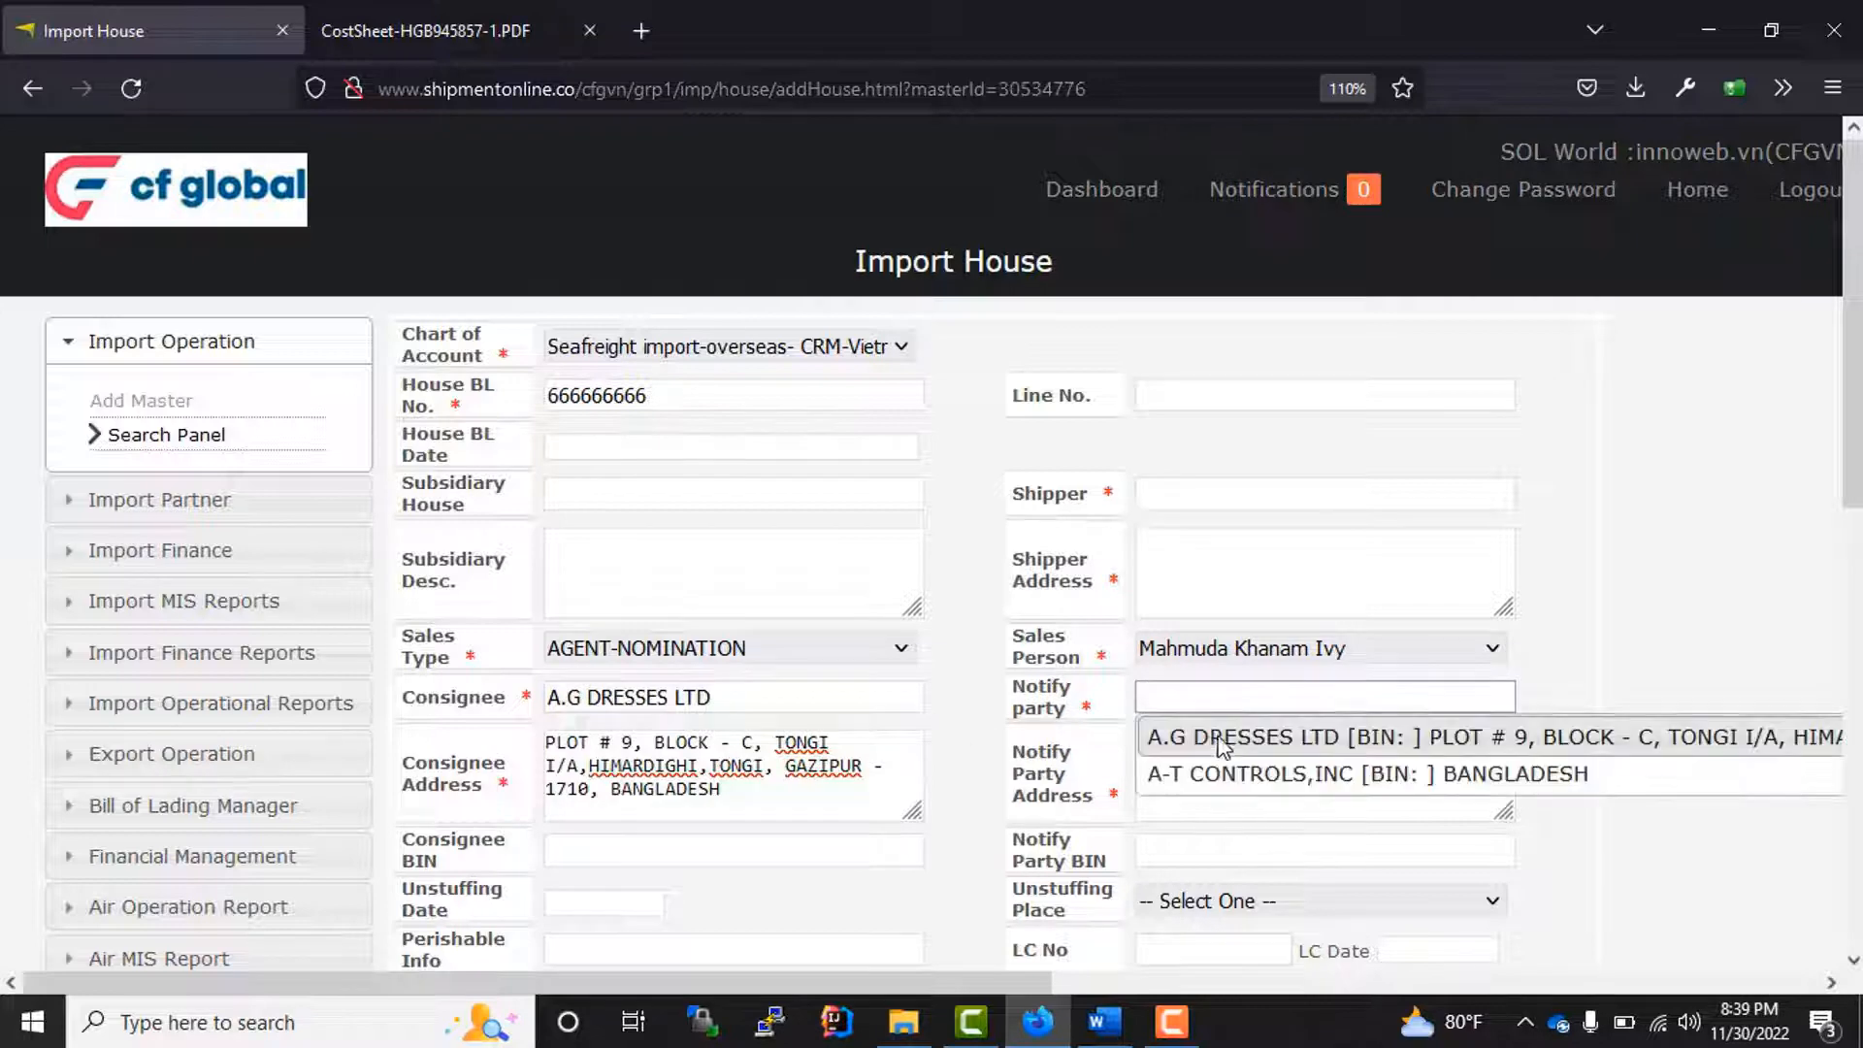
pyautogui.click(1239, 776)
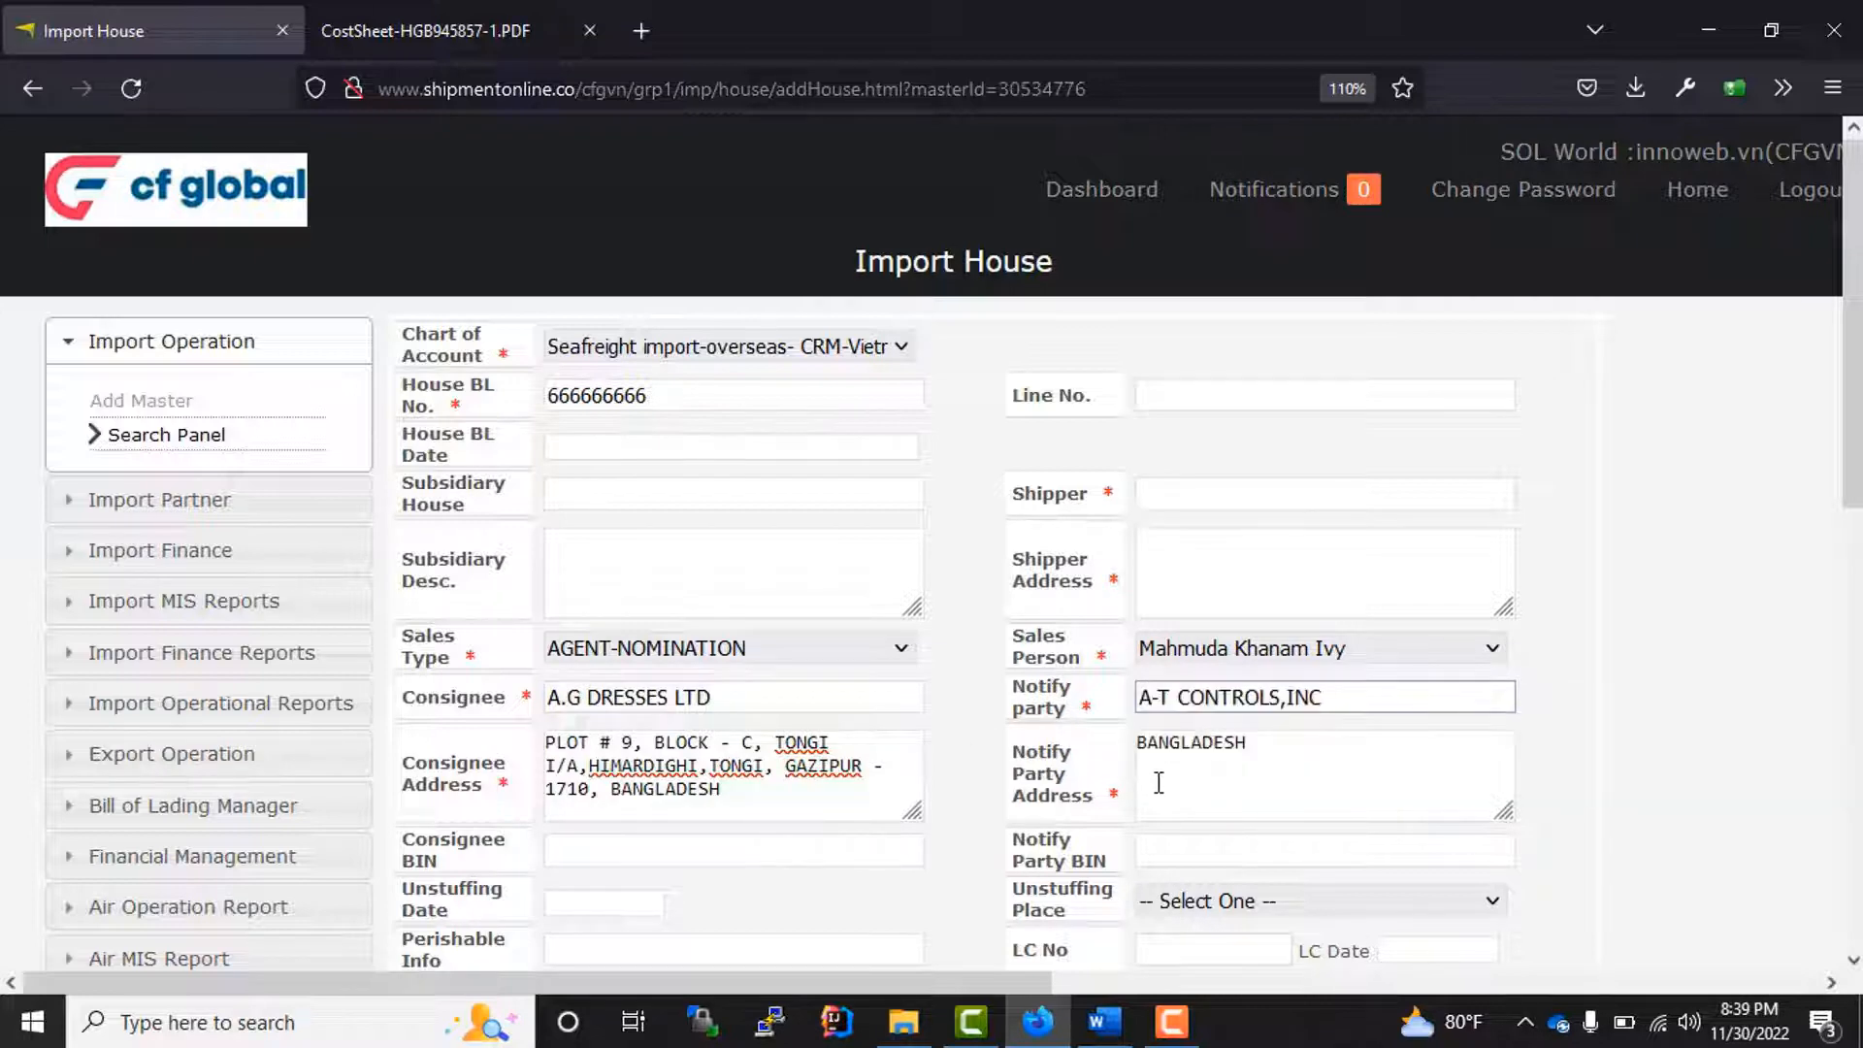
# Step: Fill in Marks & Nos with "MARKS & NOS" and Description Of Goods with "DESCRIPTION OF GOODS", copying the field labels
pyautogui.scroll(-2, 802, 822)
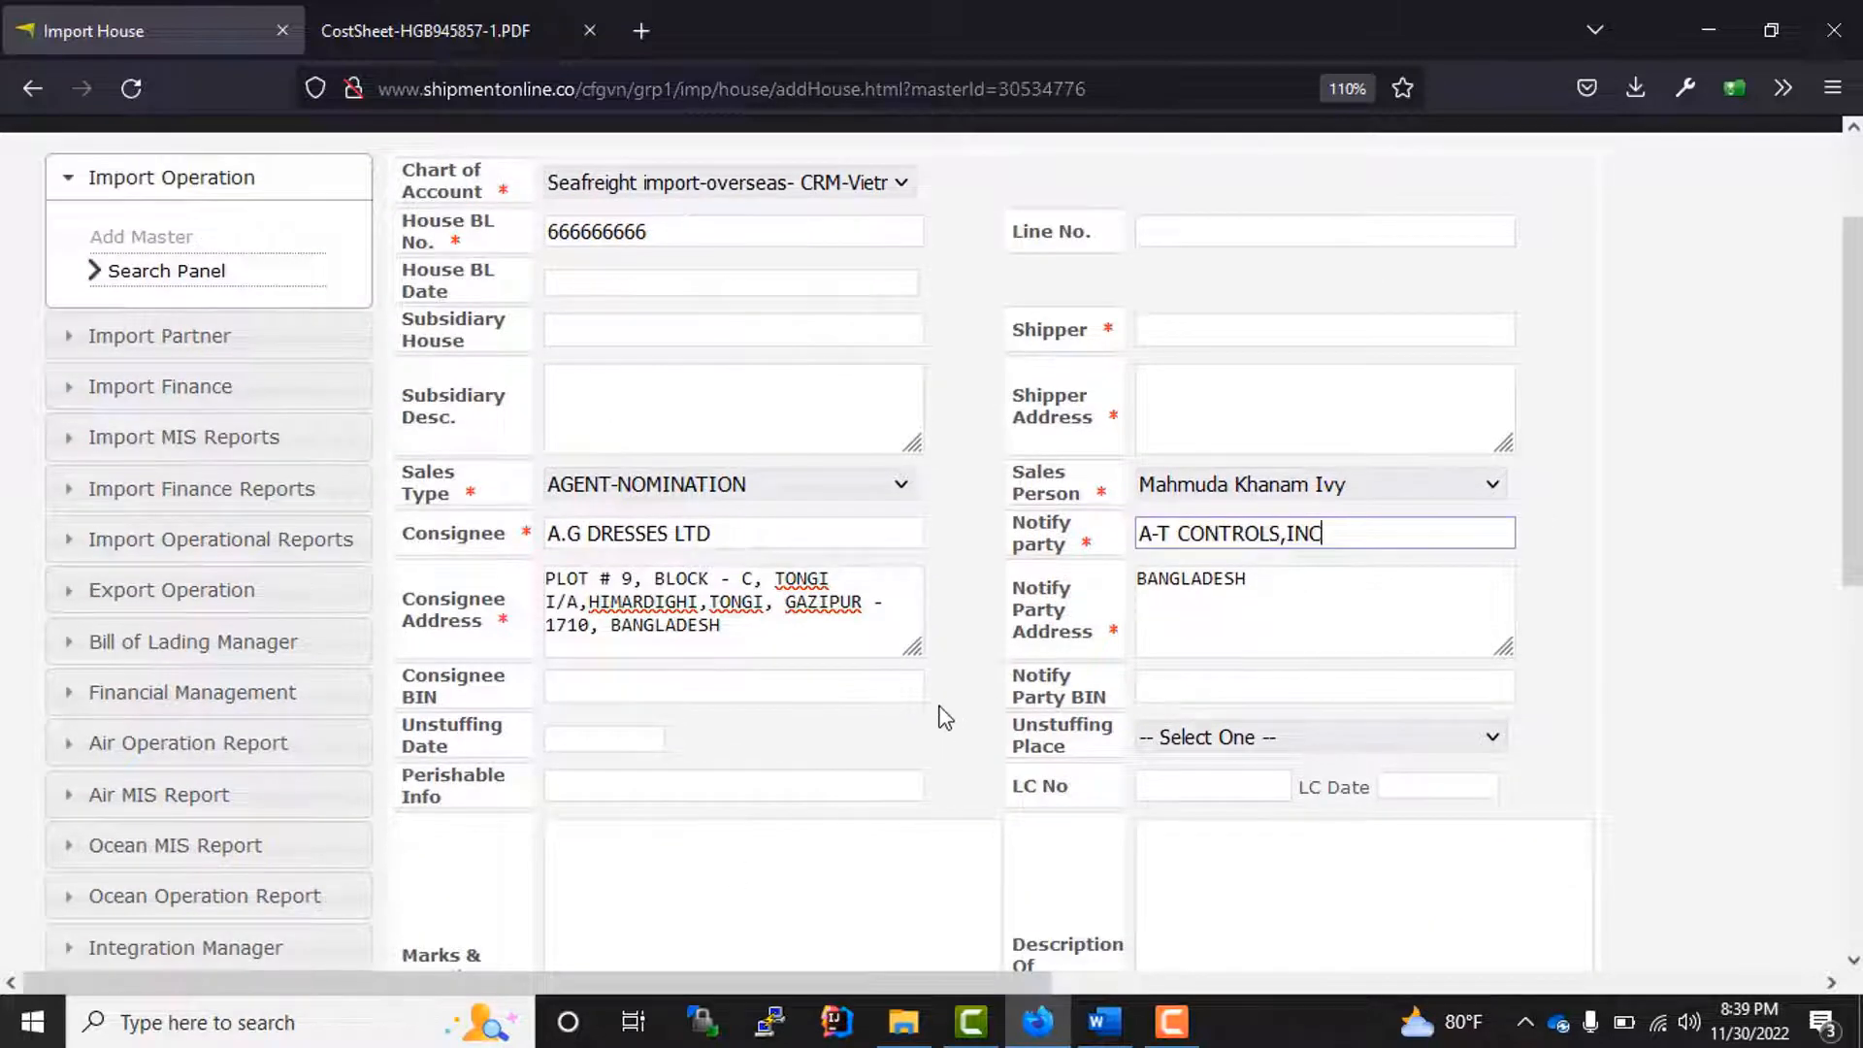
pyautogui.scroll(-2, 931, 704)
pyautogui.click(652, 521)
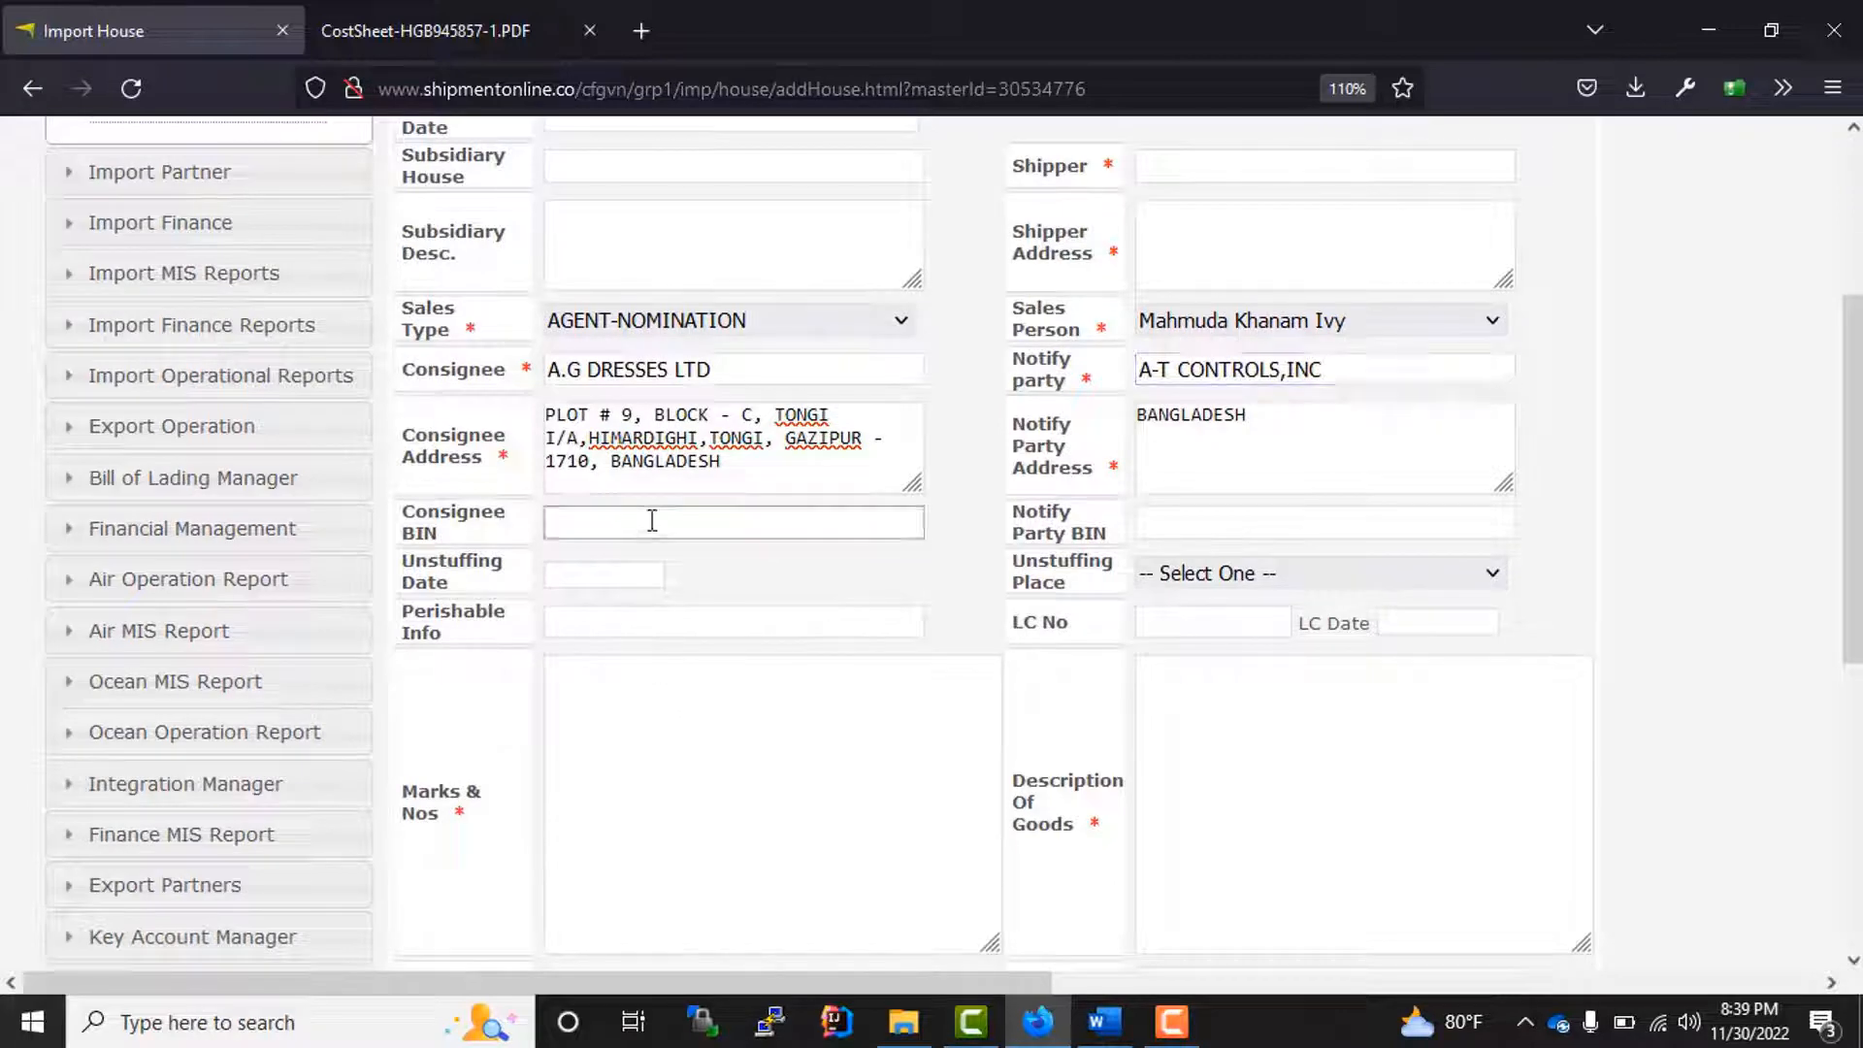
pyautogui.click(613, 631)
pyautogui.scroll(-3, 678, 791)
pyautogui.scroll(2, 530, 709)
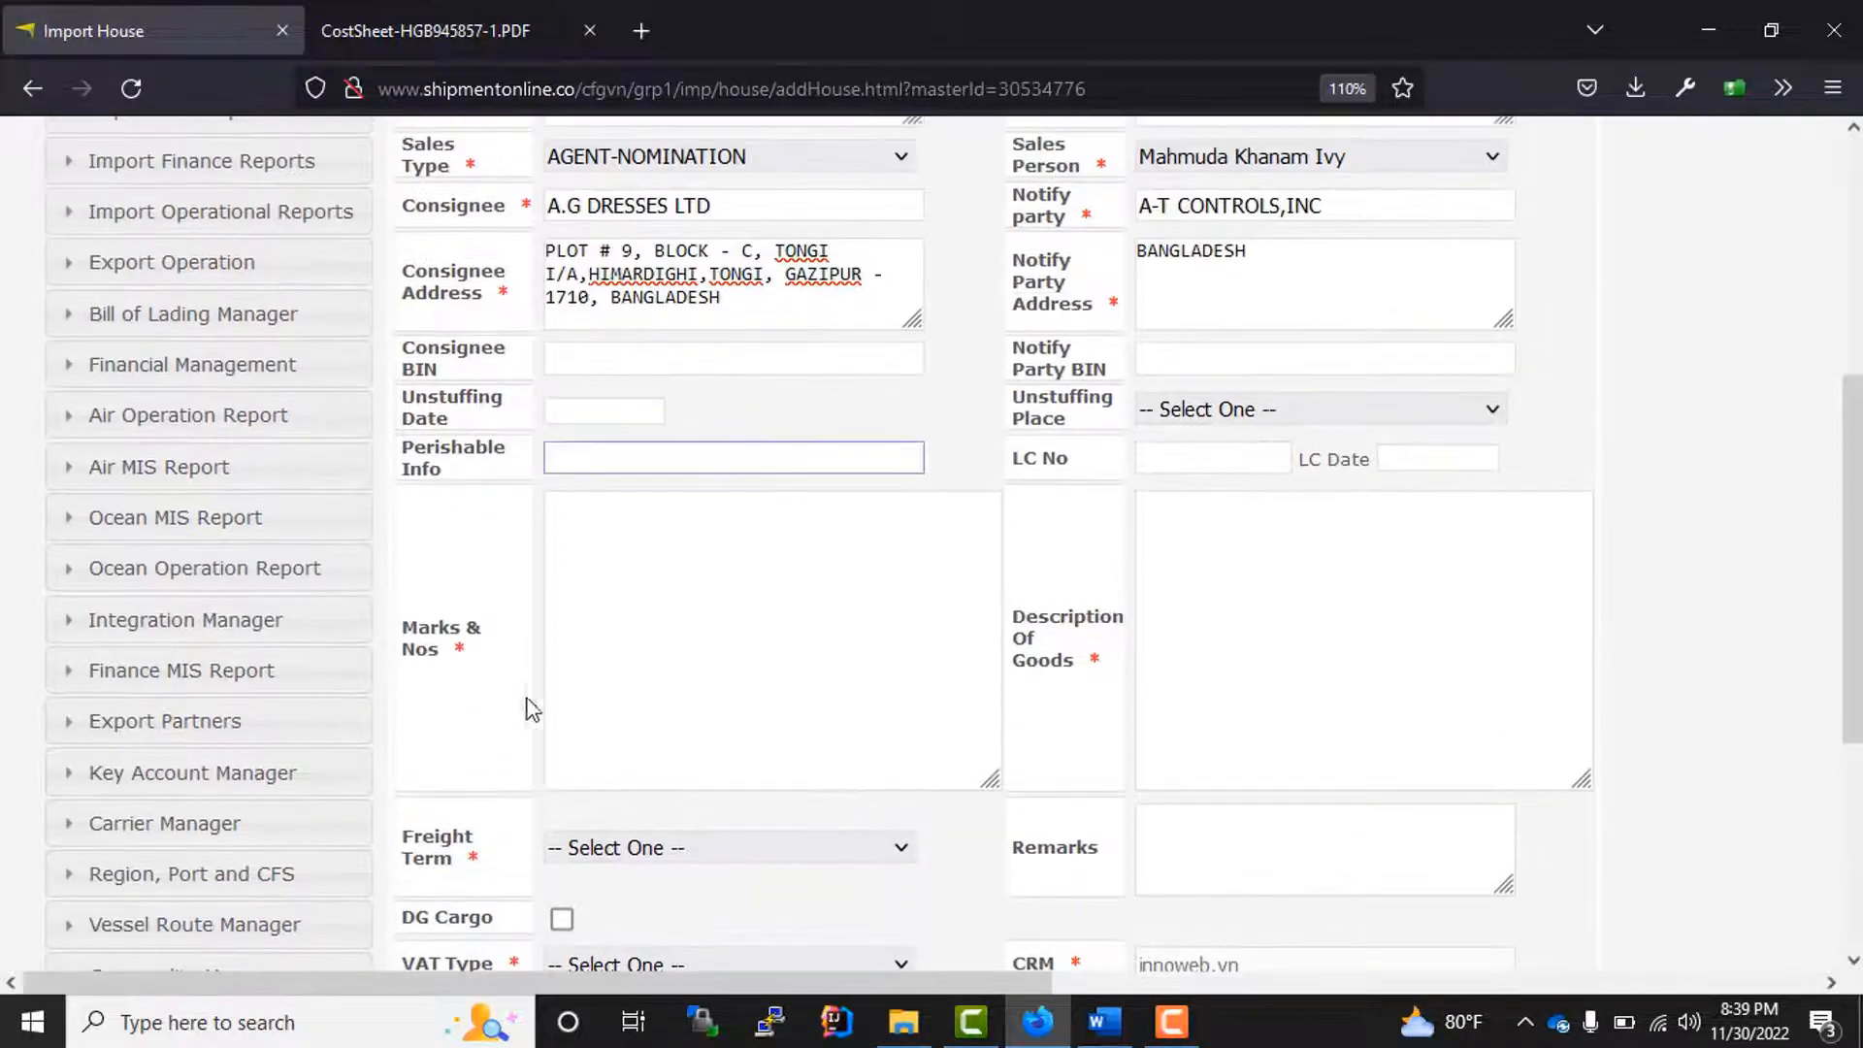
pyautogui.moveTo(441, 652); pyautogui.dragTo(408, 646)
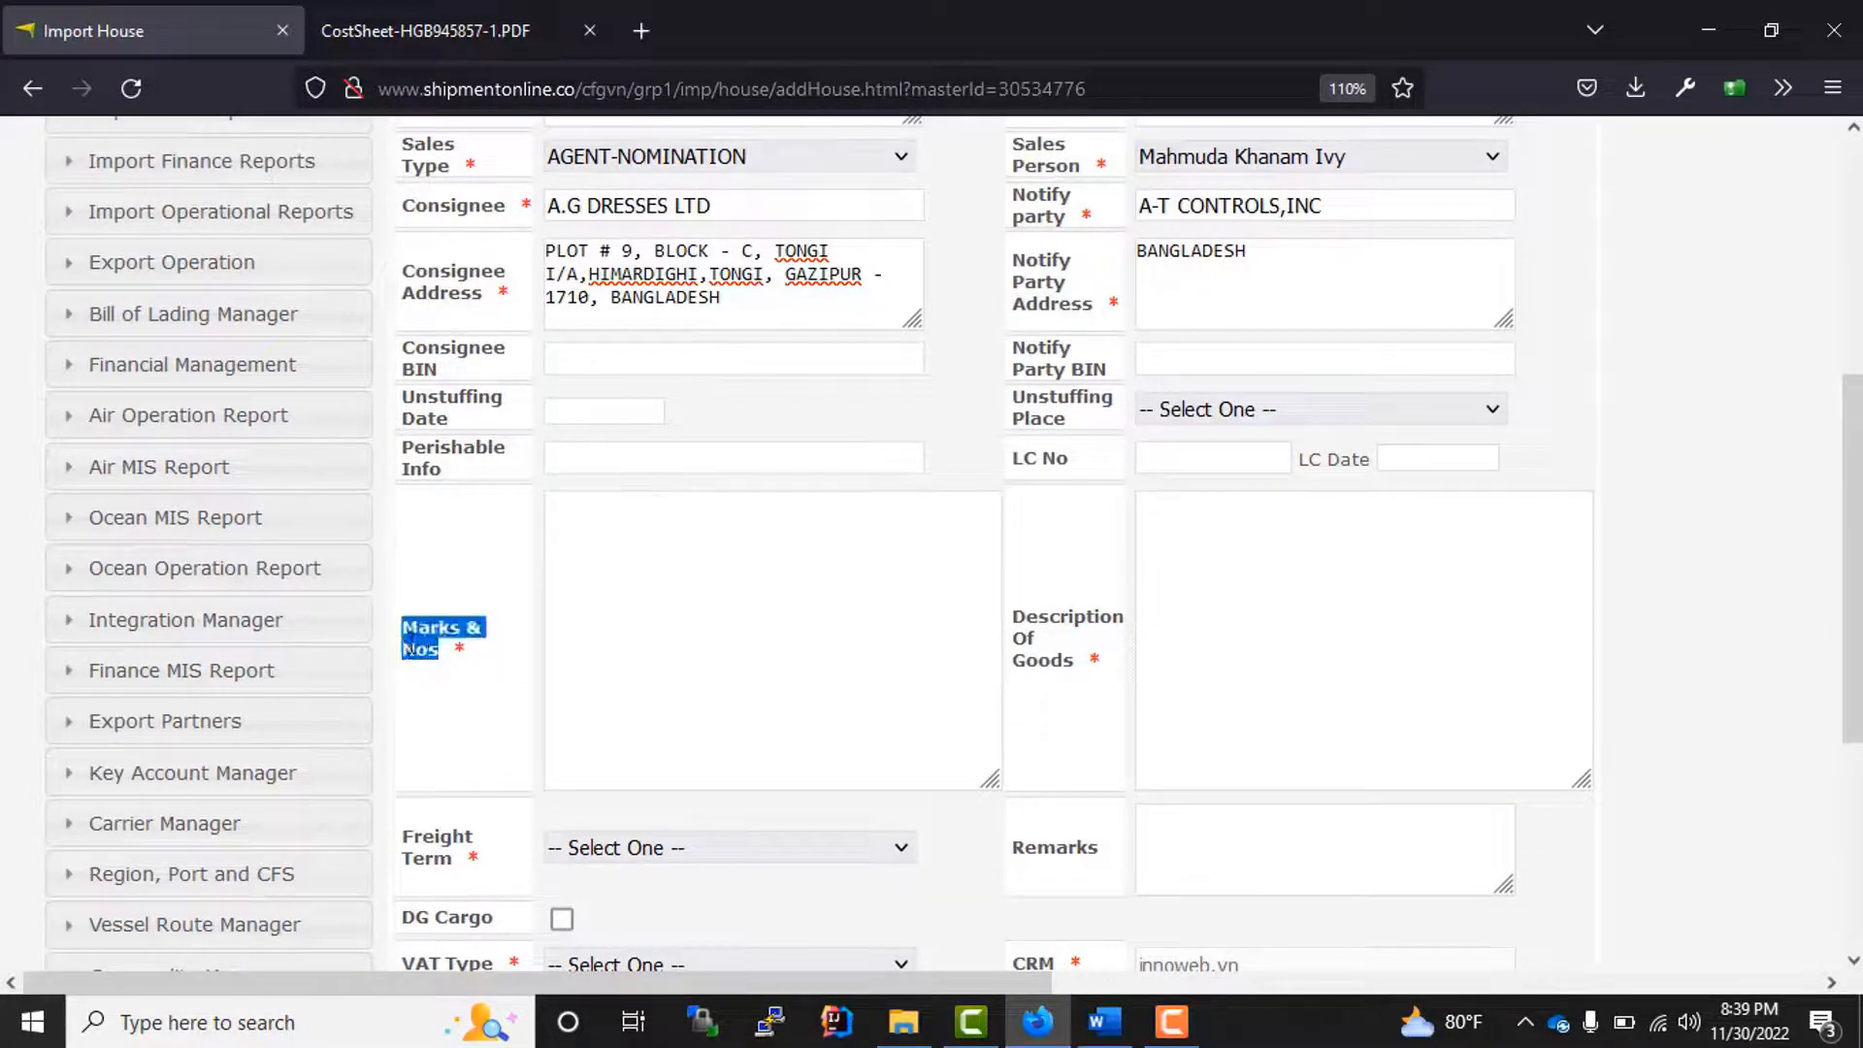
pyautogui.click(657, 658)
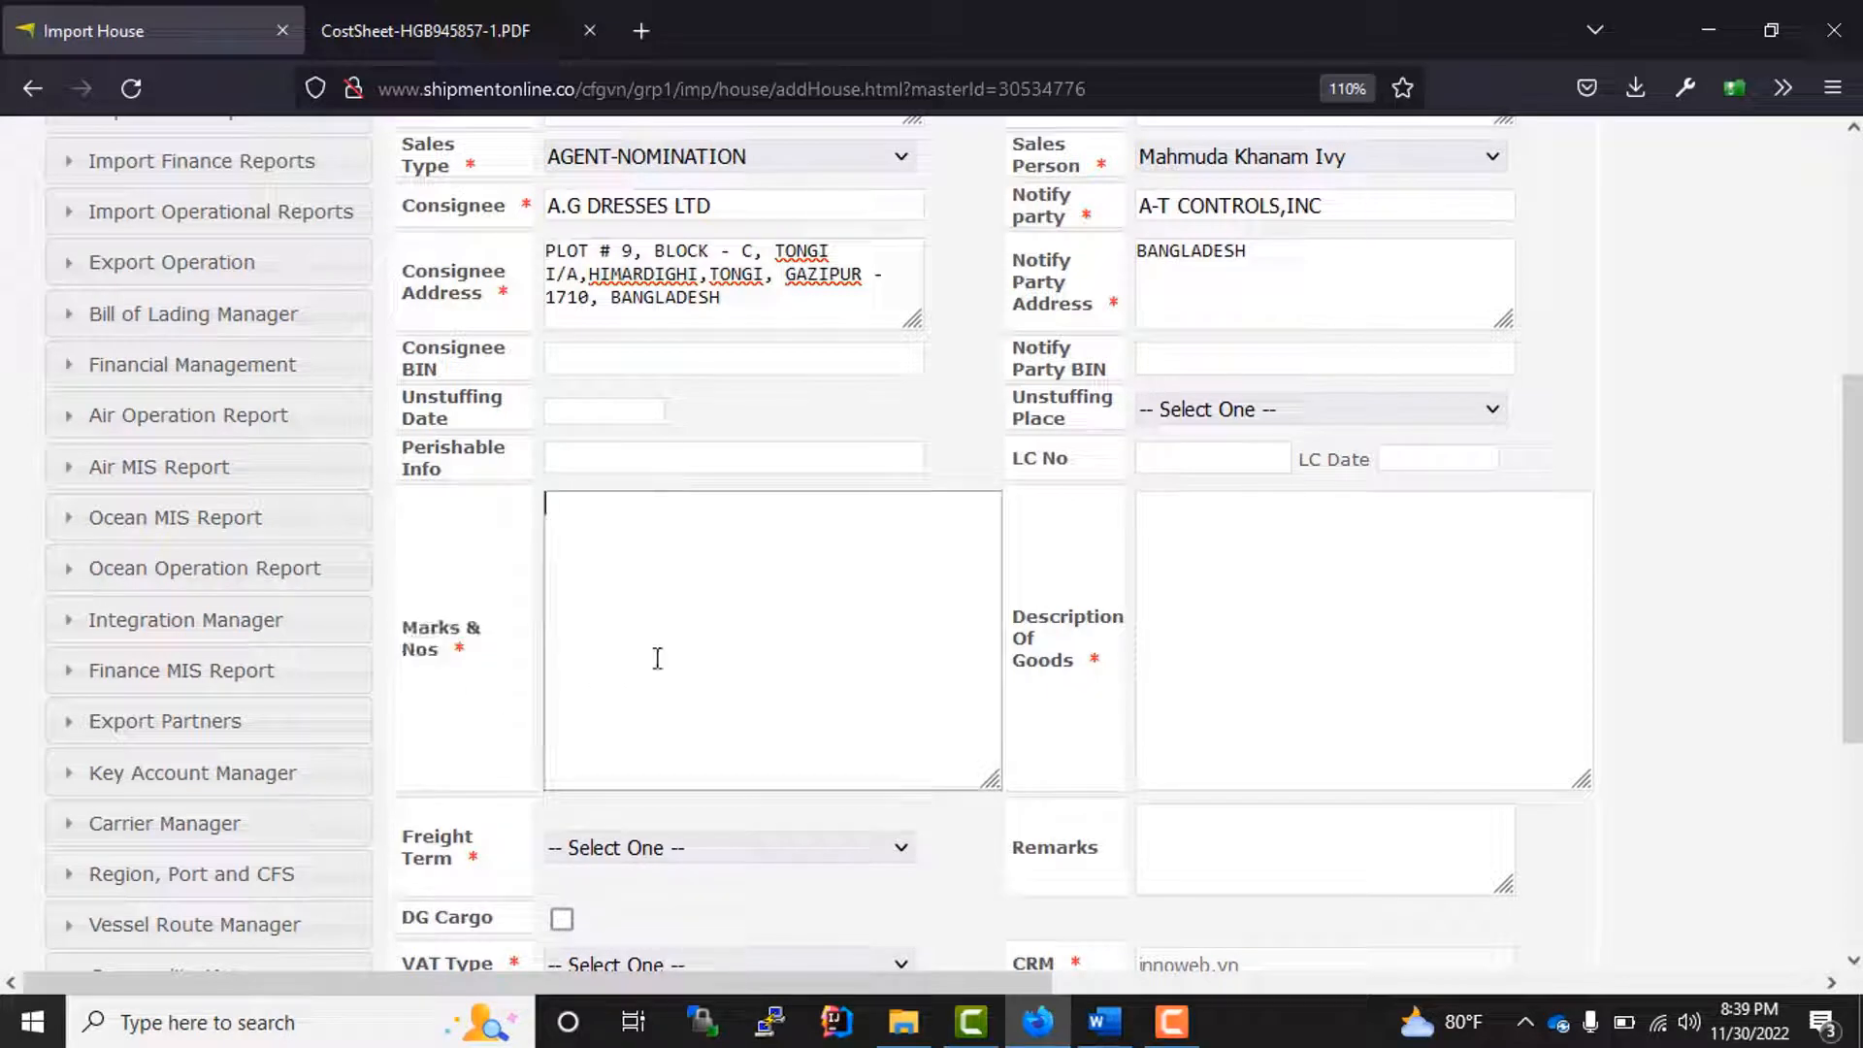
pyautogui.write('MARKS & NOS')
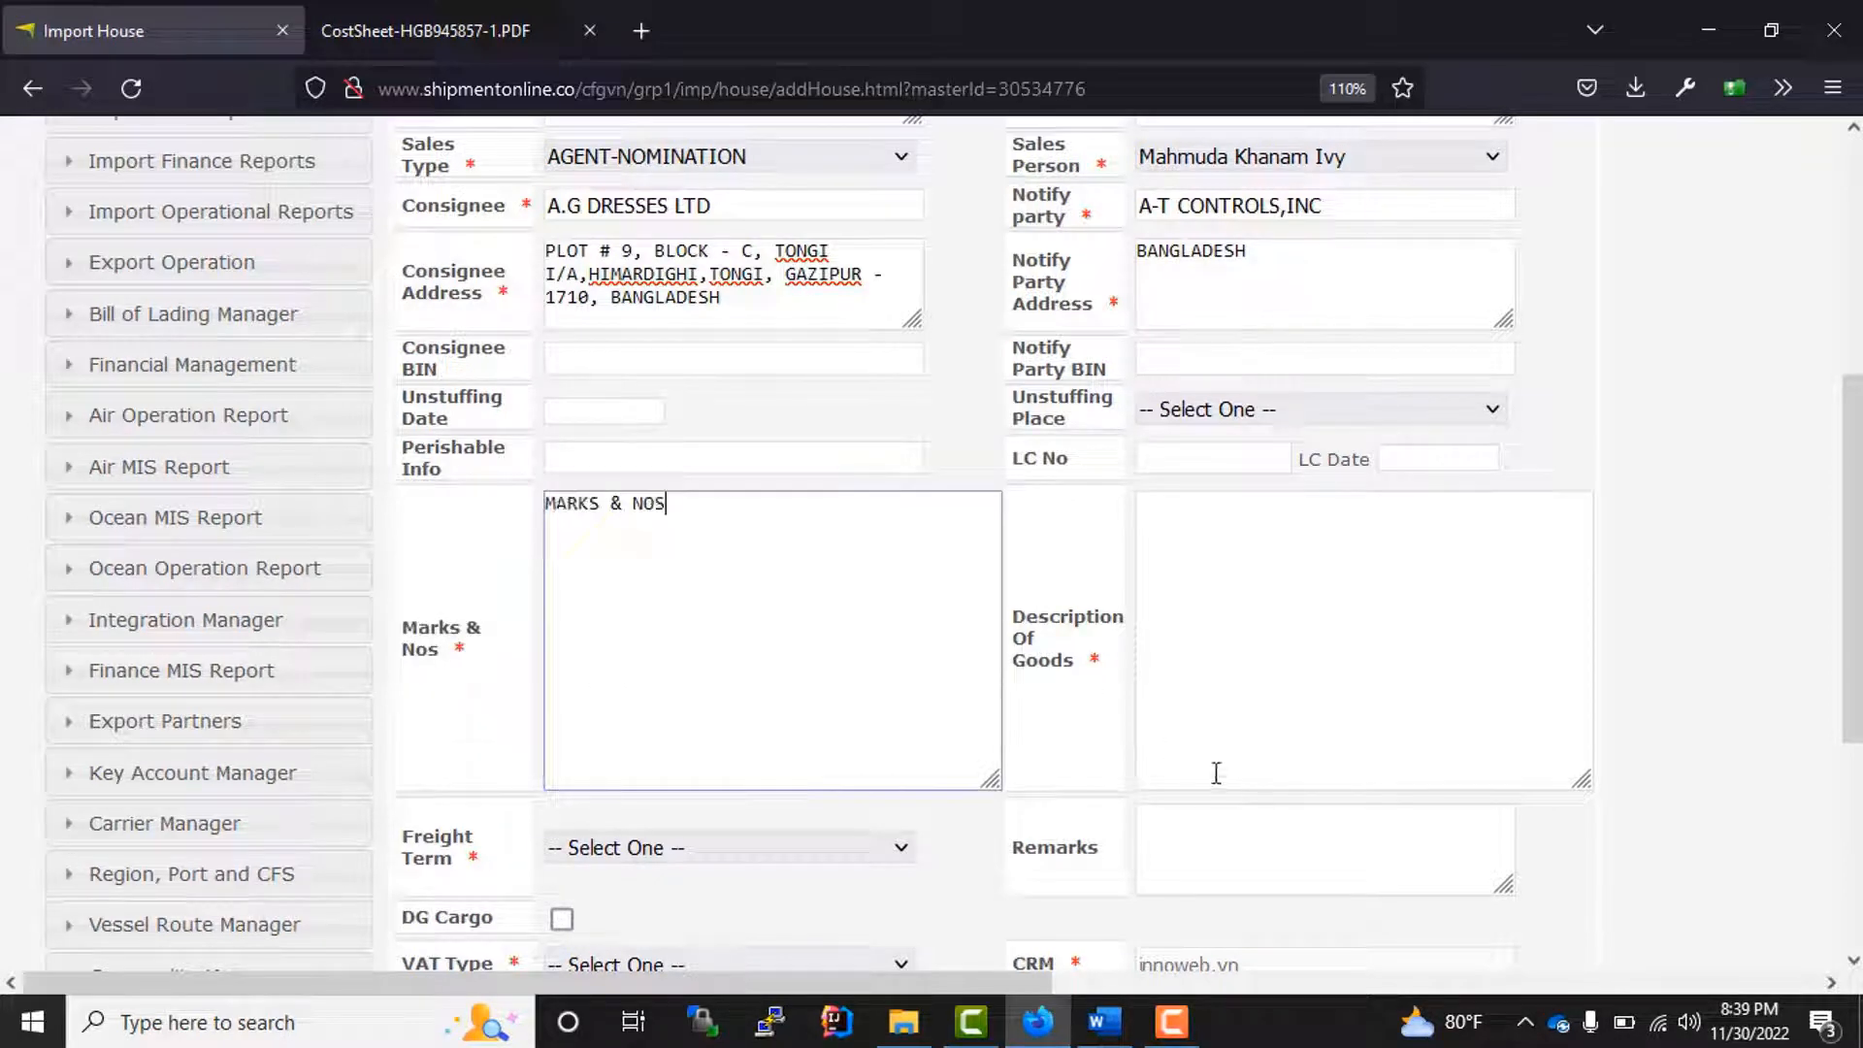
pyautogui.moveTo(1086, 675); pyautogui.dragTo(1043, 691)
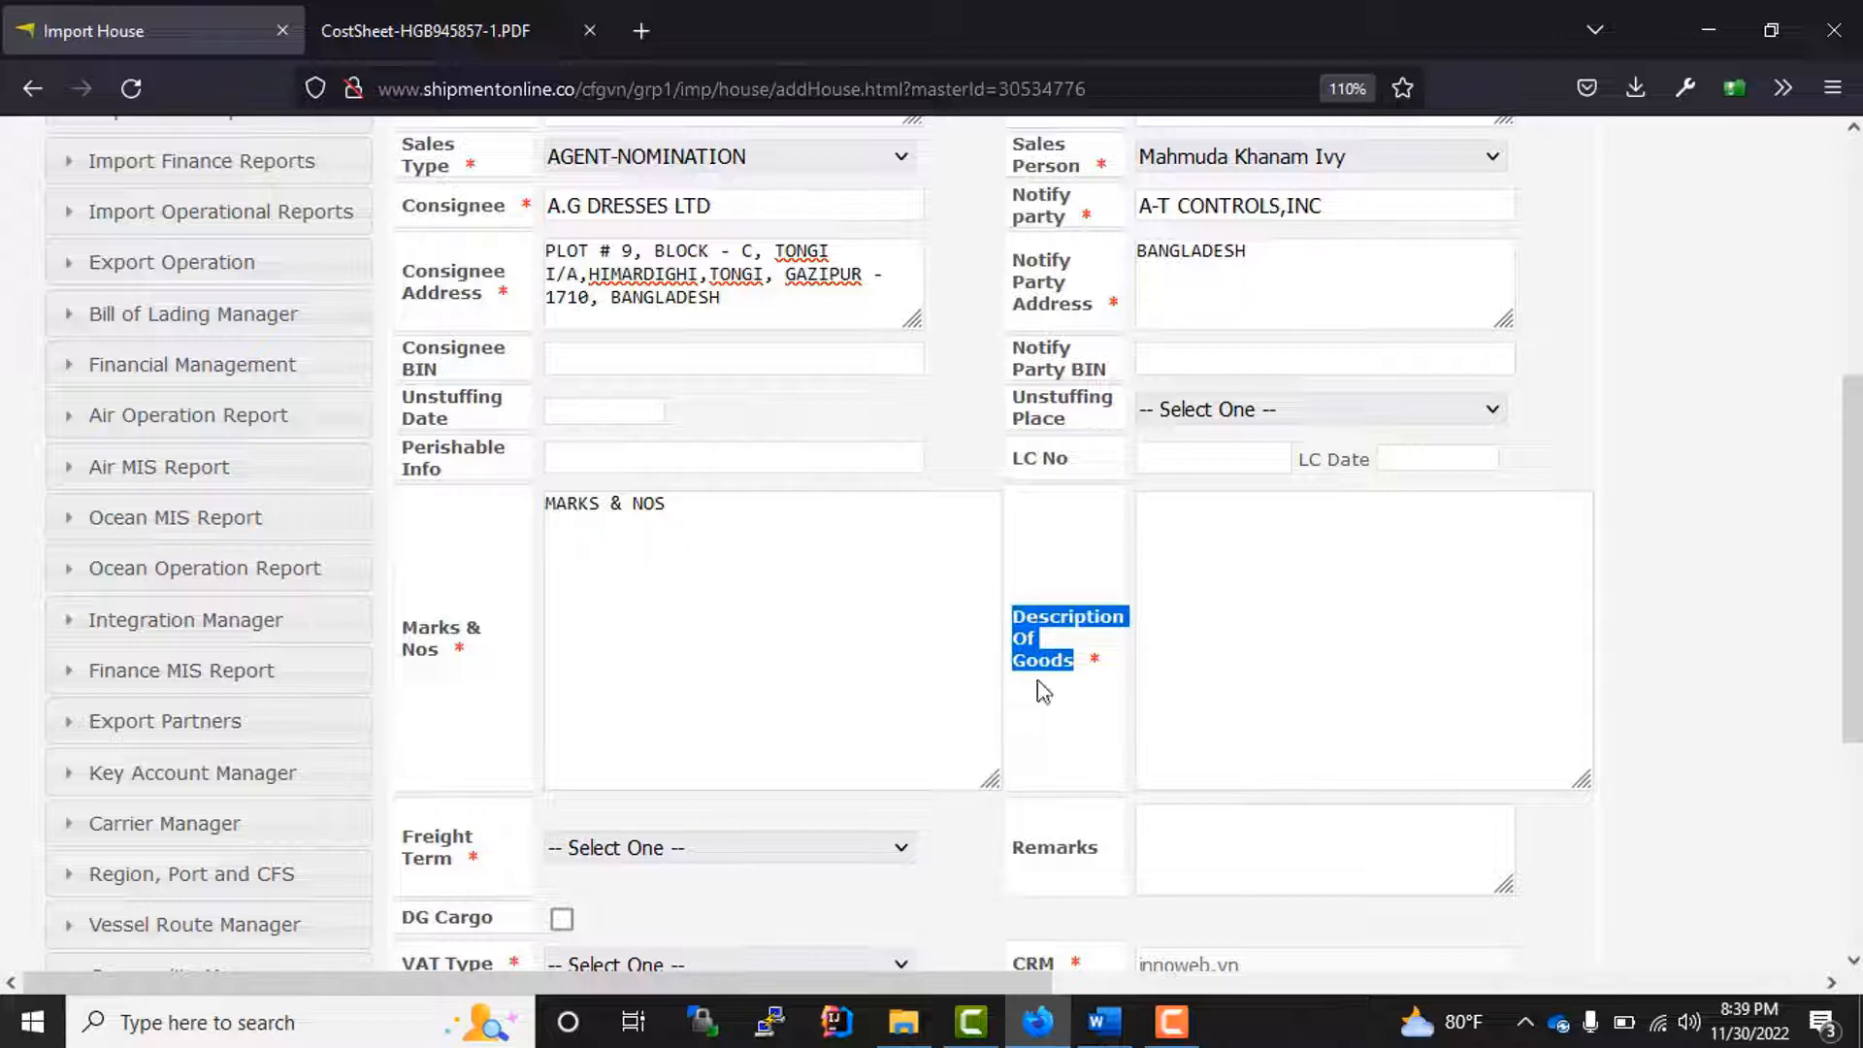
pyautogui.click(1256, 645)
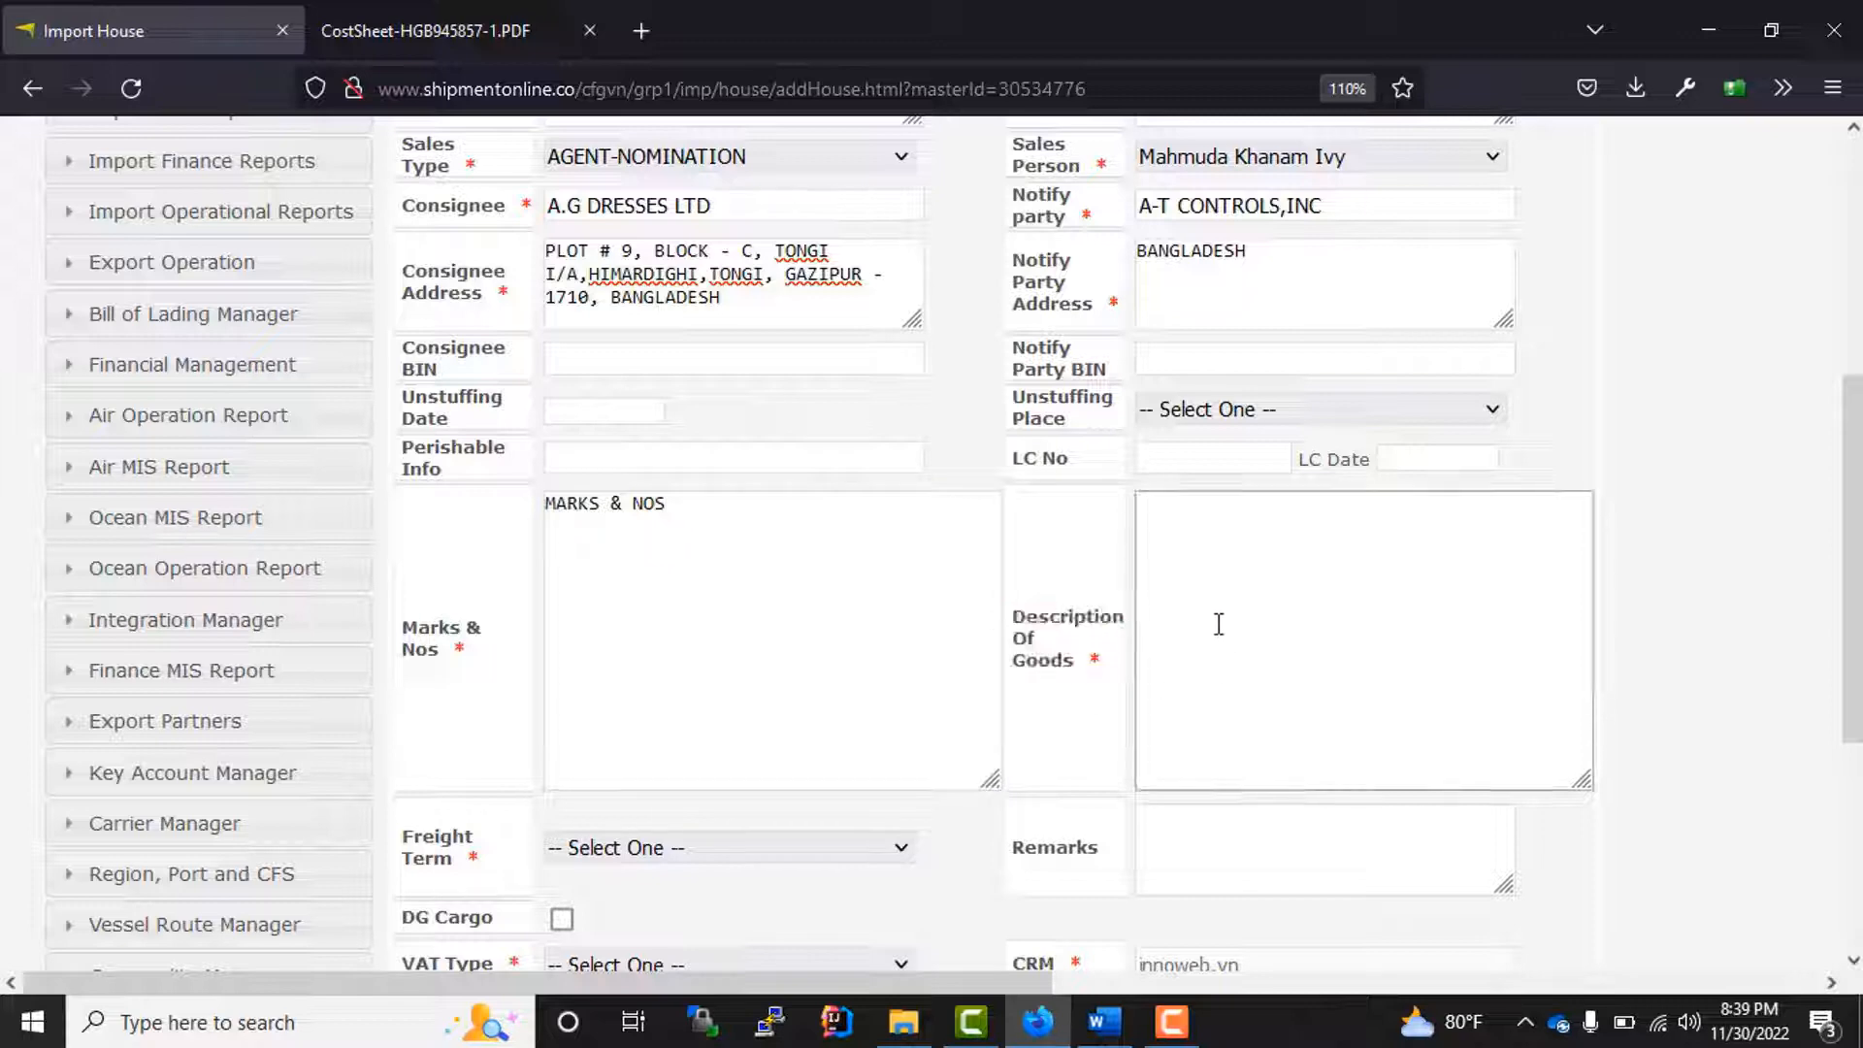
pyautogui.write('DESCRIPTION OF GOODS')
# Step: Set the house's freight term to CIF and its VAT type to Non-VATable
pyautogui.scroll(-3, 857, 571)
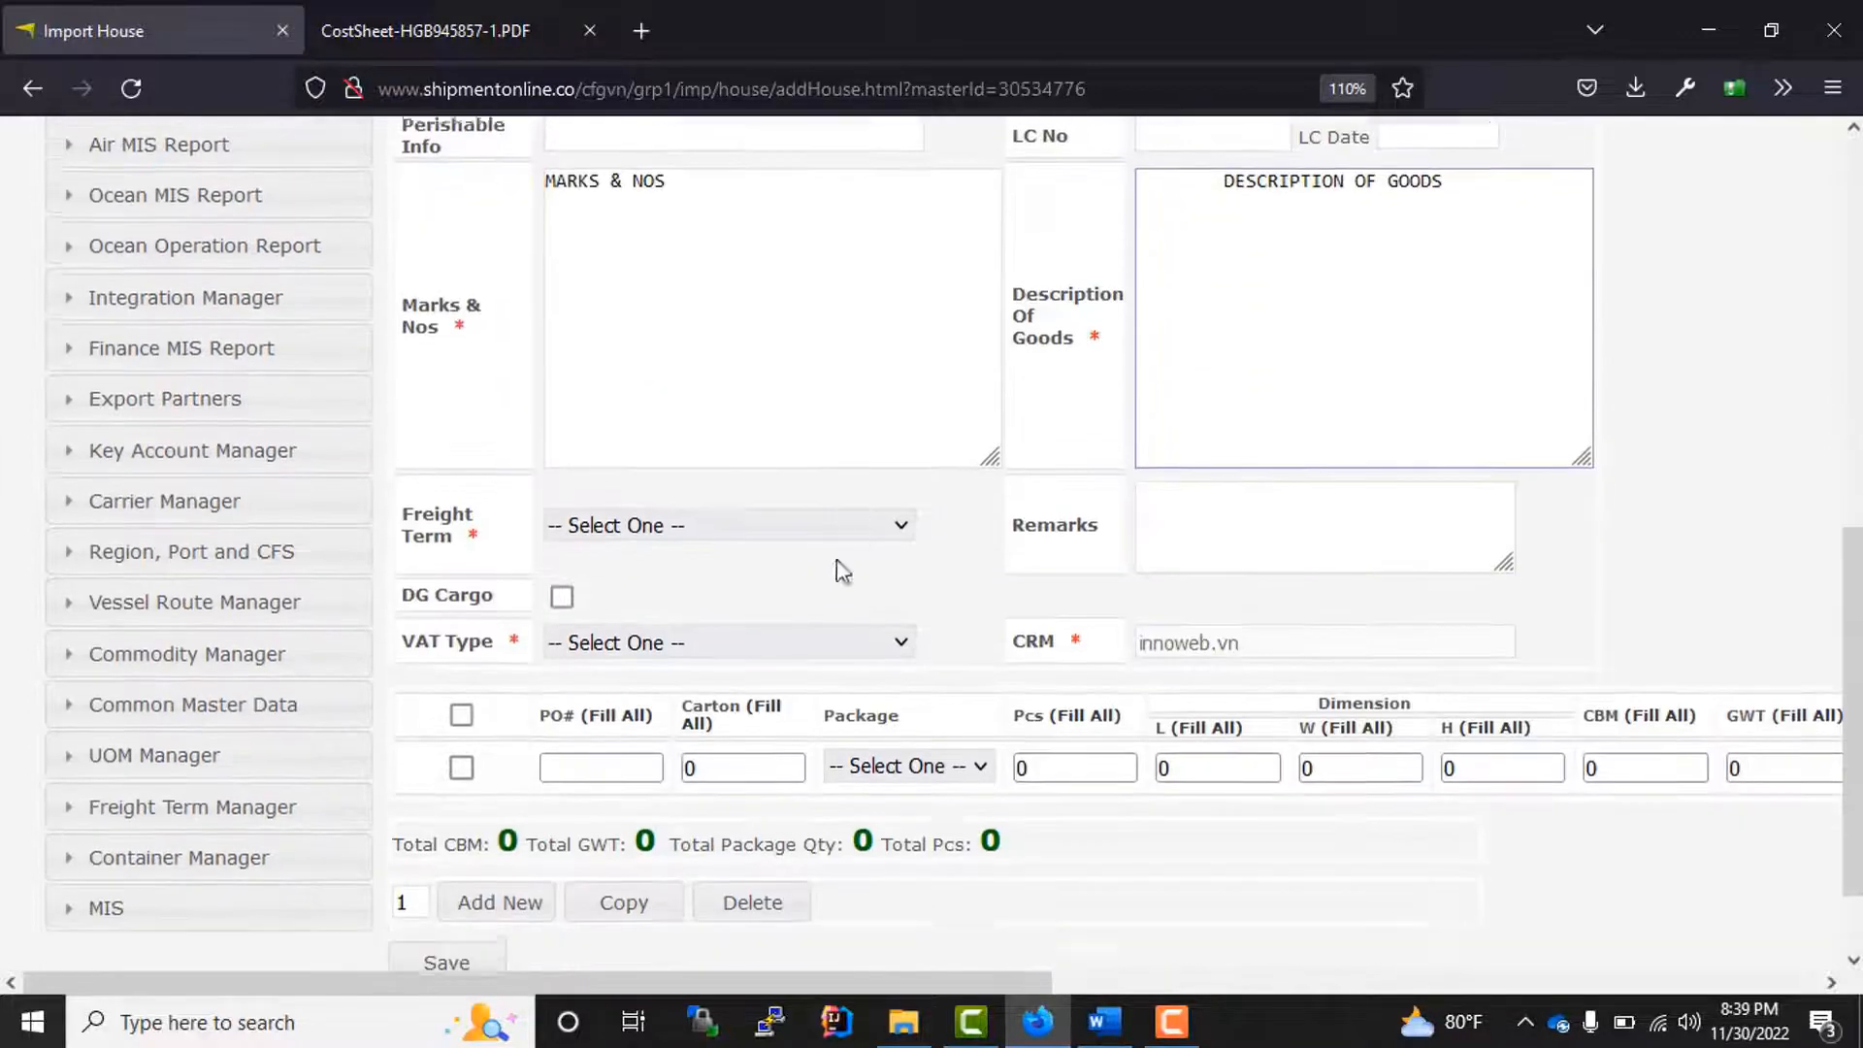
pyautogui.click(632, 532)
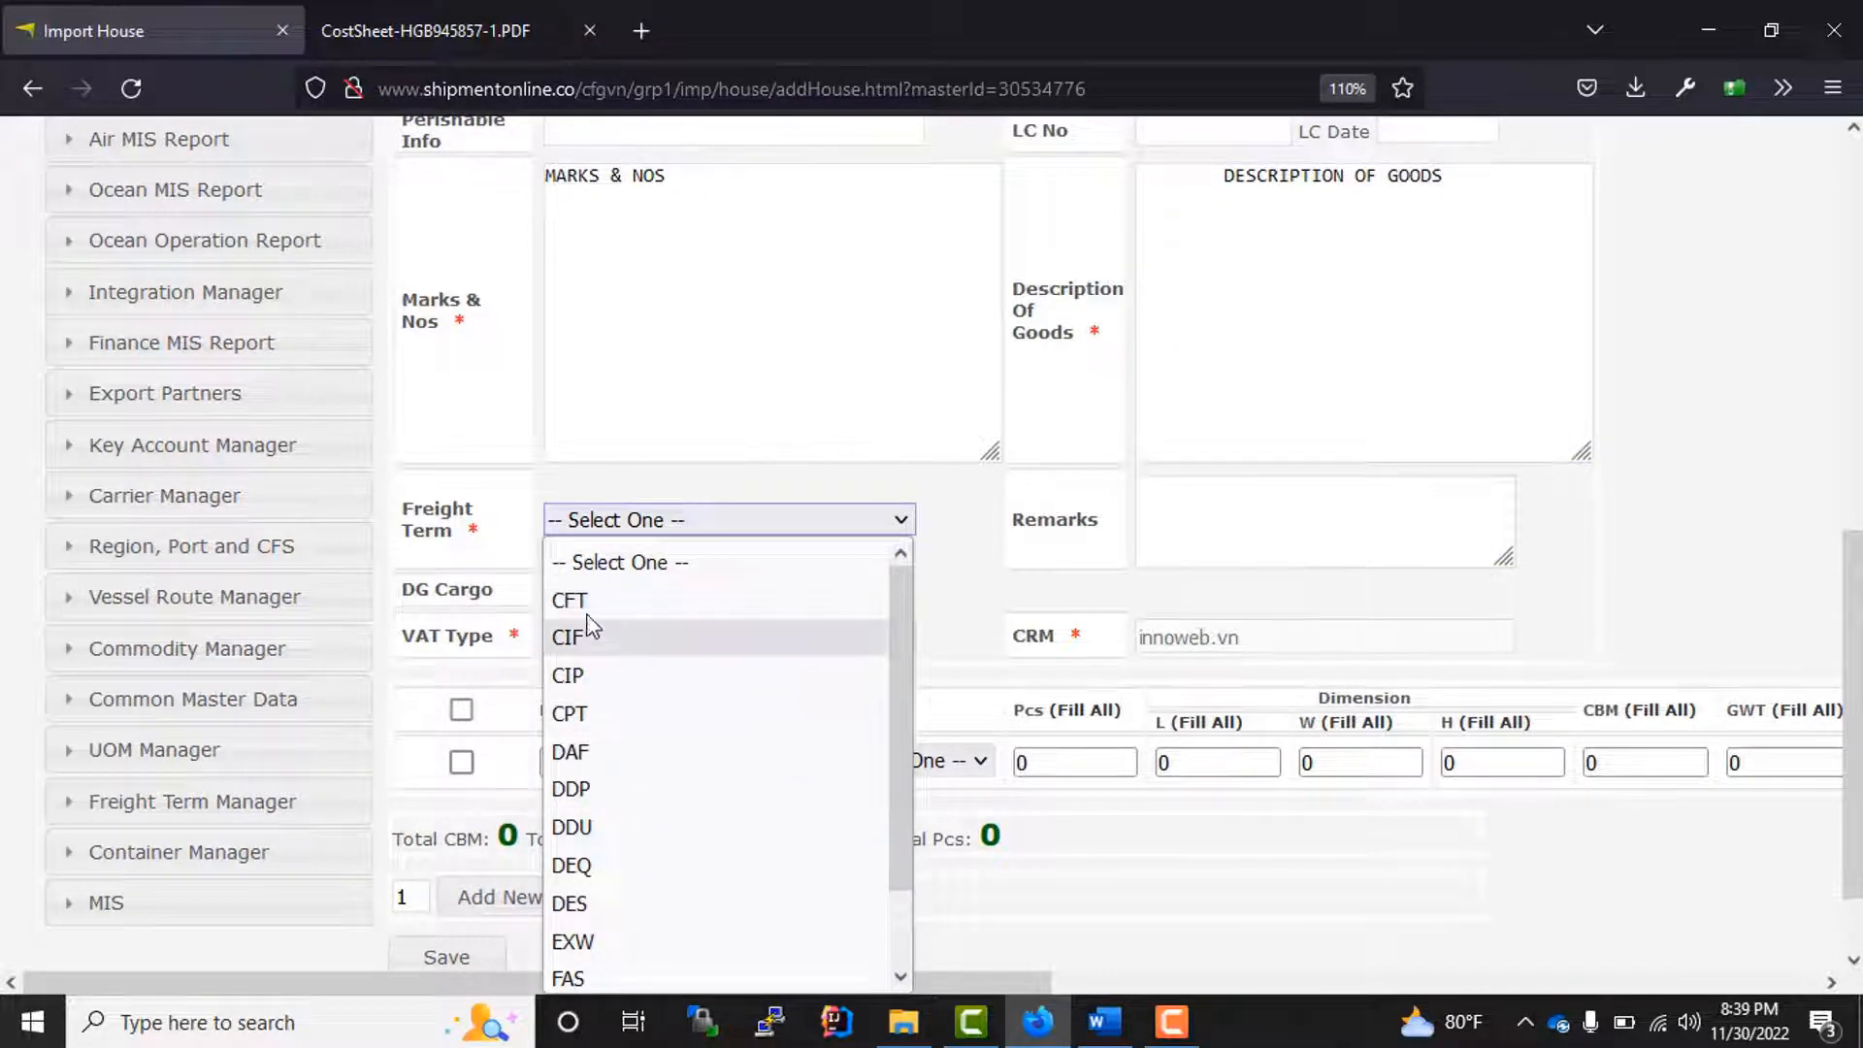
pyautogui.click(590, 643)
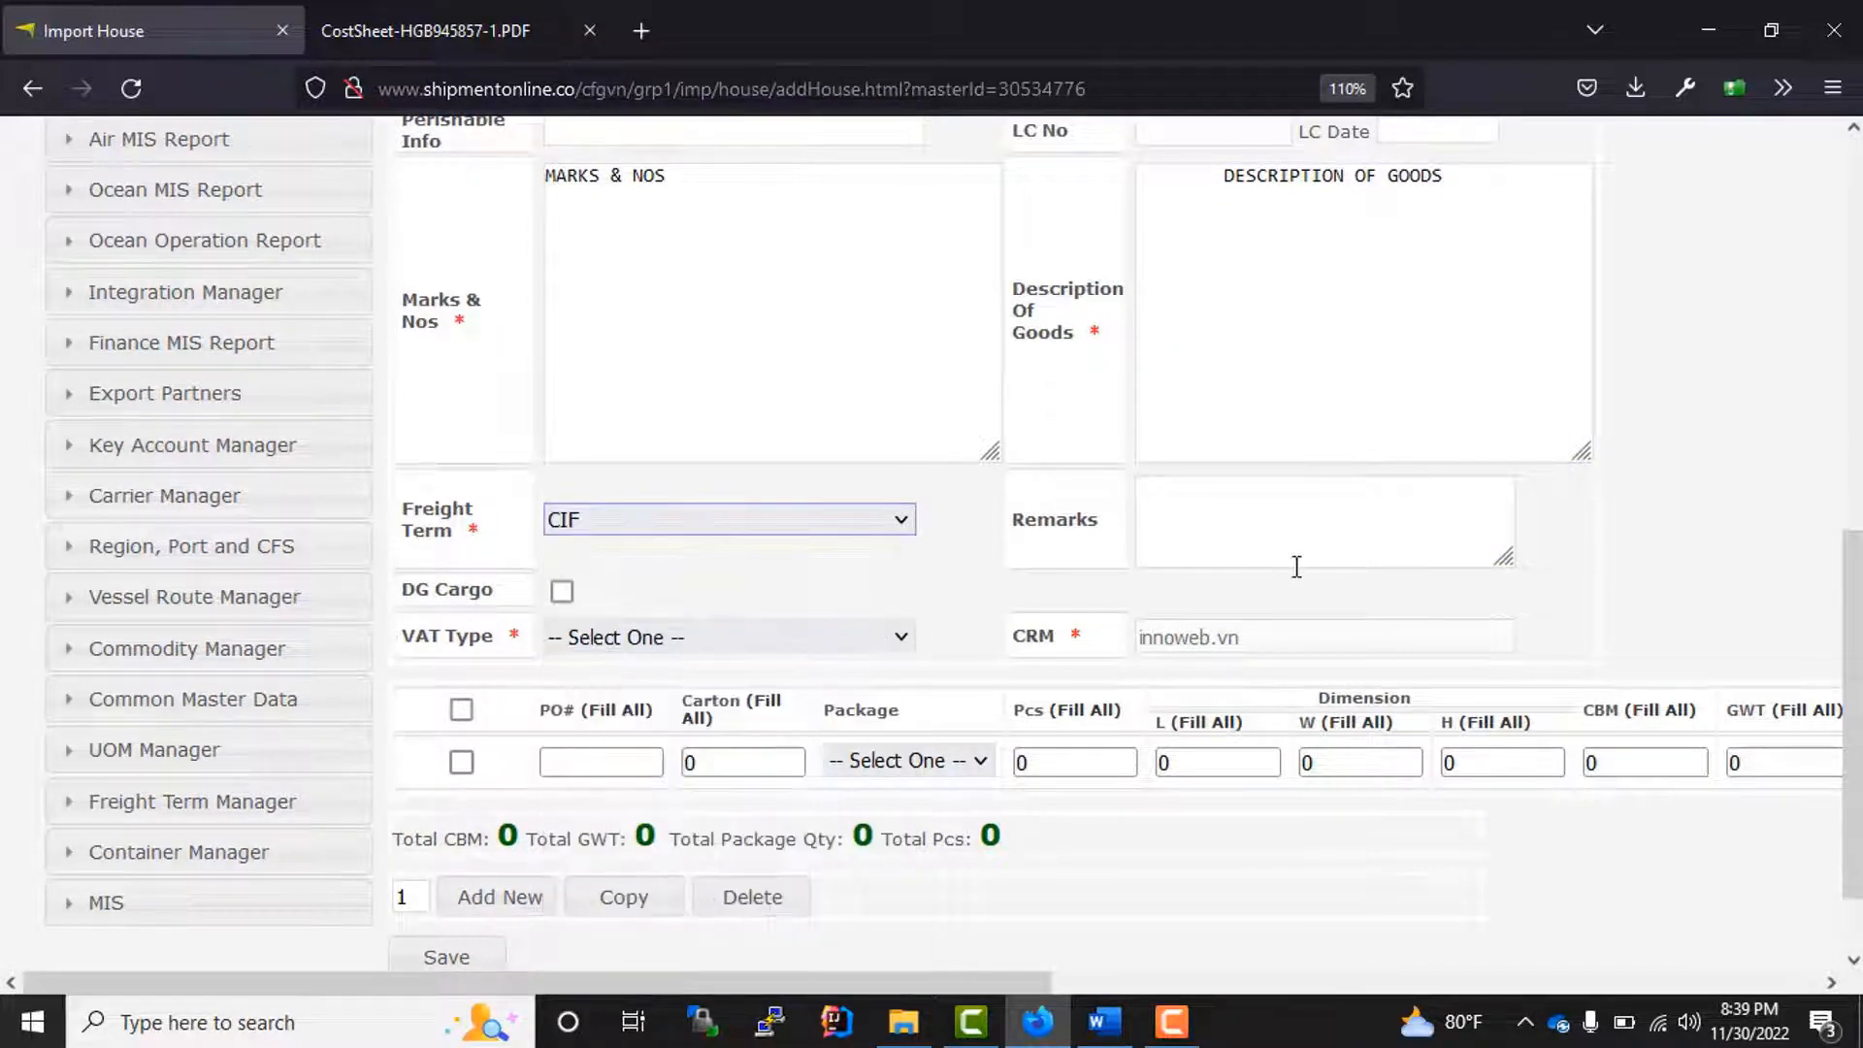
pyautogui.scroll(-1, 1291, 555)
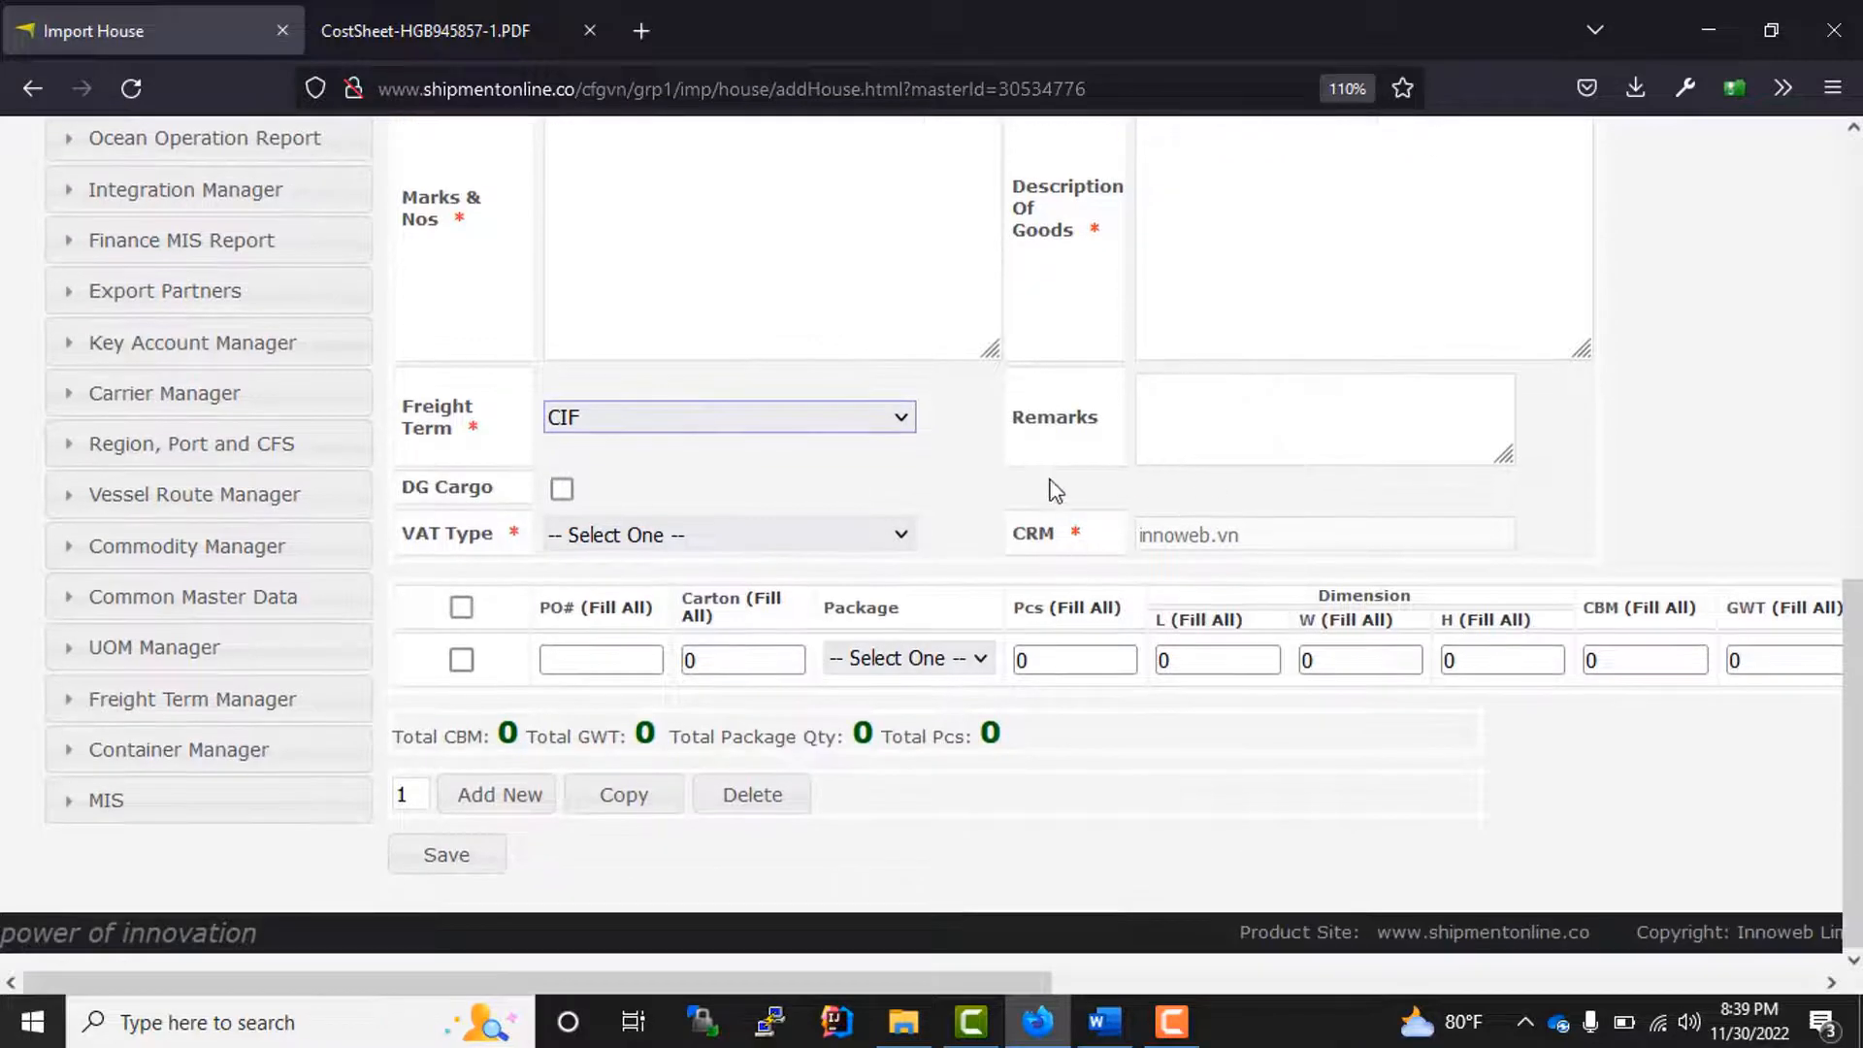
pyautogui.click(653, 542)
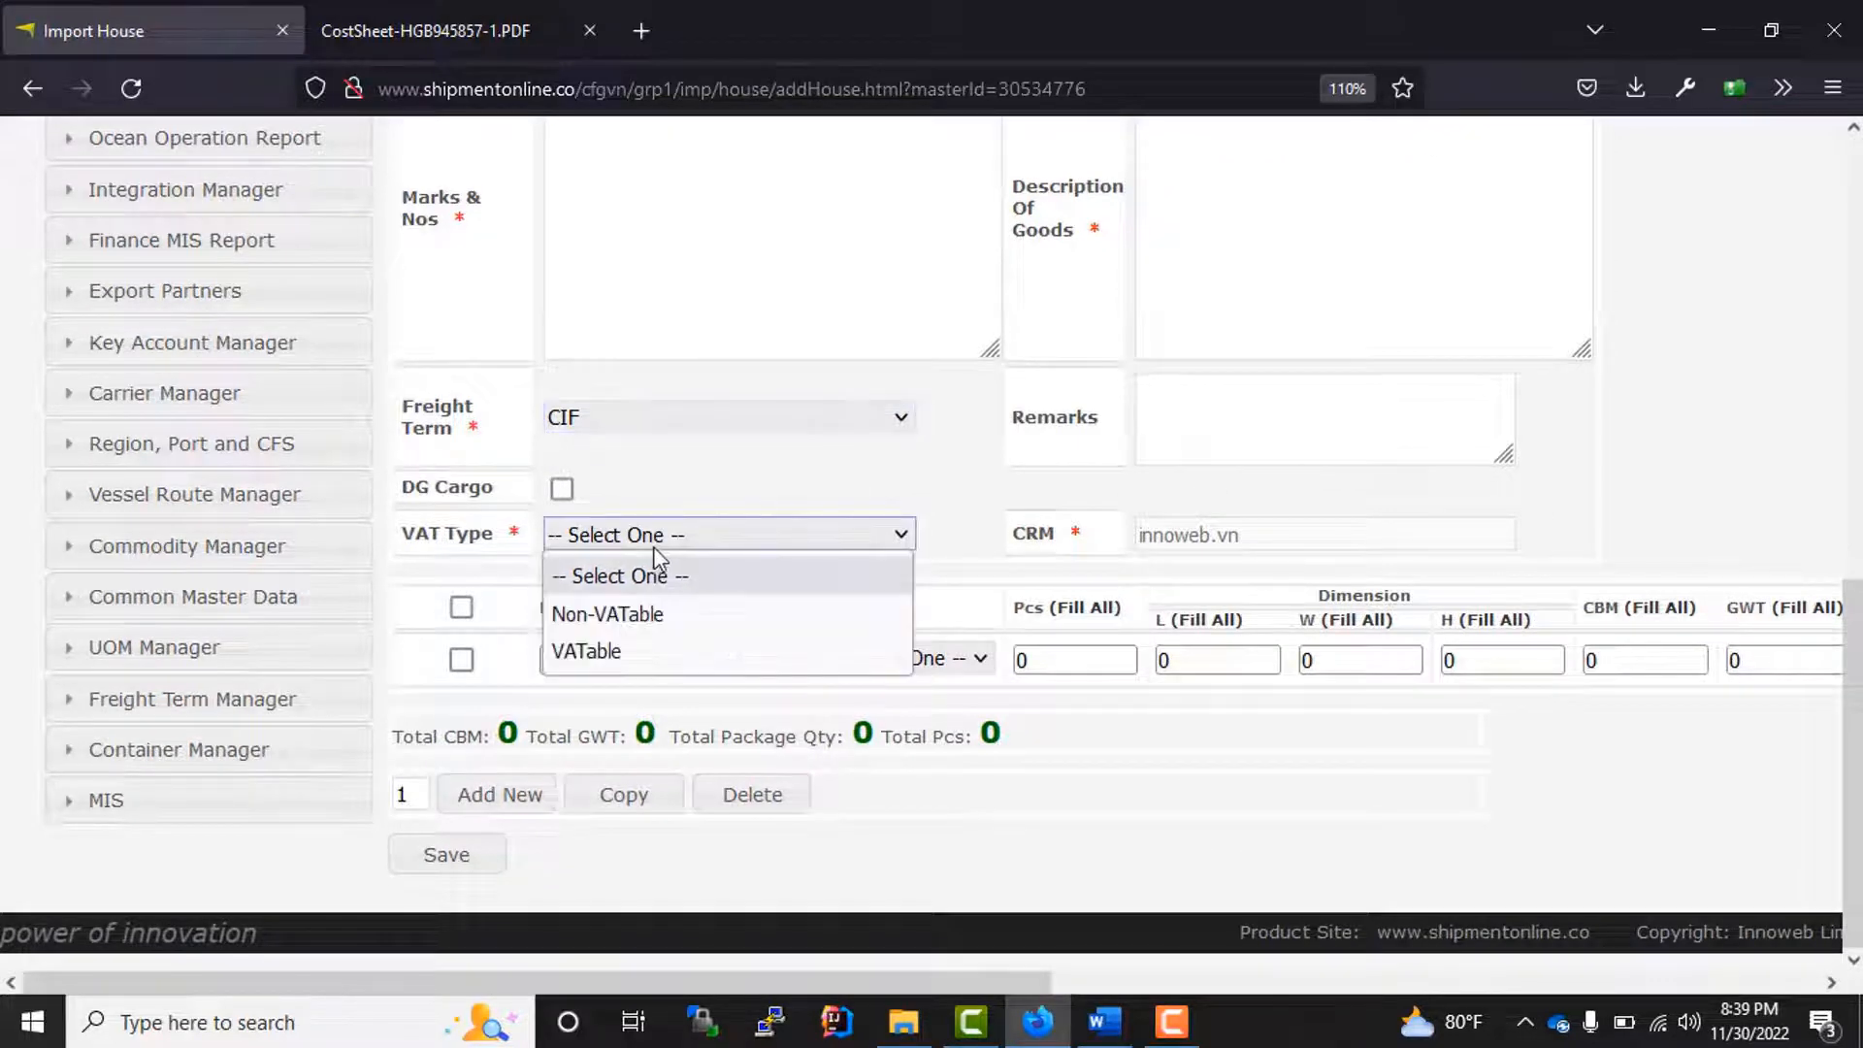
pyautogui.click(641, 619)
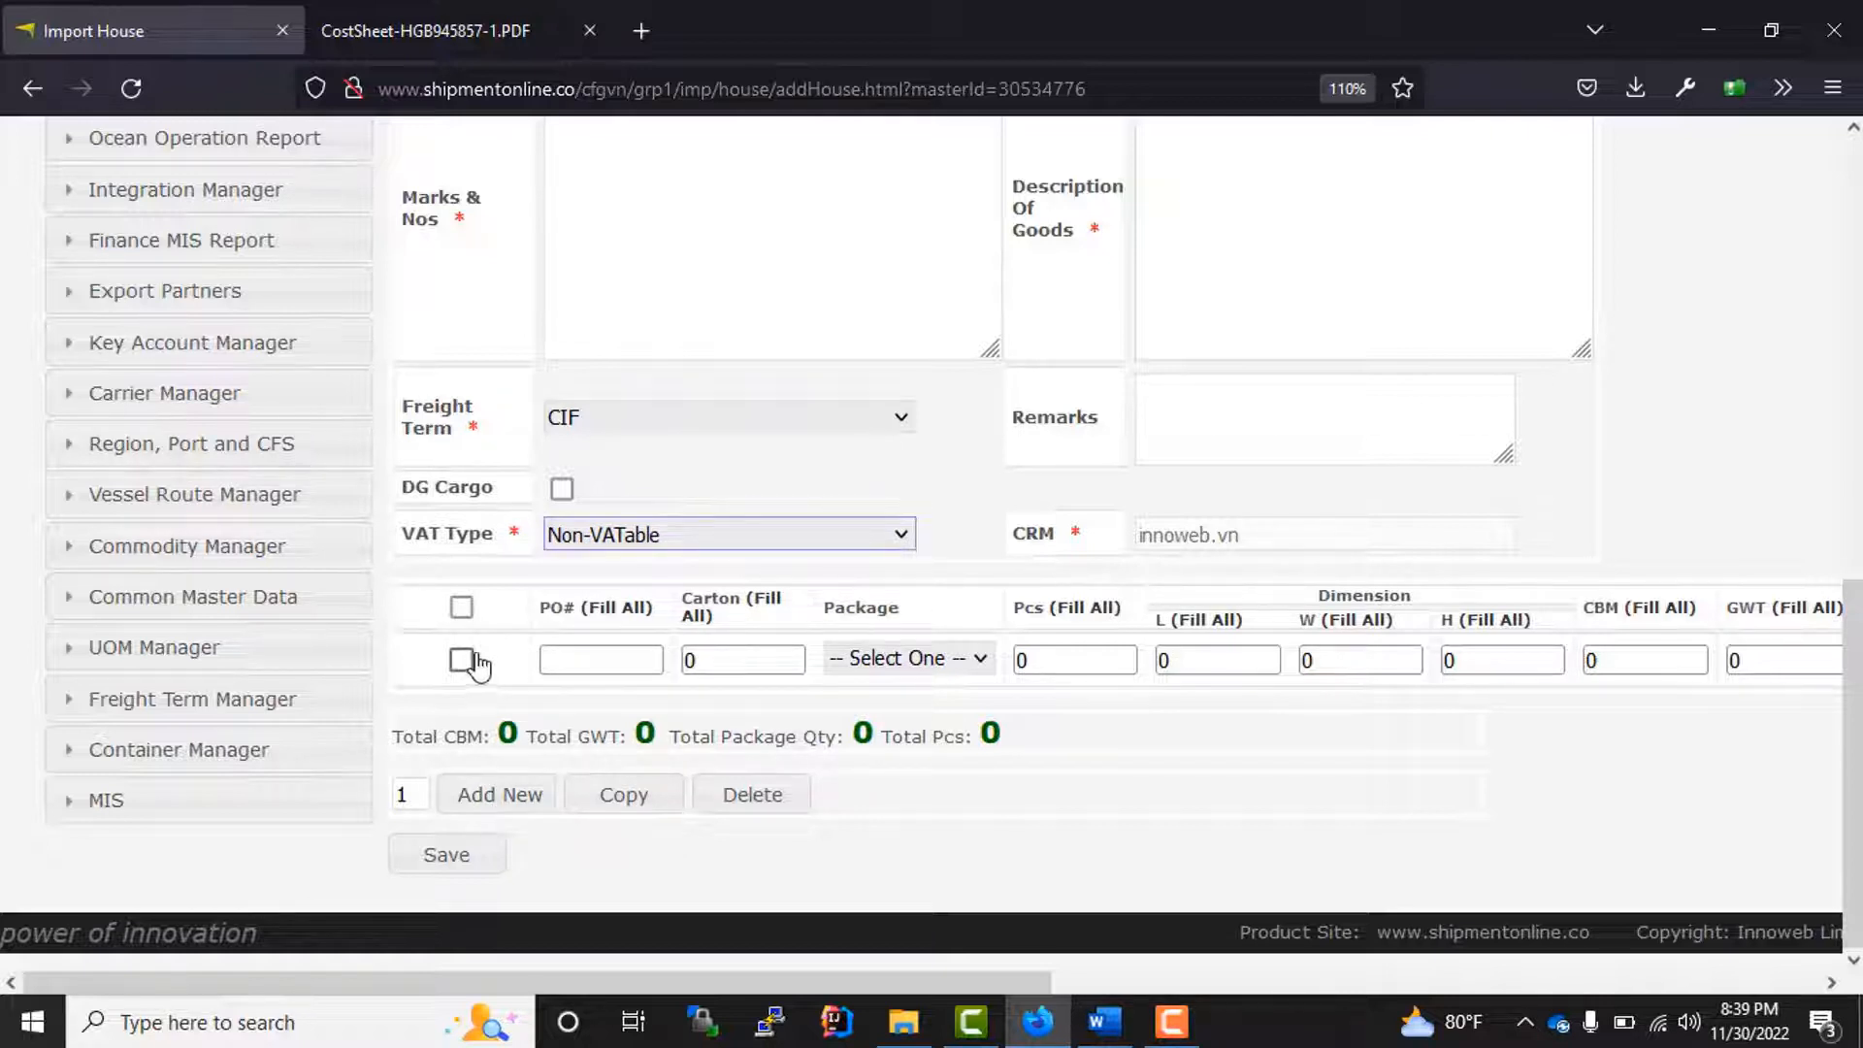
# Step: Enter the PO number in the first cargo line and set its carton quantity to 300
pyautogui.moveTo(541, 603); pyautogui.dragTo(715, 652)
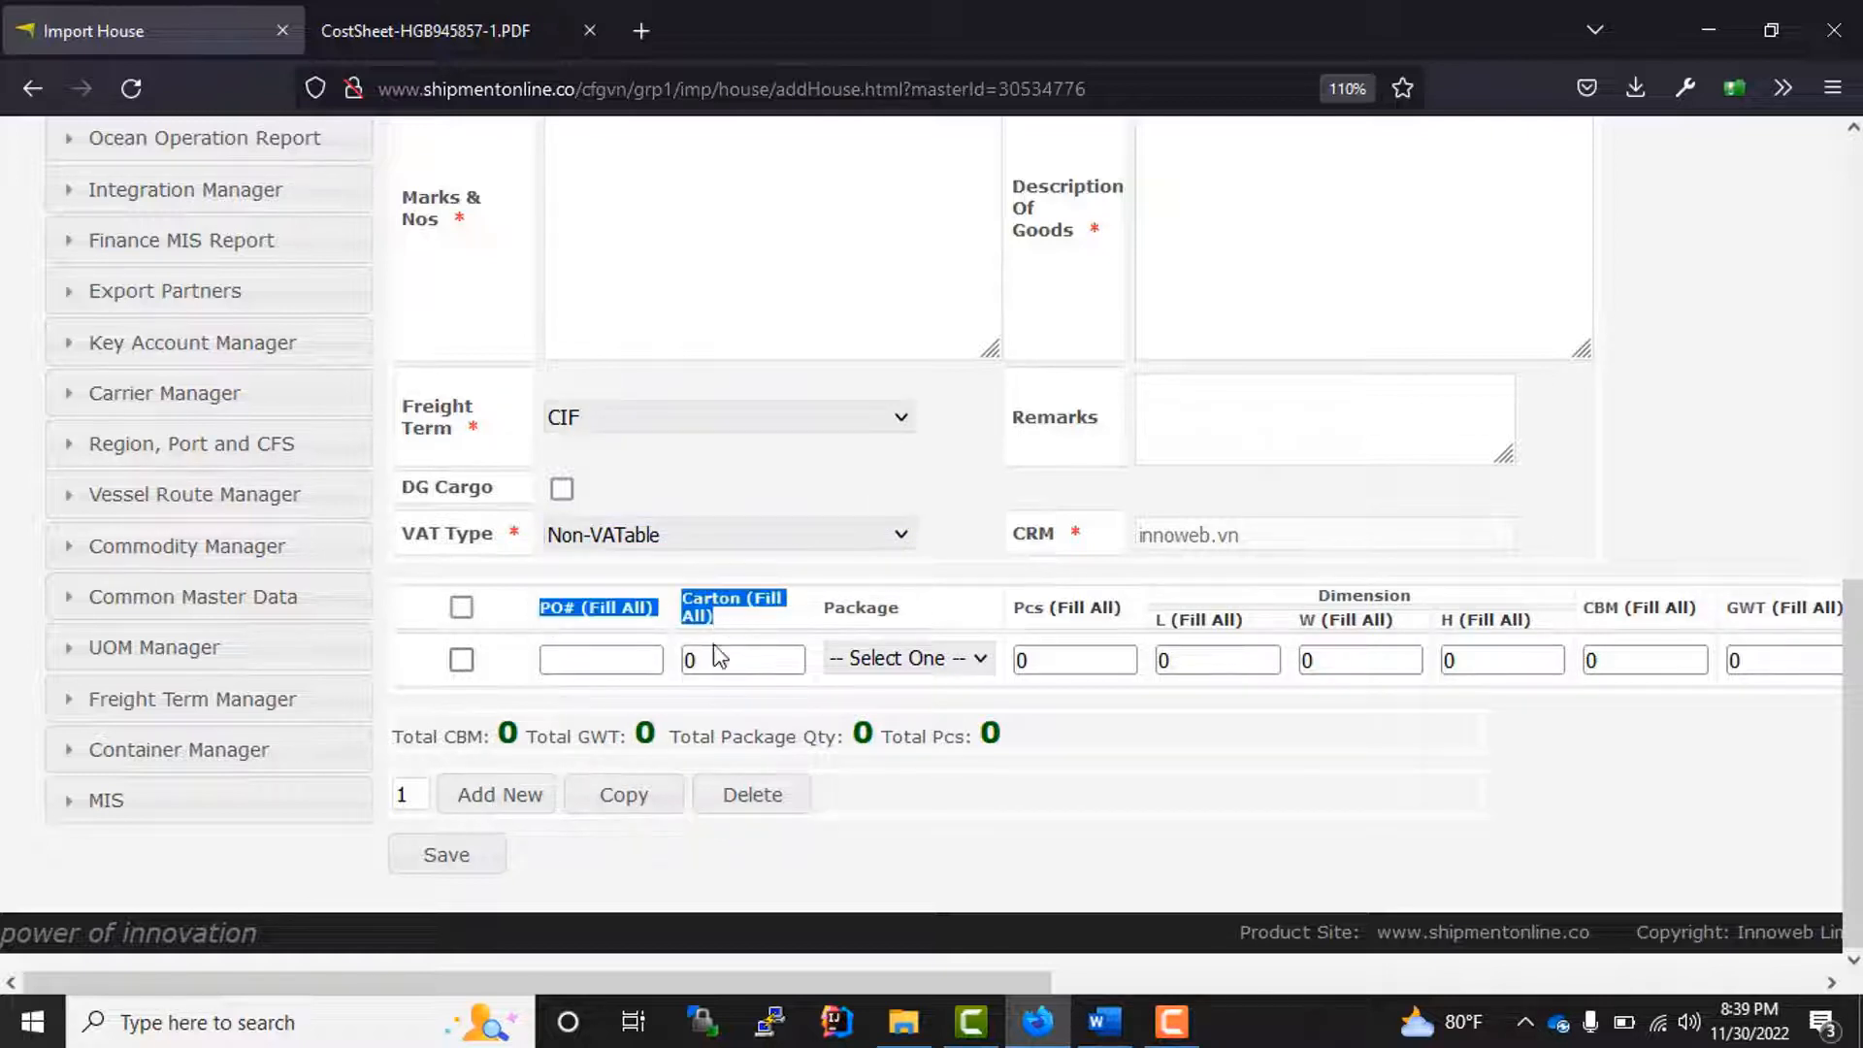
pyautogui.click(575, 658)
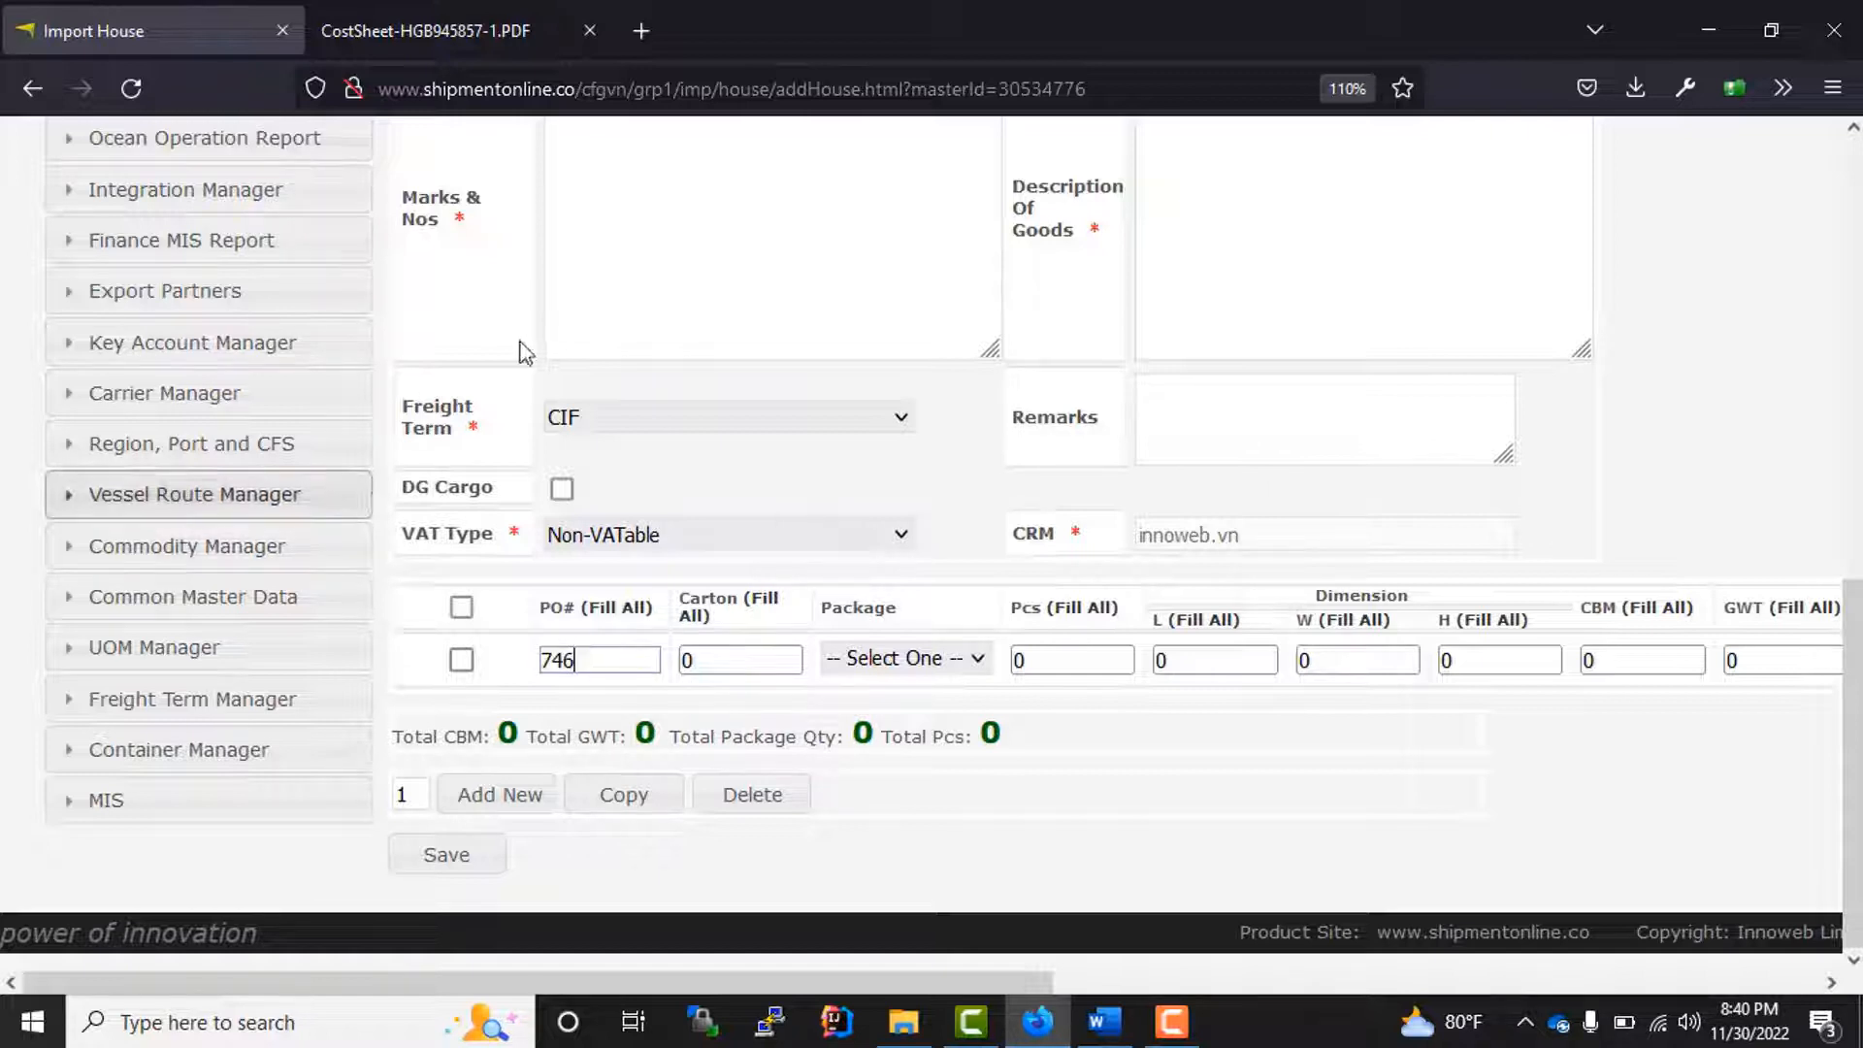
pyautogui.press('Tab')
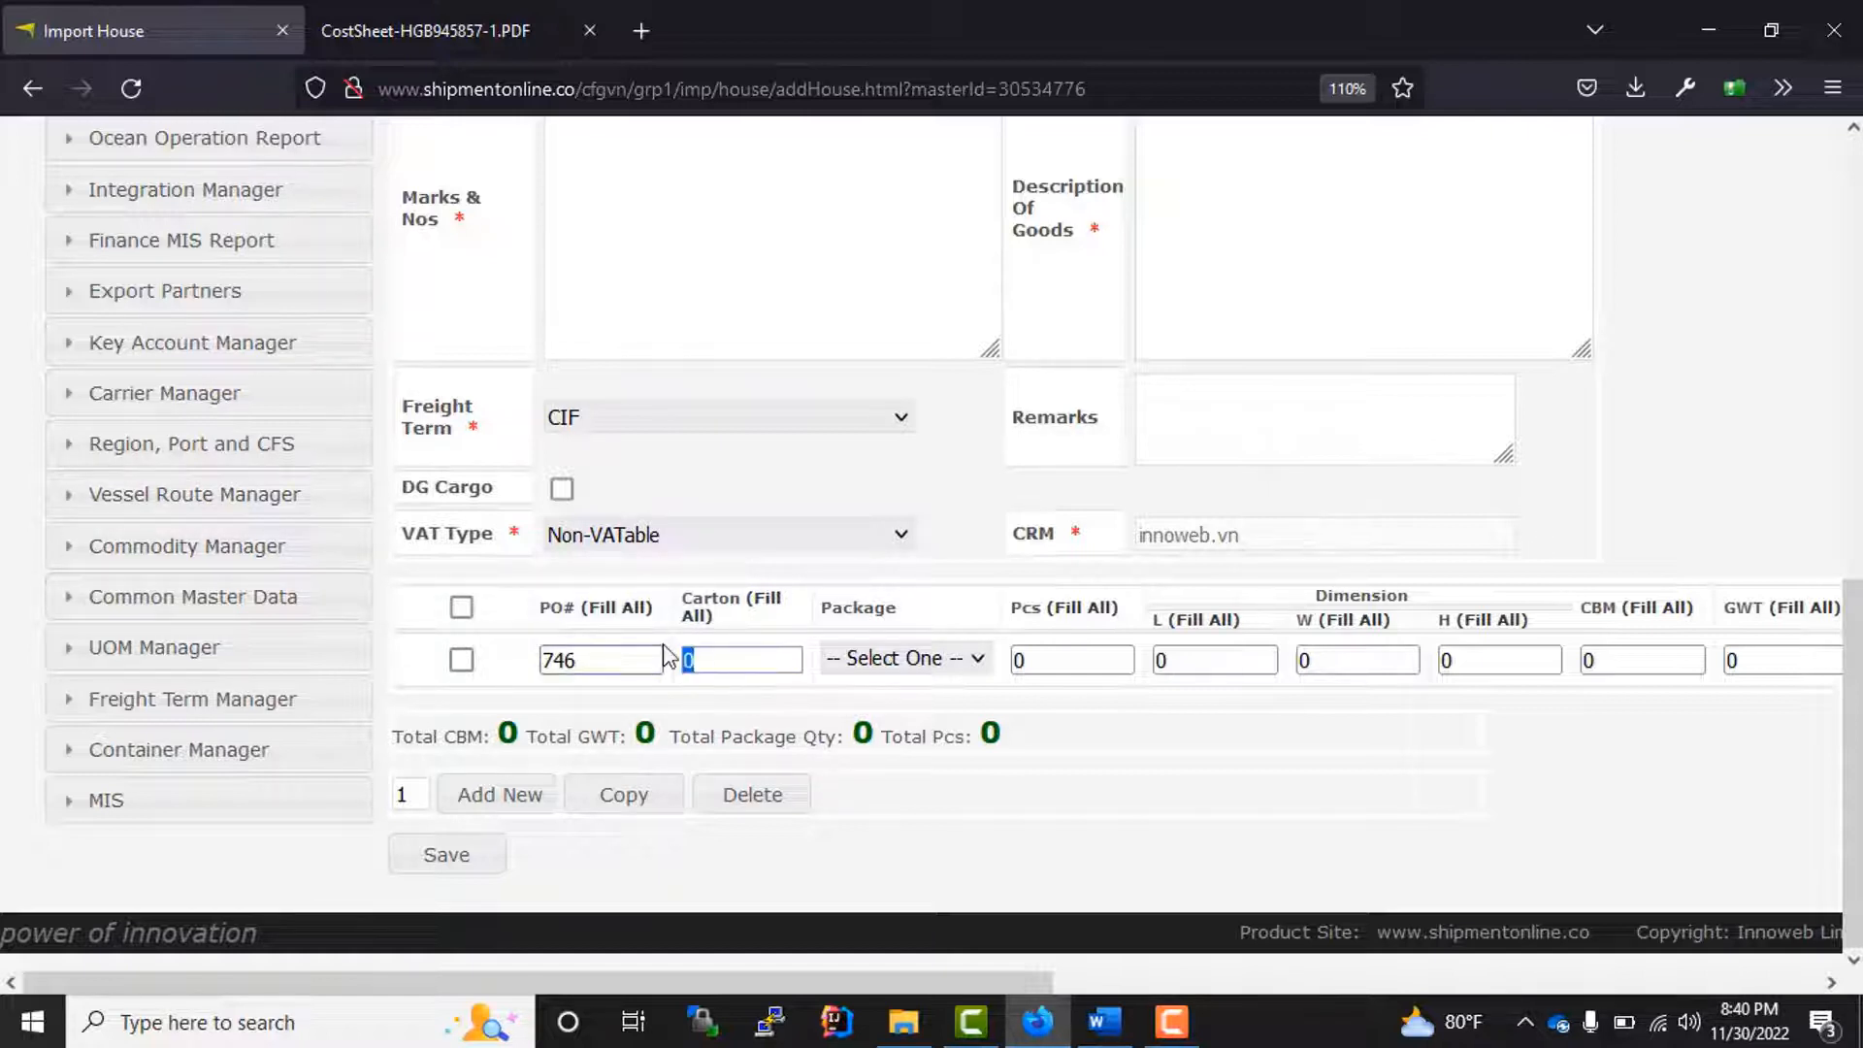
pyautogui.write('3000')
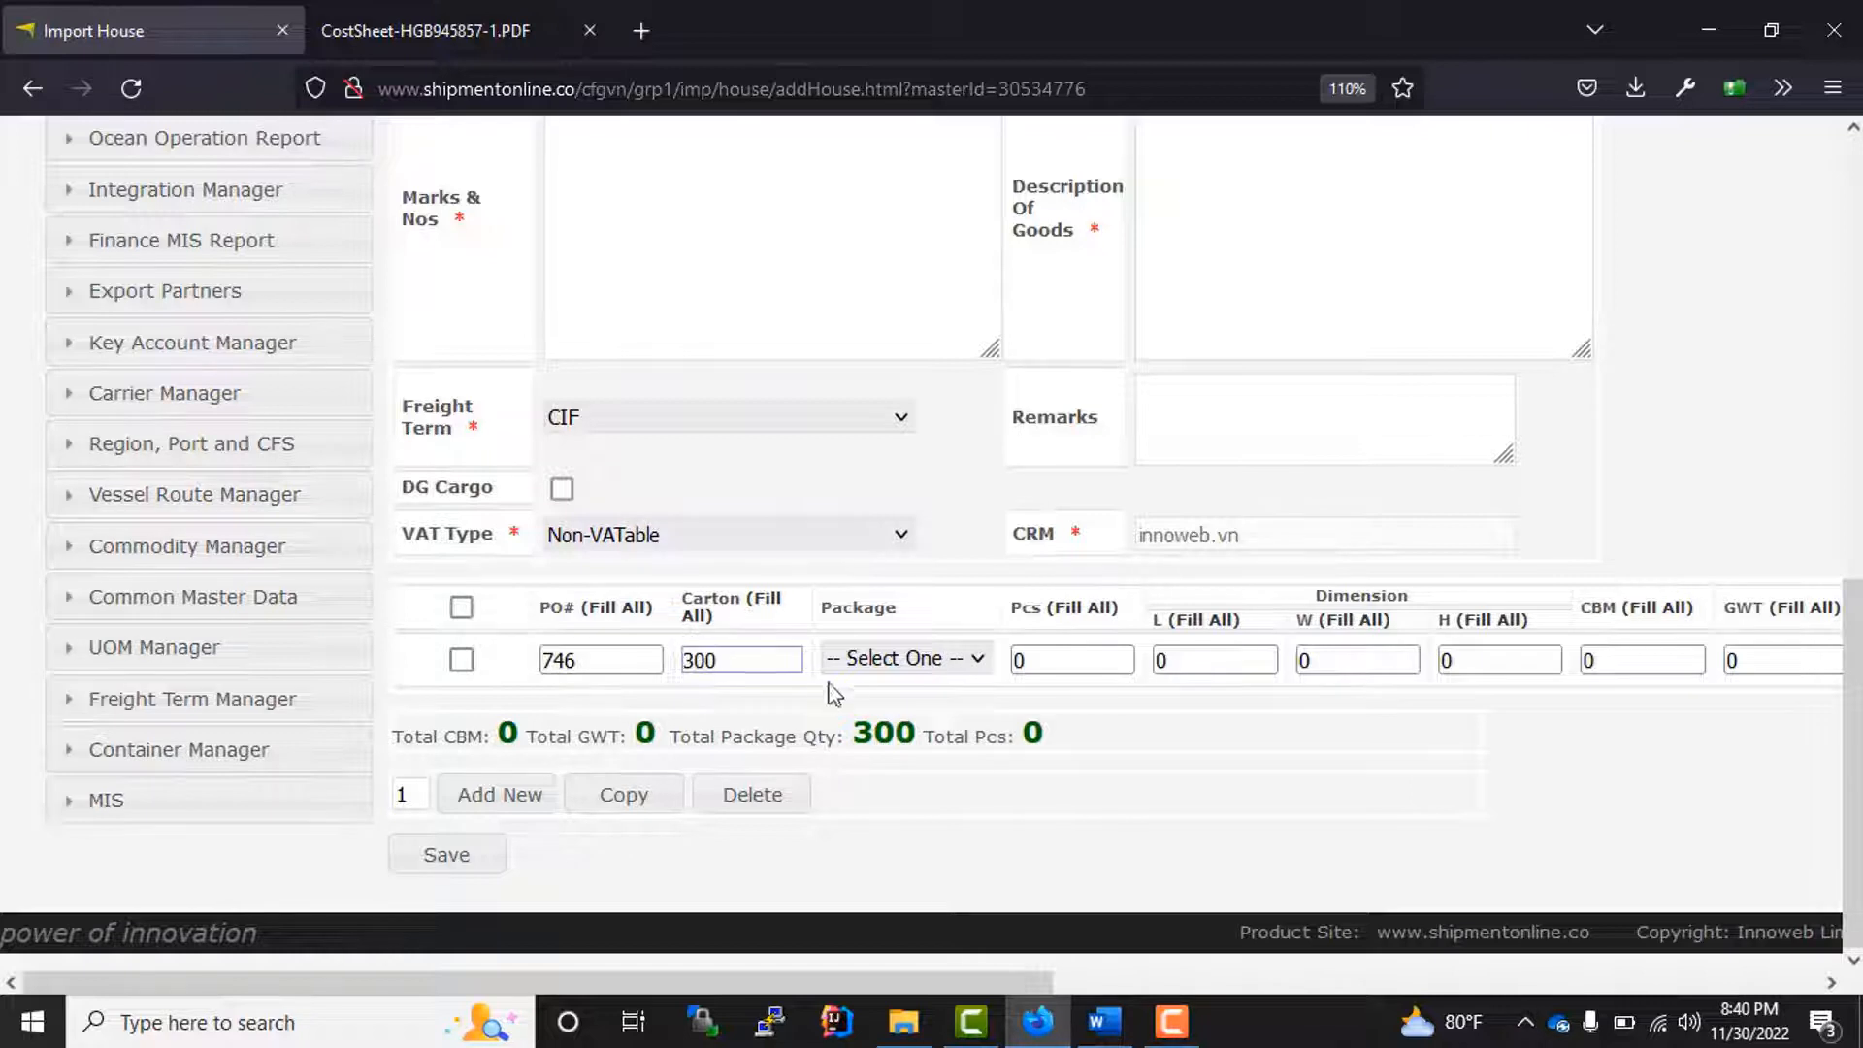
# Step: Set the first cargo line to 3000 cartons with package type CARTONS and 500 pieces
pyautogui.click(894, 661)
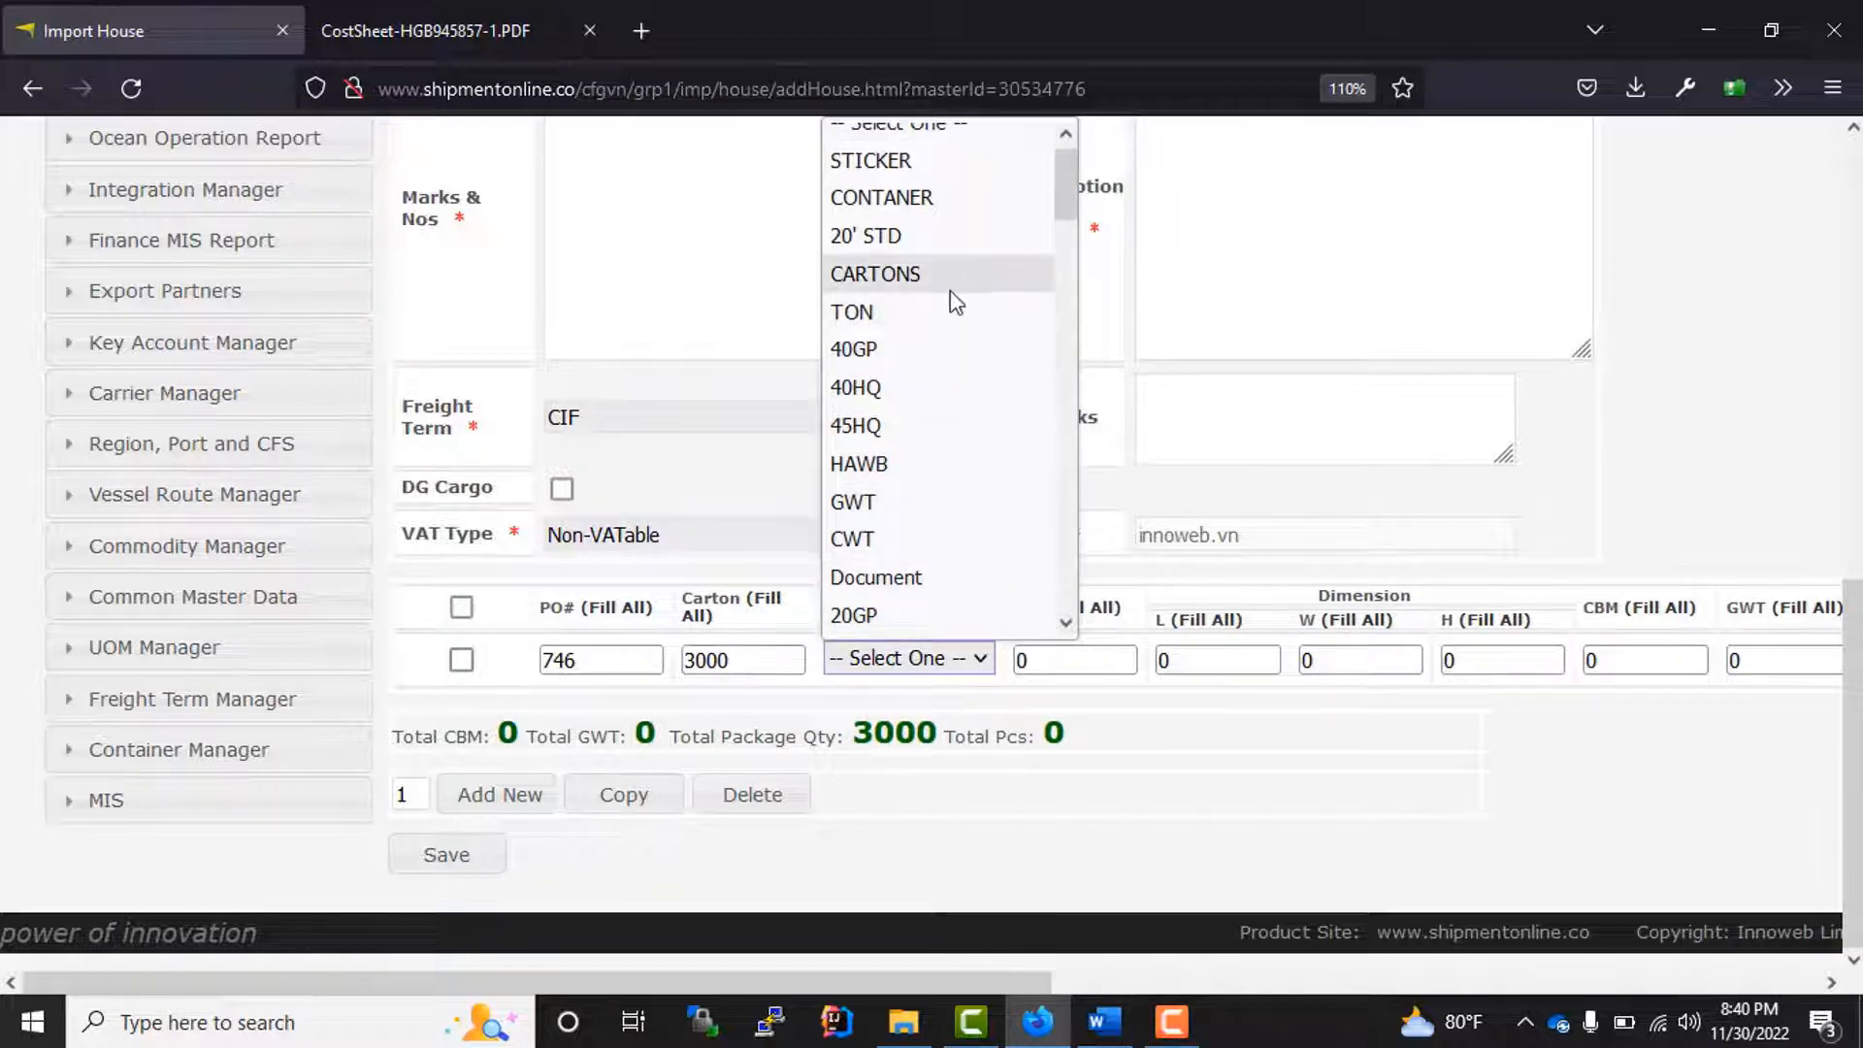
pyautogui.click(917, 276)
pyautogui.click(1046, 660)
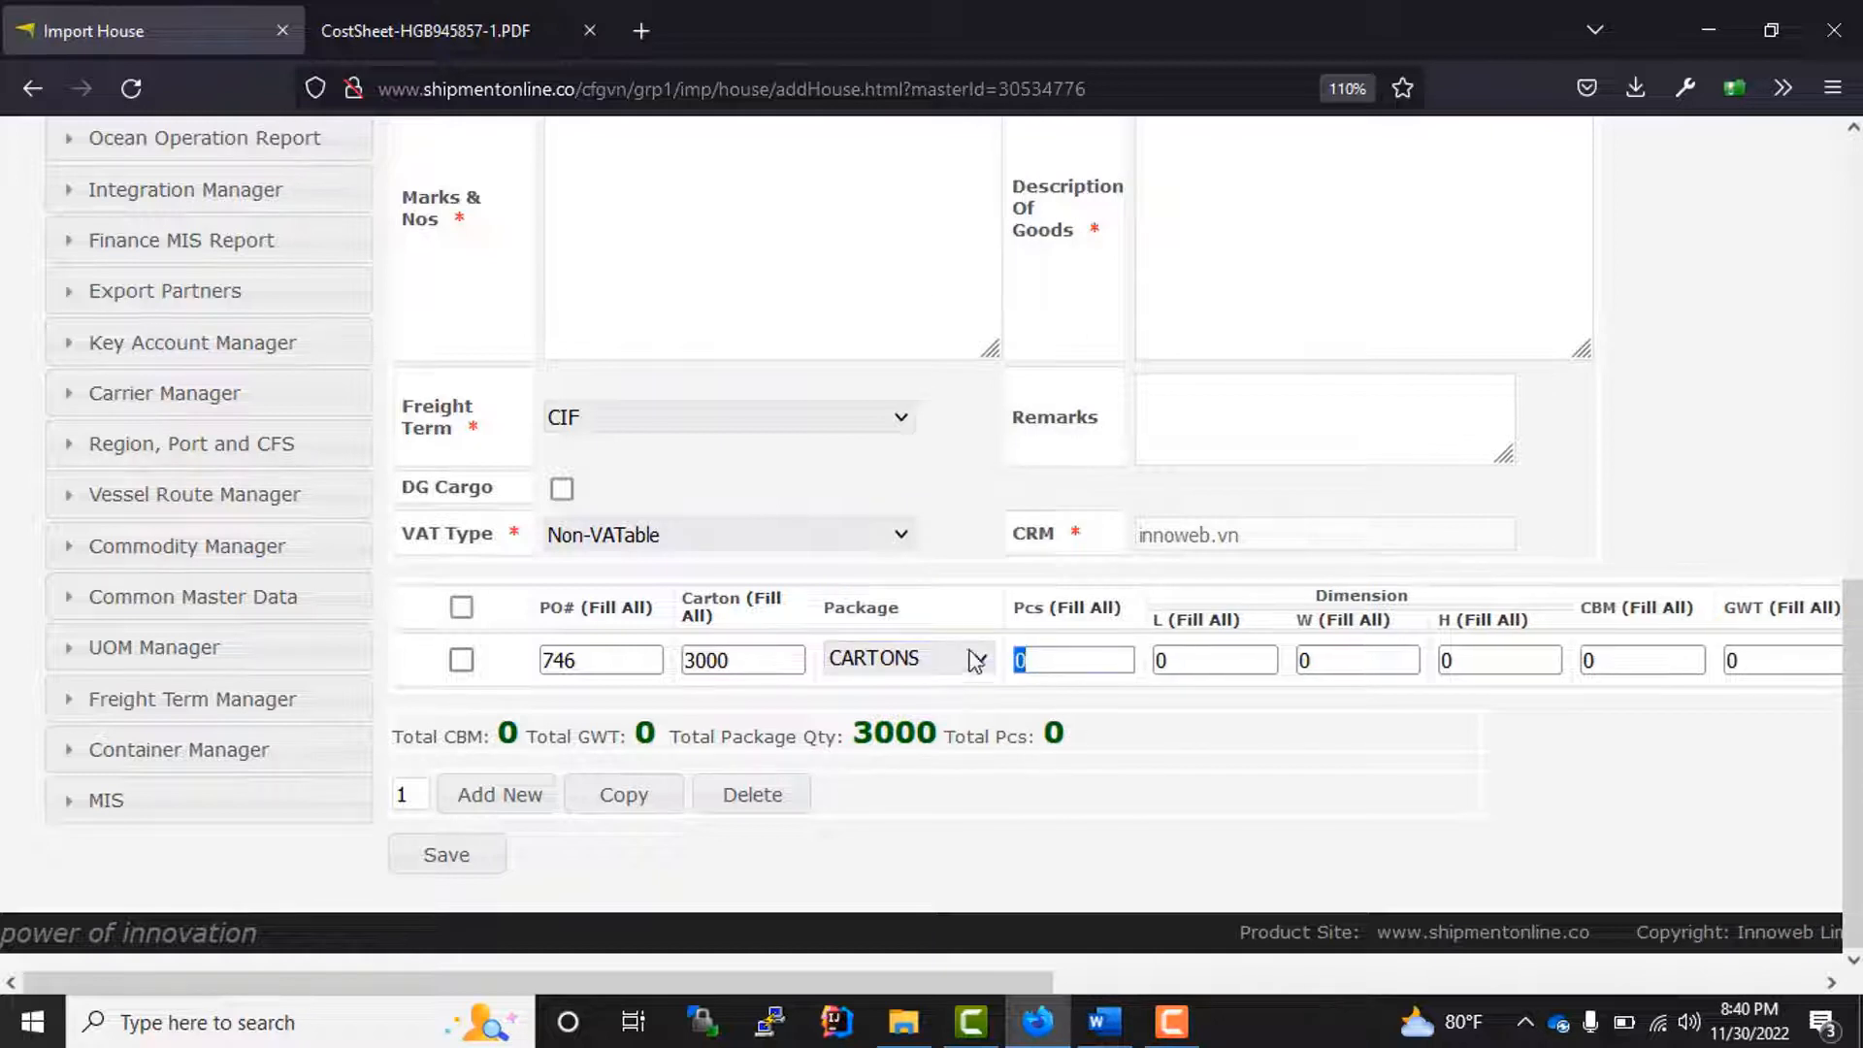
pyautogui.write('500')
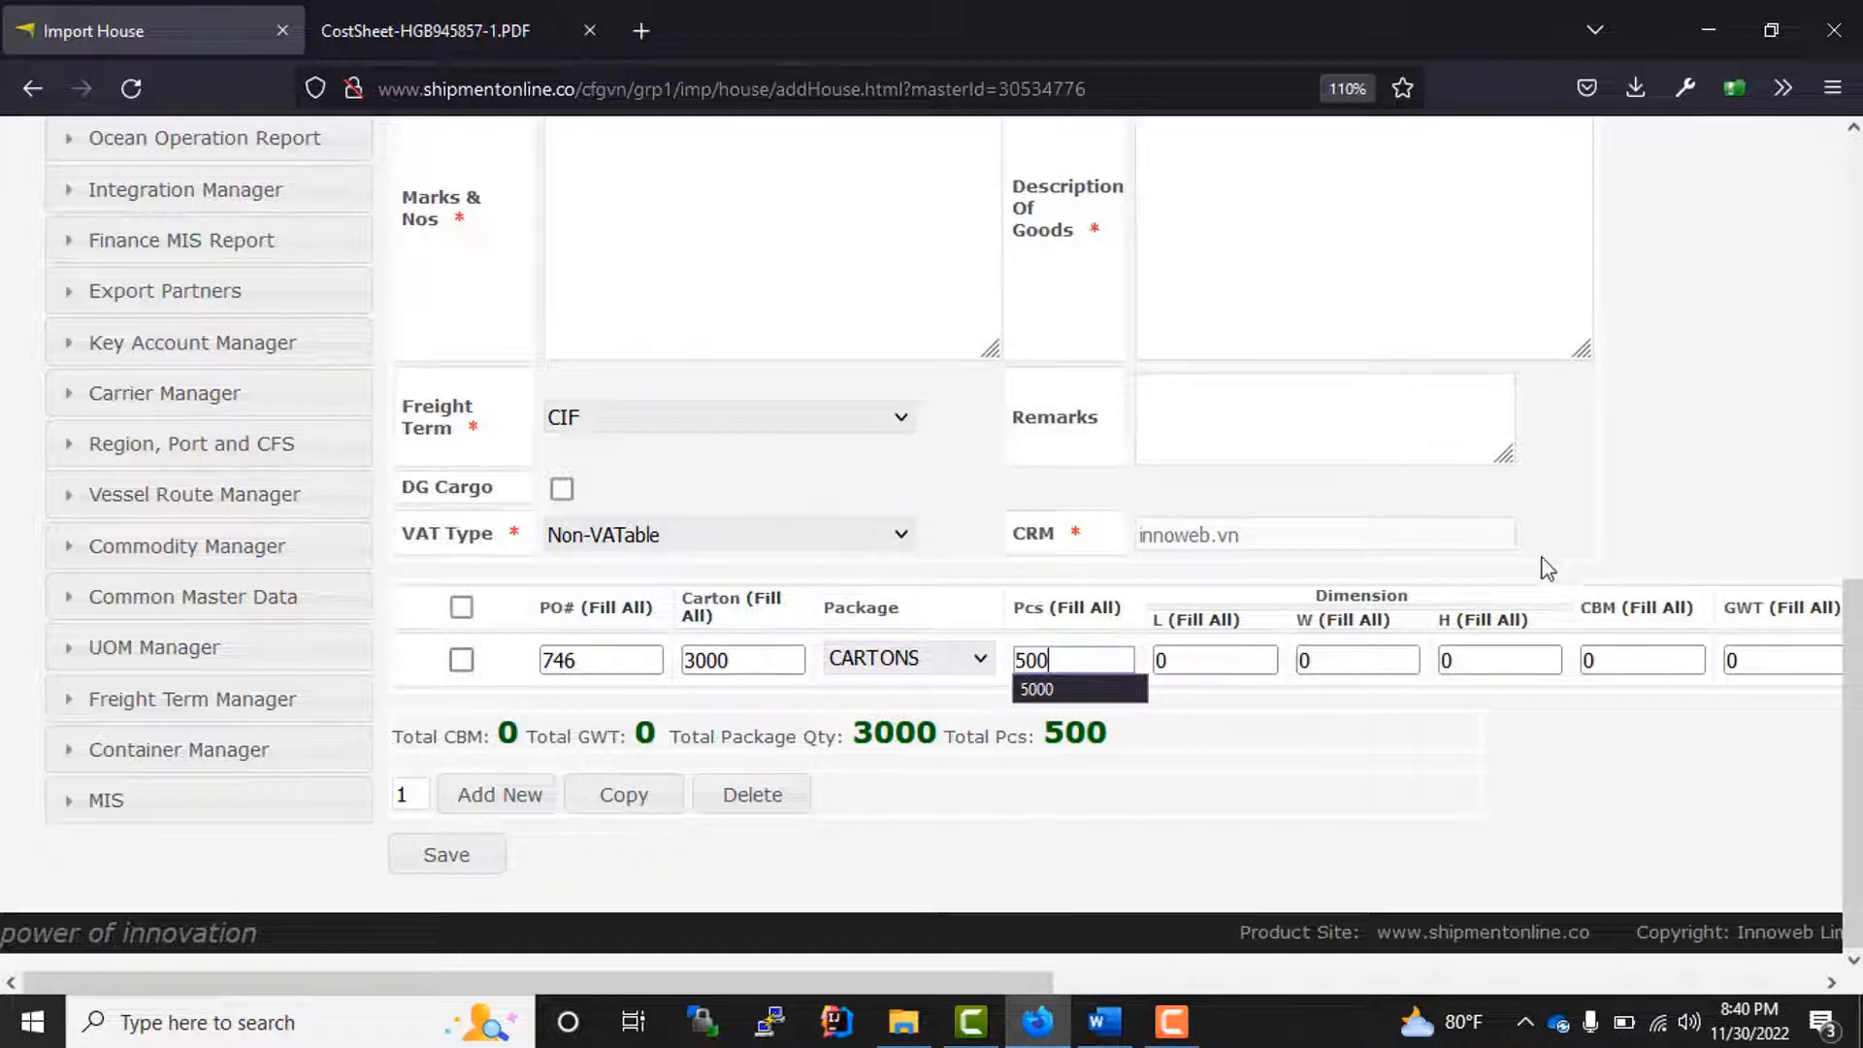
# Step: Enter the cargo line's dimensions as length 33, width 55 and height 66
pyautogui.click(1216, 661)
pyautogui.write('33')
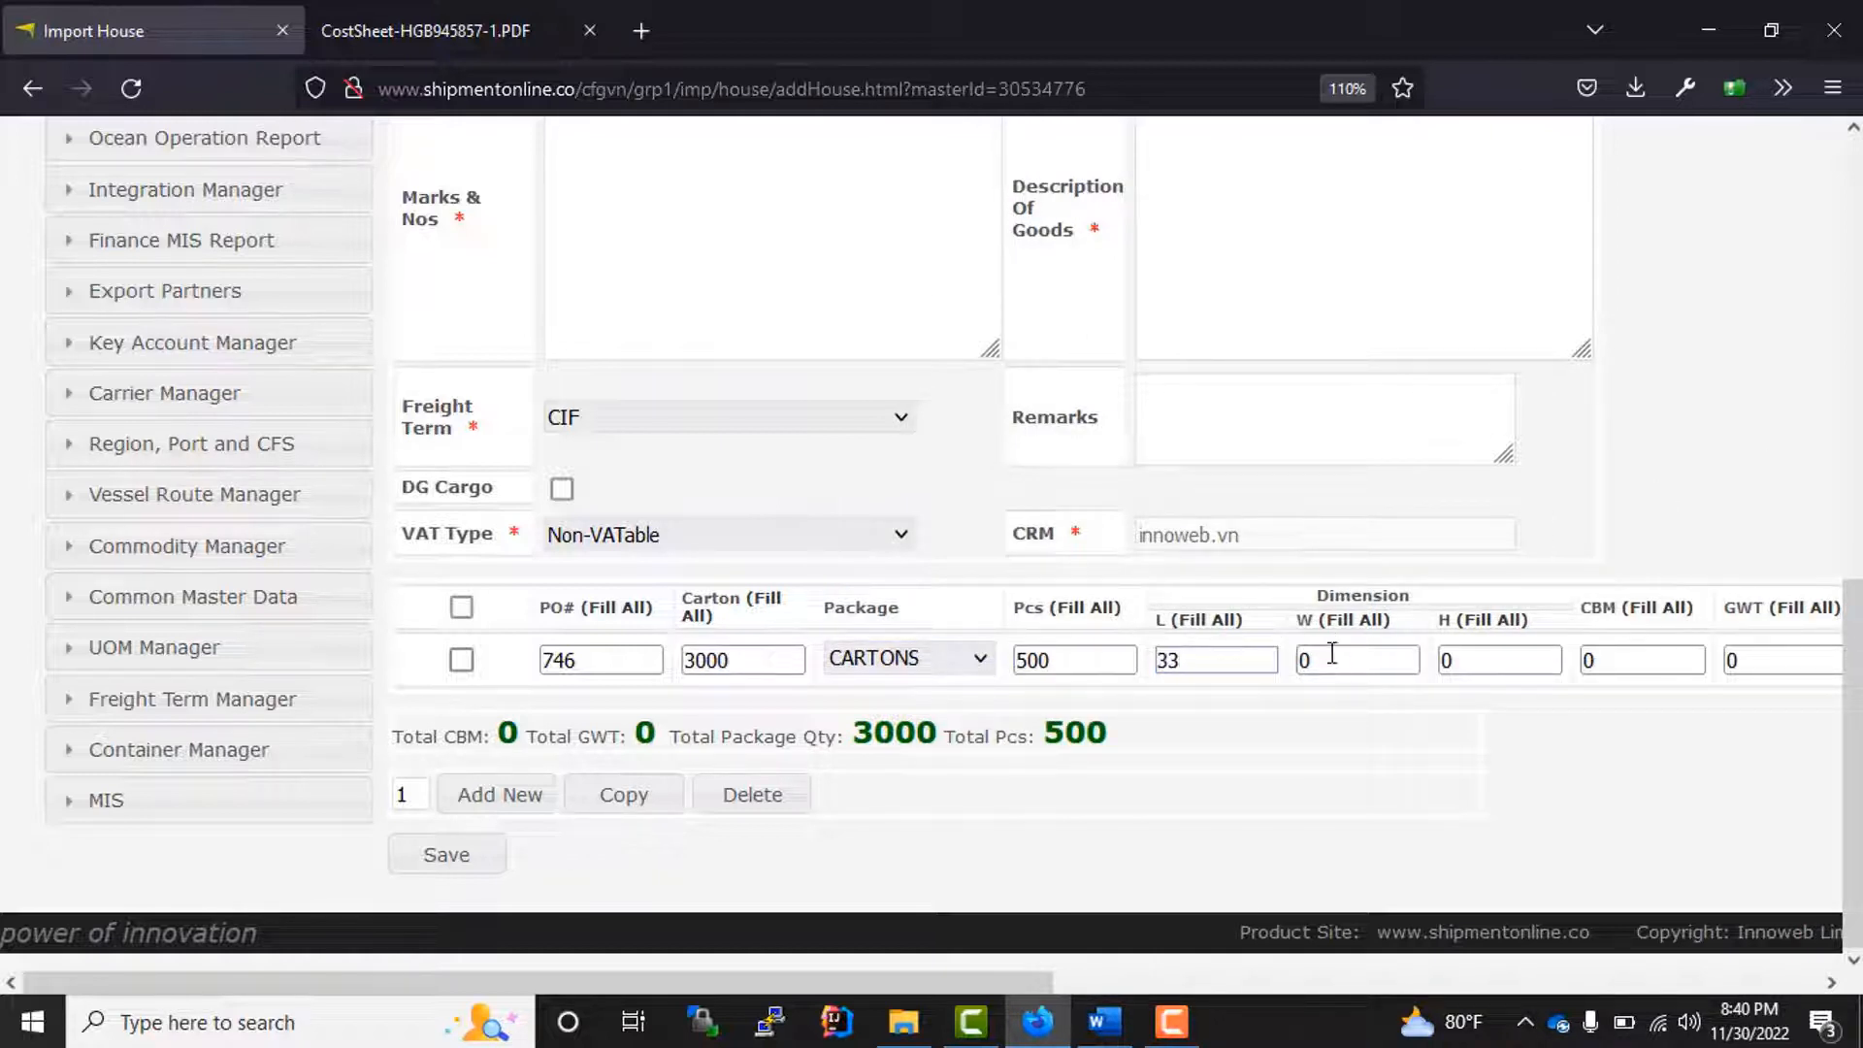
pyautogui.click(1305, 660)
pyautogui.write('55')
pyautogui.press('Tab')
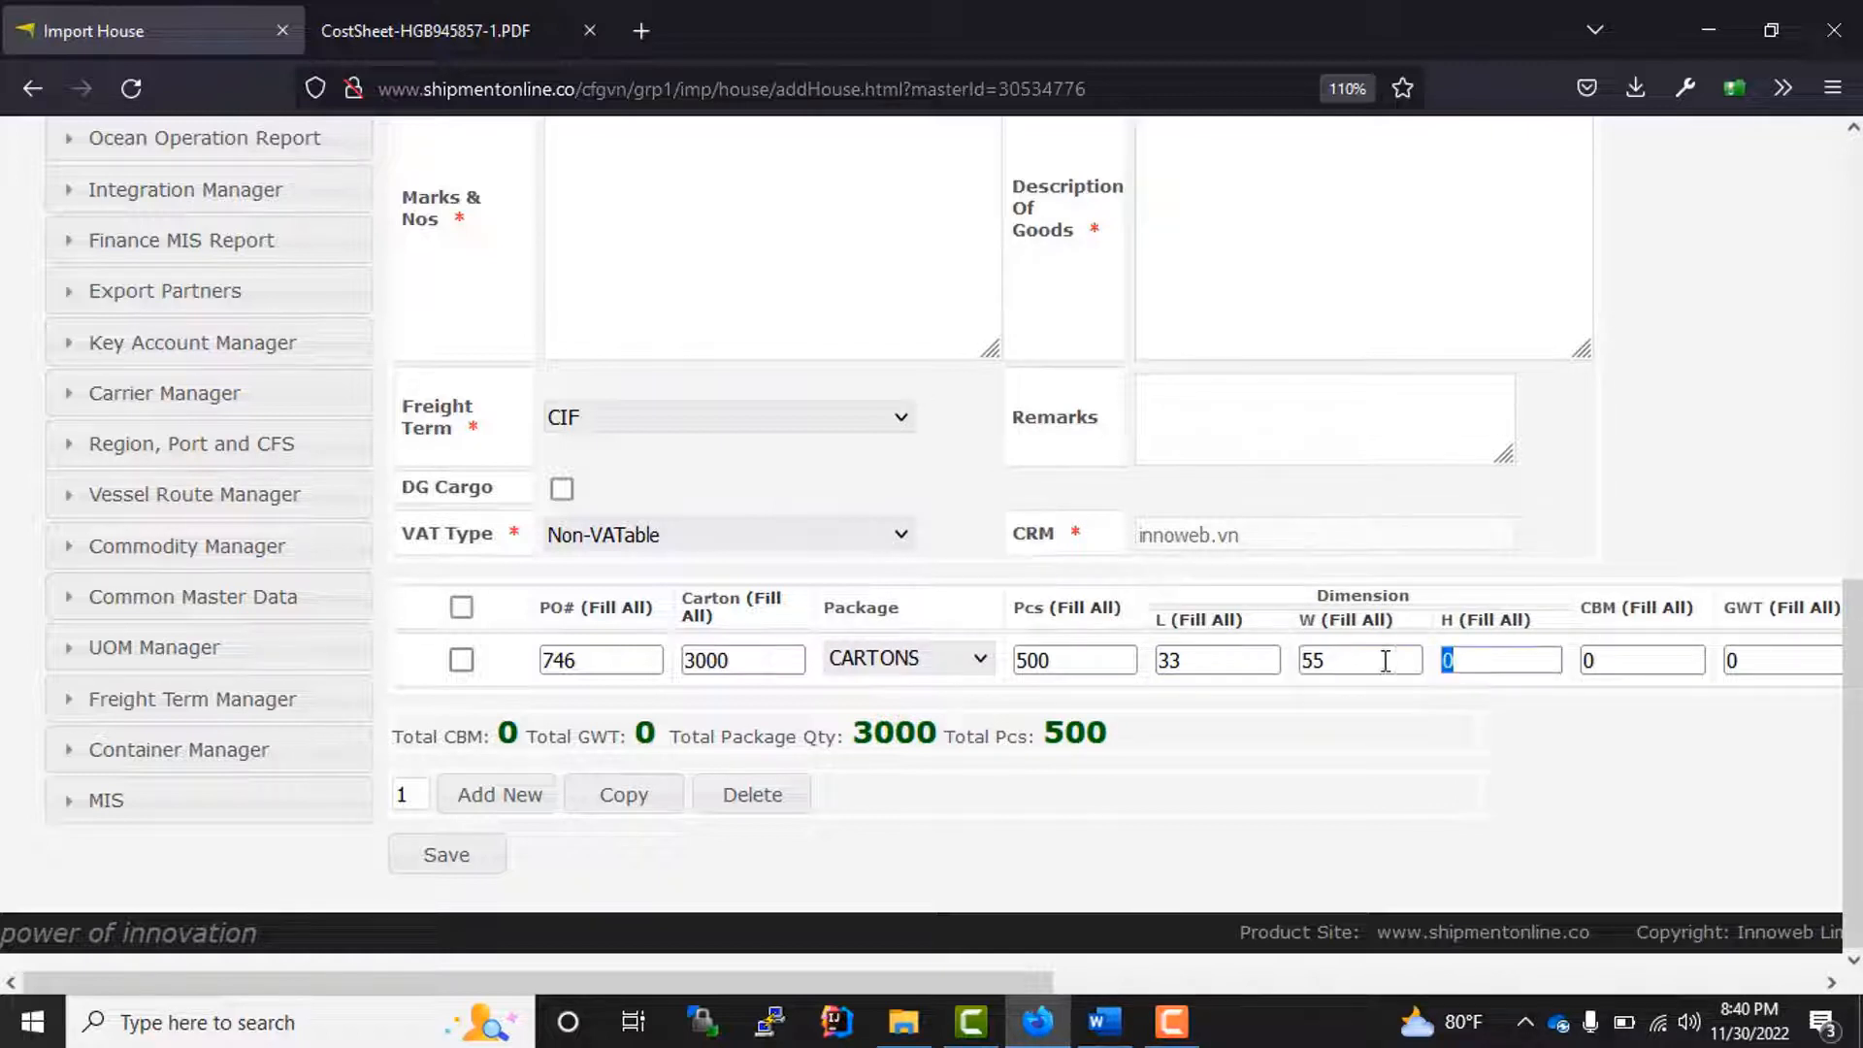
pyautogui.write('66')
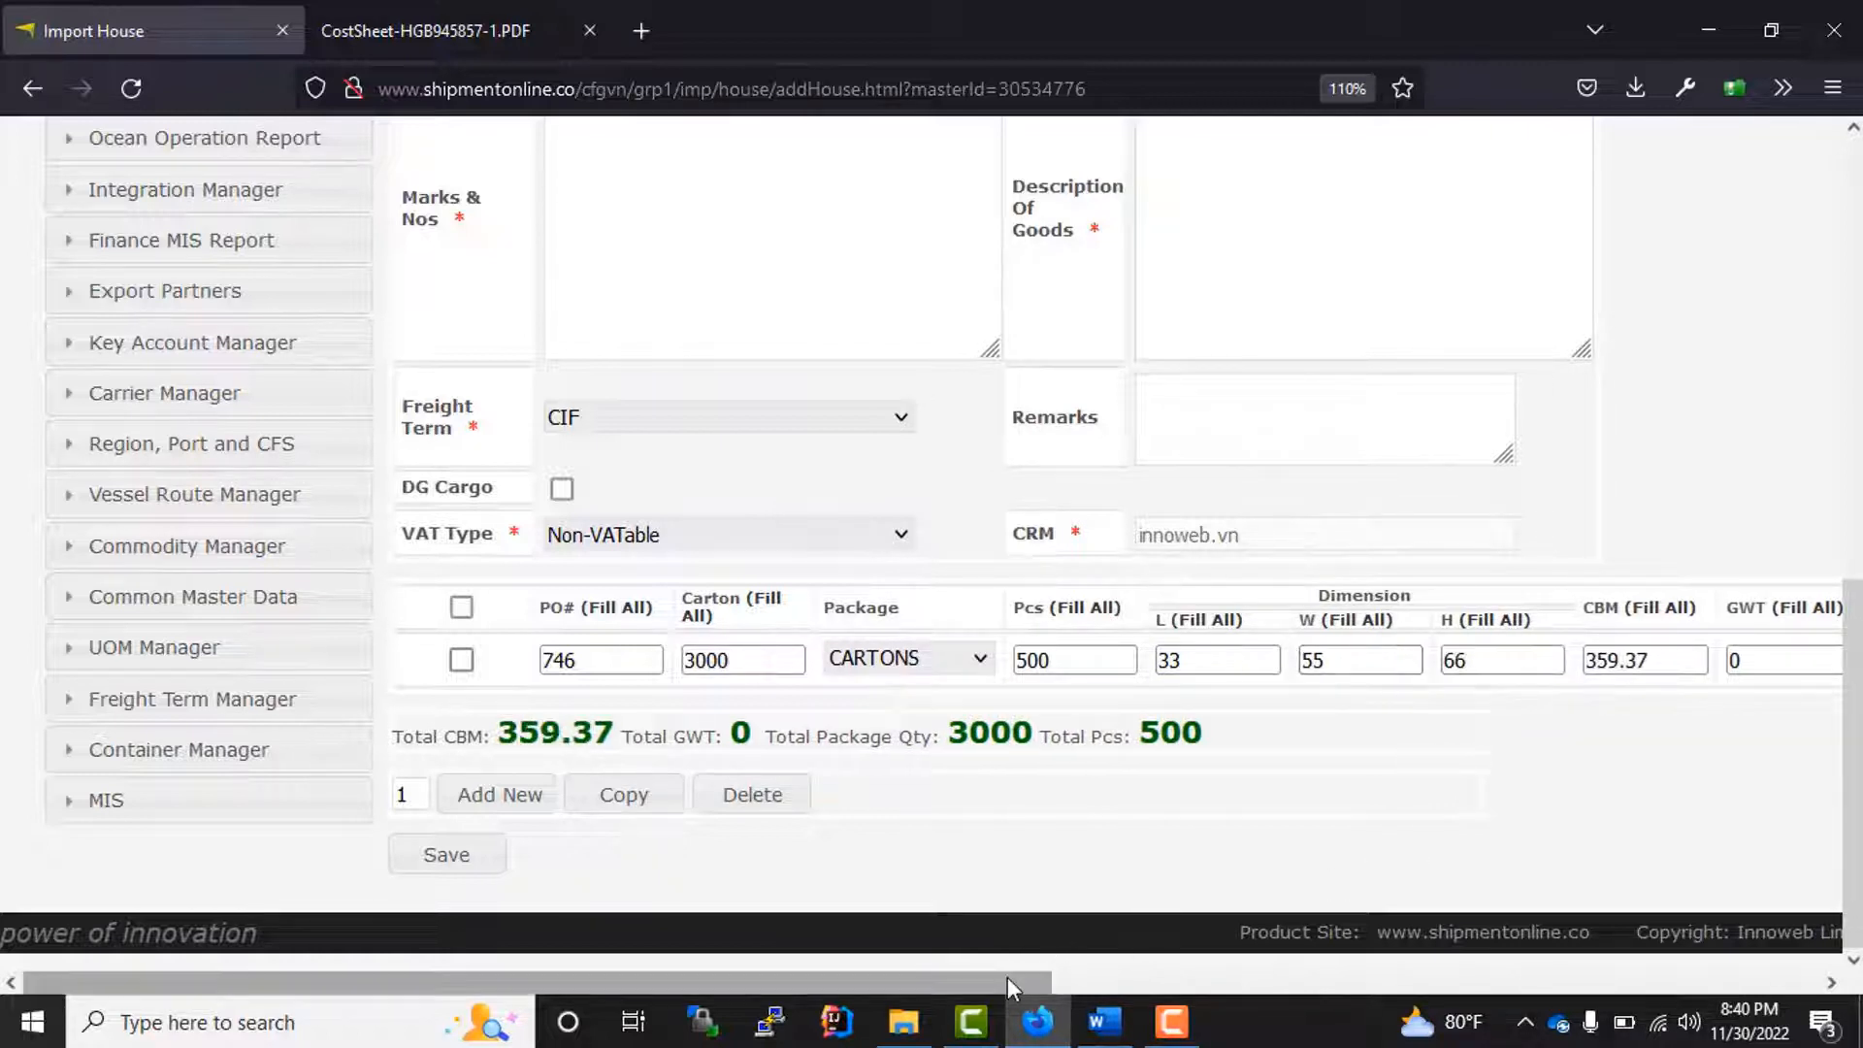
# Step: Set the cargo line's gross weight (GWT) to 500
pyautogui.moveTo(1007, 976); pyautogui.dragTo(1409, 990)
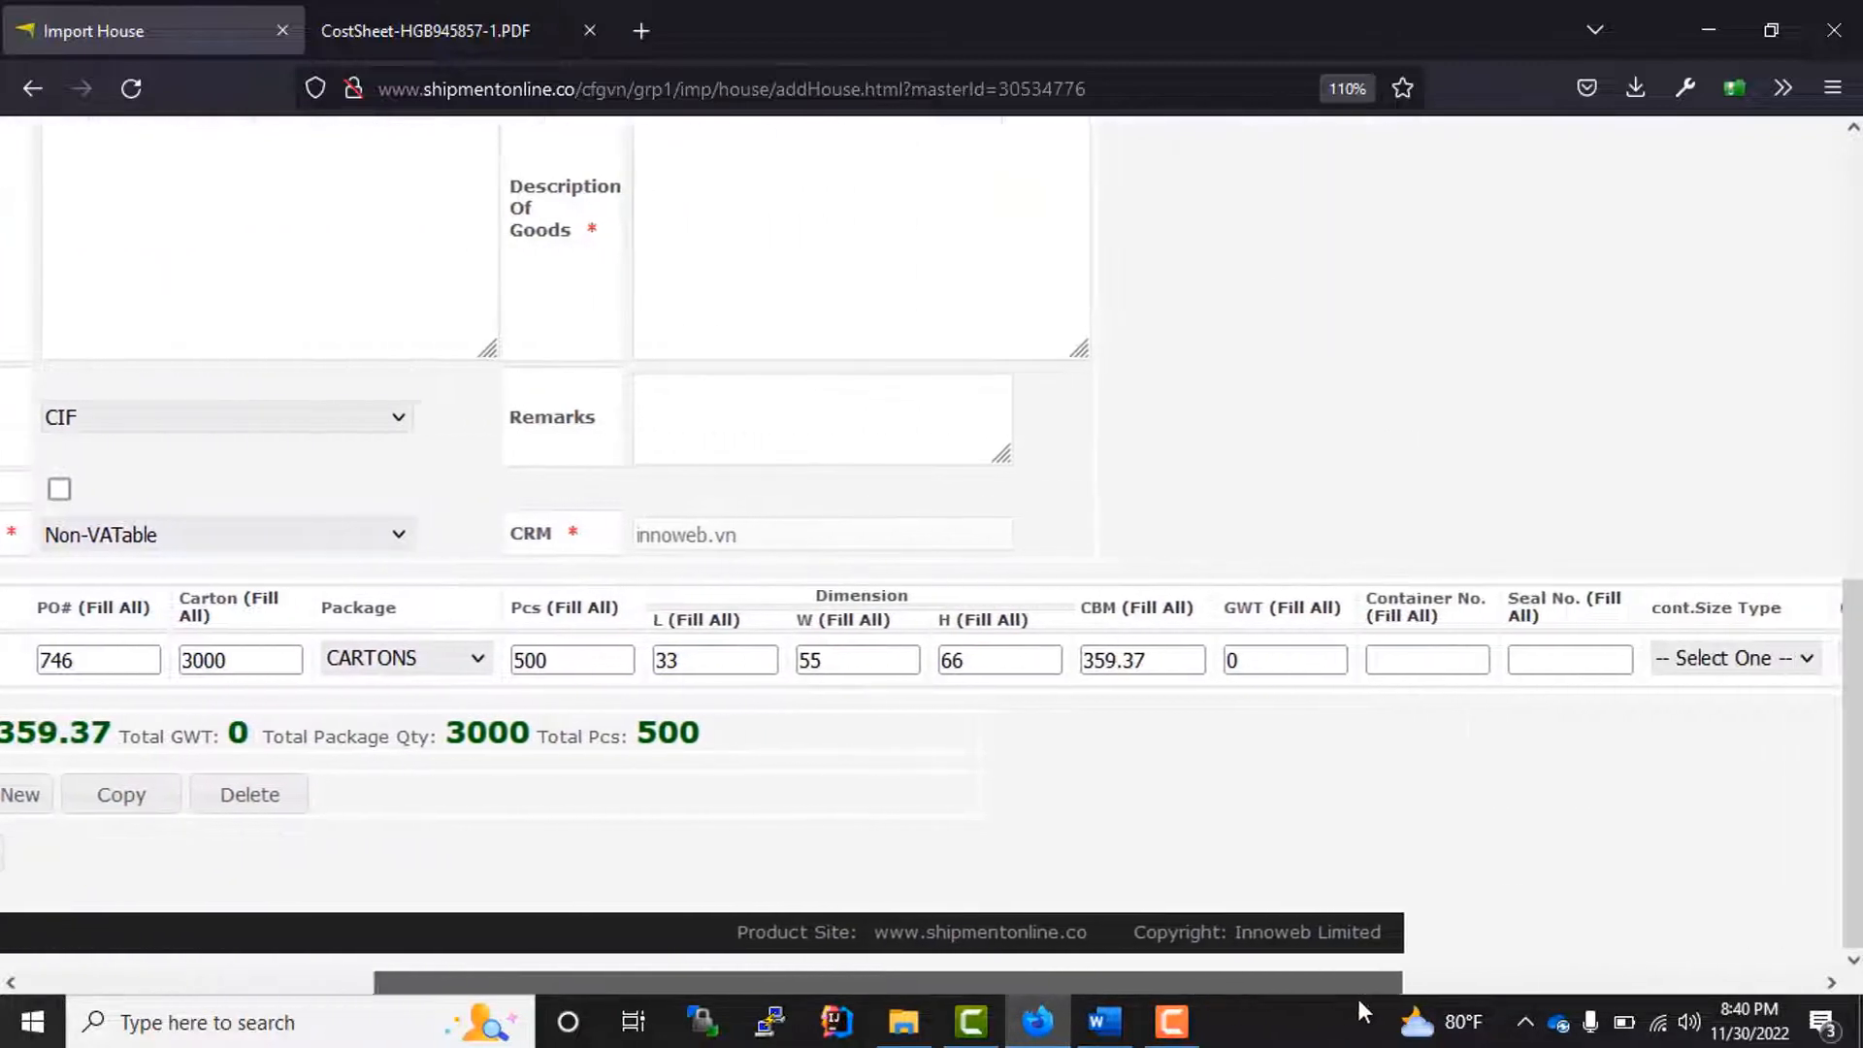
pyautogui.click(1256, 656)
pyautogui.write('500')
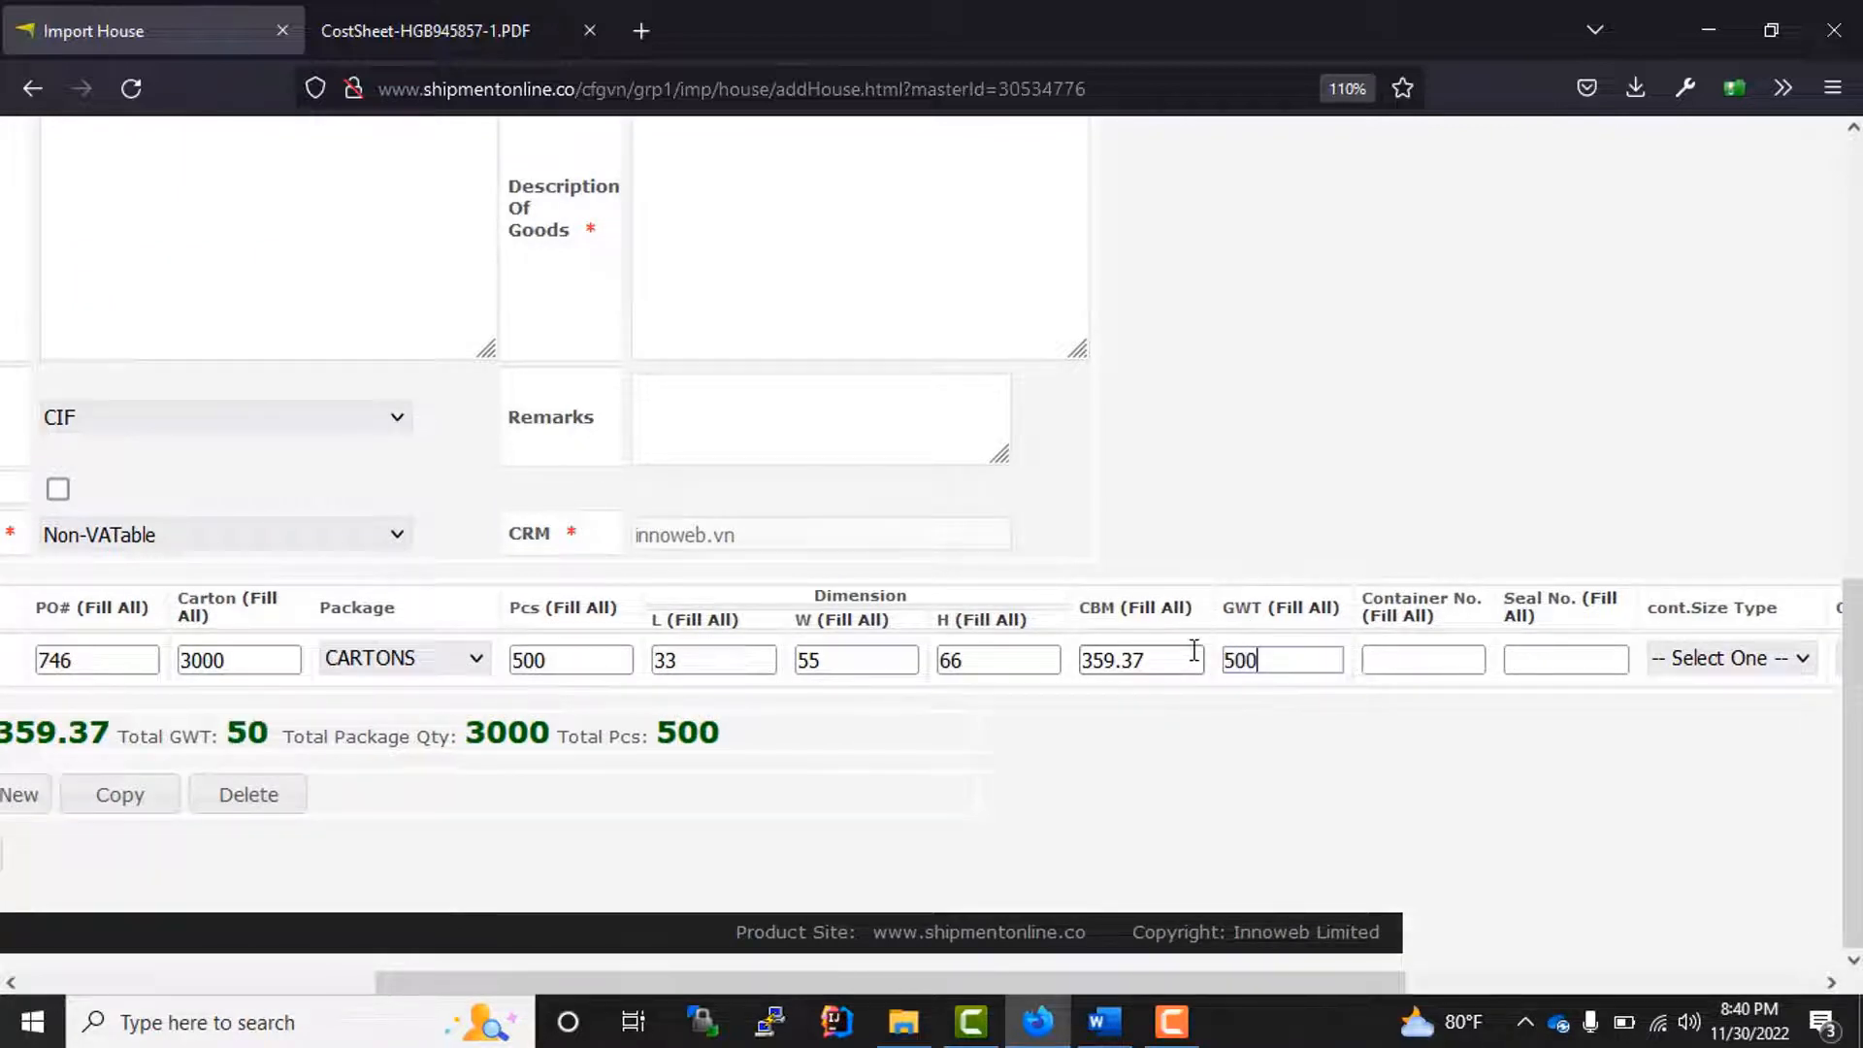
pyautogui.click(1526, 848)
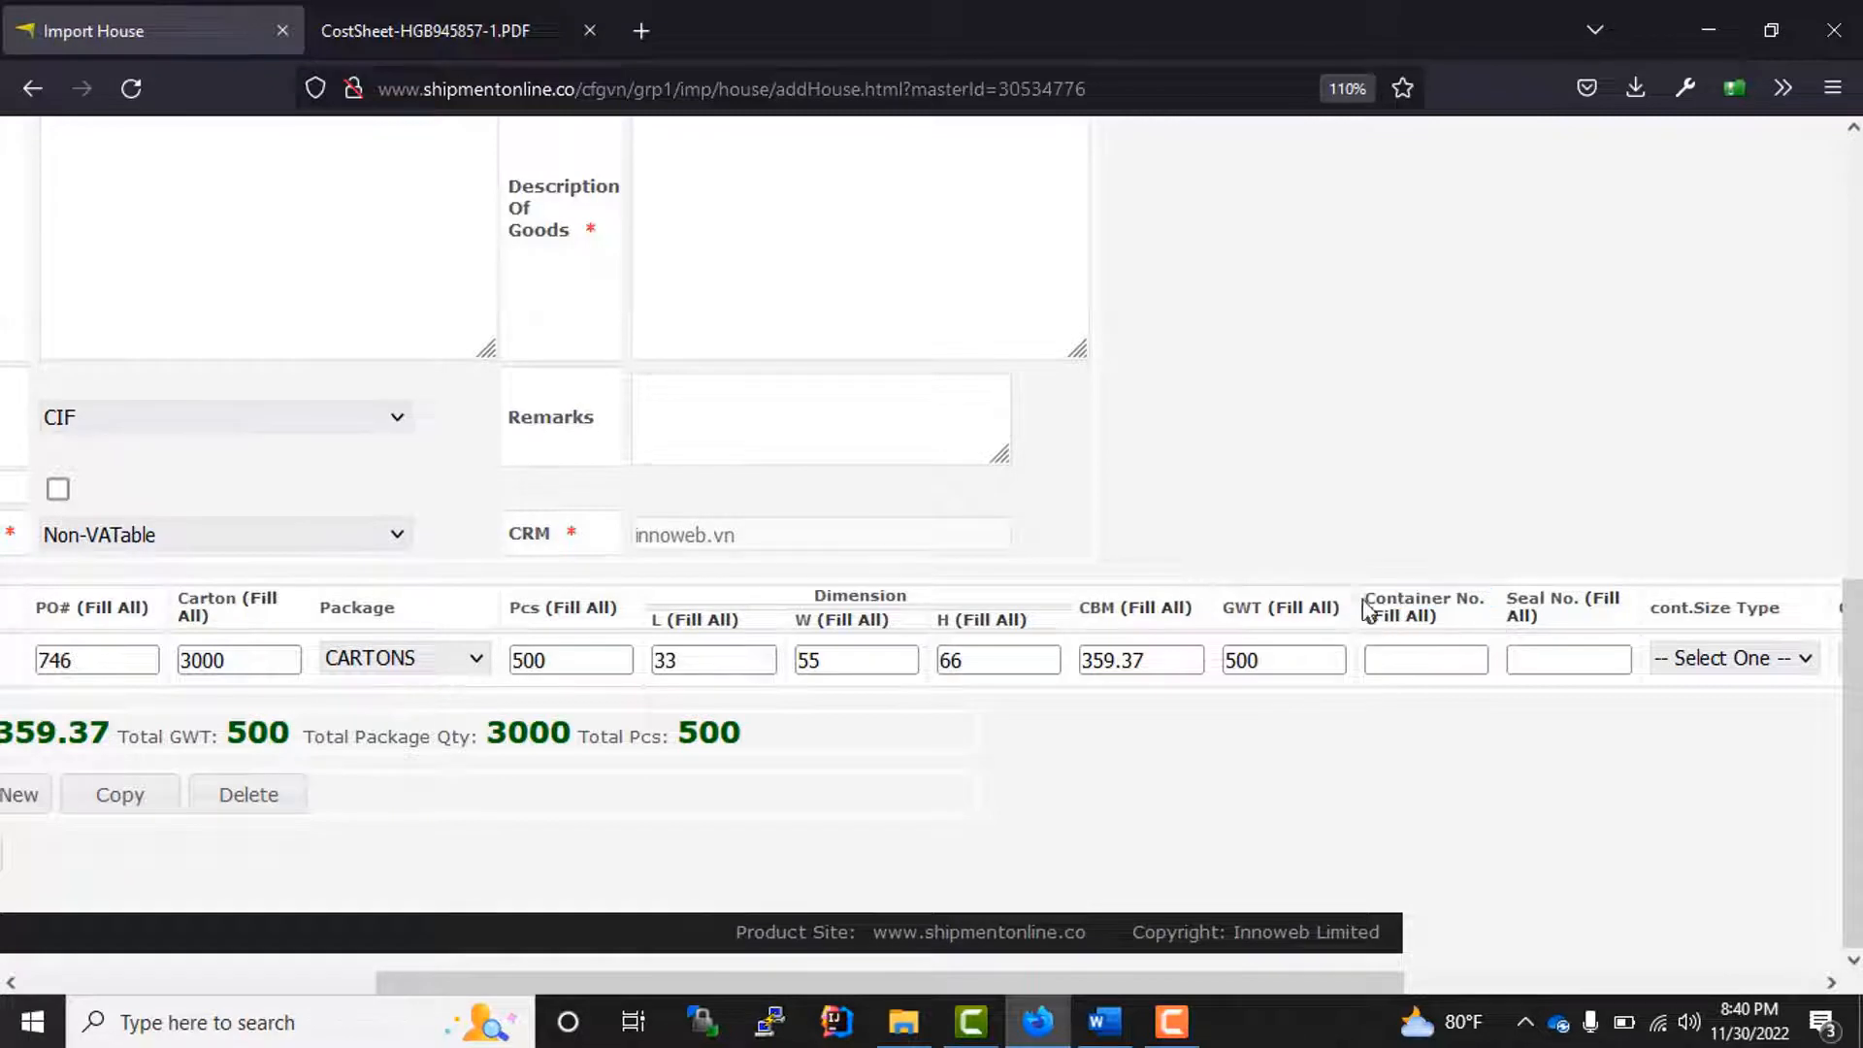
# Step: Enter container number NUYT8754324 and seal number 45678 for the cargo line
pyautogui.moveTo(1363, 608); pyautogui.dragTo(1361, 586)
pyautogui.click(1403, 662)
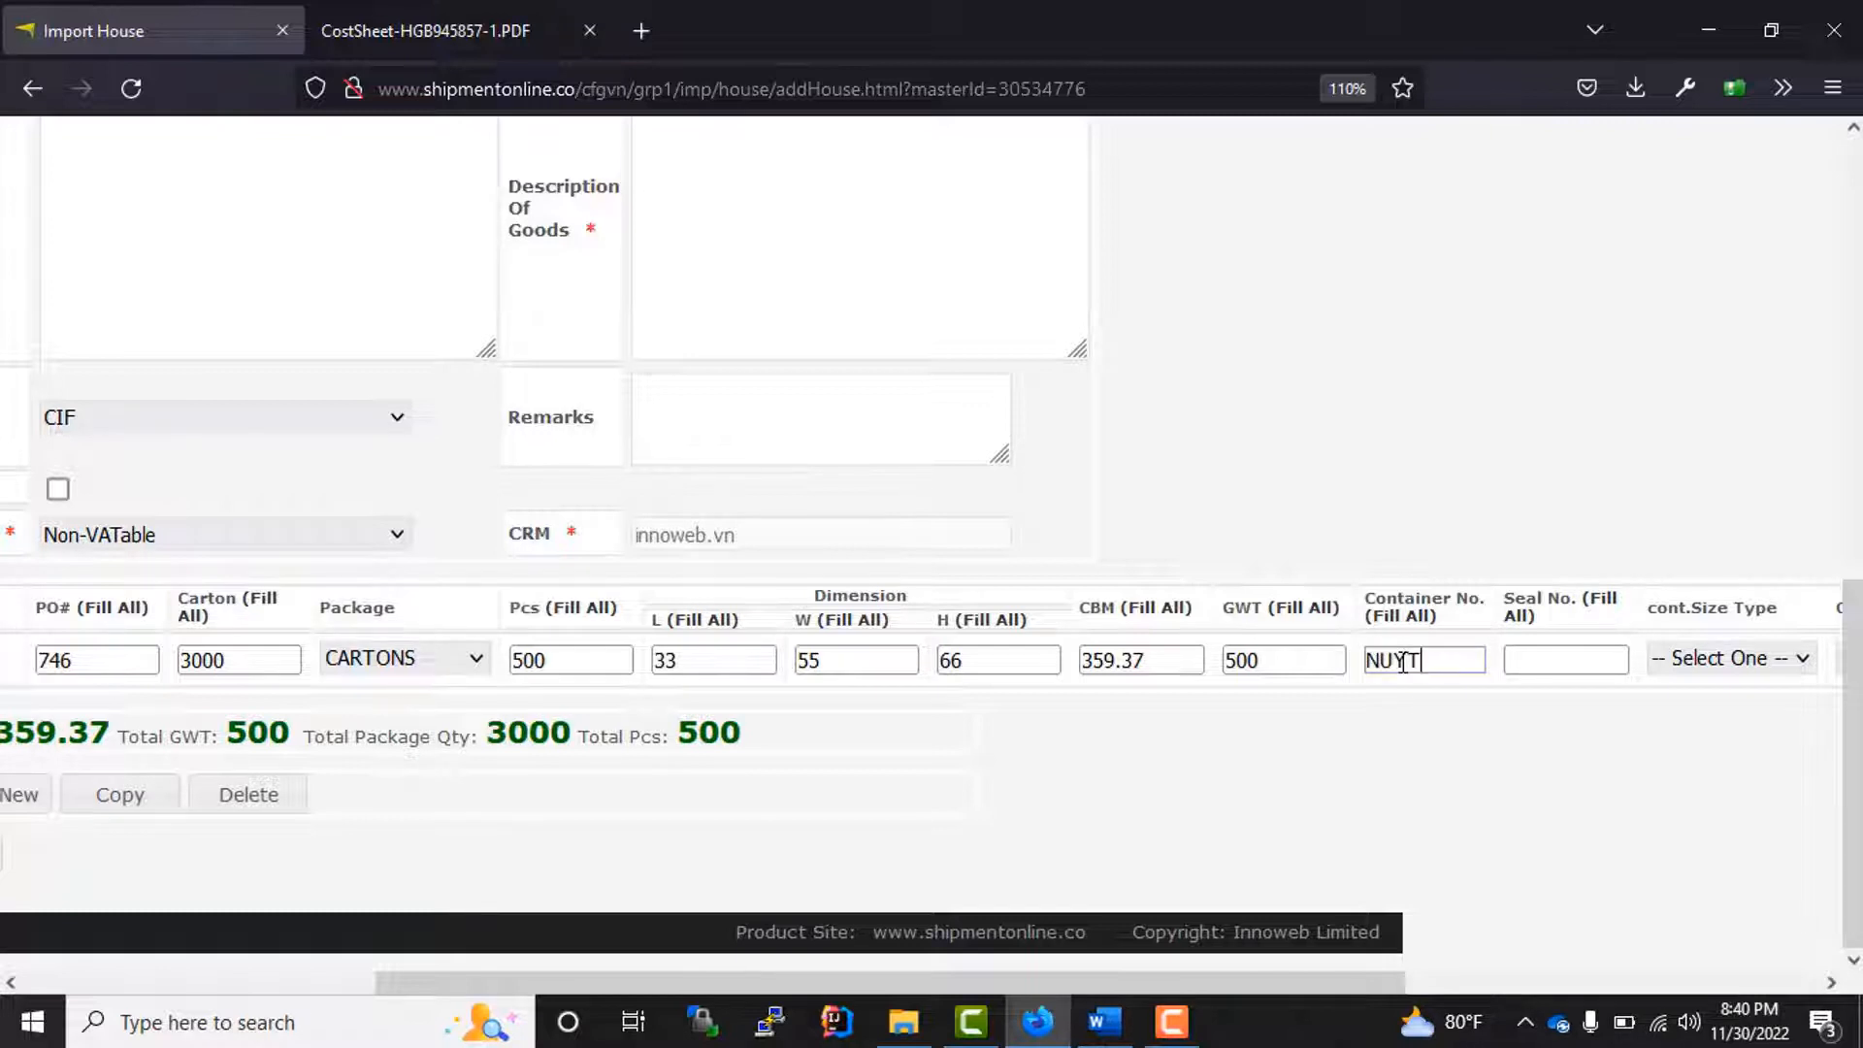
pyautogui.write('NUYT8754324')
pyautogui.moveTo(1408, 661); pyautogui.dragTo(1442, 661)
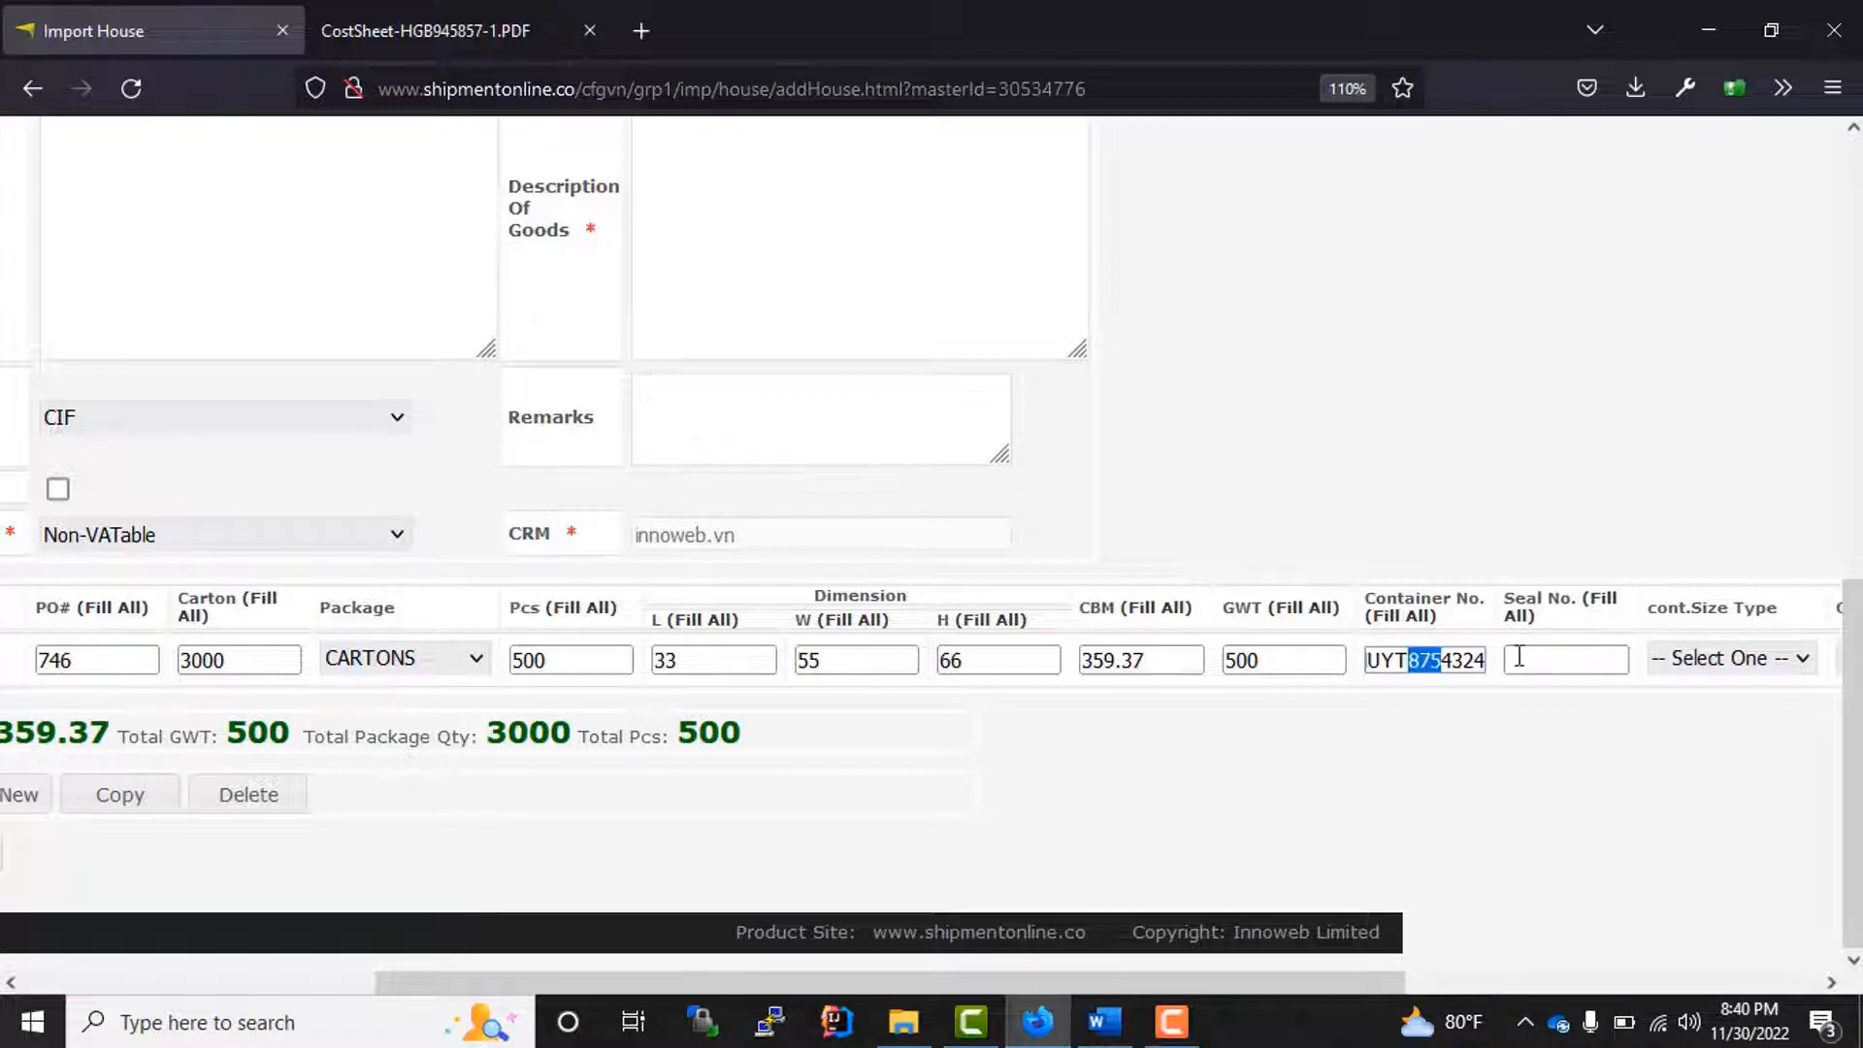
pyautogui.click(1538, 662)
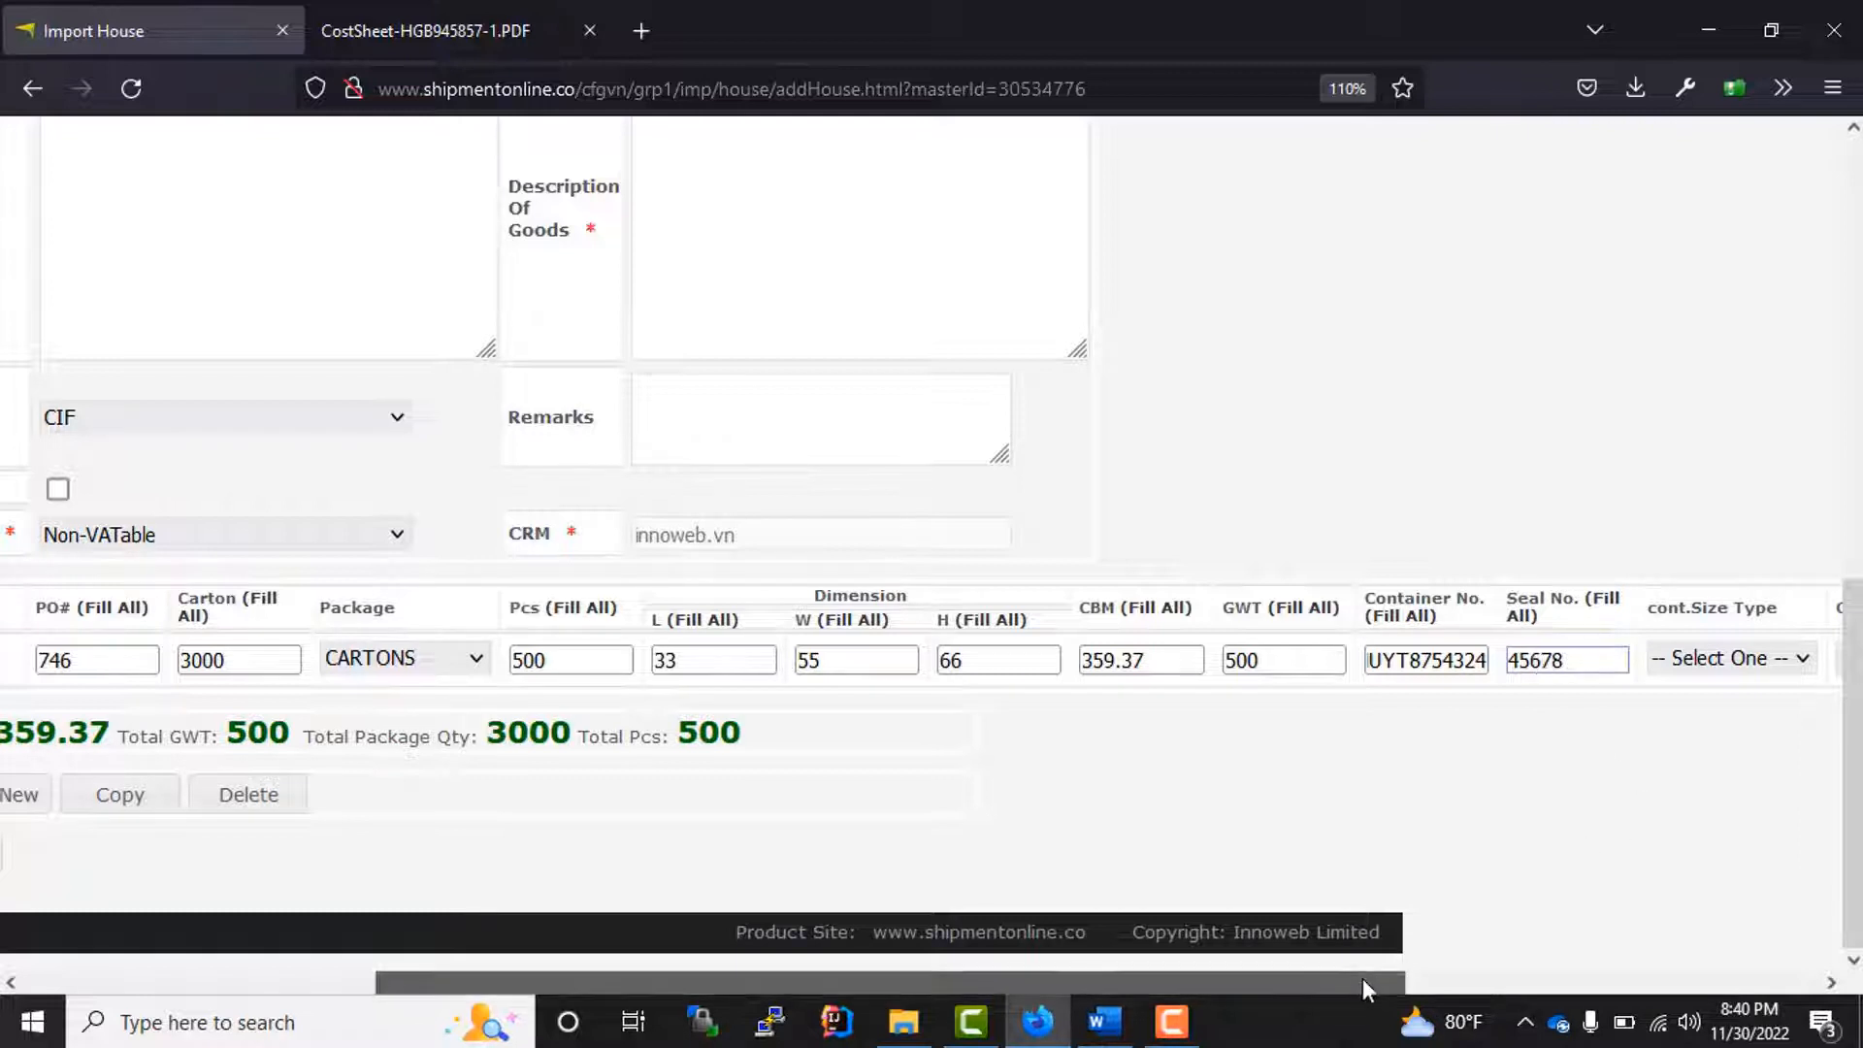
# Step: Set the cargo line's container size type to 40-HC and its container mode to FCL
pyautogui.moveTo(1362, 978); pyautogui.dragTo(1596, 979)
pyautogui.click(1438, 668)
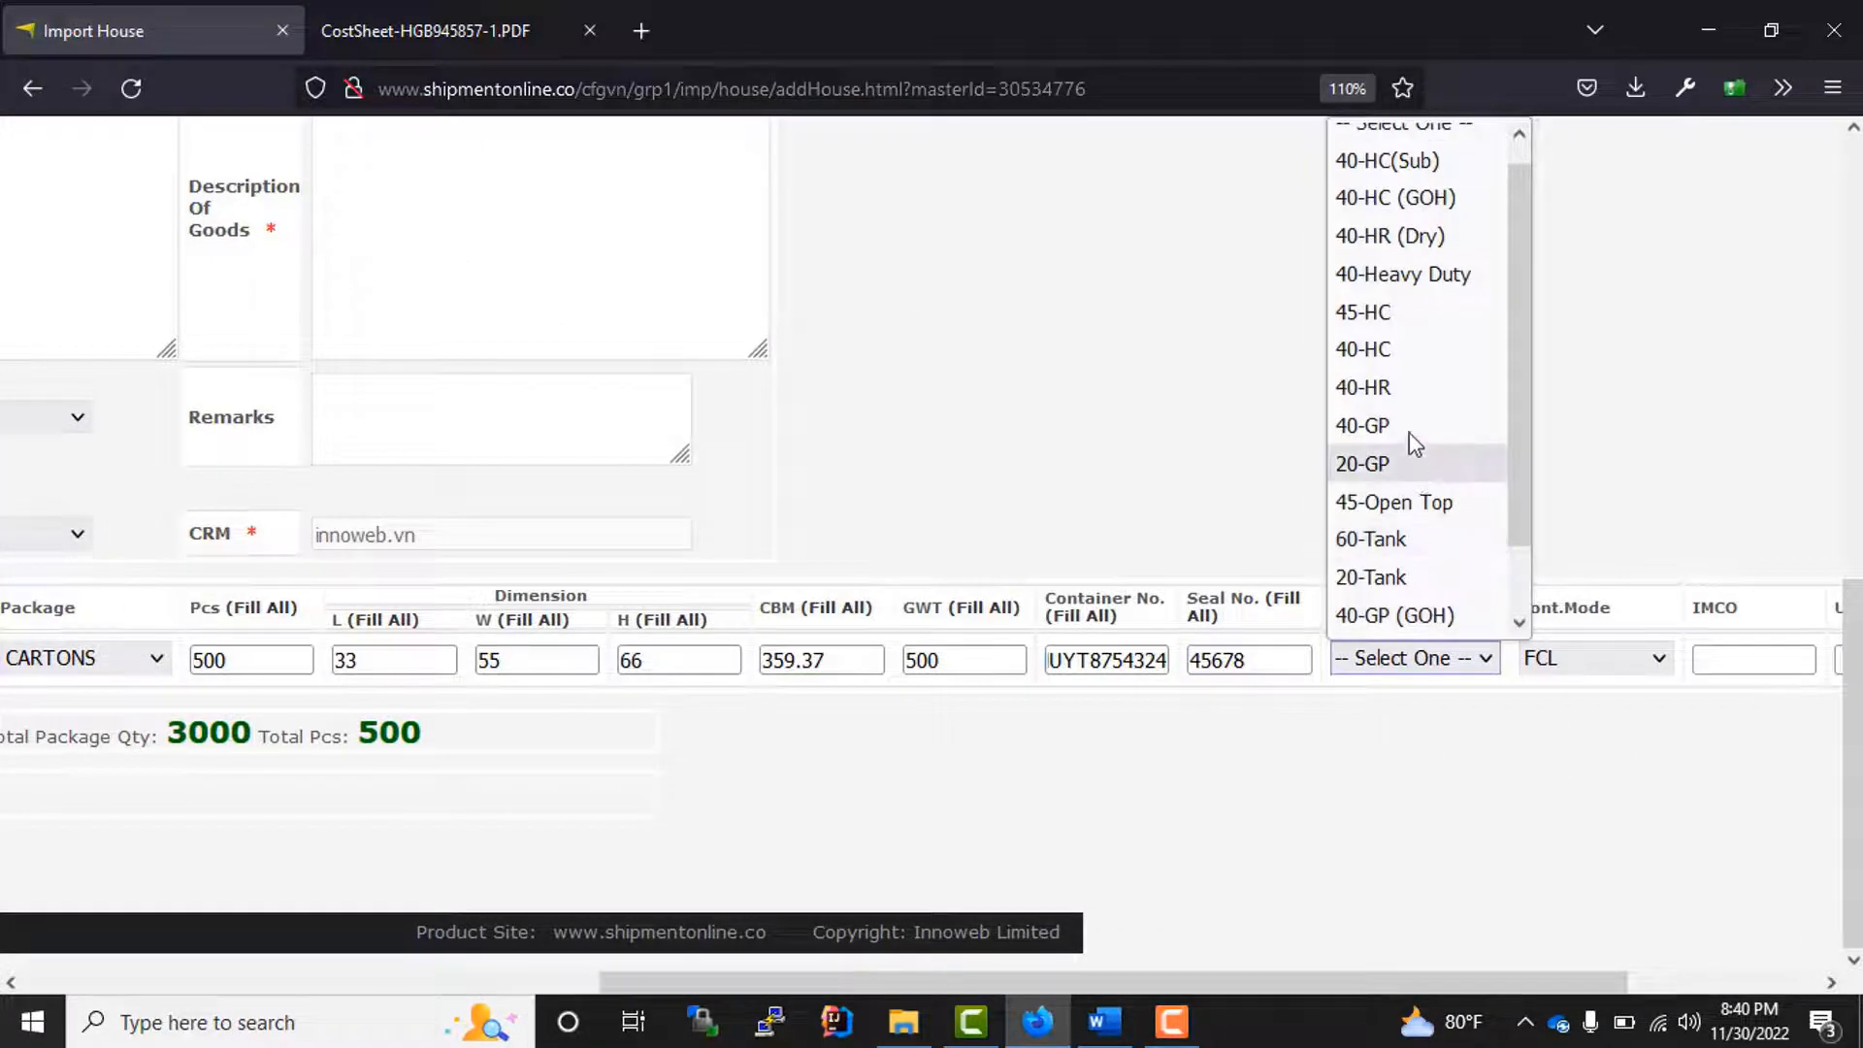
pyautogui.click(1390, 351)
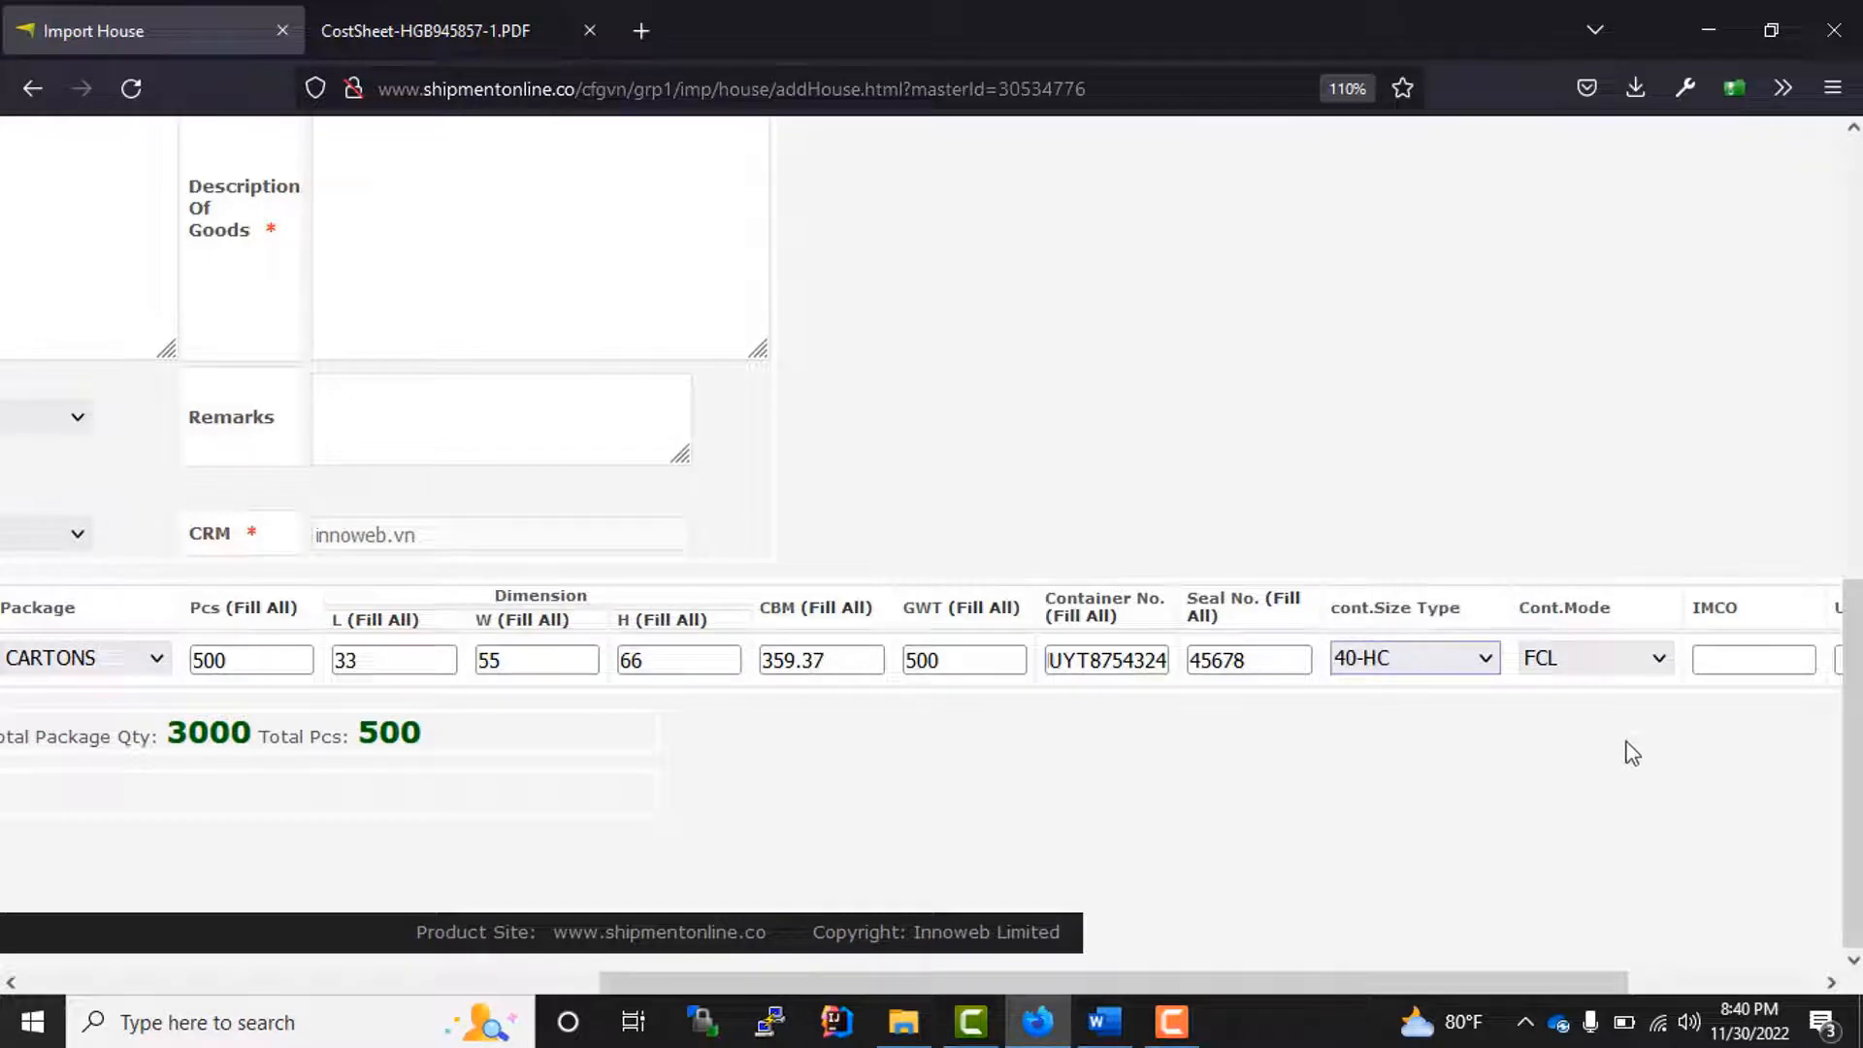
pyautogui.click(1603, 662)
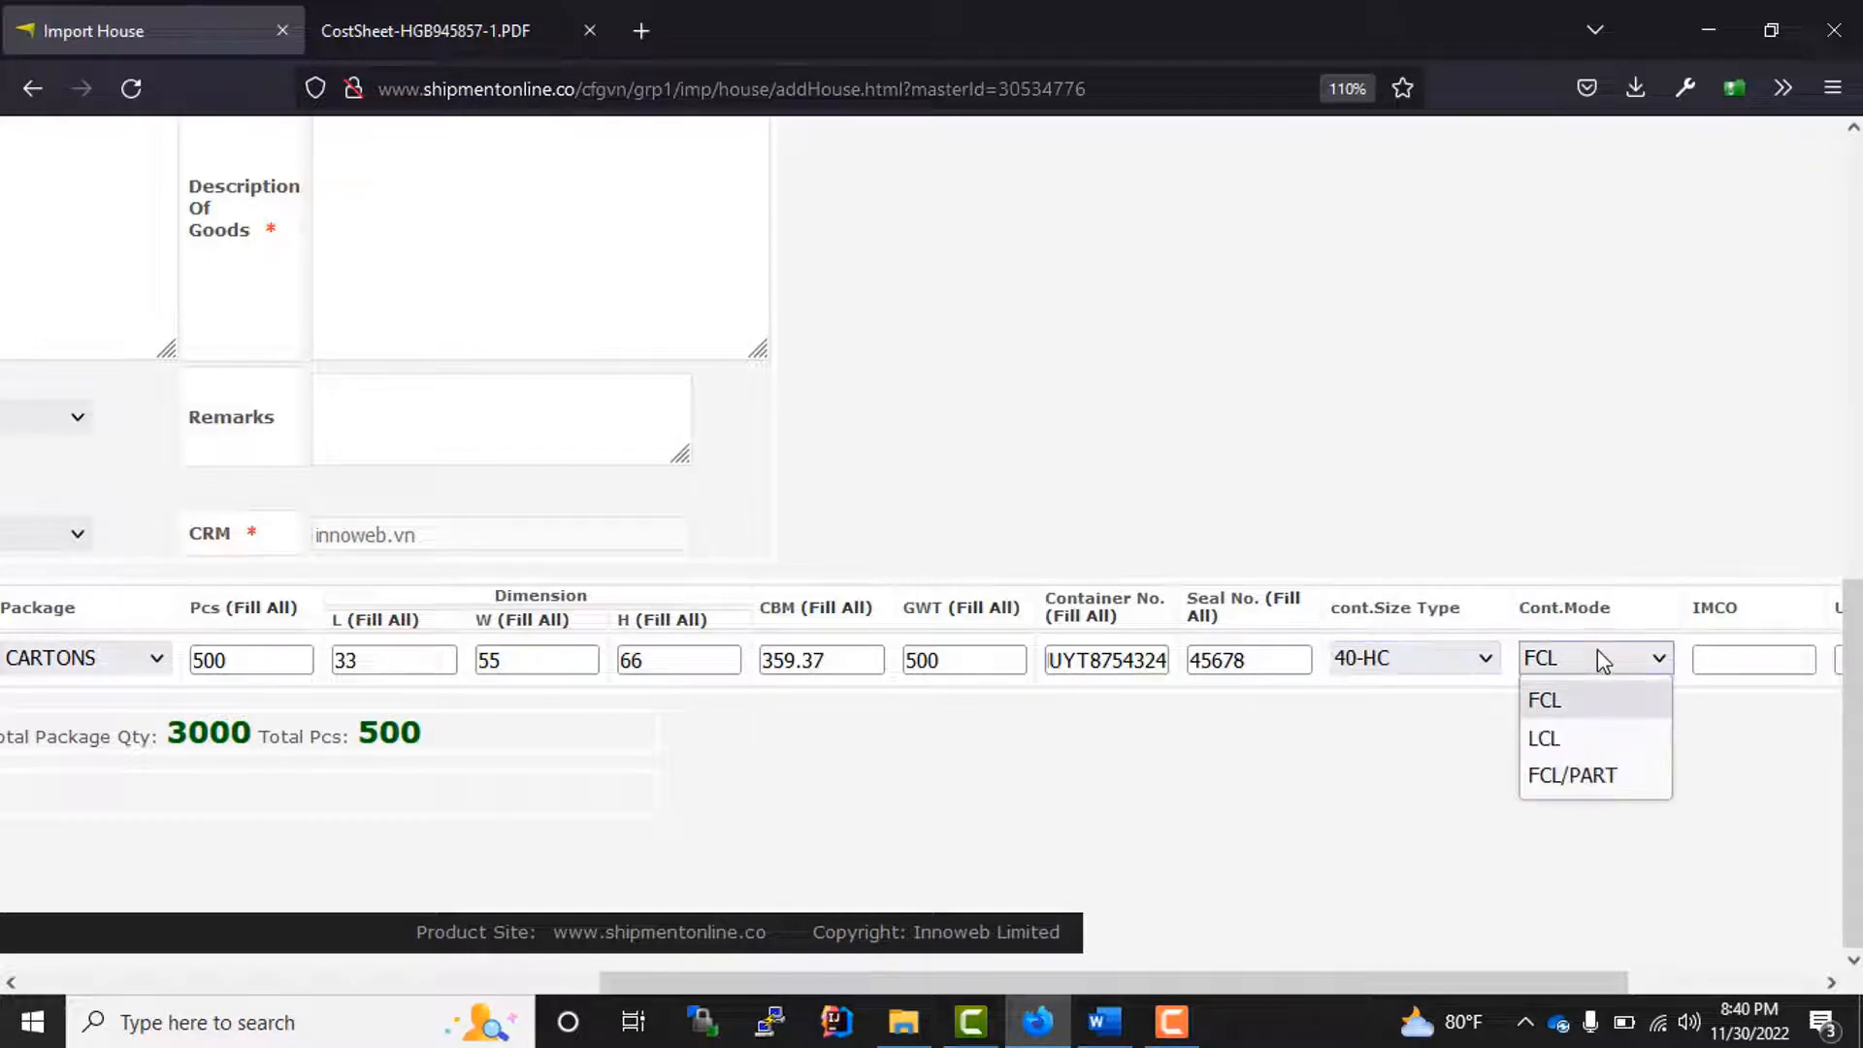
pyautogui.click(1577, 700)
pyautogui.moveTo(1395, 994); pyautogui.dragTo(1714, 988)
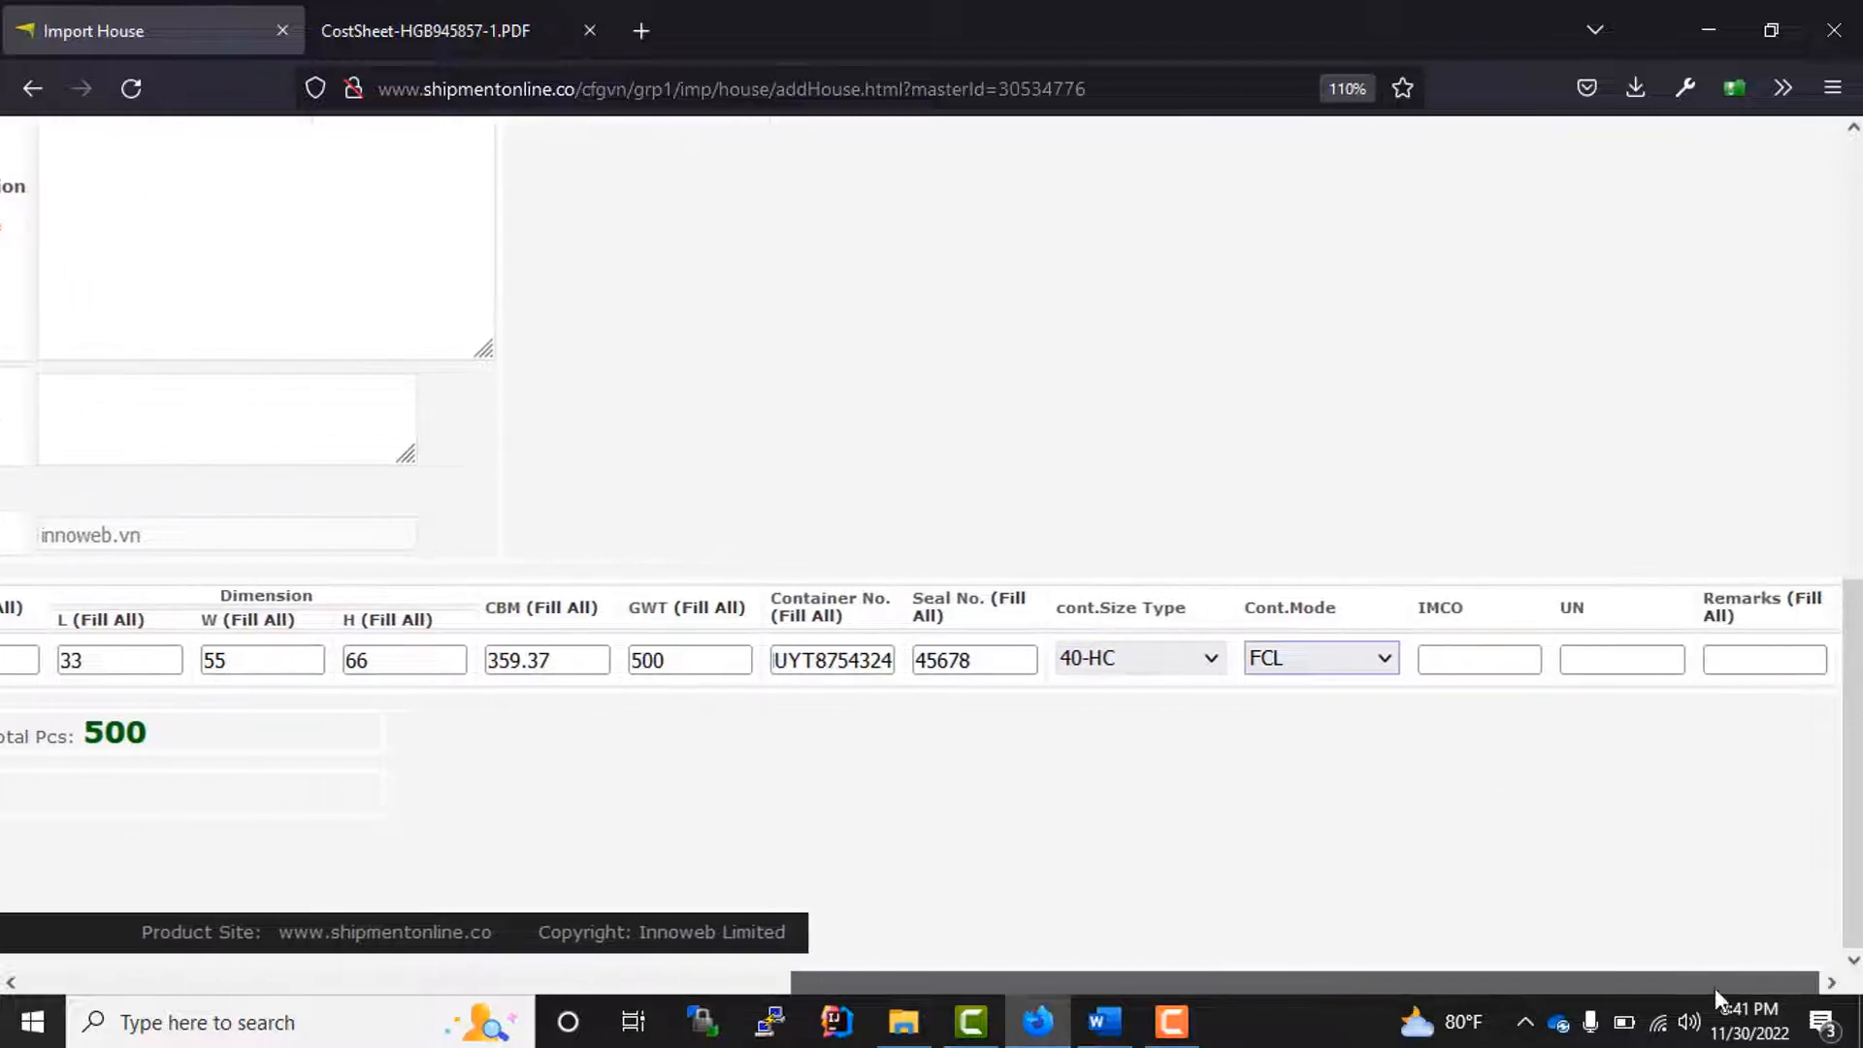
pyautogui.click(1602, 668)
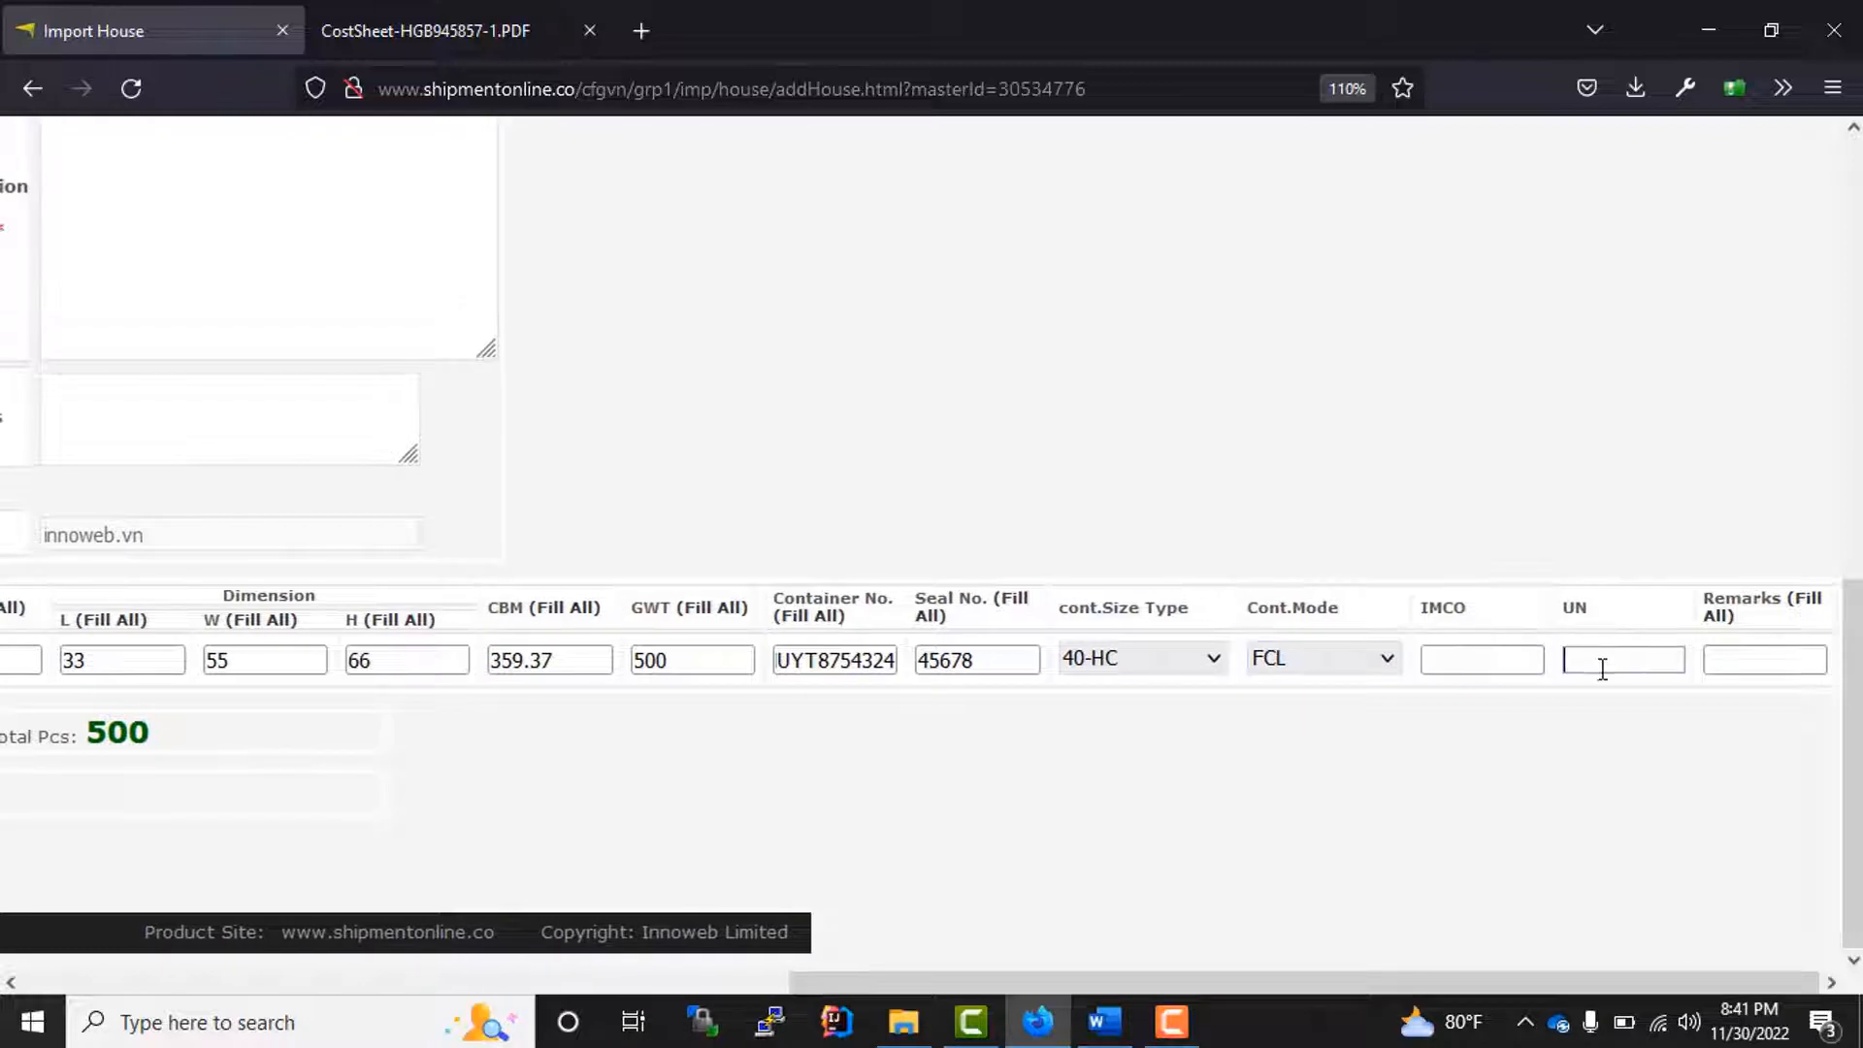
pyautogui.click(1756, 660)
pyautogui.moveTo(1547, 980); pyautogui.dragTo(780, 981)
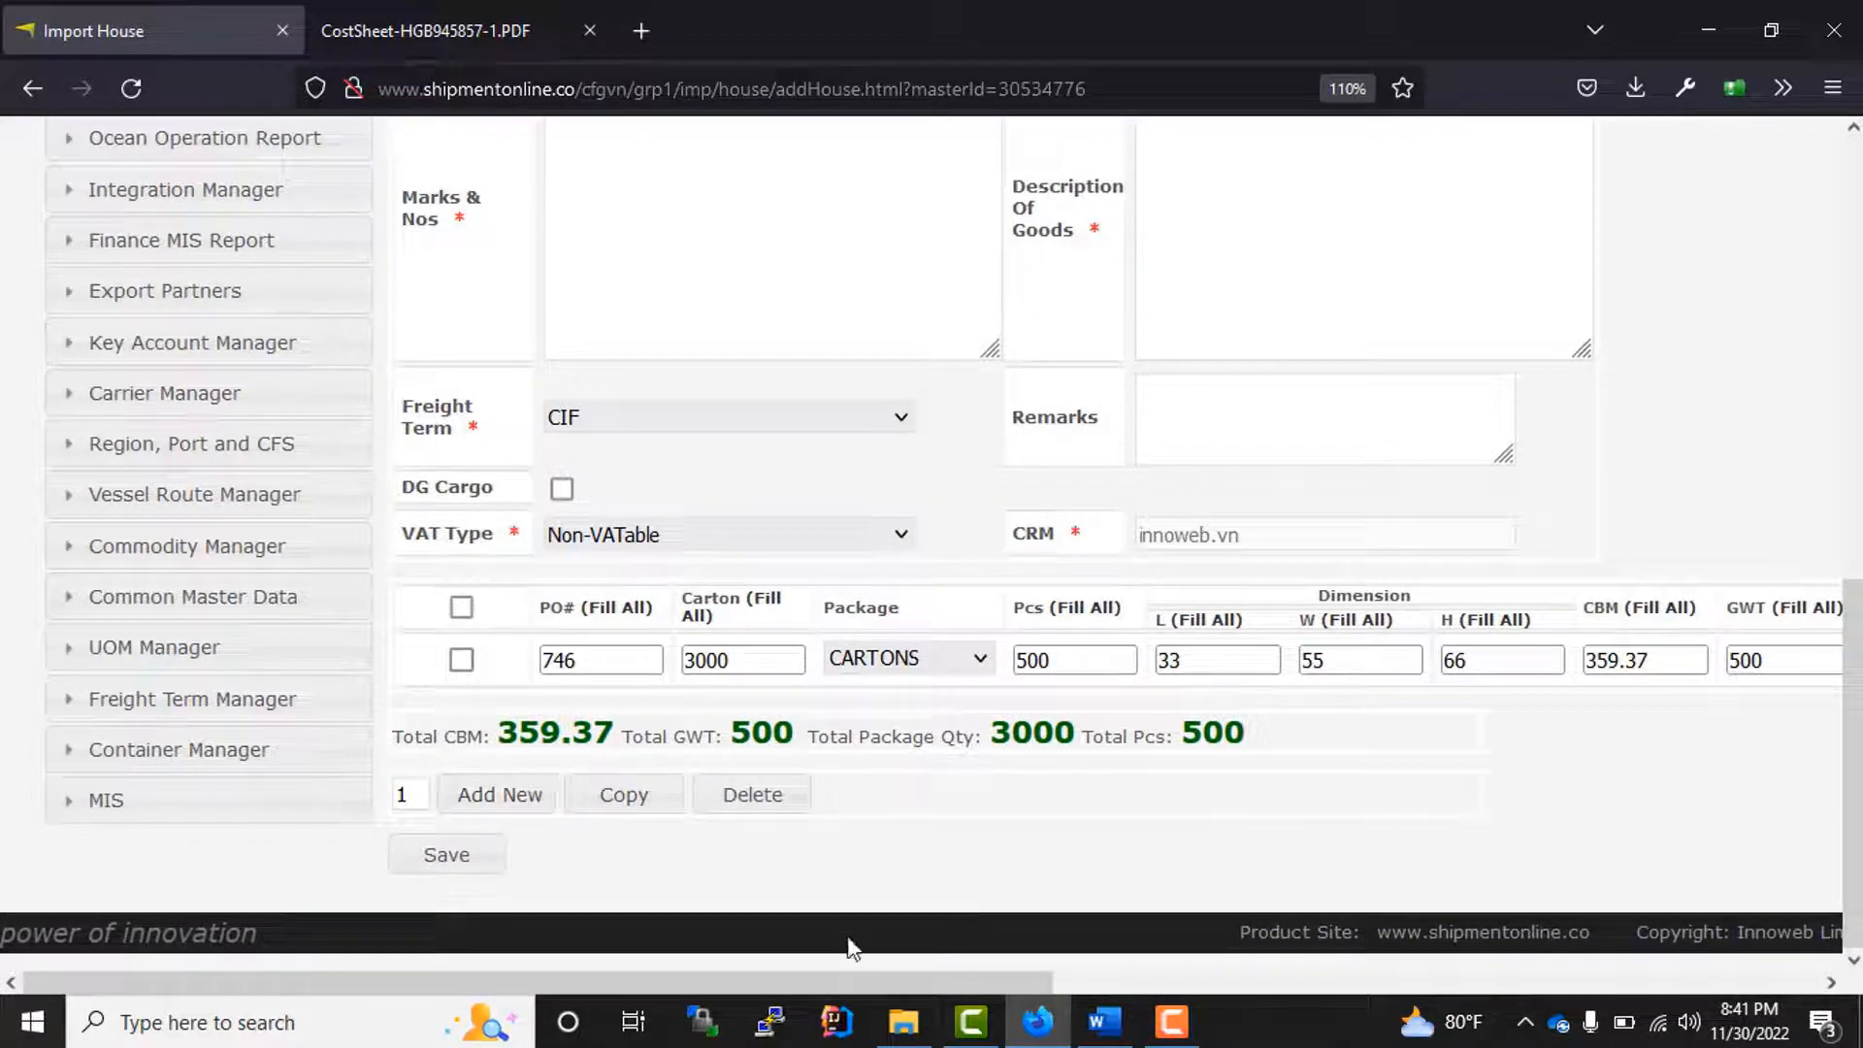
# Step: Add two blank cargo lines below the first one and delete both of them again
pyautogui.click(498, 798)
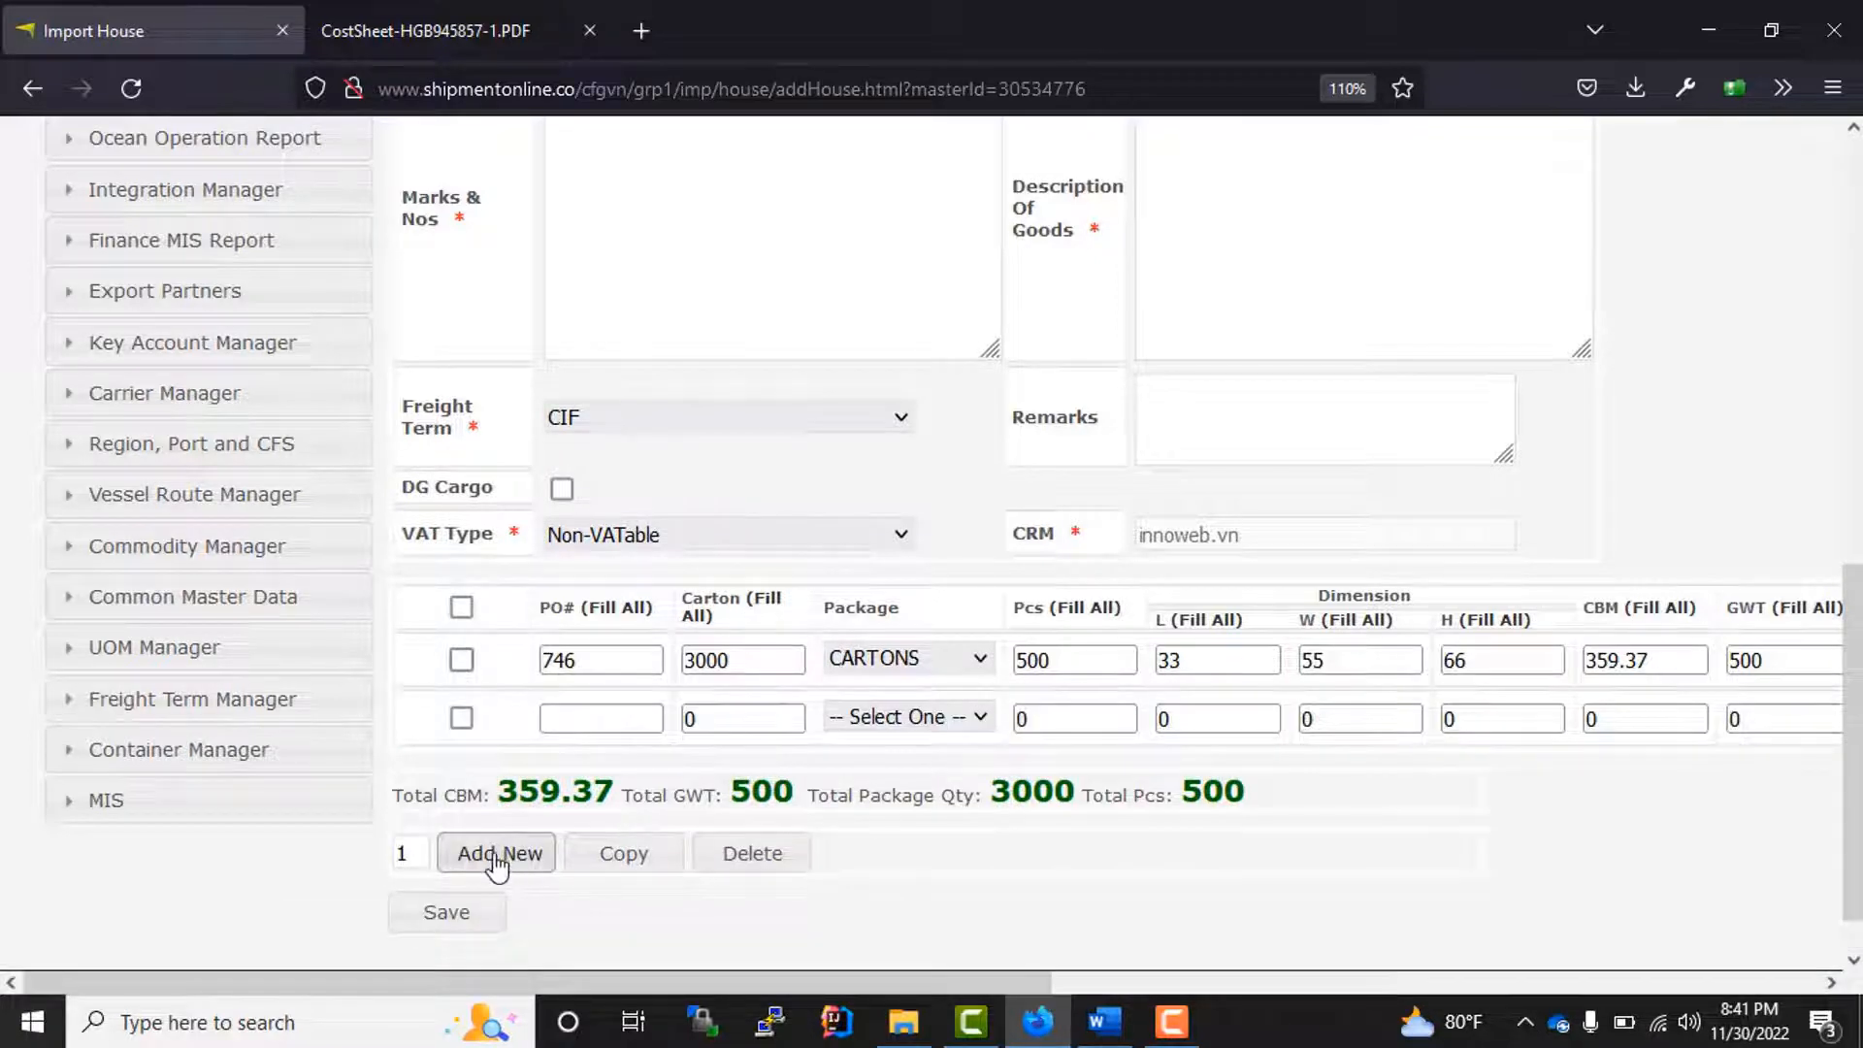
pyautogui.click(497, 853)
pyautogui.click(462, 777)
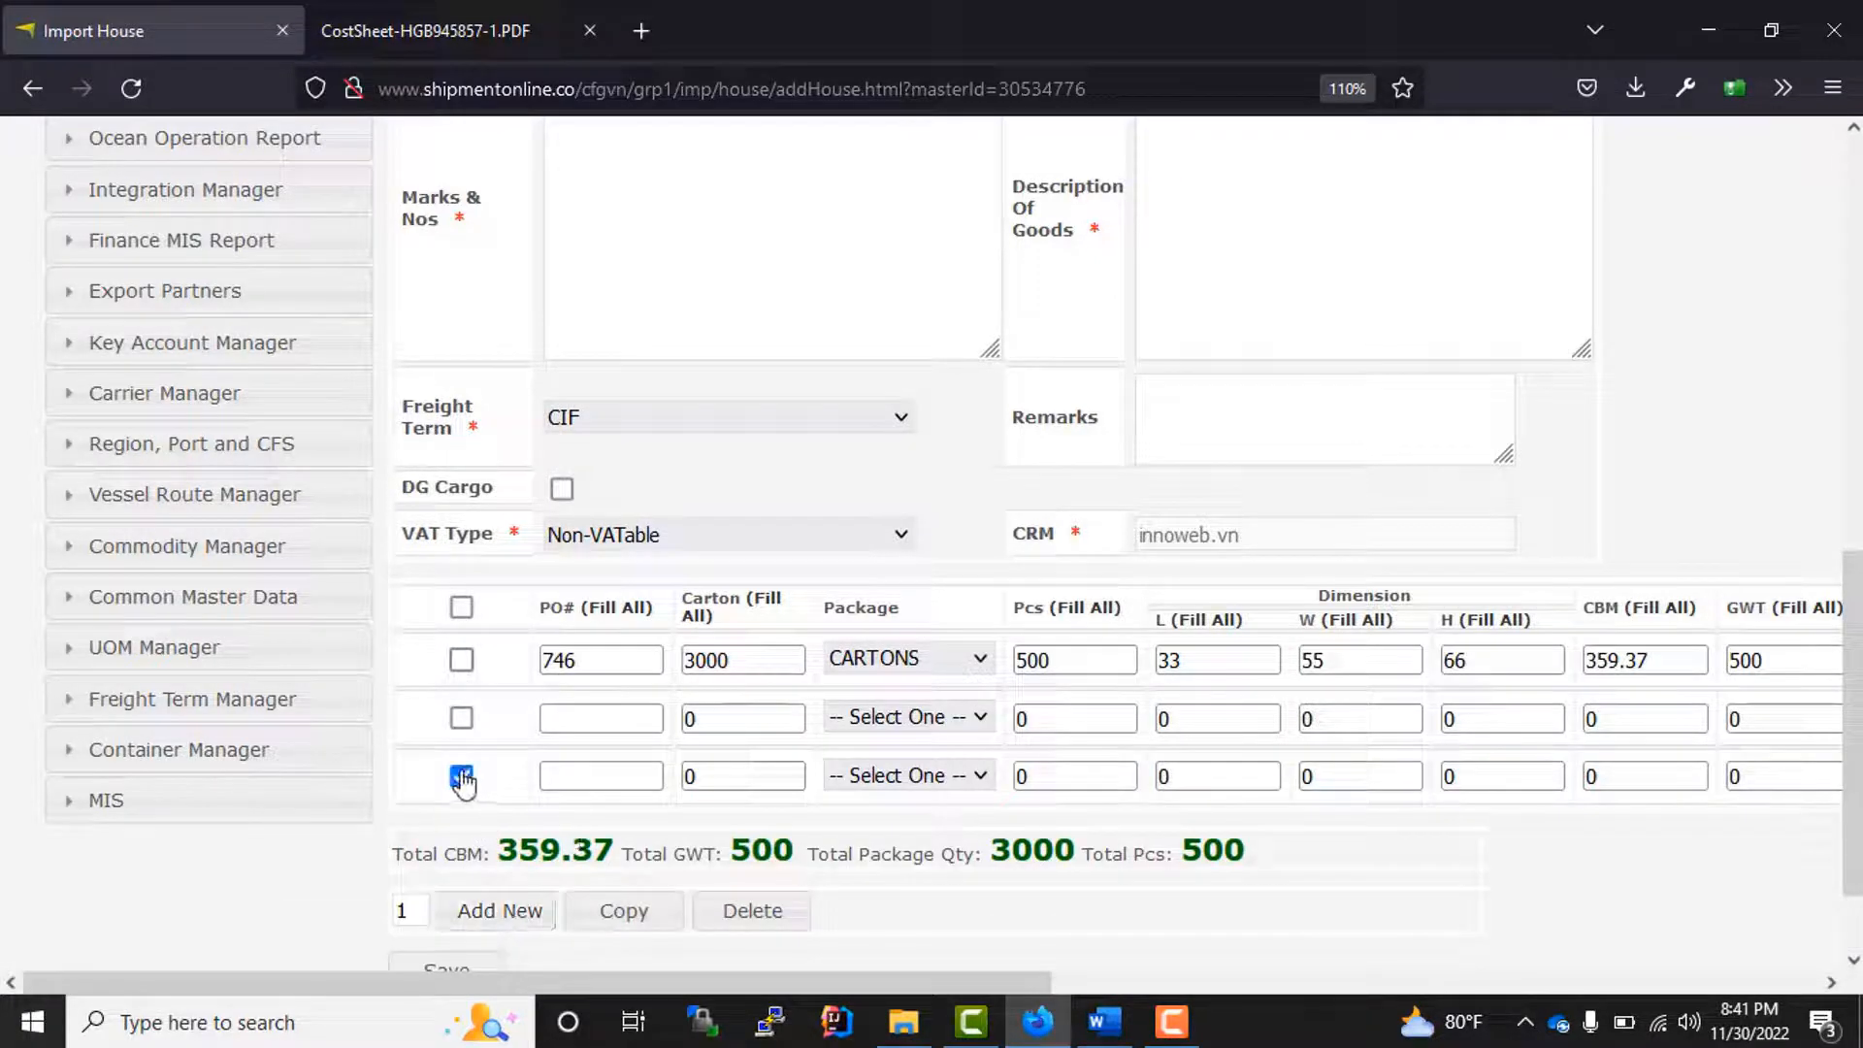
pyautogui.click(461, 718)
pyautogui.scroll(-2, 796, 844)
pyautogui.click(742, 794)
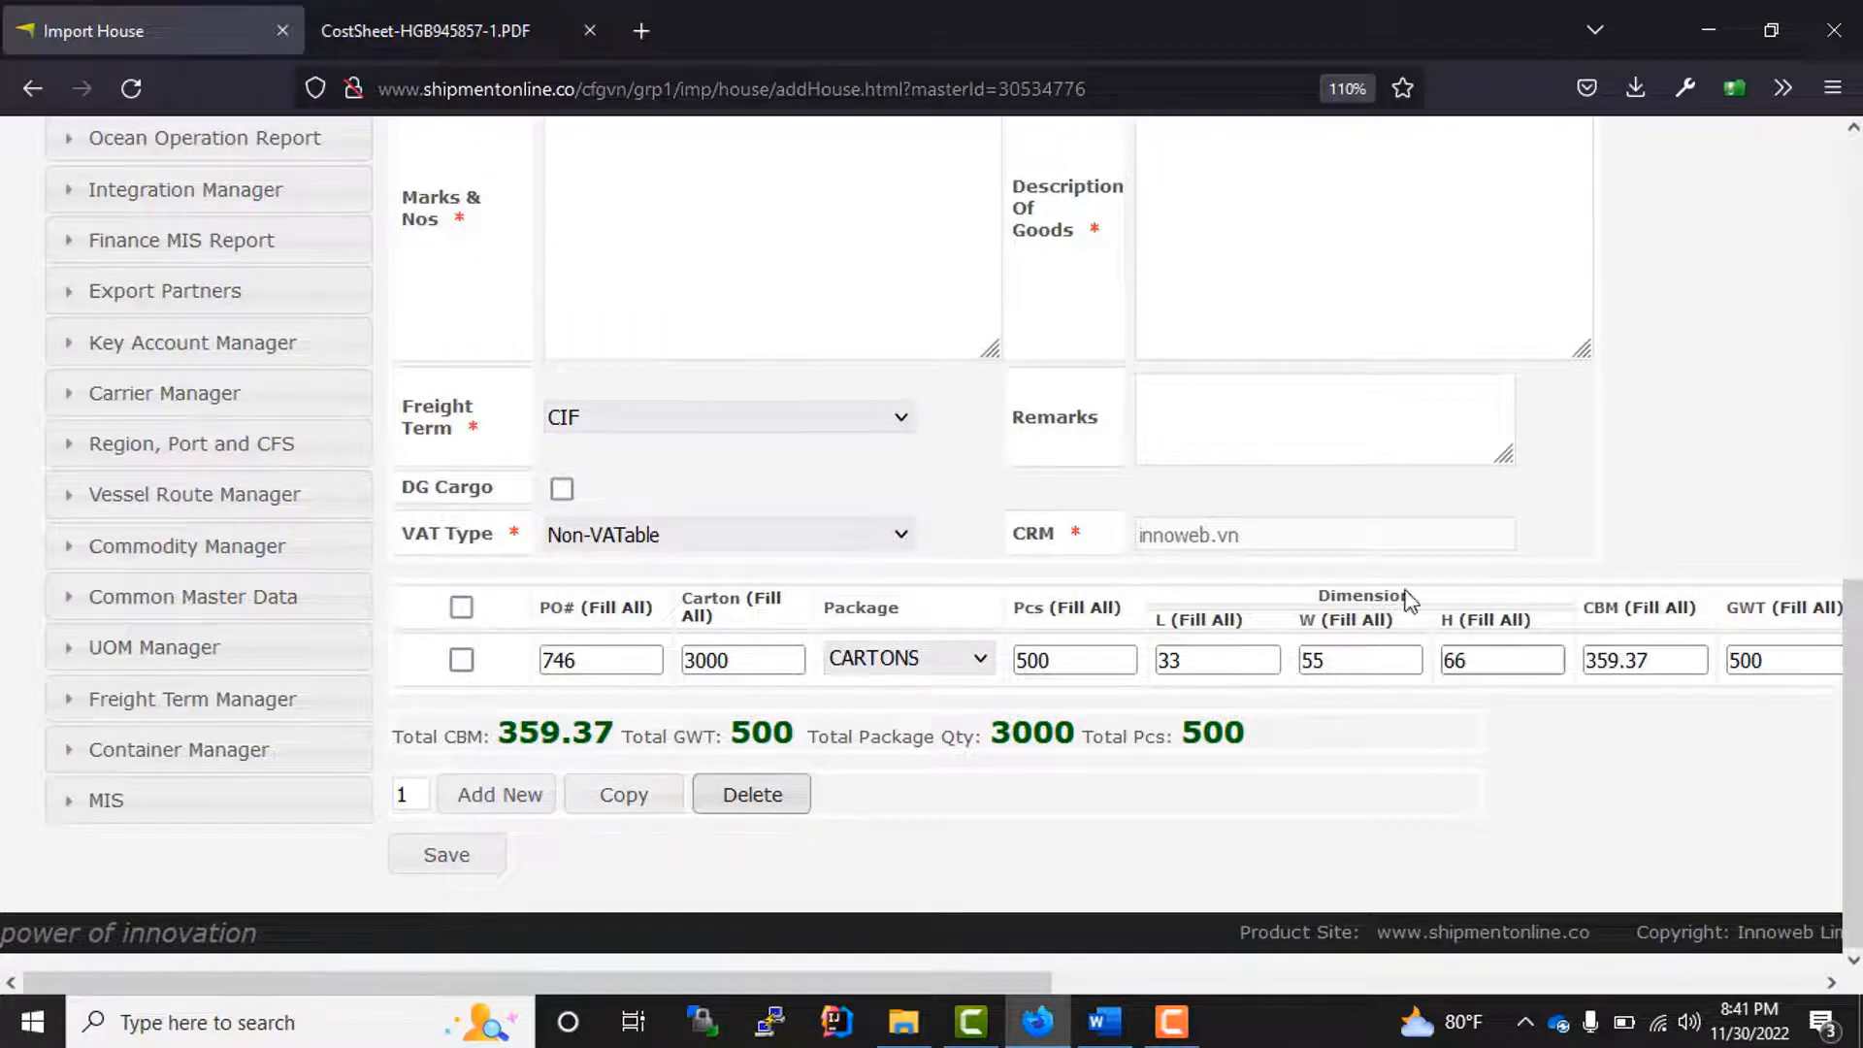
# Step: Try to save the house bill of lading with its cargo line
pyautogui.scroll(10, 824, 499)
pyautogui.scroll(-7, 816, 467)
pyautogui.scroll(-3, 816, 467)
pyautogui.click(446, 858)
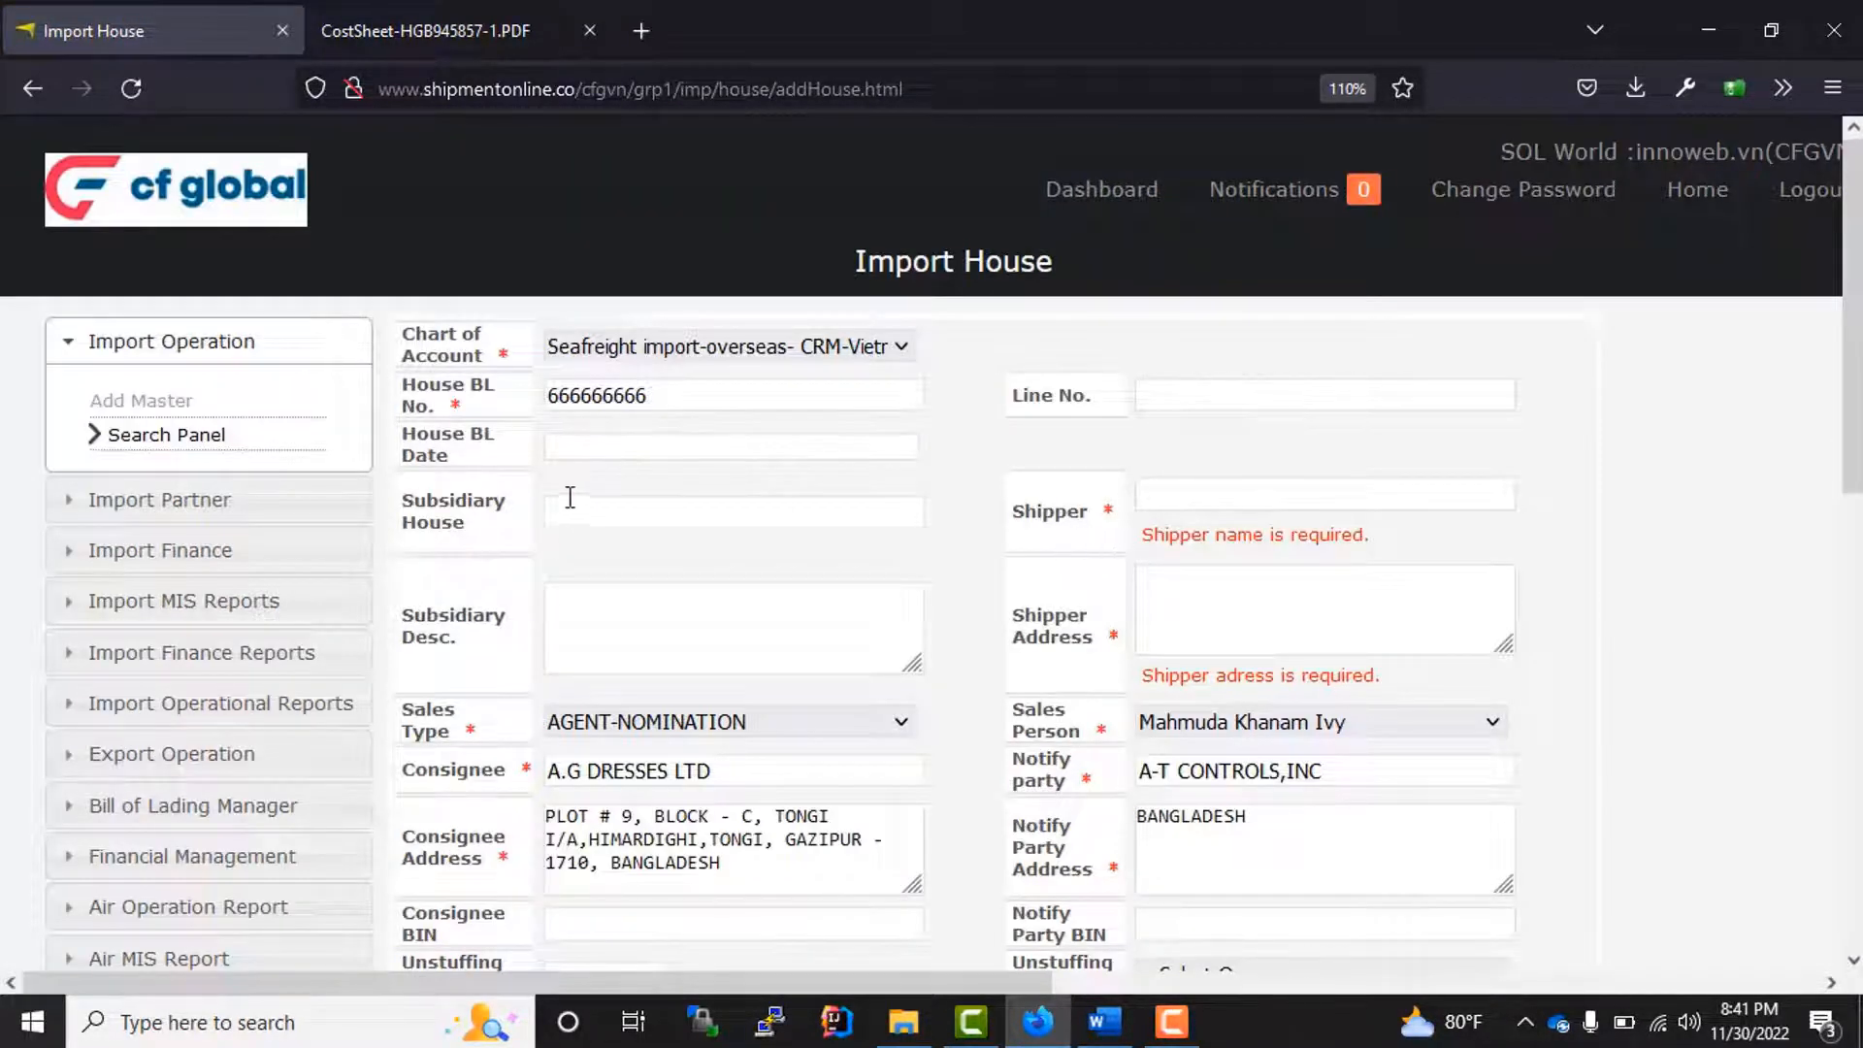
# Step: Choose 3P PIPELINE PETROLEUM & PRECISION SERVICES GMBH as the shipper with its GERMANY address, and save the house
pyautogui.click(1193, 505)
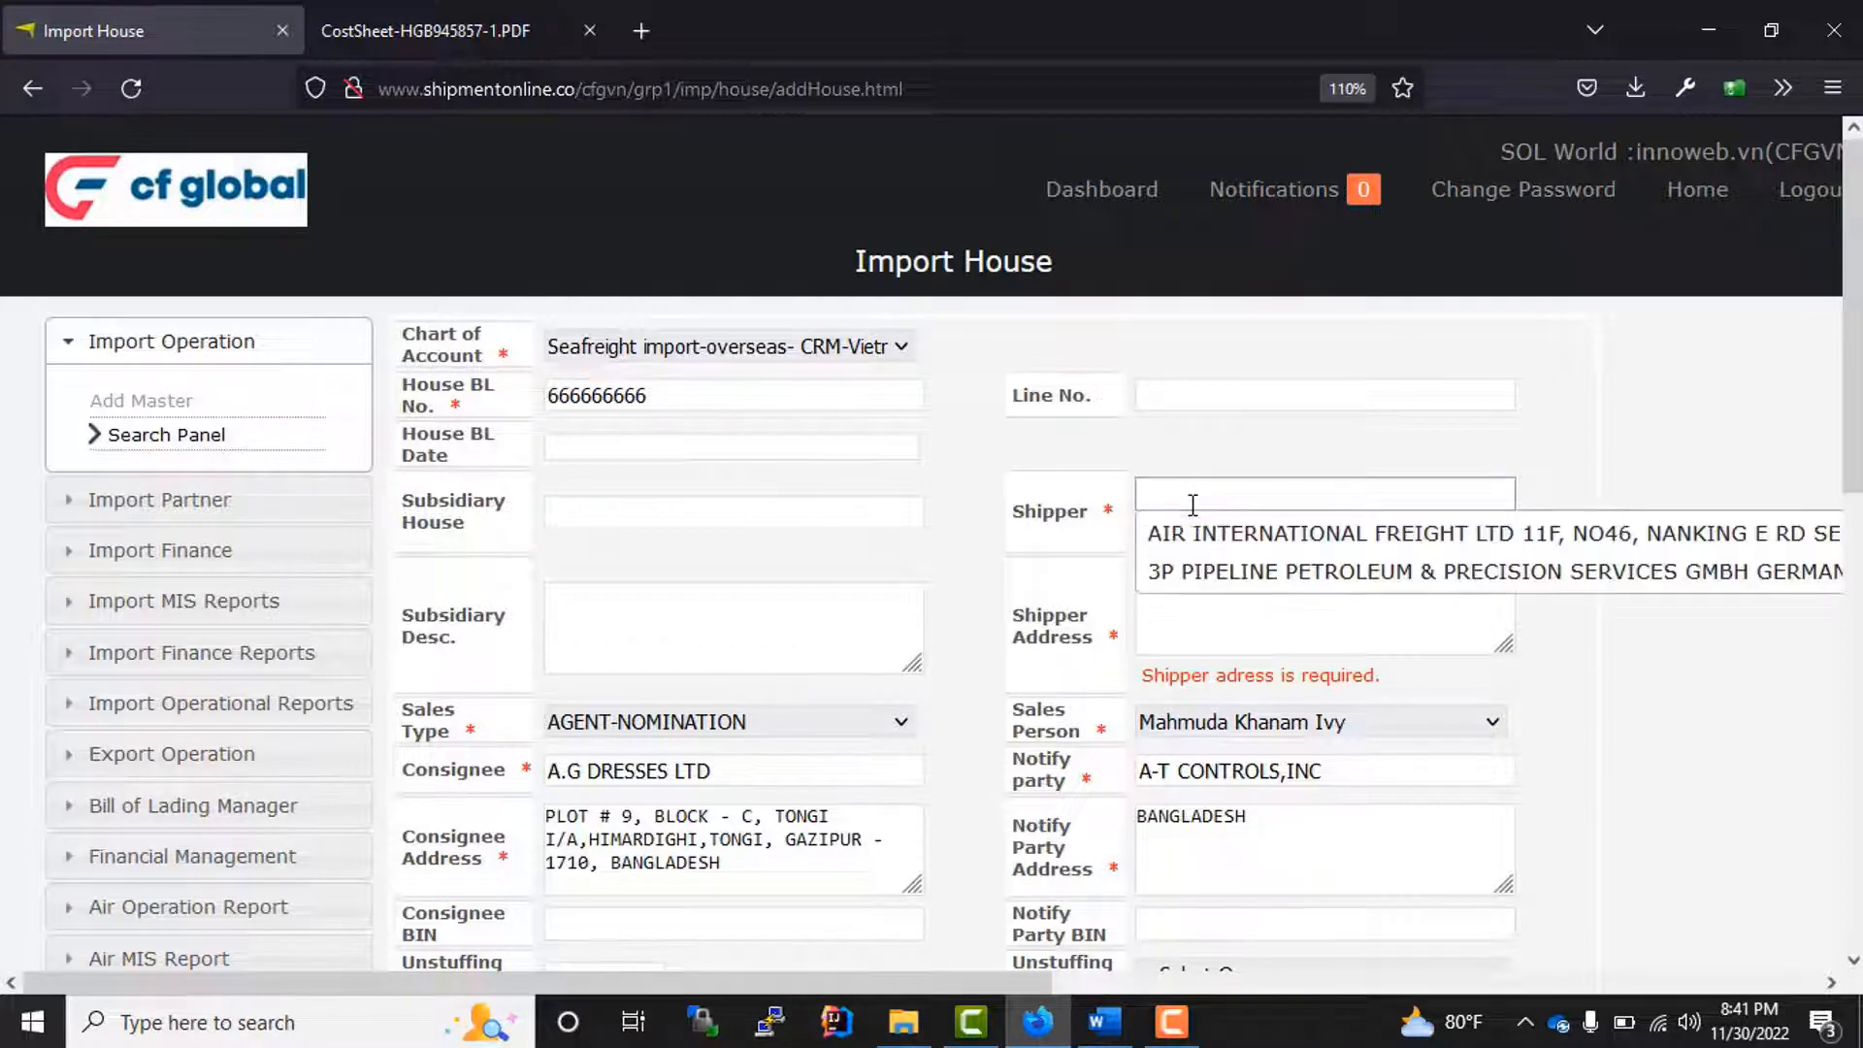
pyautogui.click(1234, 575)
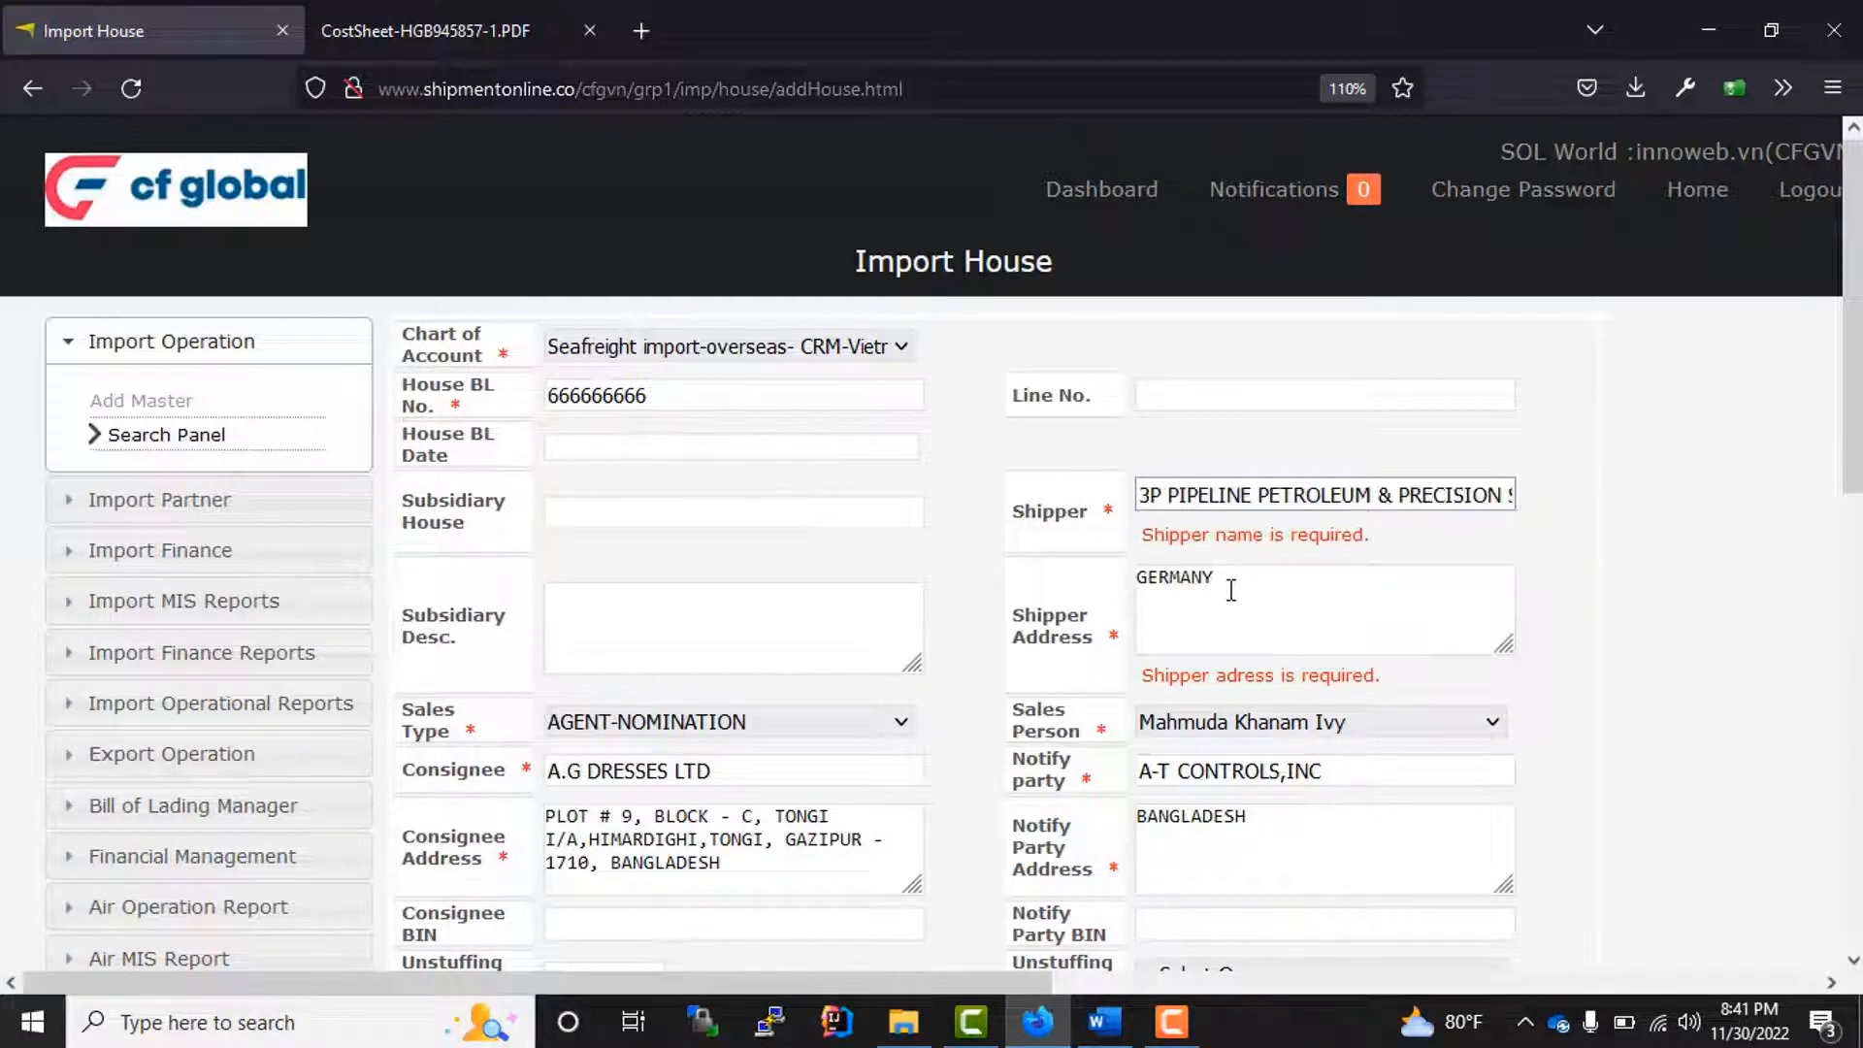
pyautogui.click(1230, 590)
pyautogui.scroll(-3, 1265, 419)
pyautogui.scroll(3, 1252, 458)
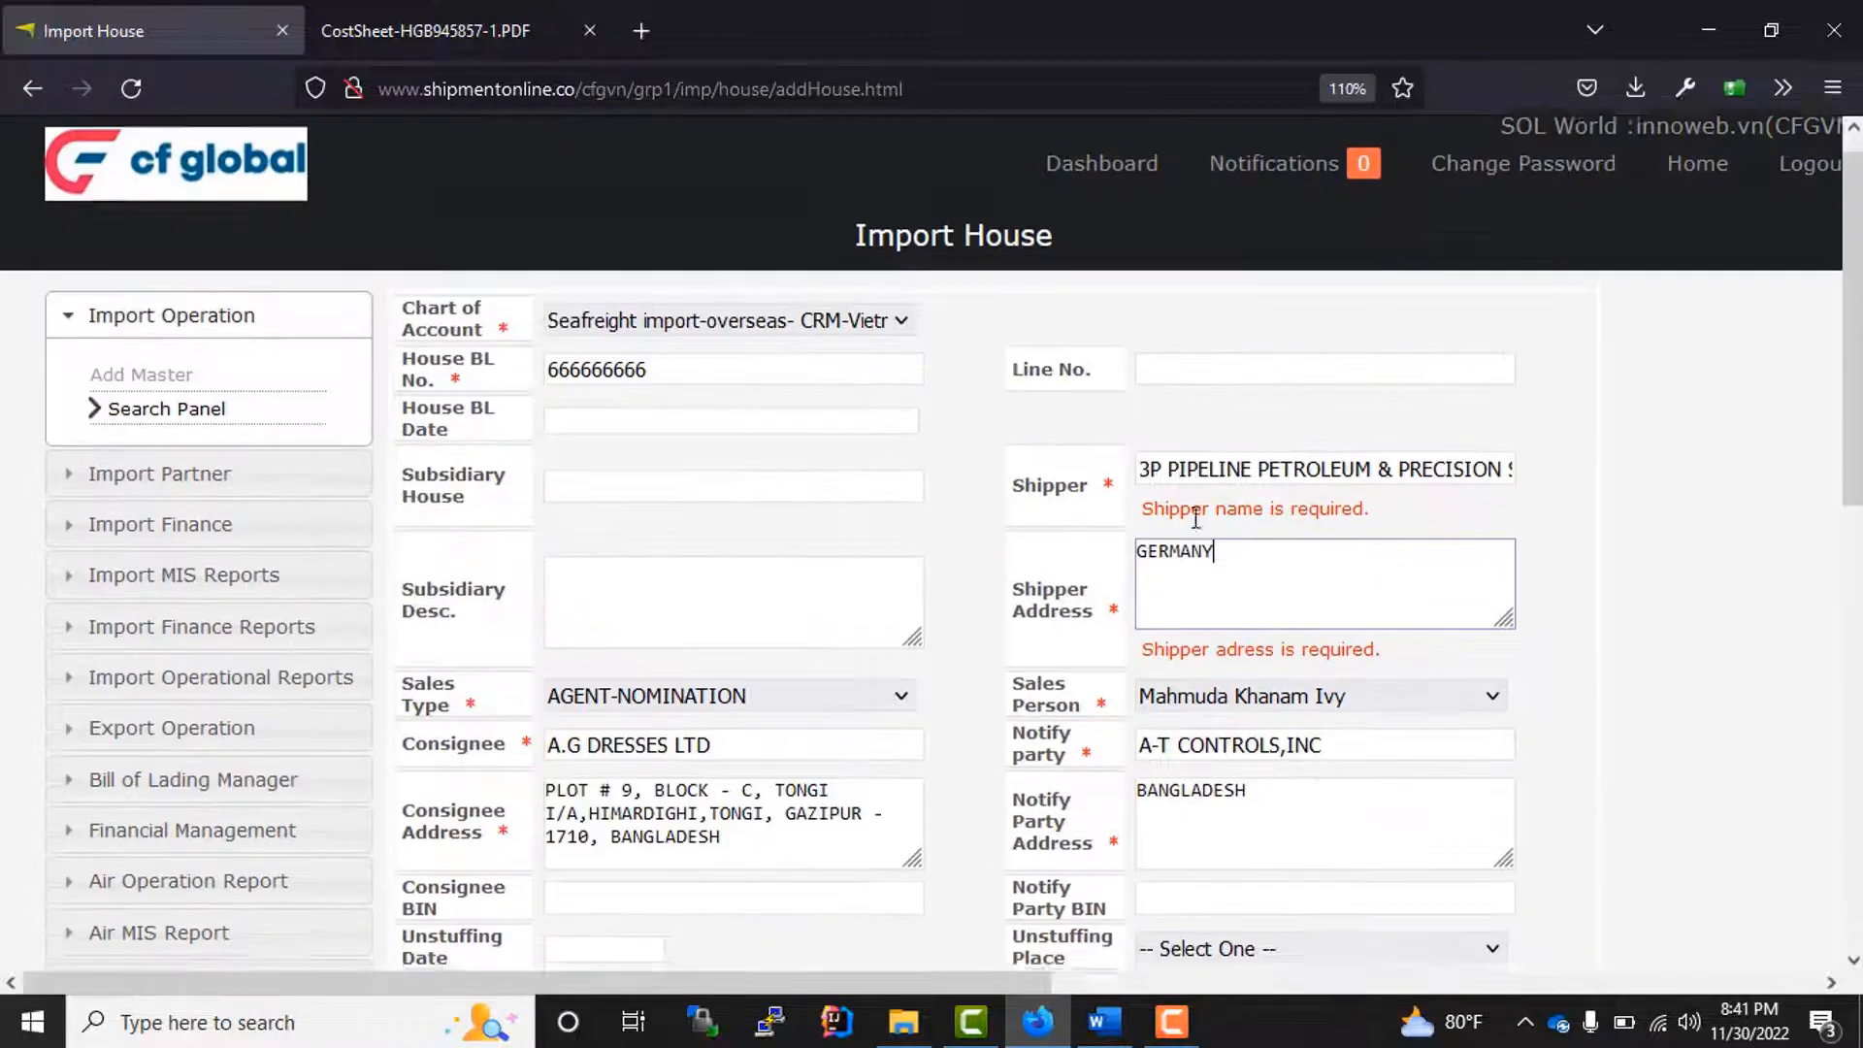
pyautogui.scroll(-5, 686, 487)
pyautogui.scroll(-4, 679, 495)
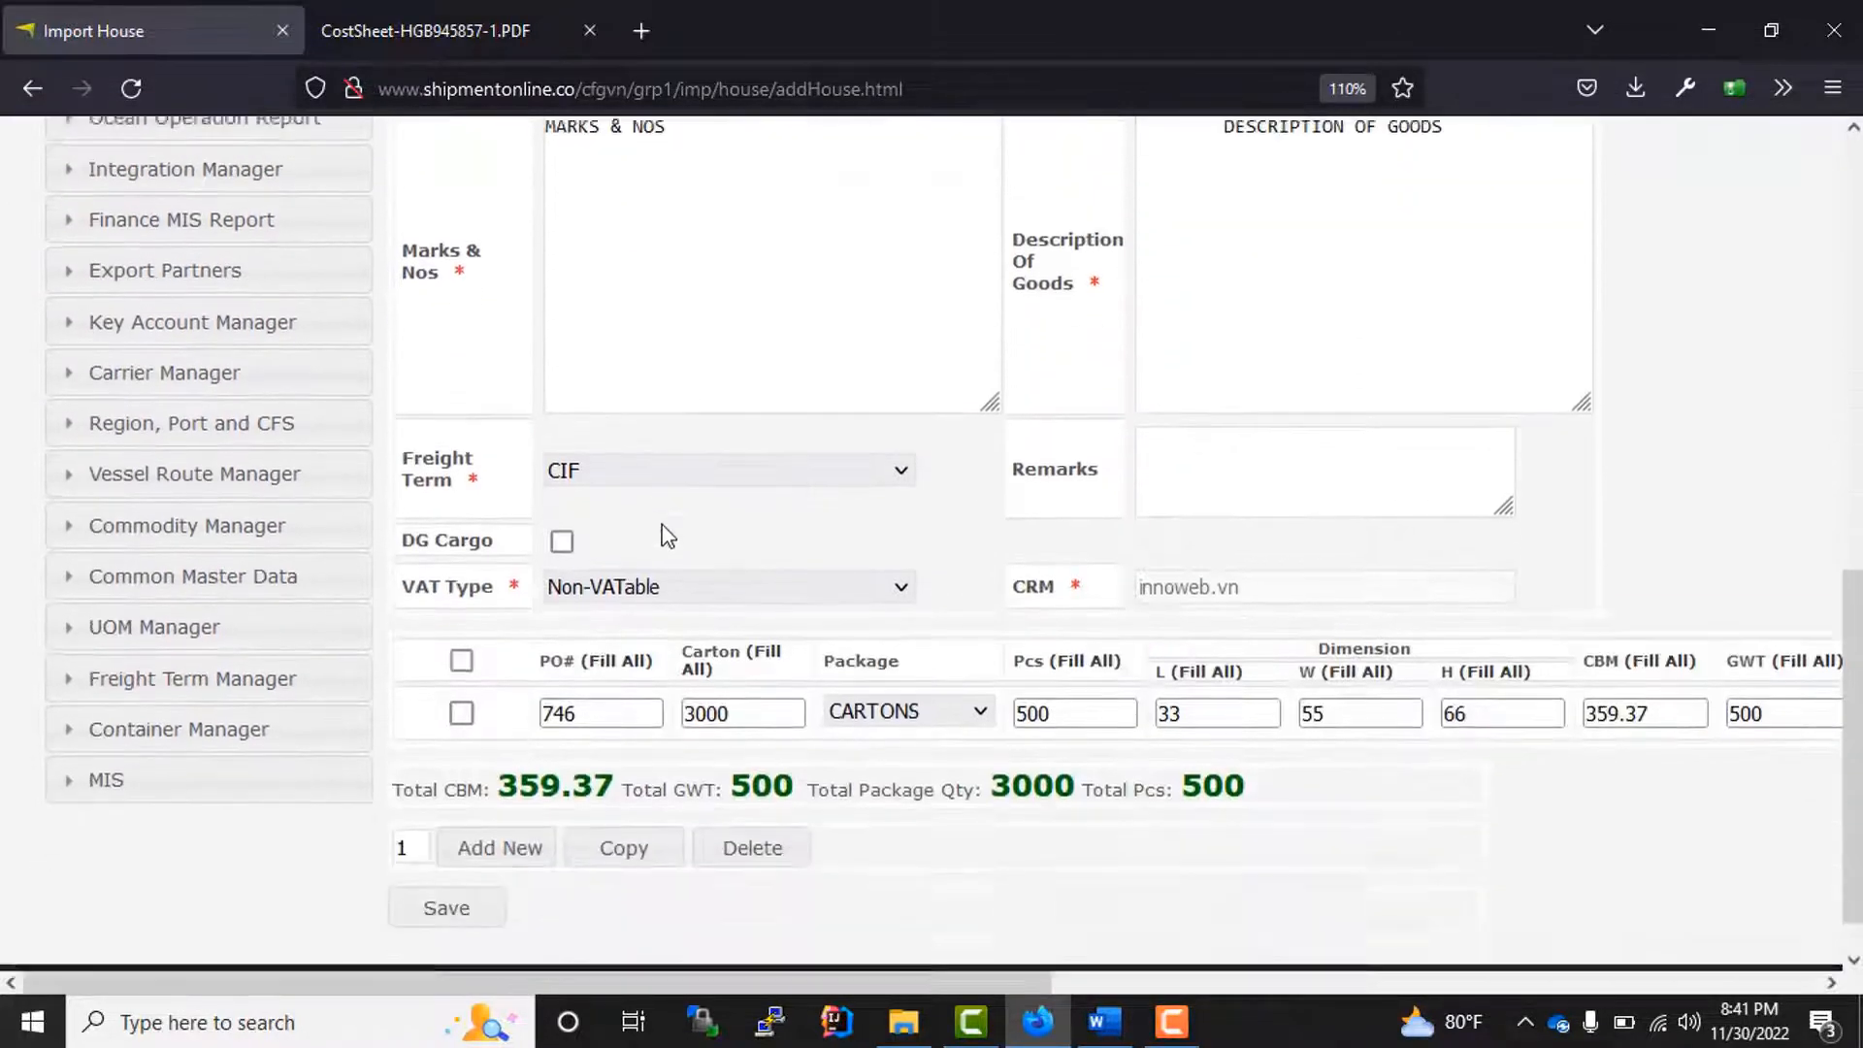
pyautogui.click(448, 857)
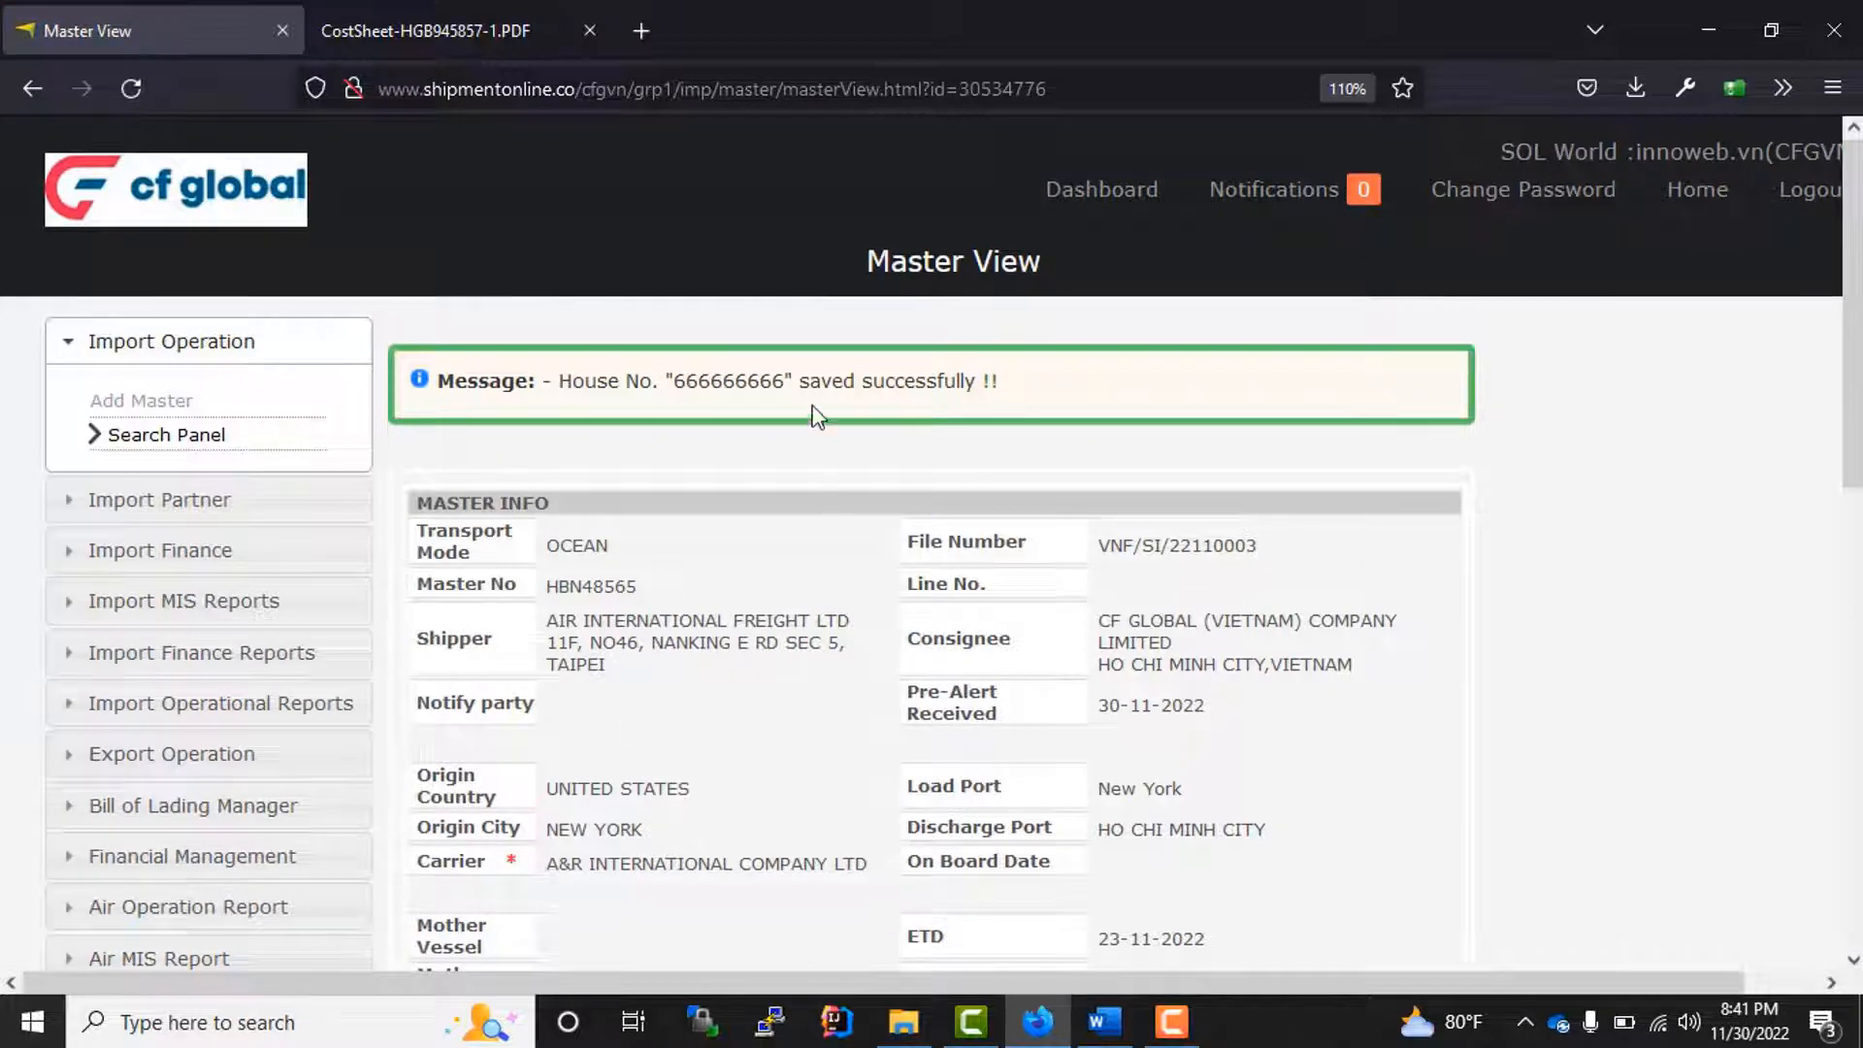
# Step: Review the master's details and cargo totals, and check the newly saved house in its house list
pyautogui.moveTo(666, 376); pyautogui.dragTo(814, 380)
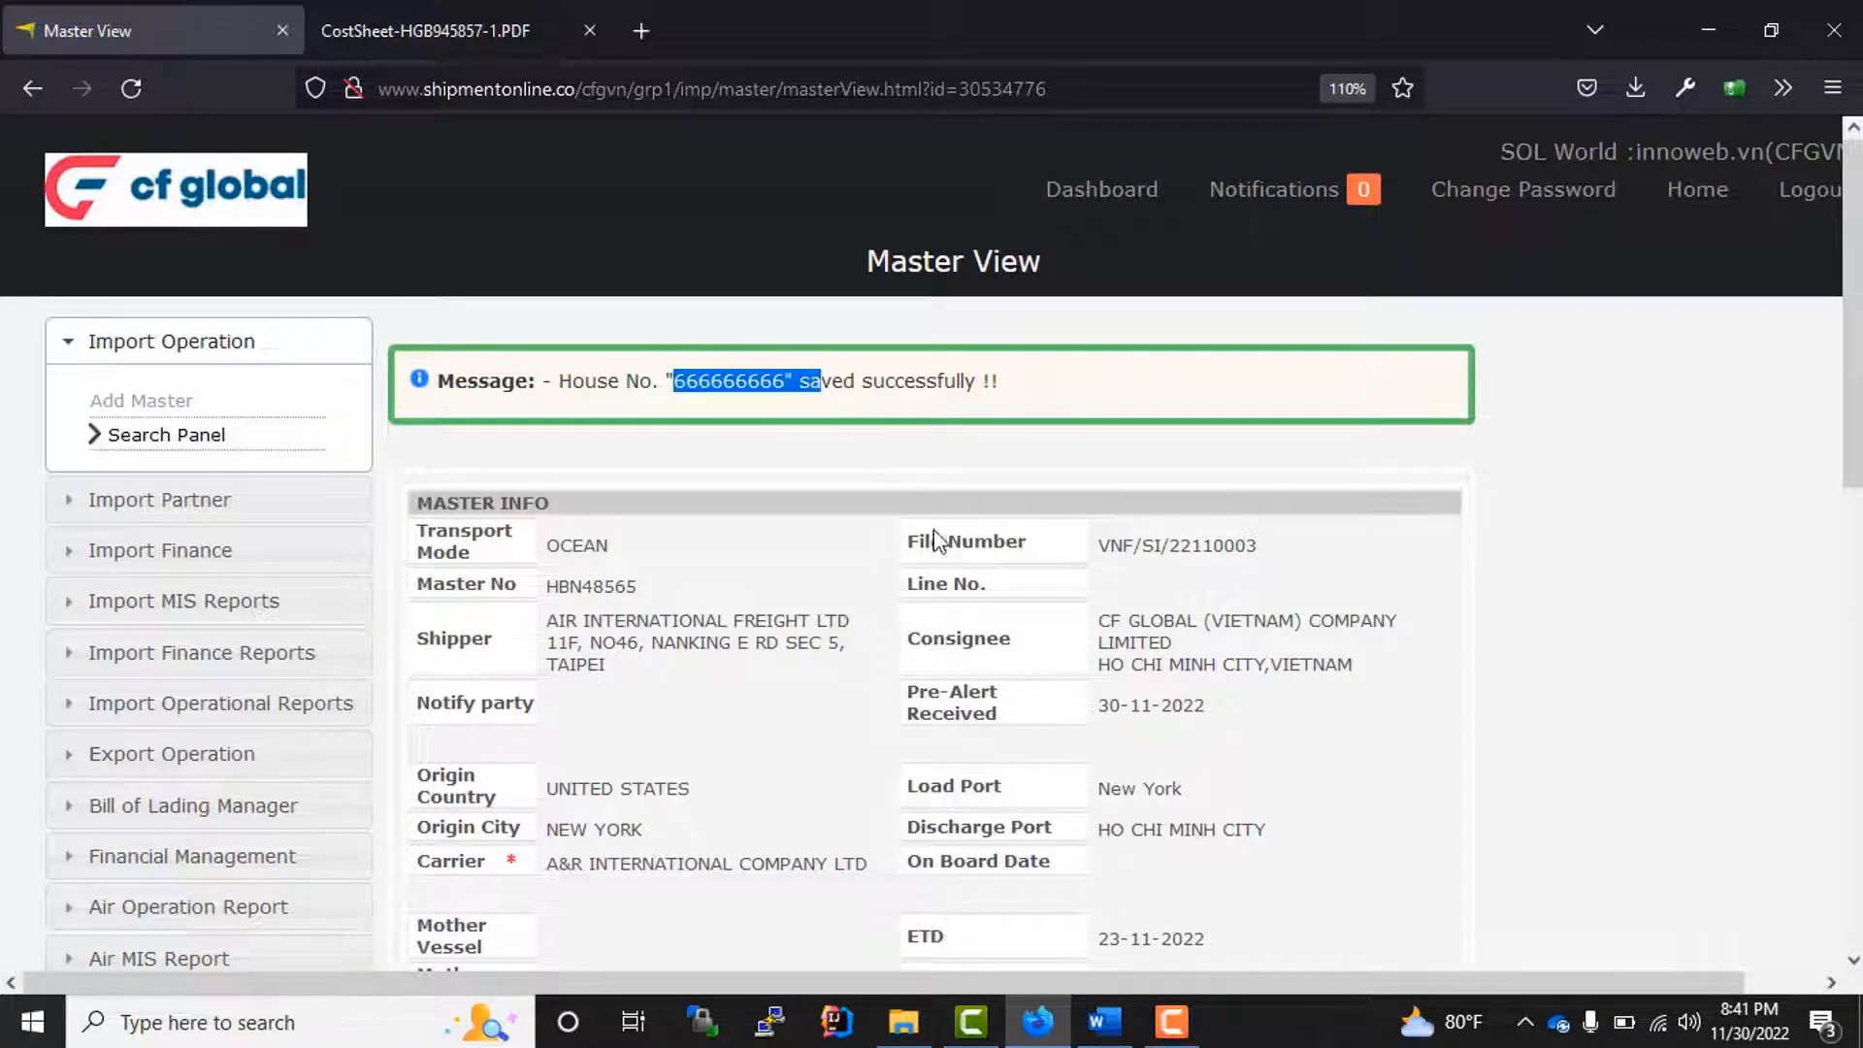
pyautogui.scroll(-6, 737, 625)
pyautogui.scroll(-2, 761, 763)
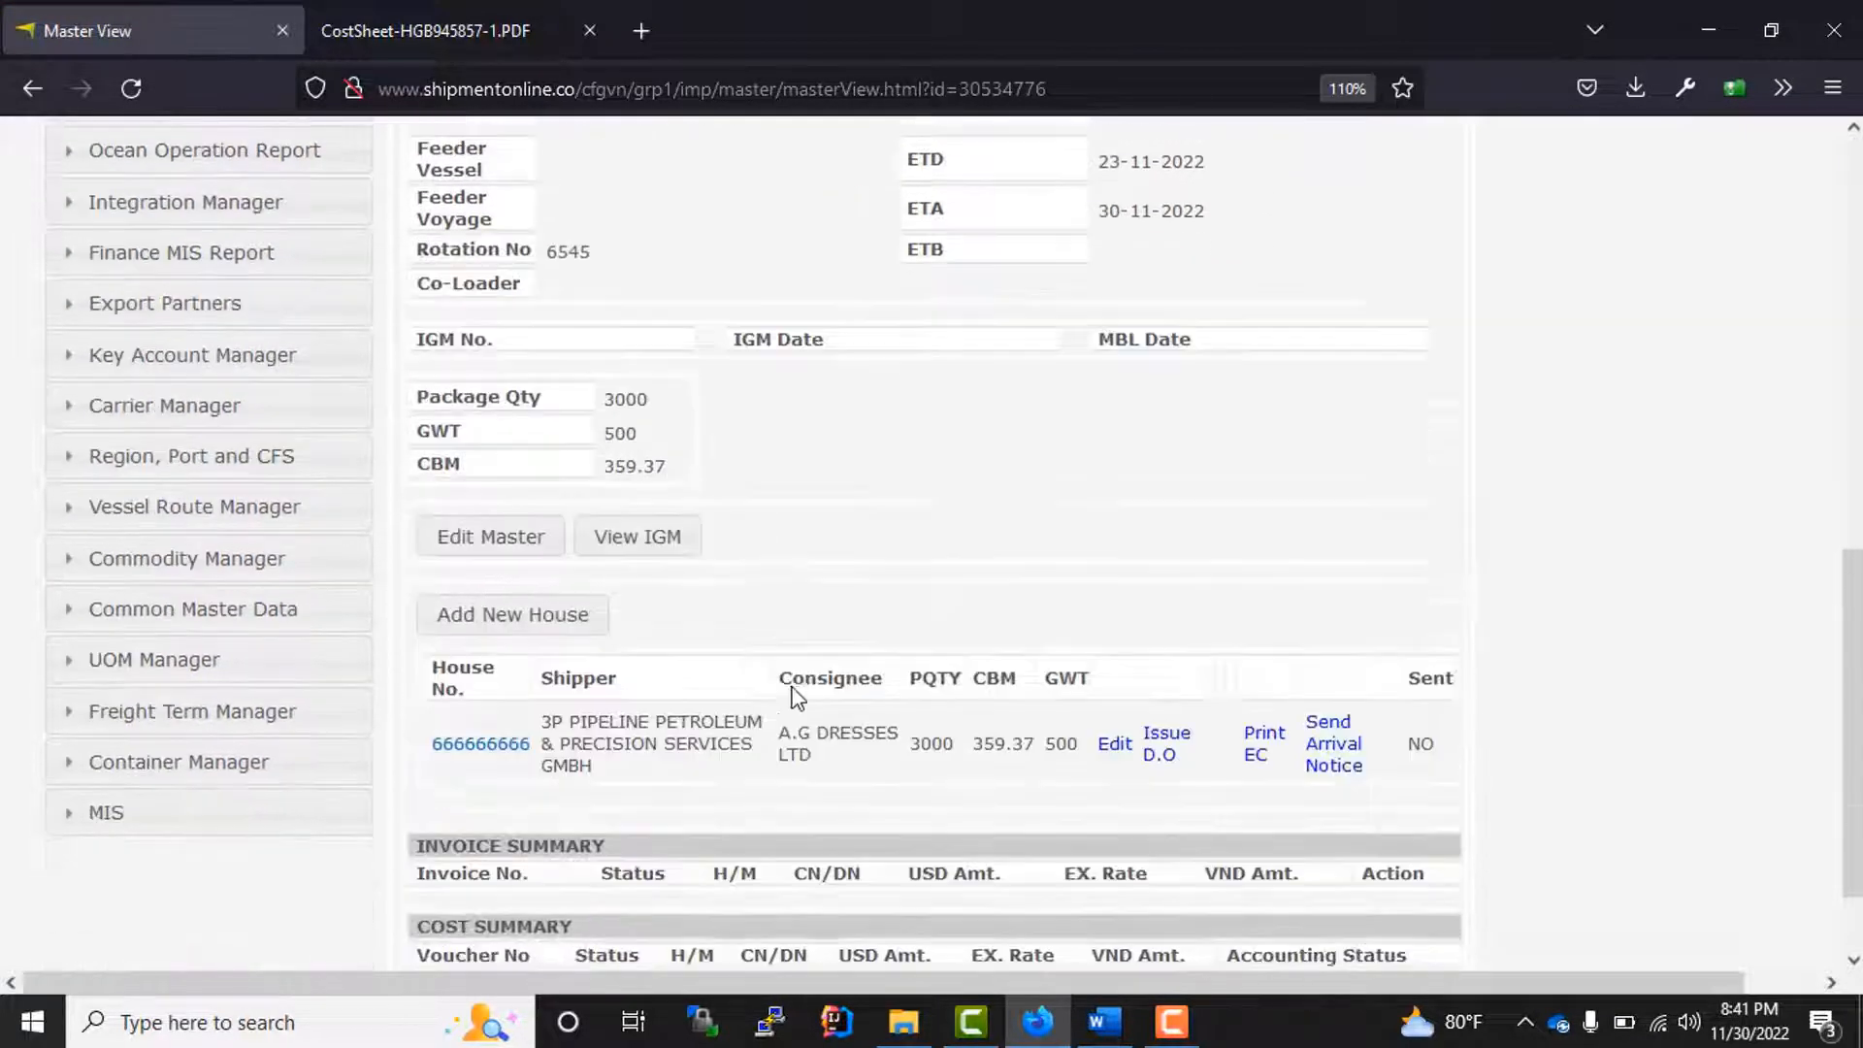
pyautogui.scroll(8, 790, 690)
pyautogui.scroll(-8, 785, 677)
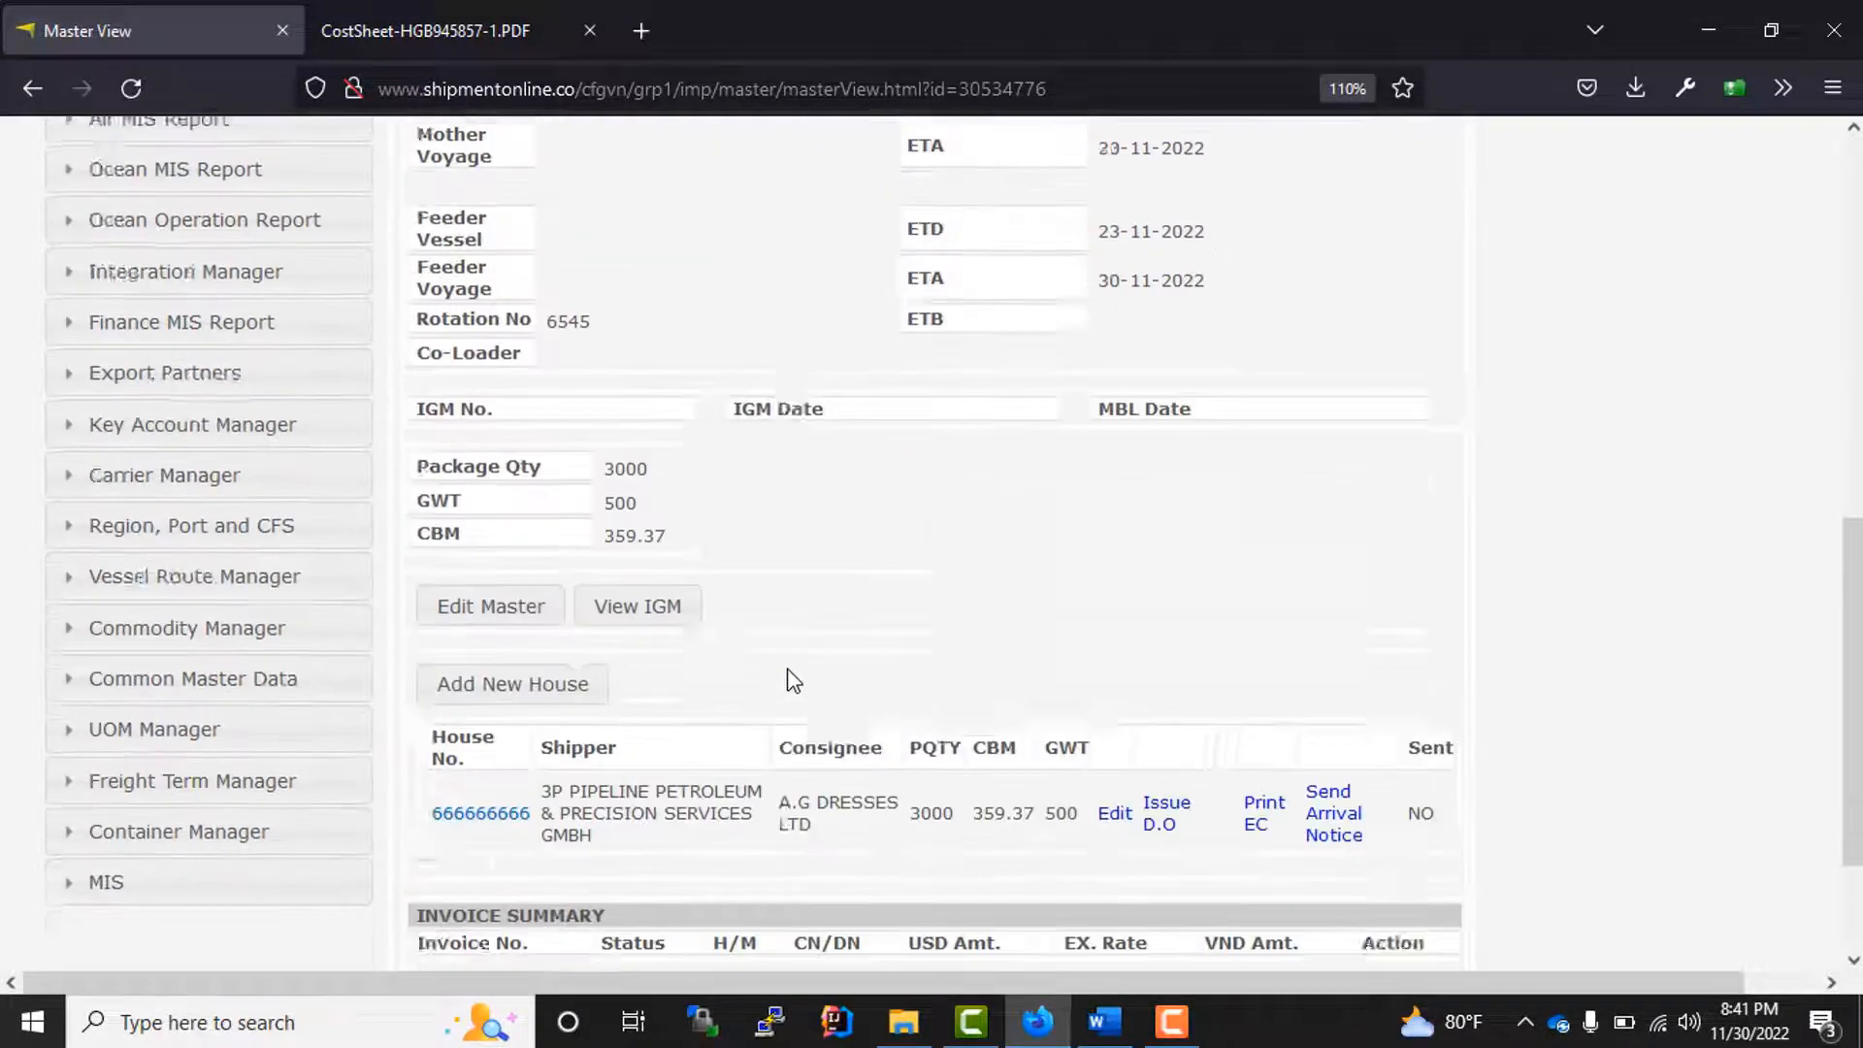
pyautogui.moveTo(526, 679); pyautogui.dragTo(442, 683)
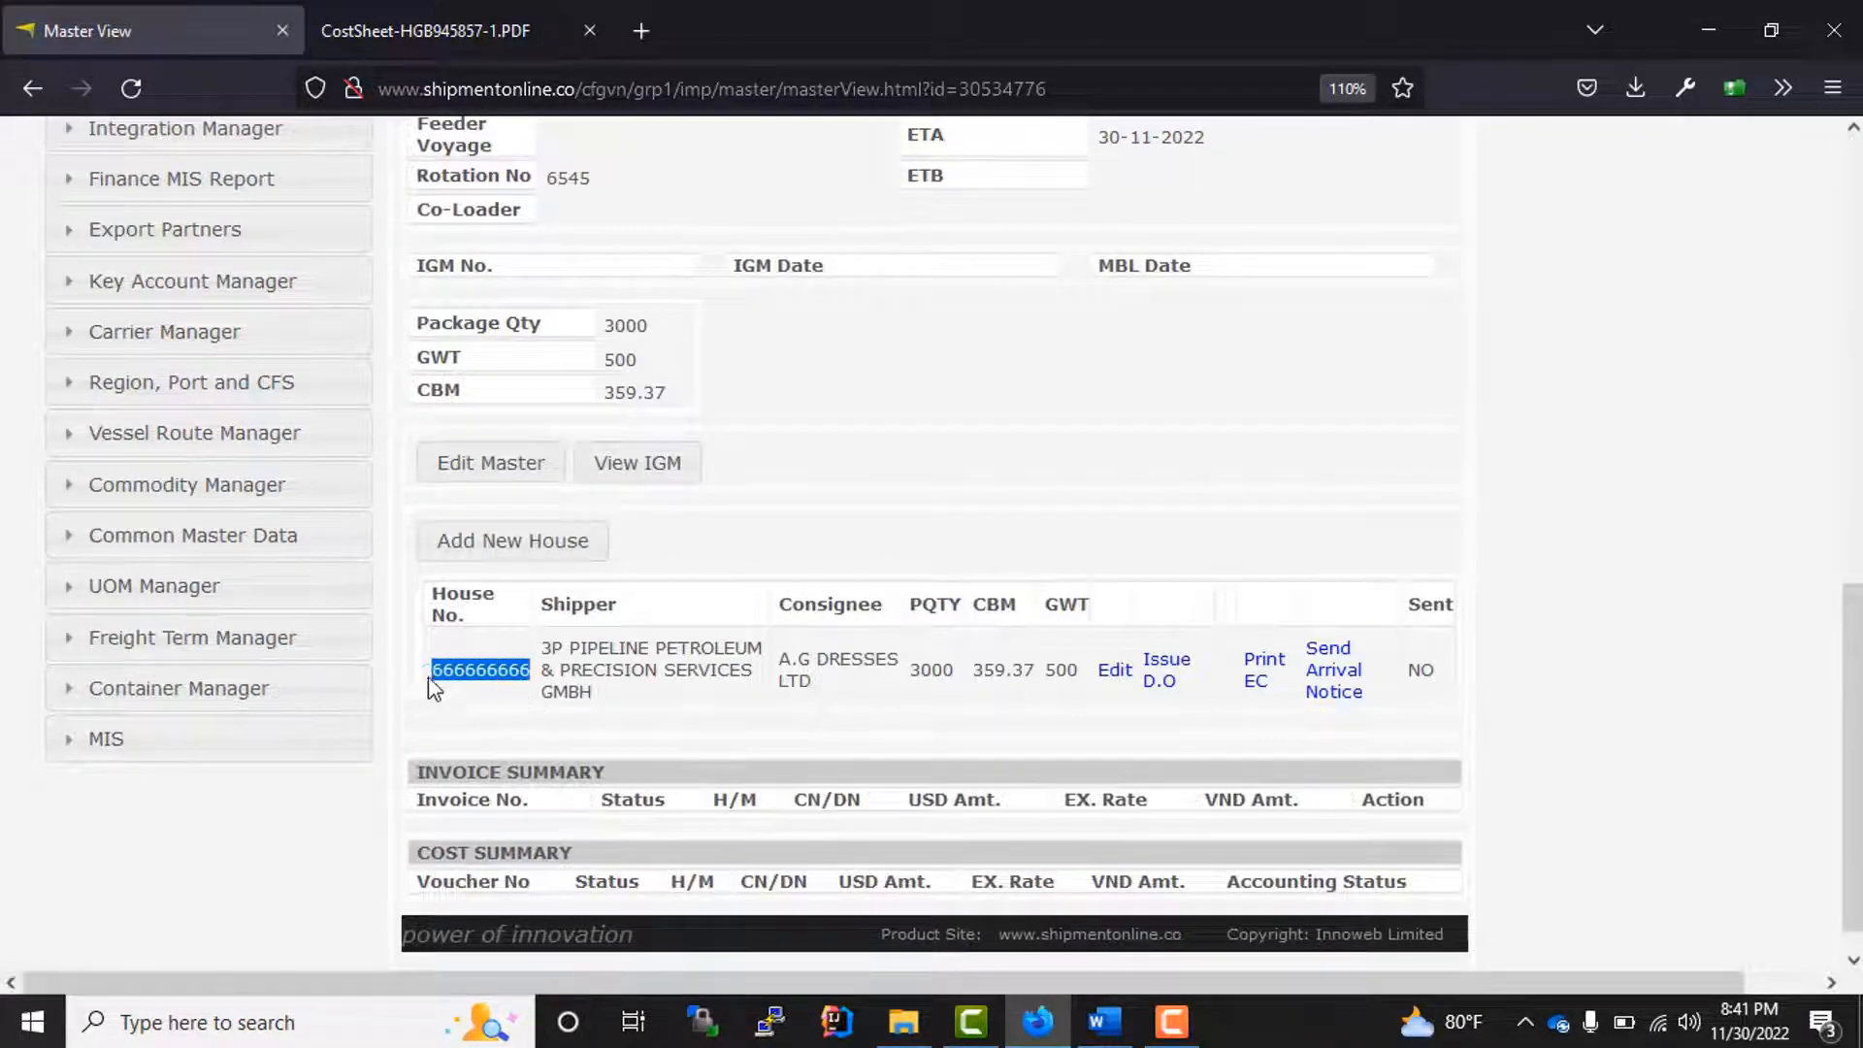
pyautogui.click(1311, 442)
pyautogui.scroll(-1, 803, 648)
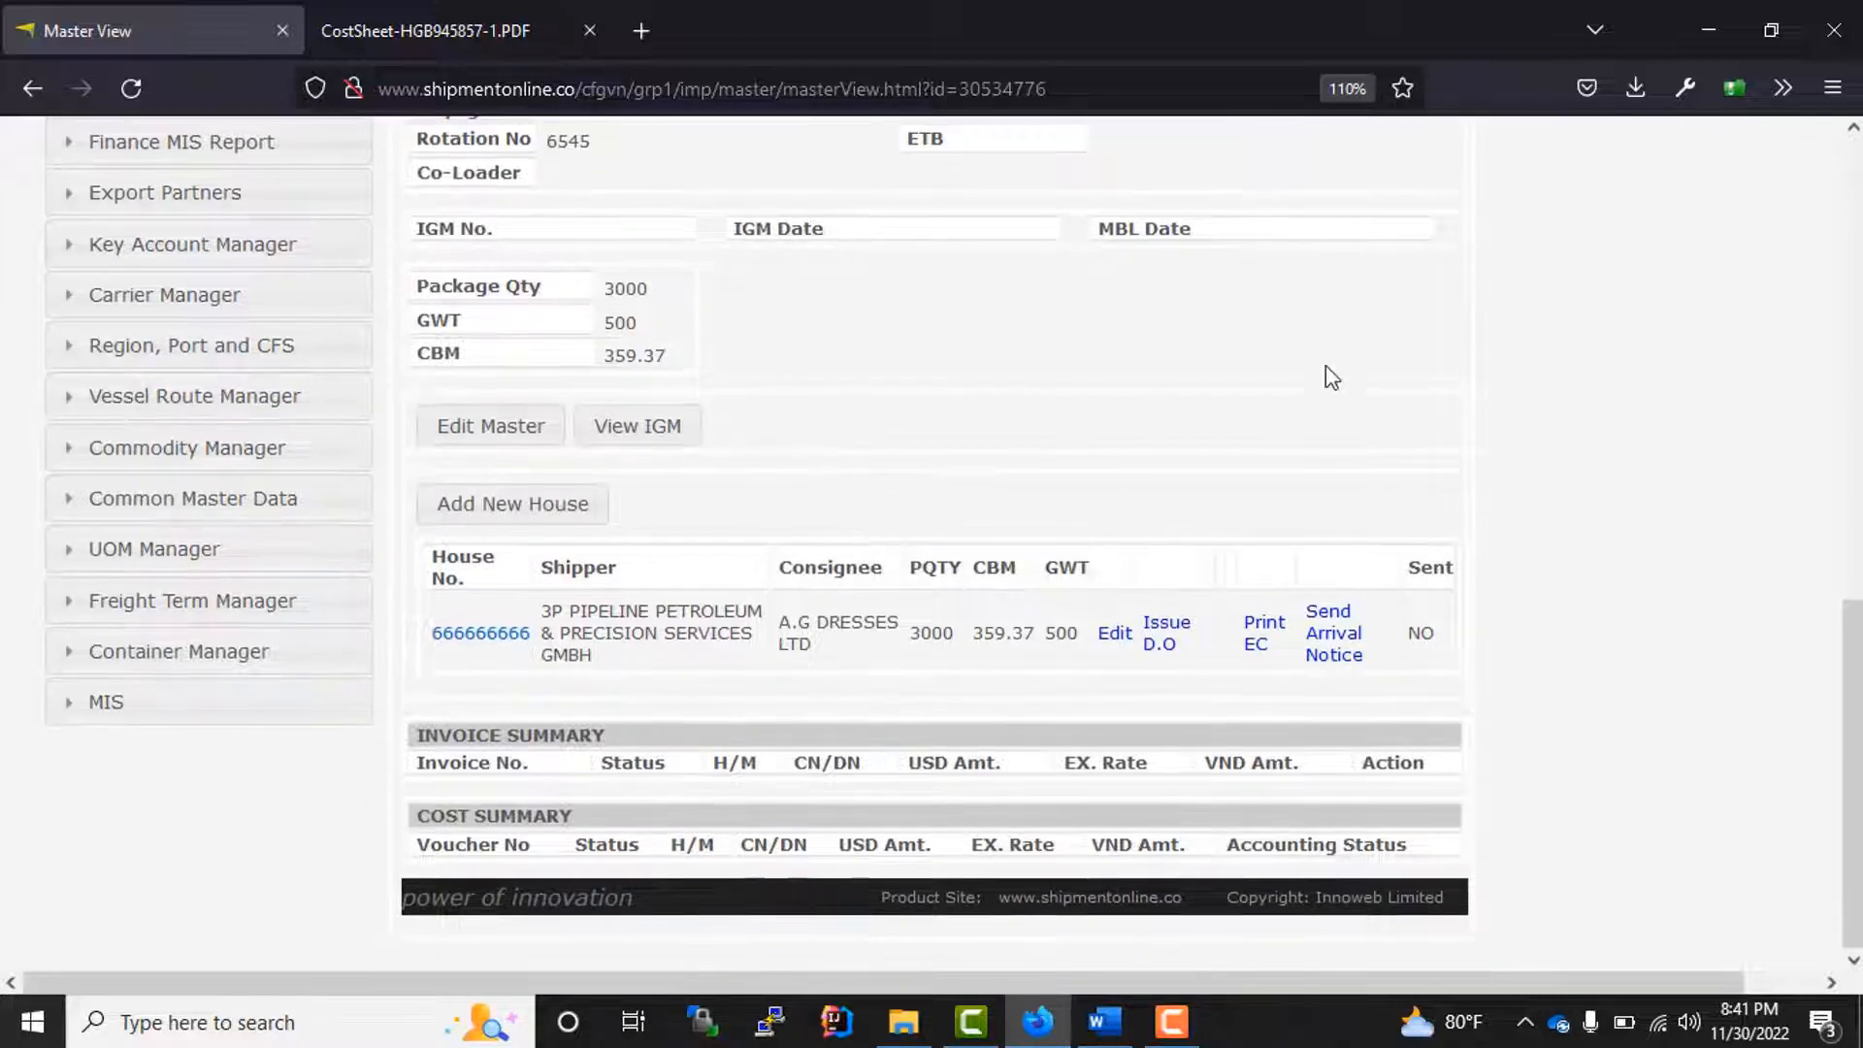
# Step: View the saved house's details, and look up the ocean shipment in the master bill list
pyautogui.click(482, 641)
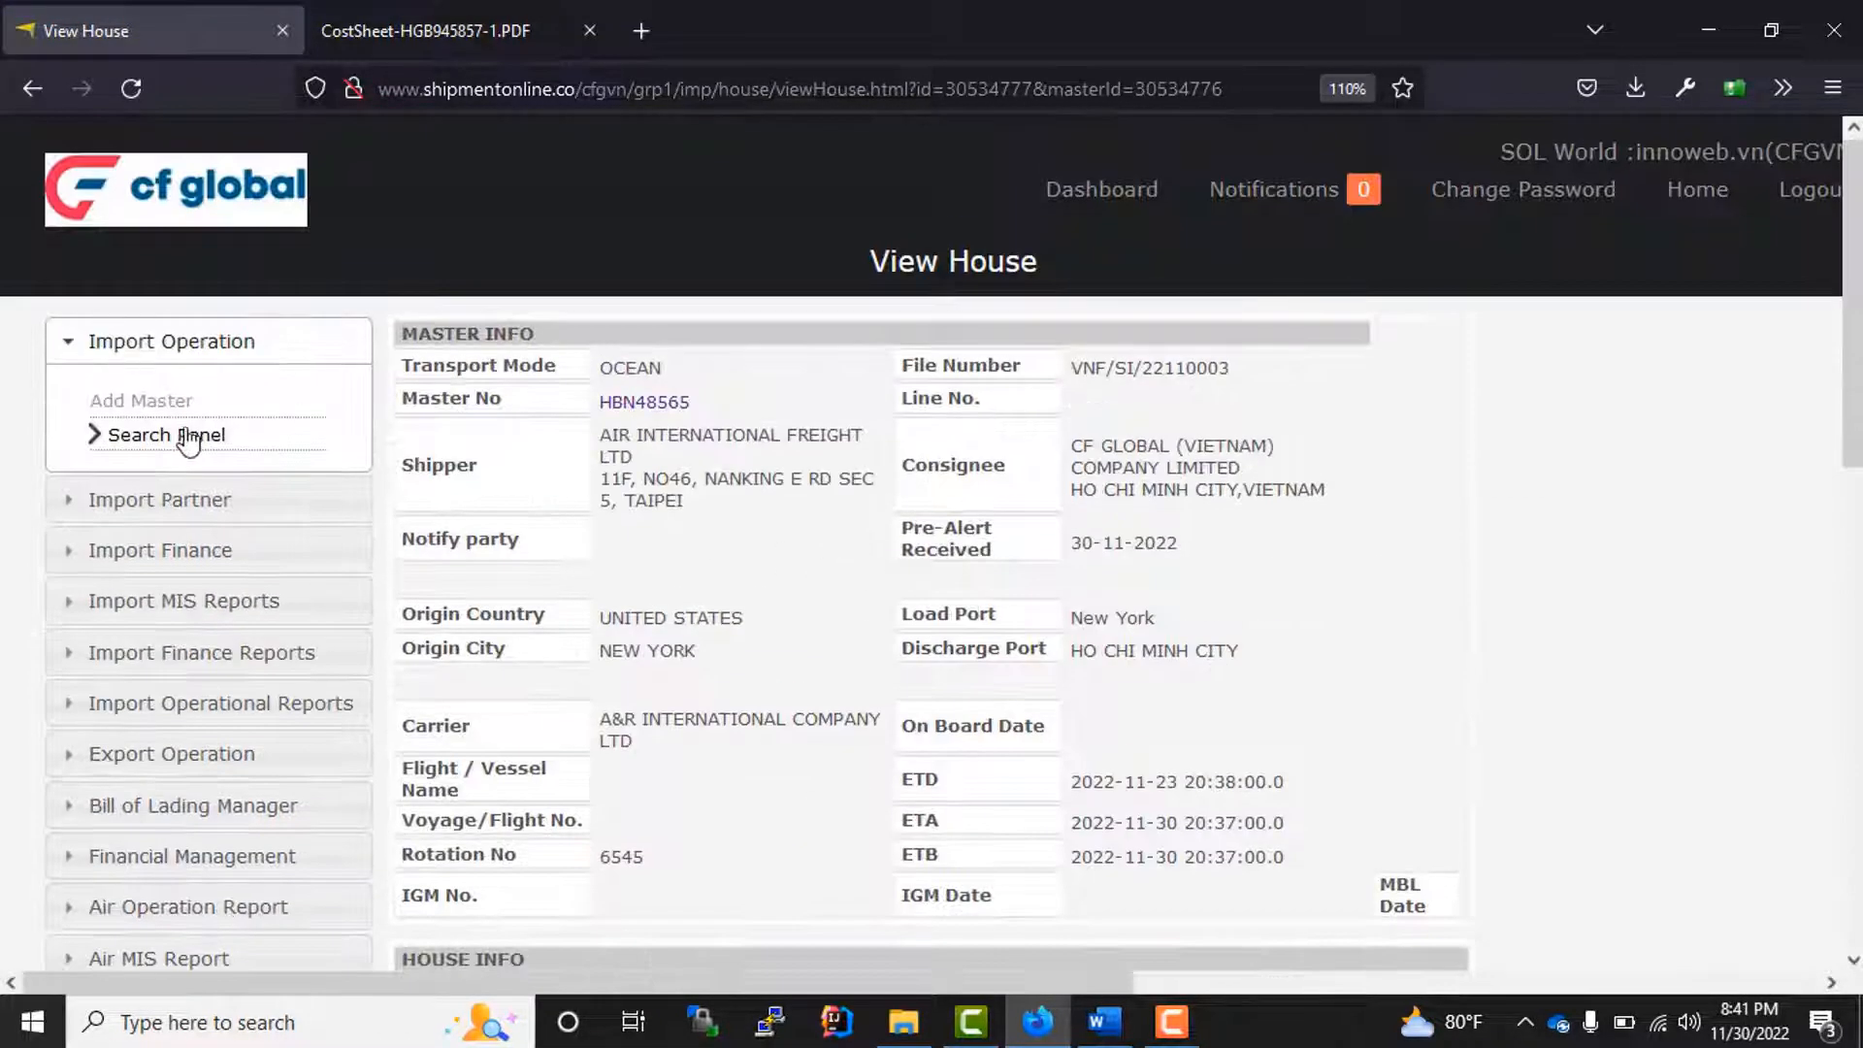
pyautogui.click(168, 441)
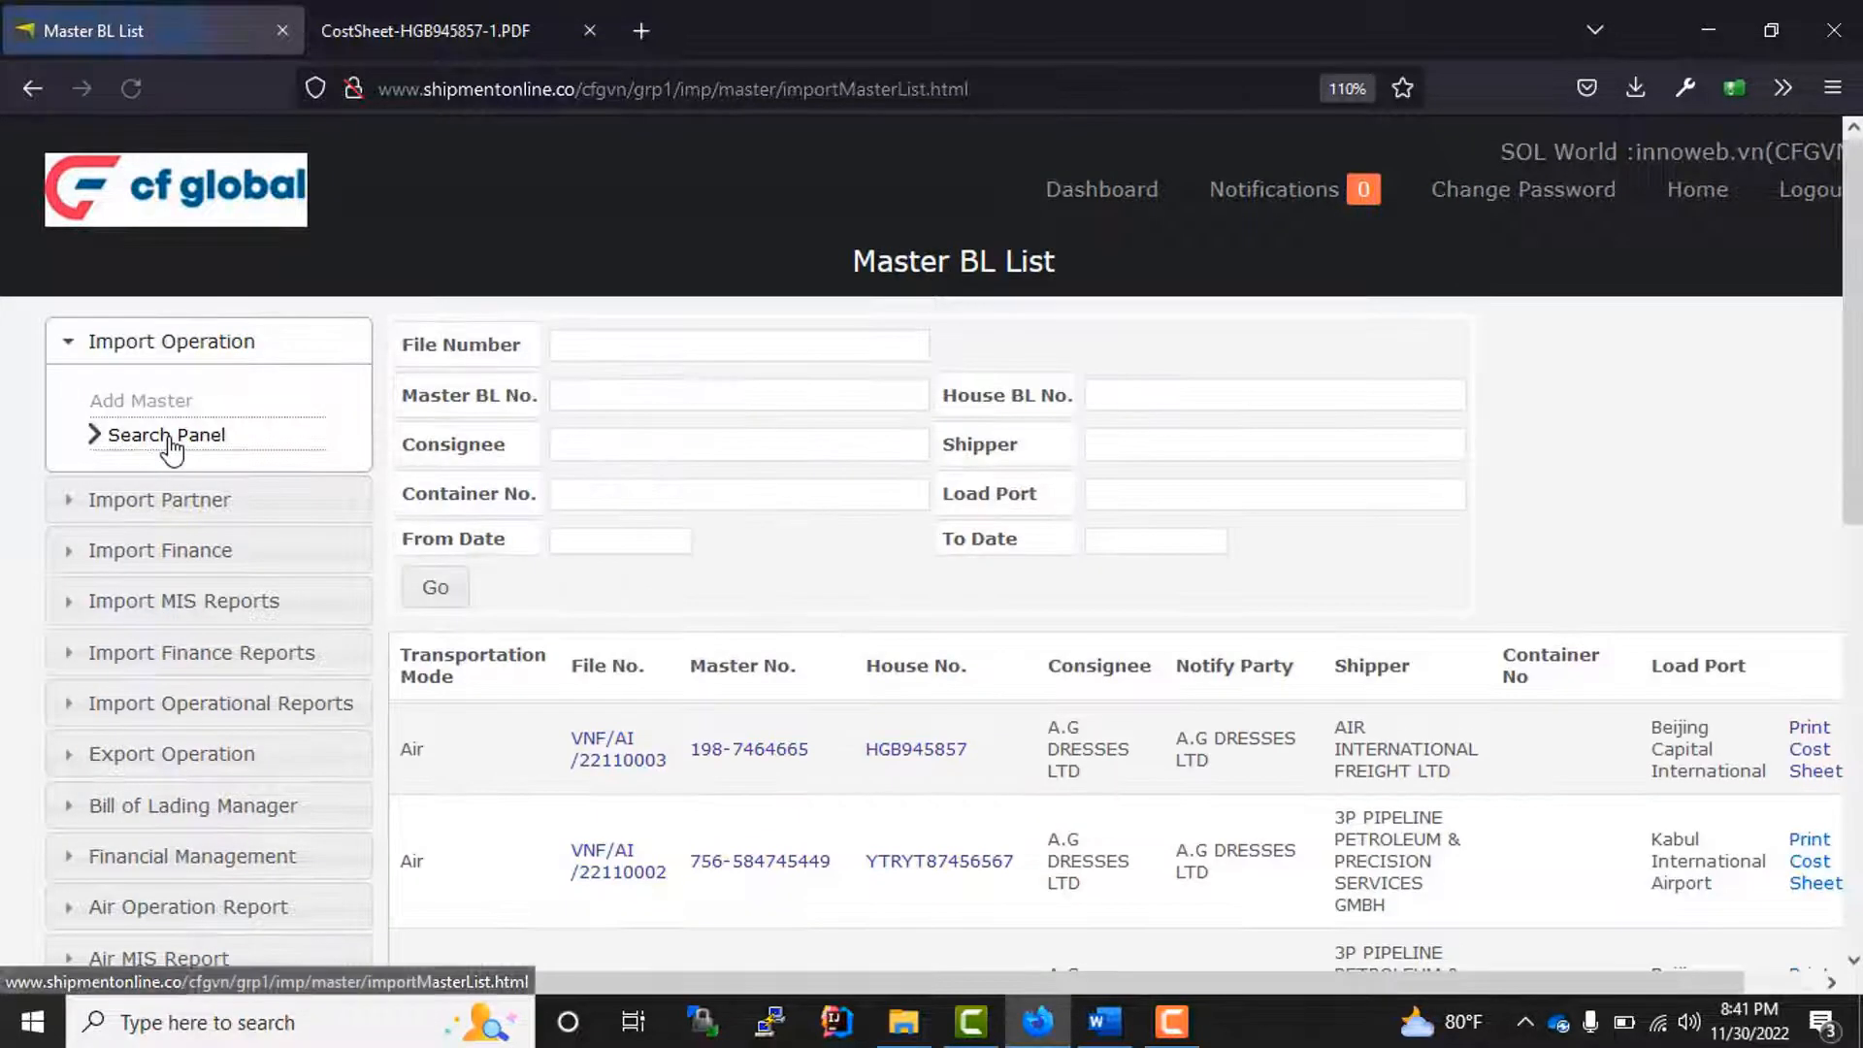
pyautogui.scroll(-10, 1198, 715)
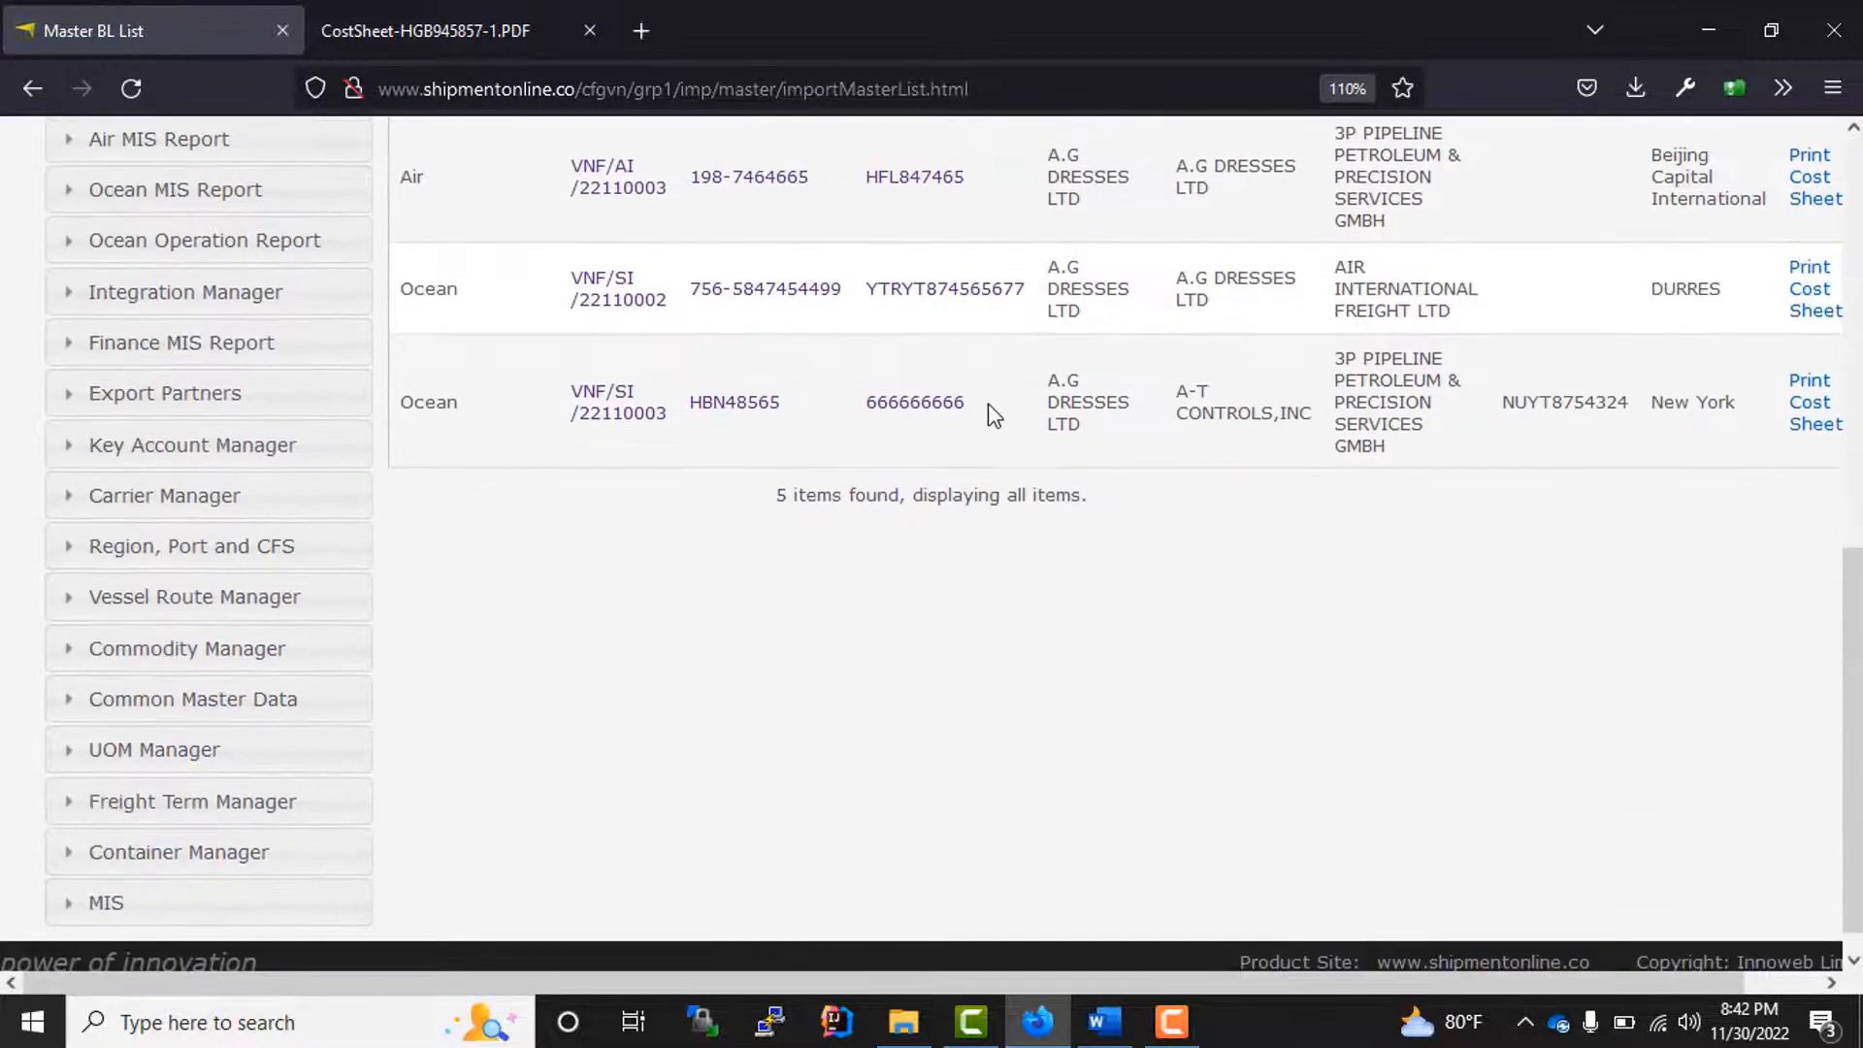
# Step: Examine the search criteria of the master bill list and the ocean shipment's row with its house number
pyautogui.moveTo(980, 404); pyautogui.dragTo(629, 391)
pyautogui.scroll(8, 929, 681)
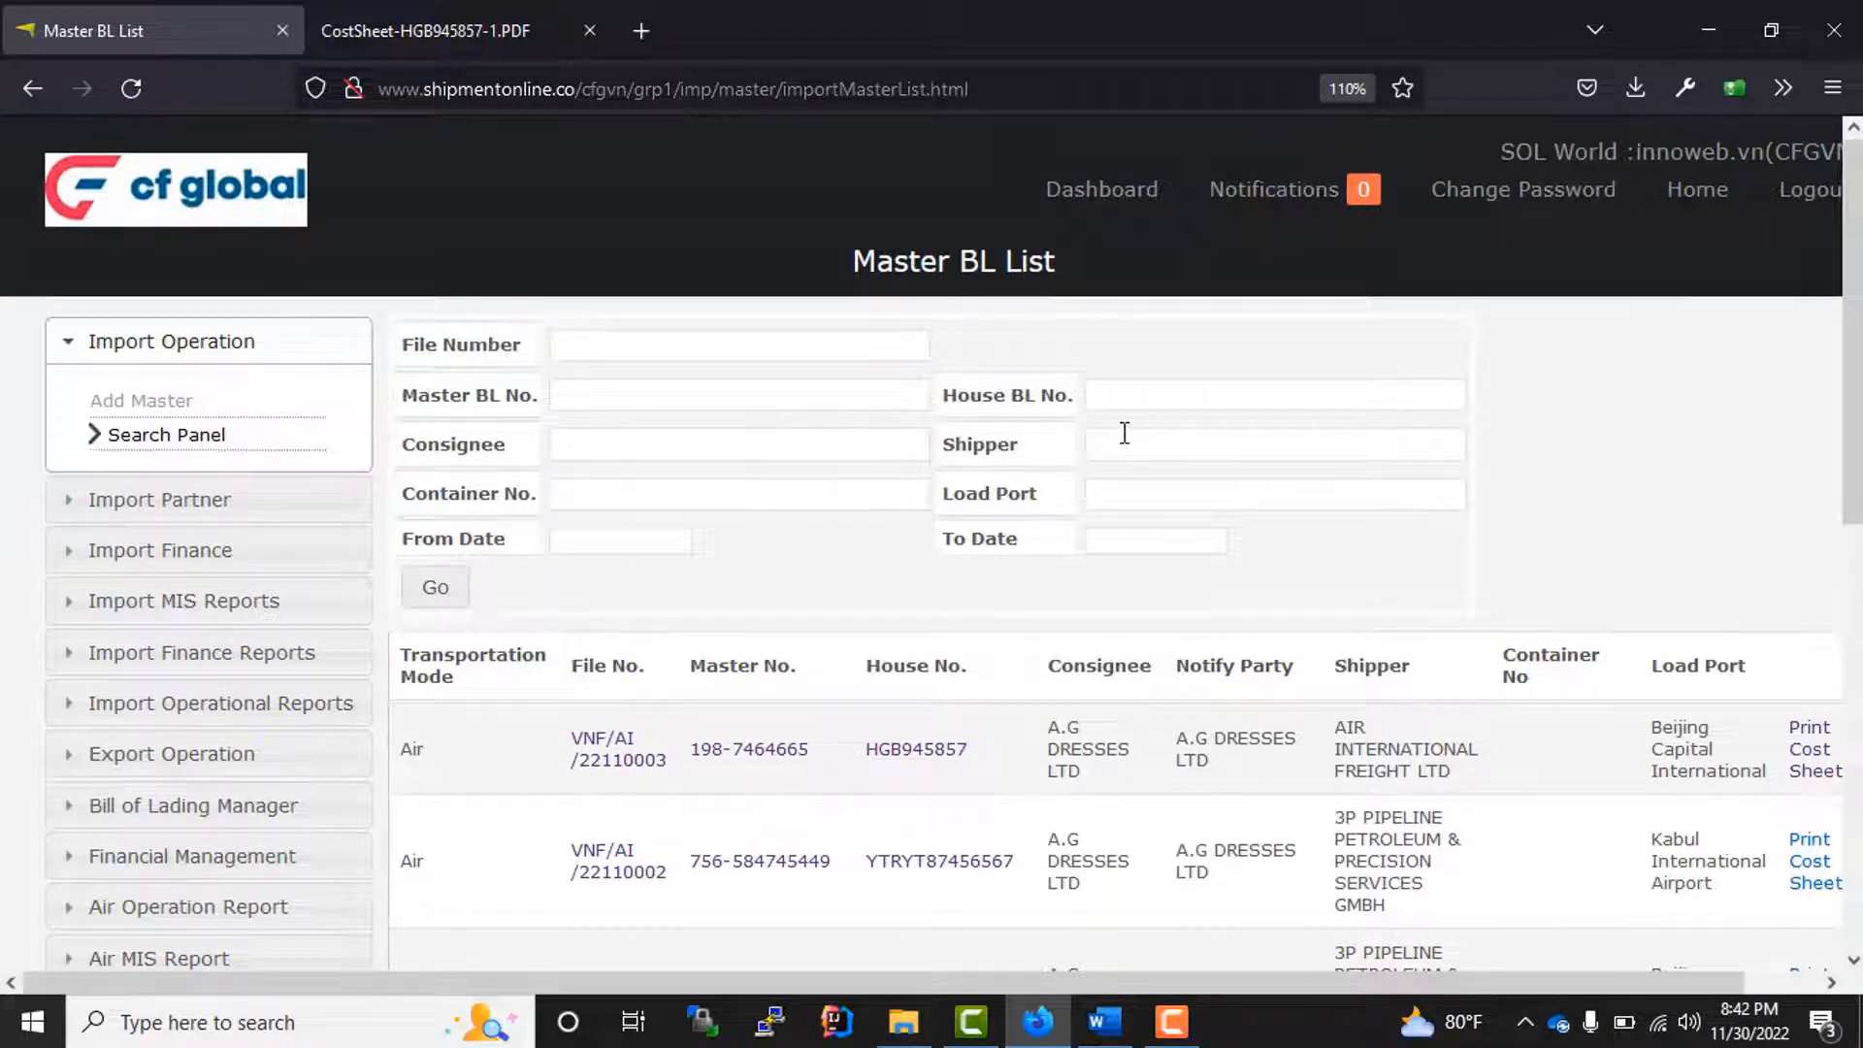
pyautogui.click(1149, 402)
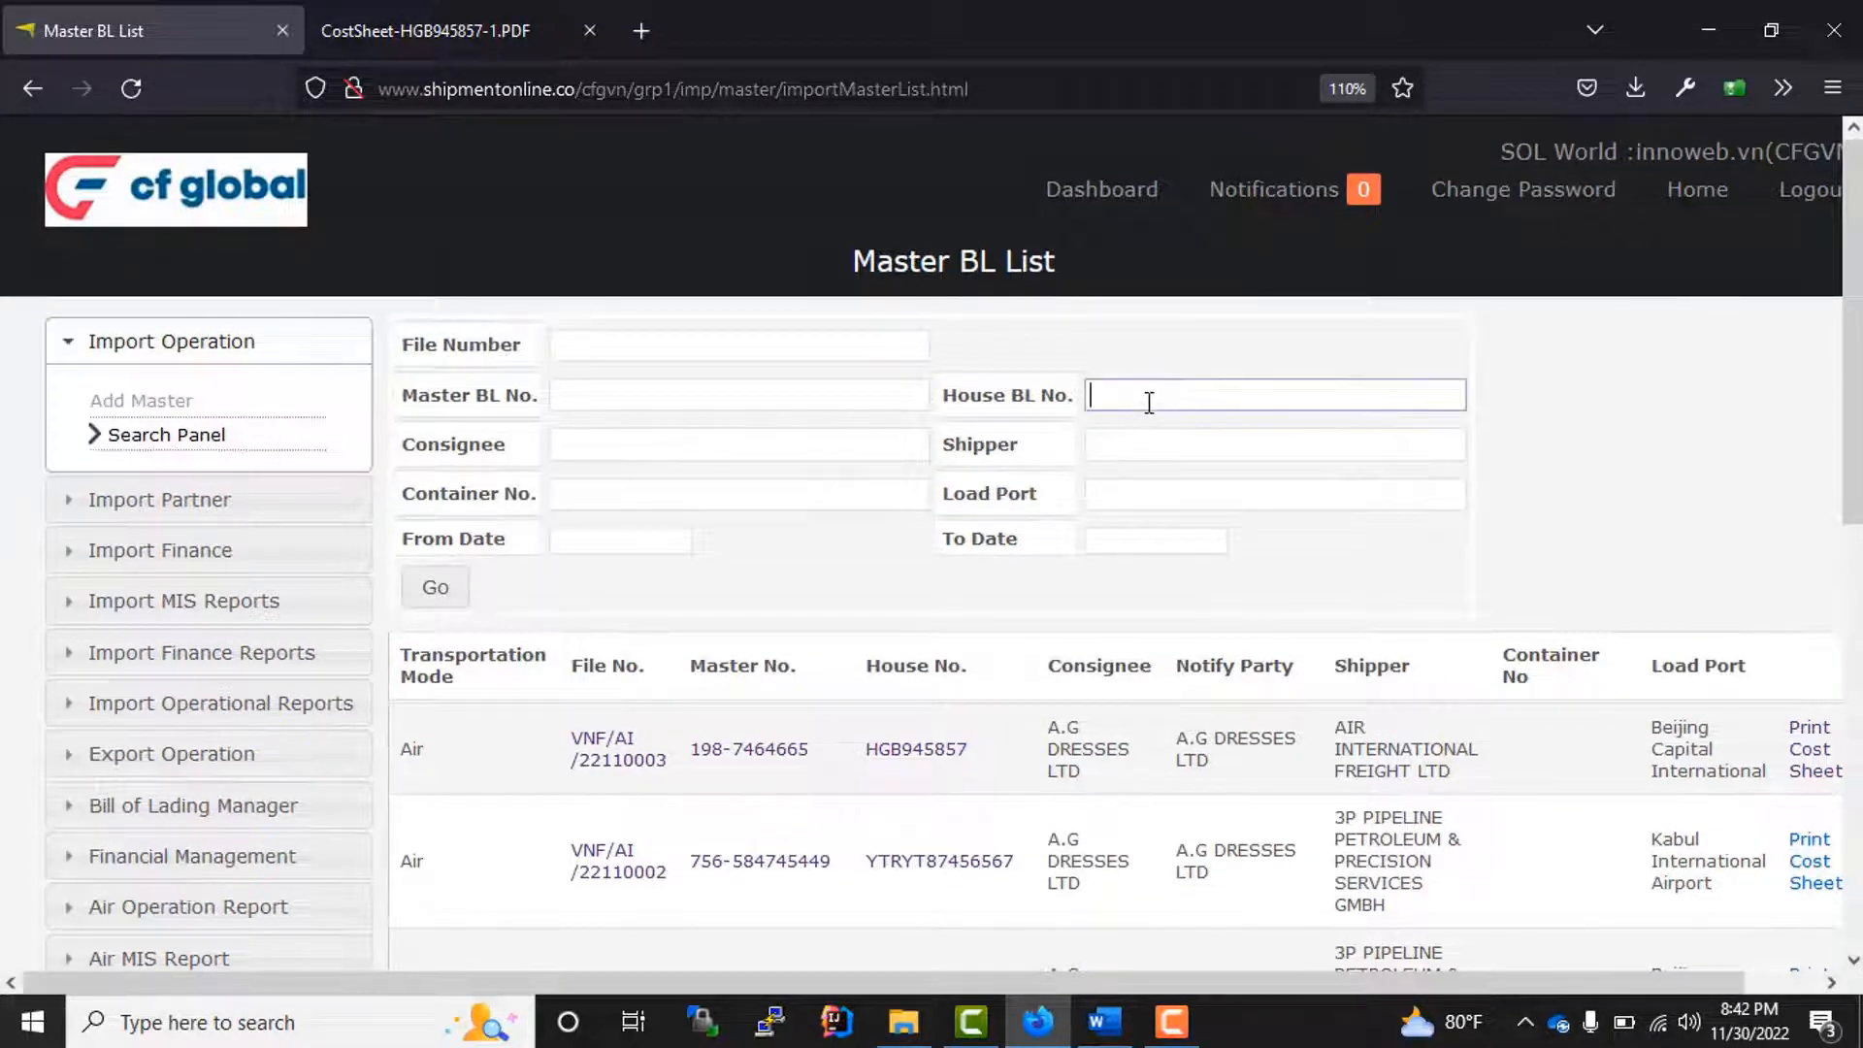
pyautogui.click(615, 397)
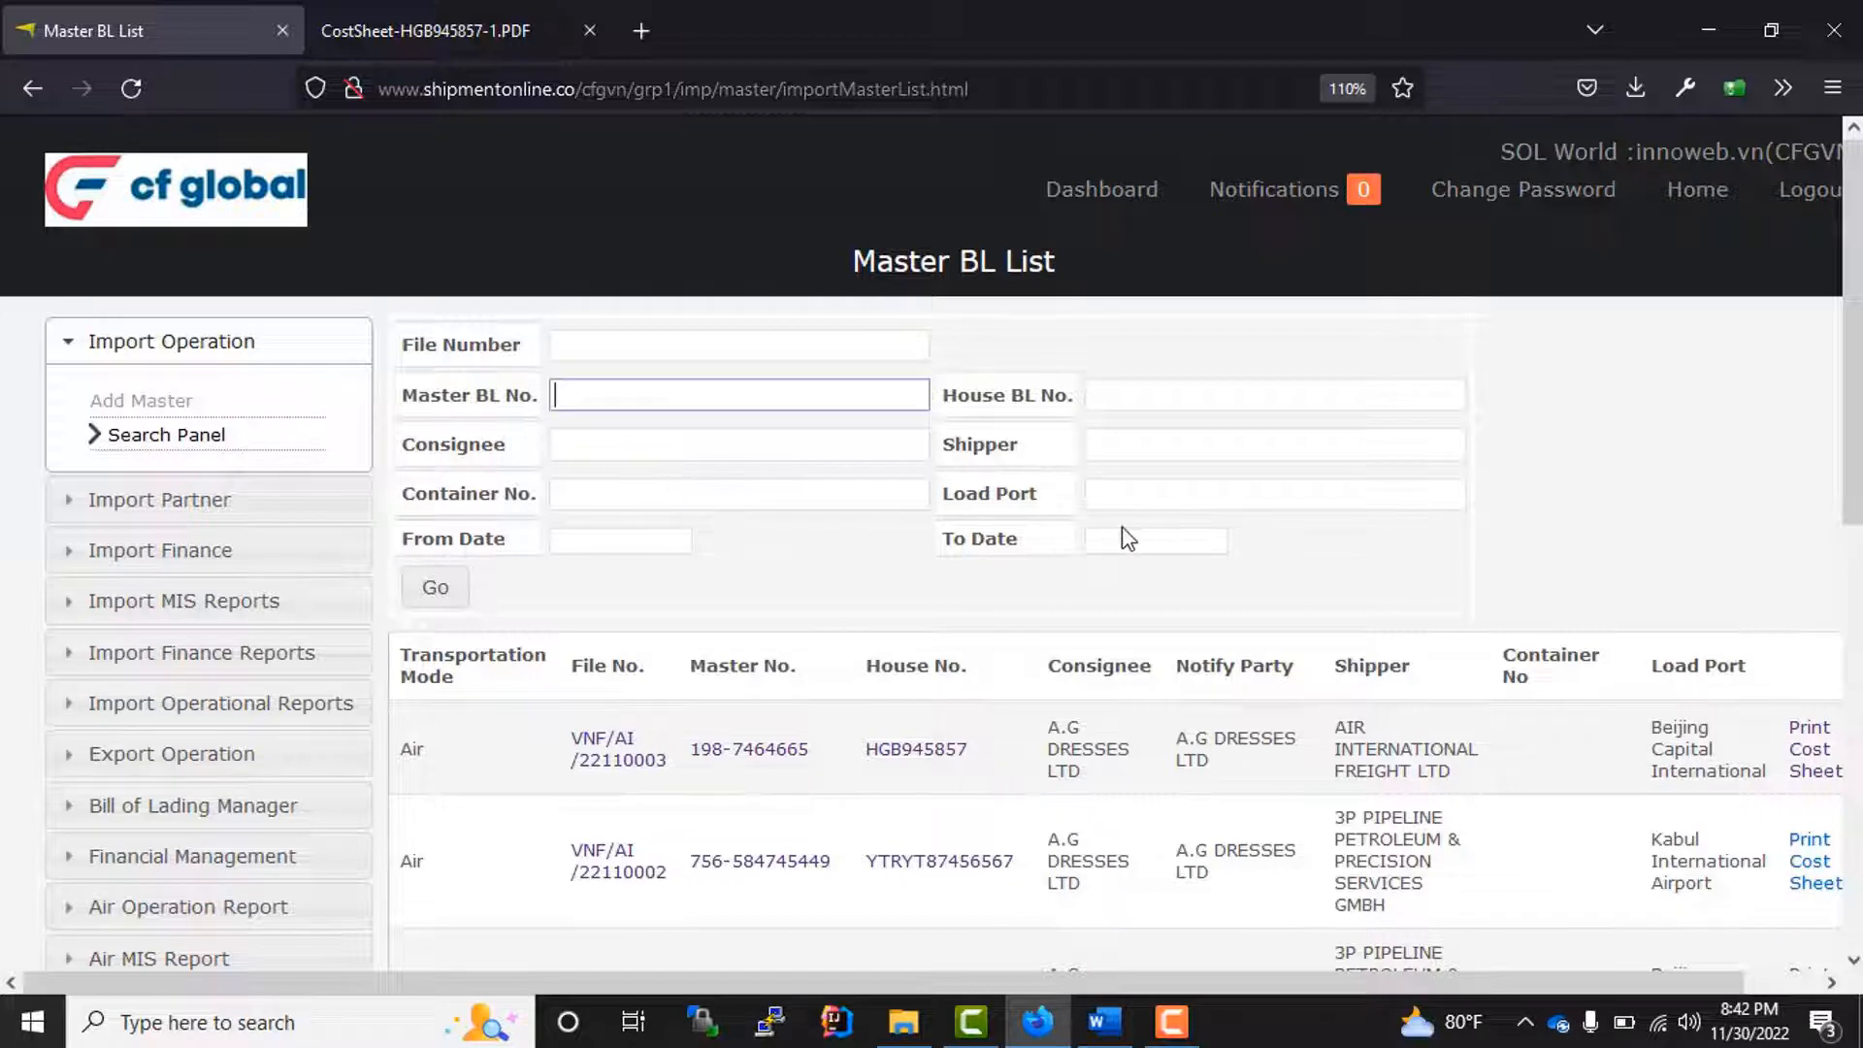
pyautogui.click(1126, 446)
pyautogui.click(636, 438)
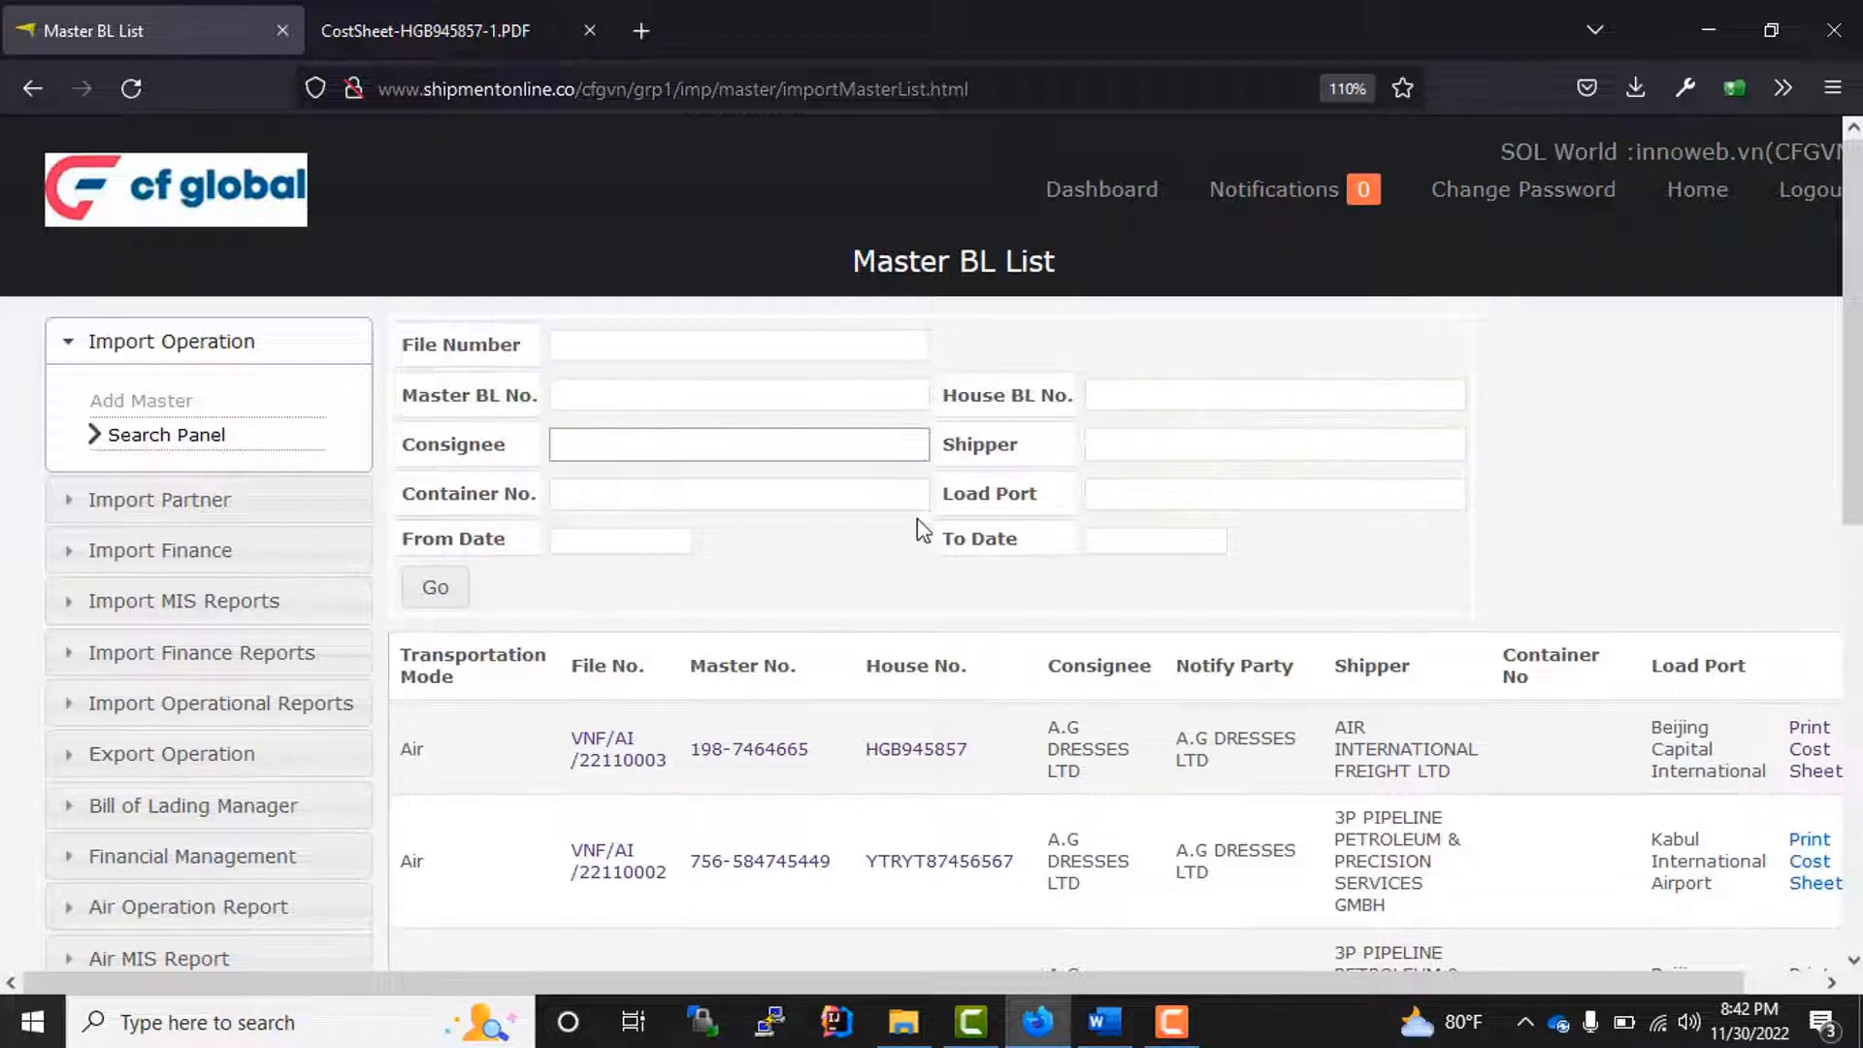
pyautogui.scroll(-3, 821, 592)
pyautogui.scroll(3, 819, 587)
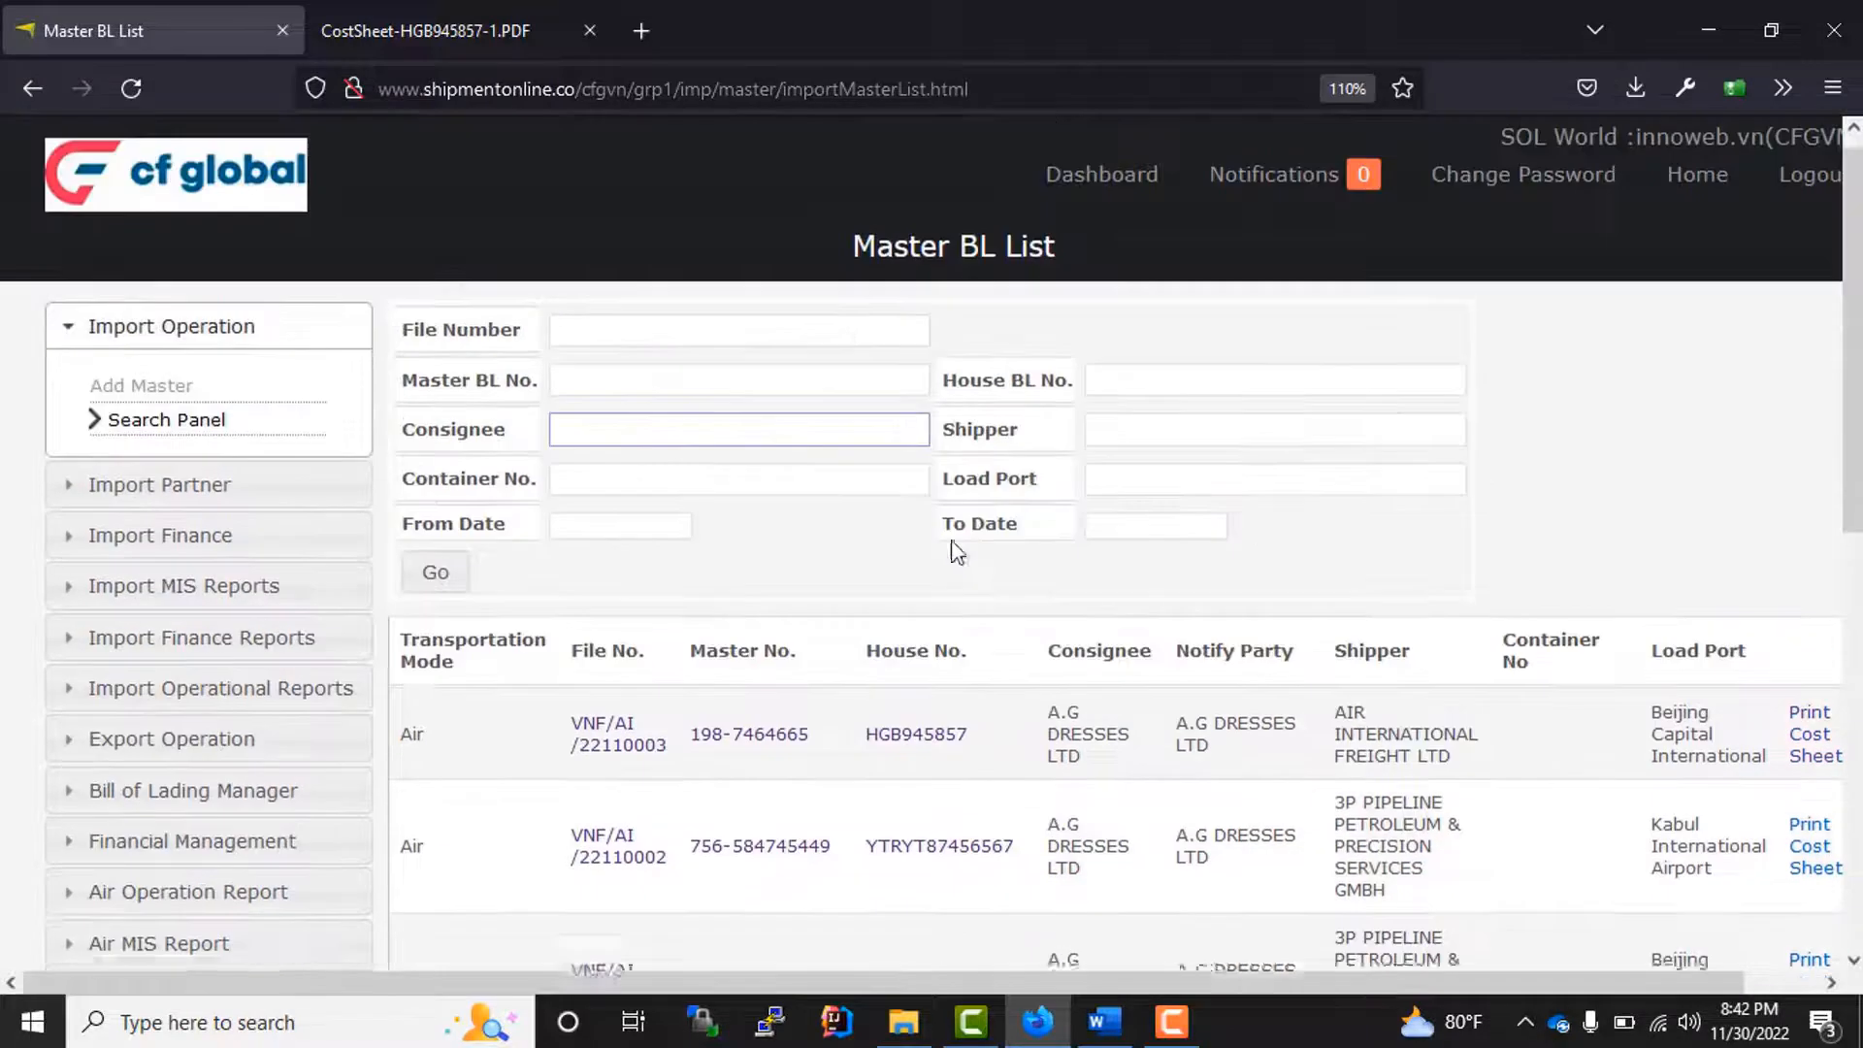
pyautogui.scroll(-6, 957, 549)
pyautogui.moveTo(969, 581); pyautogui.dragTo(844, 571)
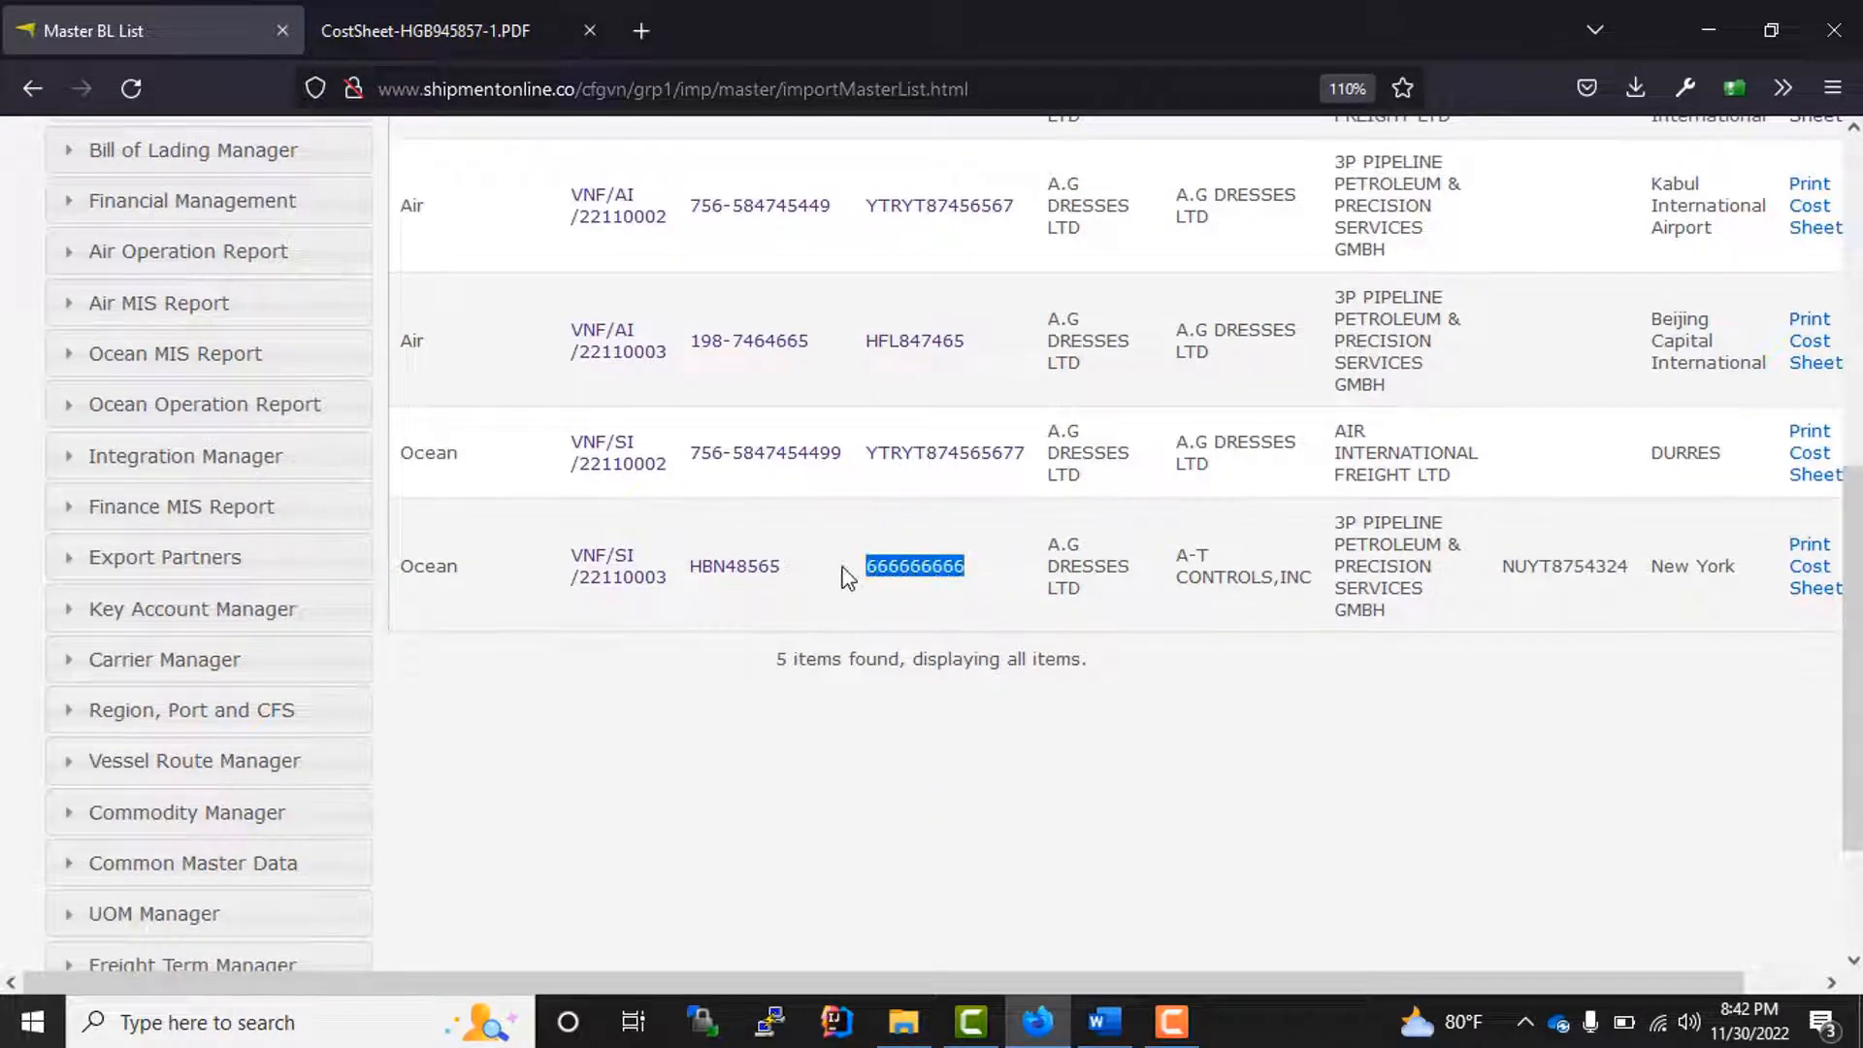
pyautogui.scroll(1, 886, 587)
pyautogui.scroll(6, 886, 582)
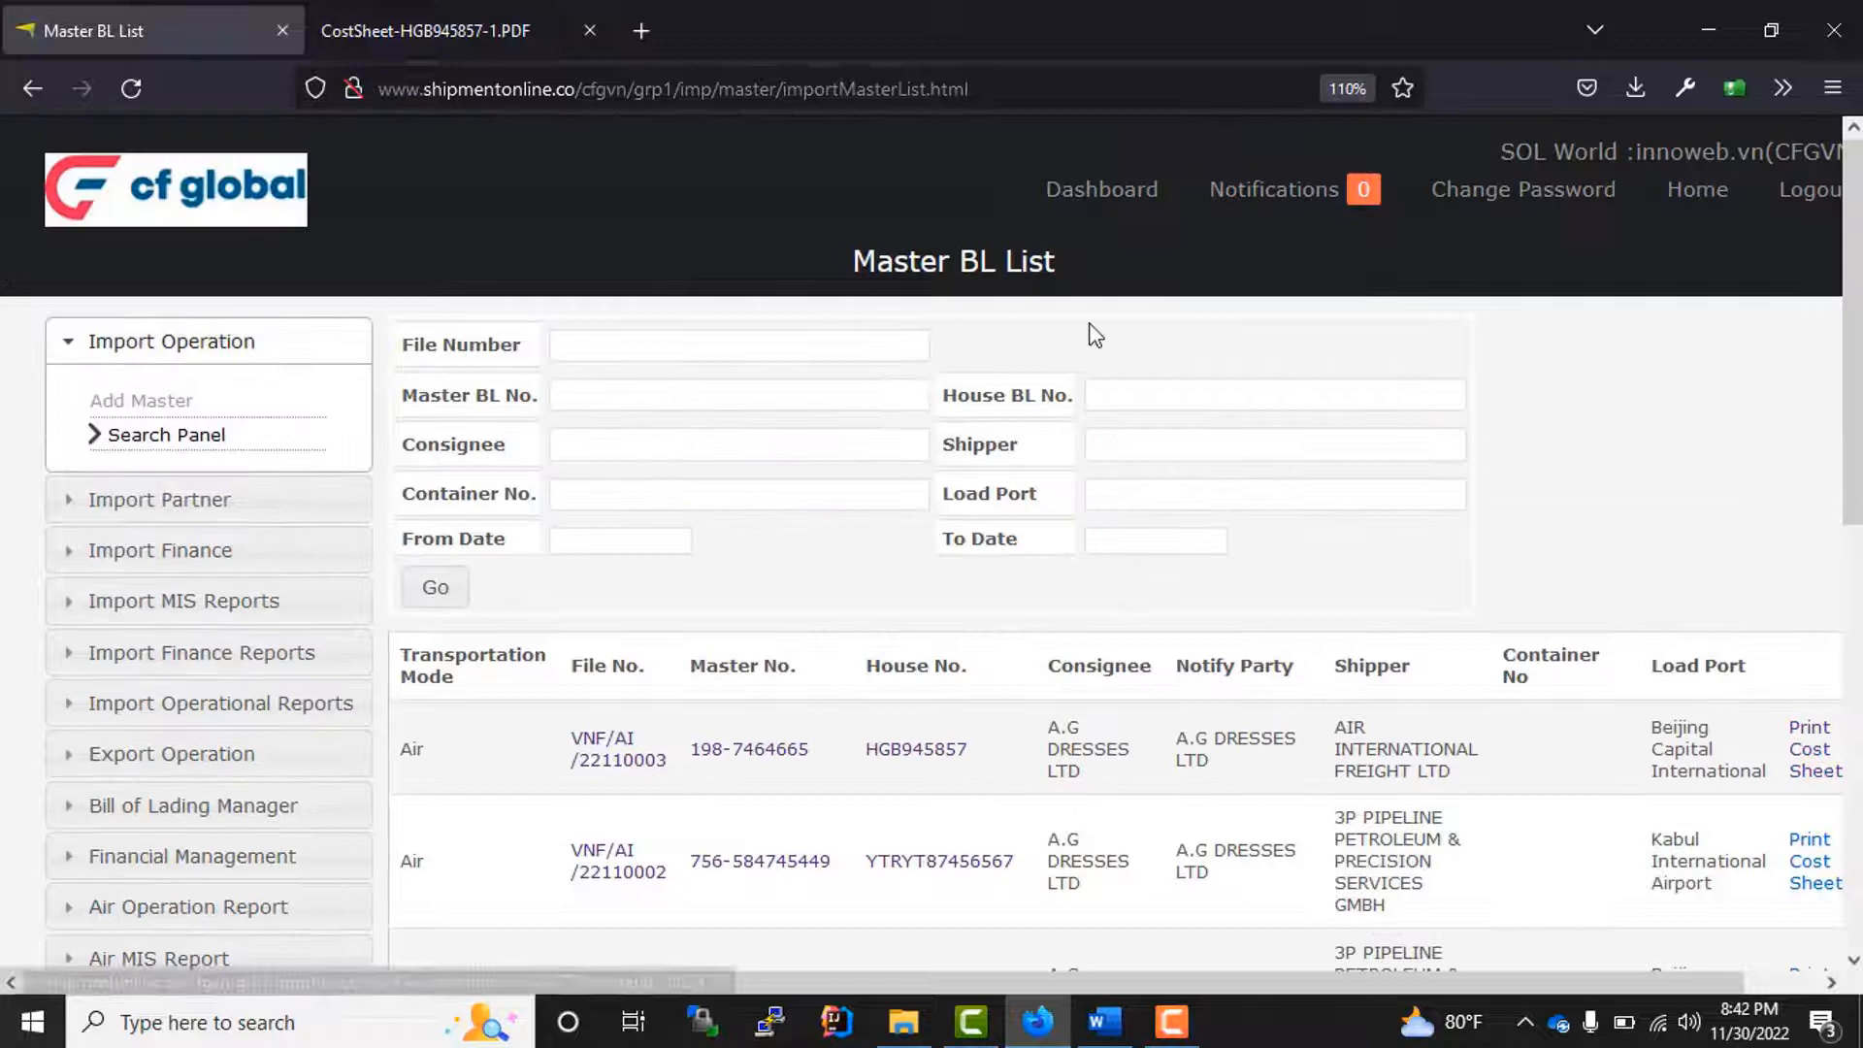
# Step: Search the list for house BL number 6666 and open the matching ocean house bill
pyautogui.click(1153, 388)
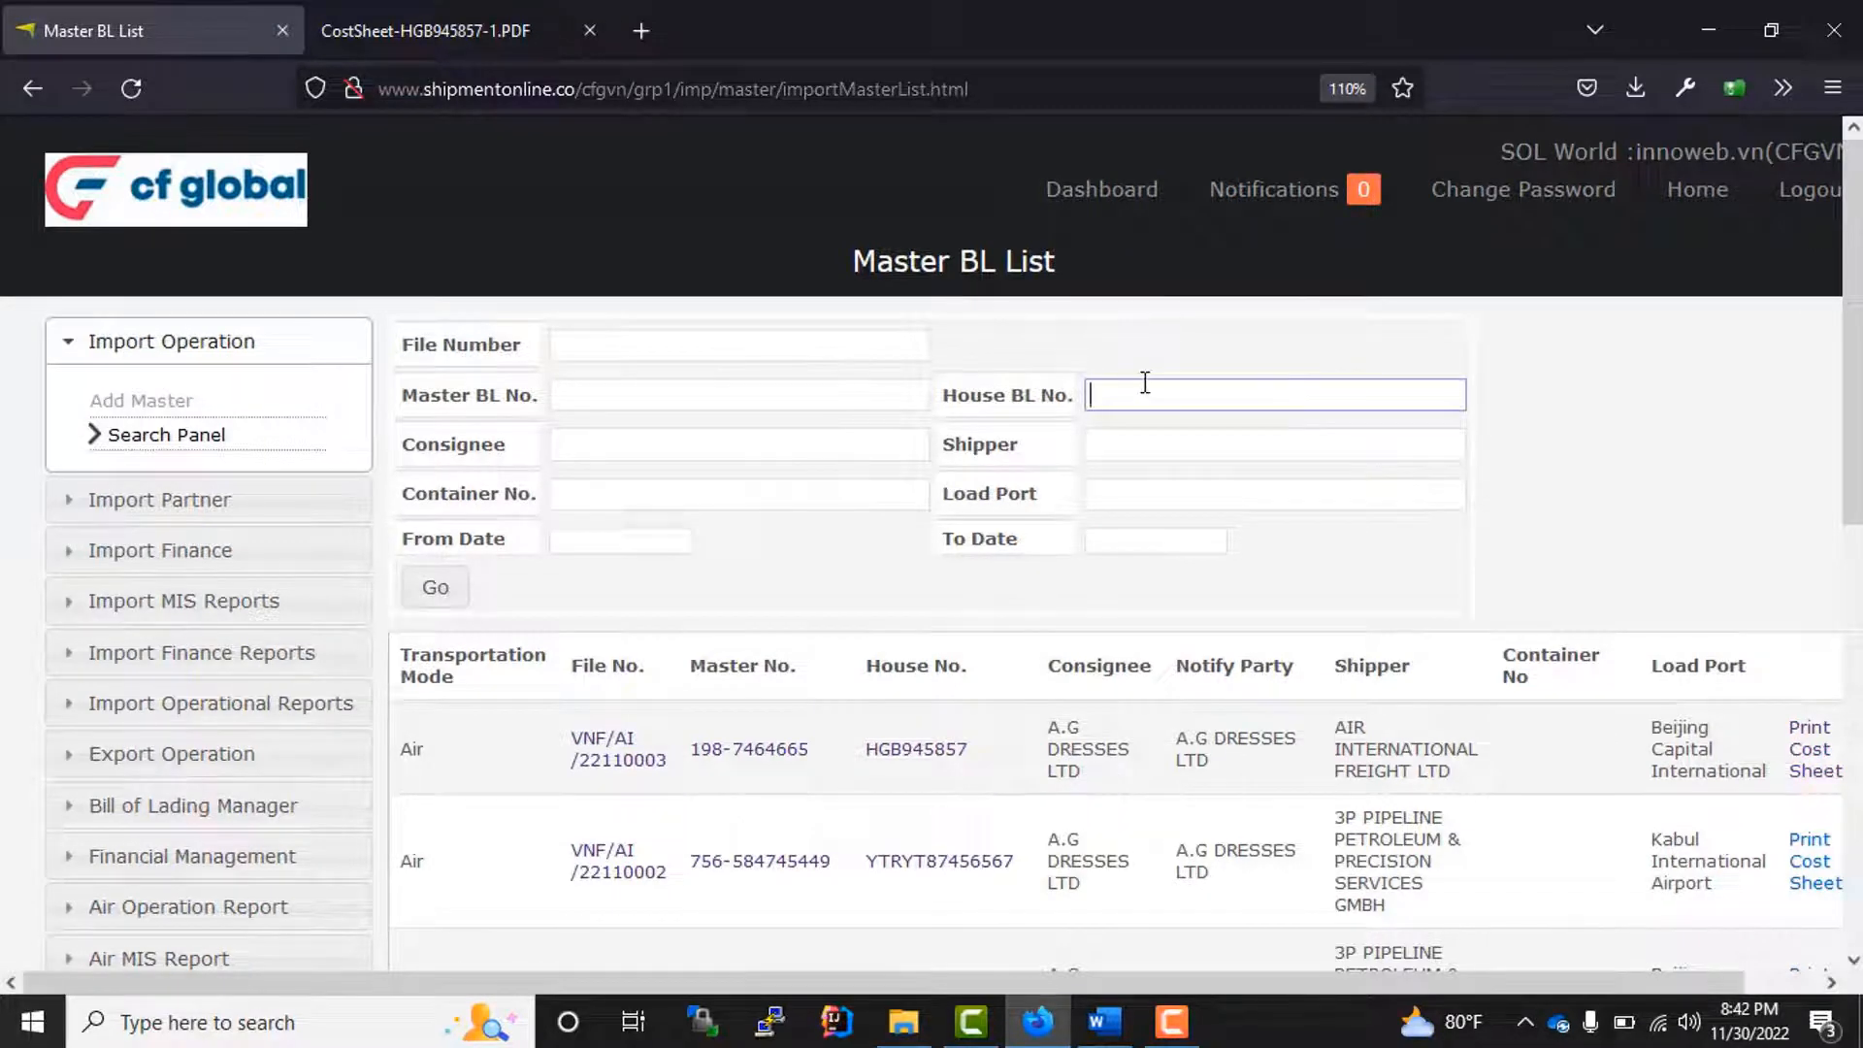
pyautogui.write('6666')
pyautogui.click(452, 591)
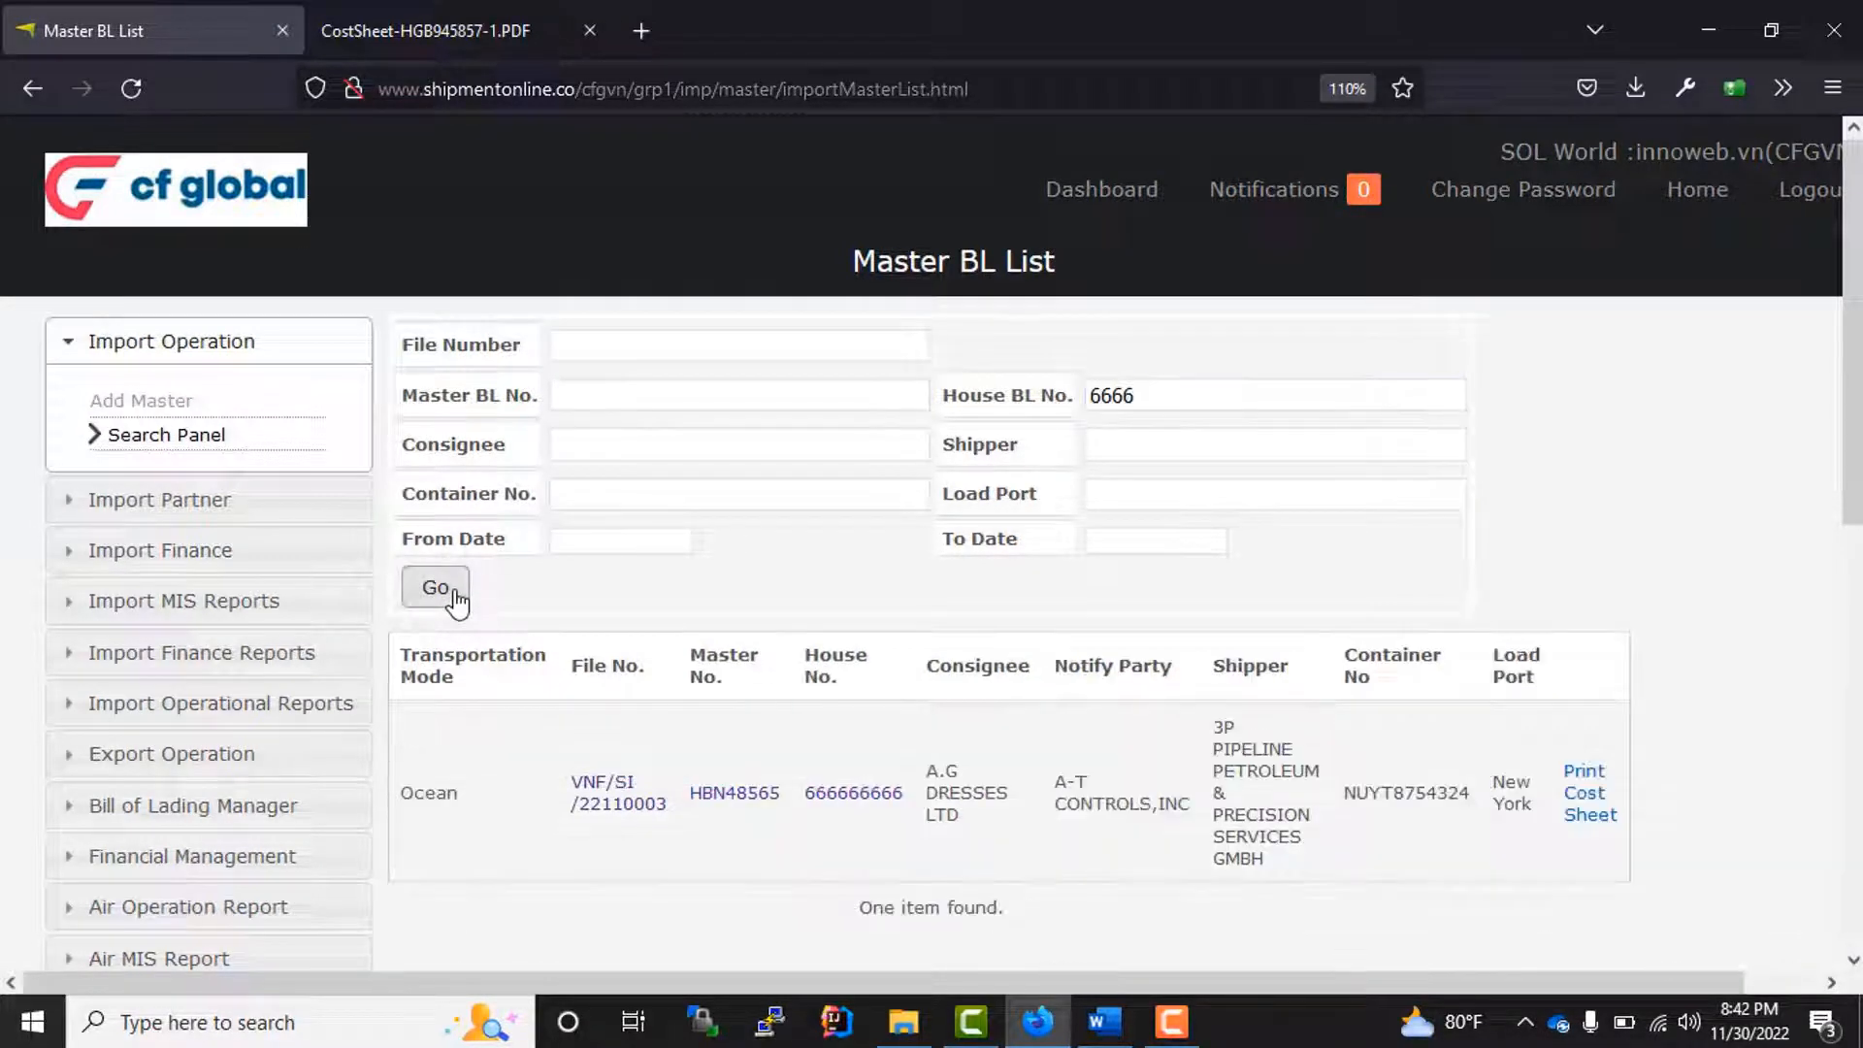
pyautogui.scroll(-5, 854, 902)
pyautogui.doubleClick(852, 311)
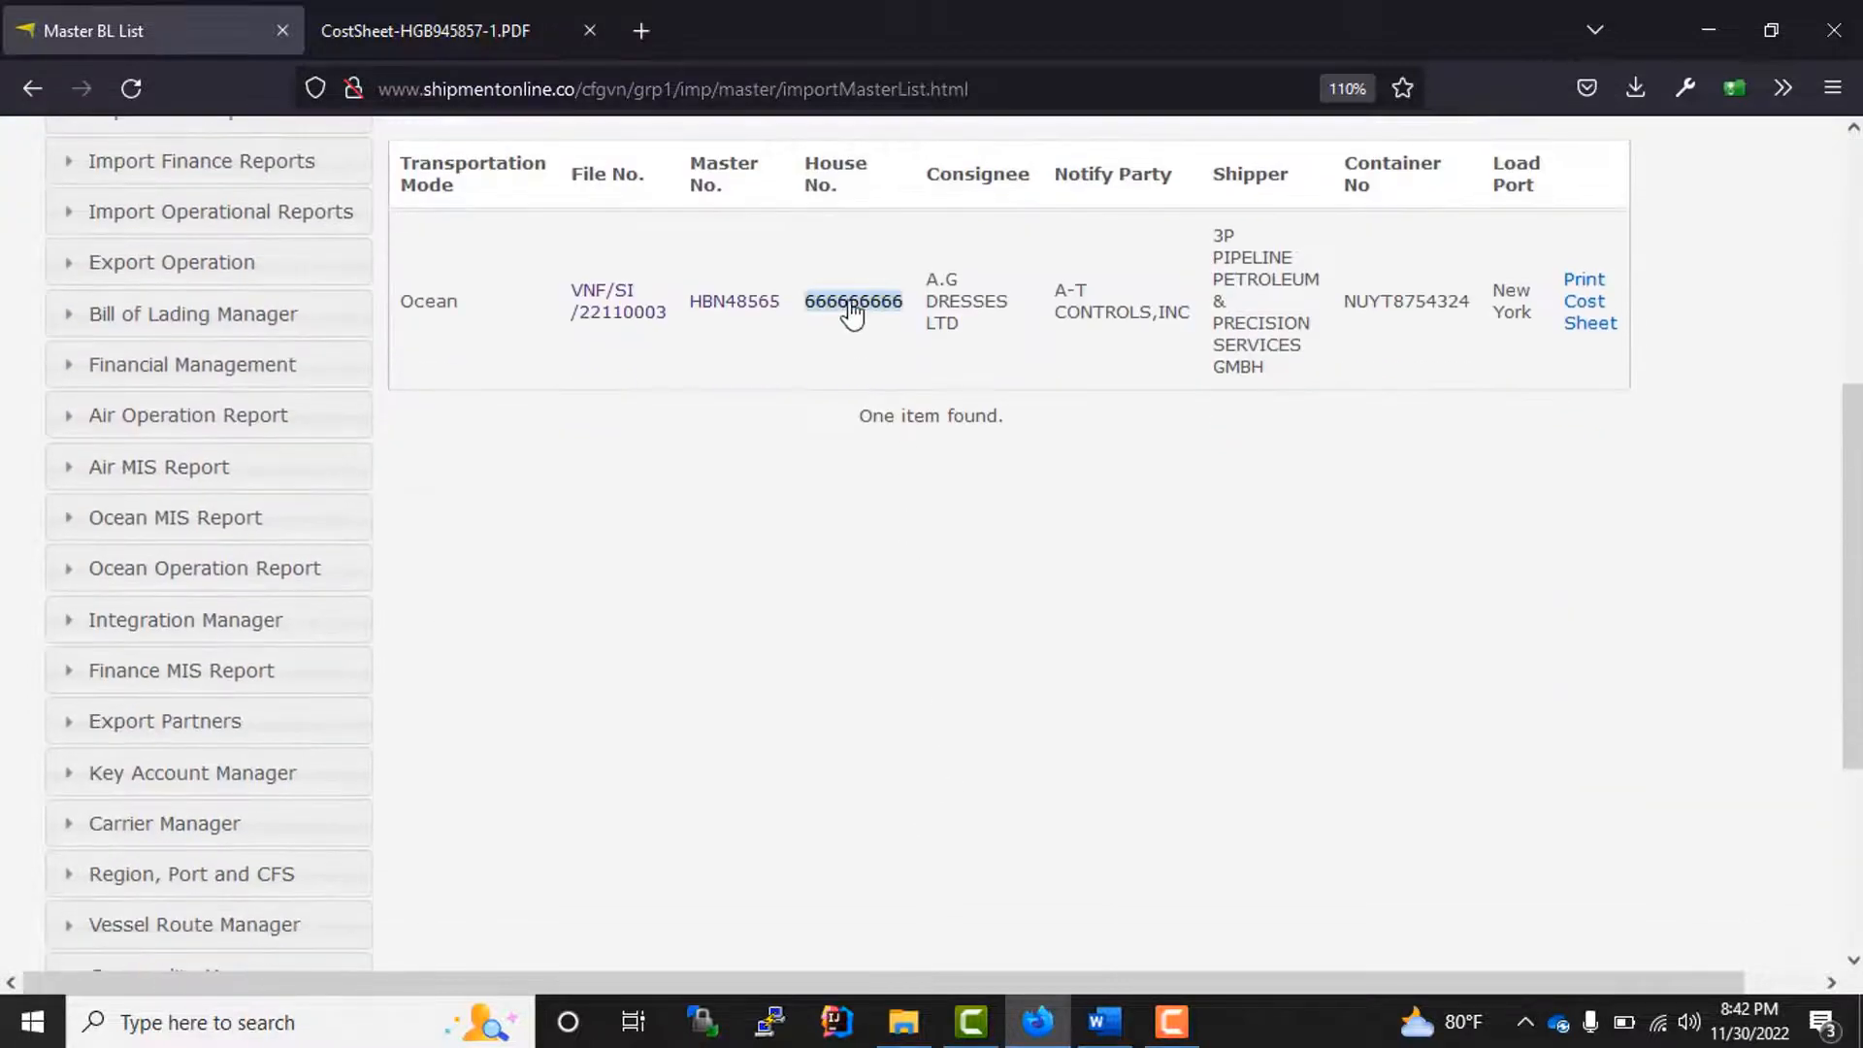
# Step: Start a house invoice from the house's invoice summary and address it to CF GLOBAL (VIETNAM) COMPANY LIMITED
pyautogui.scroll(-5, 887, 584)
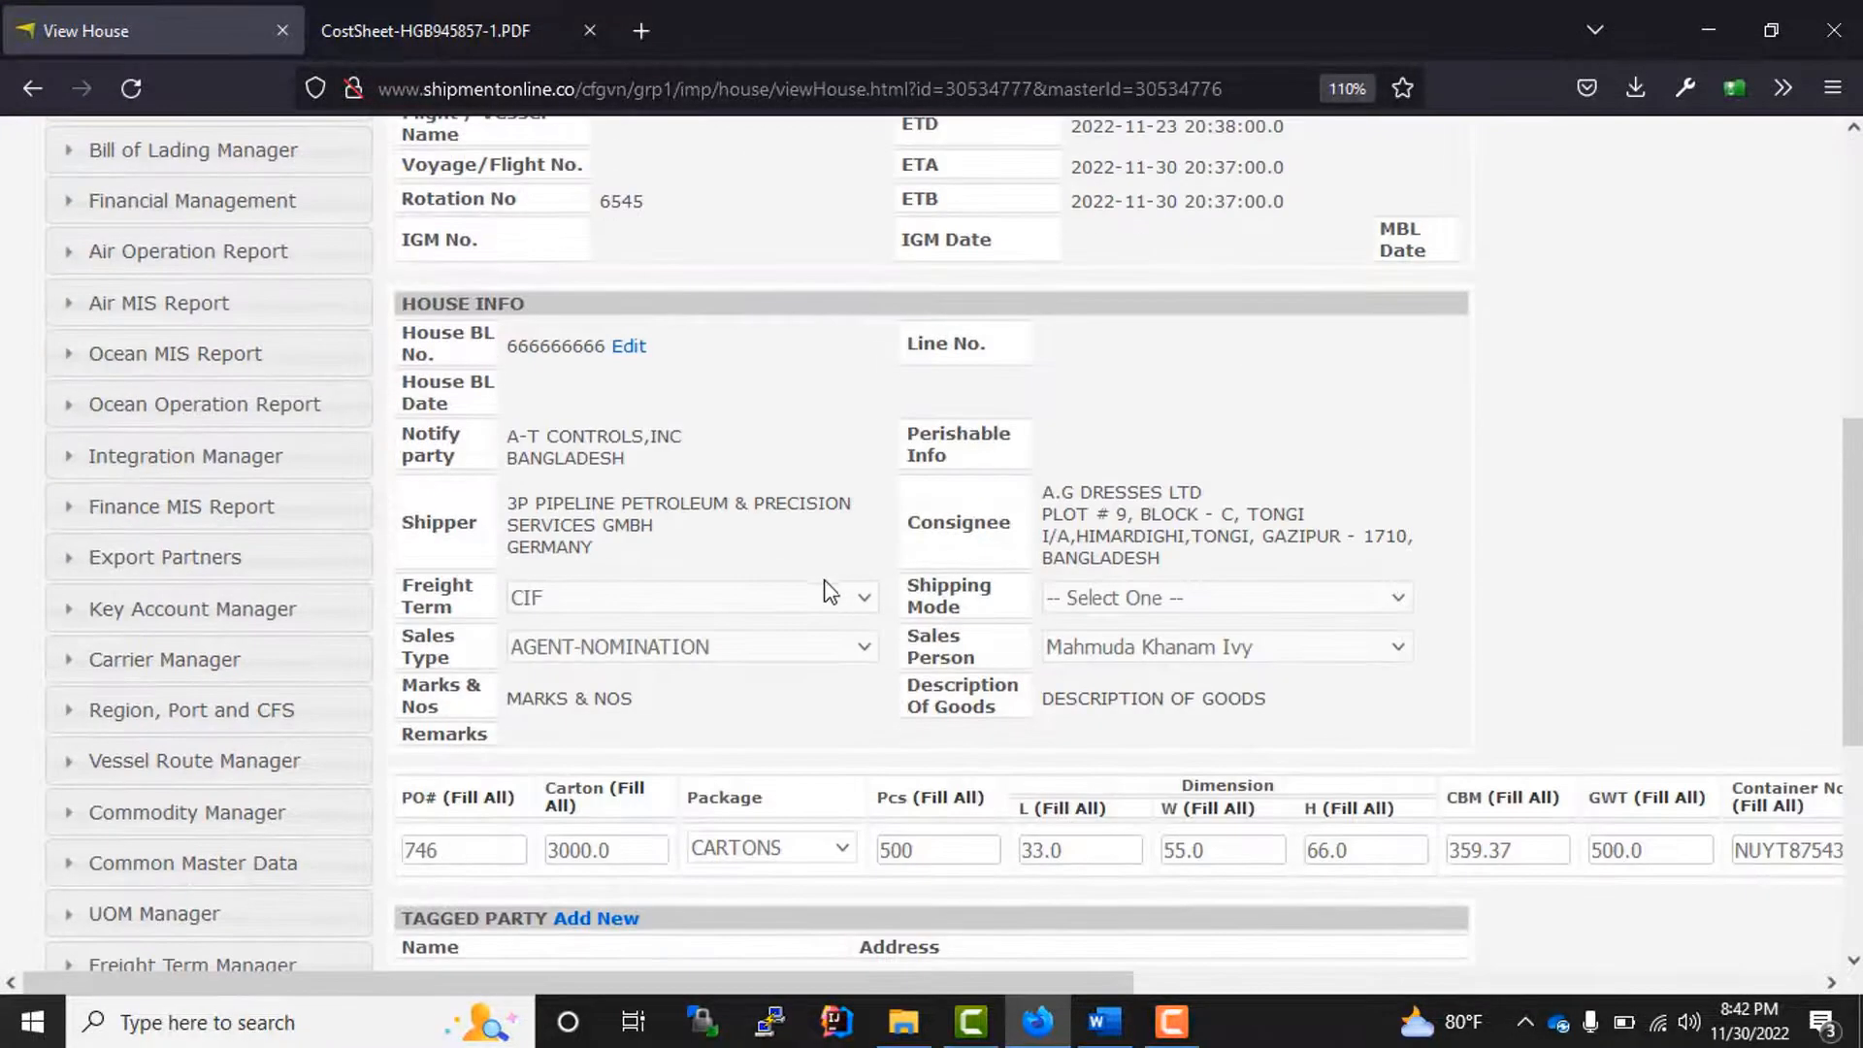
pyautogui.scroll(-5, 834, 587)
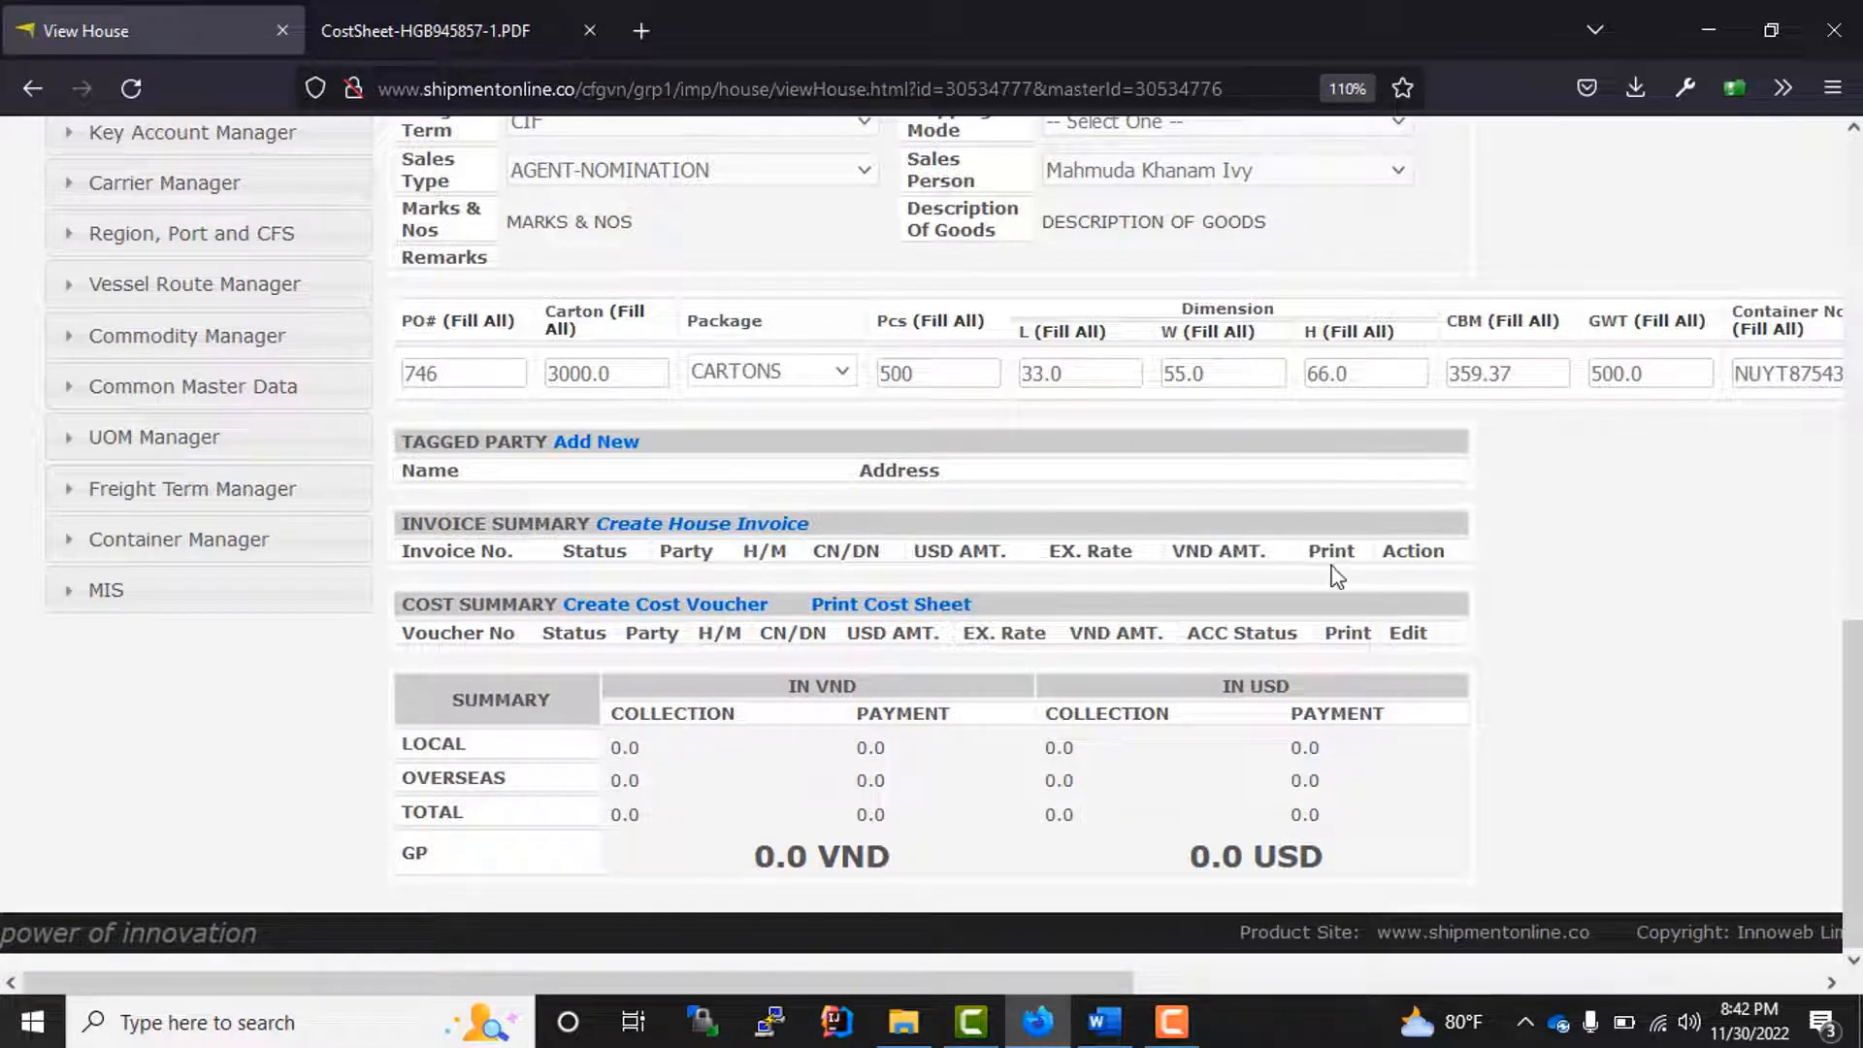
pyautogui.click(703, 526)
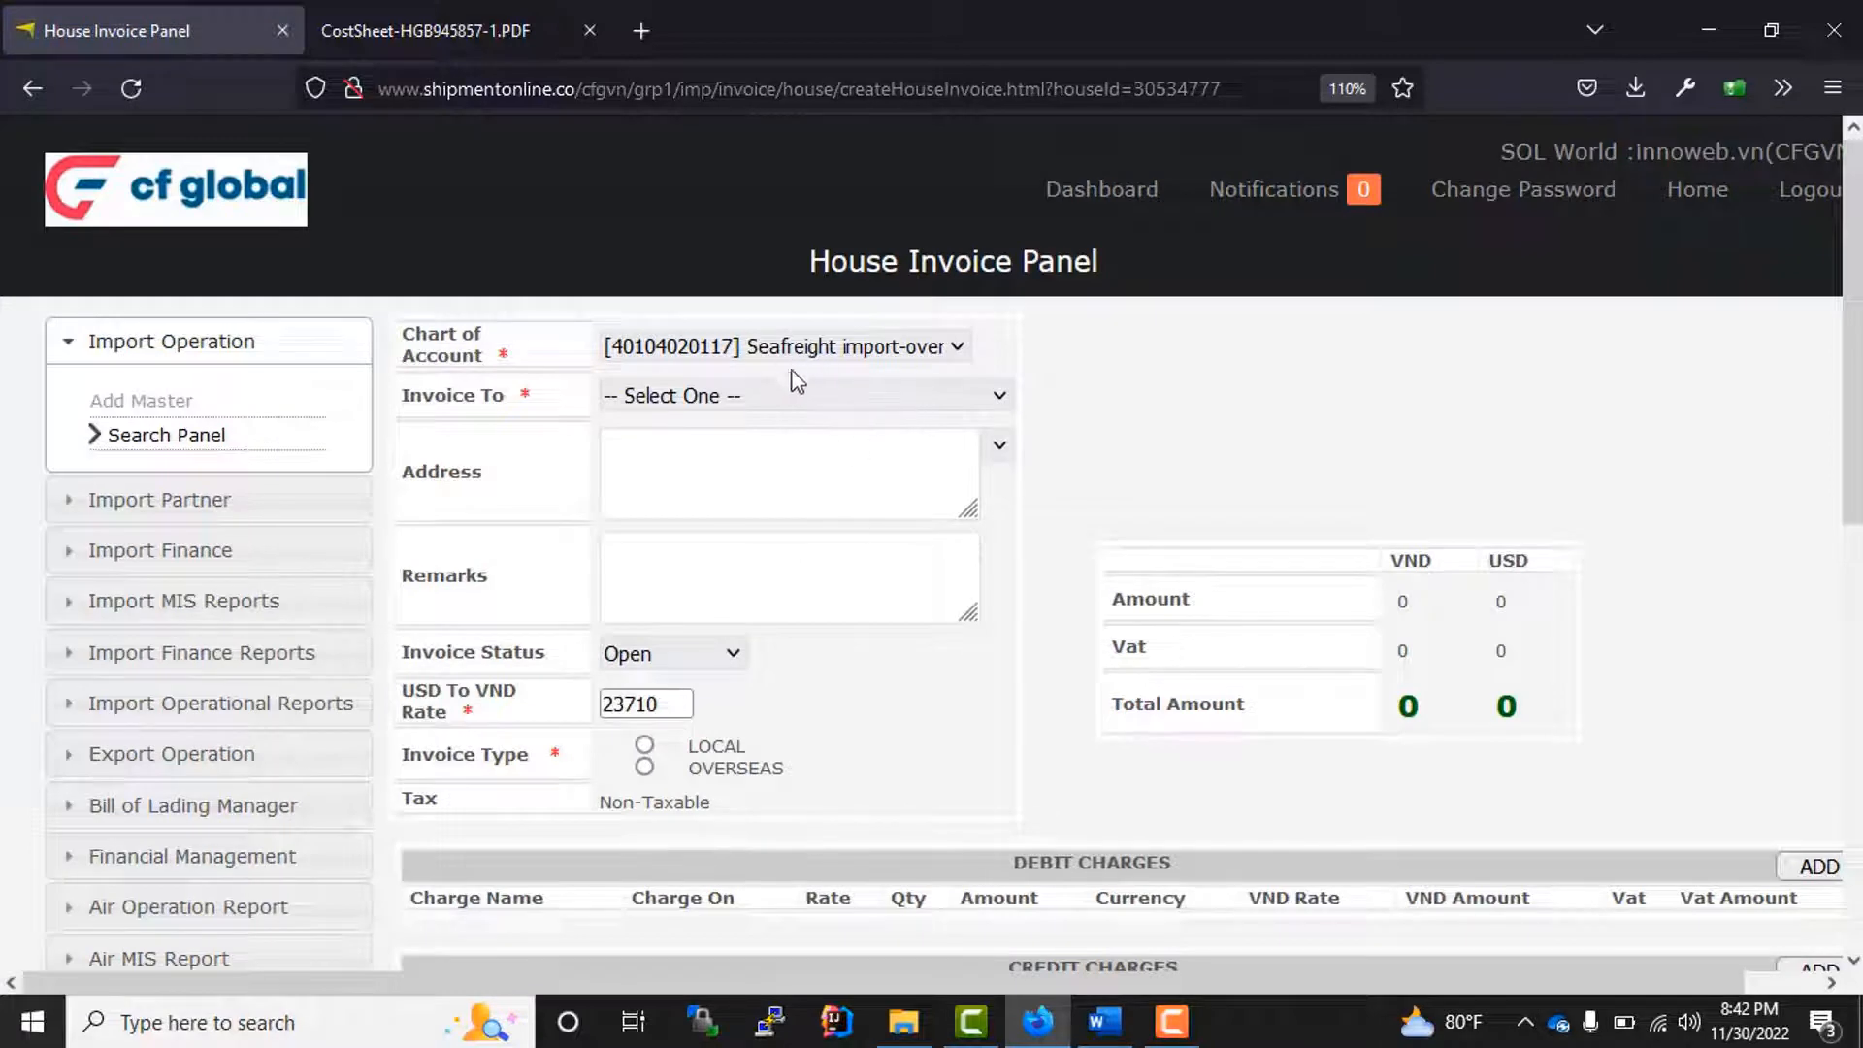
pyautogui.click(707, 405)
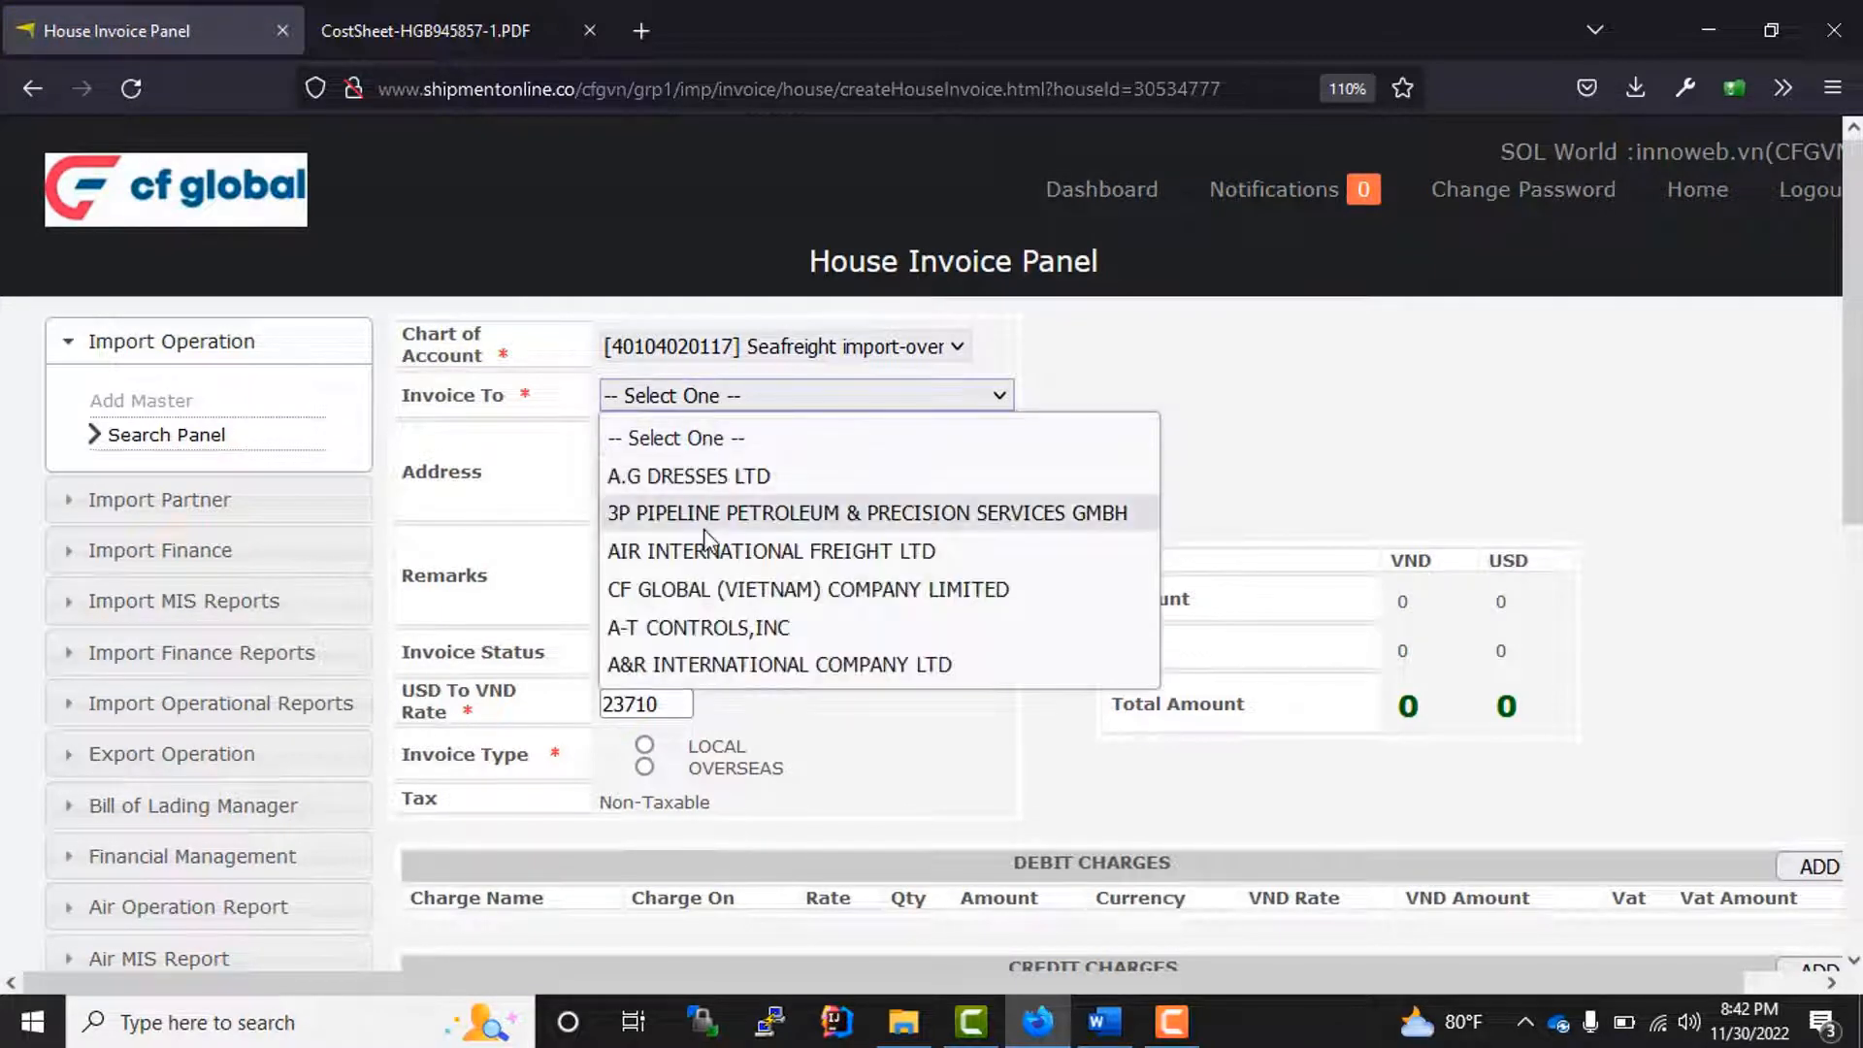
pyautogui.click(715, 594)
# Step: Choose HO CHI MINH CITY,VIETNAM as the invoiced company's address
pyautogui.scroll(-4, 798, 464)
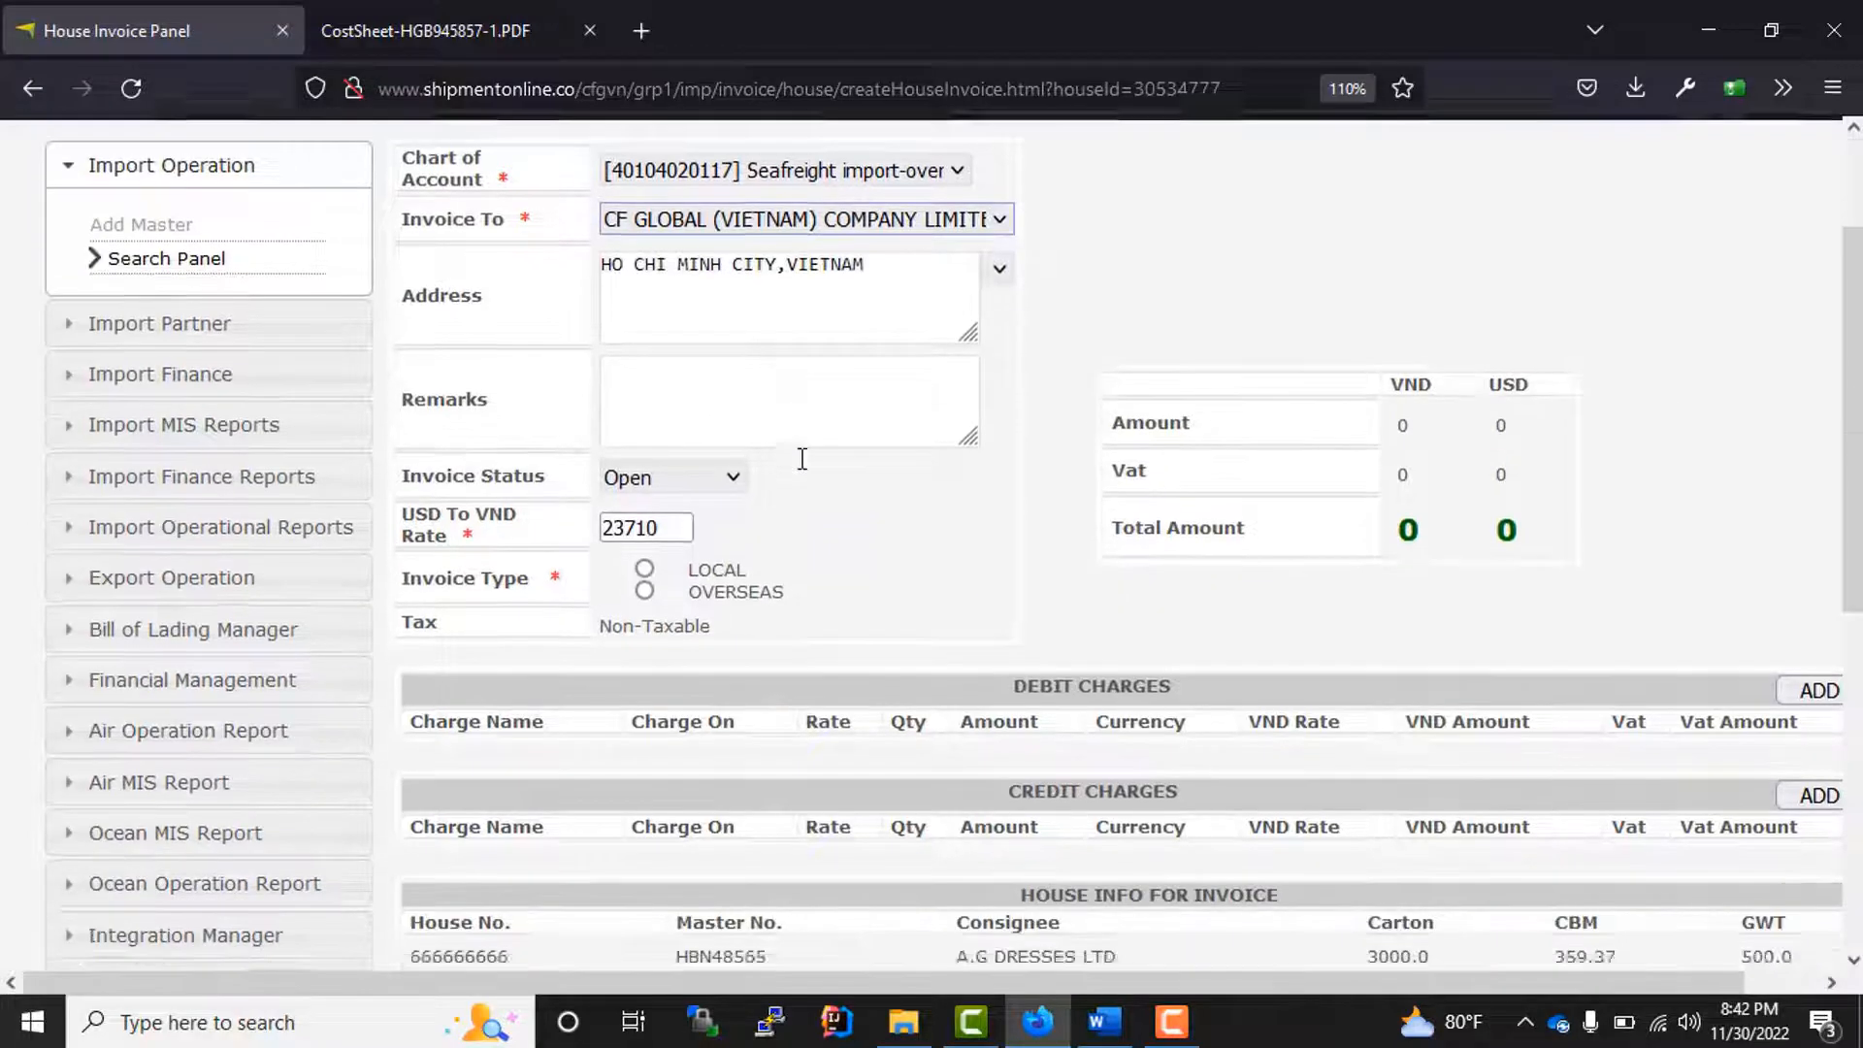
pyautogui.scroll(2, 802, 457)
pyautogui.click(910, 312)
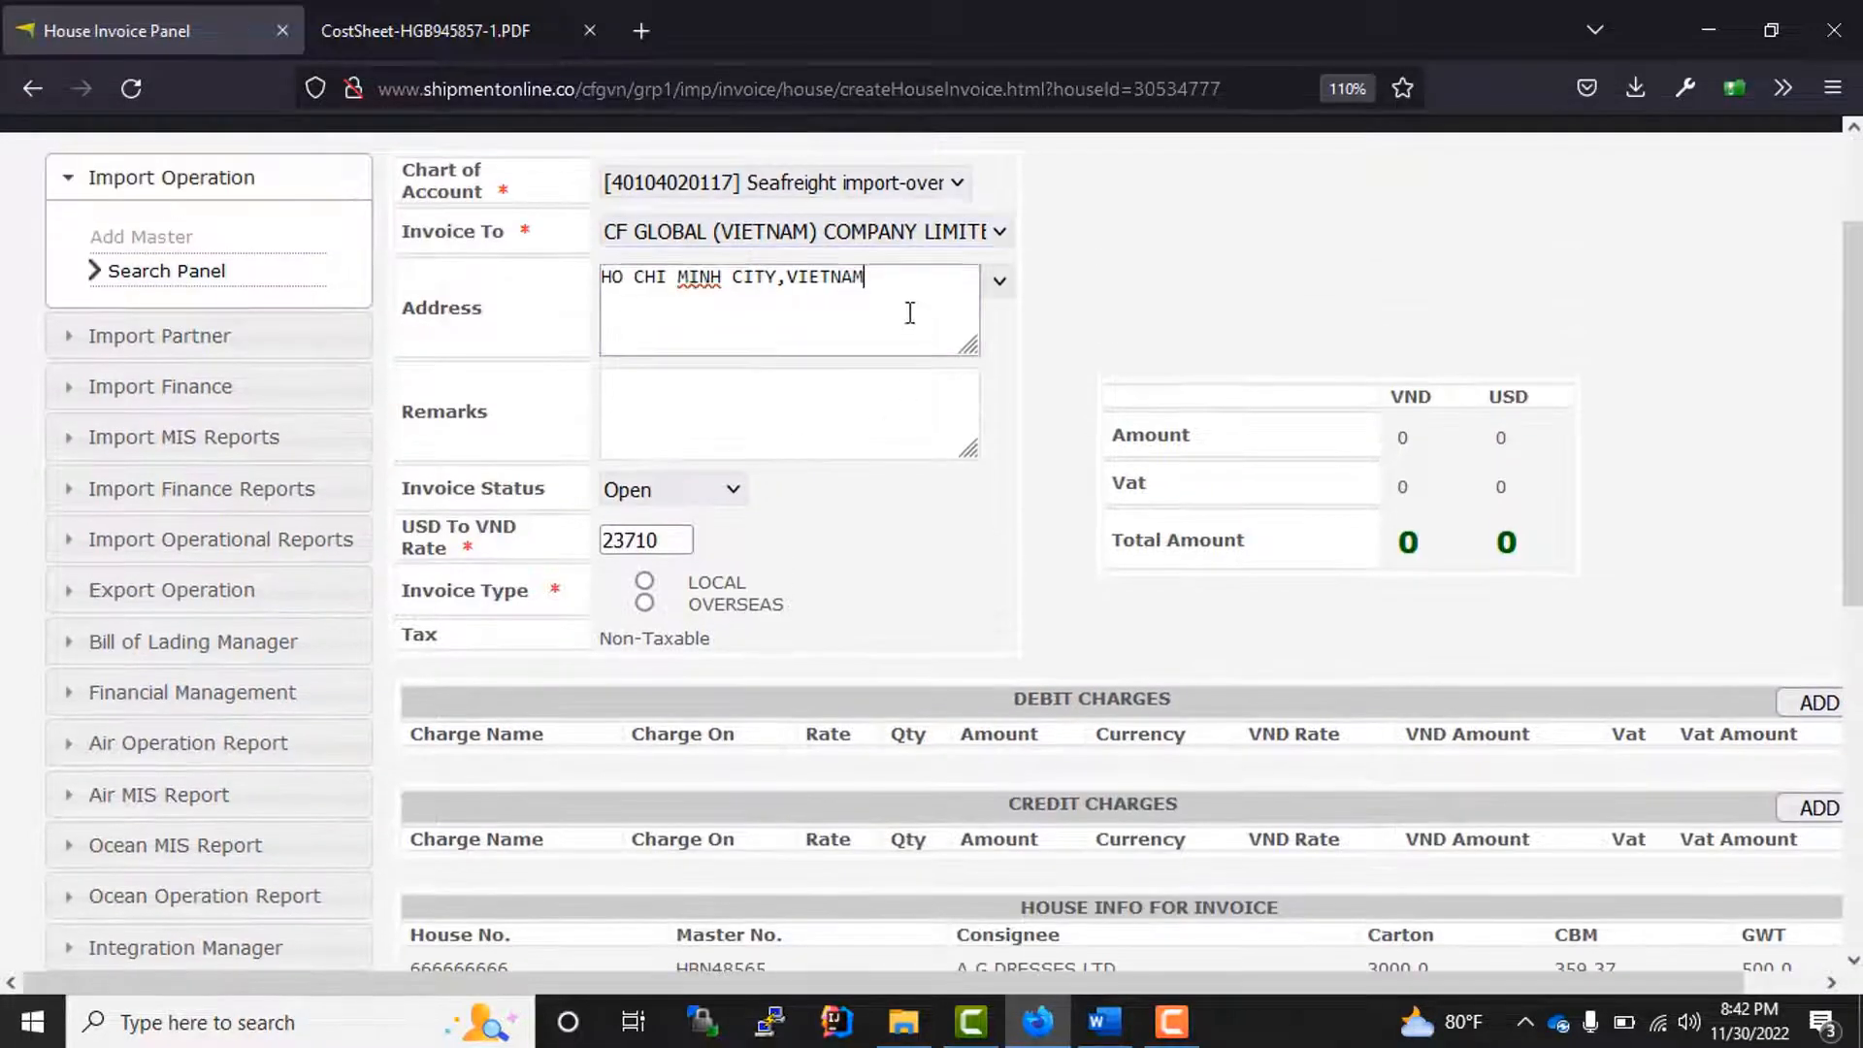
pyautogui.click(997, 282)
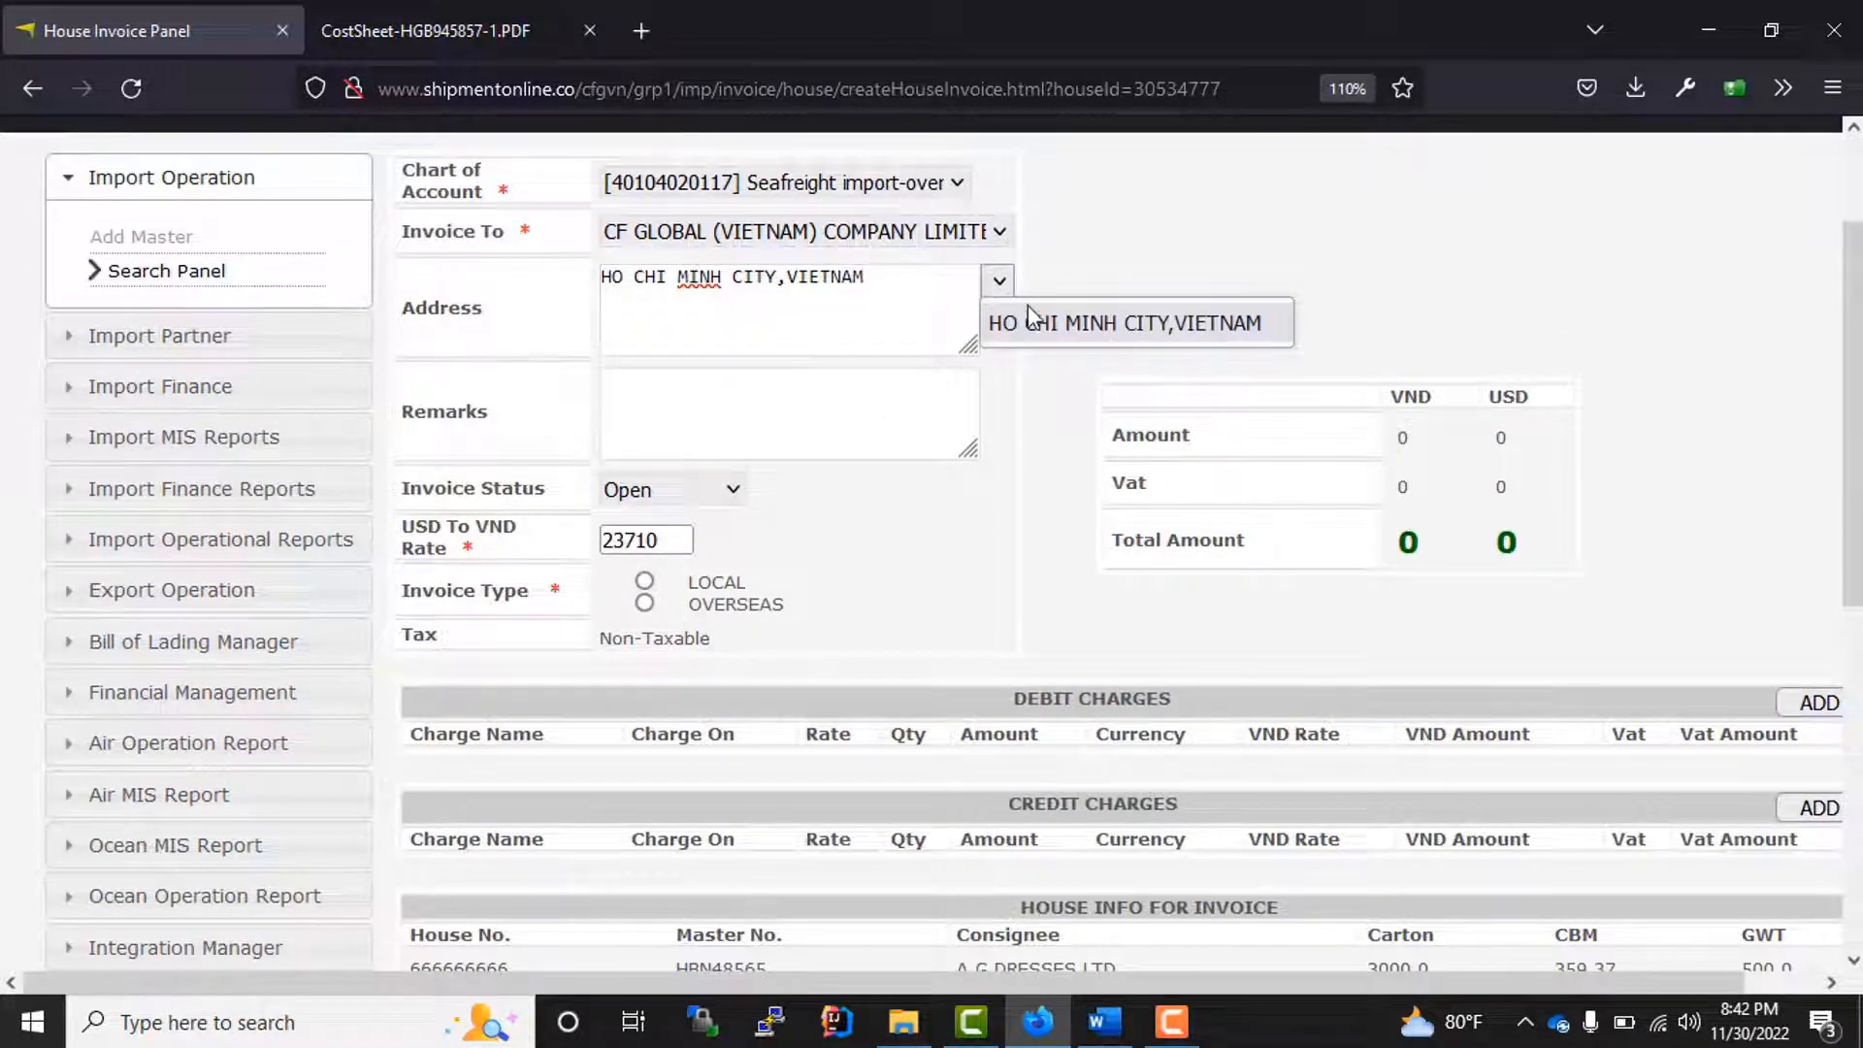
pyautogui.click(1048, 333)
pyautogui.click(999, 283)
pyautogui.click(1034, 332)
pyautogui.click(999, 282)
pyautogui.click(1033, 331)
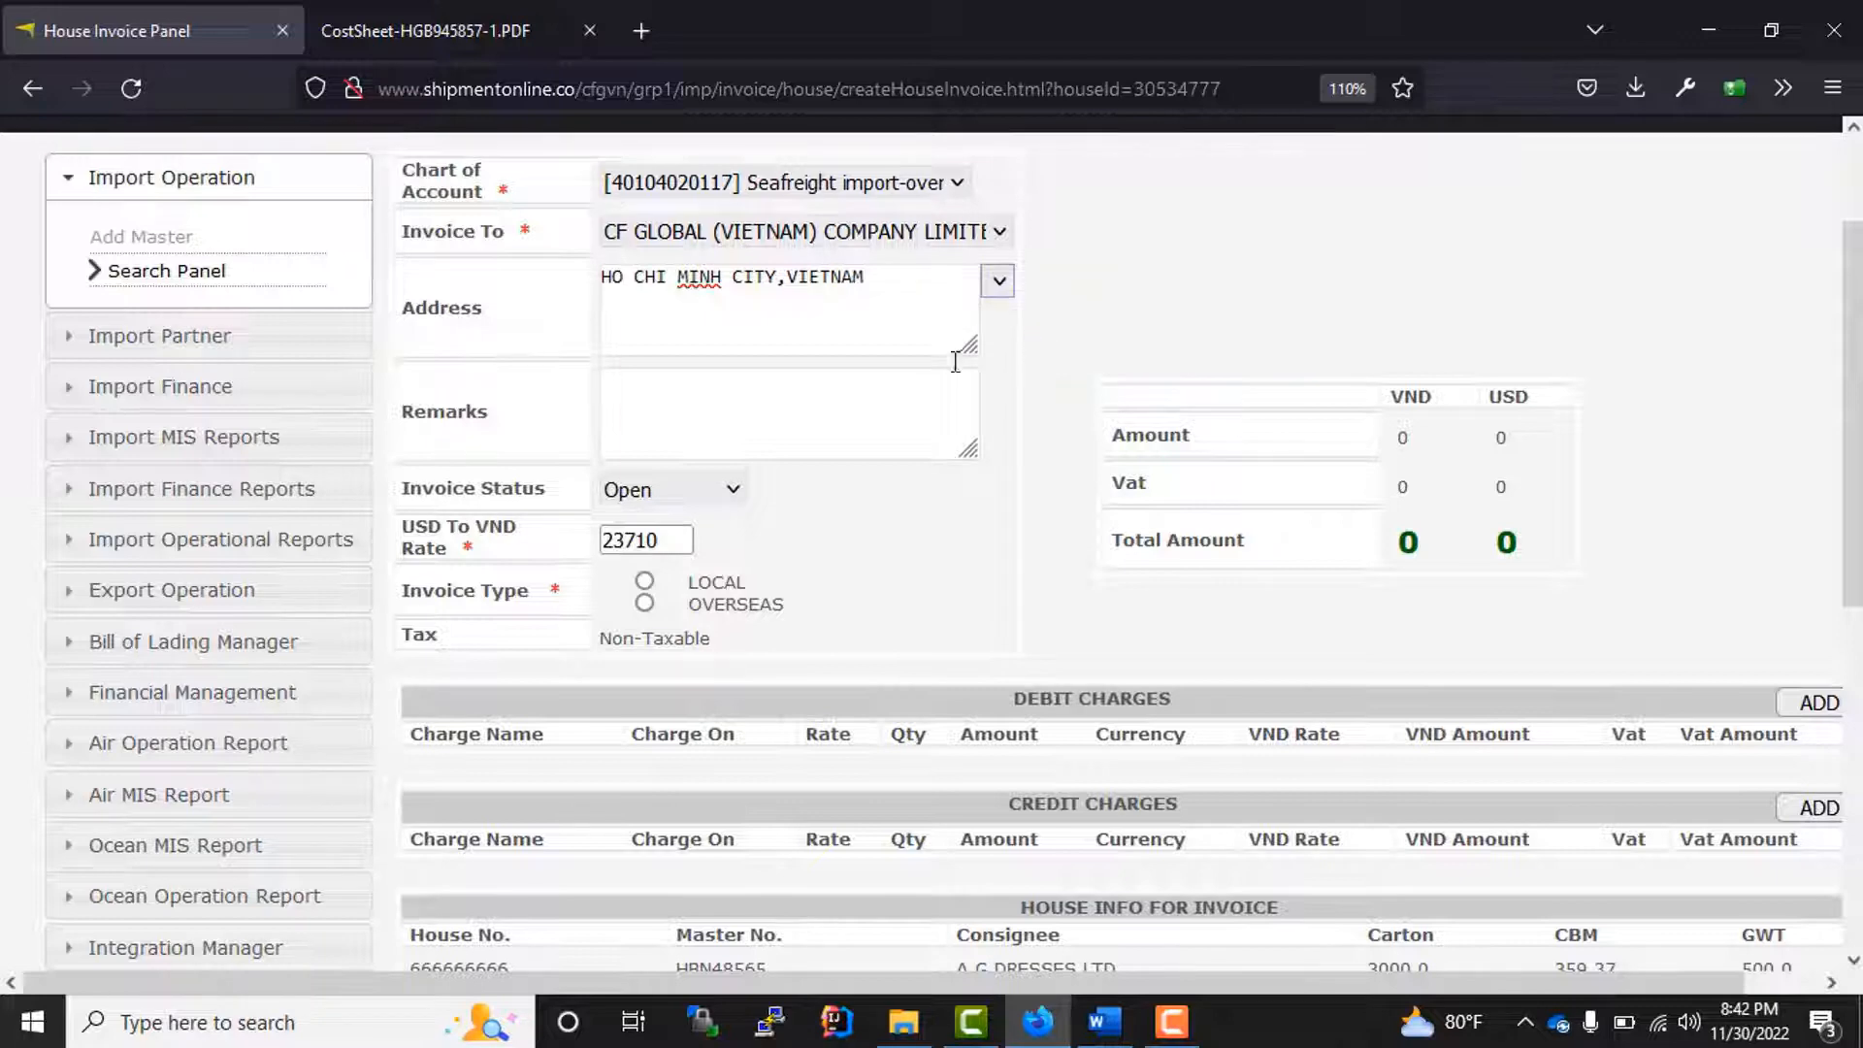
# Step: View the available invoice status options, keeping Open
pyautogui.scroll(-2, 730, 407)
pyautogui.click(735, 330)
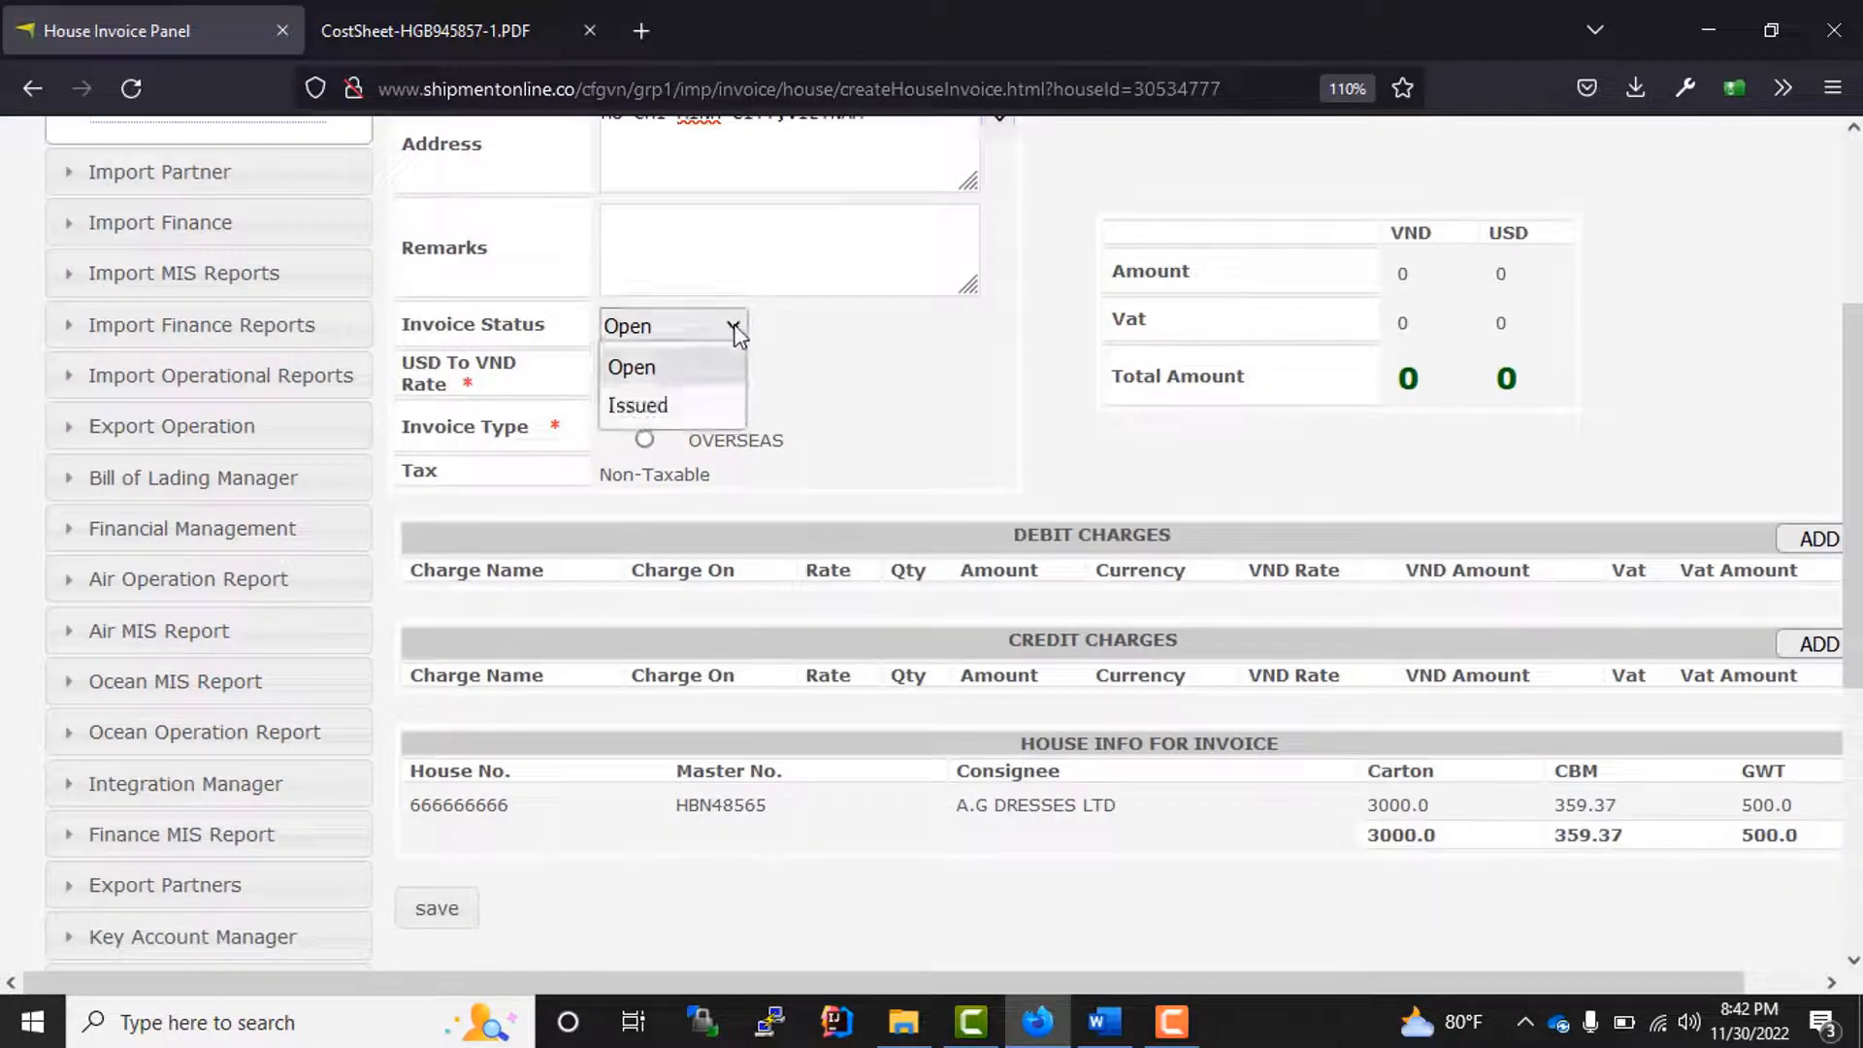
pyautogui.click(733, 330)
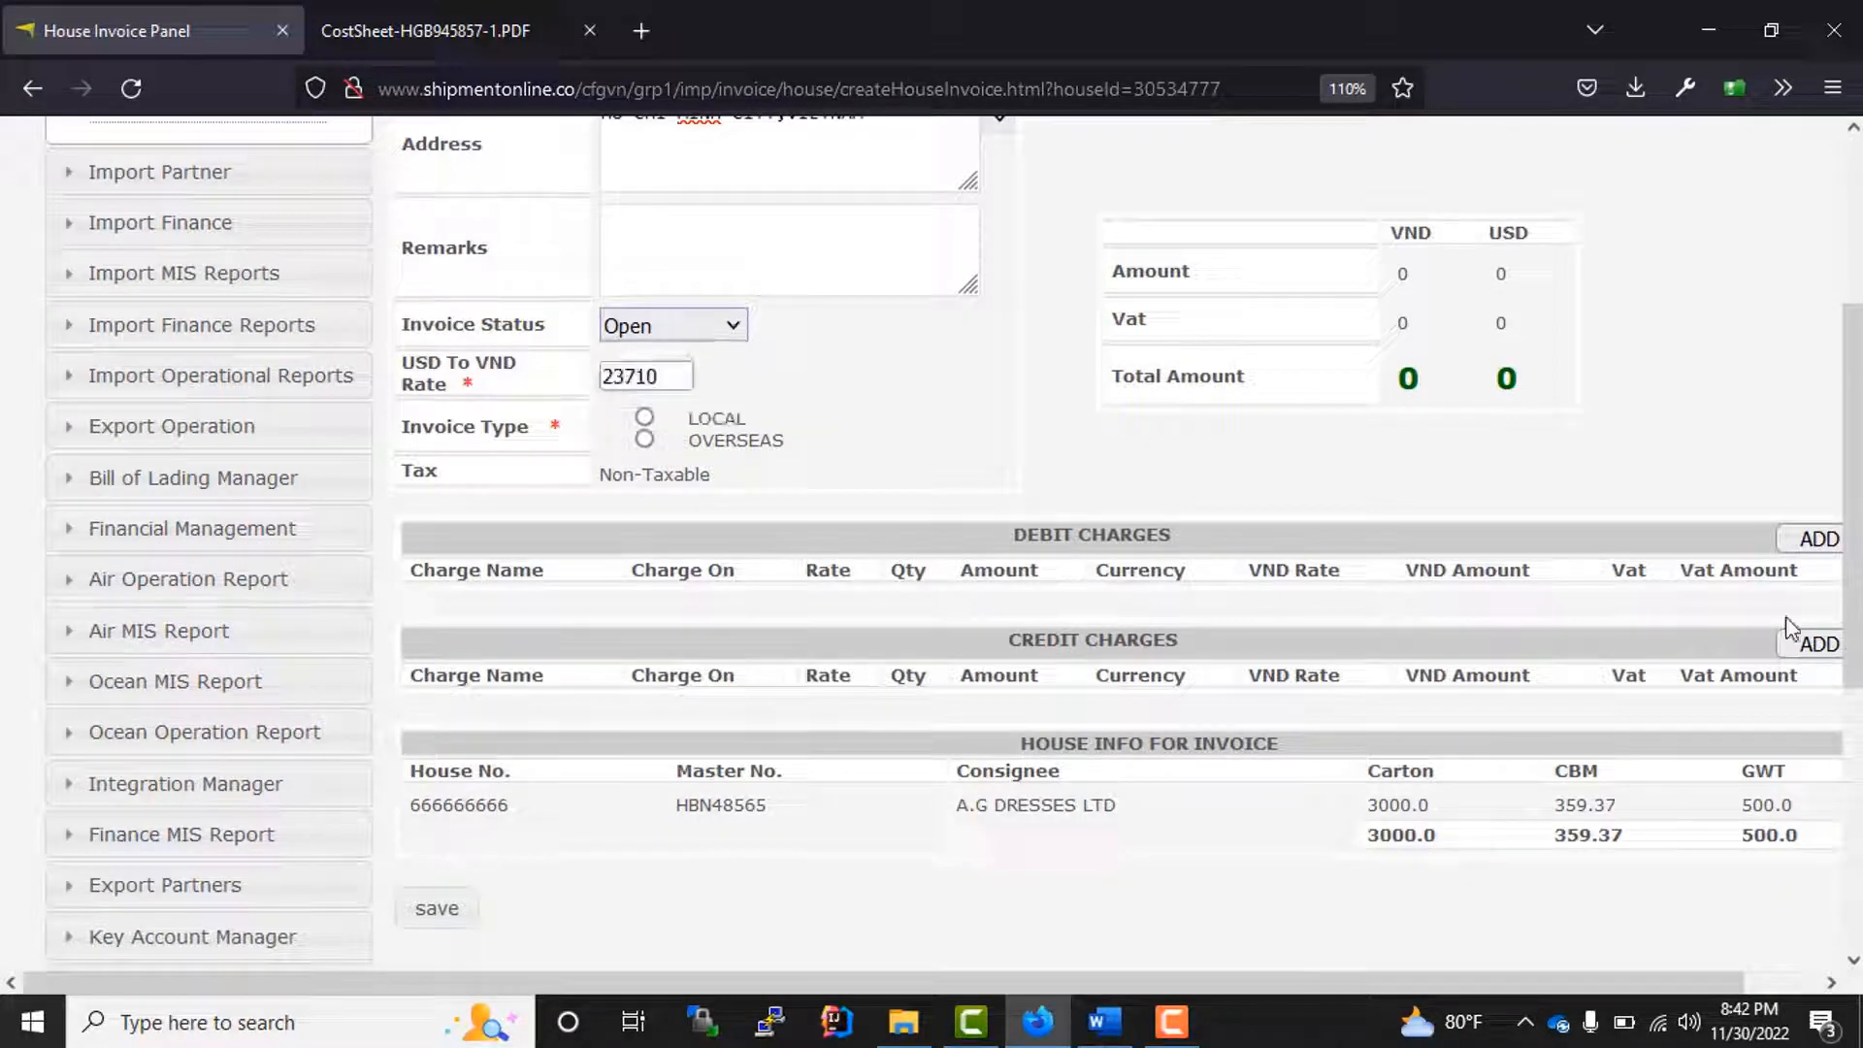
# Step: Add a BILL FEE debit charge on HAWB with a rate of 20 in USD
pyautogui.click(1803, 541)
pyautogui.click(519, 631)
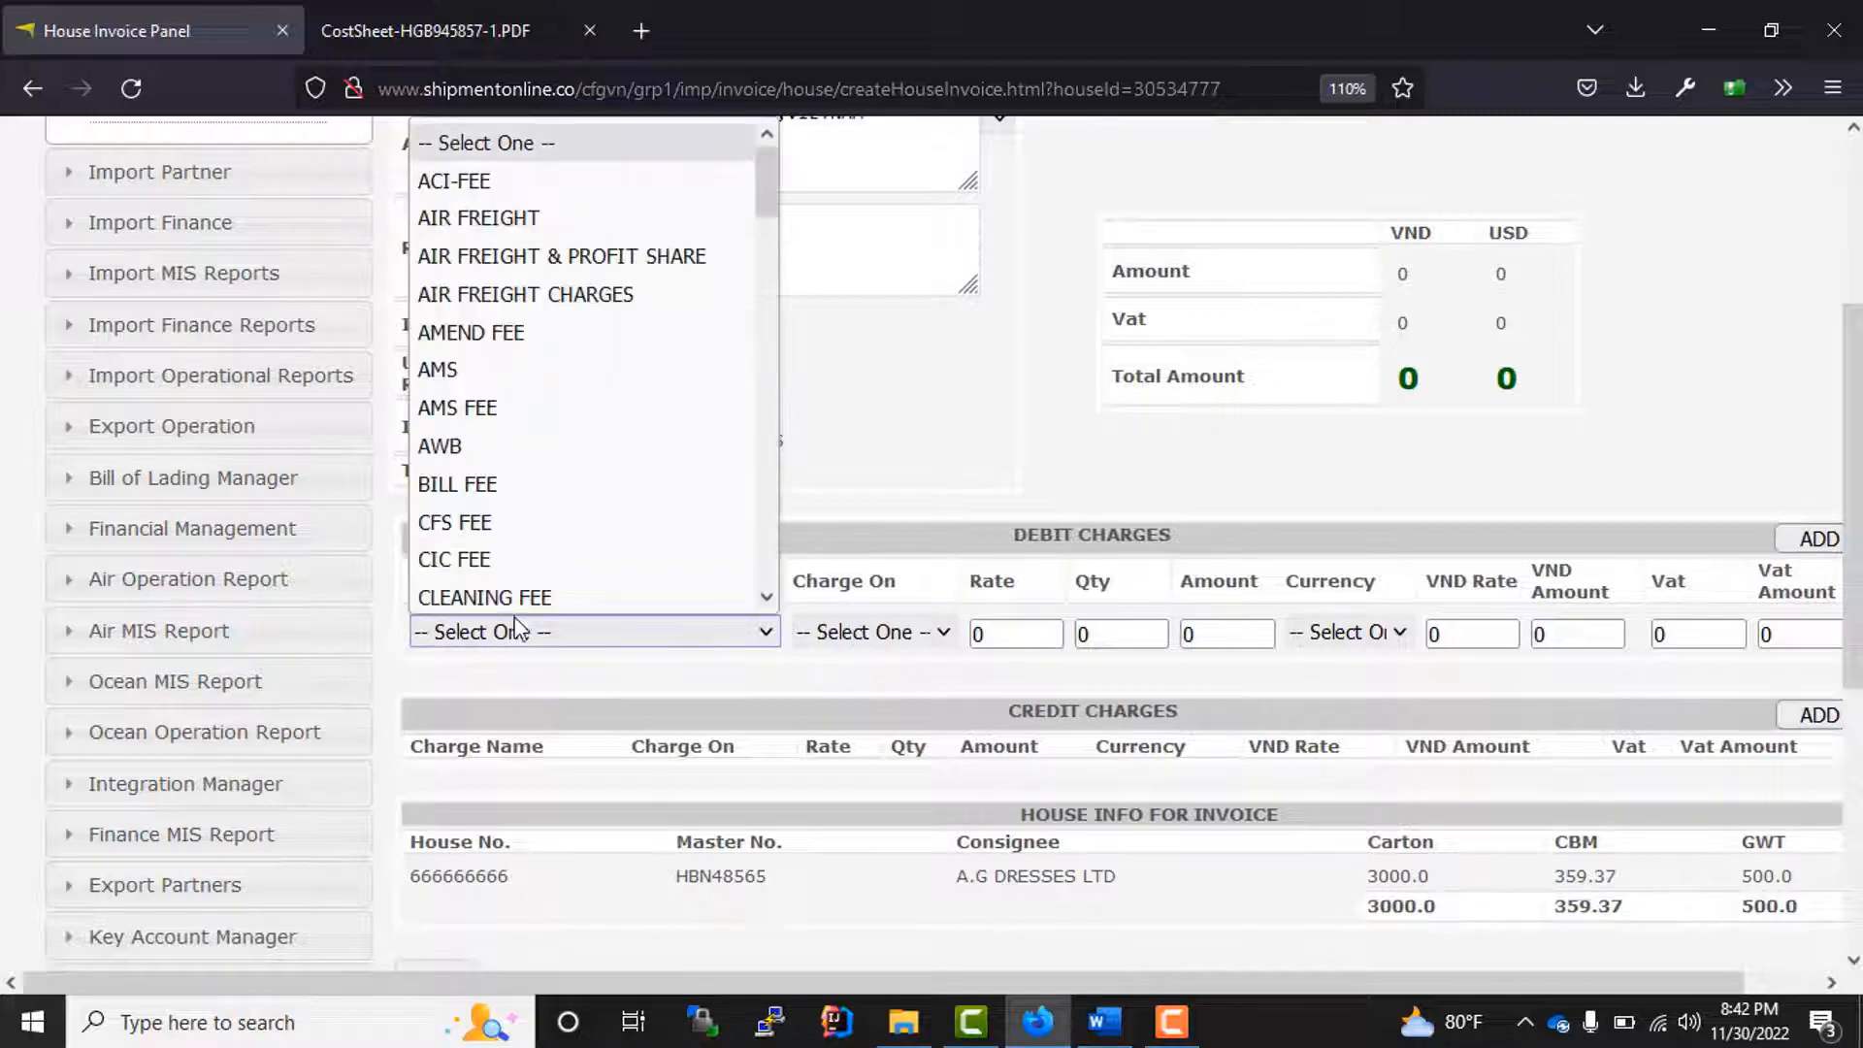
pyautogui.click(540, 483)
pyautogui.click(853, 632)
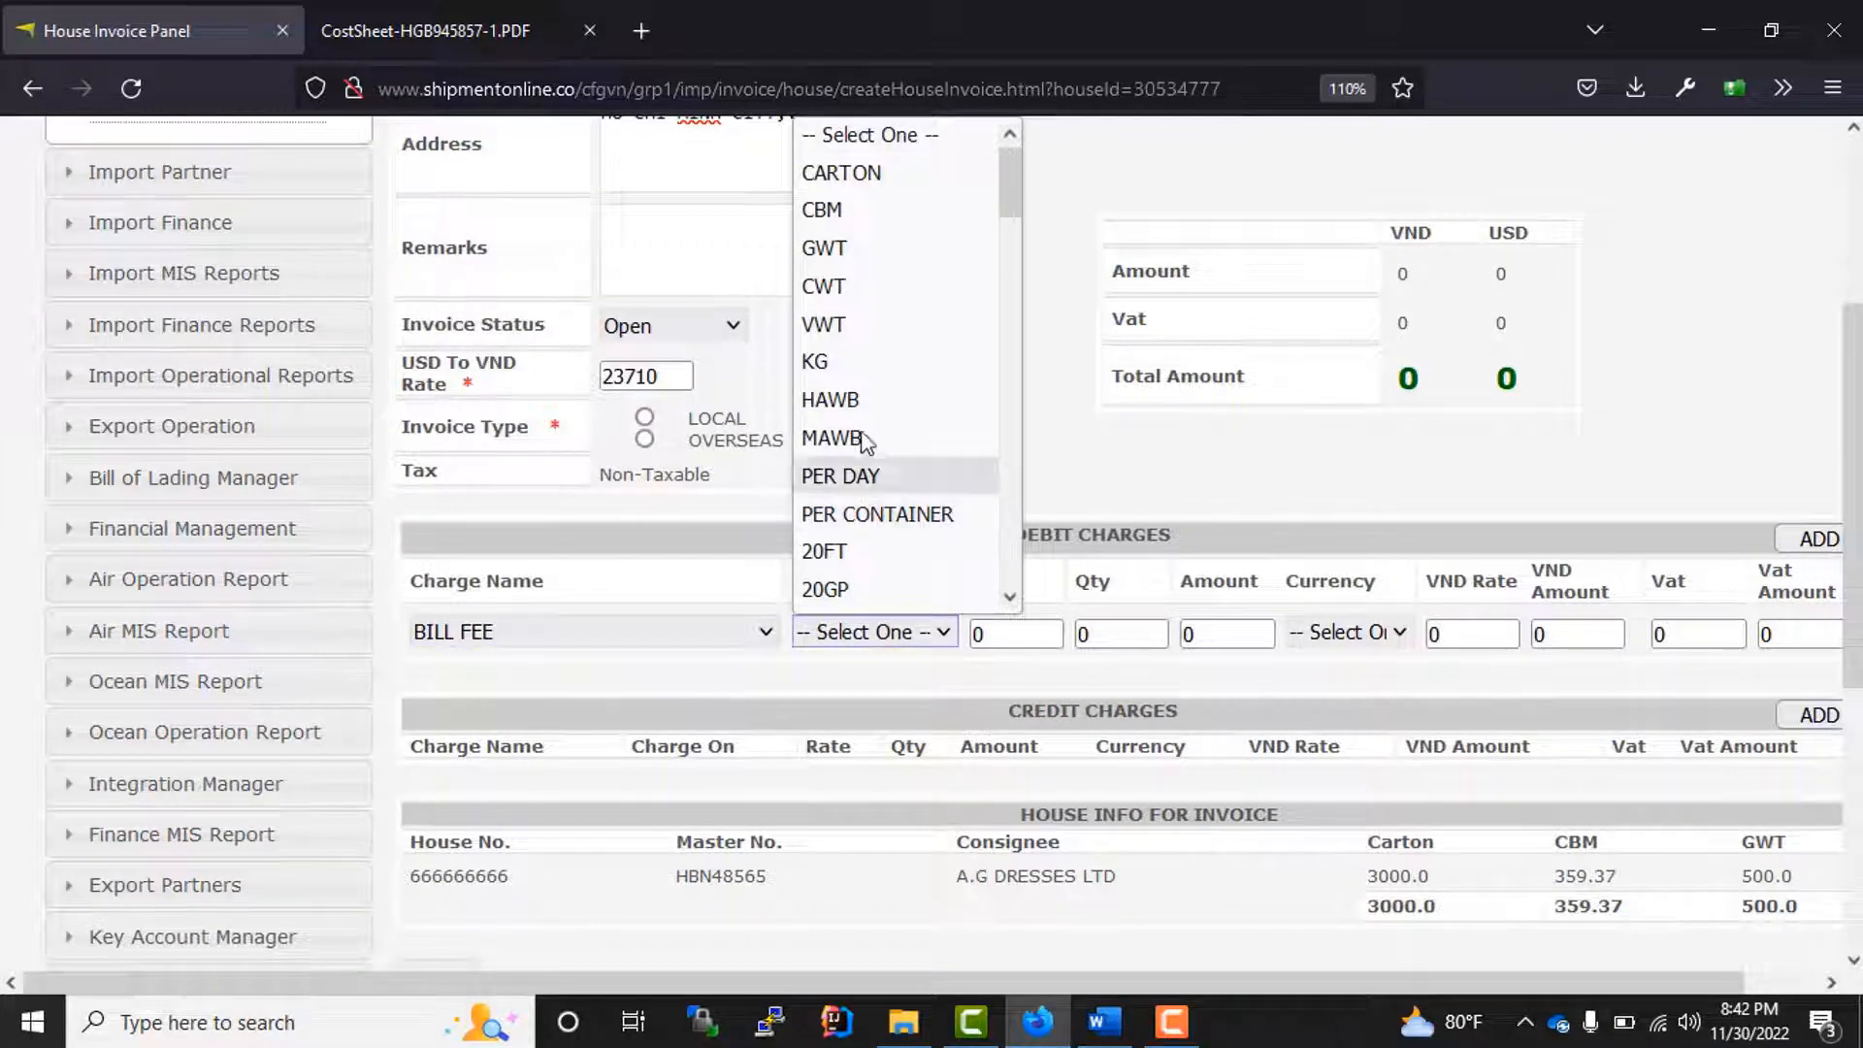
pyautogui.click(842, 400)
pyautogui.press('Tab')
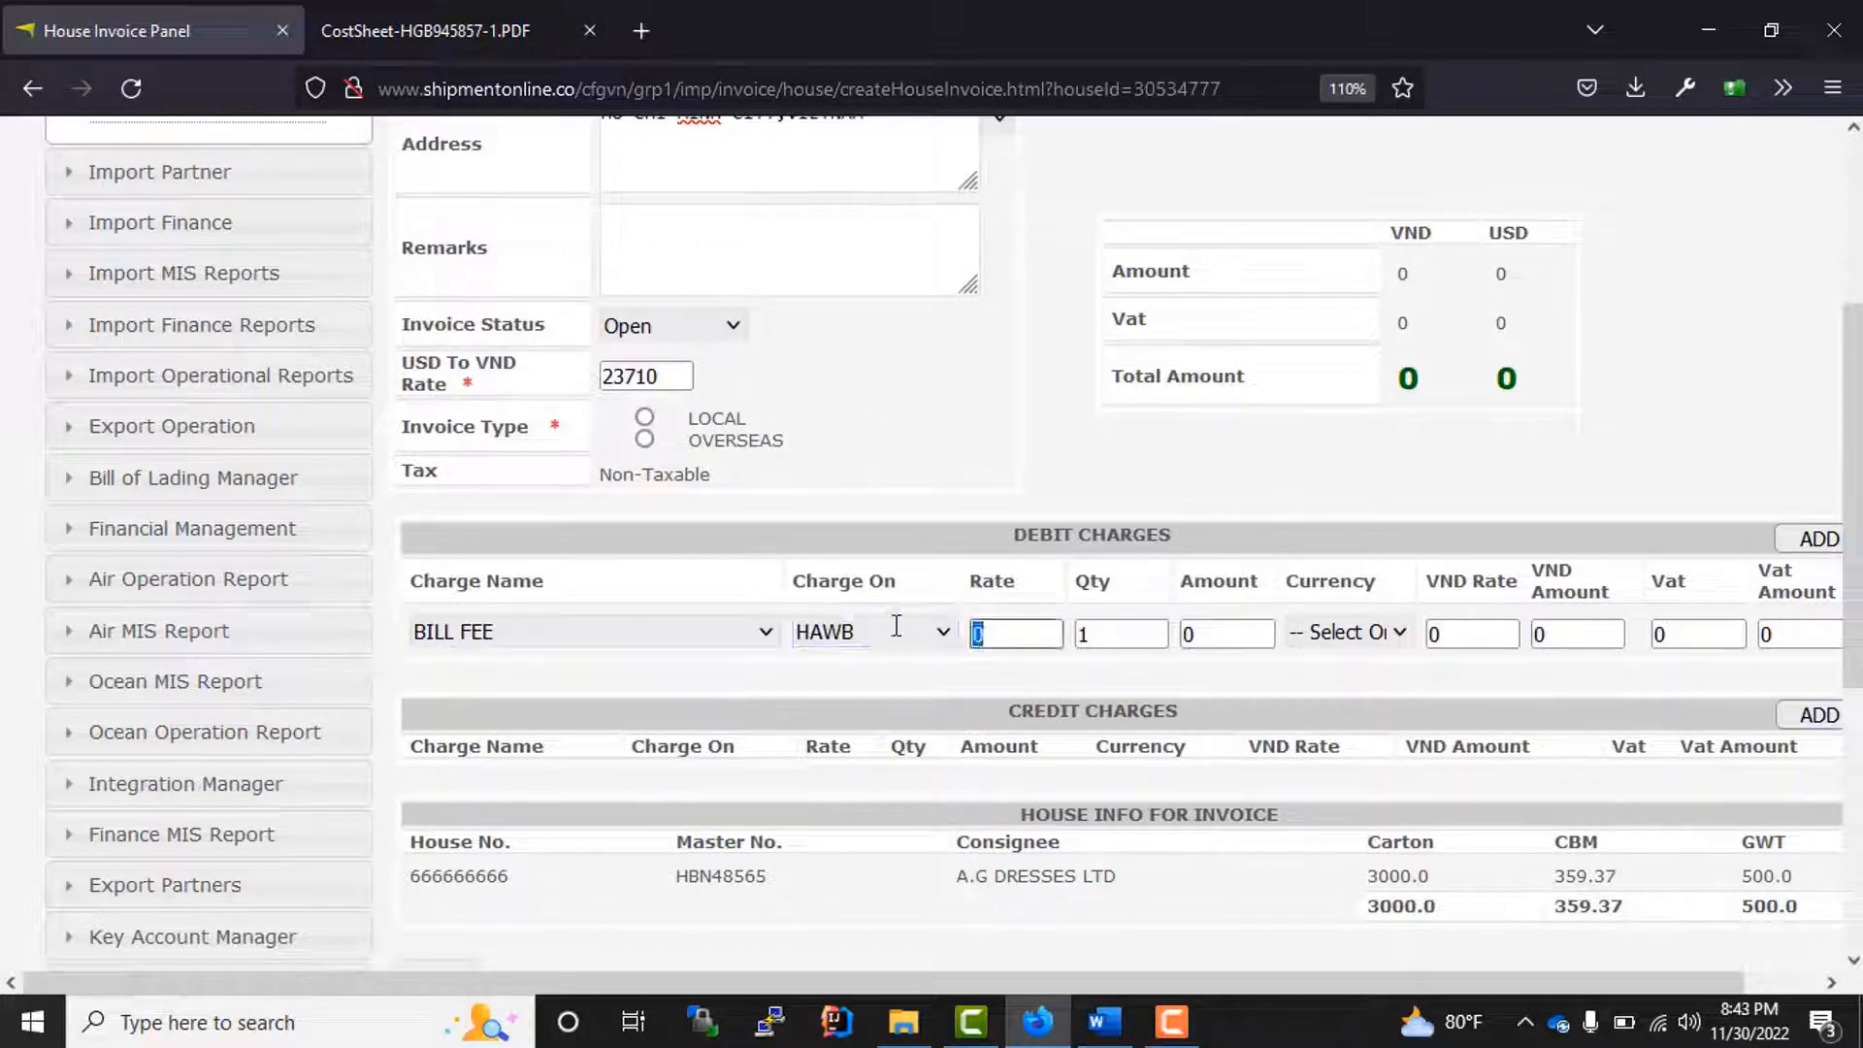
pyautogui.write('20')
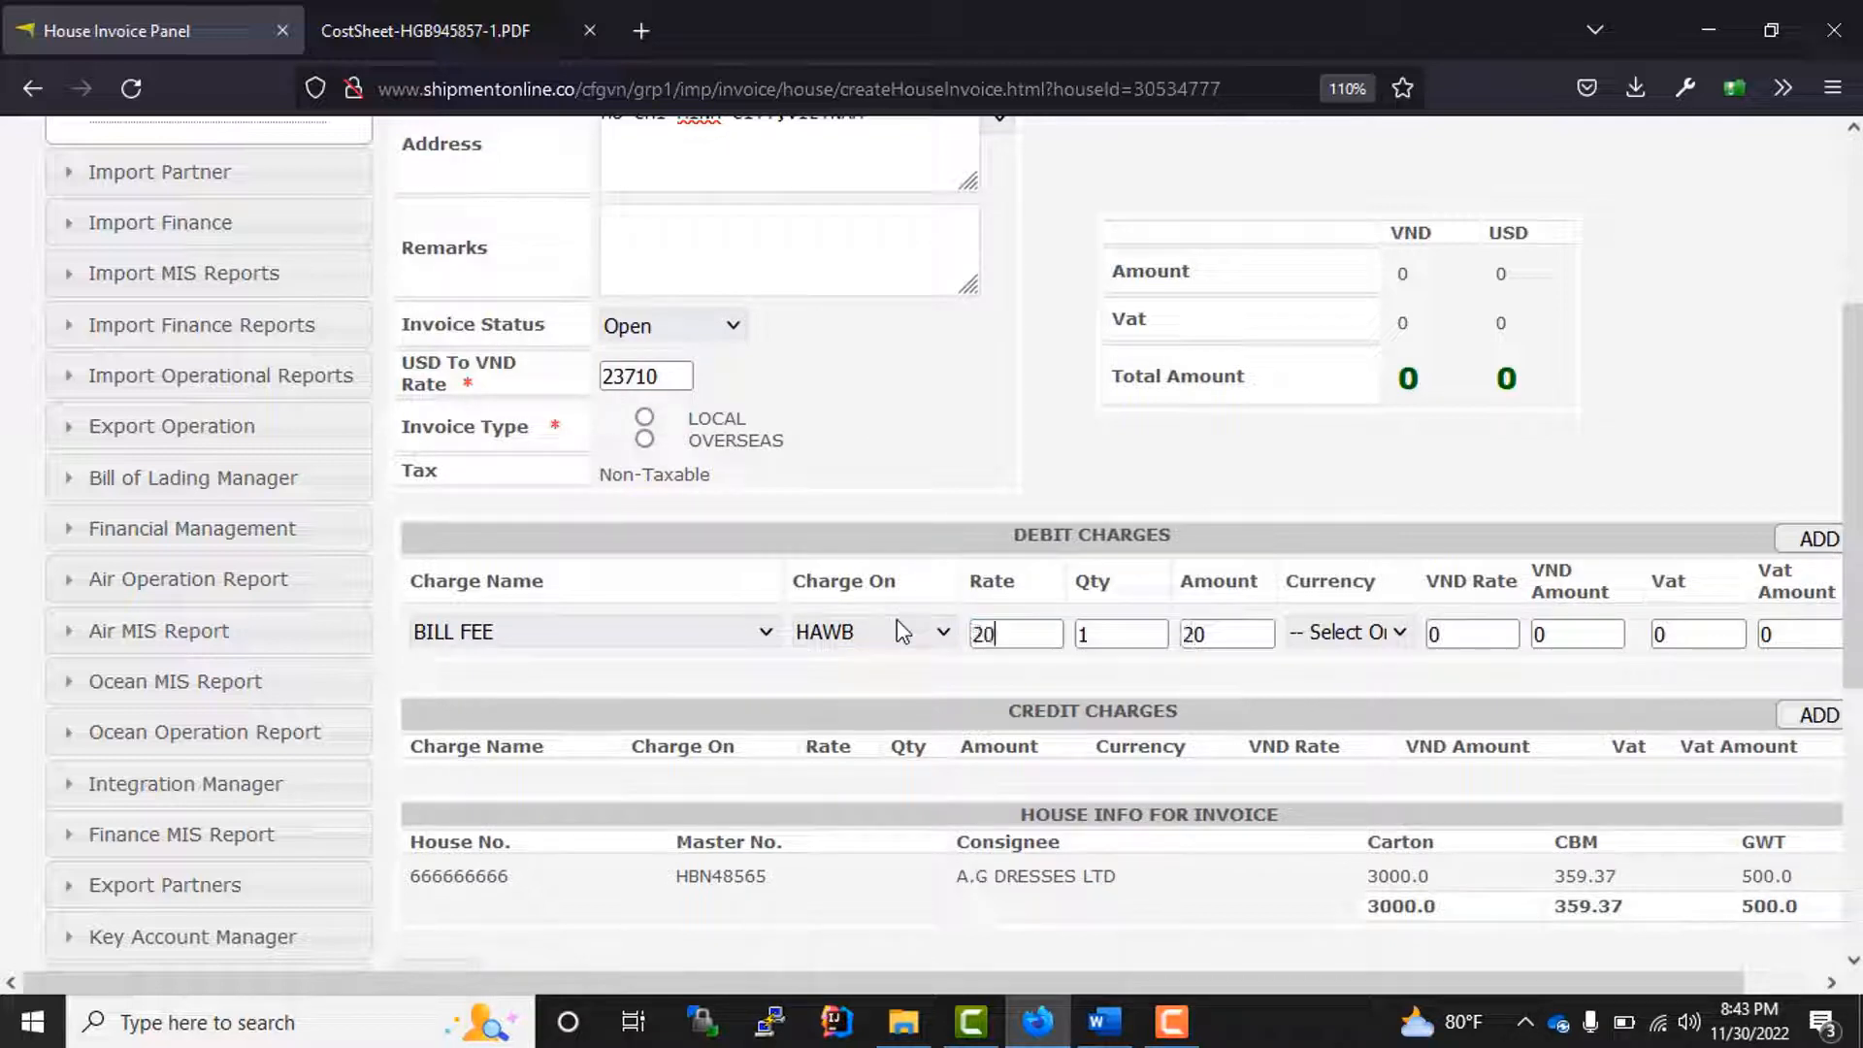
pyautogui.click(1331, 672)
pyautogui.click(1357, 642)
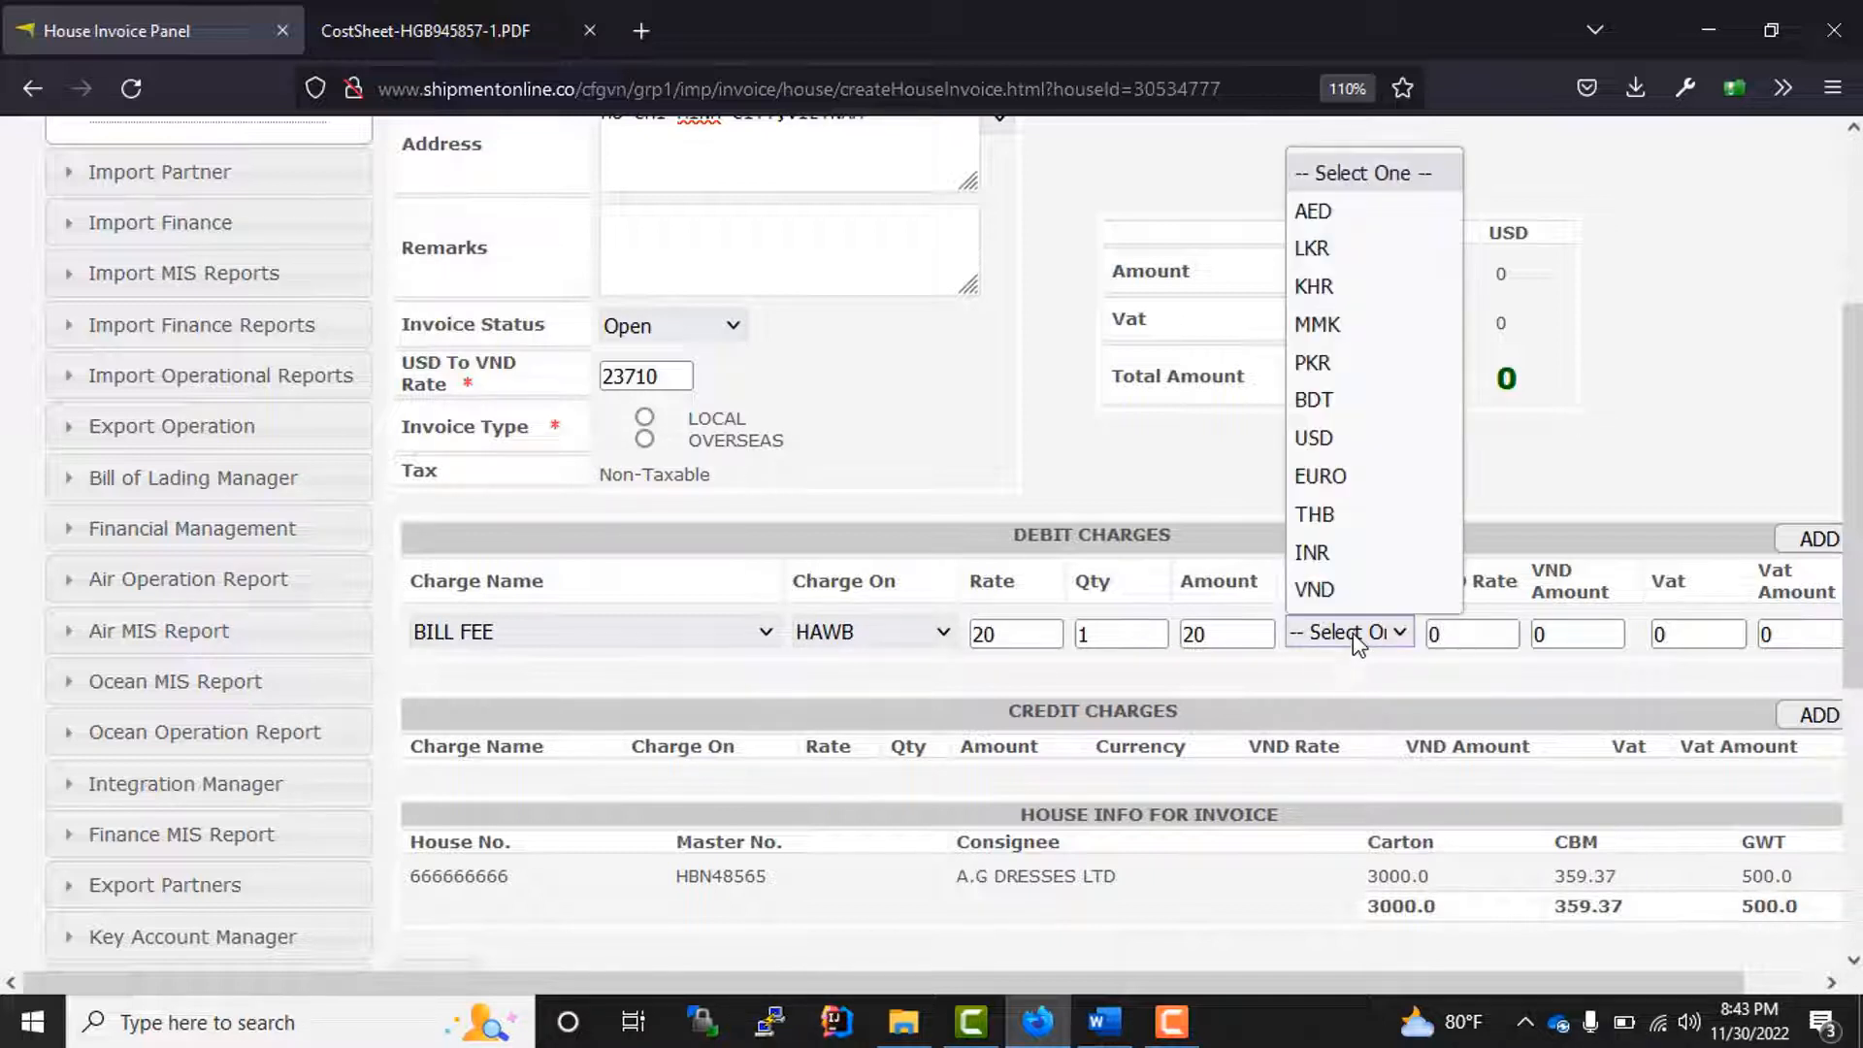
pyautogui.click(1360, 439)
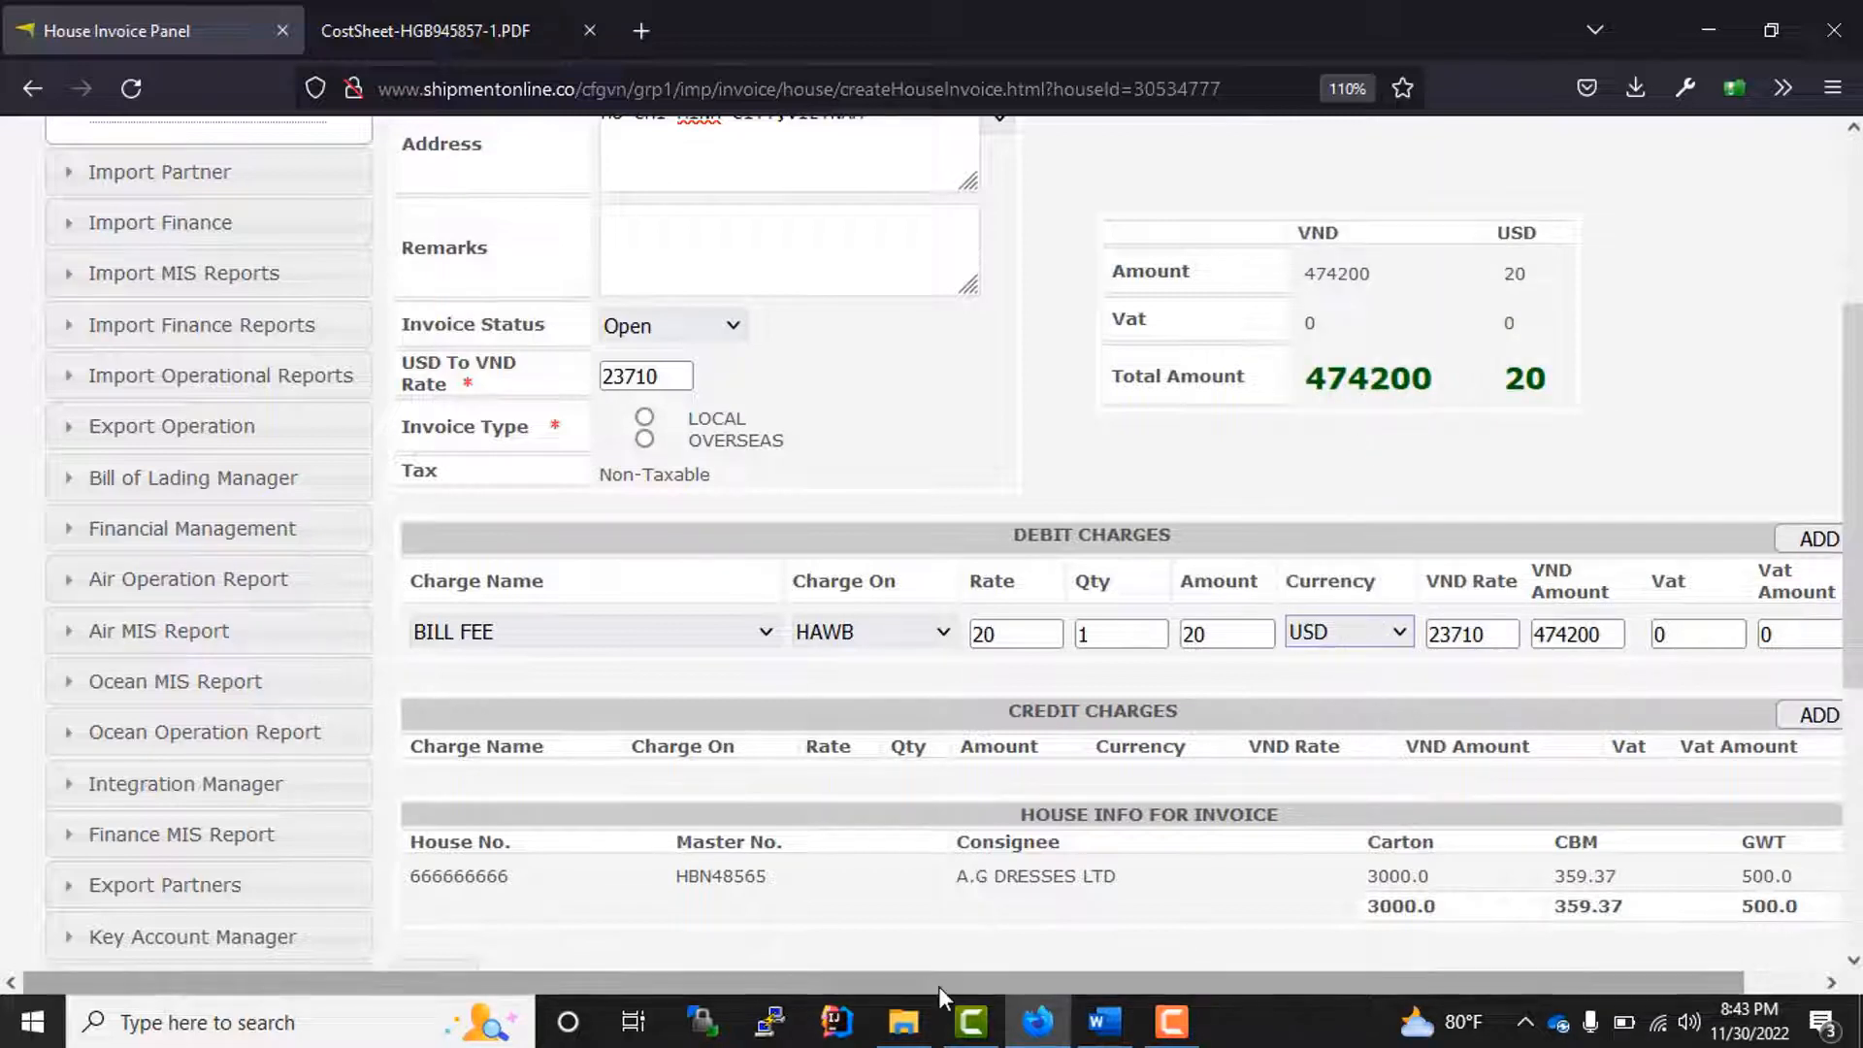
# Step: Add three blank debit charge lines and remove them again
pyautogui.hscroll(1, 939, 986)
pyautogui.click(1755, 539)
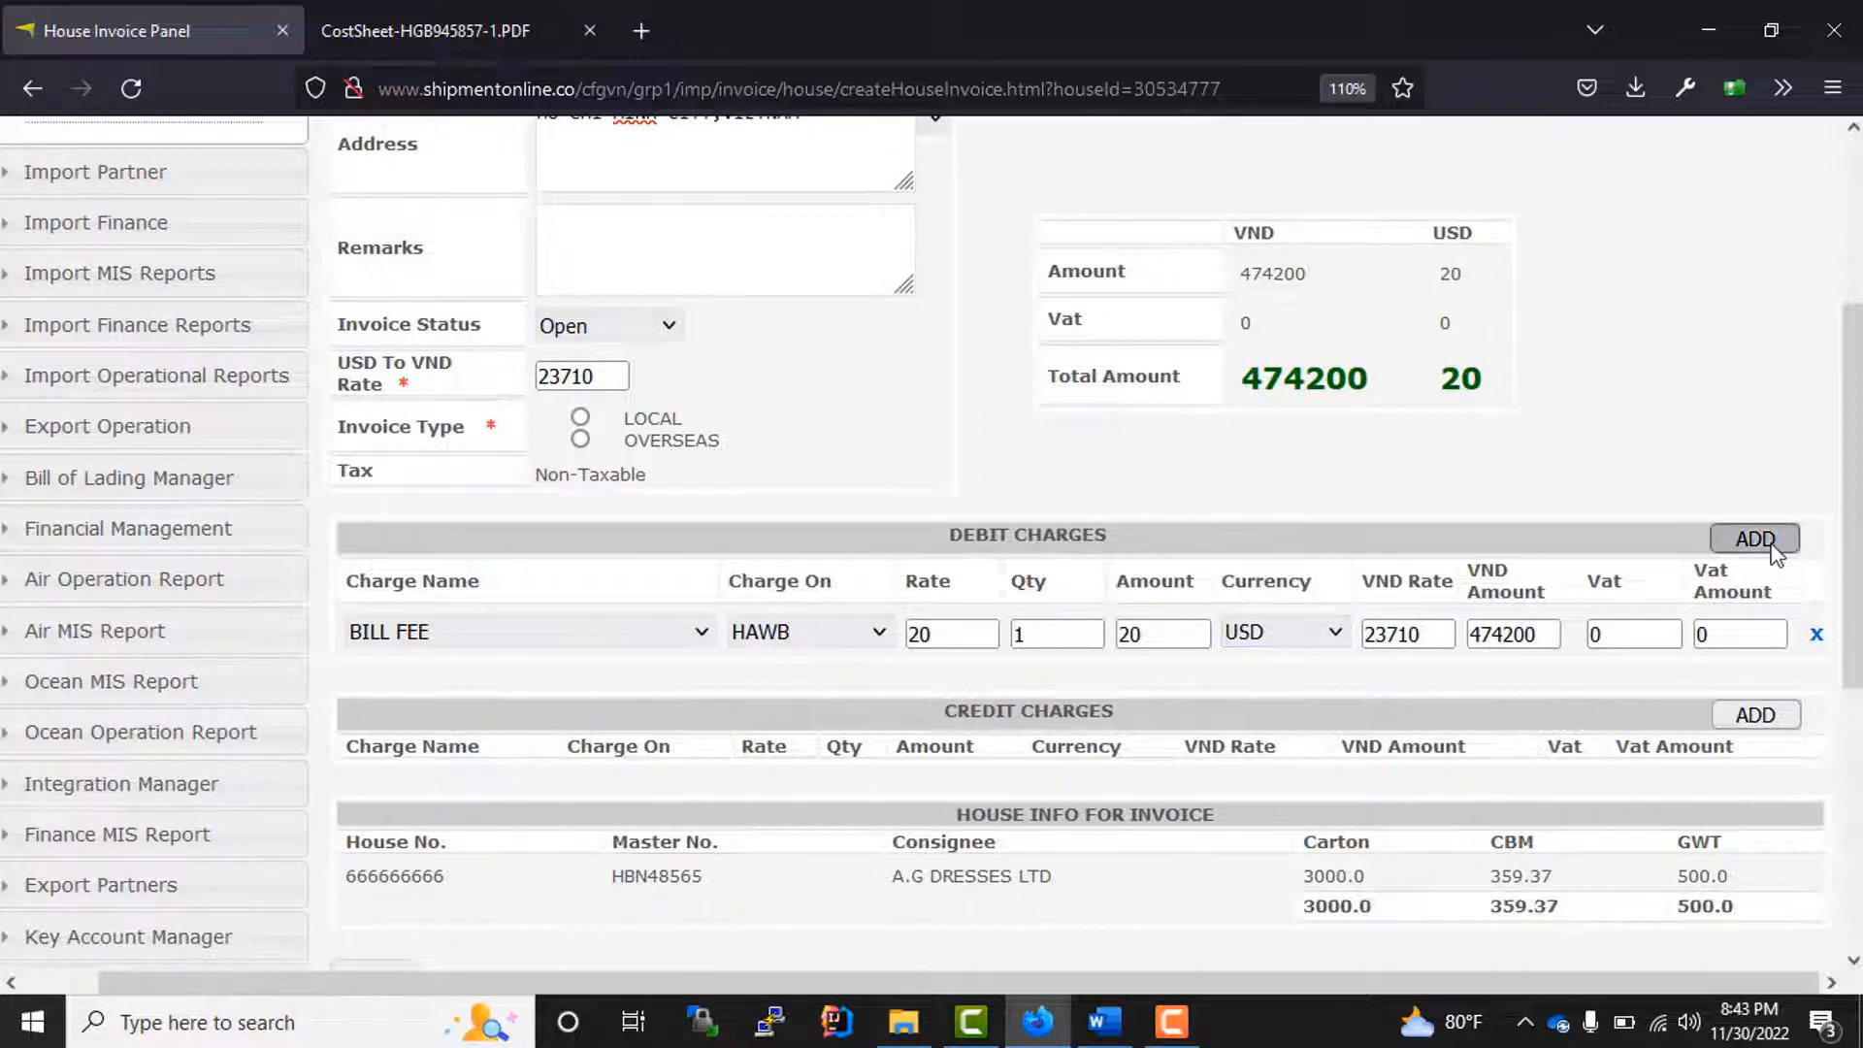
pyautogui.click(1755, 538)
pyautogui.click(1755, 538)
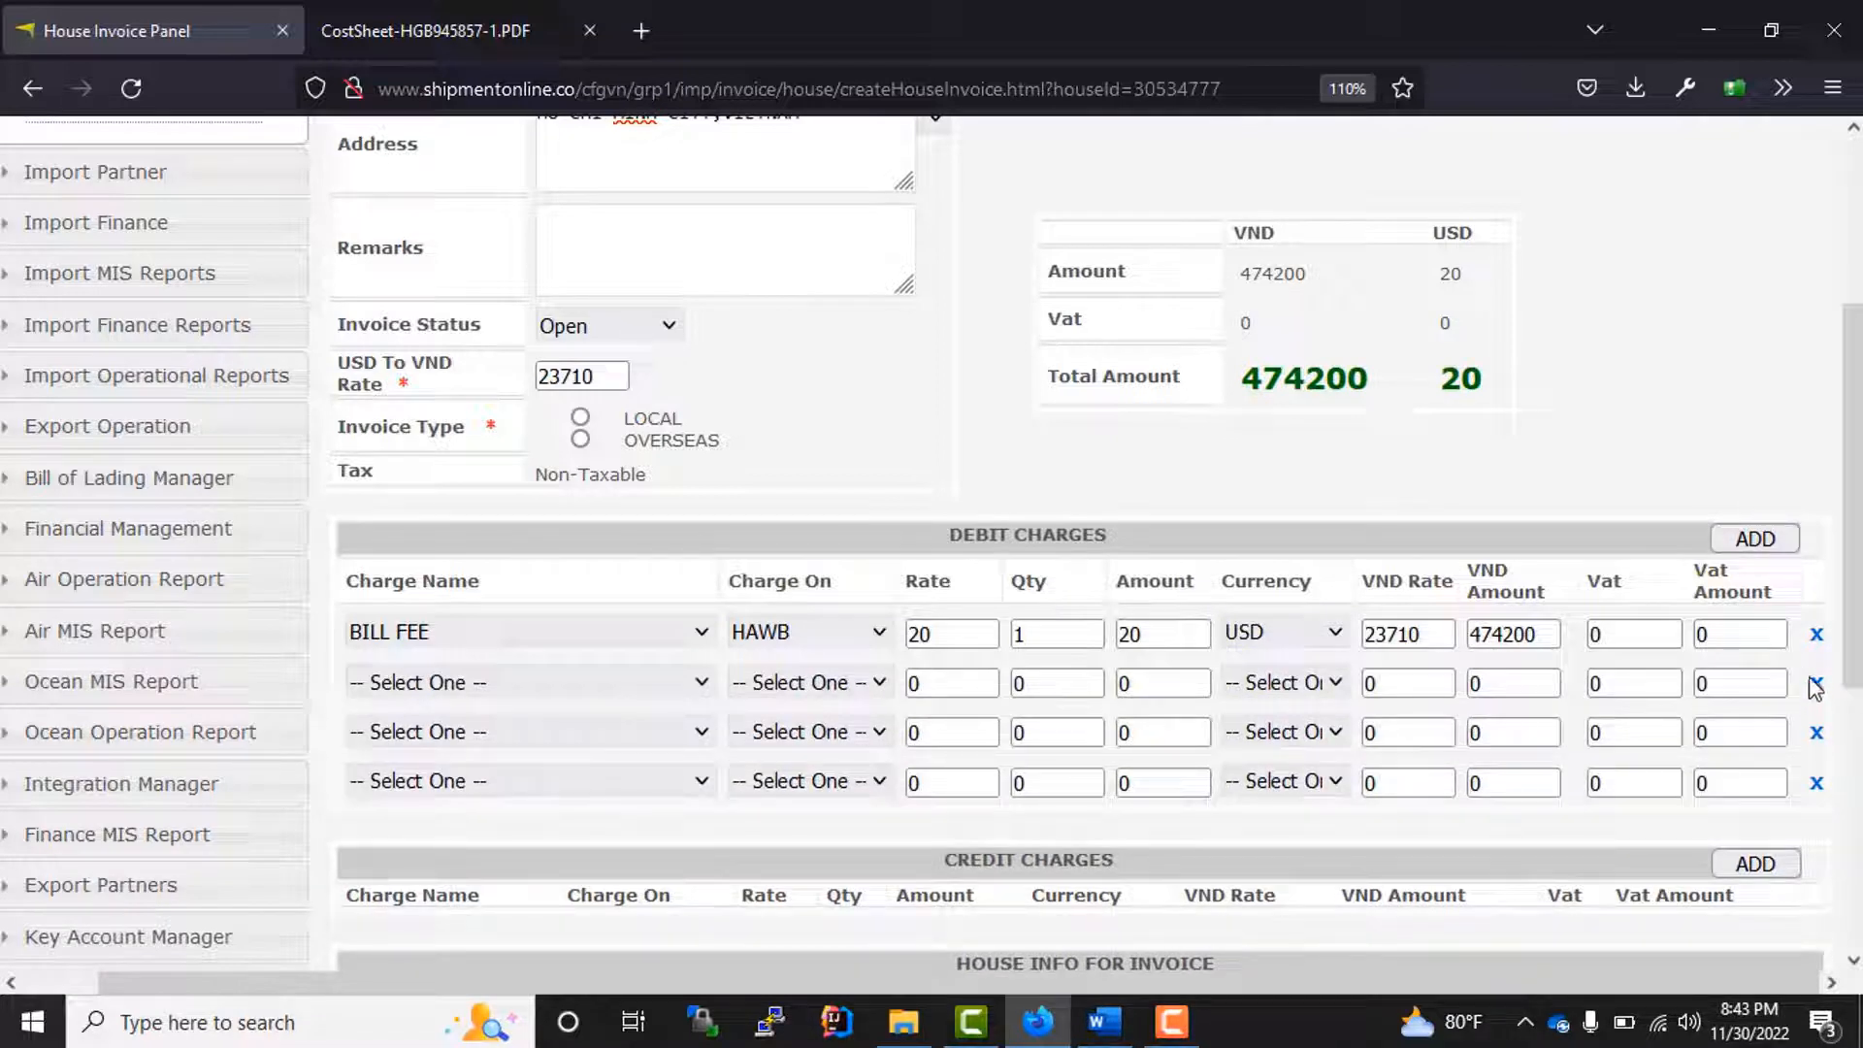
pyautogui.click(1817, 687)
pyautogui.click(1818, 687)
pyautogui.click(1817, 685)
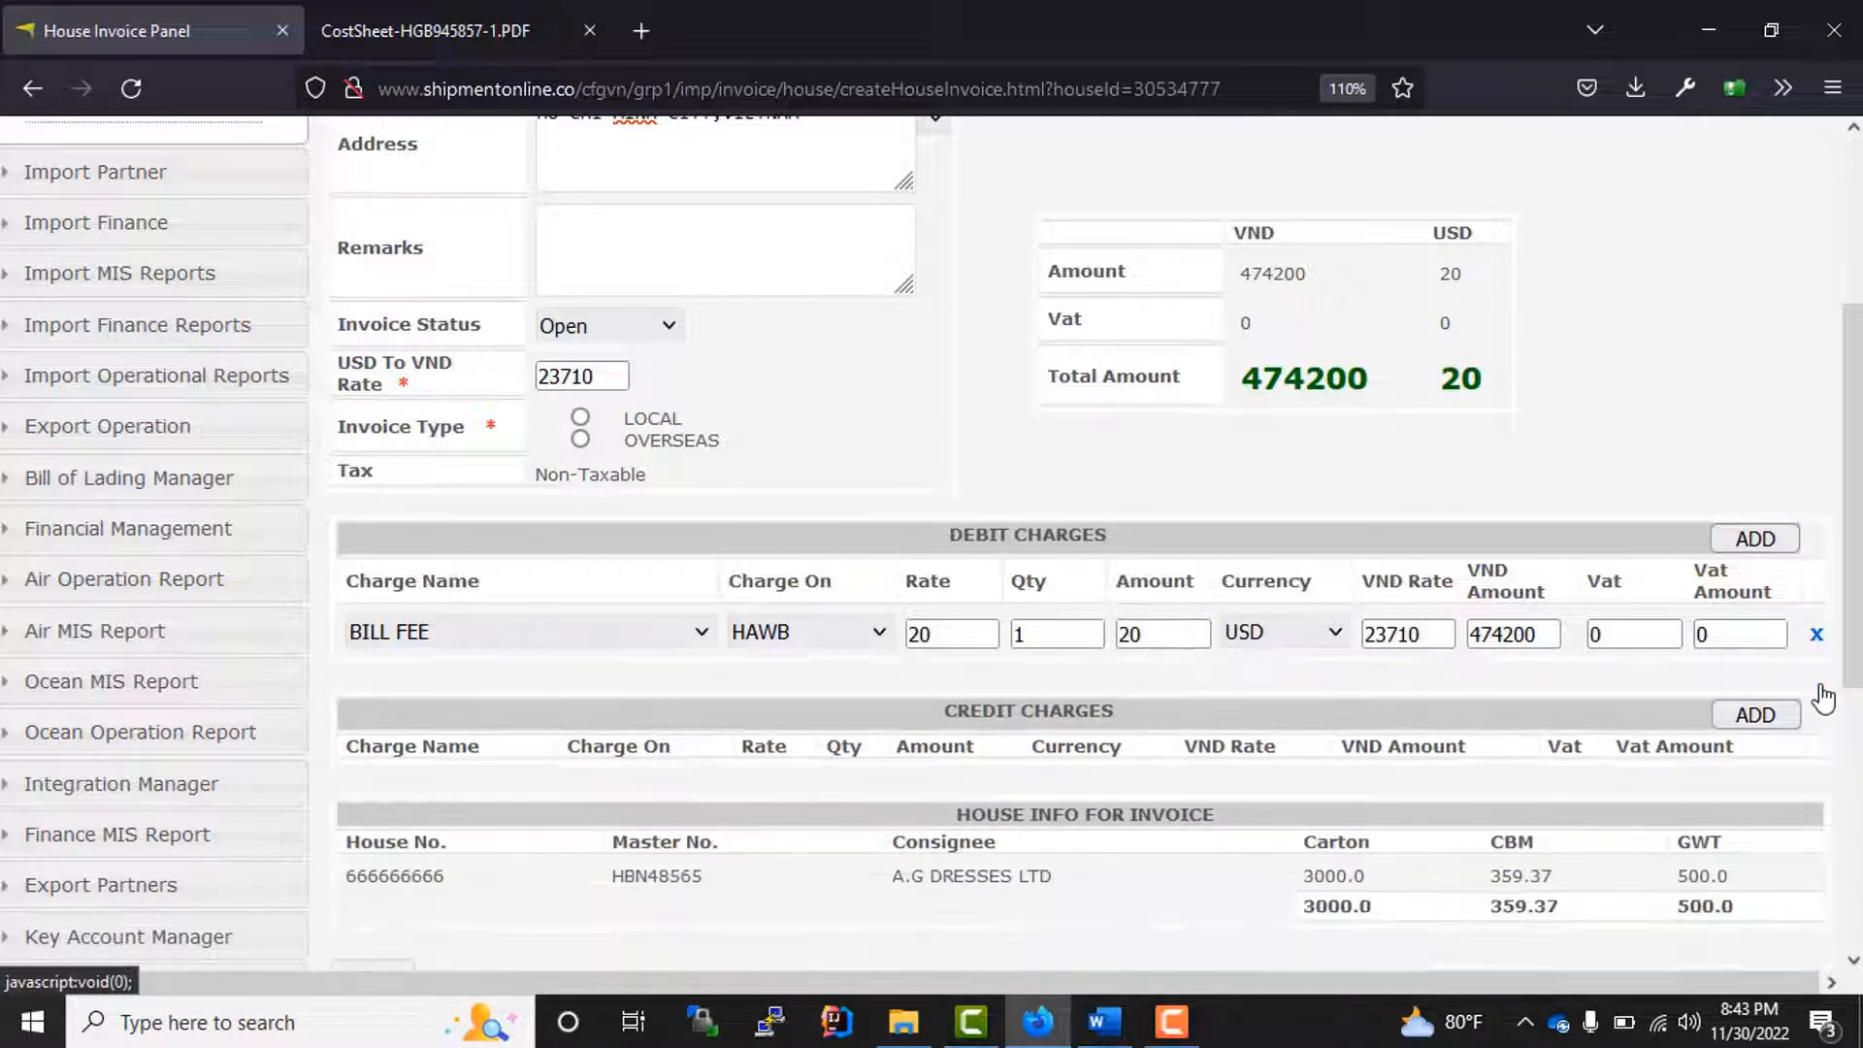
# Step: Change the debit line's charge name to OCEAN FREIGHT
pyautogui.click(561, 633)
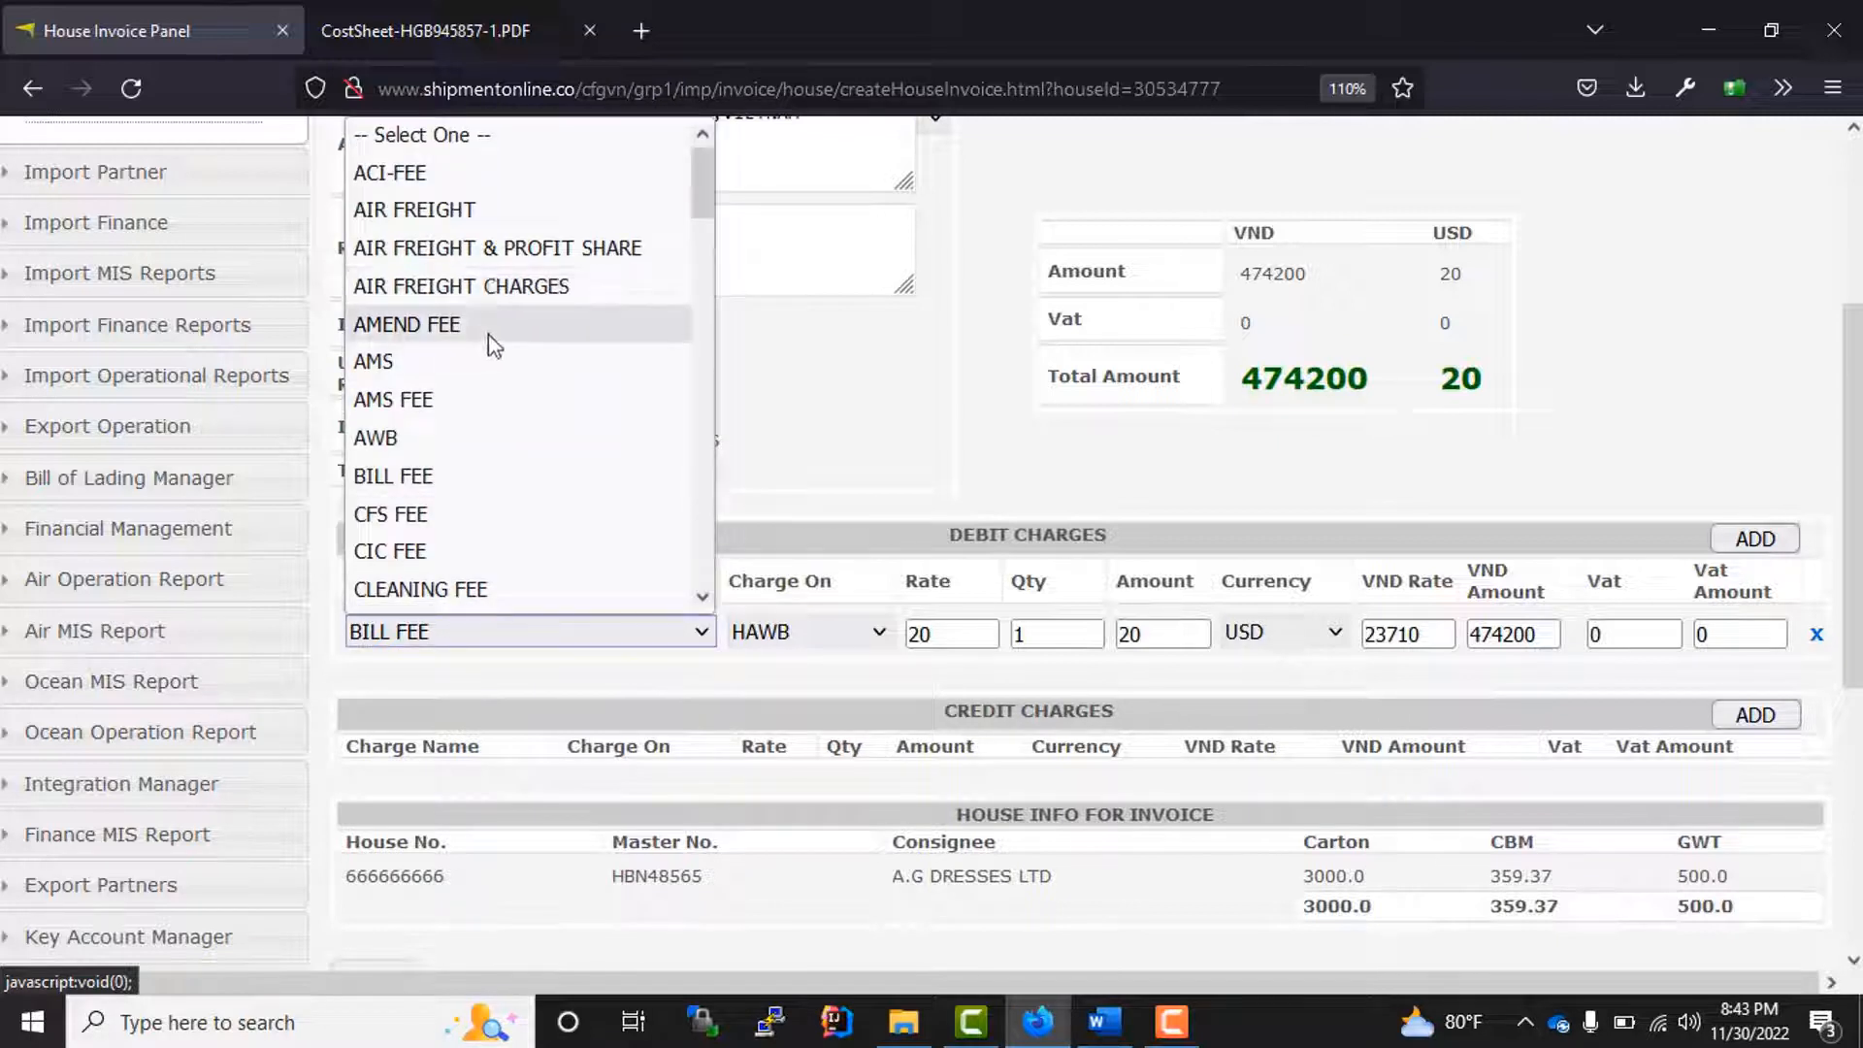
pyautogui.press('o')
pyautogui.press('Return')
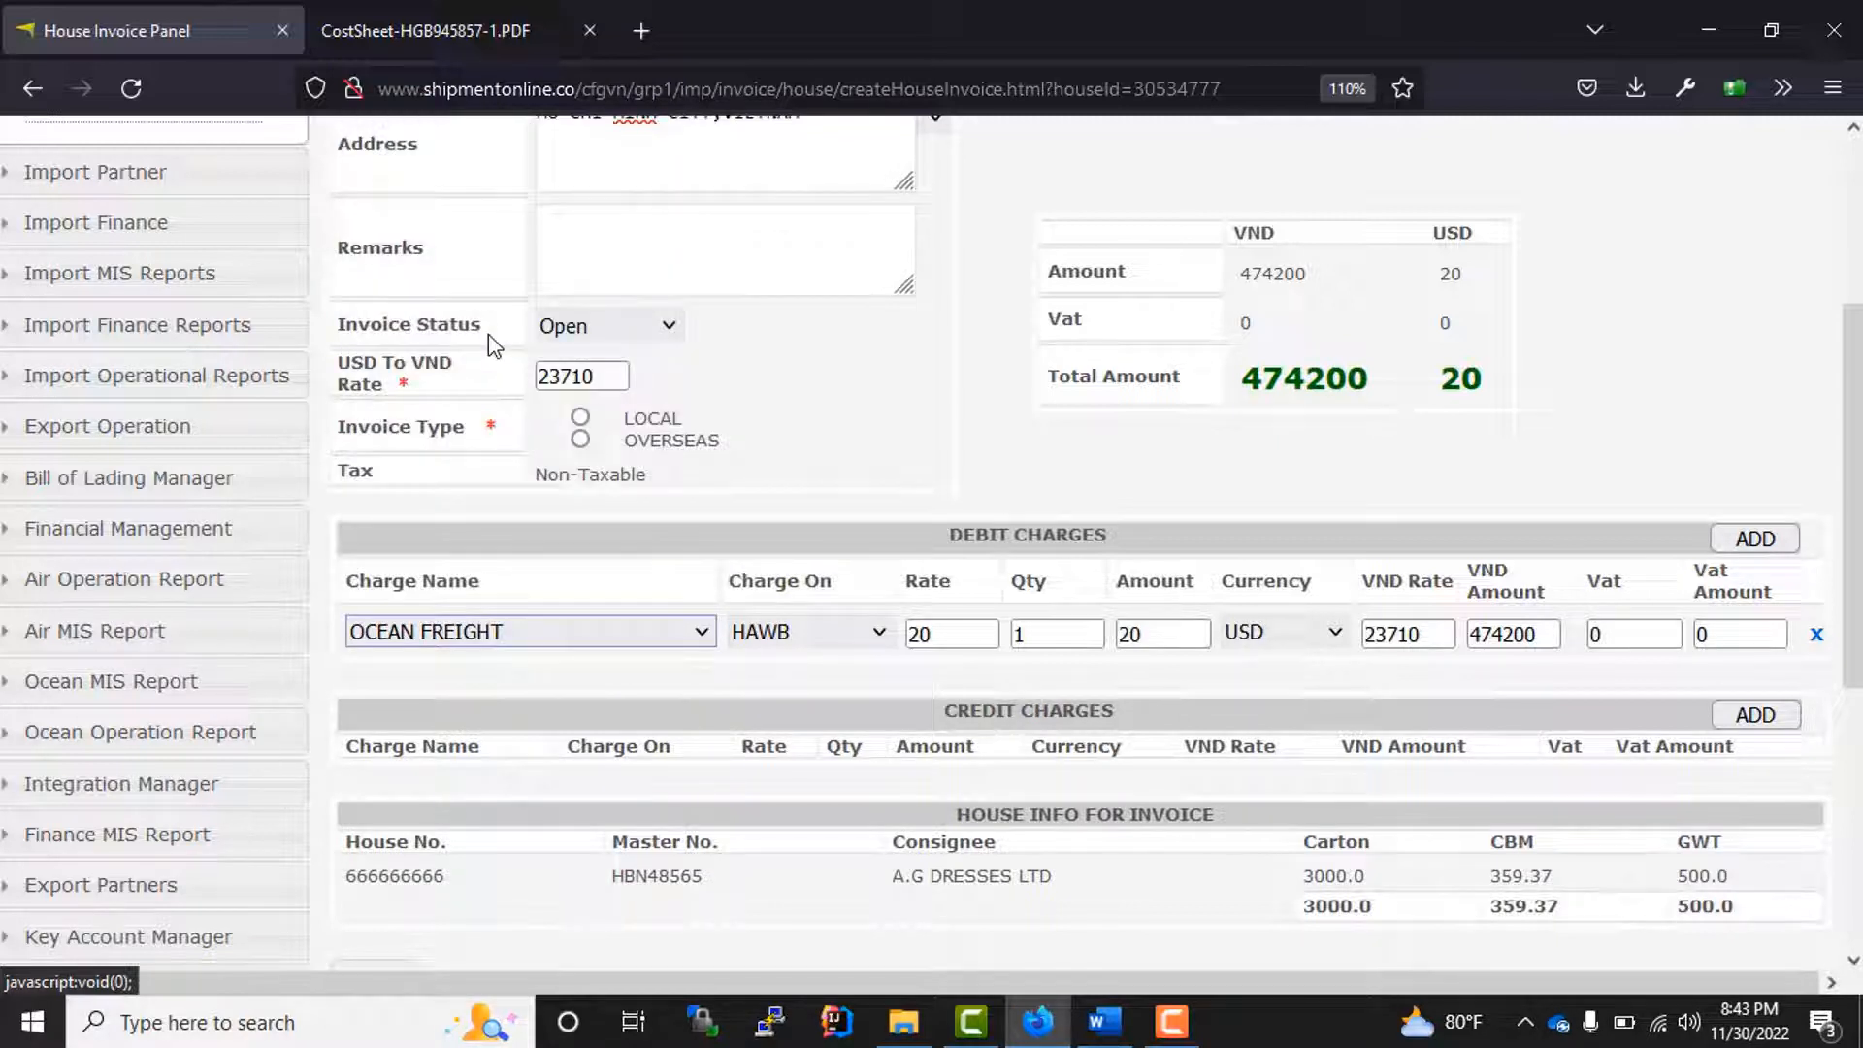
pyautogui.click(1292, 687)
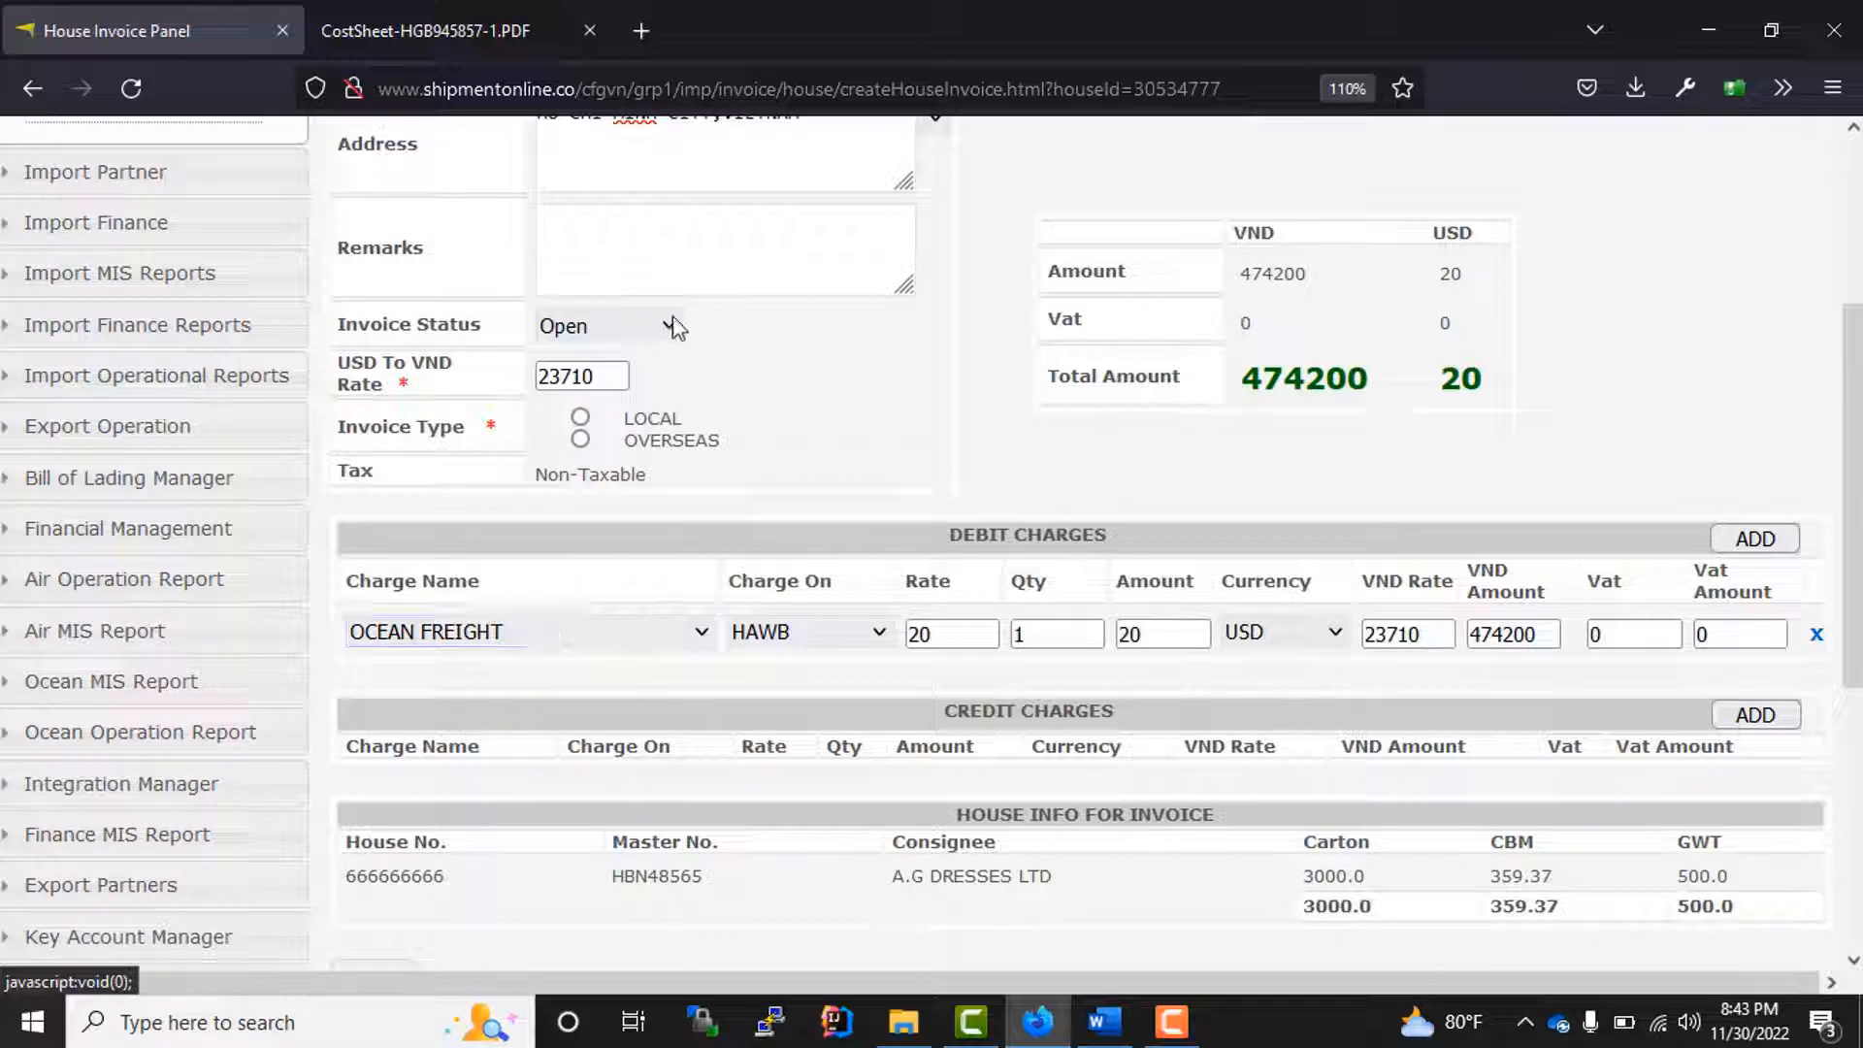
# Step: Set the house invoice's status to Issued
pyautogui.click(642, 327)
pyautogui.click(643, 327)
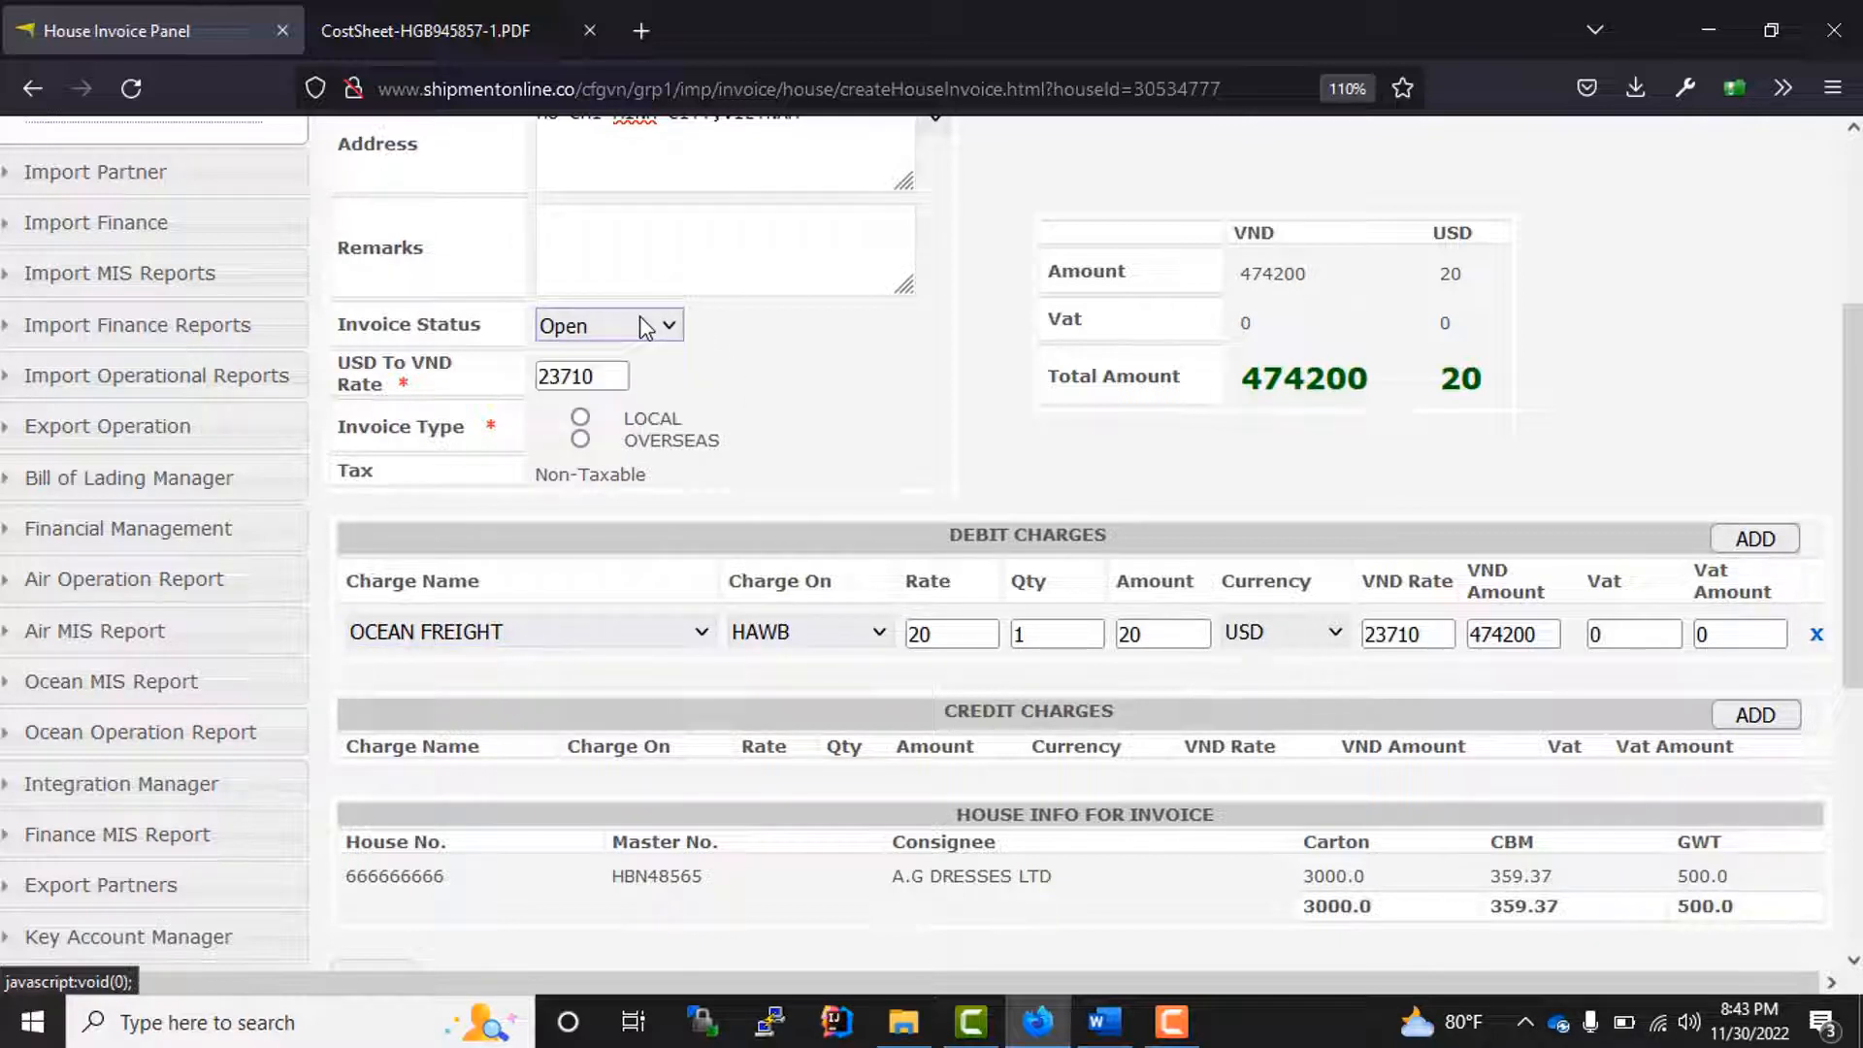
pyautogui.doubleClick(970, 636)
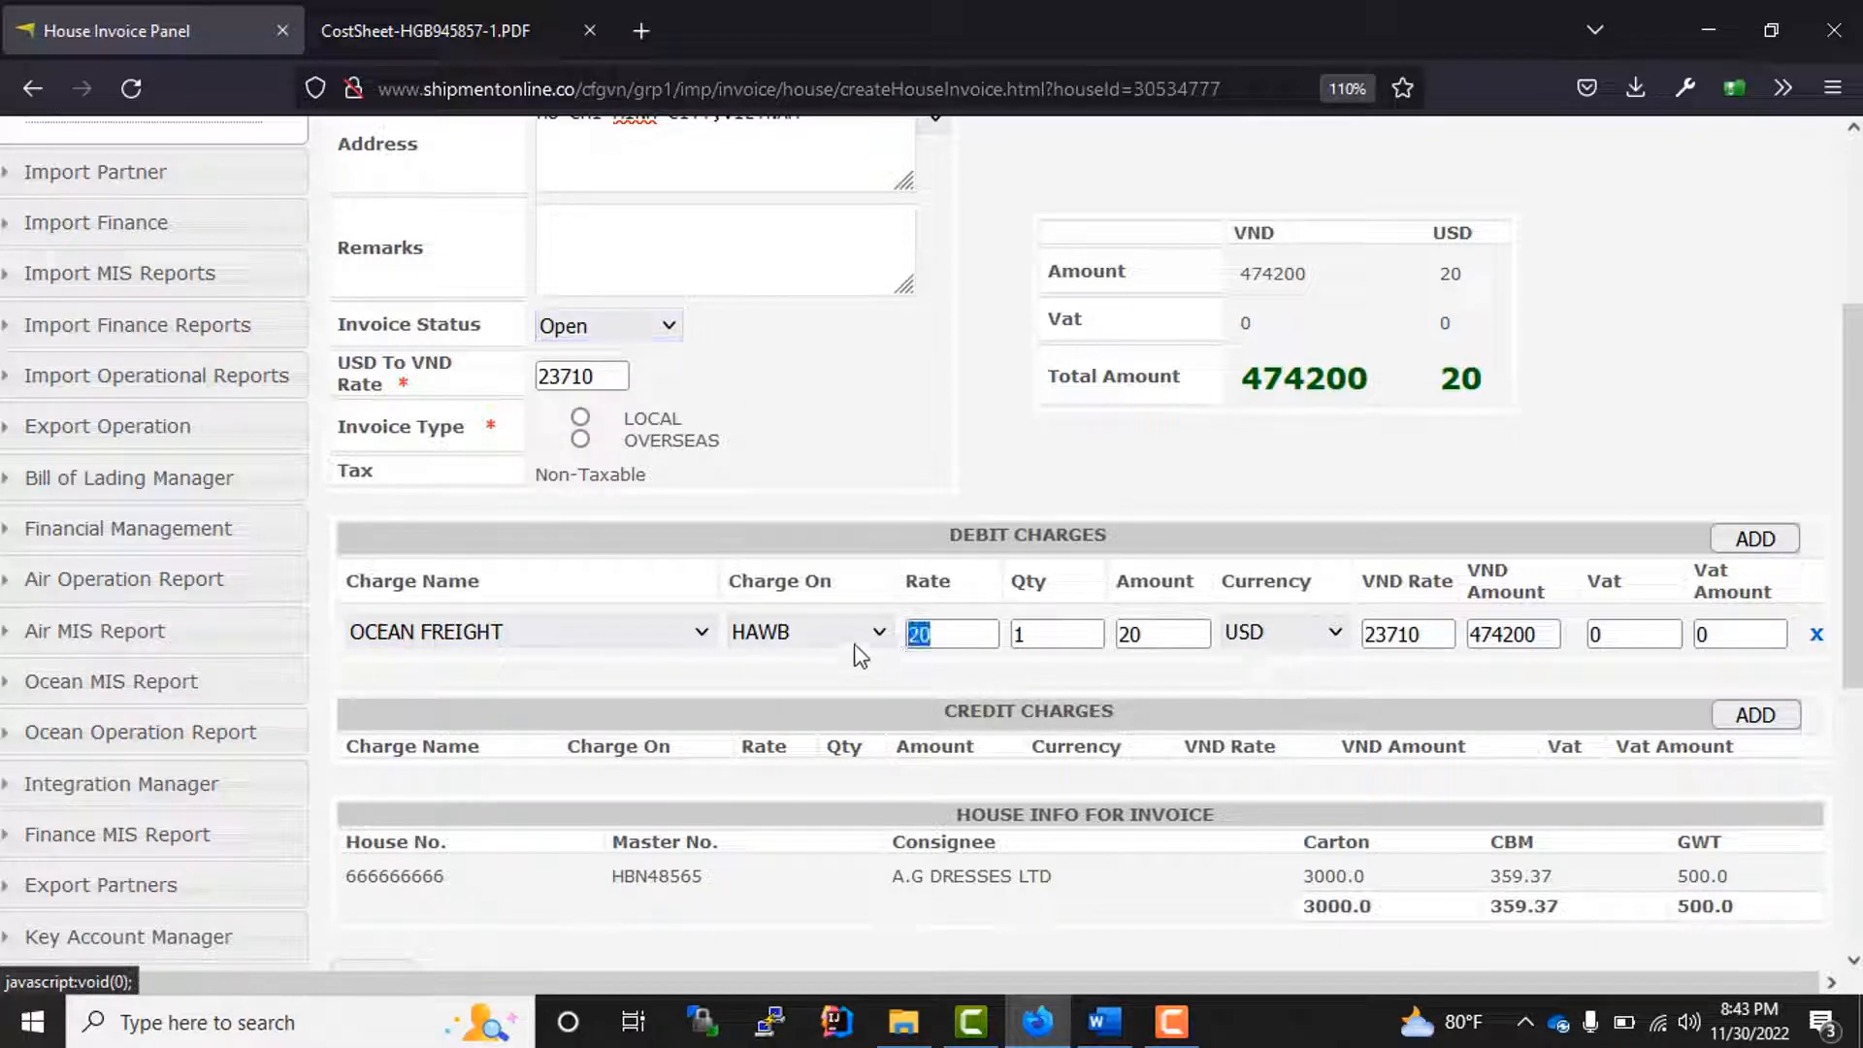
pyautogui.click(868, 448)
pyautogui.click(652, 328)
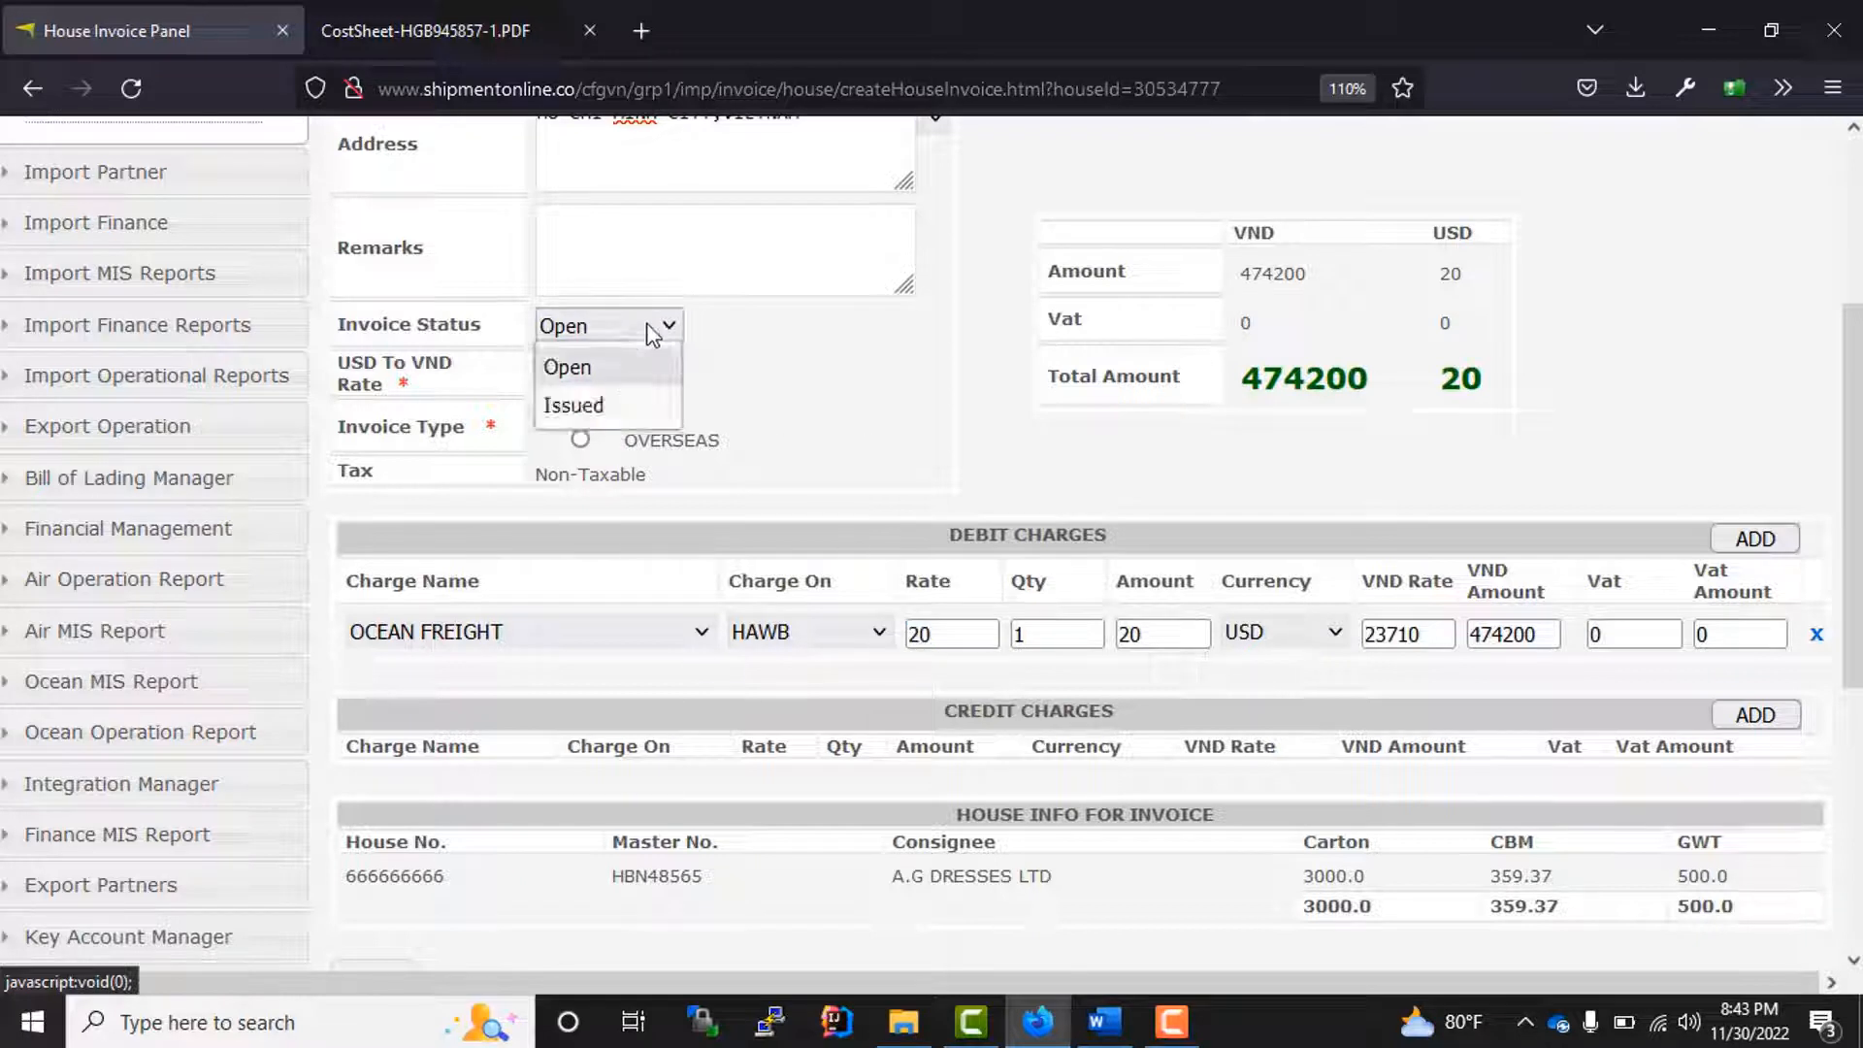
pyautogui.click(612, 405)
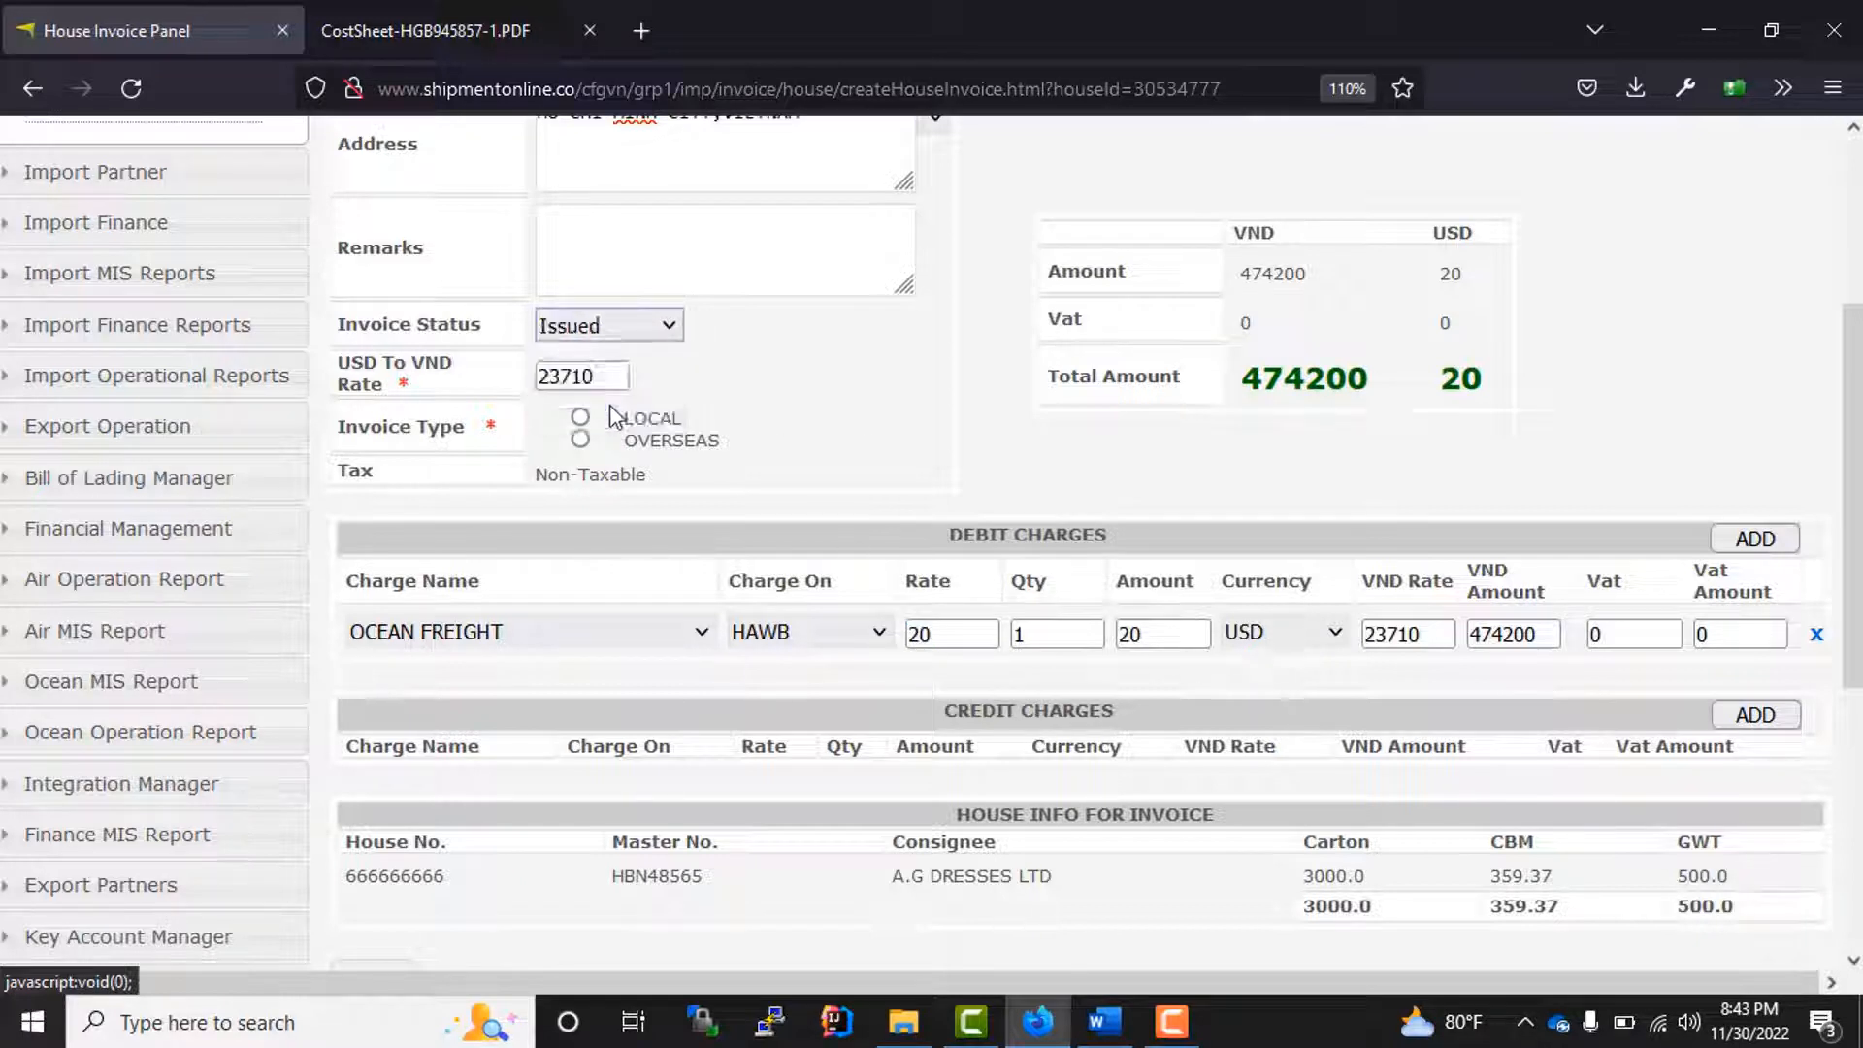
# Step: Set the invoice type to LOCAL and save the house invoice
pyautogui.scroll(-3, 819, 644)
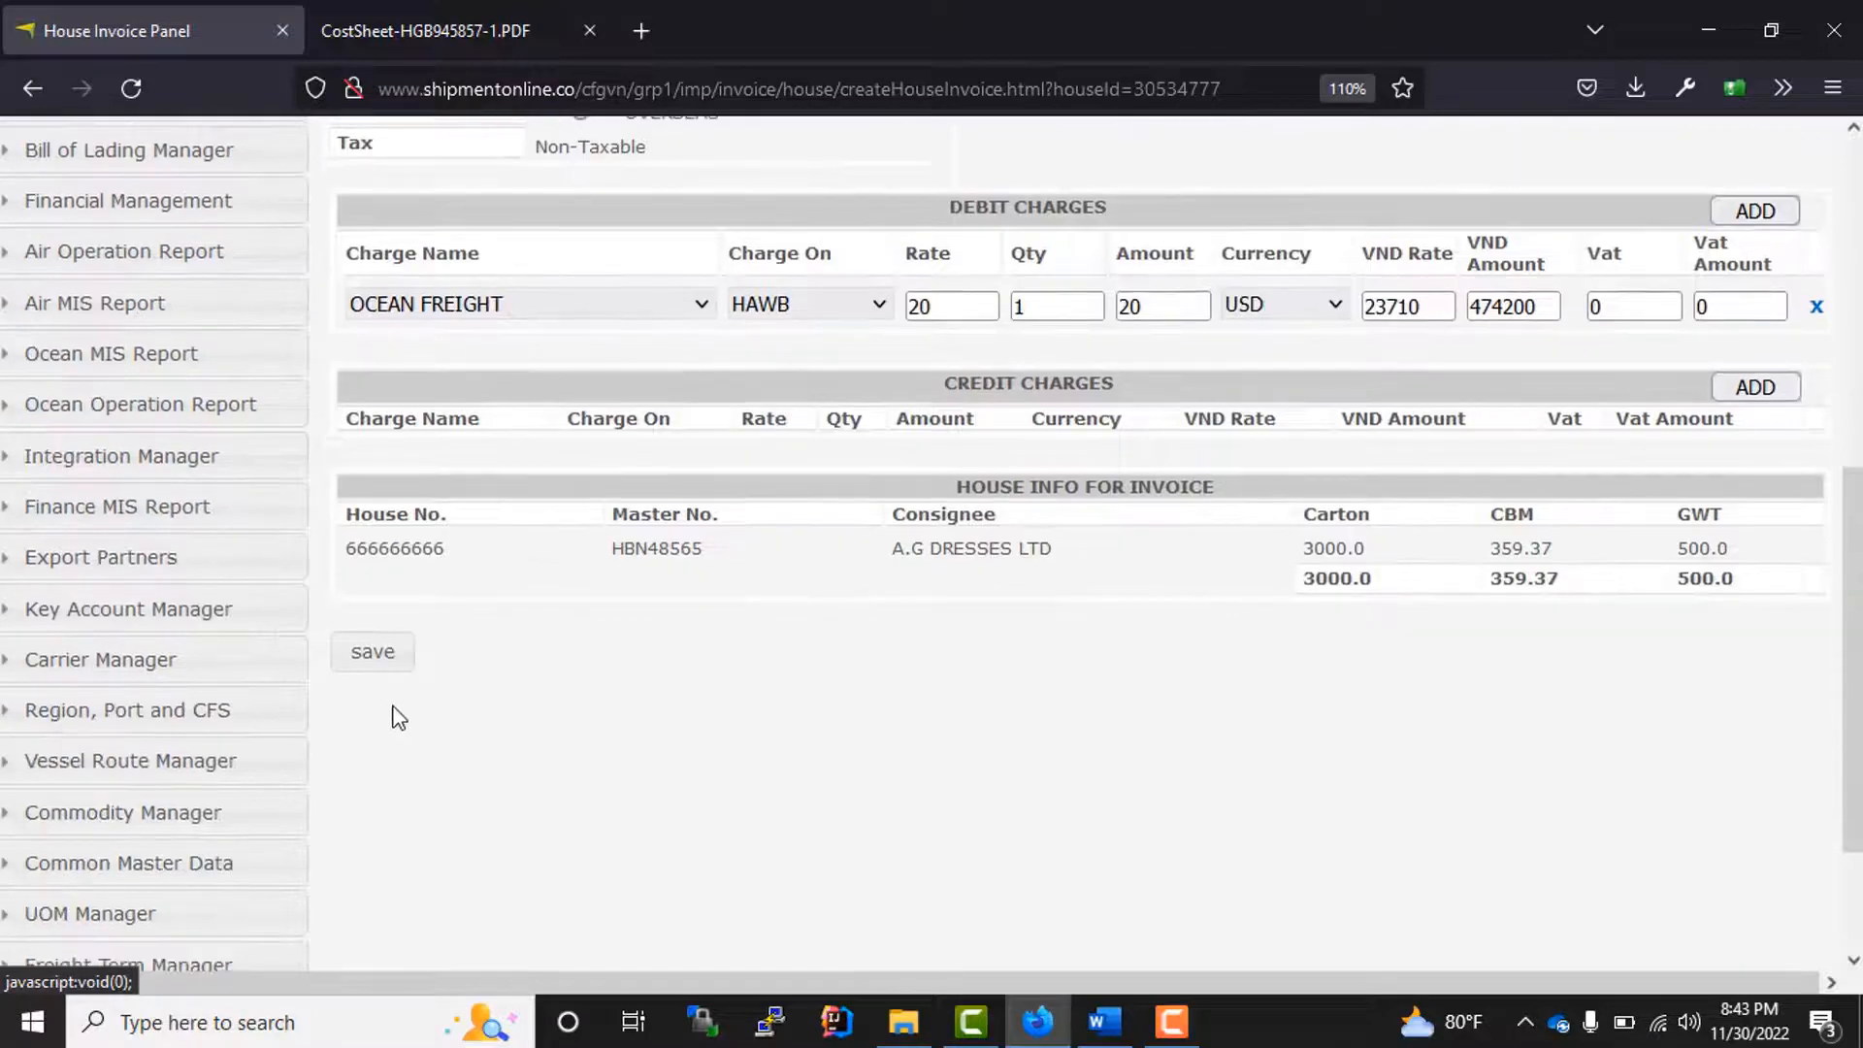
pyautogui.click(373, 654)
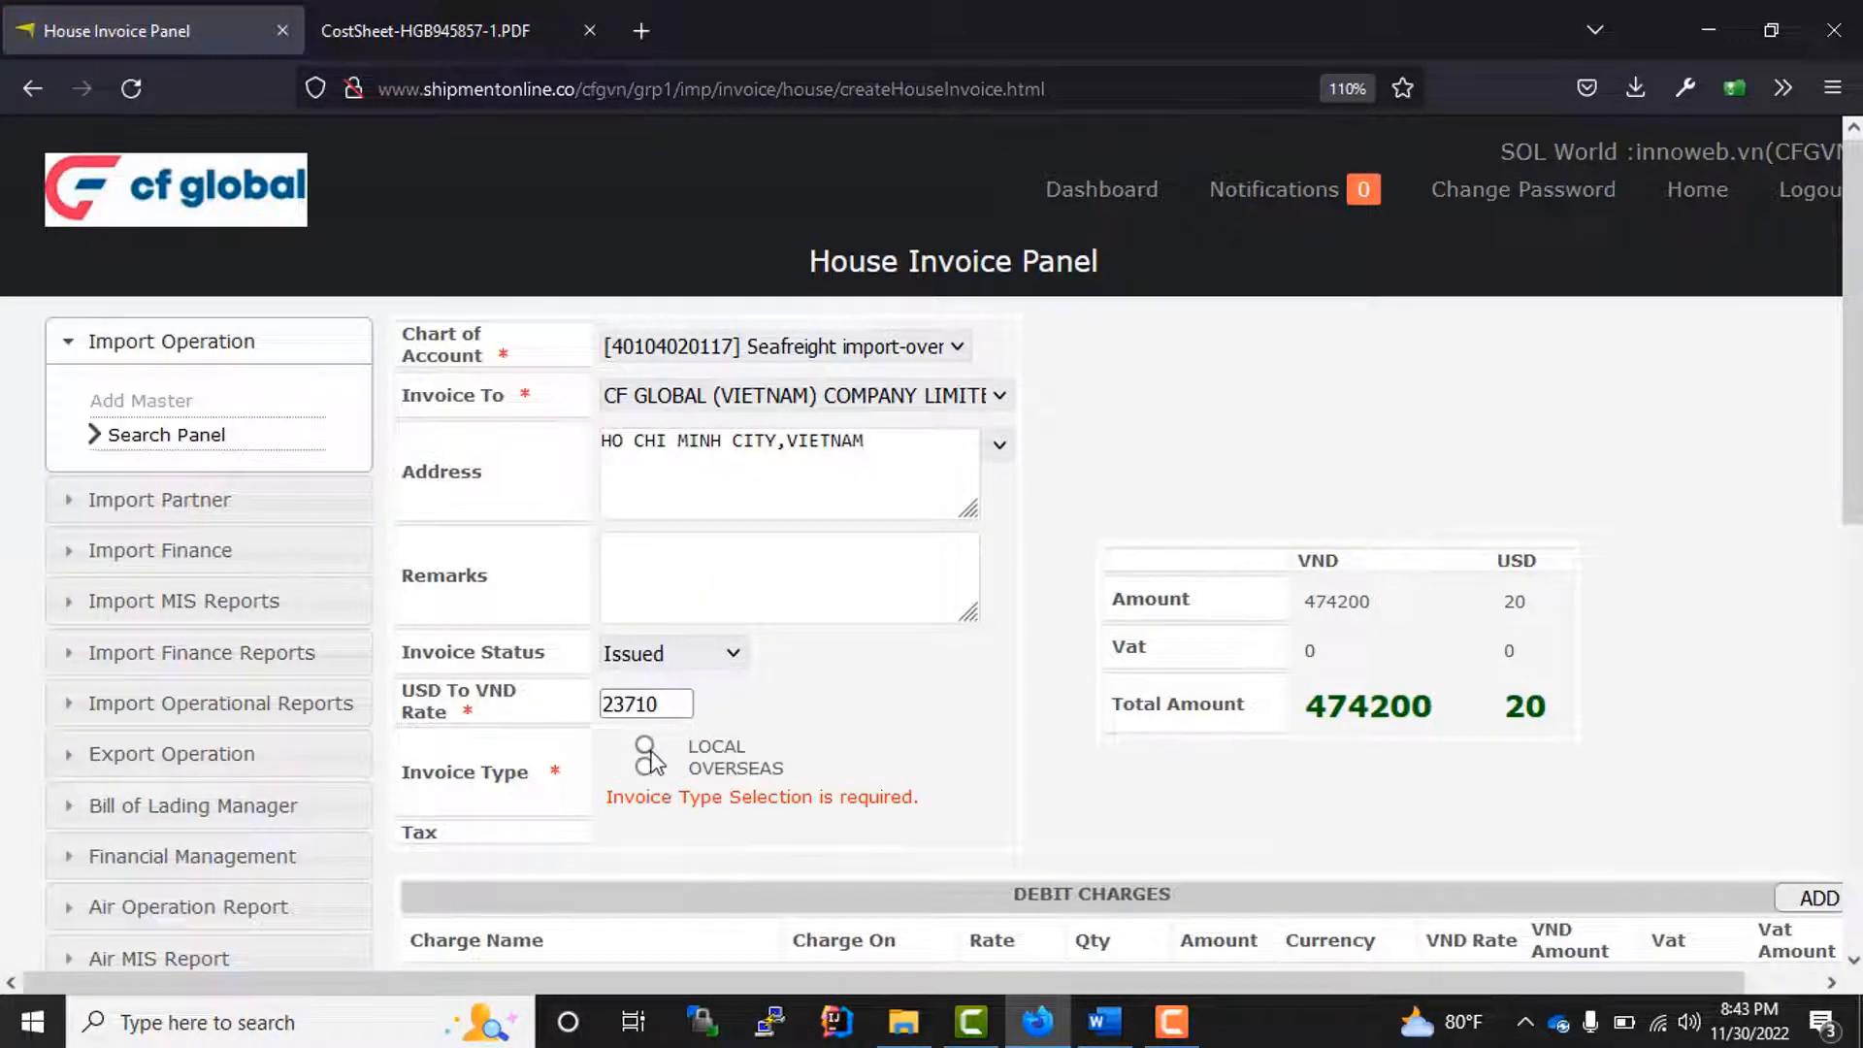
pyautogui.moveTo(454, 771); pyautogui.dragTo(645, 772)
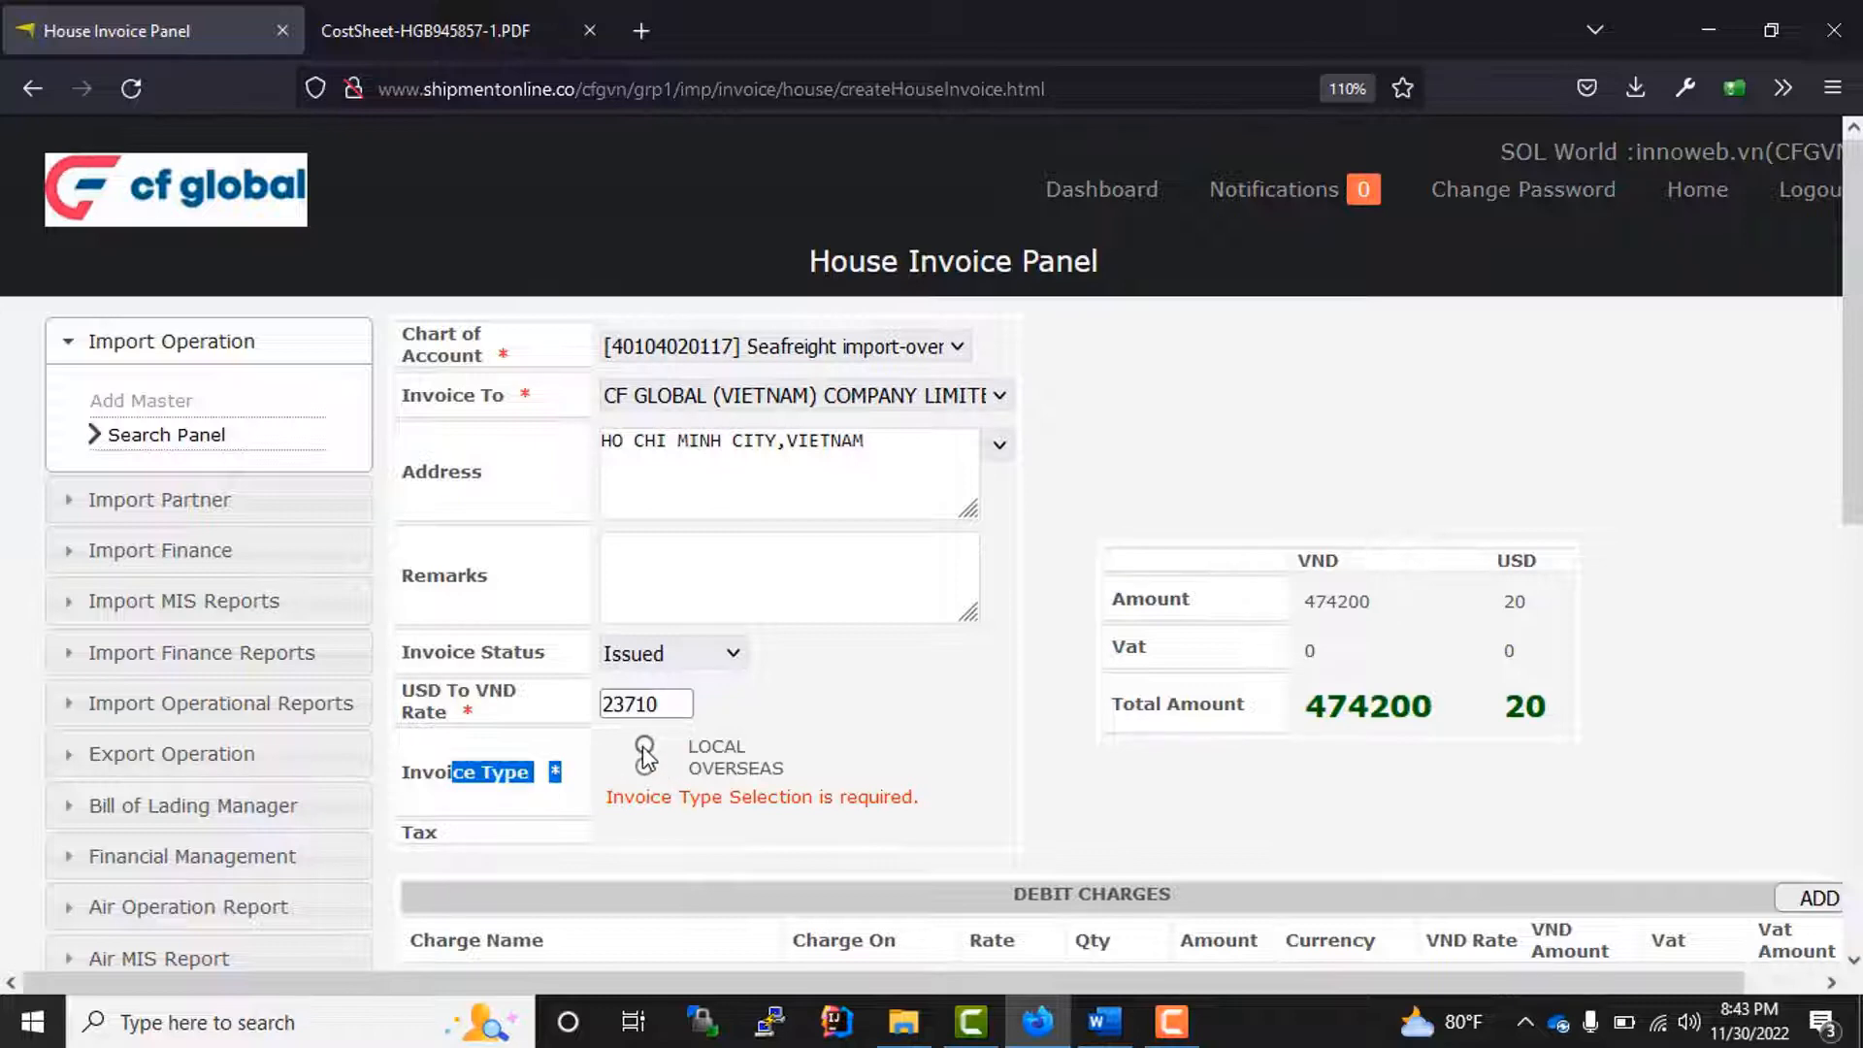
pyautogui.click(645, 747)
pyautogui.scroll(-3, 786, 709)
pyautogui.scroll(-3, 795, 626)
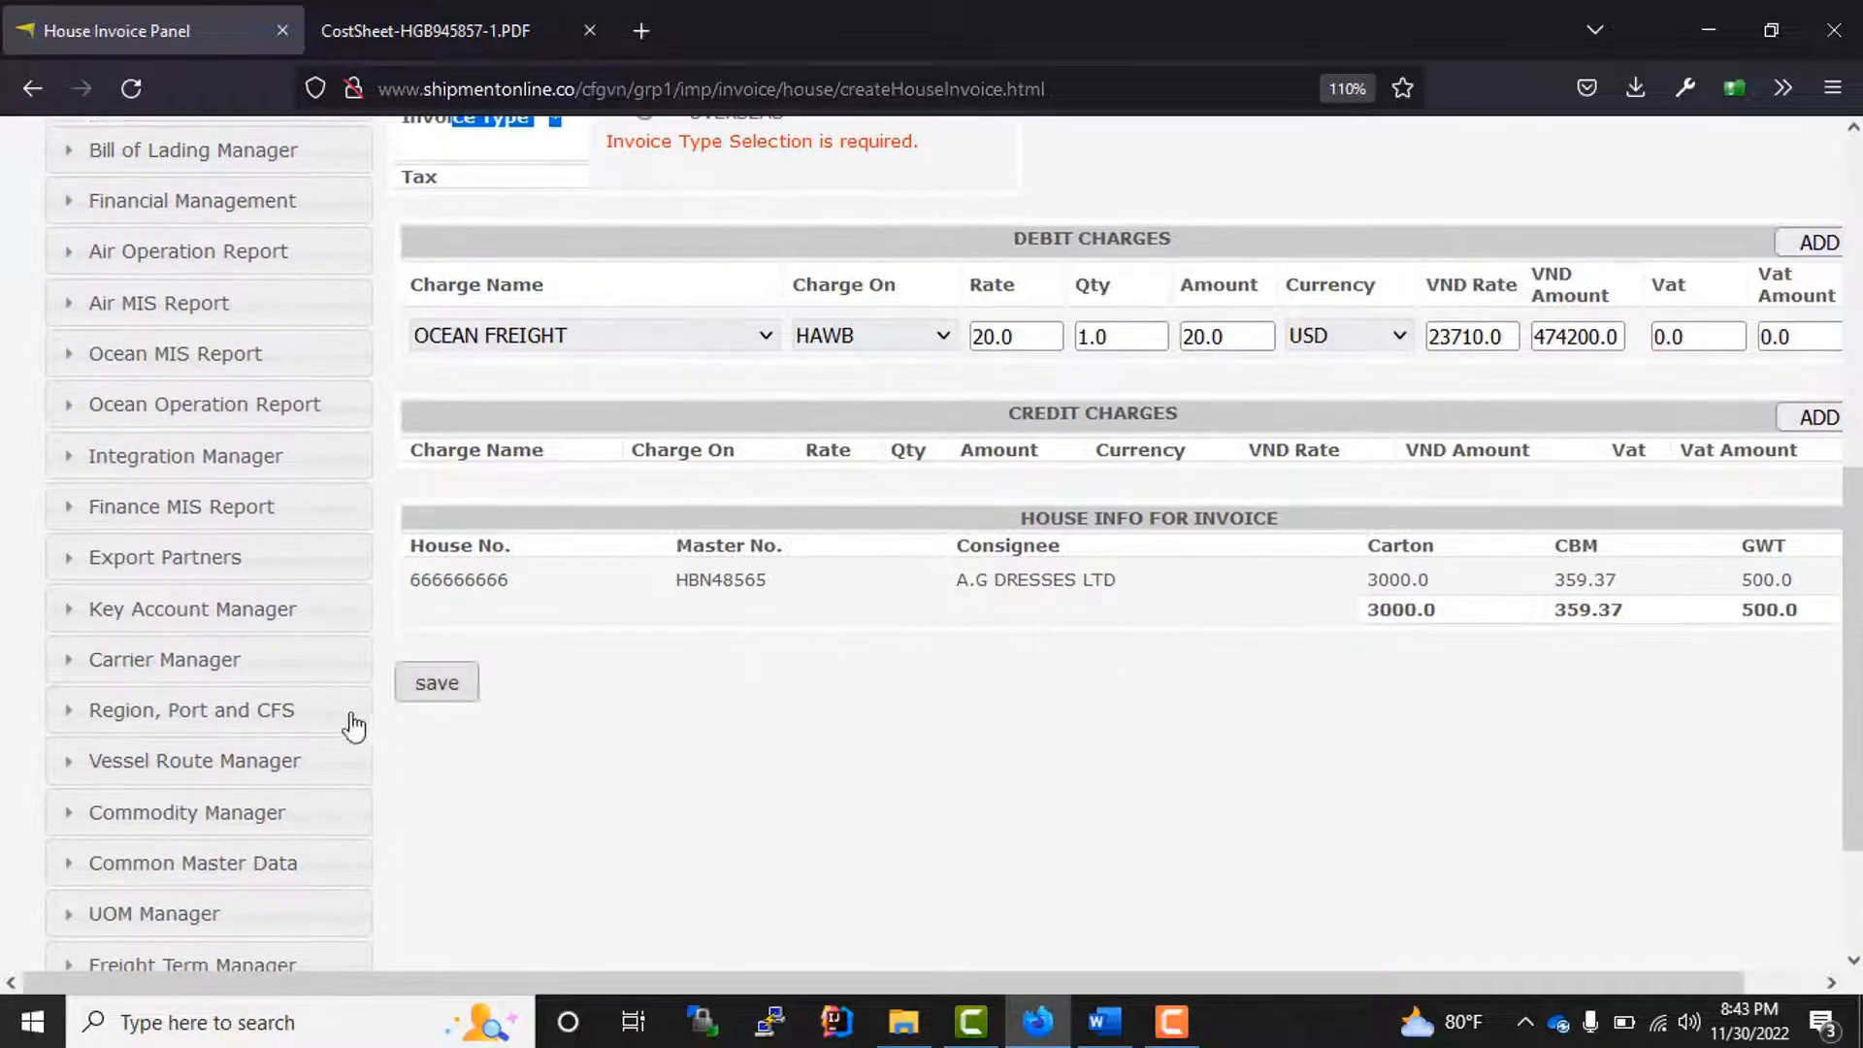
pyautogui.click(436, 684)
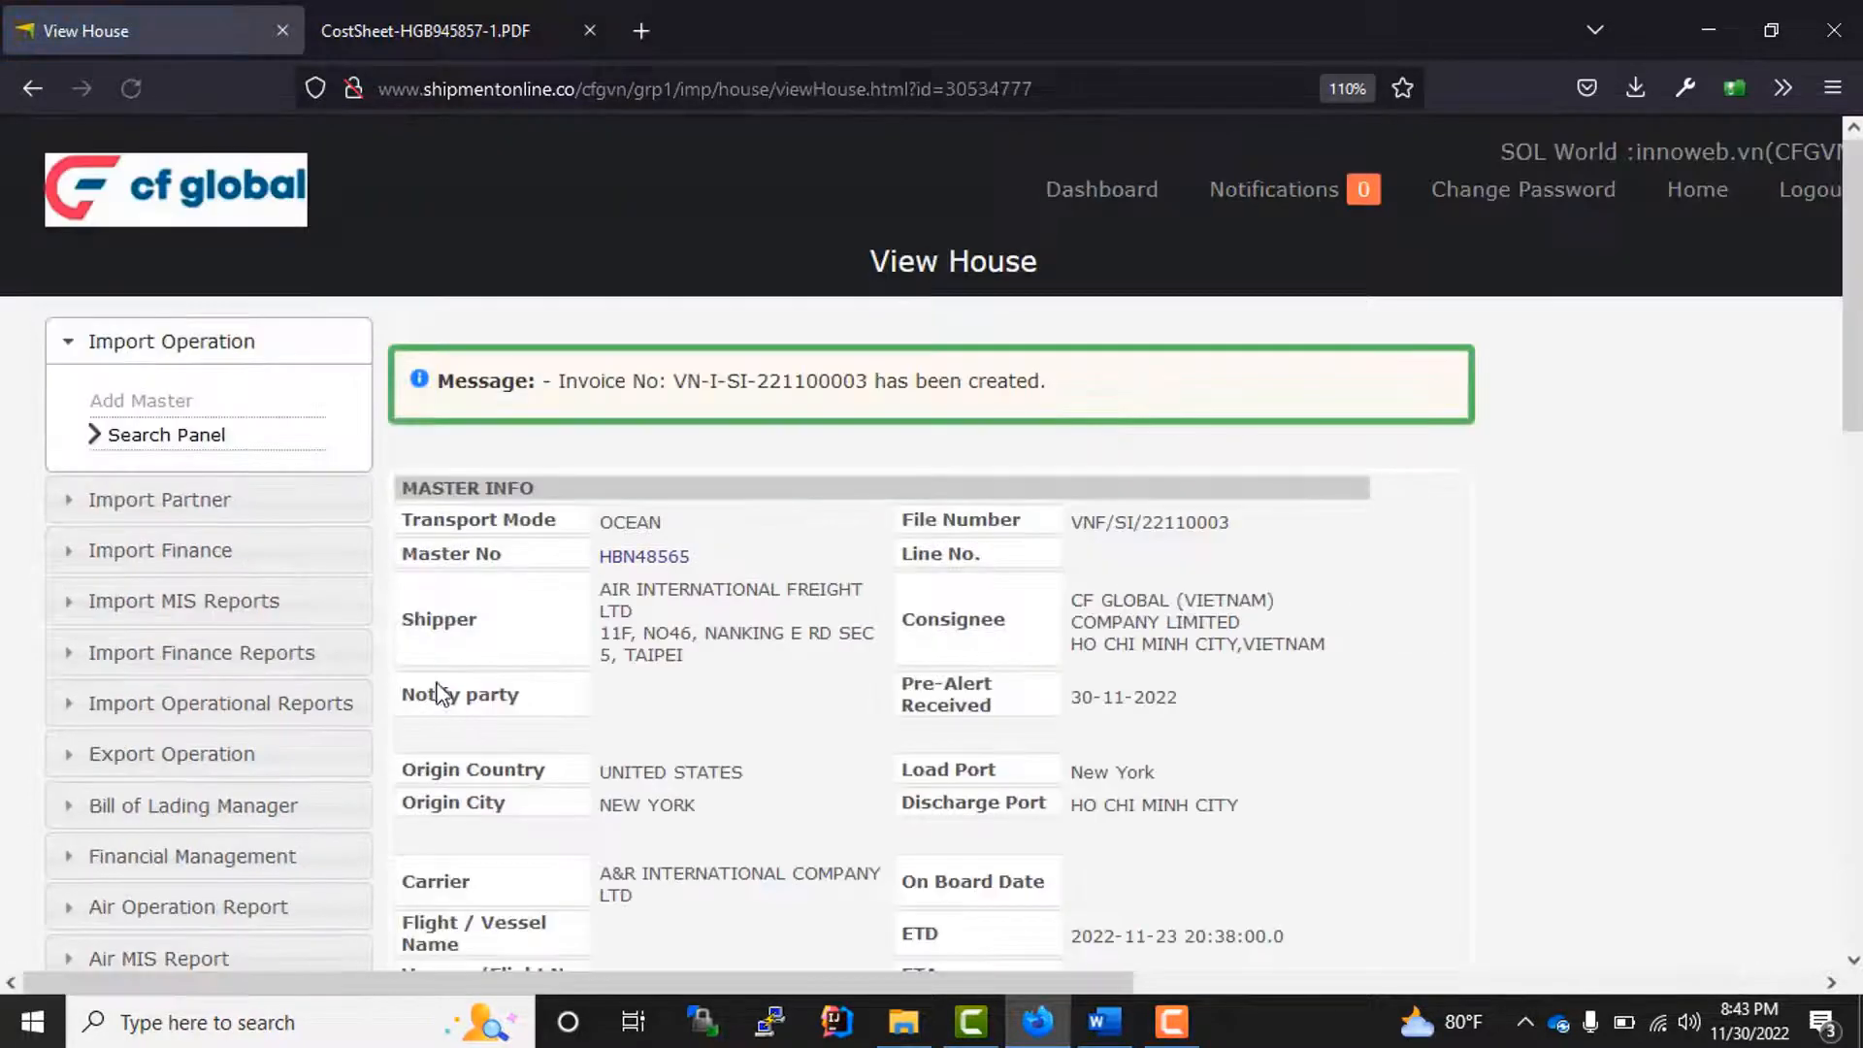
# Step: Review the new invoice in the house's invoice summary and start a new cost voucher for the house
pyautogui.scroll(-15, 1055, 601)
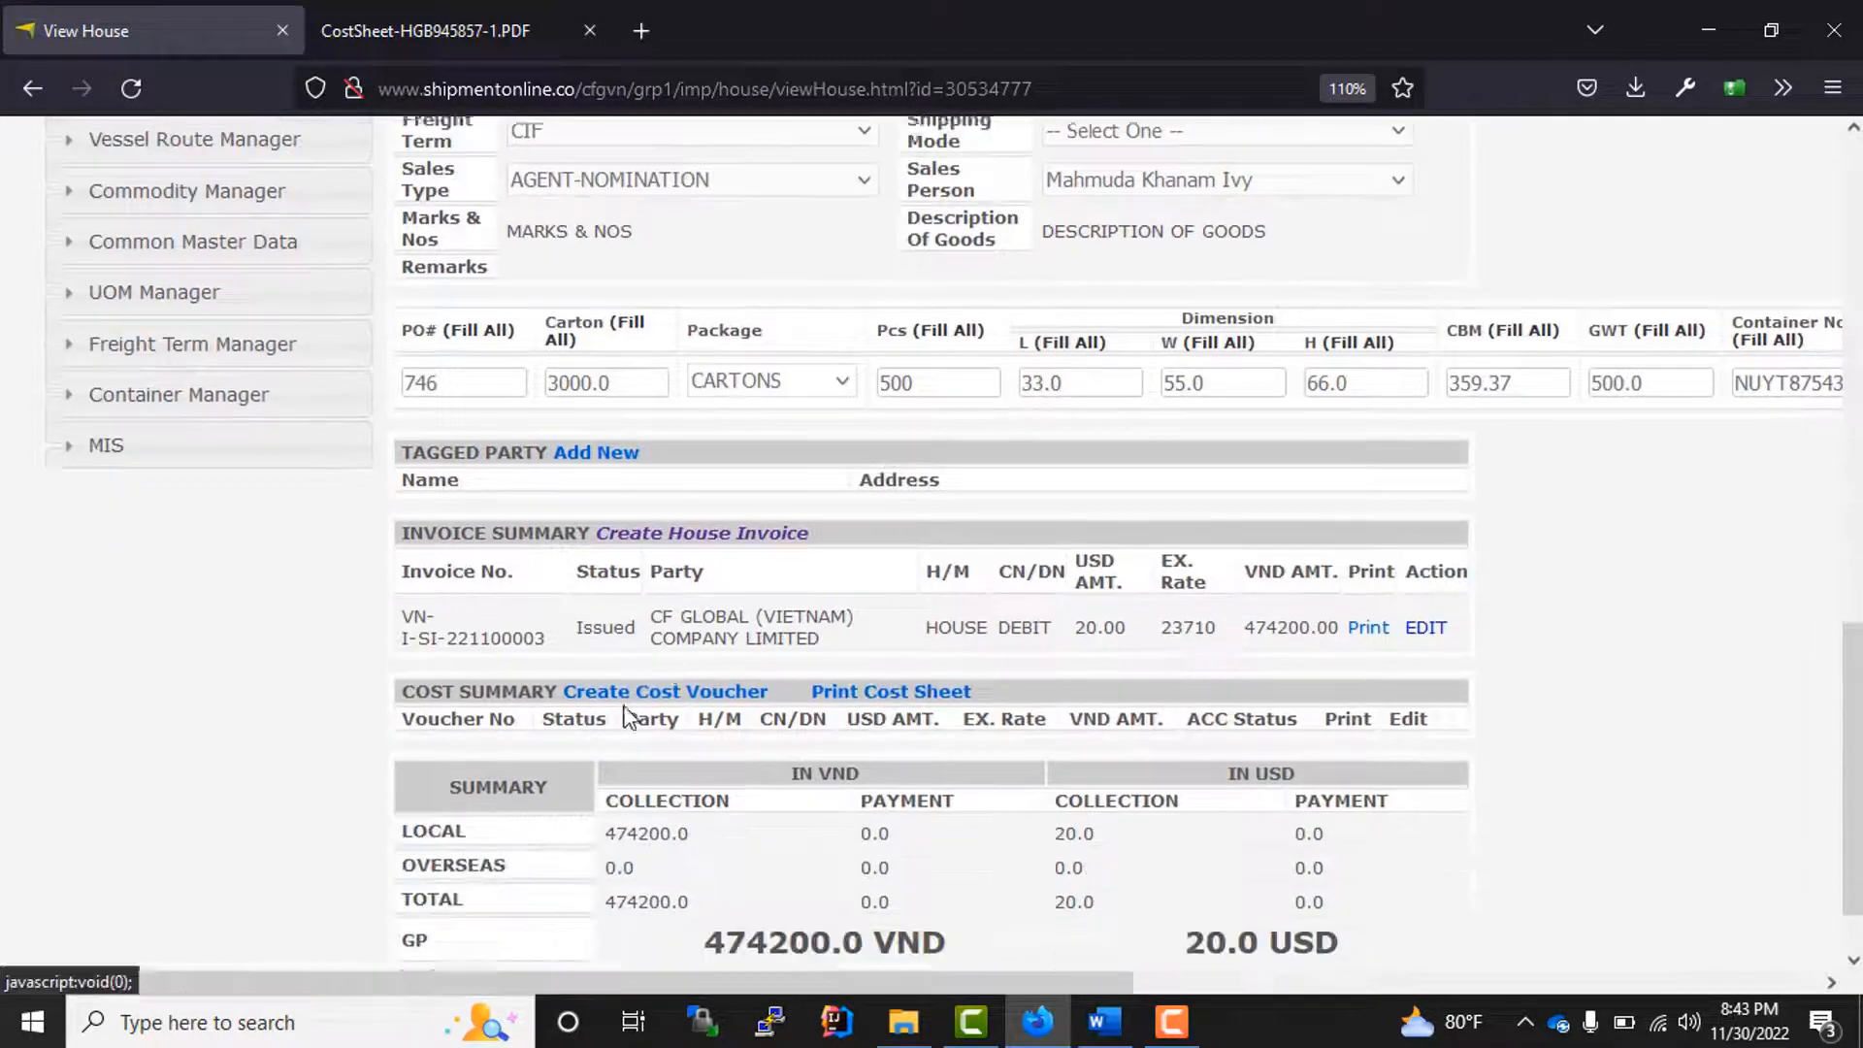
pyautogui.scroll(-1, 629, 718)
pyautogui.moveTo(402, 583); pyautogui.dragTo(739, 606)
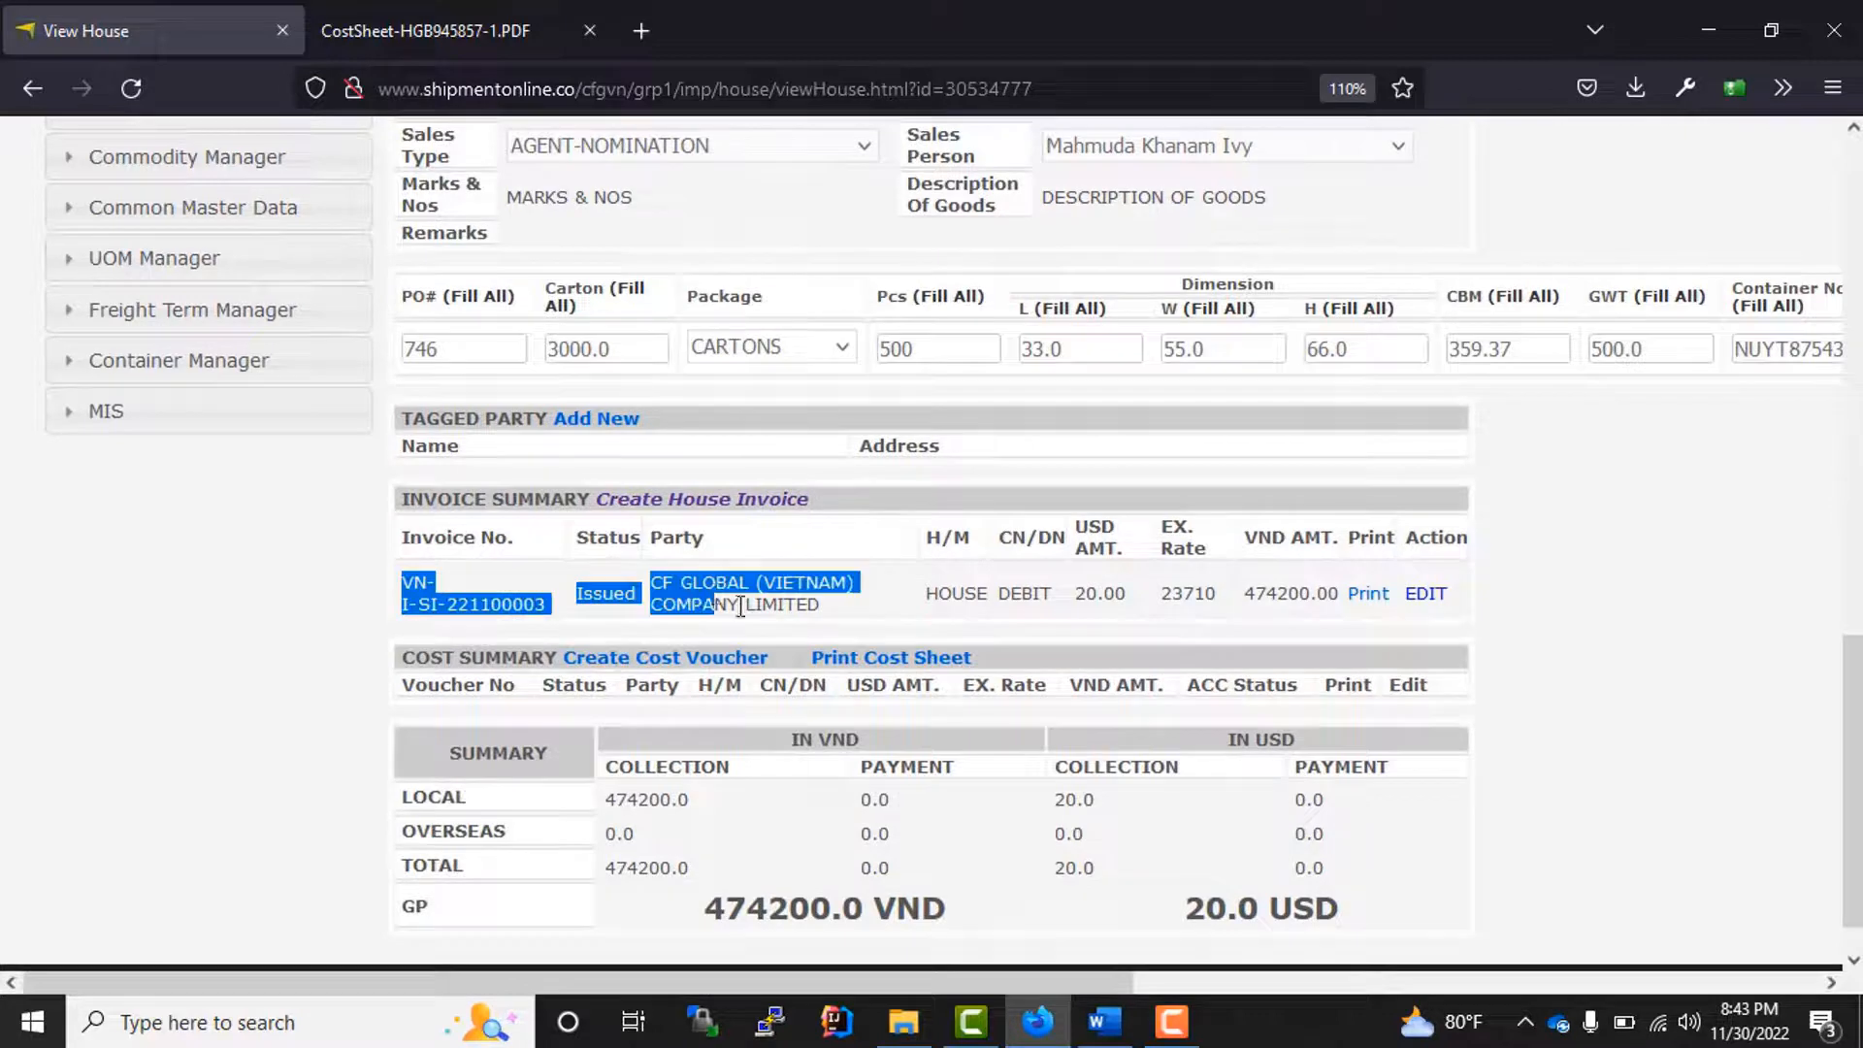
pyautogui.scroll(-1, 1635, 749)
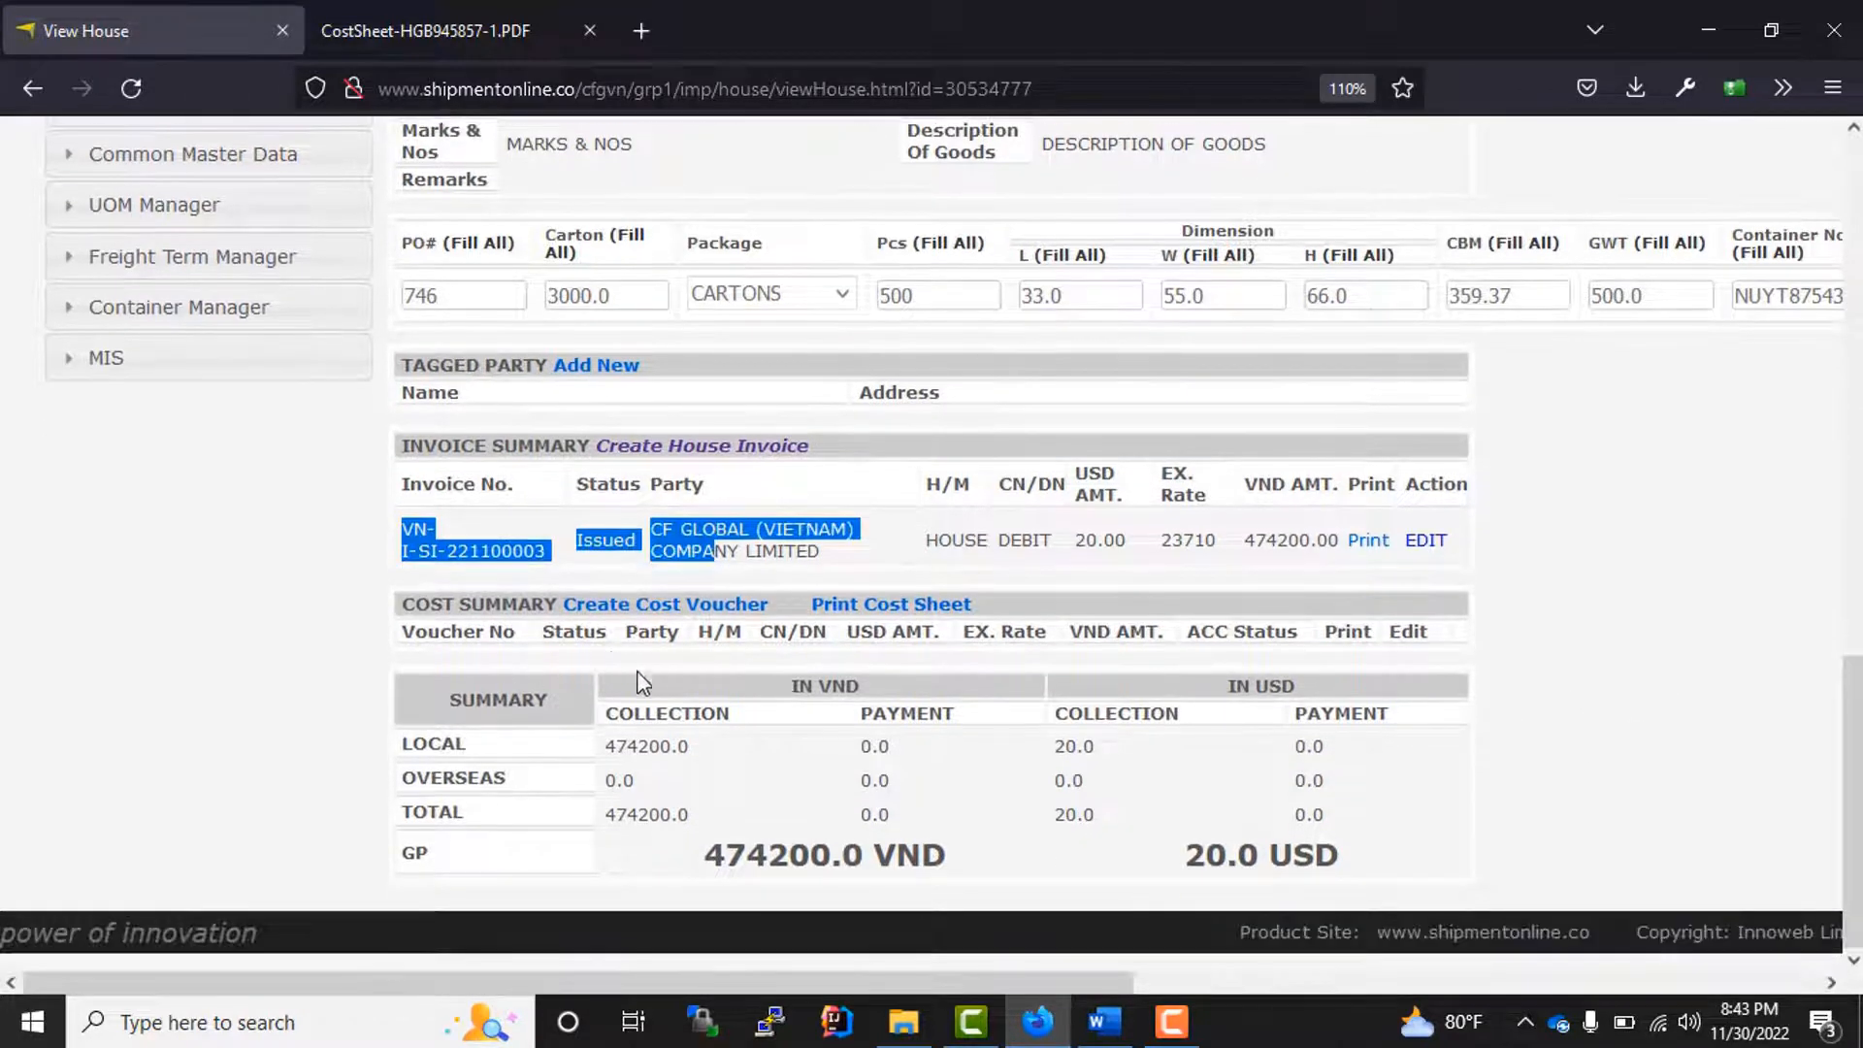
pyautogui.click(624, 606)
pyautogui.scroll(-2, 624, 610)
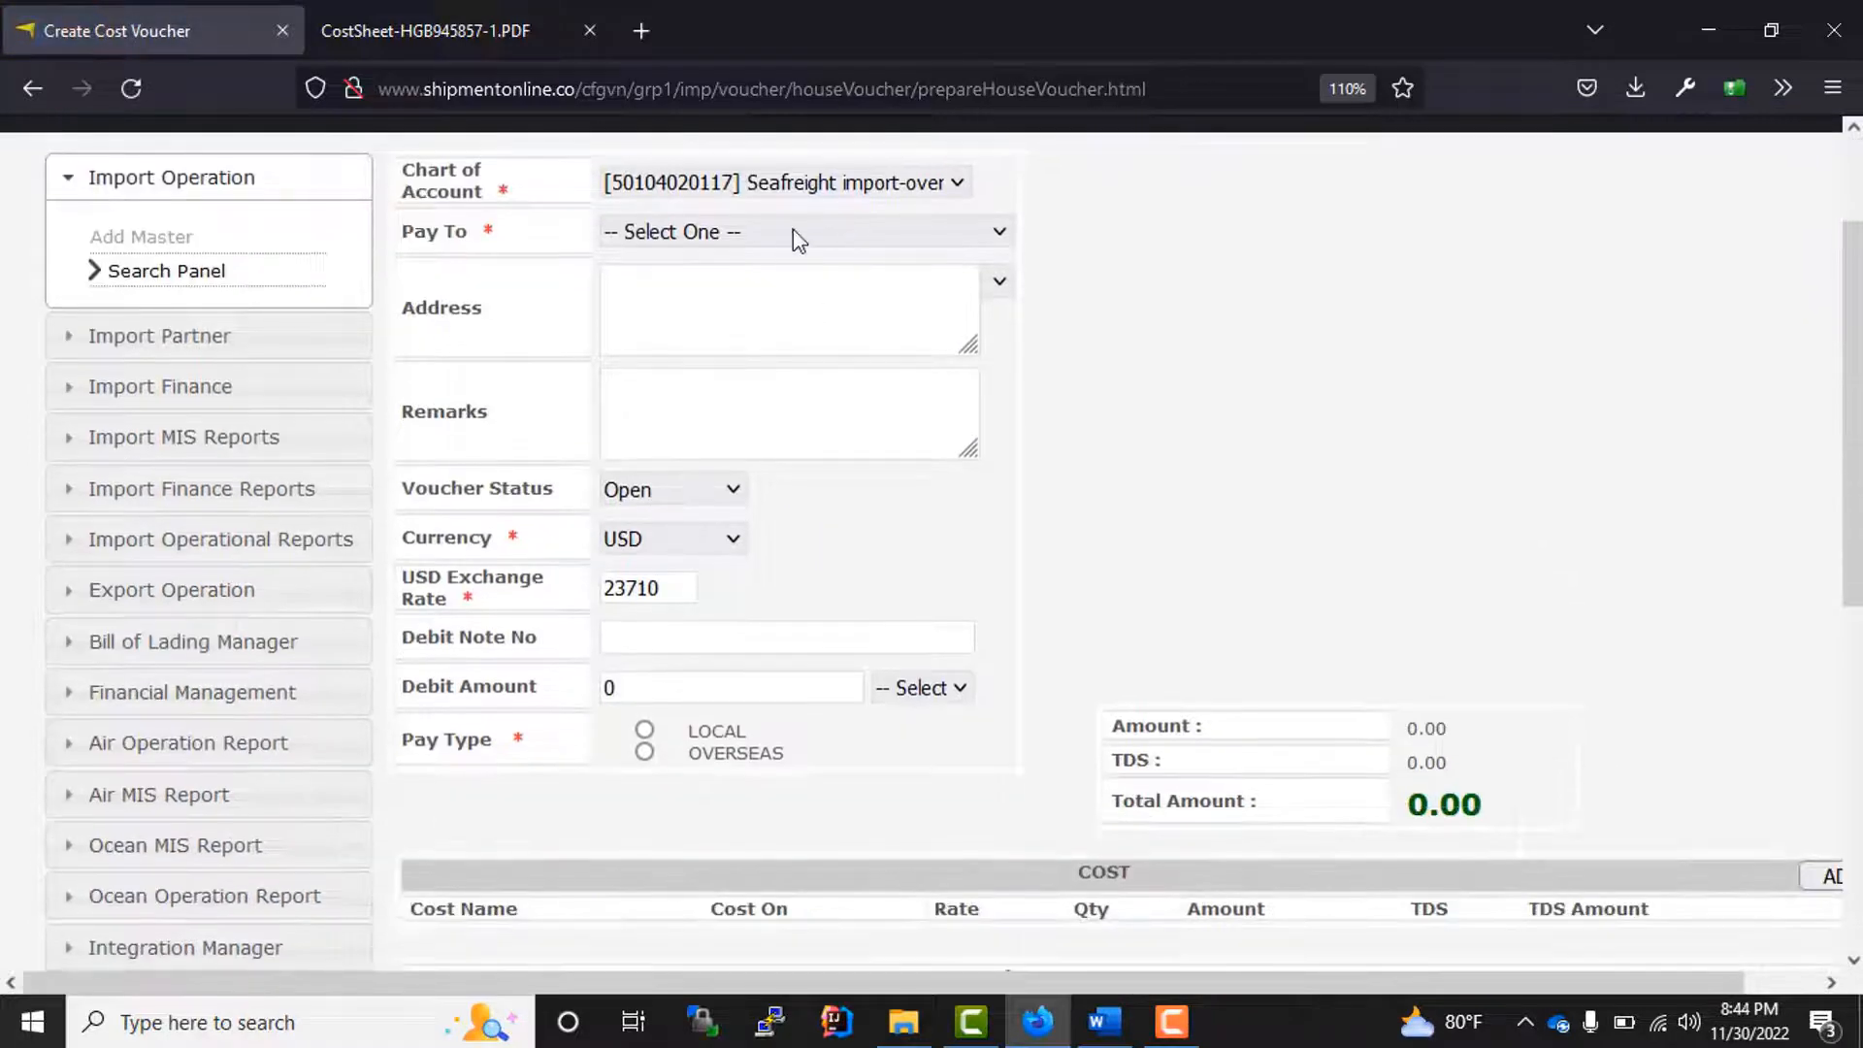
# Step: Choose A-T CONTROLS,INC as the party the cost voucher is paid to
pyautogui.click(794, 233)
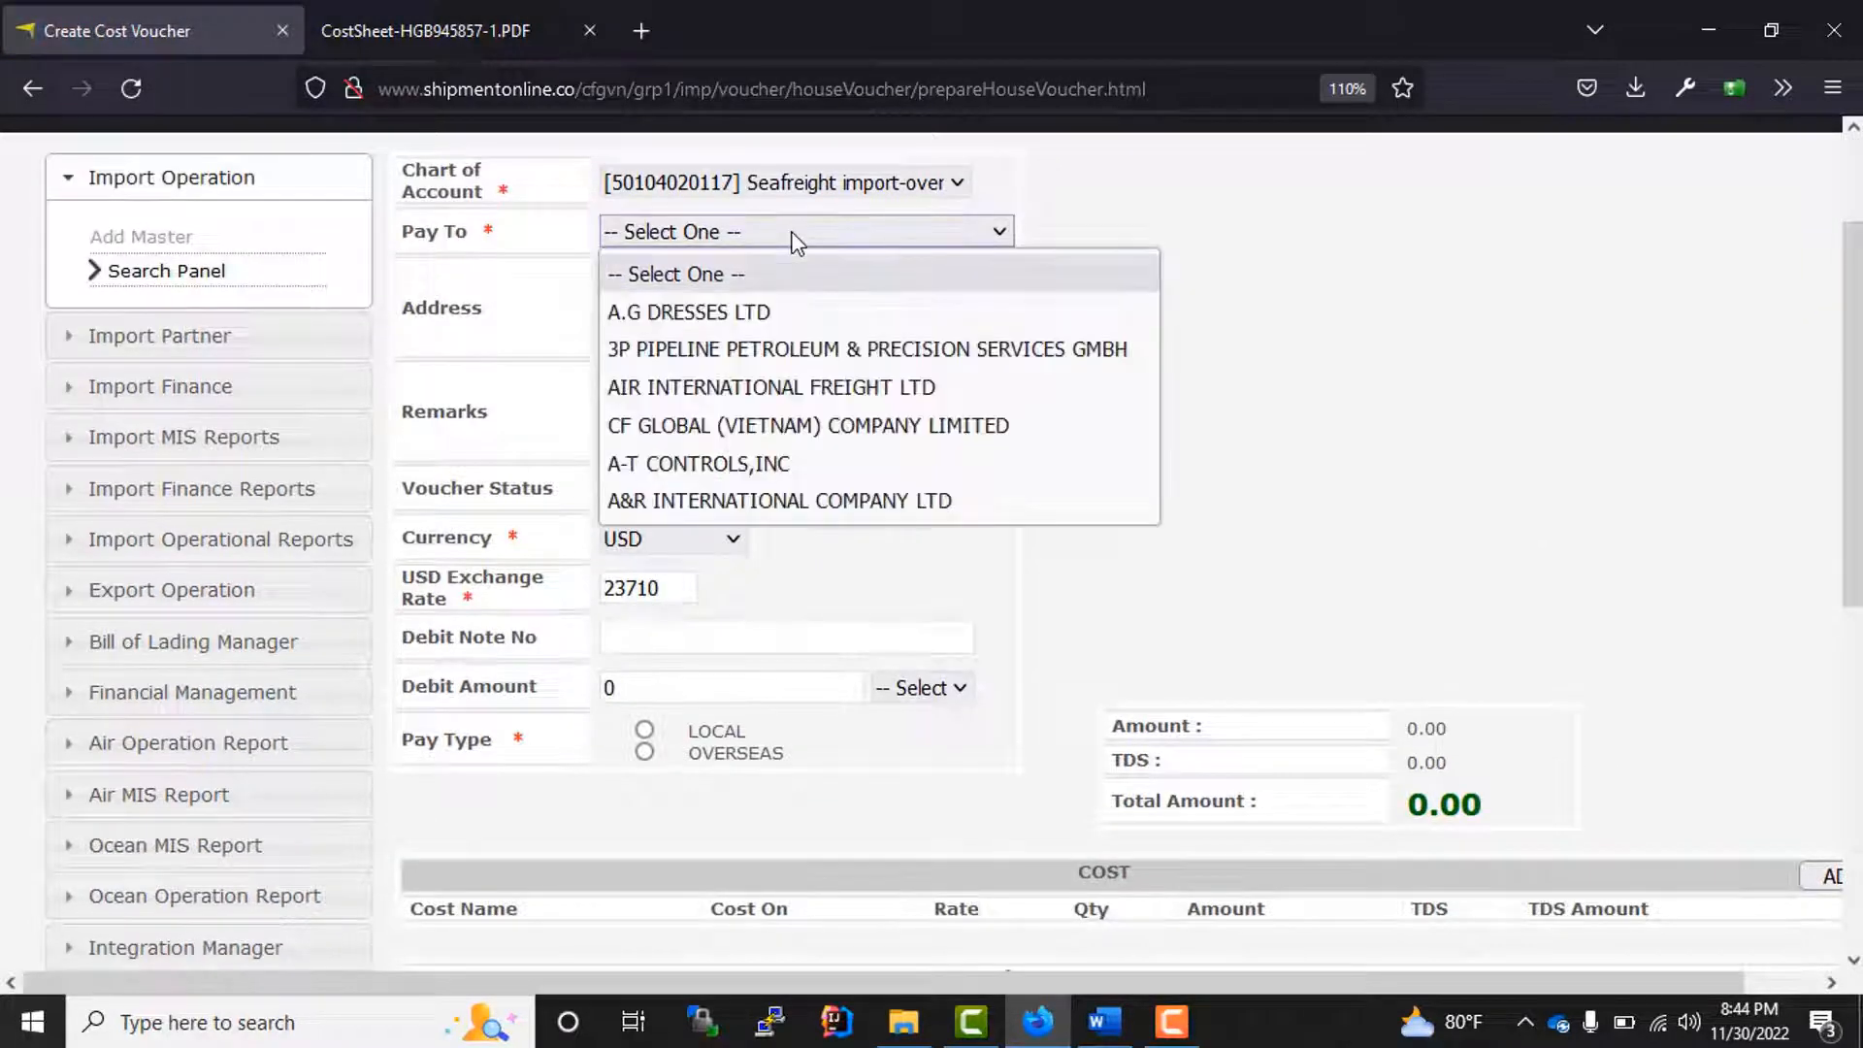
pyautogui.click(762, 351)
pyautogui.click(733, 237)
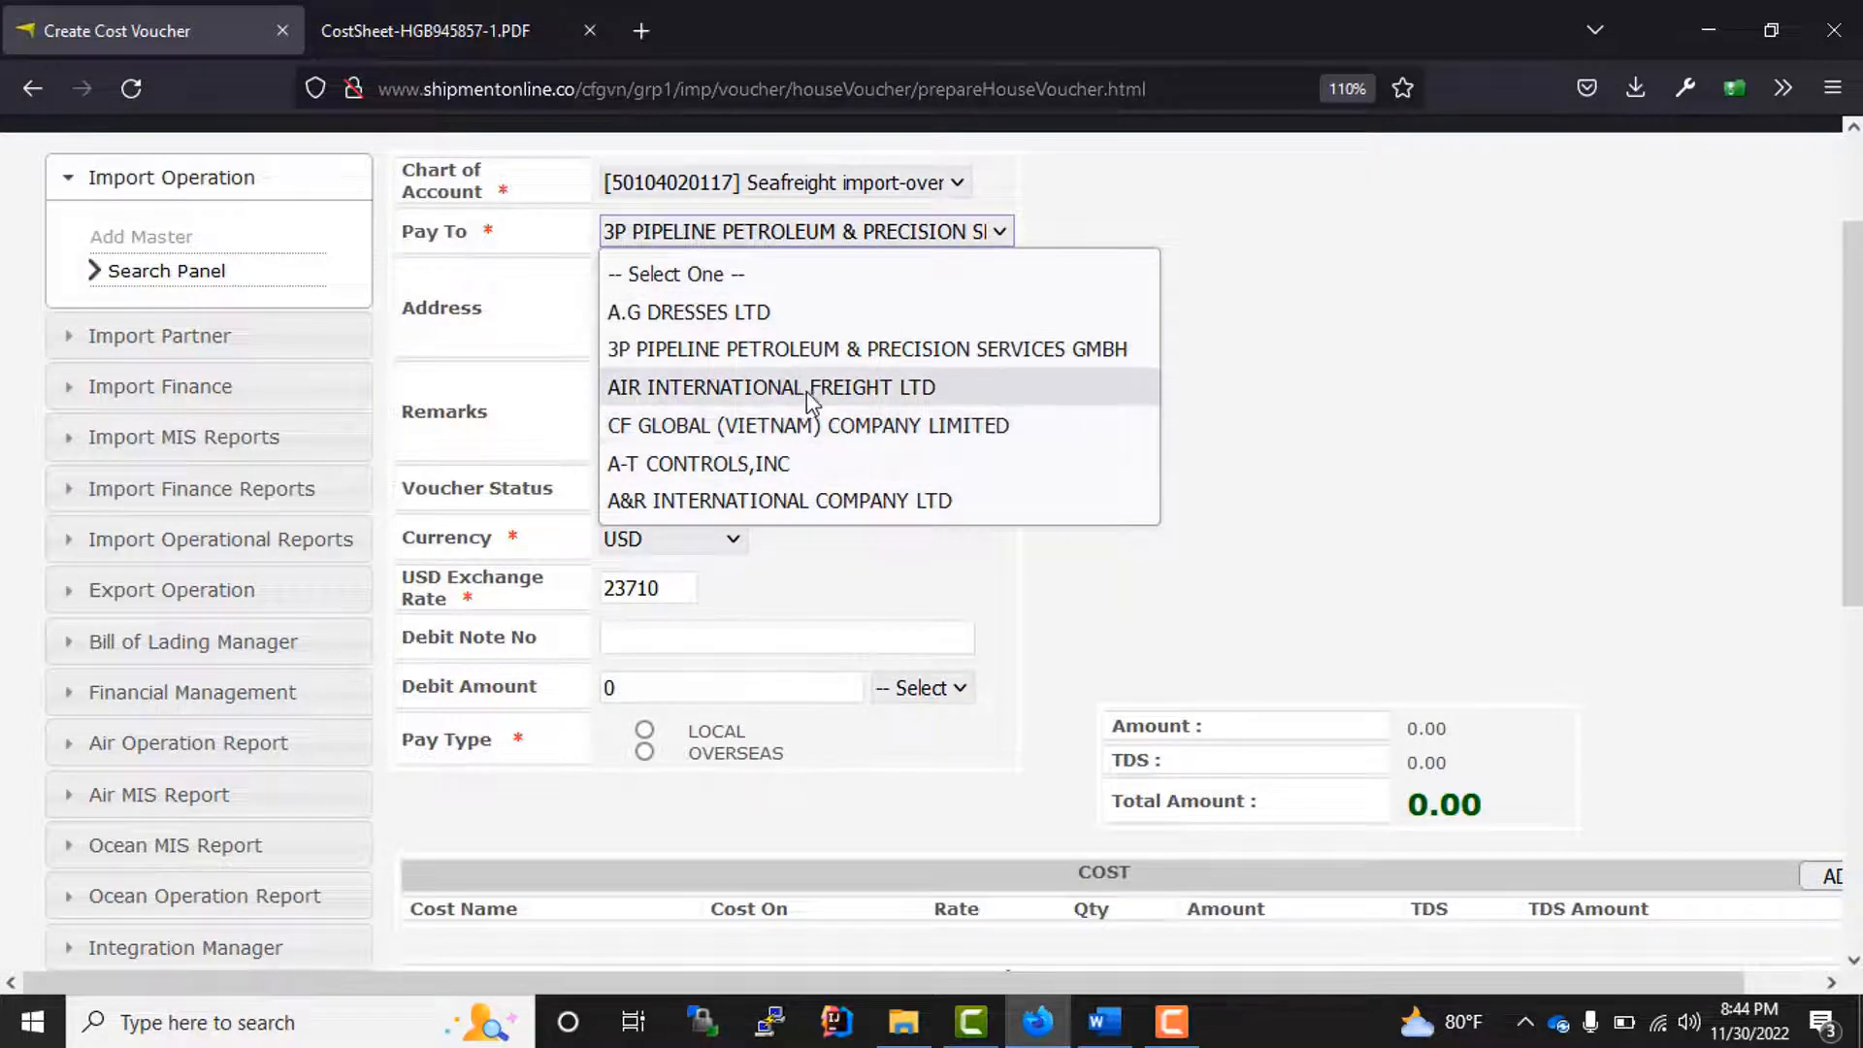
pyautogui.click(811, 425)
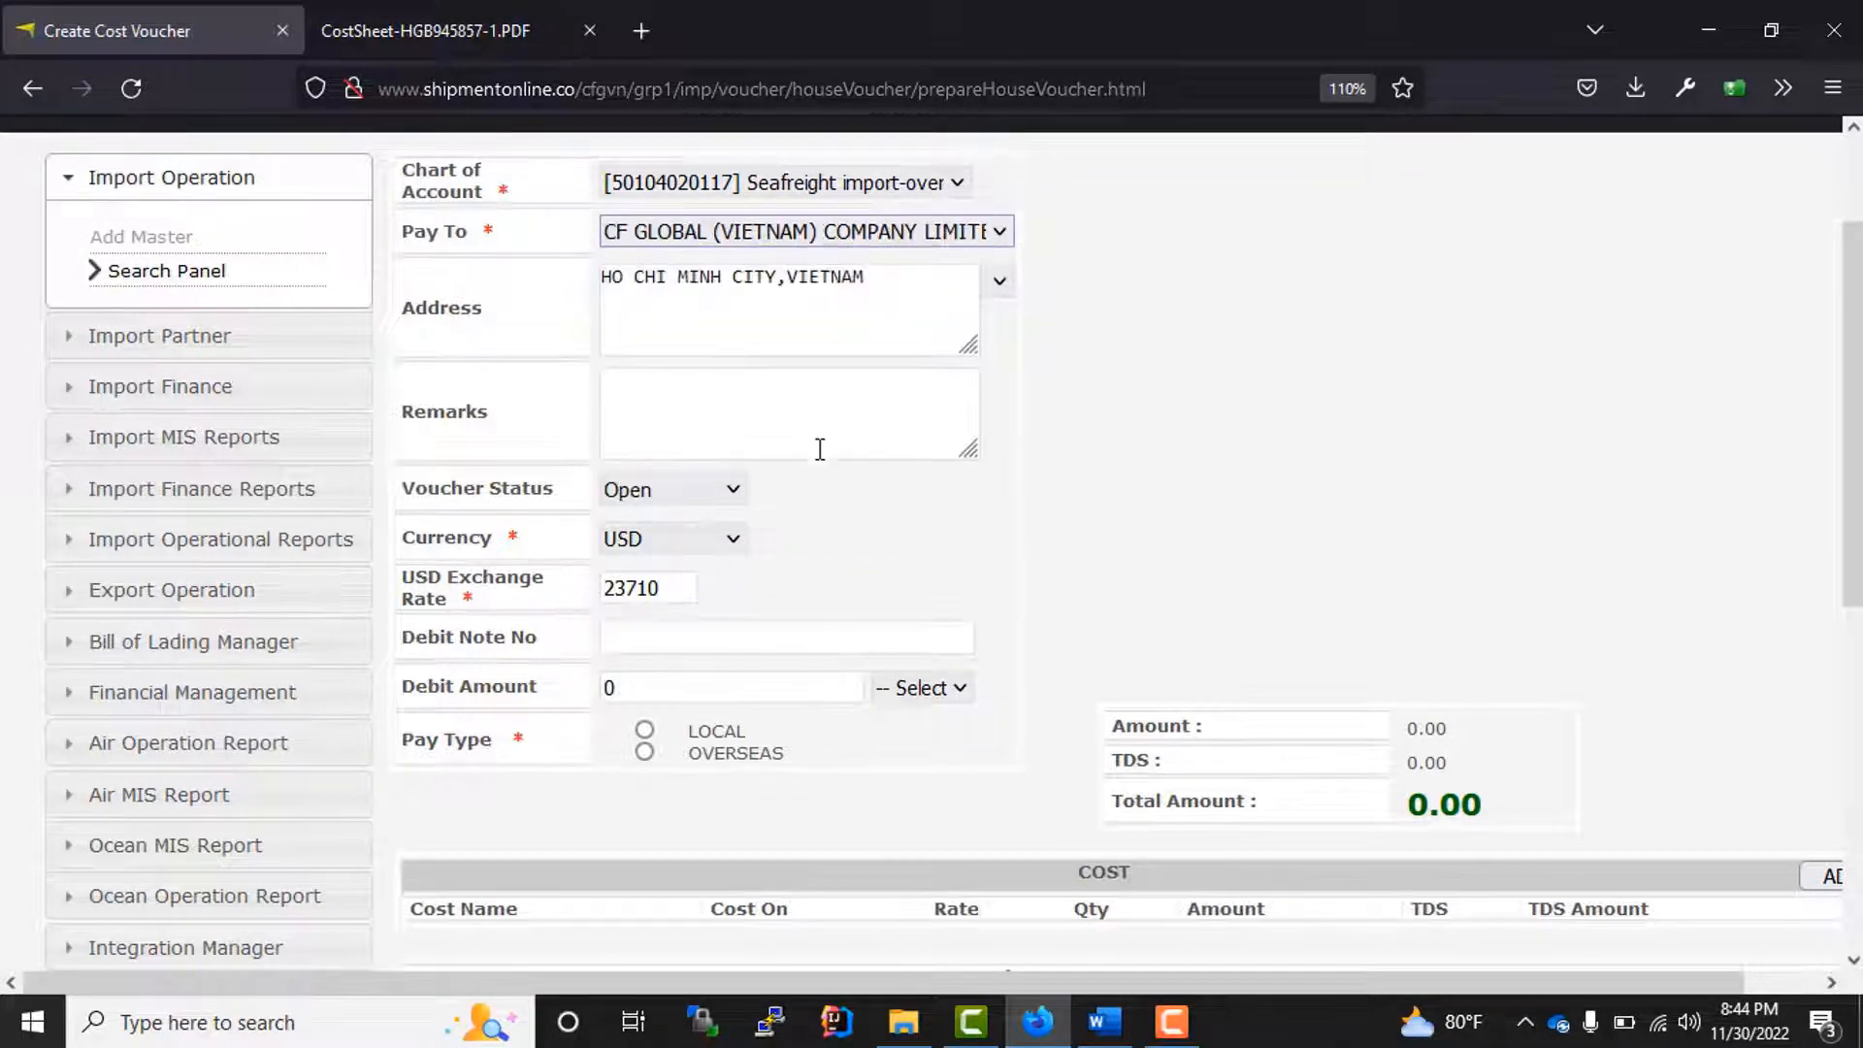
pyautogui.click(851, 233)
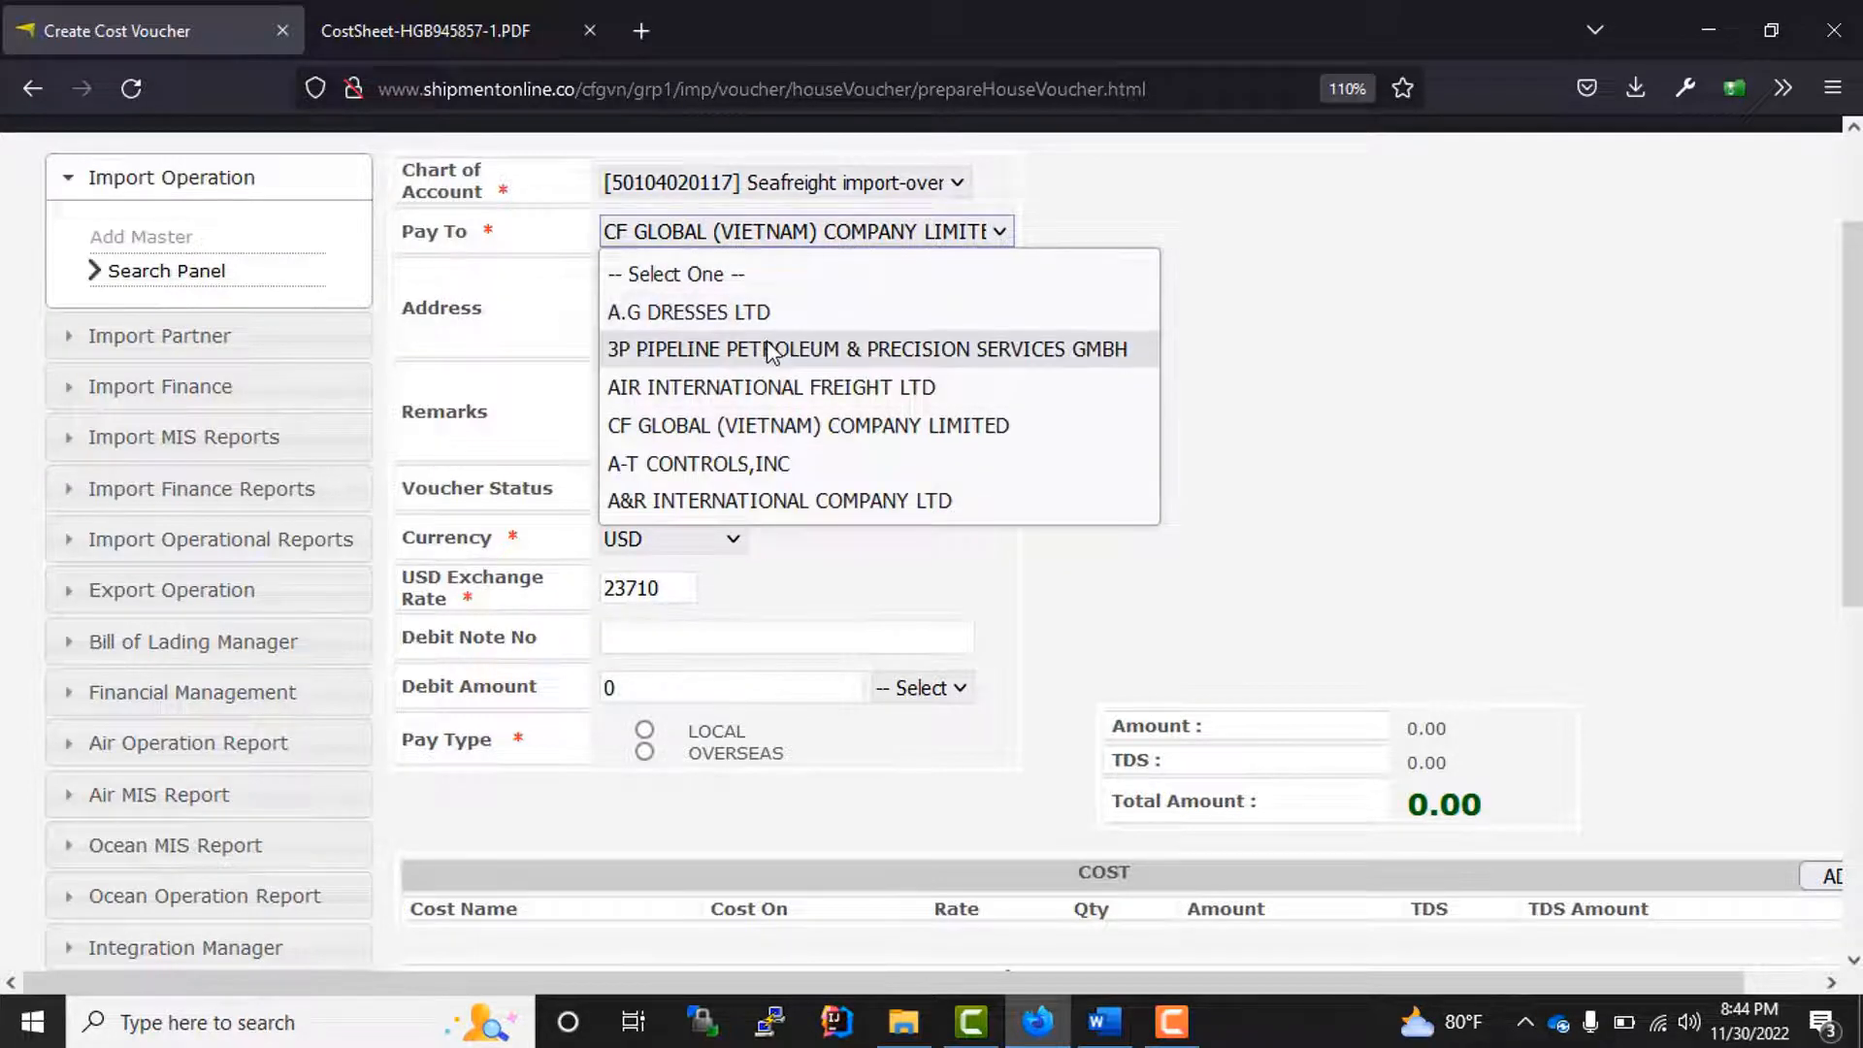
pyautogui.click(769, 464)
# Step: Add a cost line to the voucher with the cost name OCEAN FREIGHT
pyautogui.scroll(-2, 746, 419)
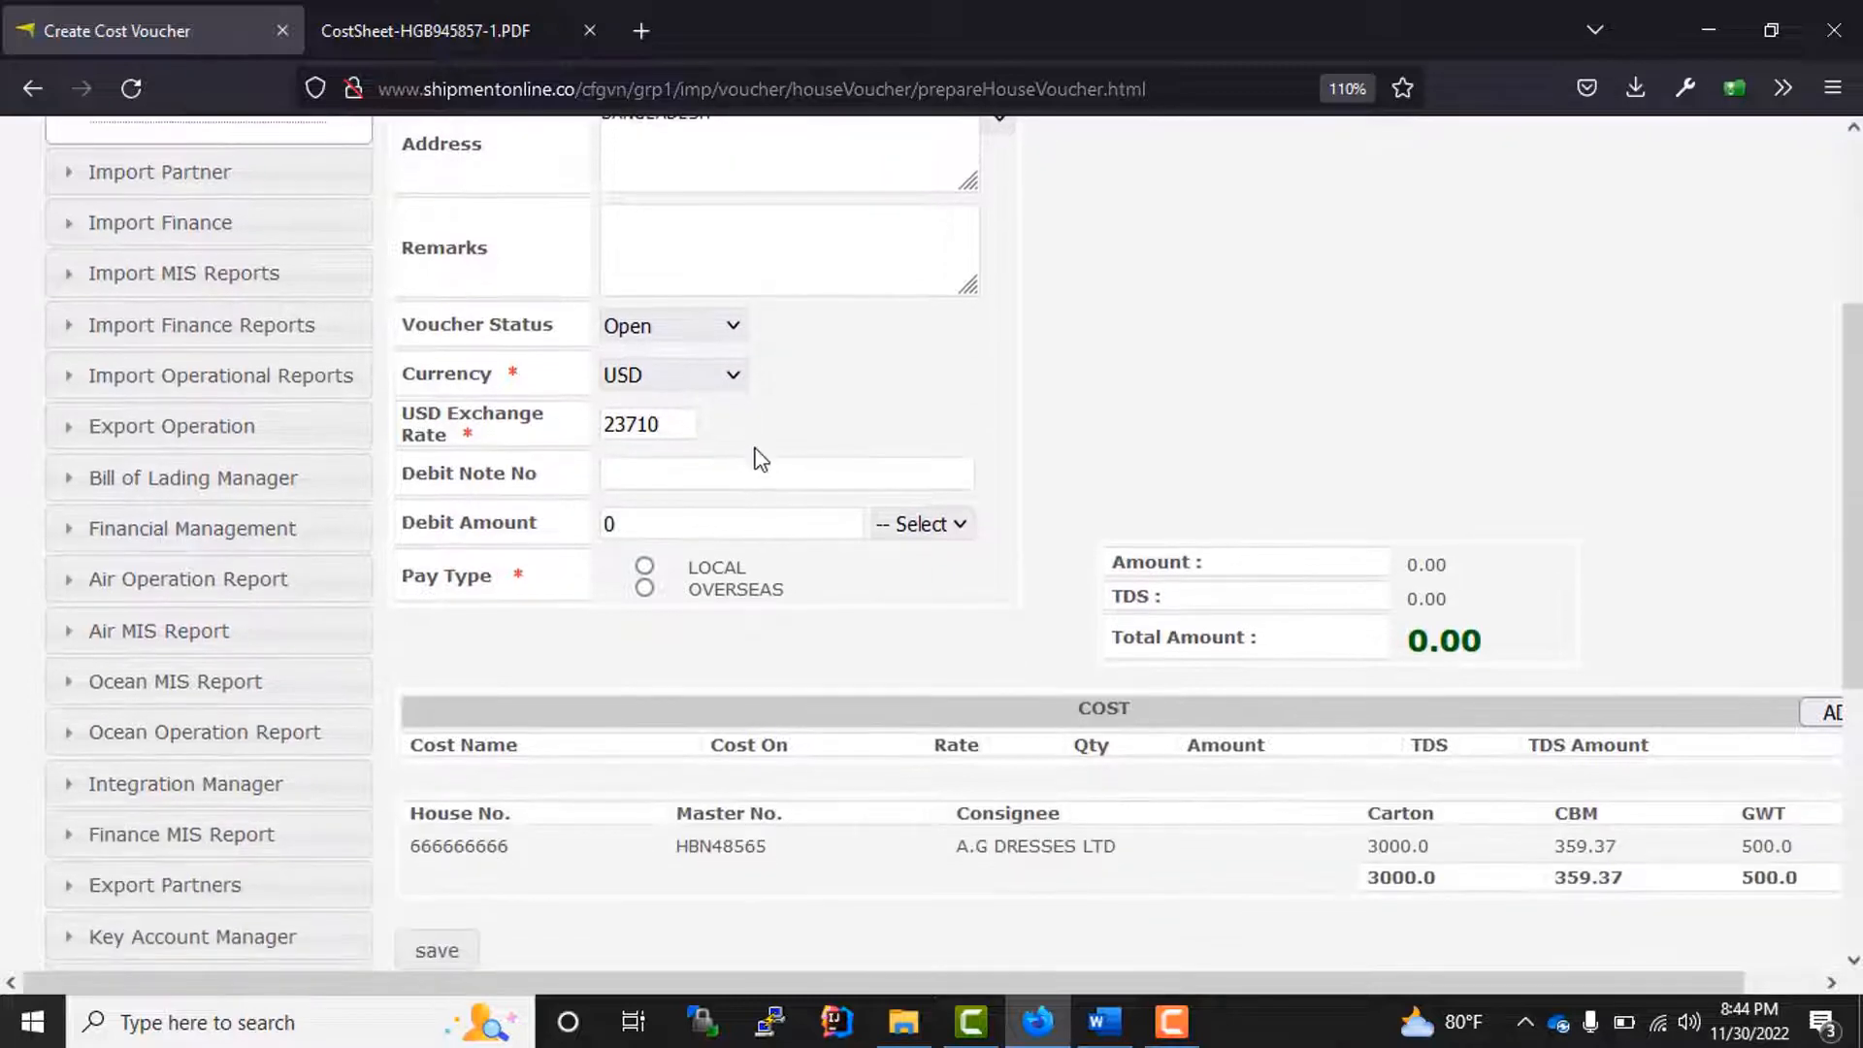
pyautogui.click(1822, 711)
pyautogui.click(569, 793)
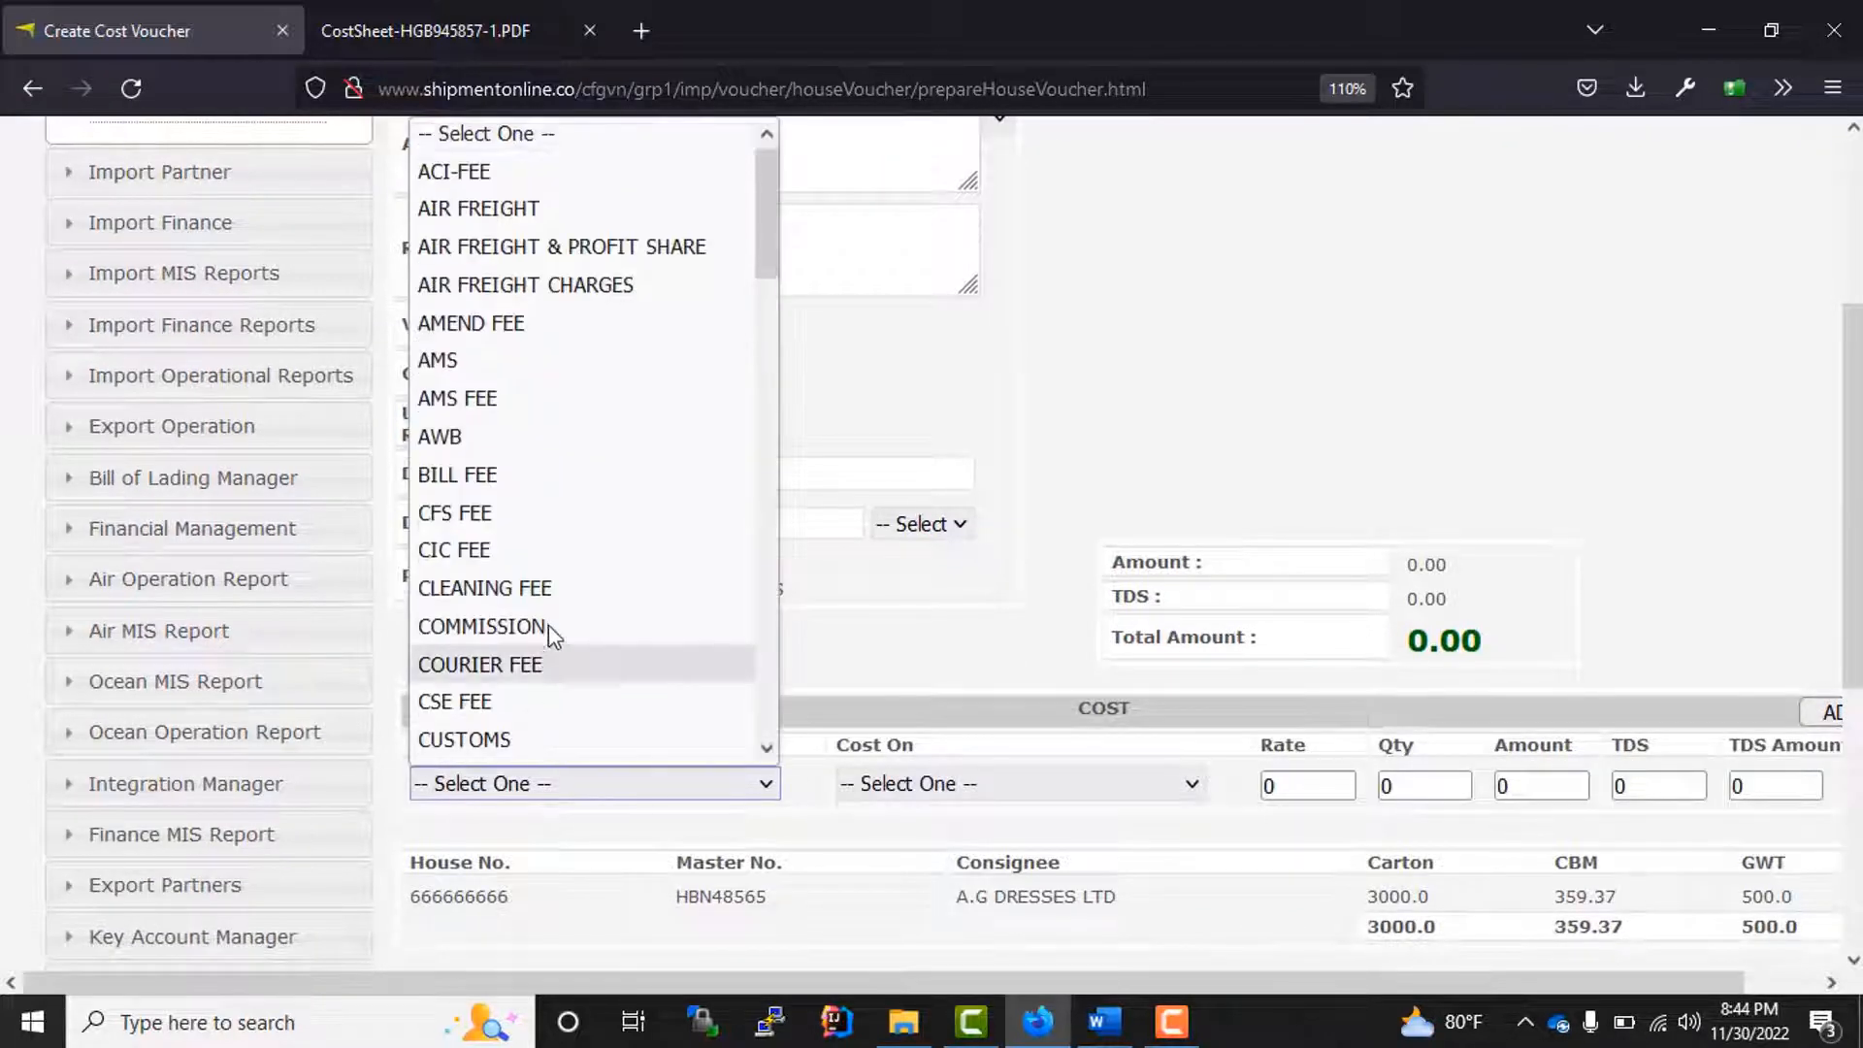
pyautogui.press('o')
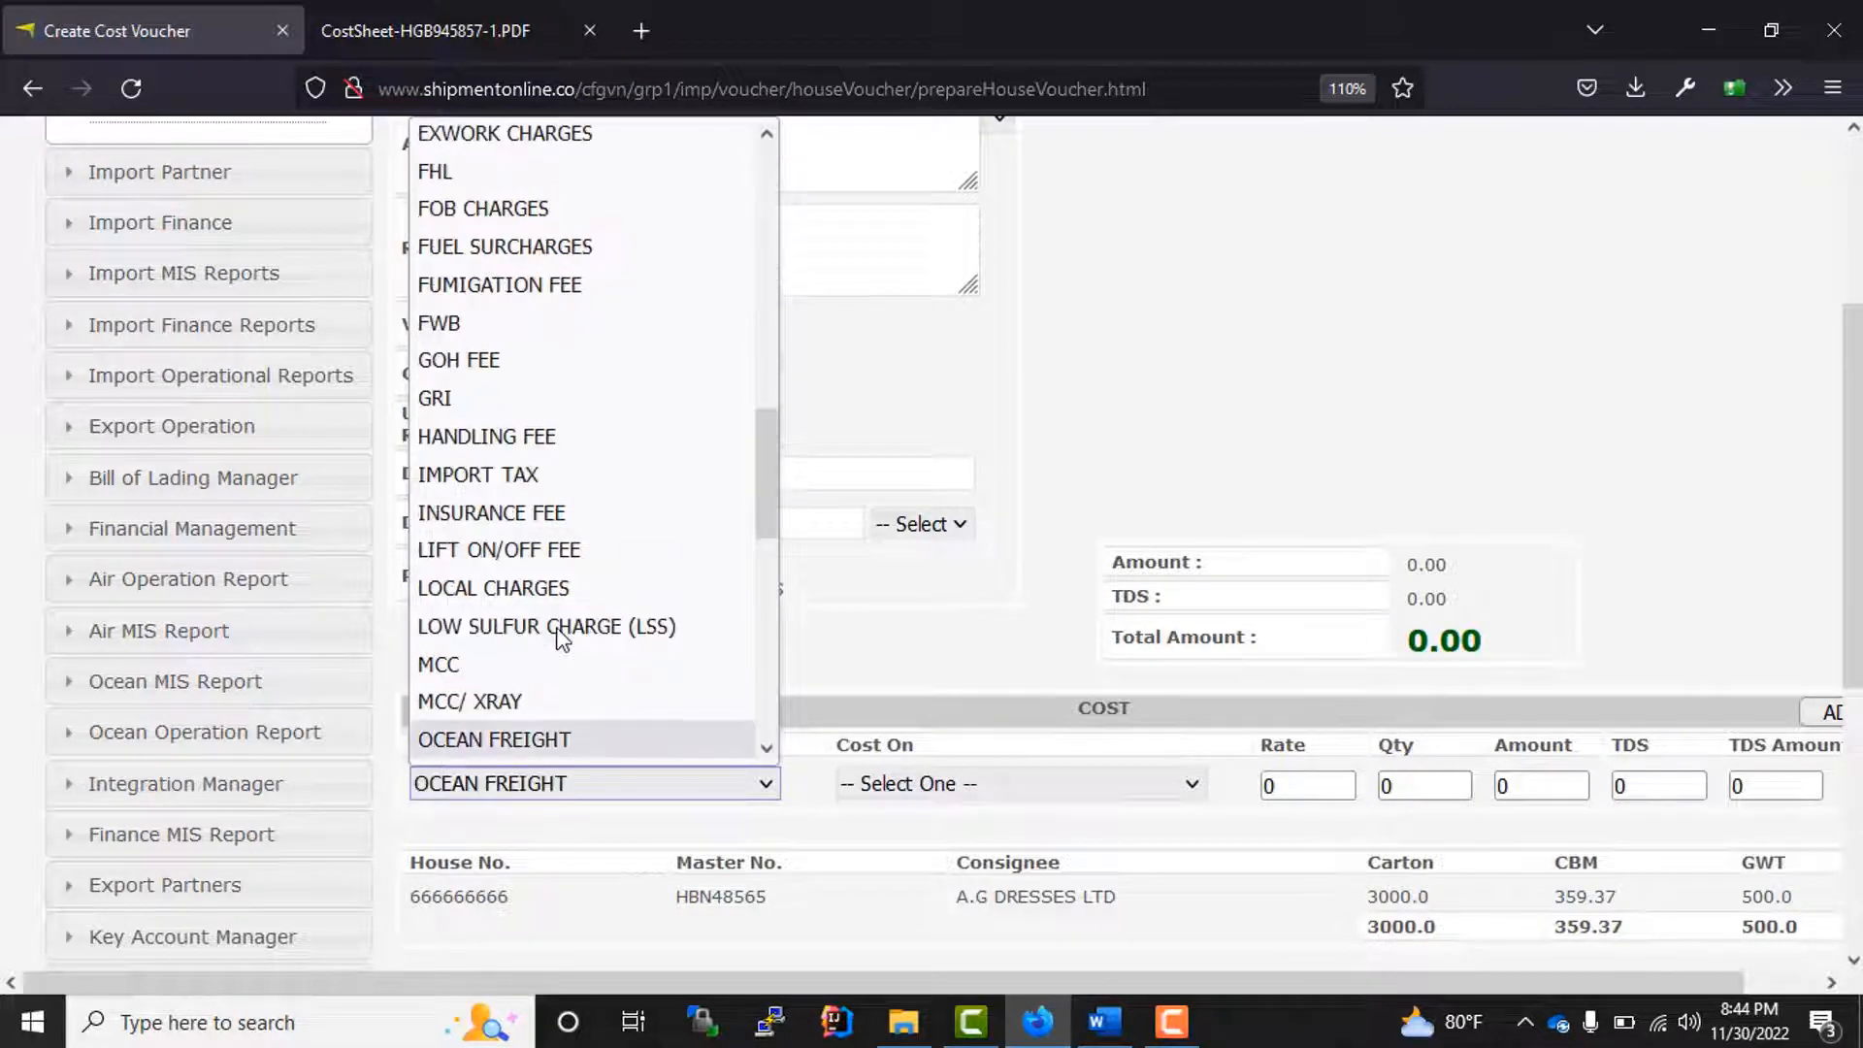
pyautogui.press('Return')
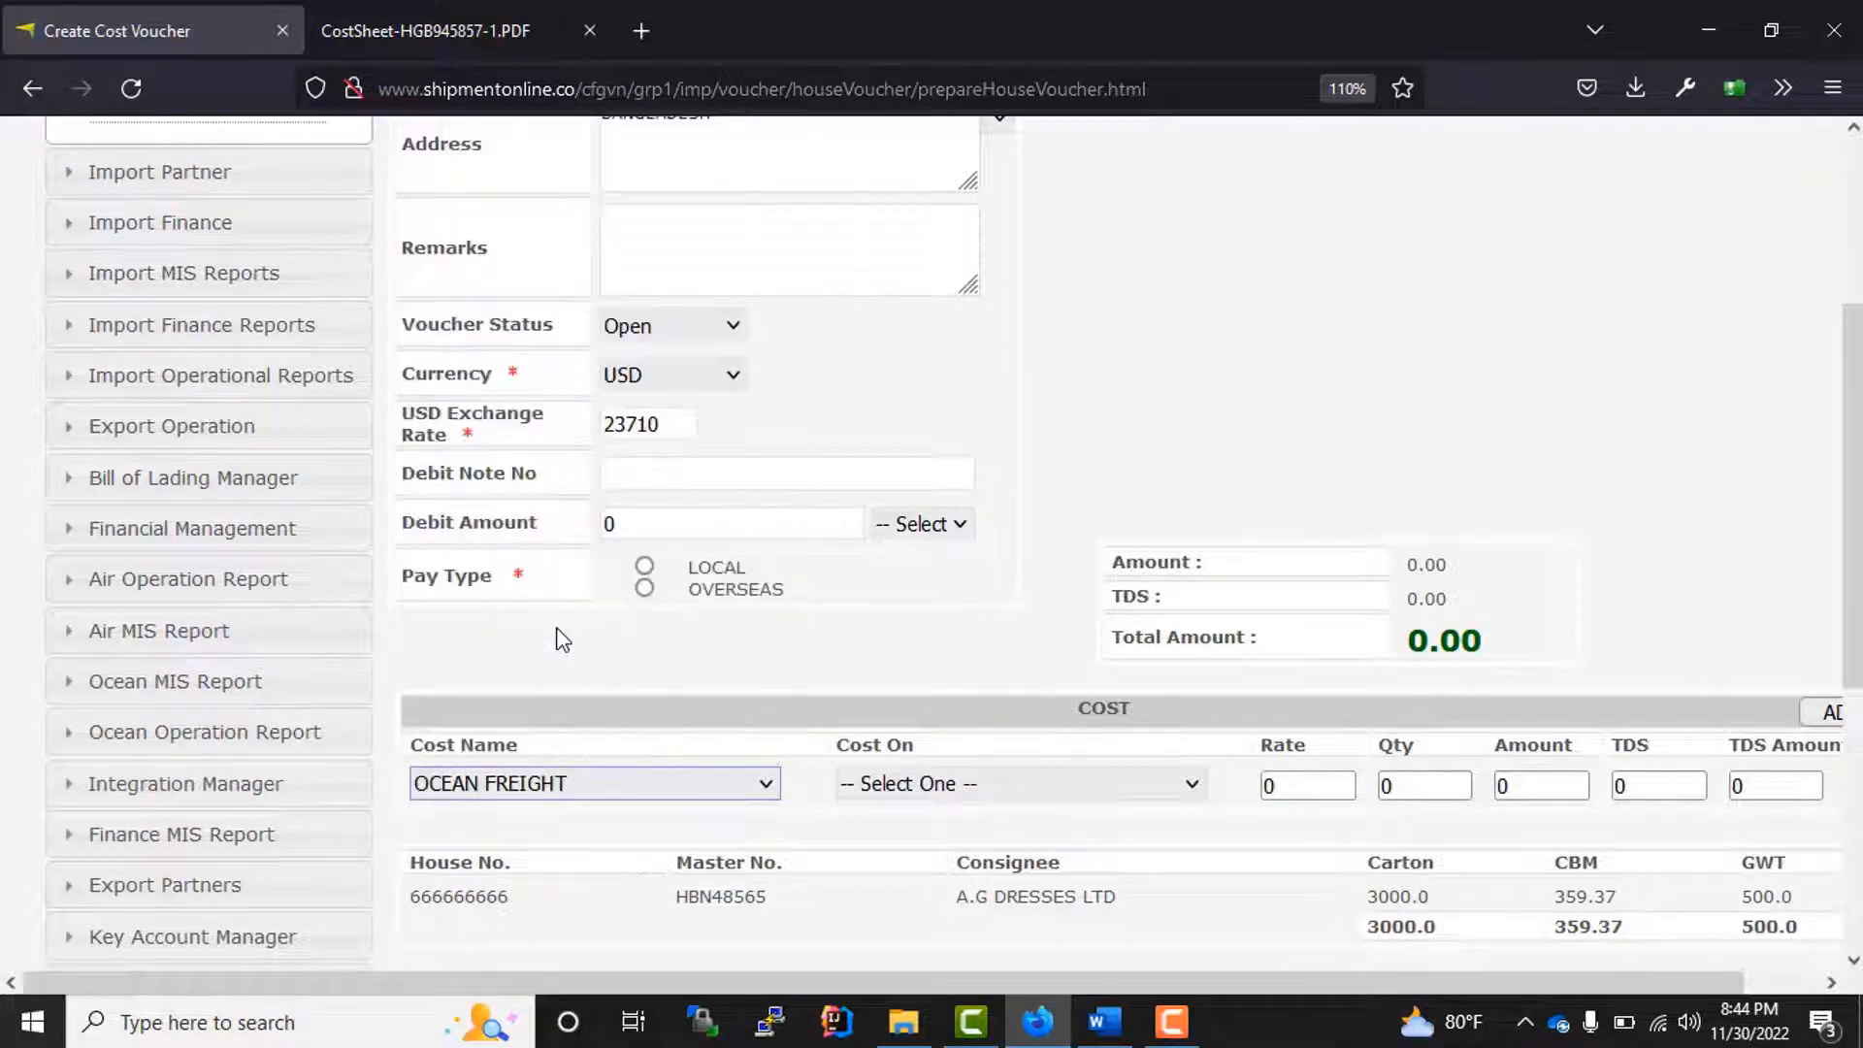
# Step: Base the OCEAN FREIGHT cost on 40HQ, with a rate of 20 and a quantity of 1
pyautogui.click(1104, 791)
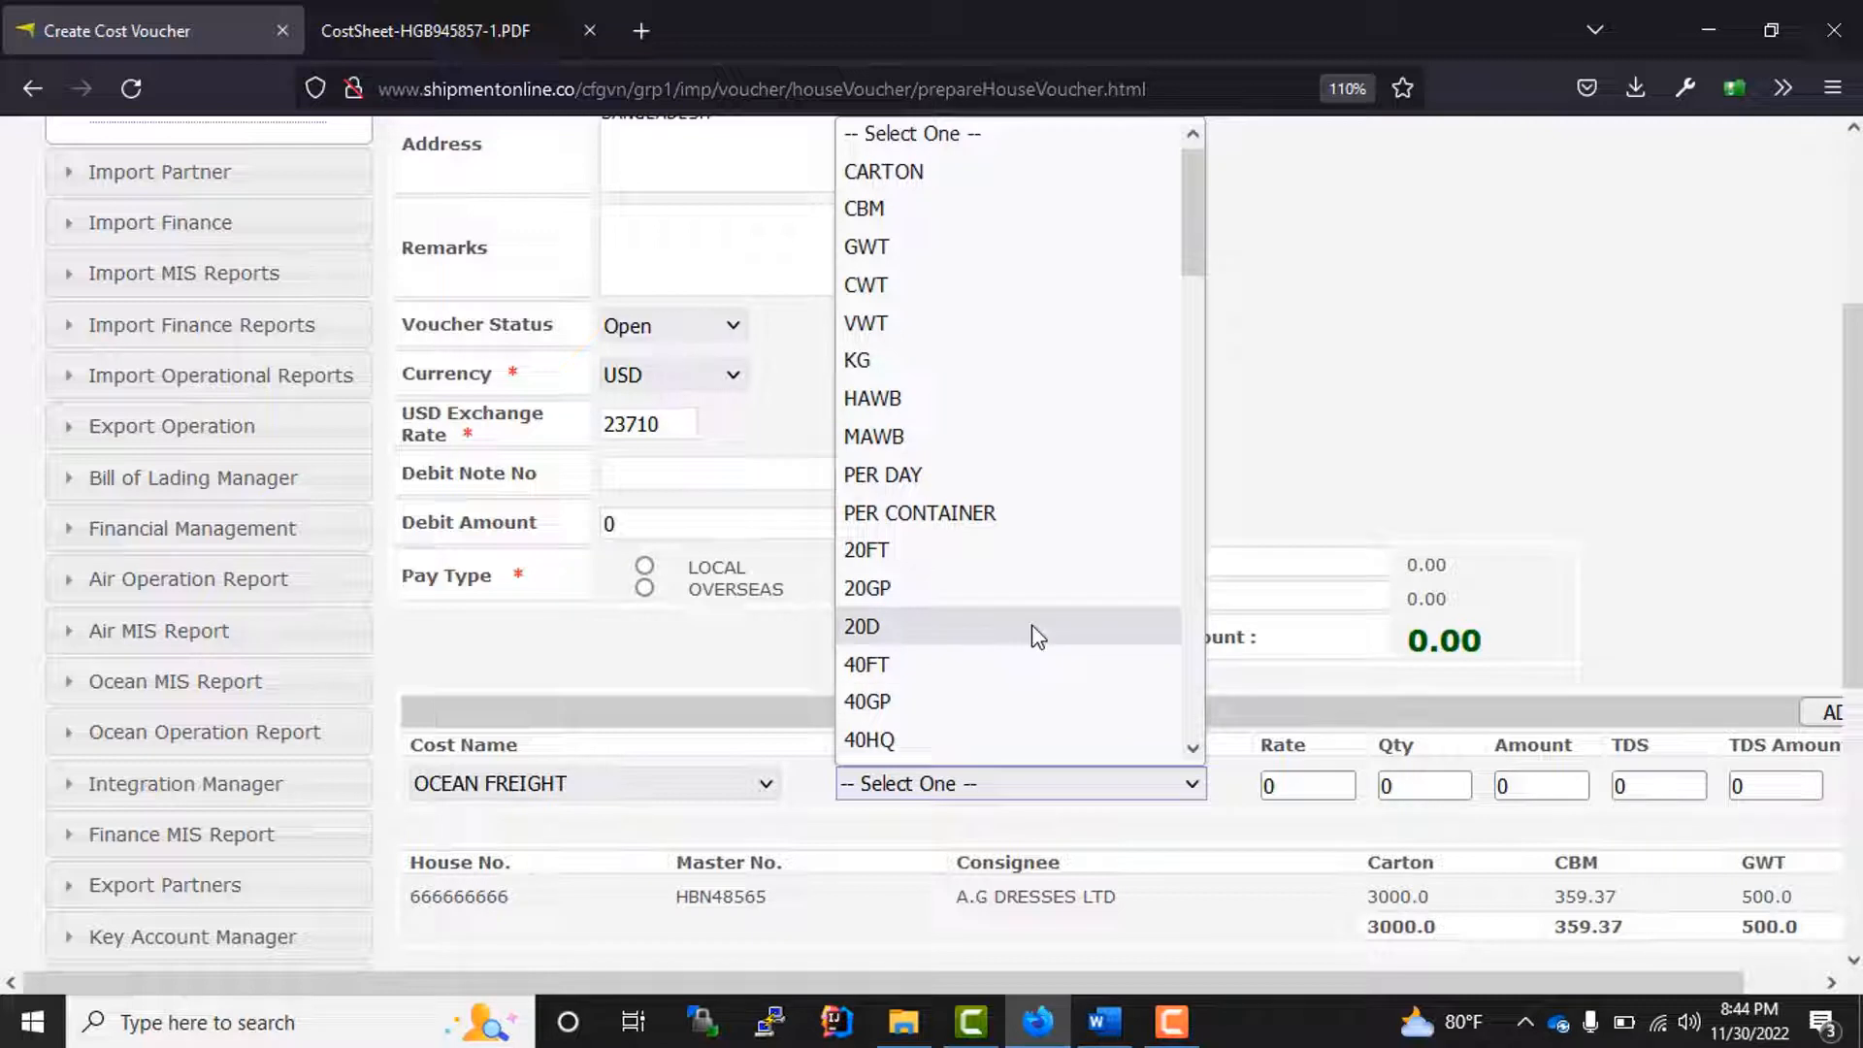
pyautogui.press('Down')
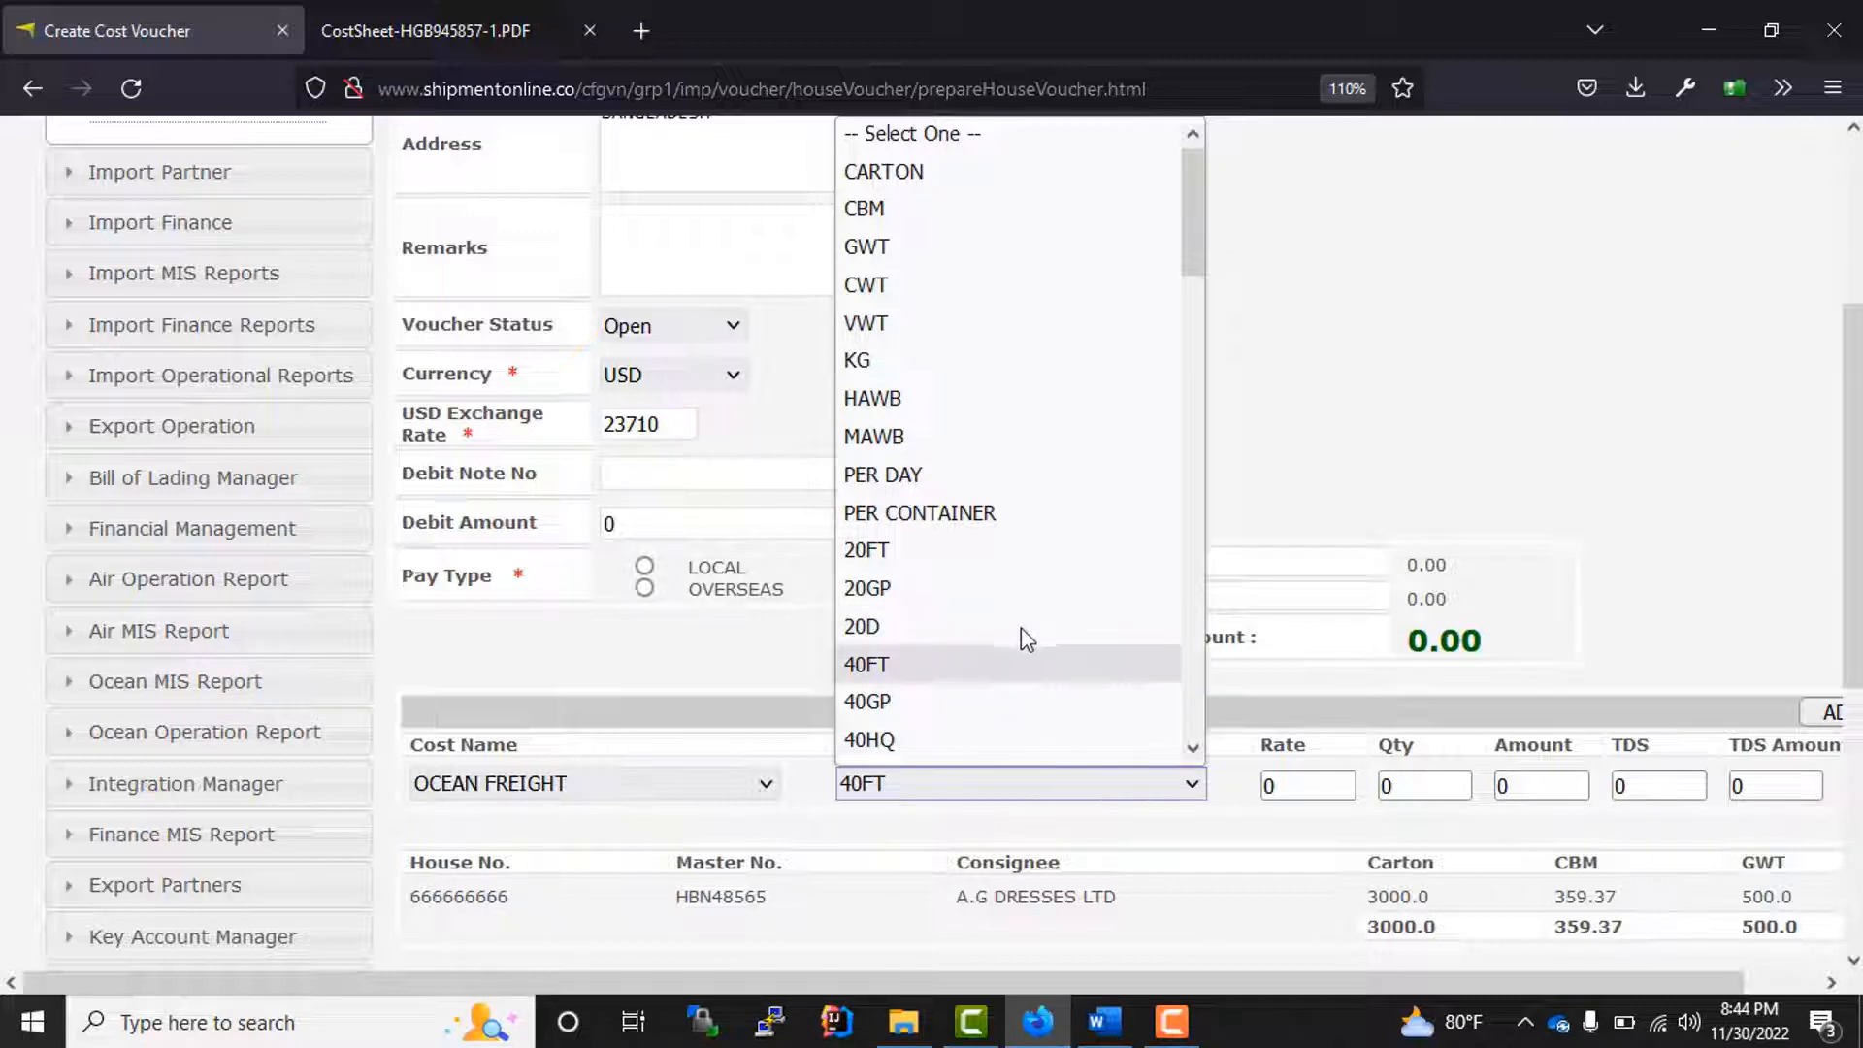
pyautogui.click(873, 738)
pyautogui.press('Tab')
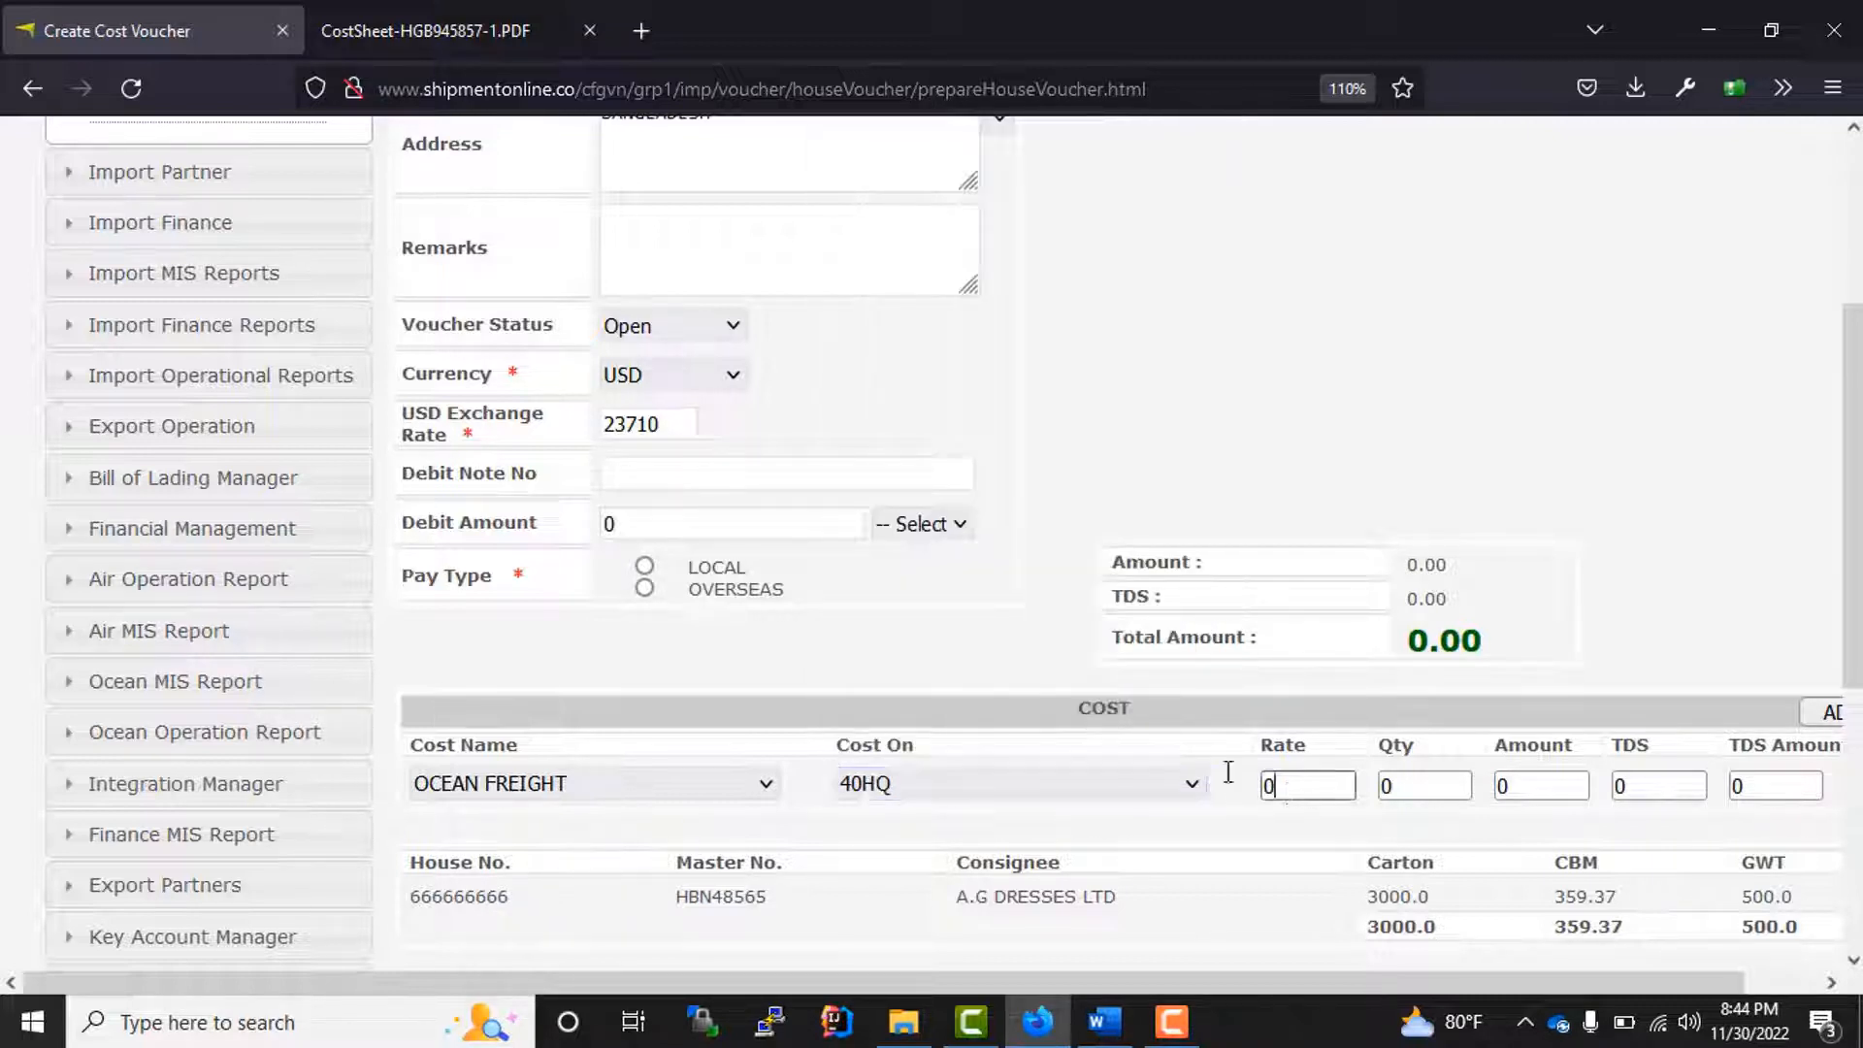
pyautogui.write('20')
pyautogui.click(1406, 784)
pyautogui.write('1')
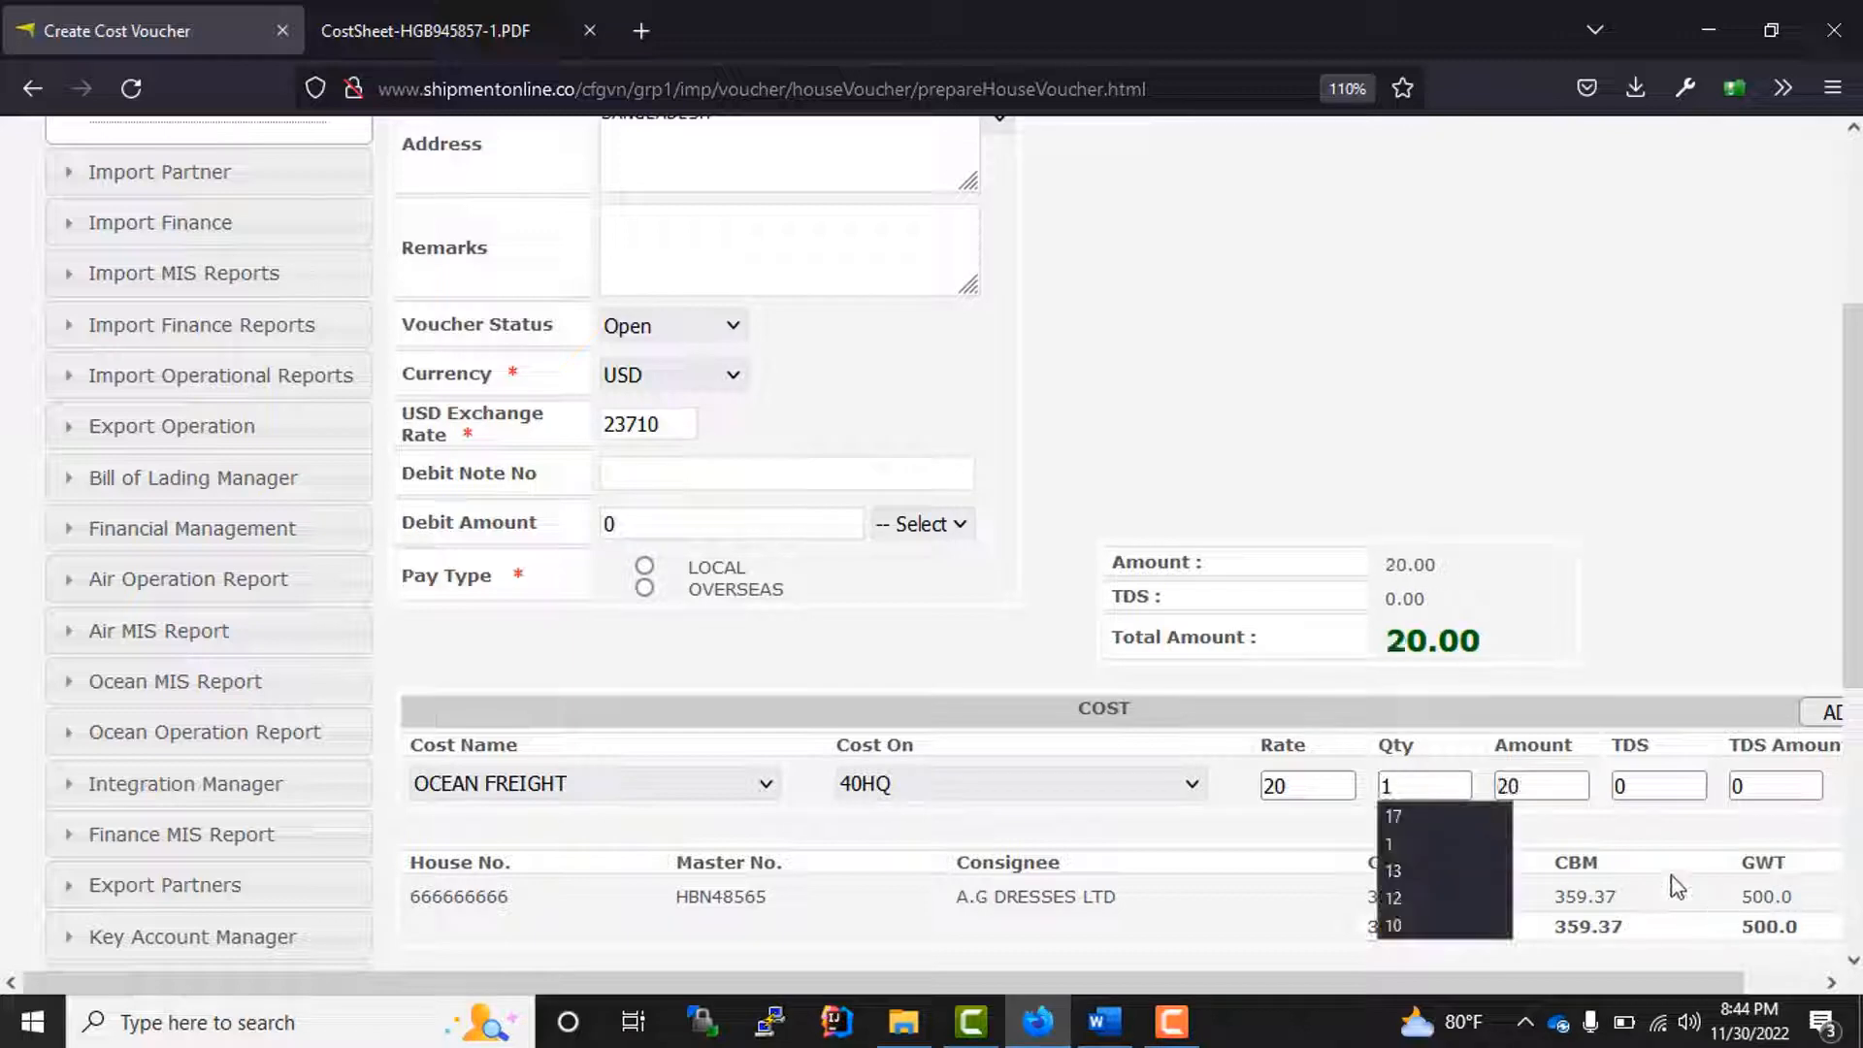
# Step: Add a second, blank cost line to the voucher and remove it again
pyautogui.scroll(-3, 1339, 767)
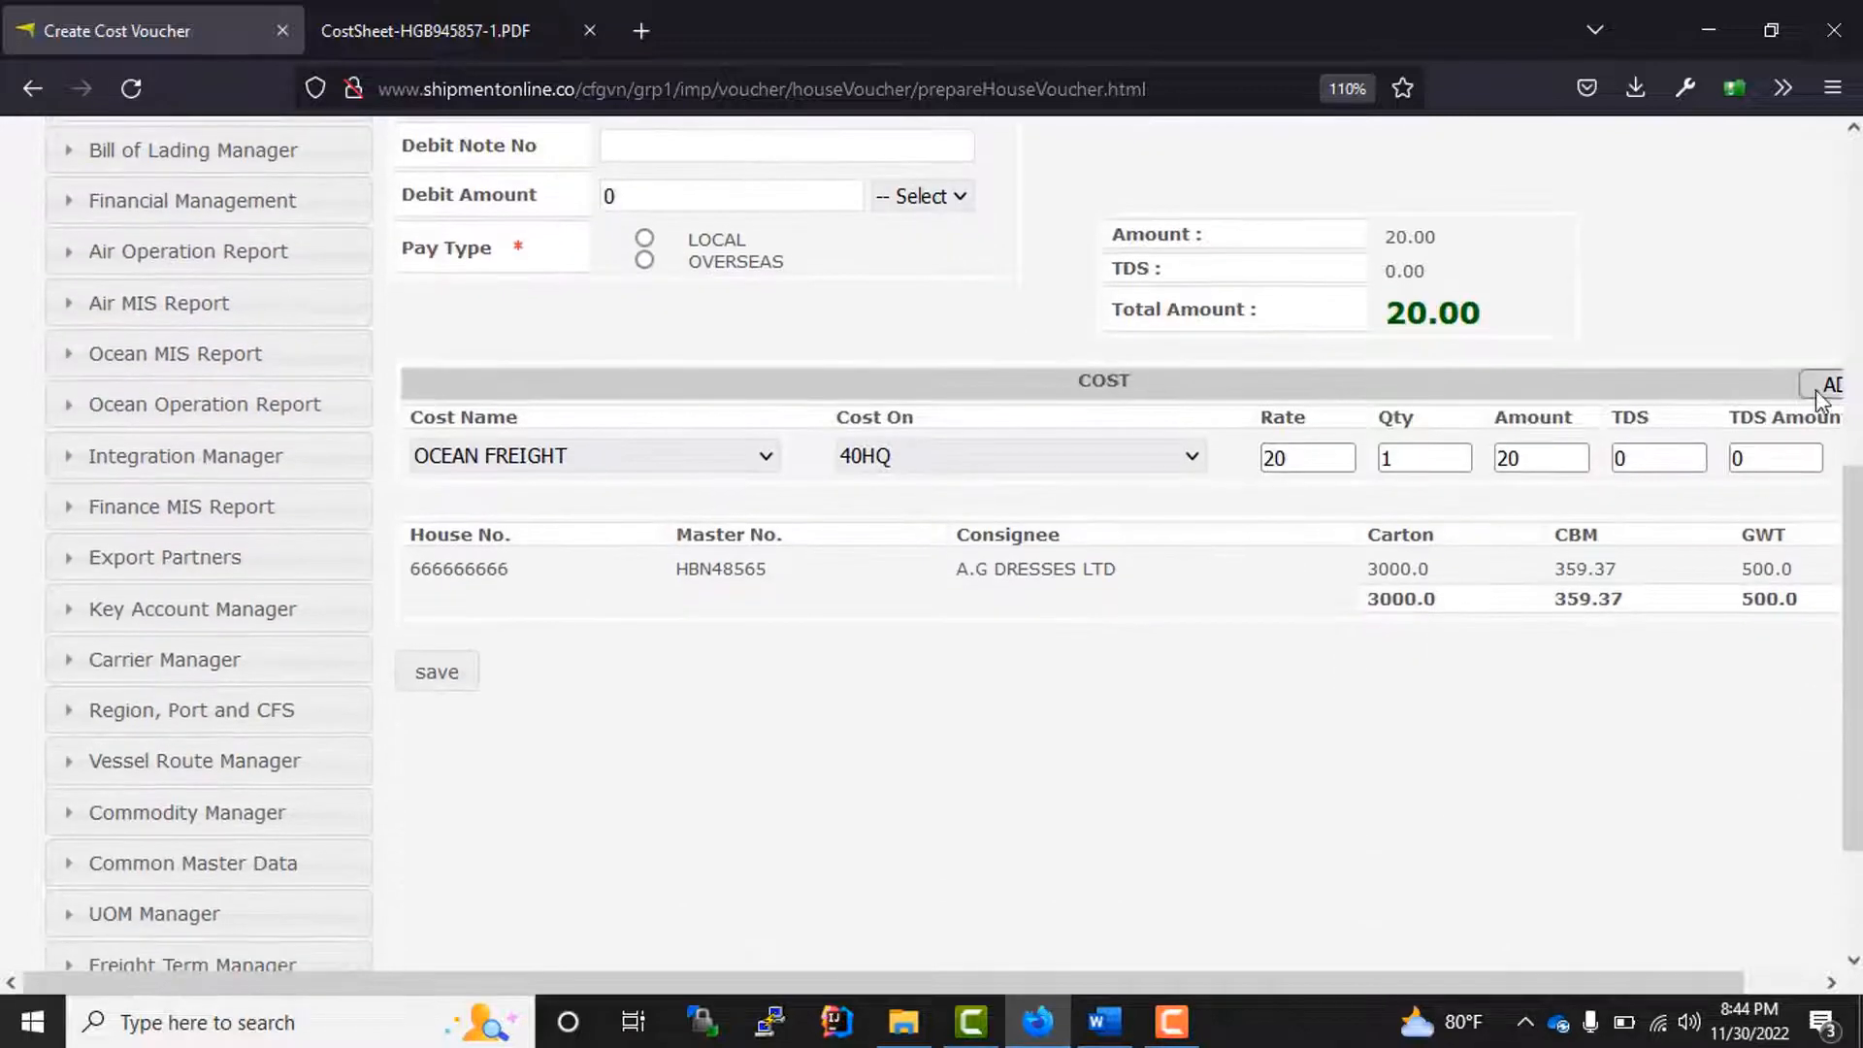
pyautogui.click(1822, 388)
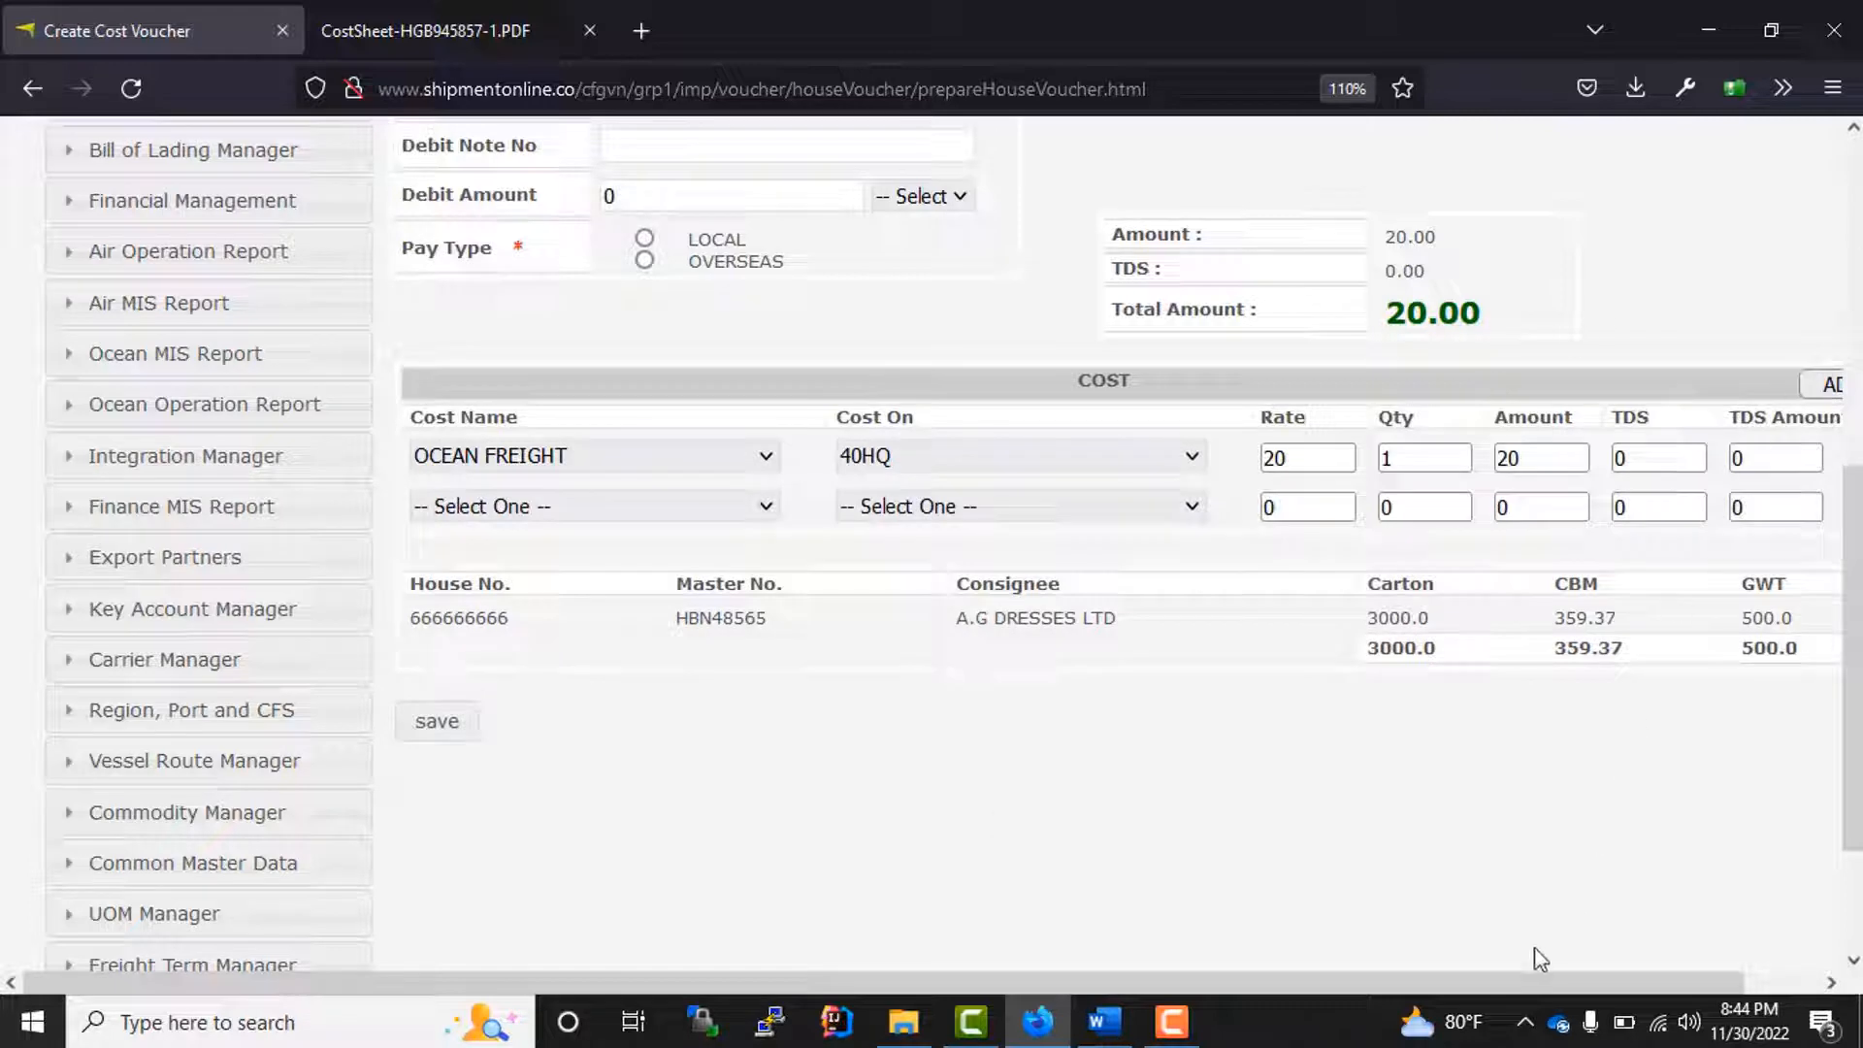
pyautogui.moveTo(1547, 981); pyautogui.dragTo(1620, 982)
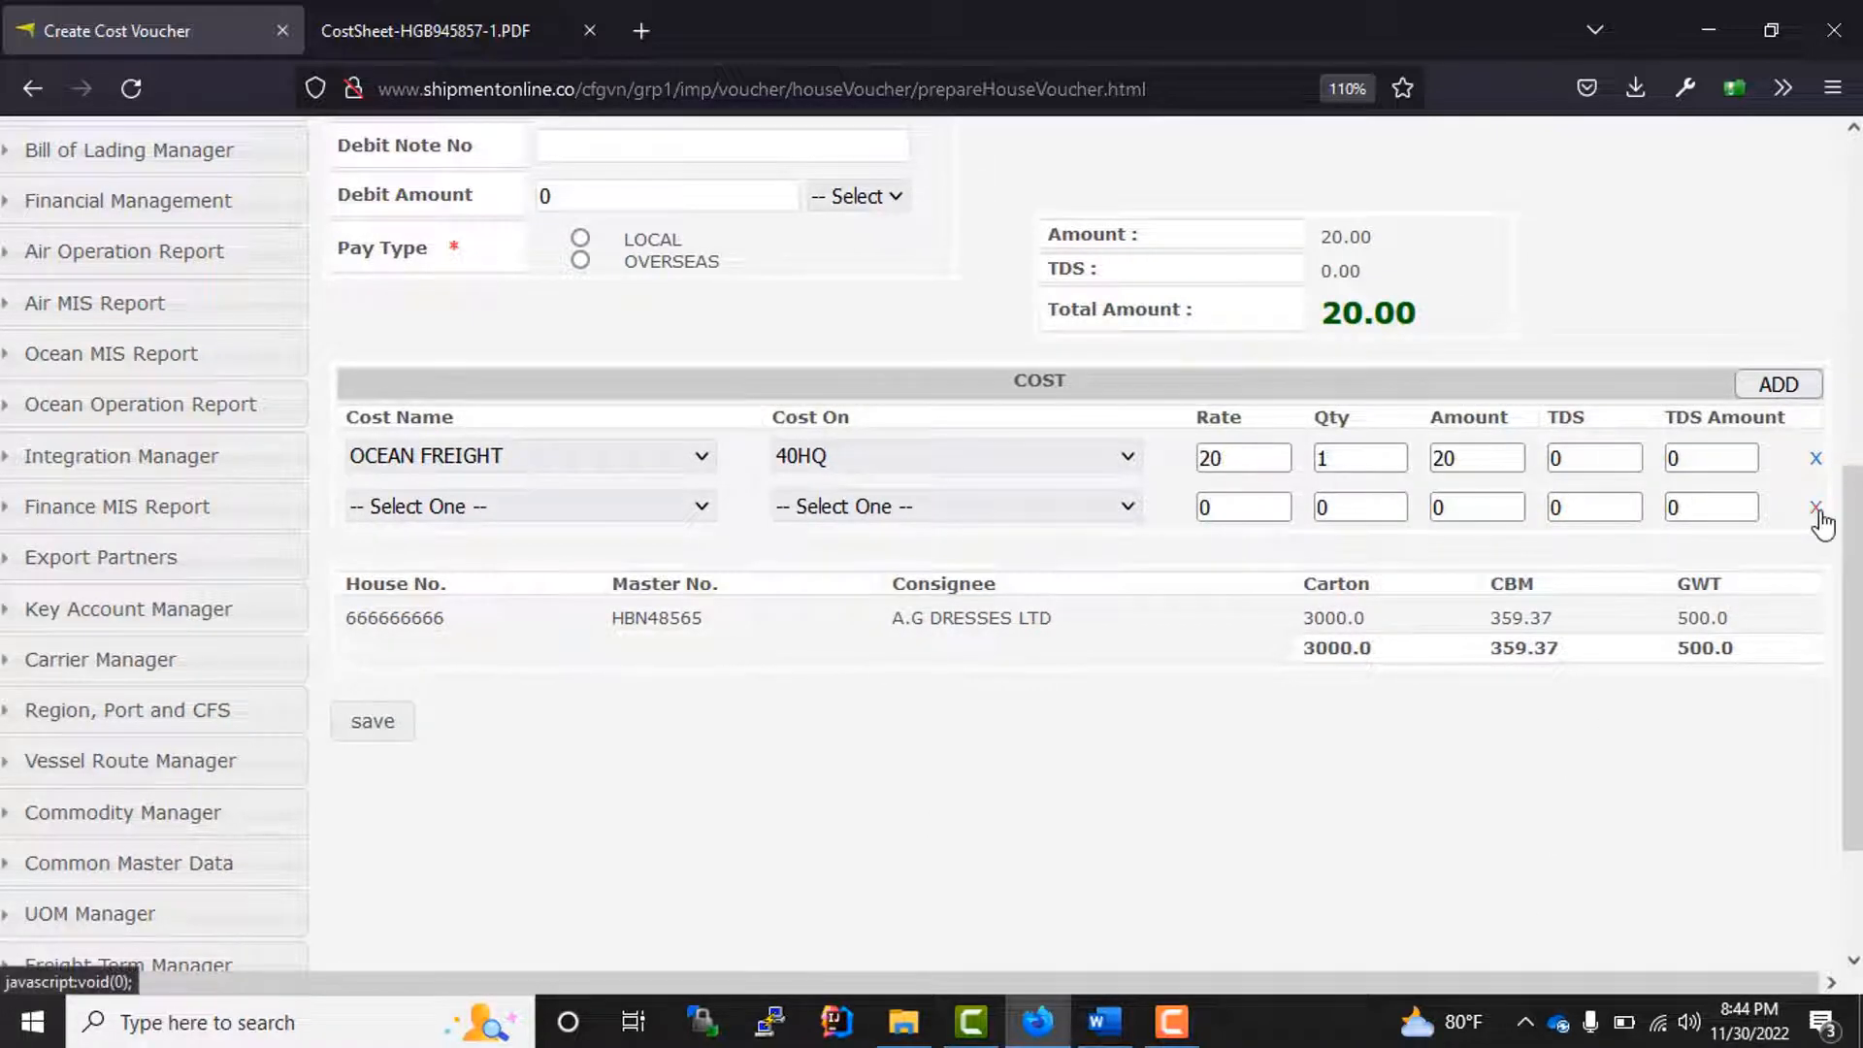
pyautogui.click(1814, 509)
# Step: Try to save the cost voucher in USD without a pay type
pyautogui.scroll(6, 779, 660)
pyautogui.scroll(-6, 779, 660)
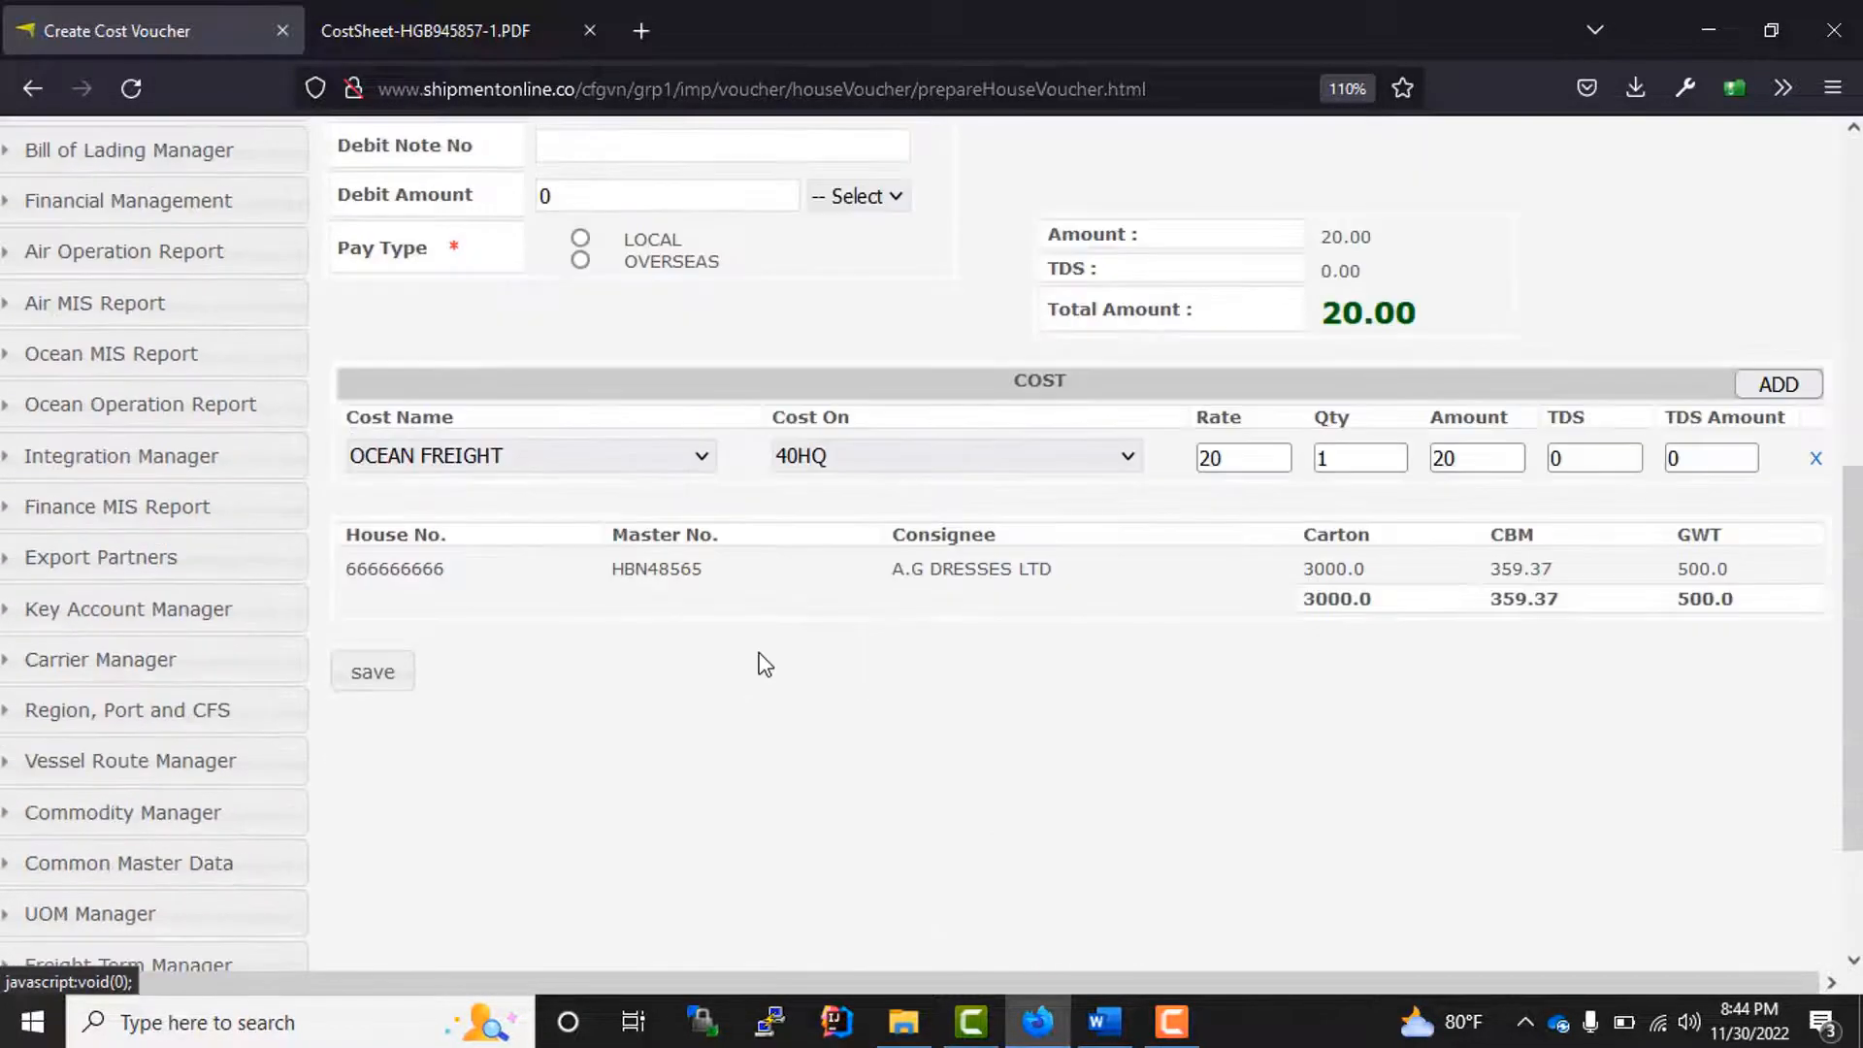
pyautogui.click(383, 685)
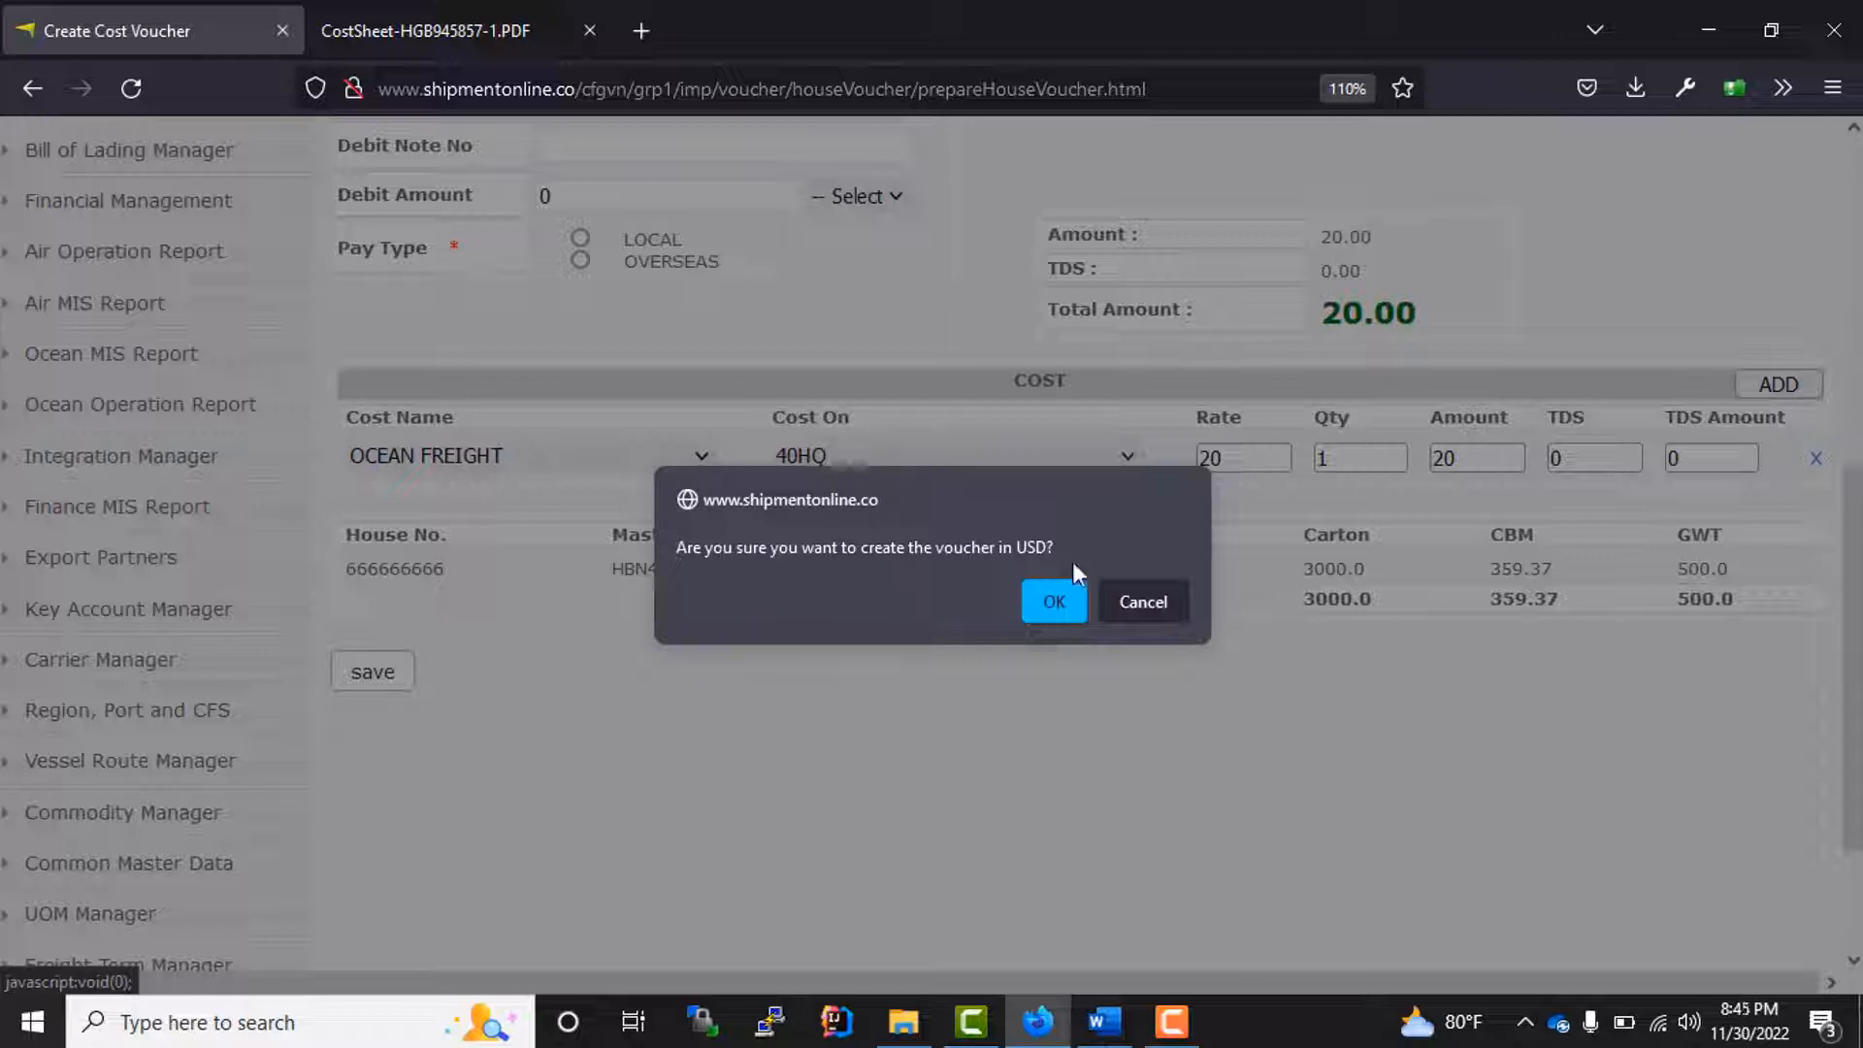
pyautogui.click(1054, 603)
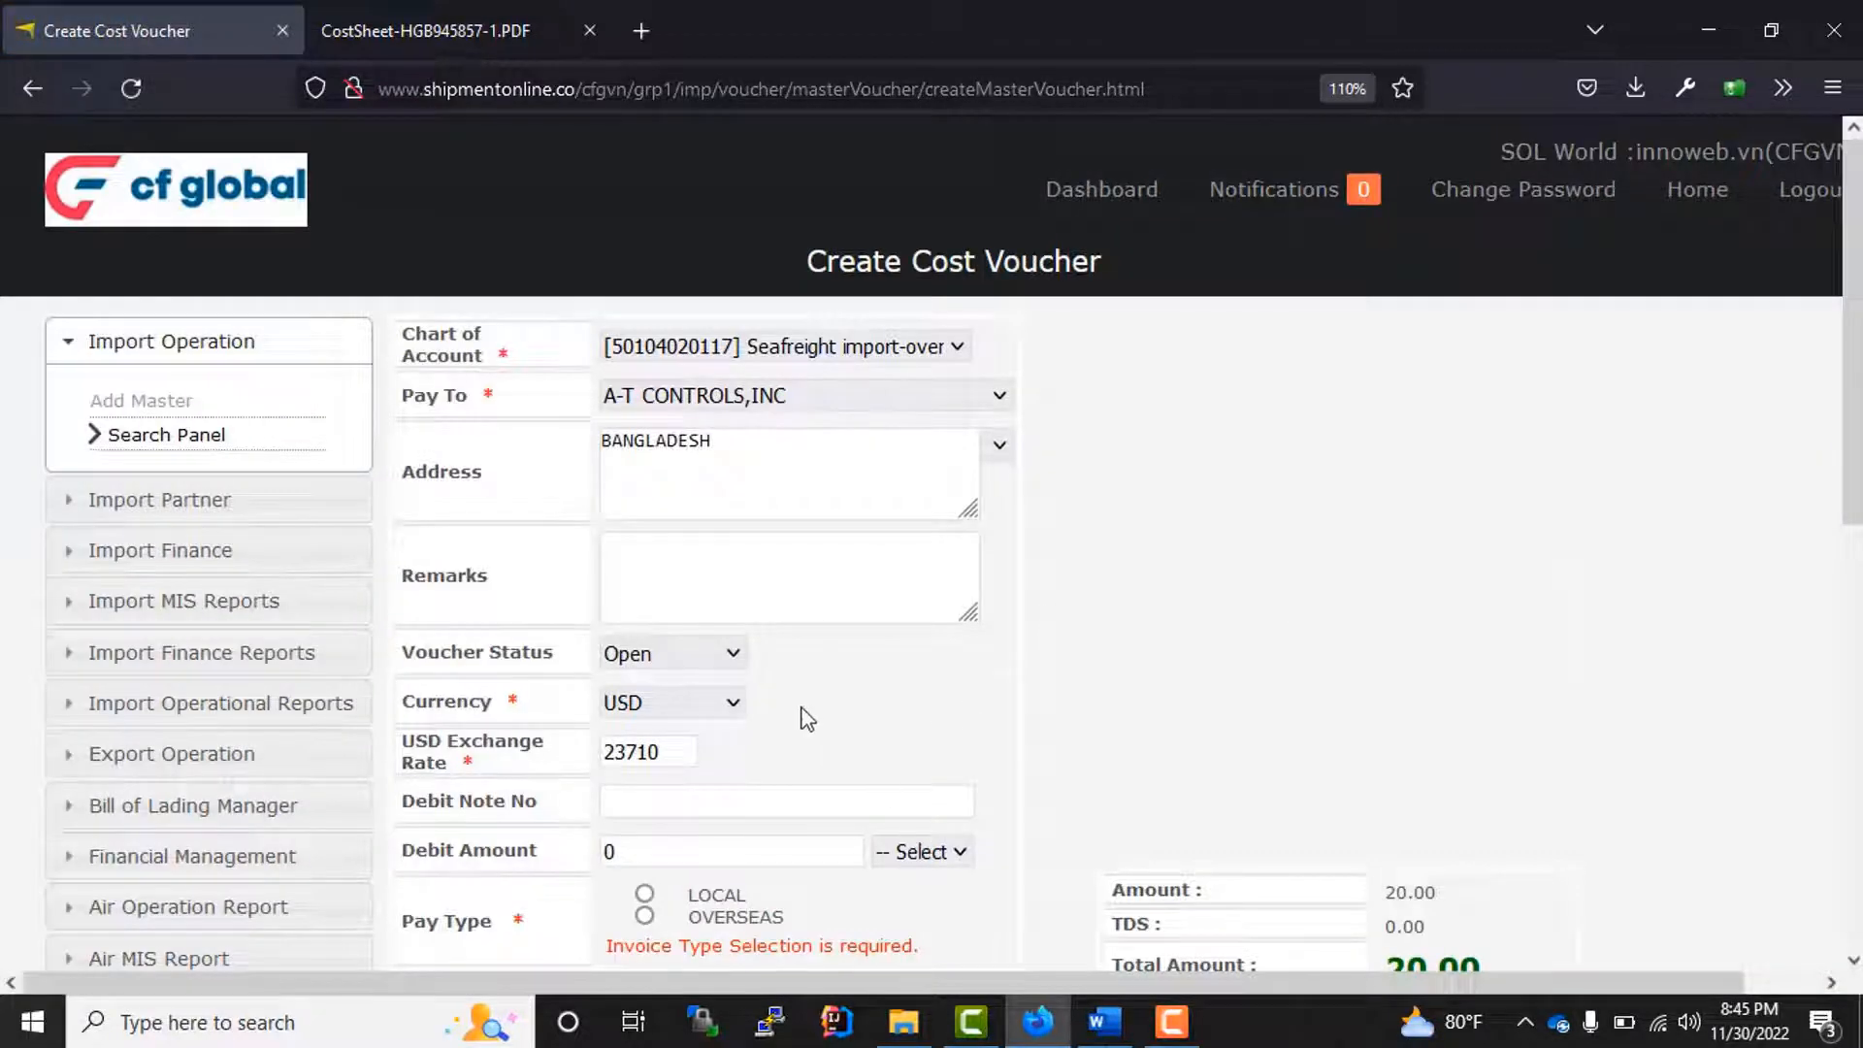
# Step: Set the voucher's pay type to LOCAL and save the cost voucher in USD
pyautogui.scroll(-3, 786, 679)
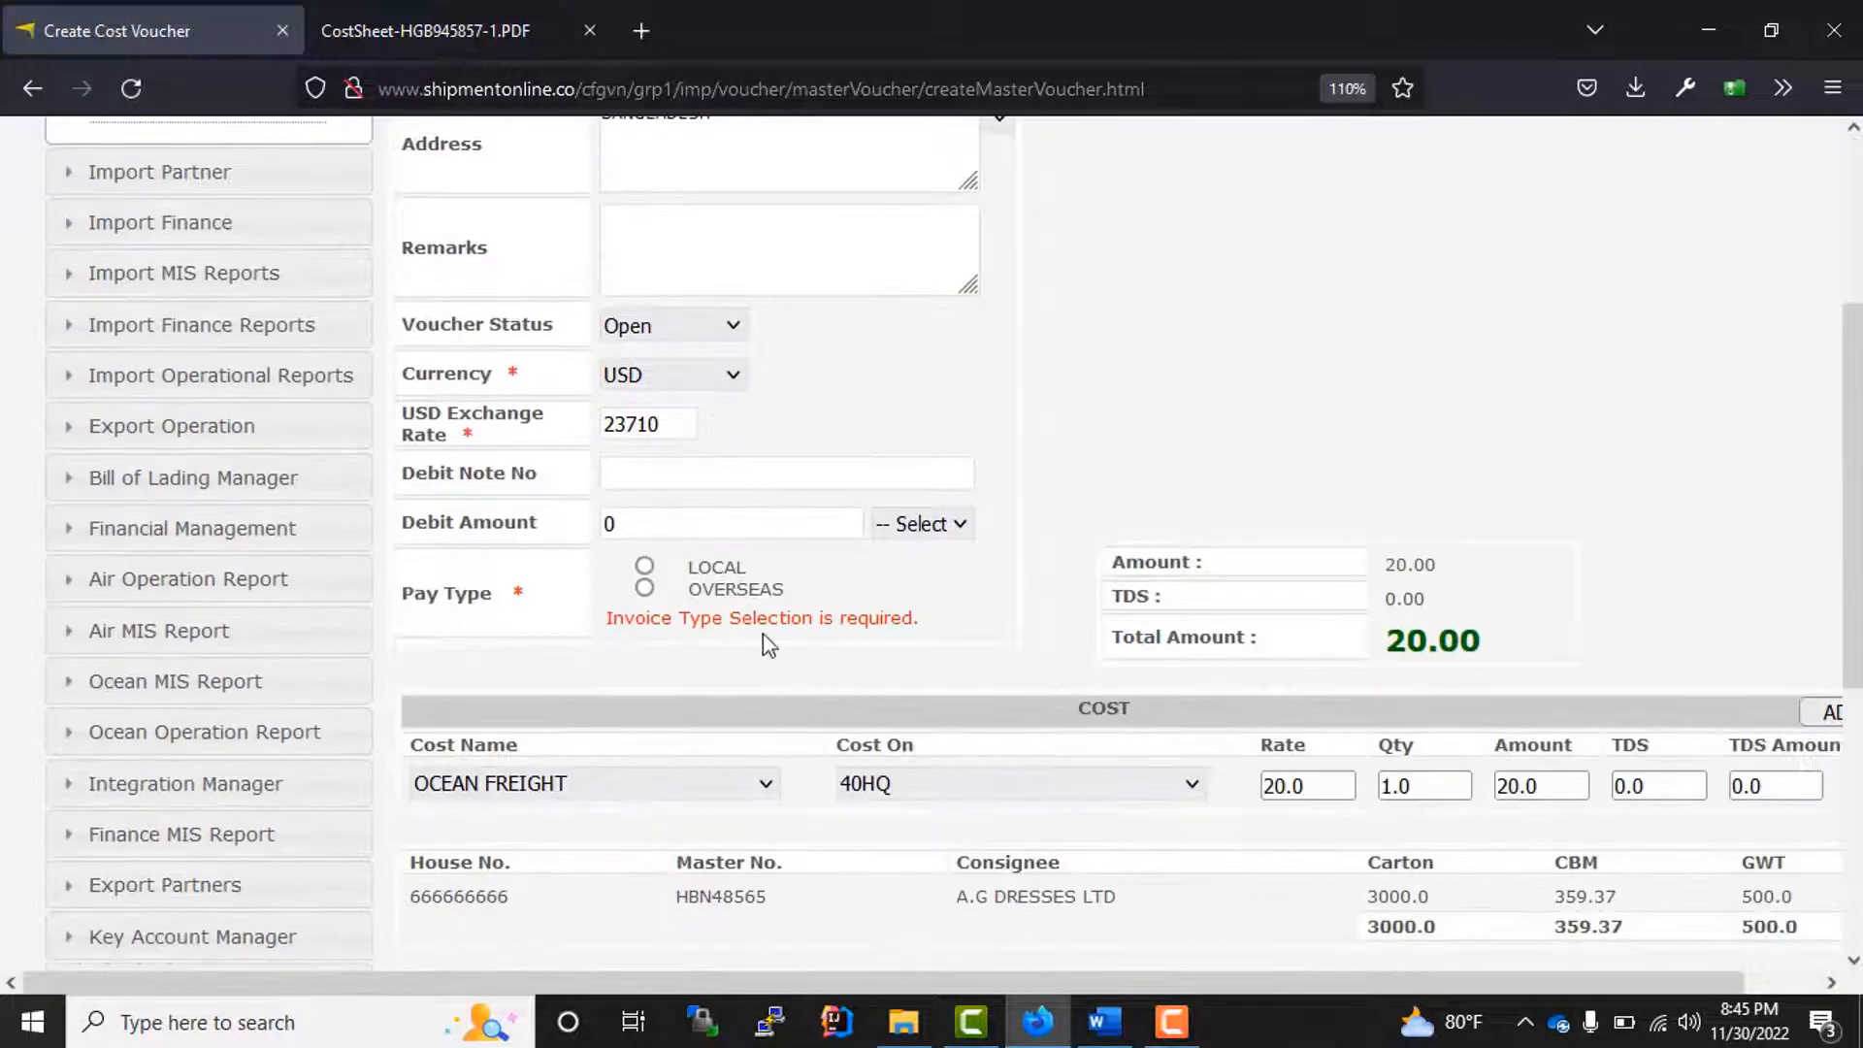
pyautogui.click(646, 568)
pyautogui.scroll(3, 762, 751)
pyautogui.scroll(-3, 757, 744)
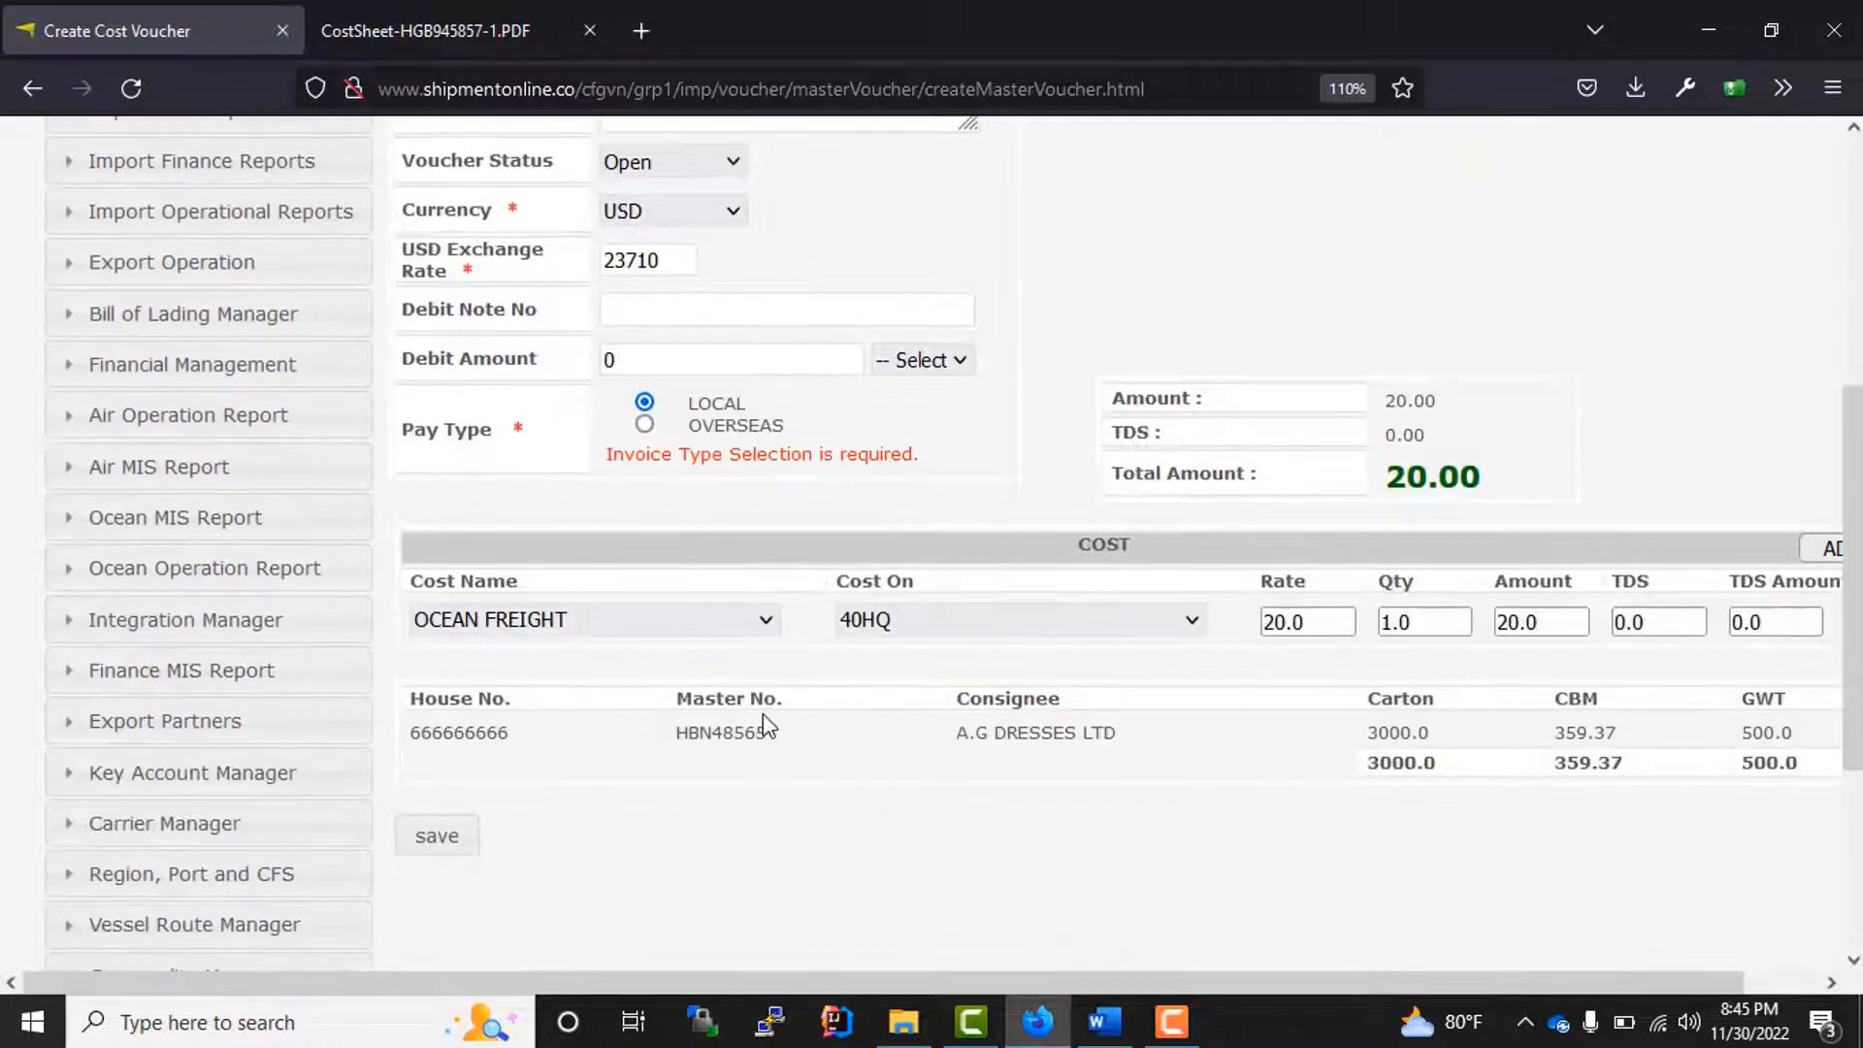
pyautogui.click(437, 839)
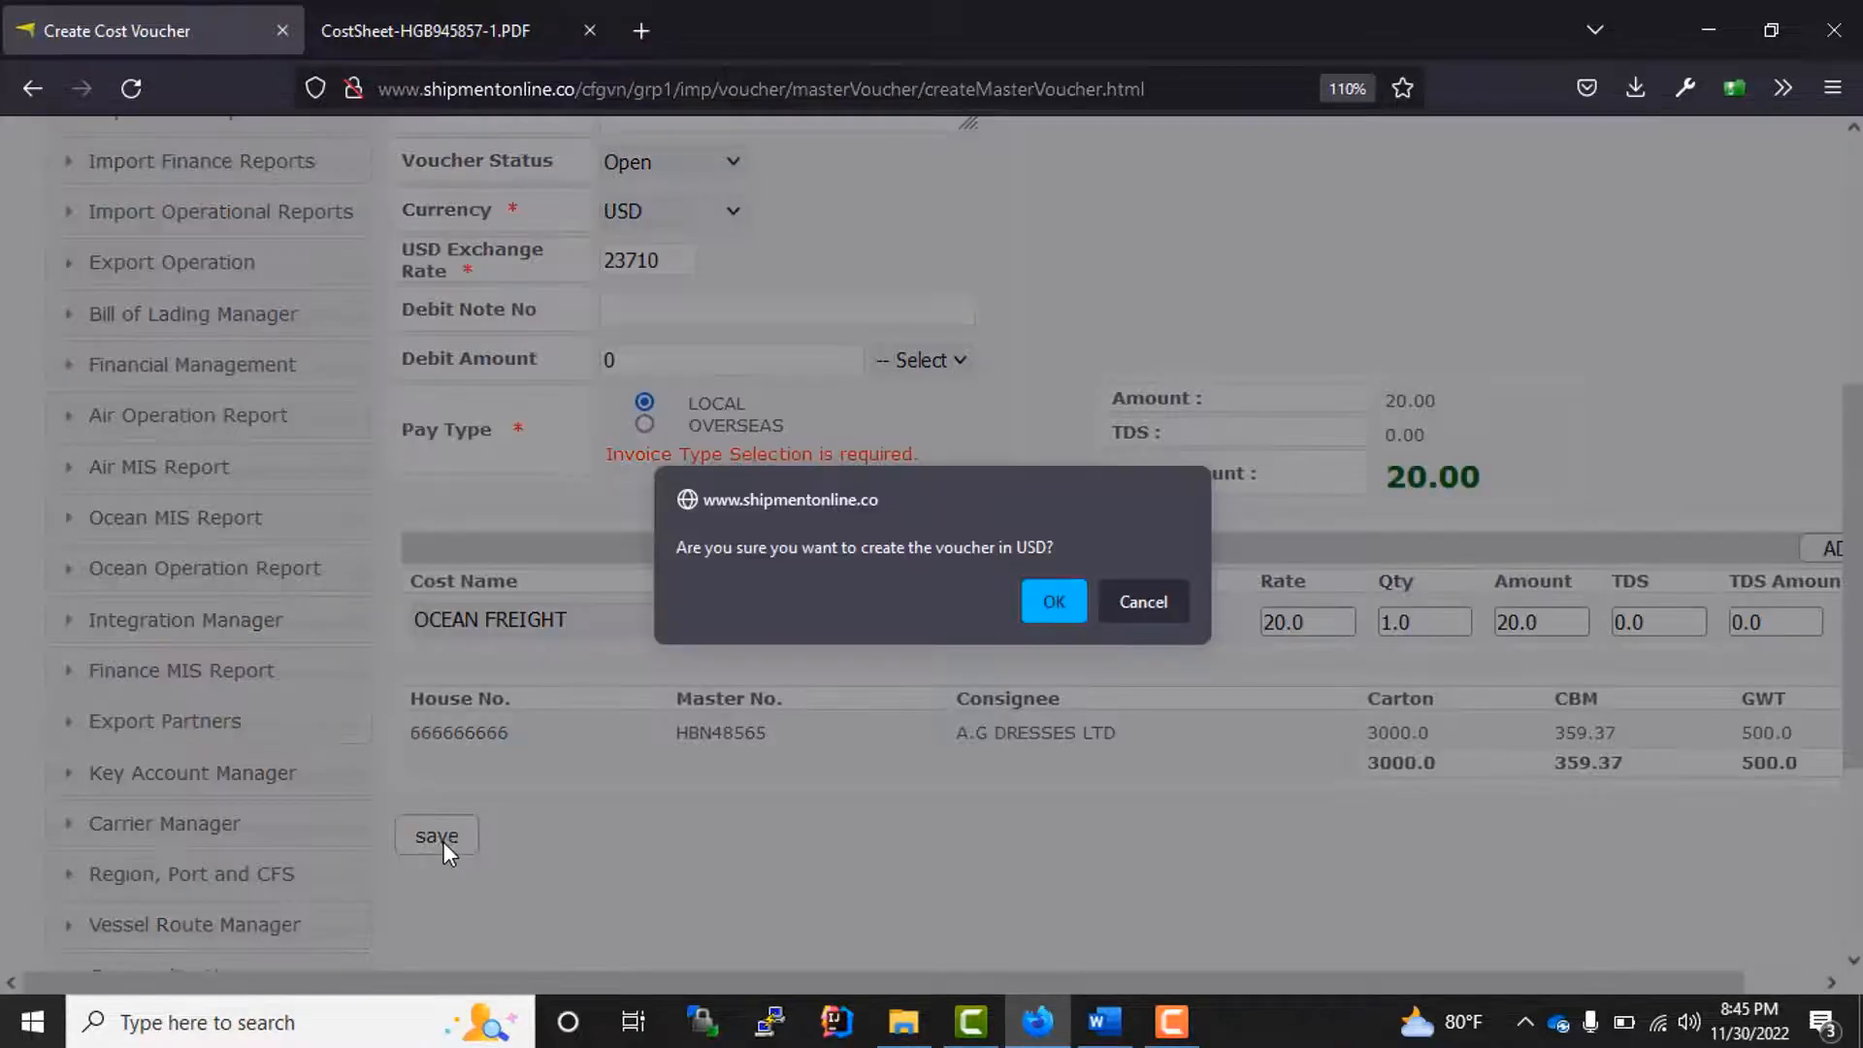
pyautogui.click(1057, 608)
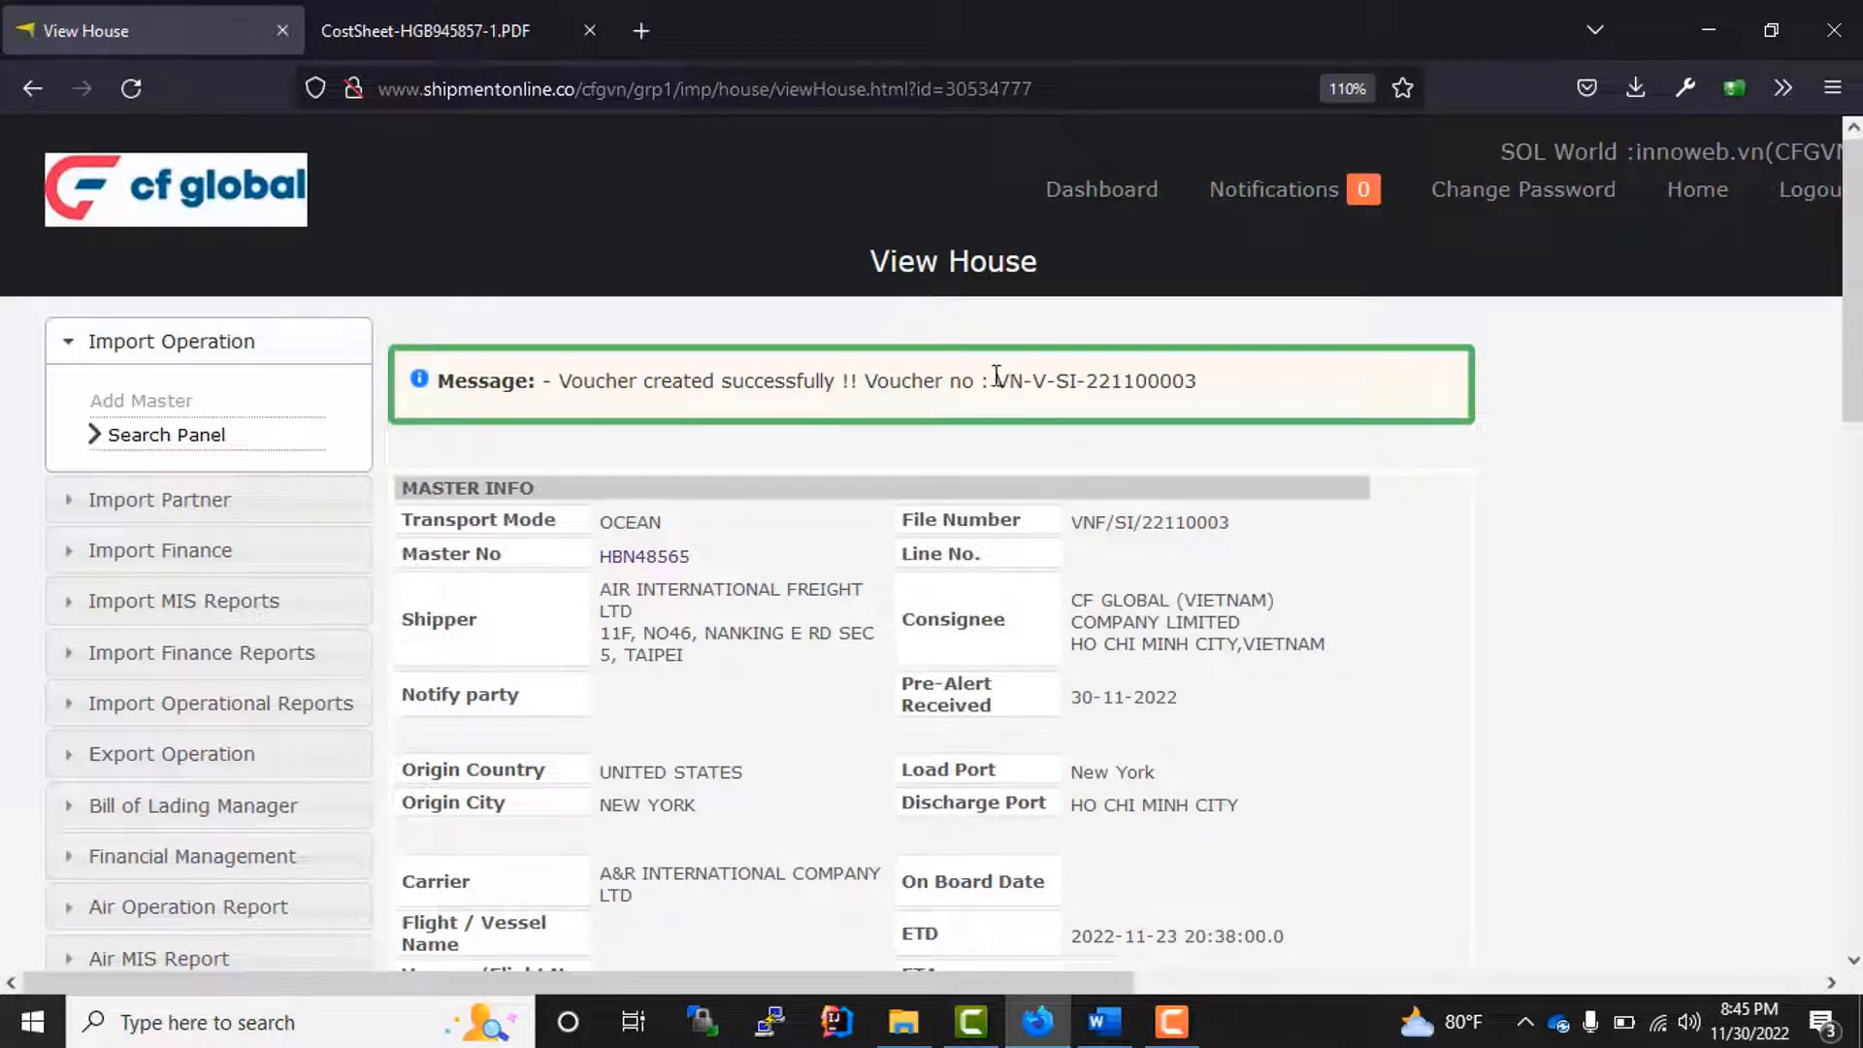
# Step: Review the new voucher's number and compare the house invoice and cost voucher entries in the invoice and cost summaries
pyautogui.moveTo(996, 374); pyautogui.dragTo(1251, 419)
pyautogui.scroll(-6, 902, 699)
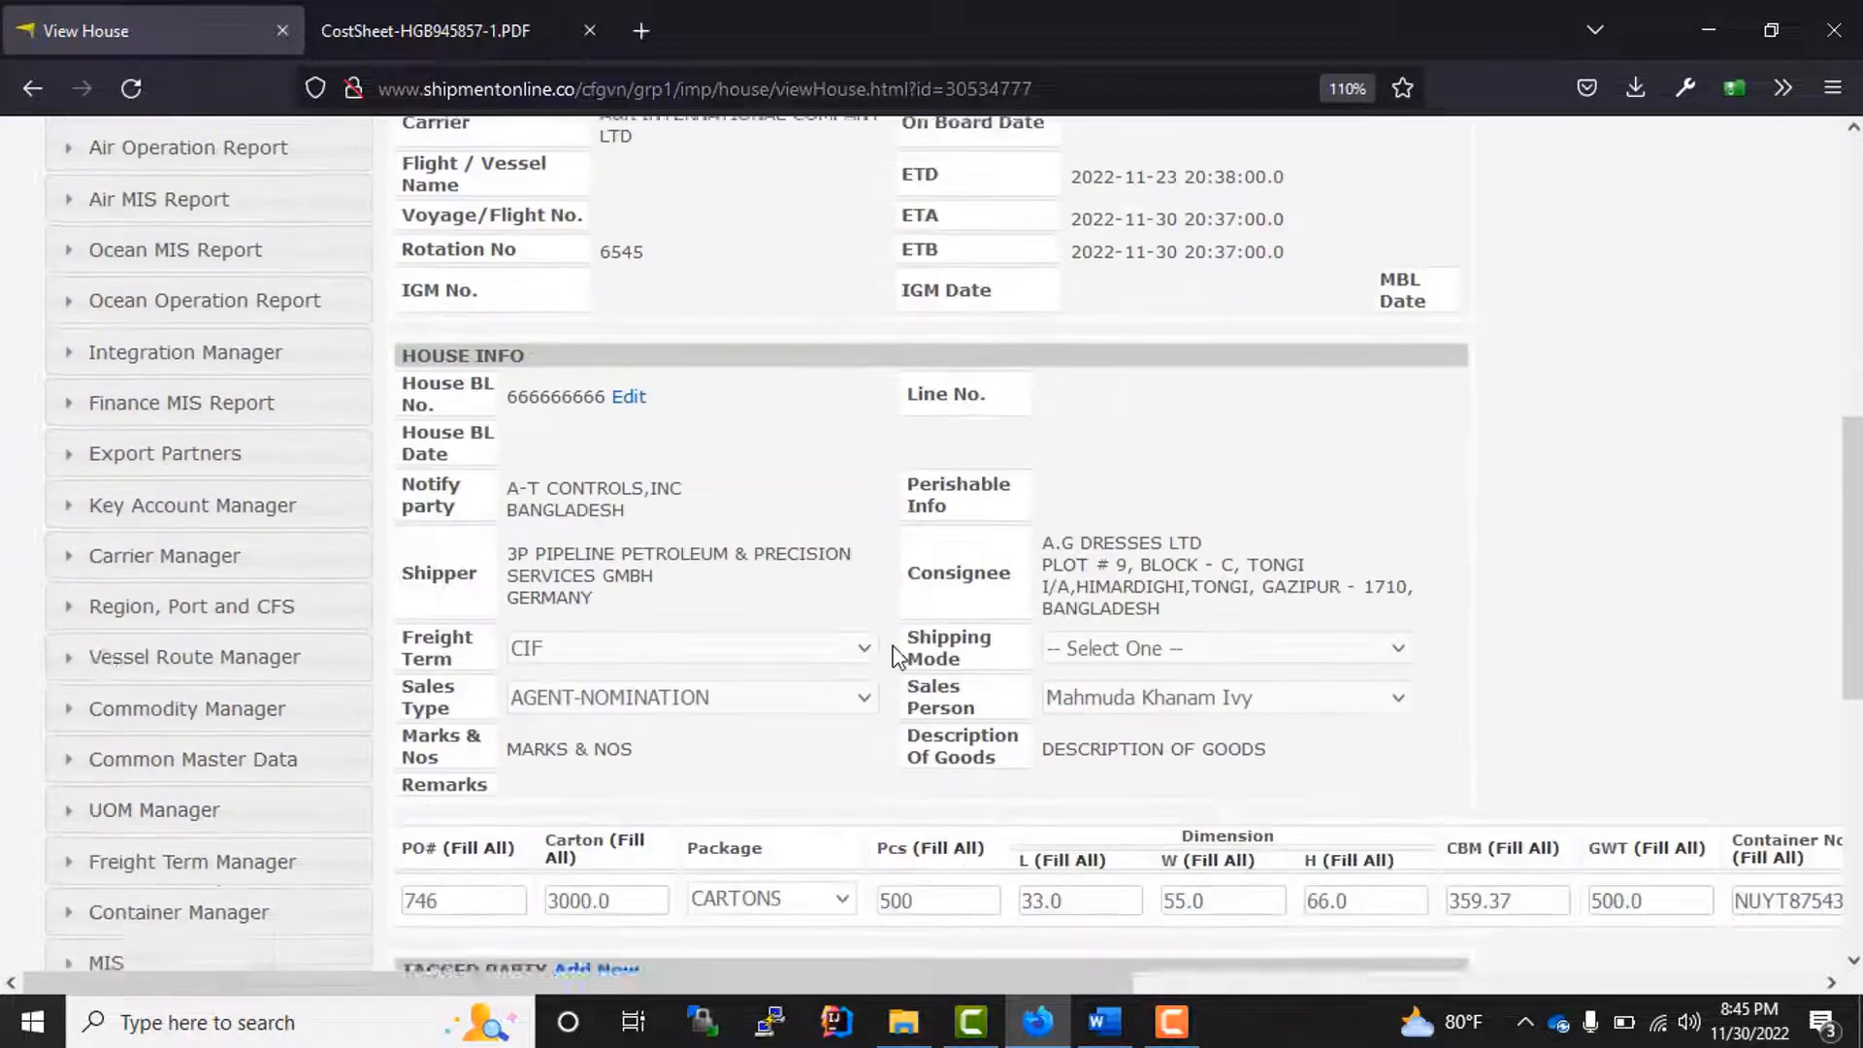
pyautogui.scroll(10, 910, 619)
pyautogui.scroll(-15, 847, 671)
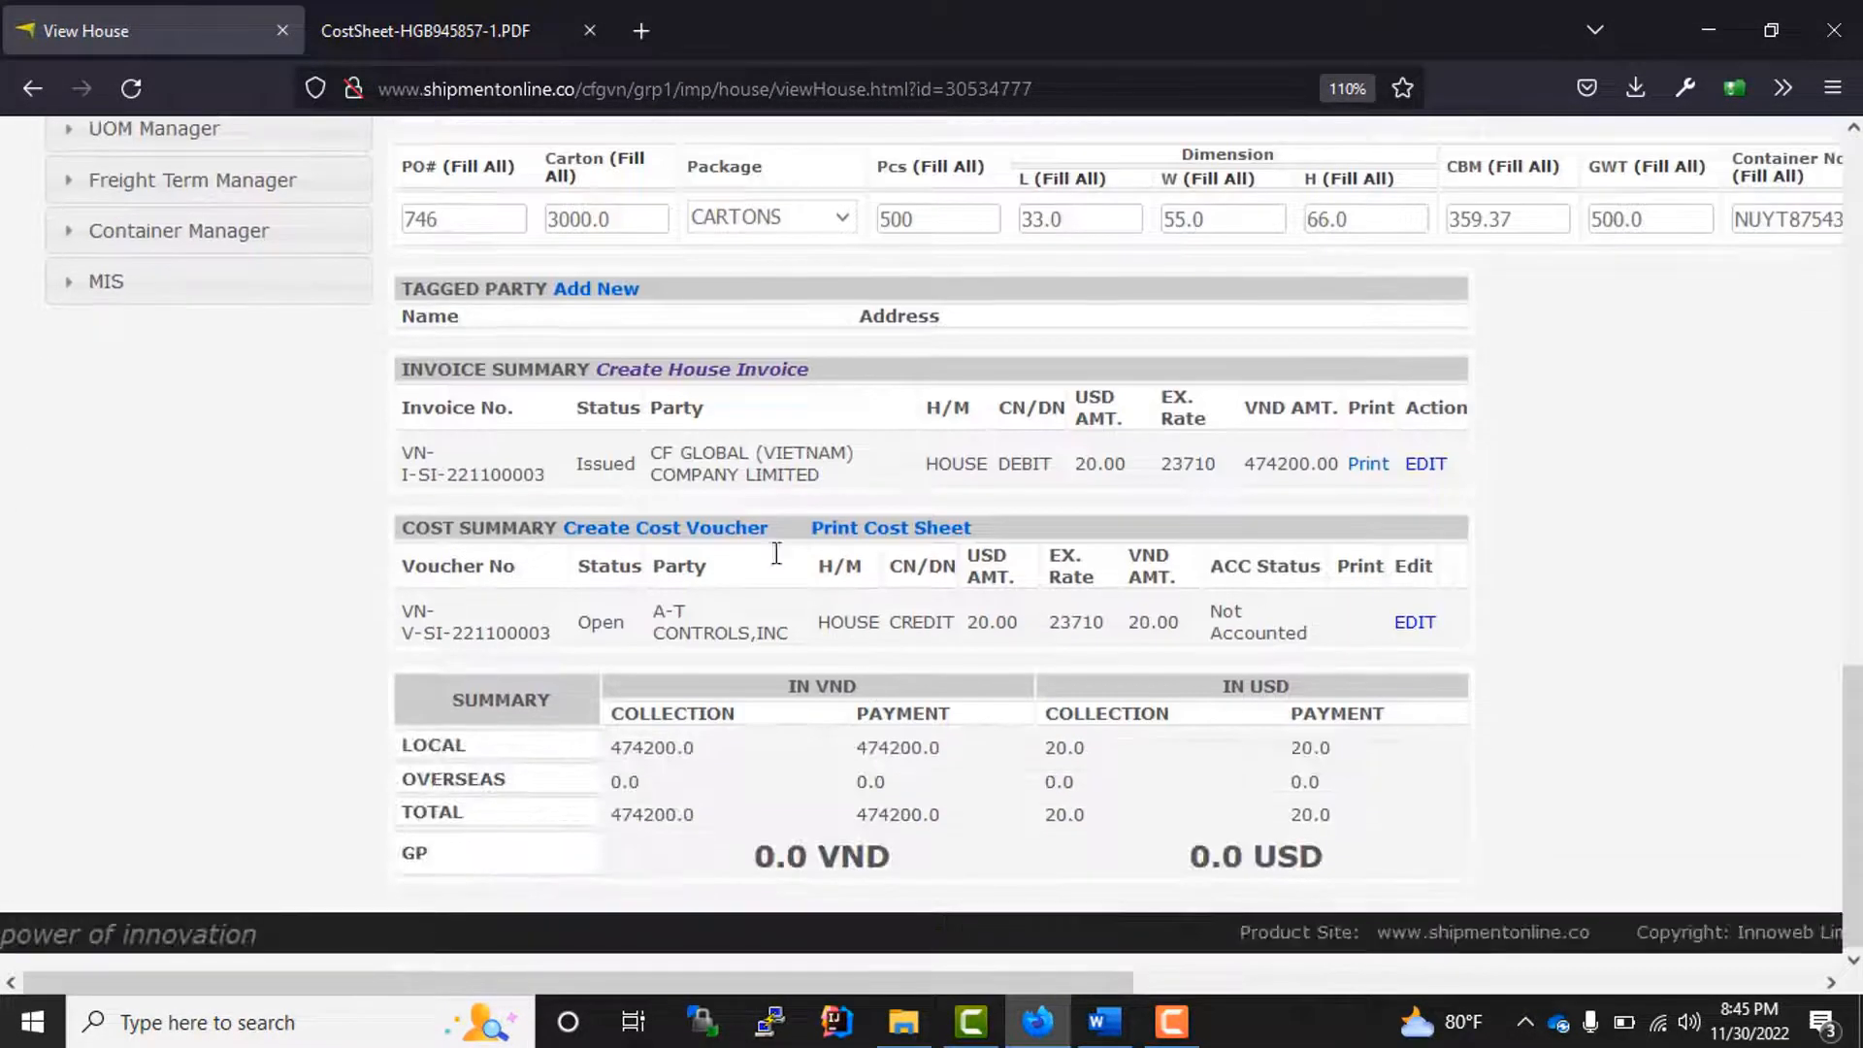
pyautogui.moveTo(401, 446); pyautogui.dragTo(619, 502)
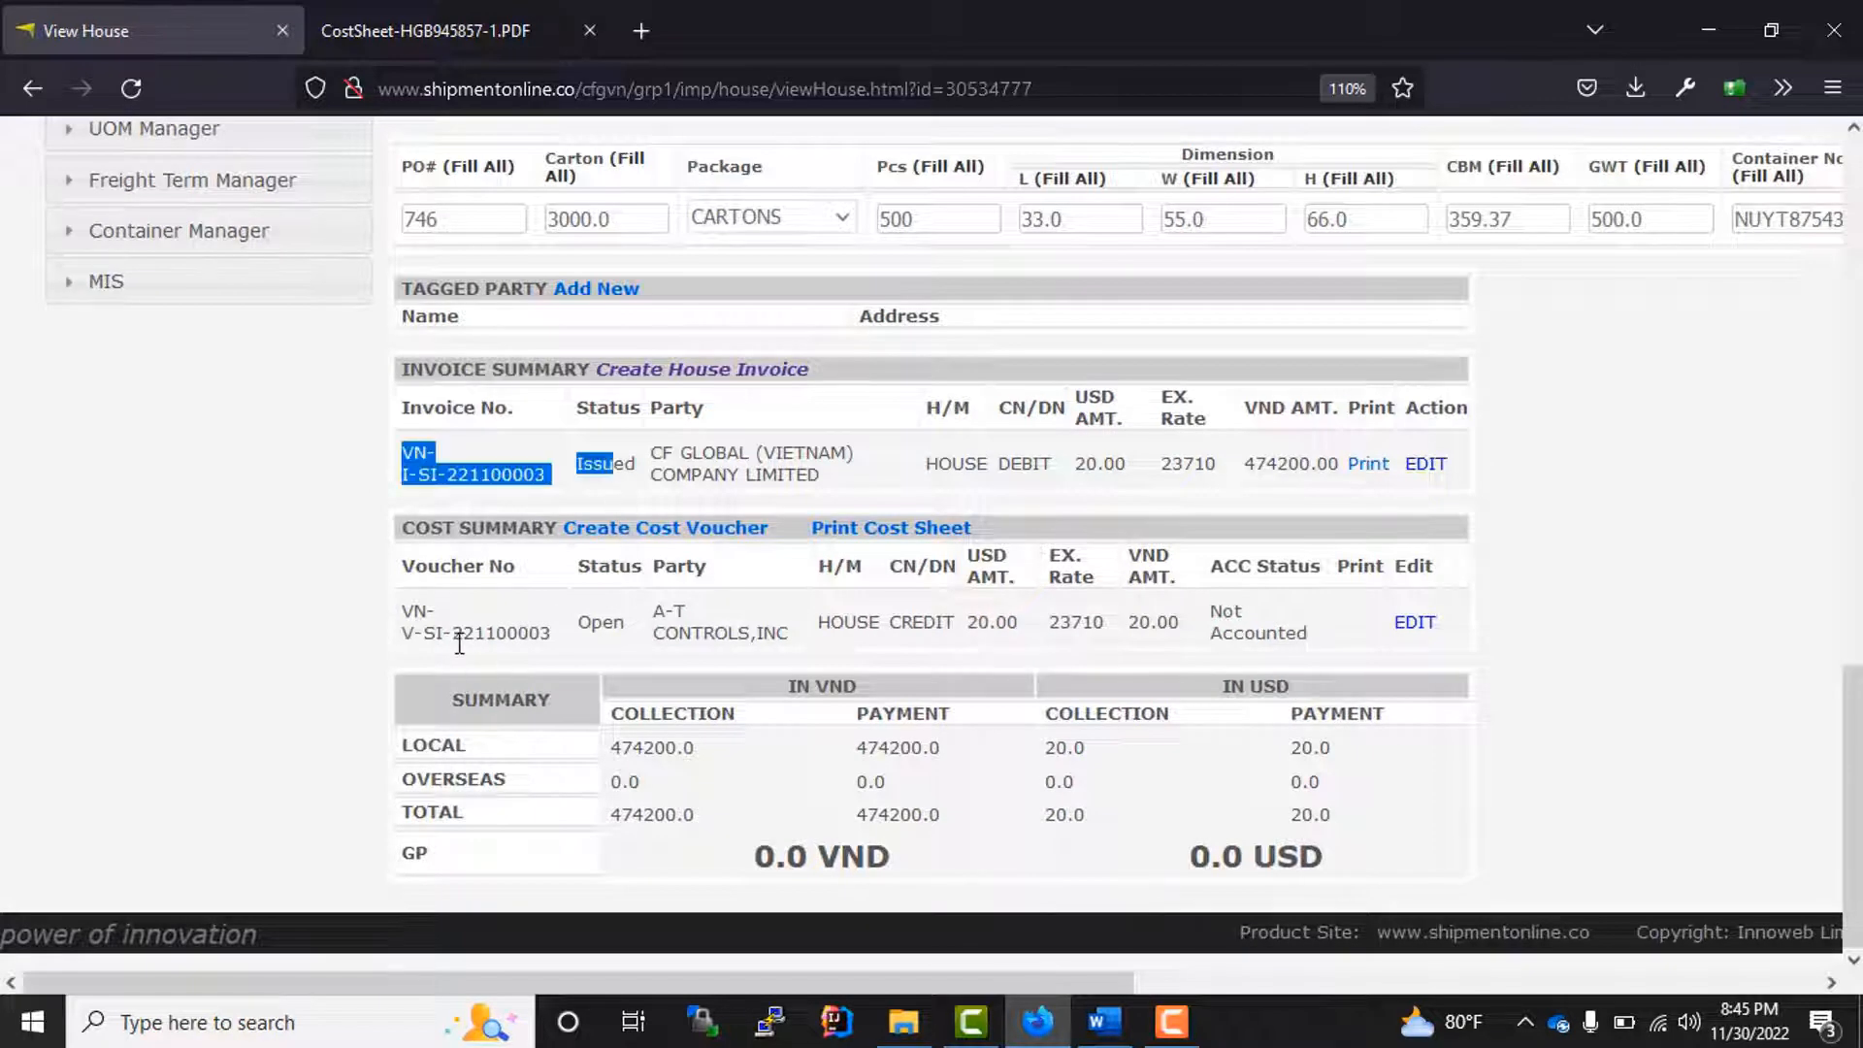
pyautogui.click(912, 658)
pyautogui.moveTo(636, 475); pyautogui.dragTo(448, 452)
pyautogui.moveTo(644, 656); pyautogui.dragTo(410, 609)
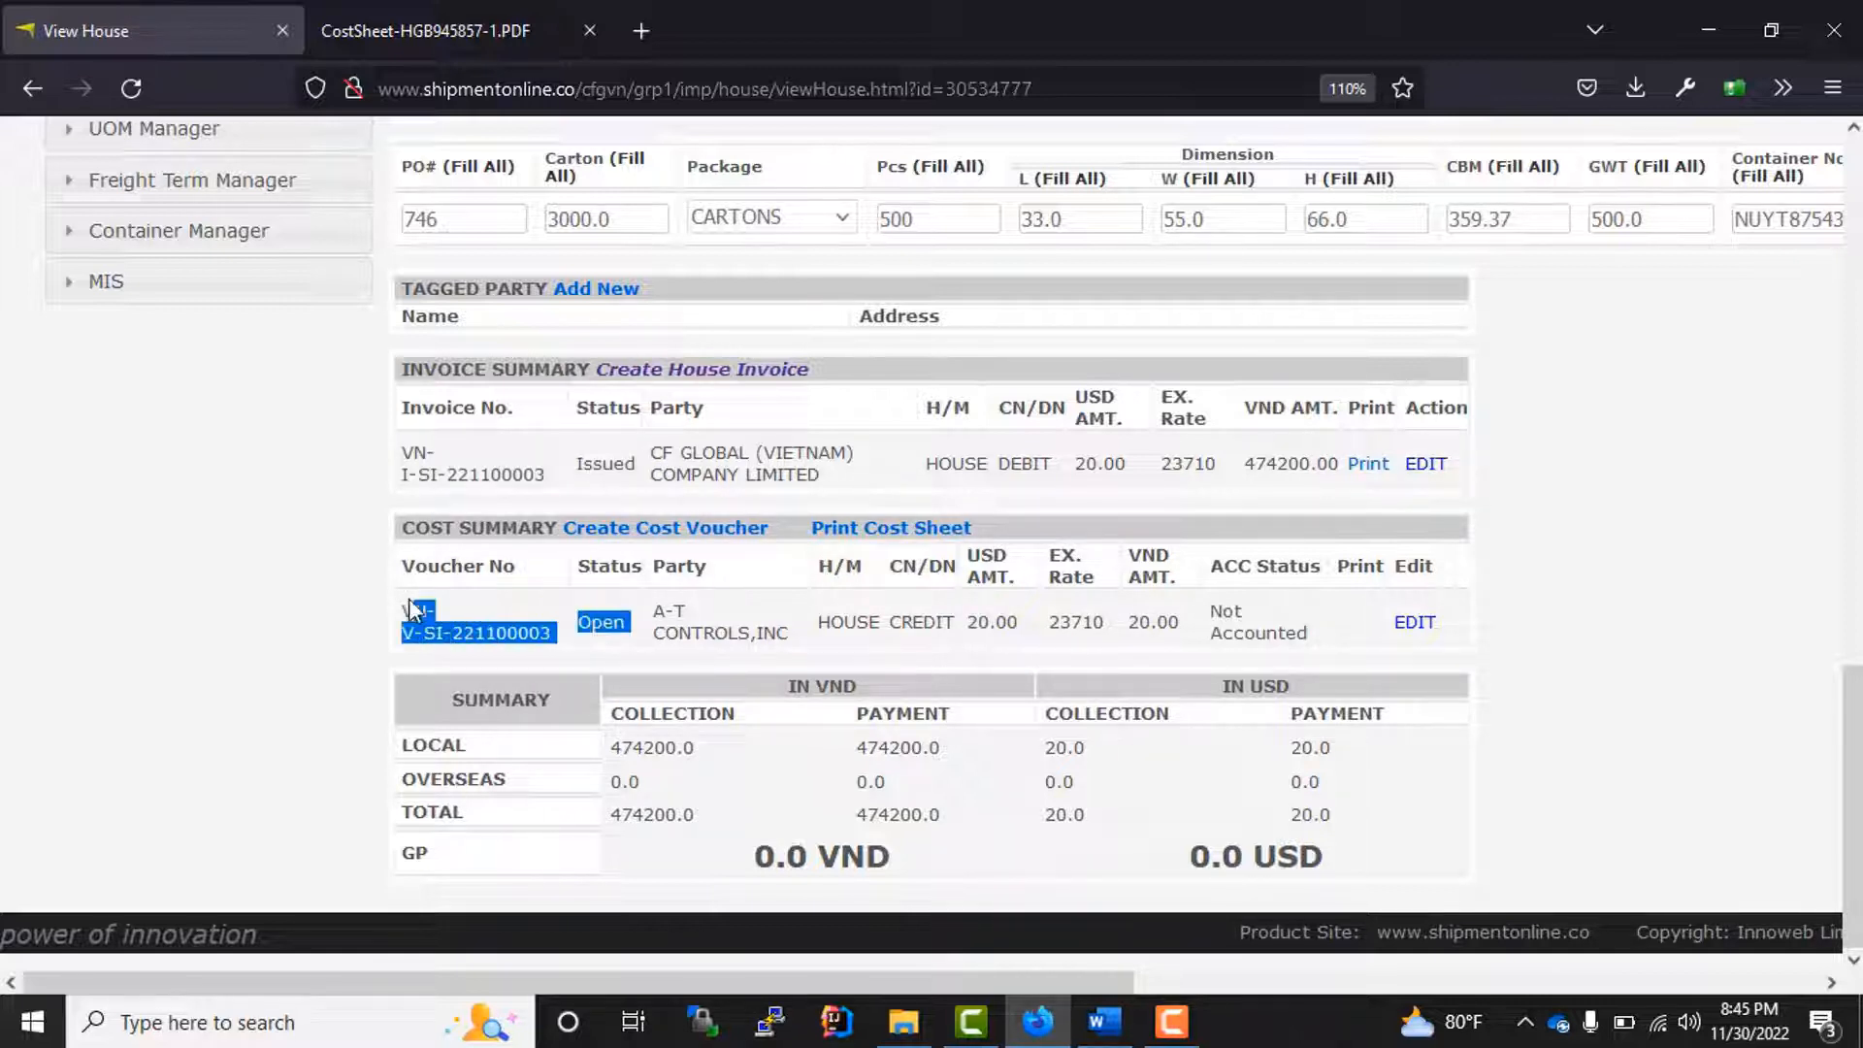
# Step: Open the house cost voucher for editing and set the OCEAN FREIGHT rate to 250
pyautogui.click(1417, 625)
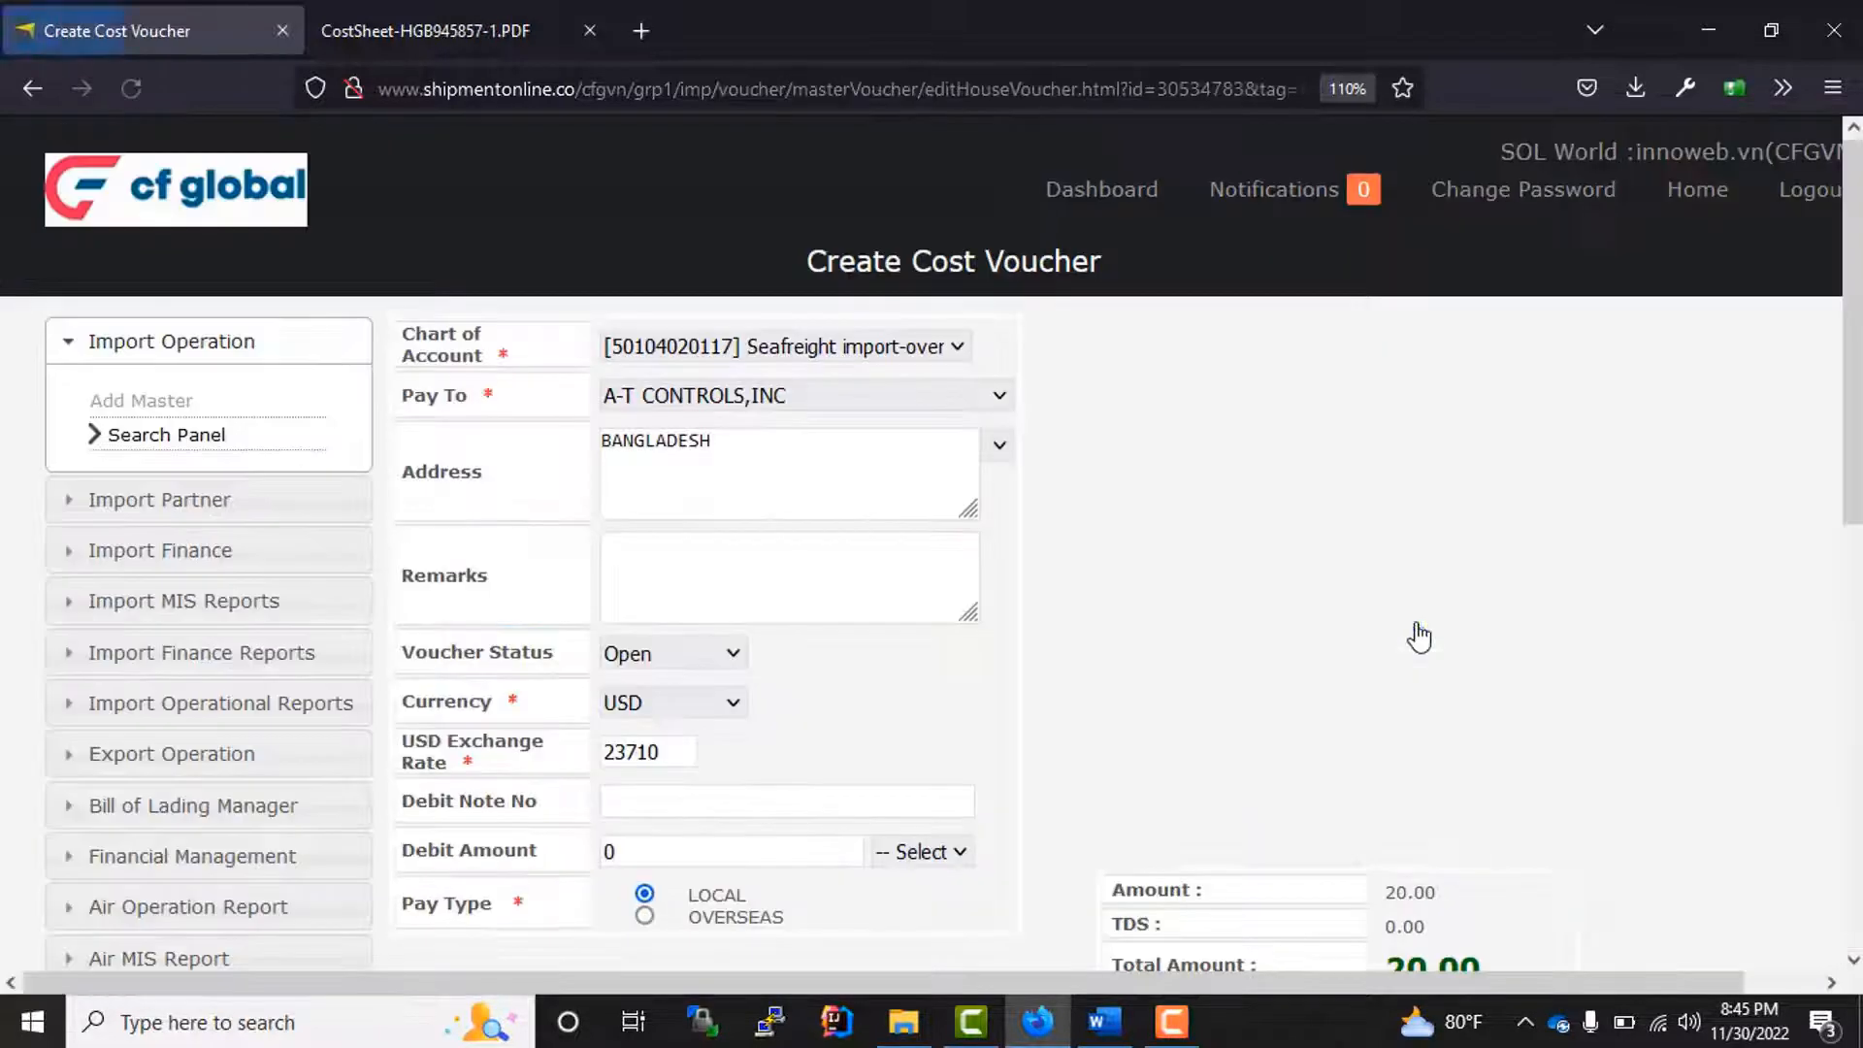
pyautogui.scroll(-3, 1104, 635)
pyautogui.scroll(-3, 1024, 736)
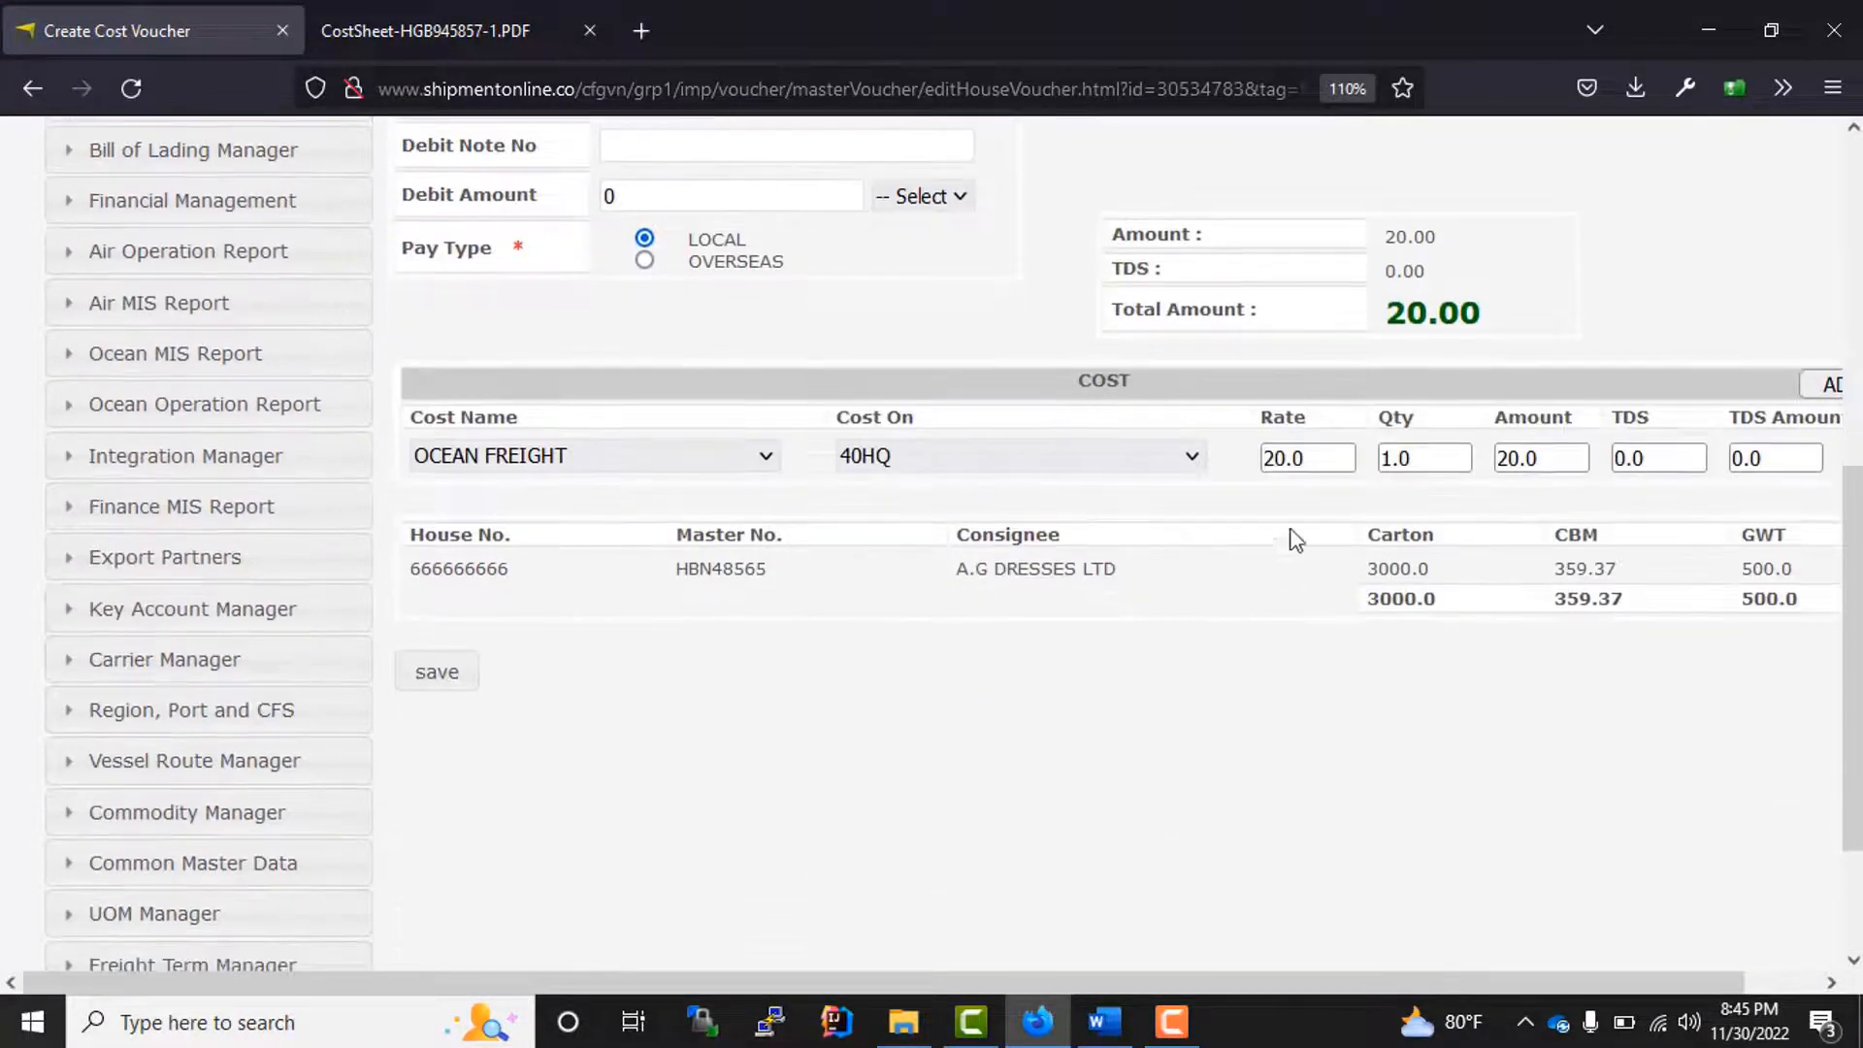
pyautogui.moveTo(1332, 466); pyautogui.dragTo(1261, 457)
pyautogui.write('250')
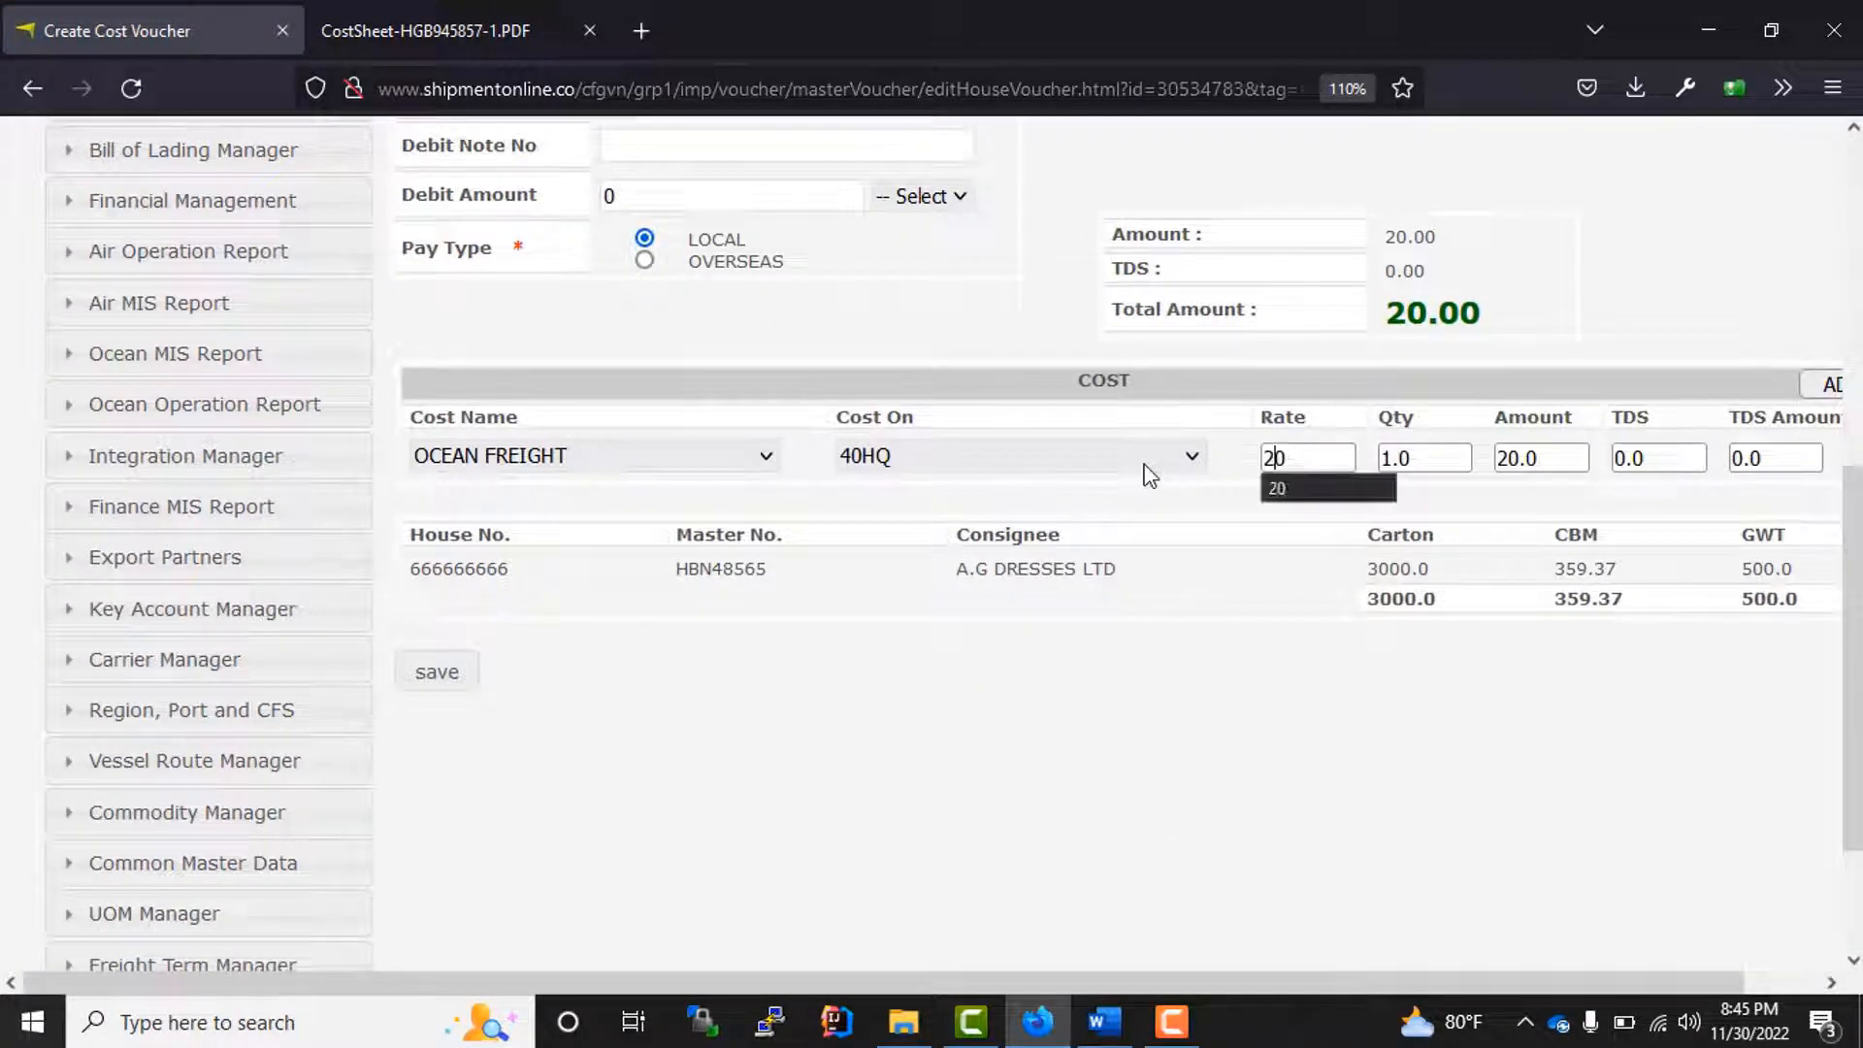
# Step: Set the cost voucher's status to Issued and save the voucher
pyautogui.scroll(5, 858, 687)
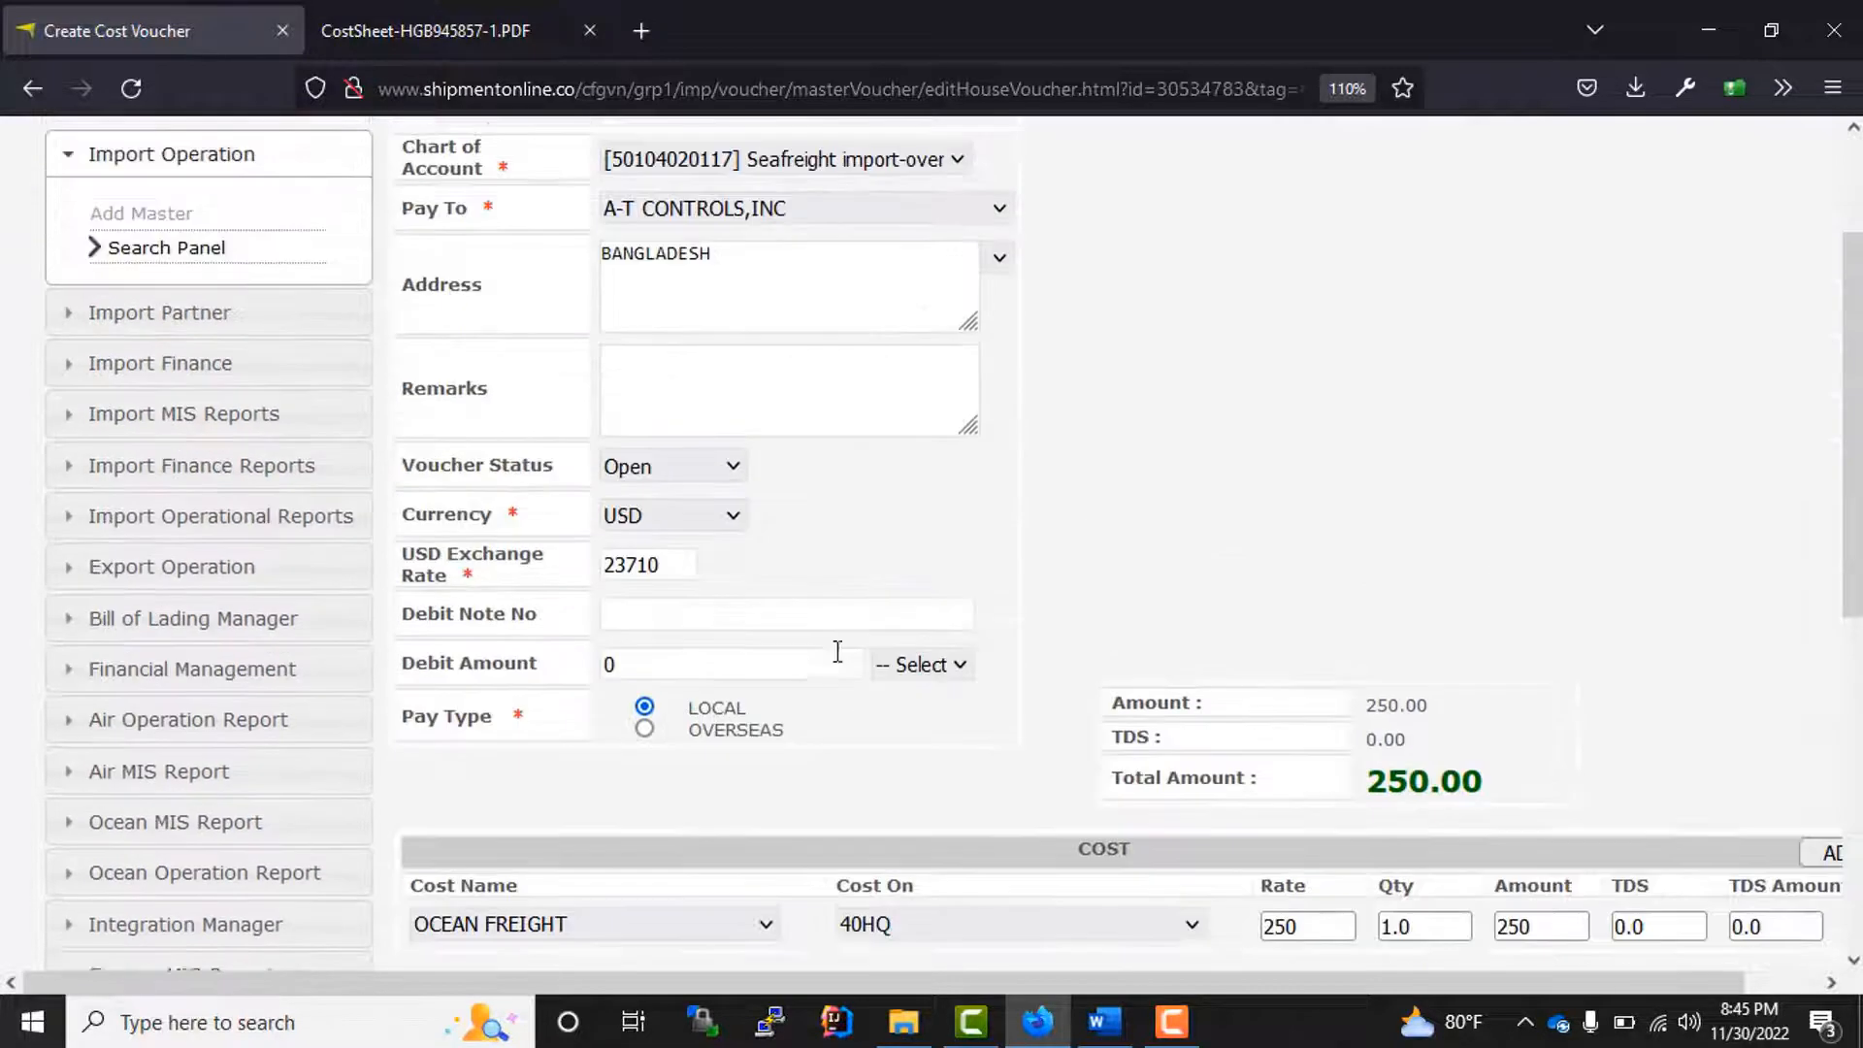
pyautogui.click(683, 489)
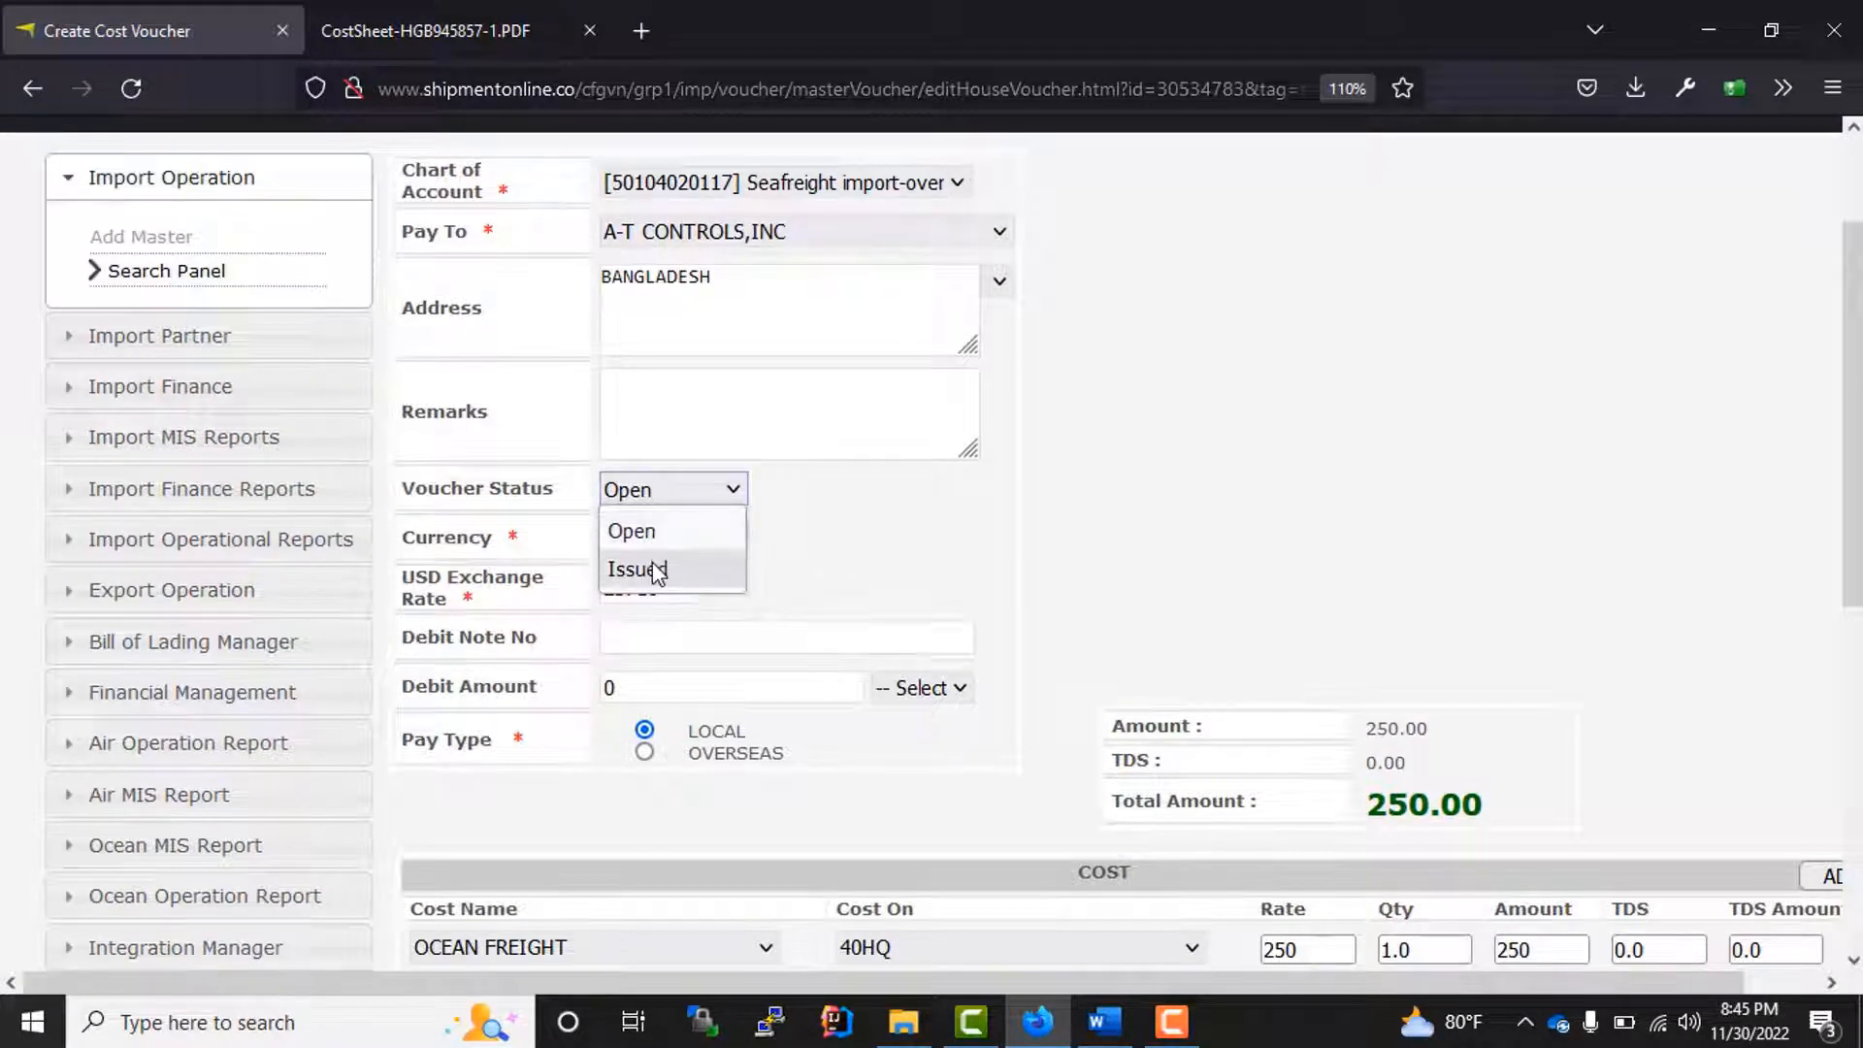
pyautogui.click(650, 568)
pyautogui.scroll(-7, 593, 628)
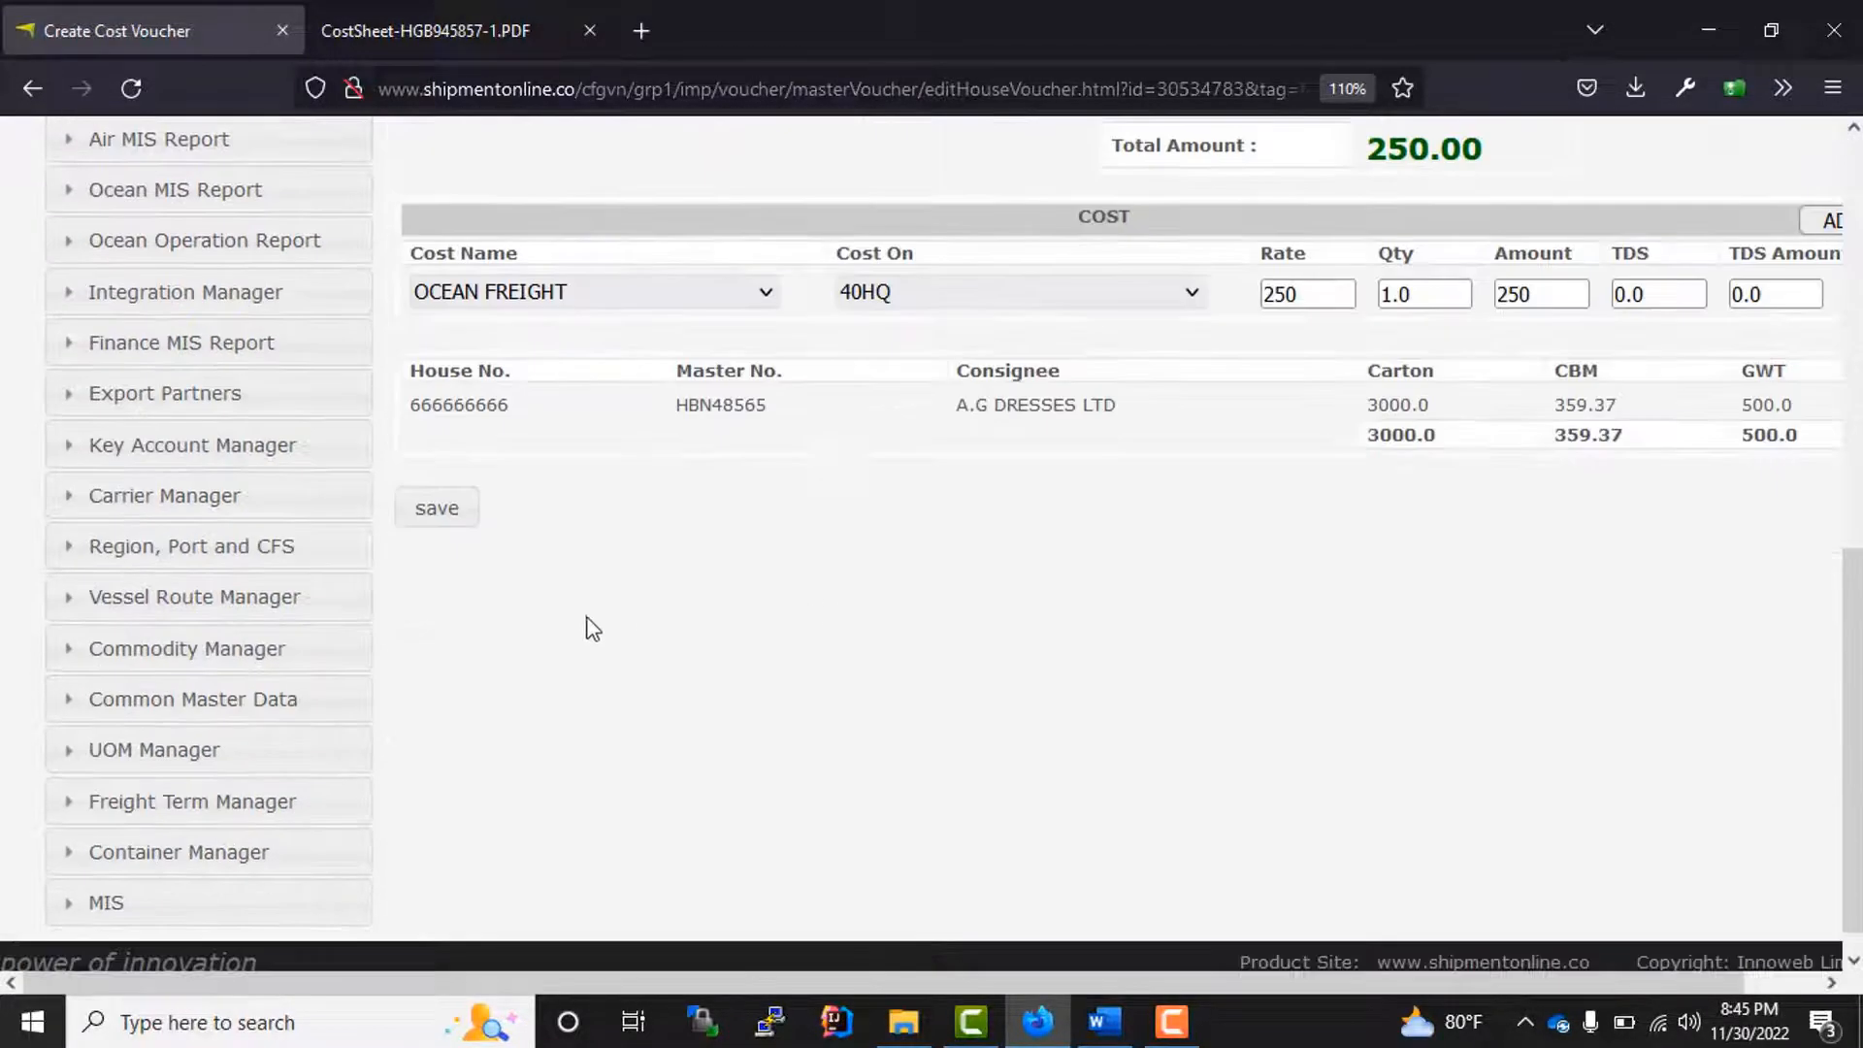
pyautogui.click(438, 511)
pyautogui.click(1050, 610)
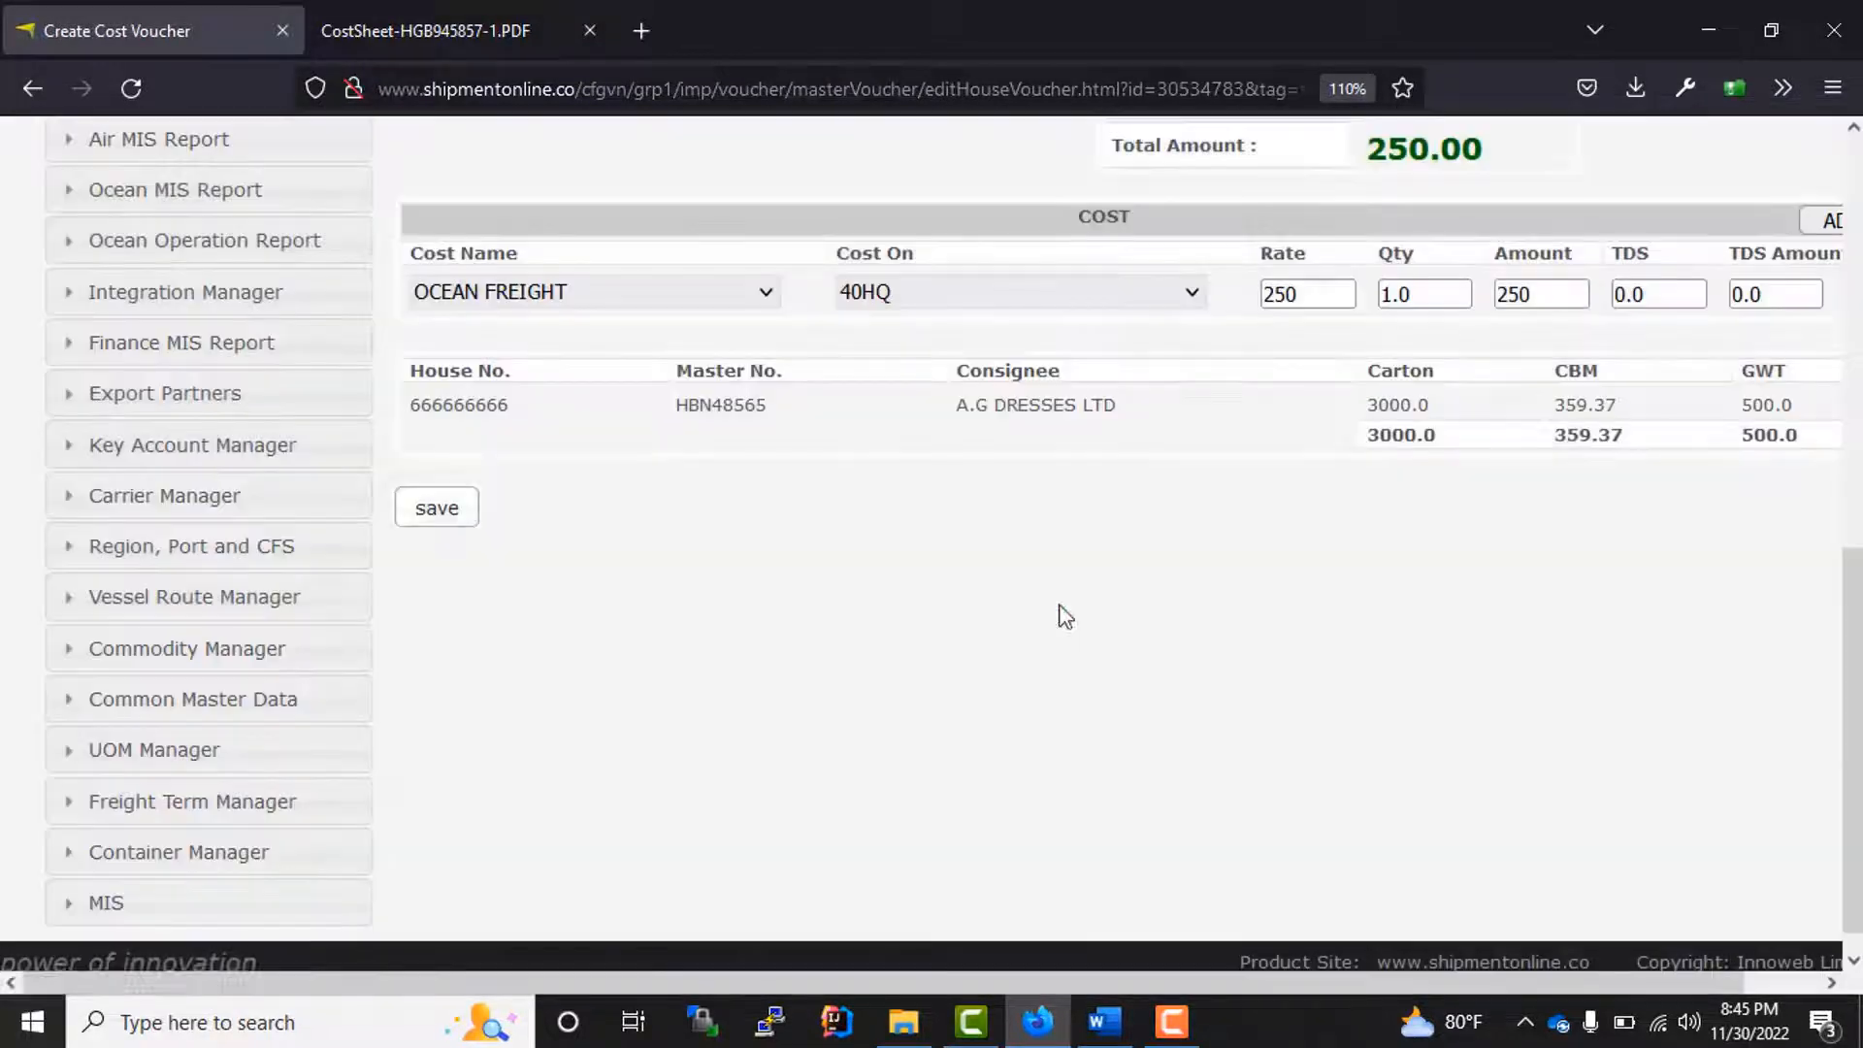
# Step: Check the status of the house invoice and the updated cost voucher in the house's invoice and cost summaries
pyautogui.scroll(-9, 889, 686)
pyautogui.scroll(-4, 900, 698)
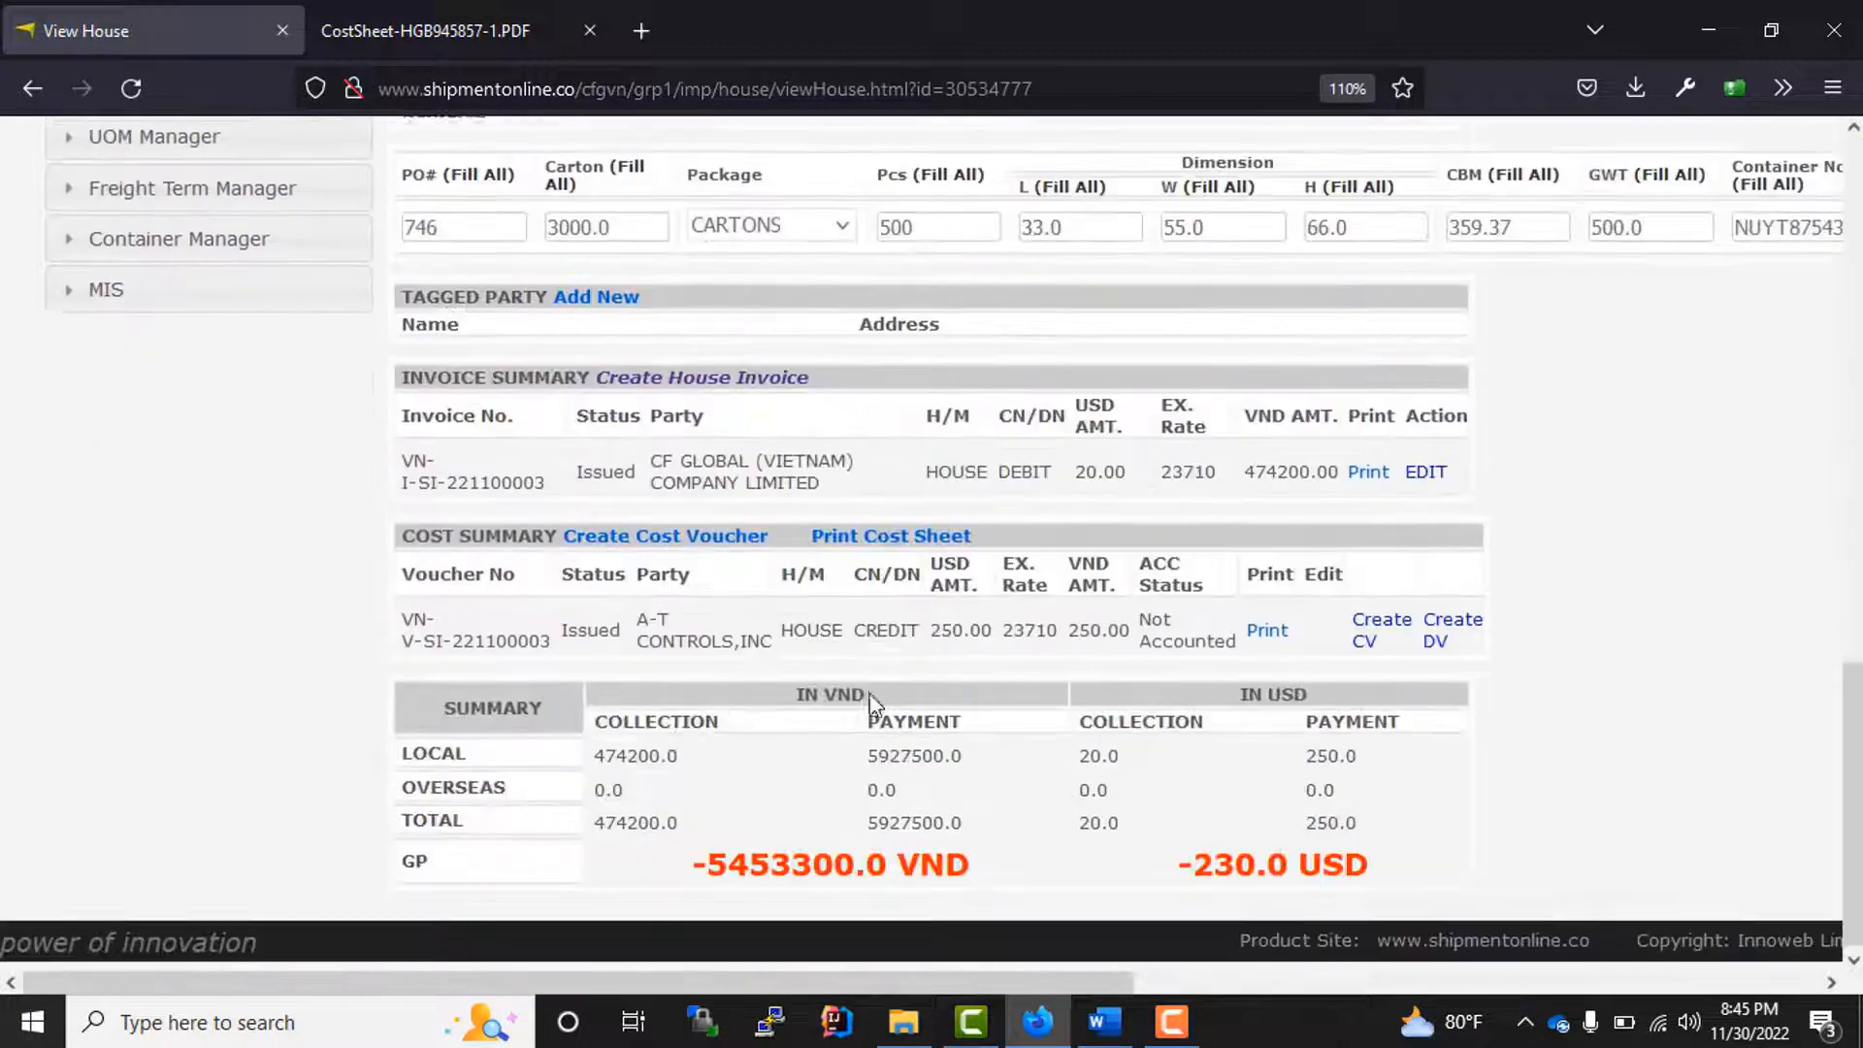
pyautogui.moveTo(506, 633); pyautogui.dragTo(800, 656)
pyautogui.click(683, 647)
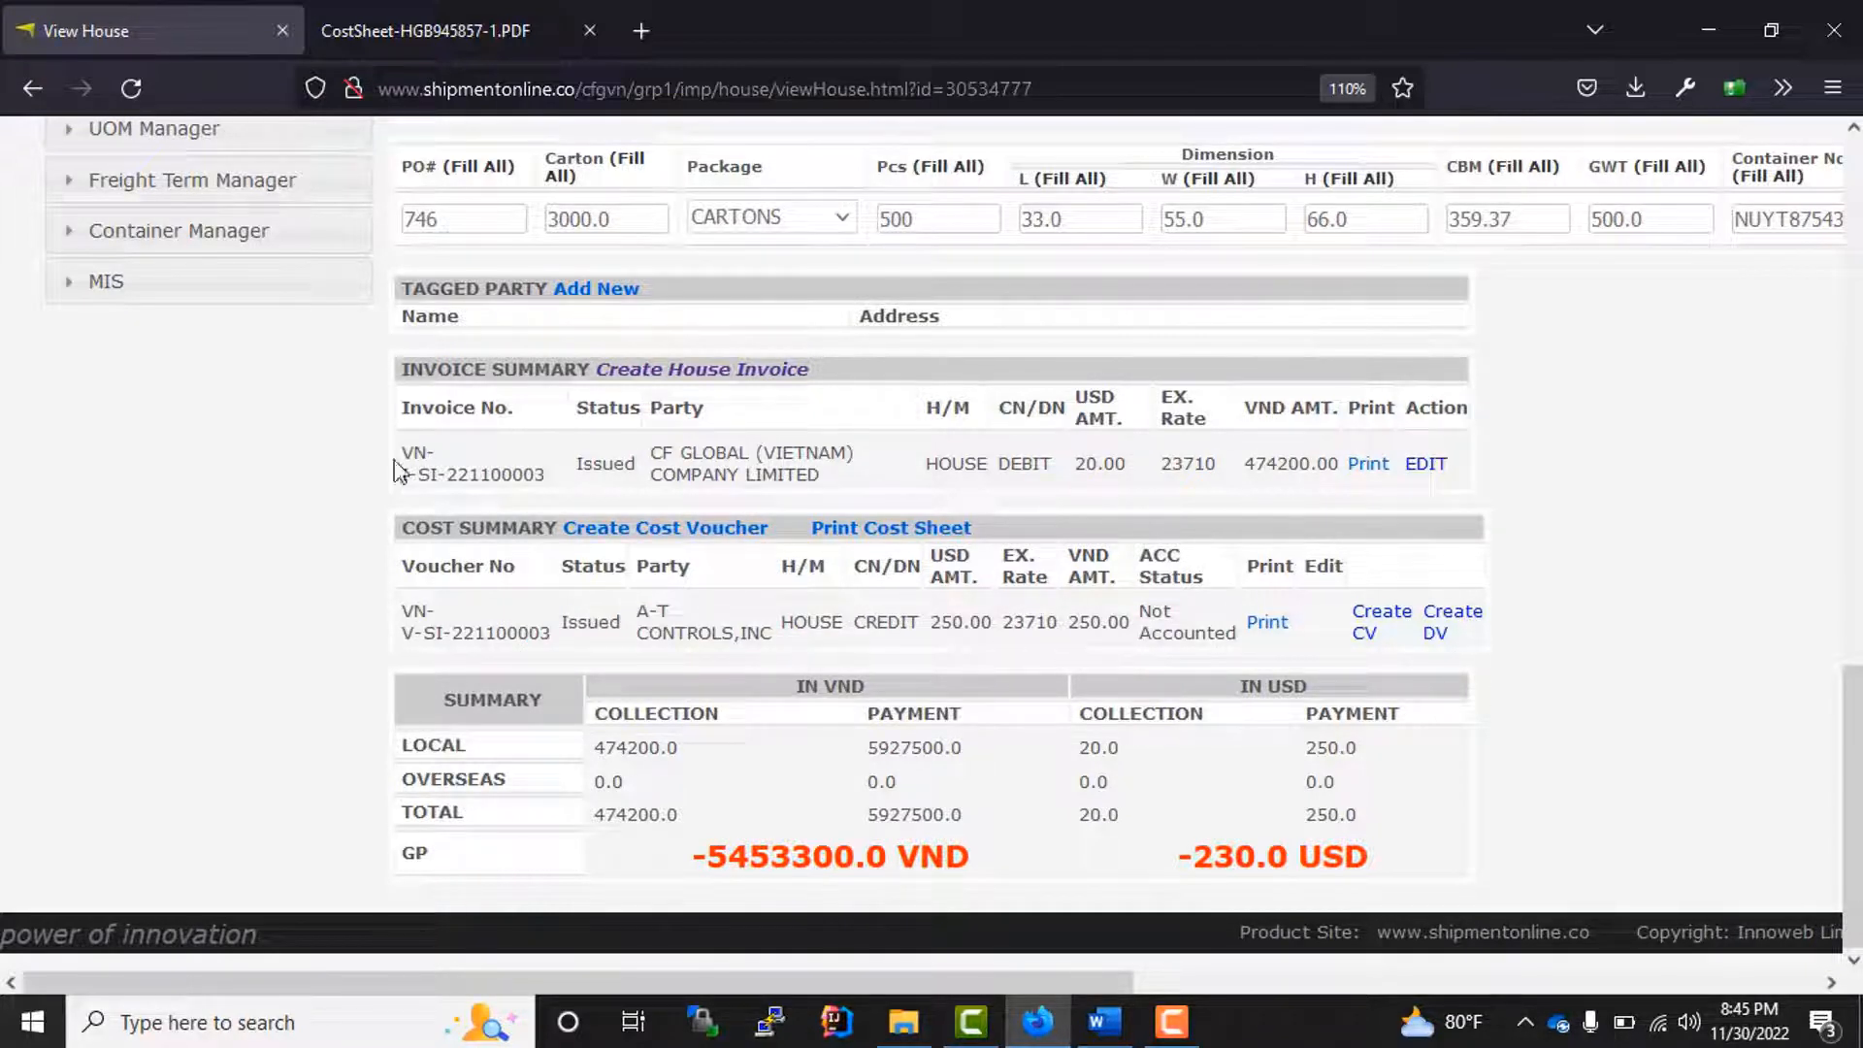
pyautogui.moveTo(397, 469); pyautogui.dragTo(563, 478)
pyautogui.moveTo(413, 632); pyautogui.dragTo(591, 631)
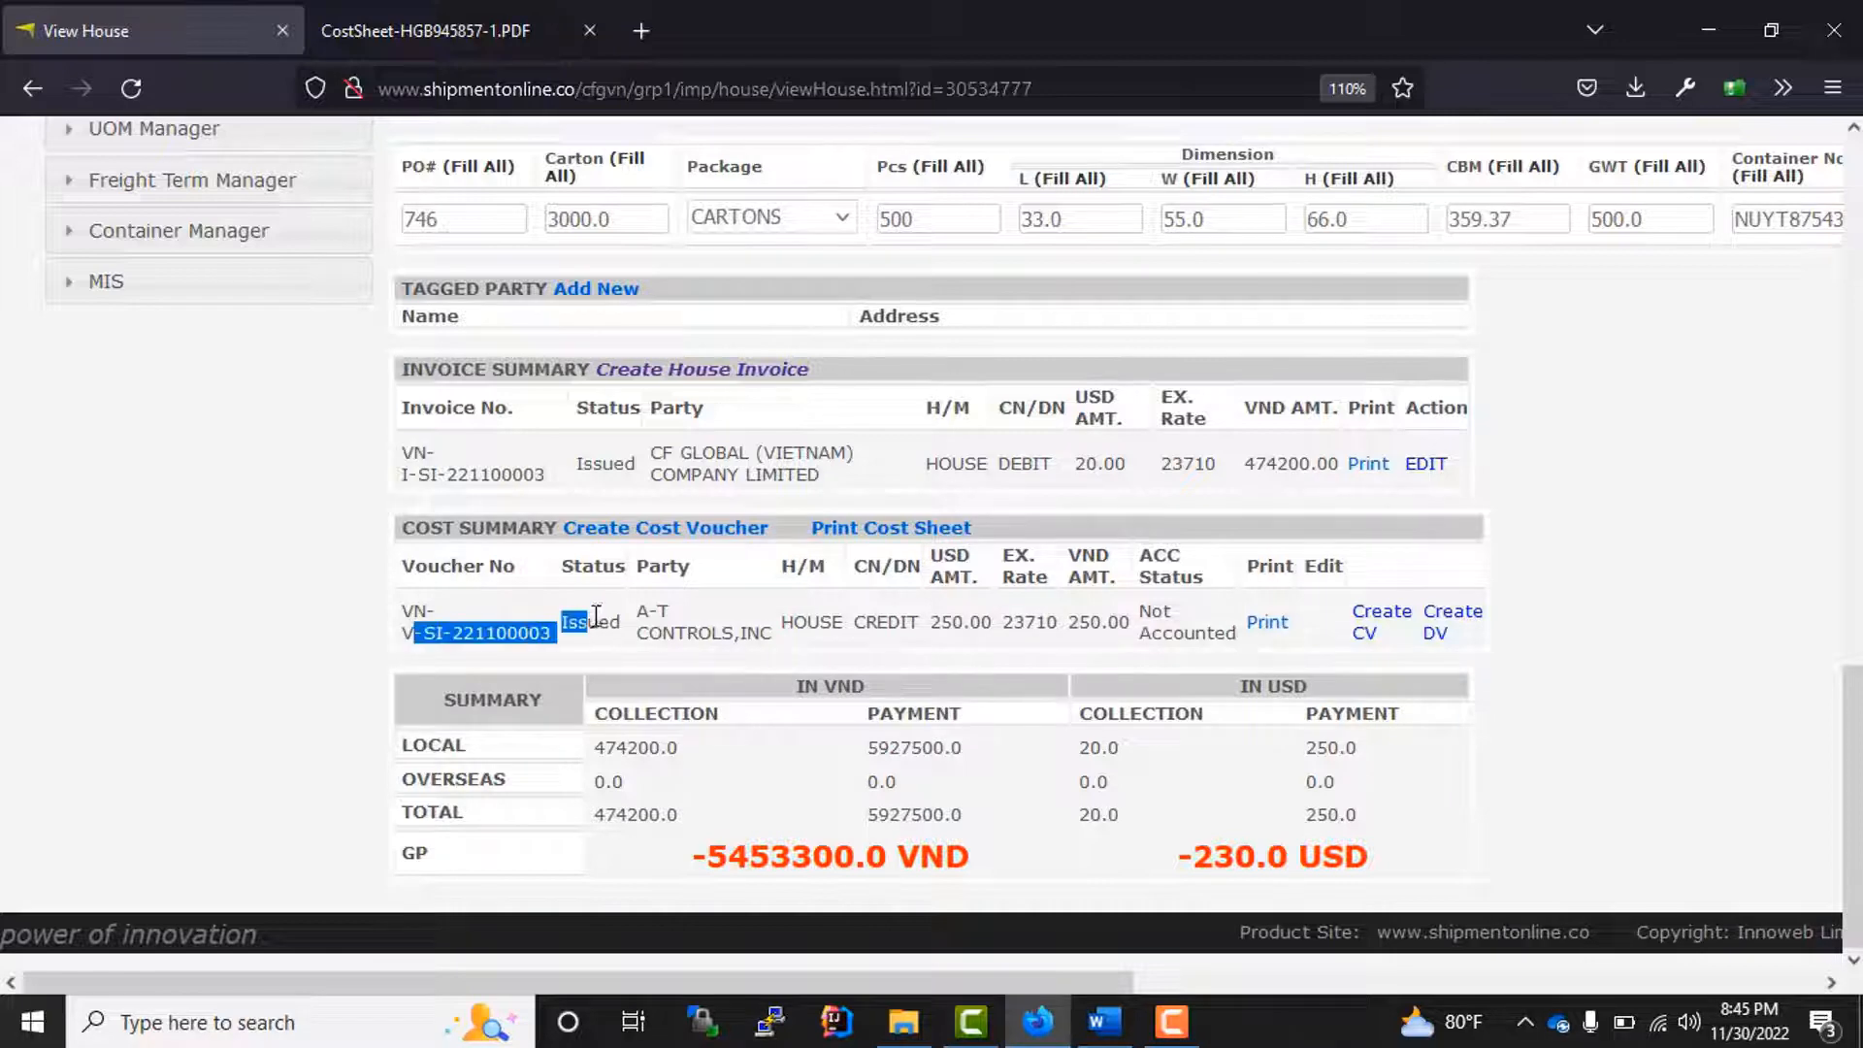
pyautogui.scroll(15, 593, 621)
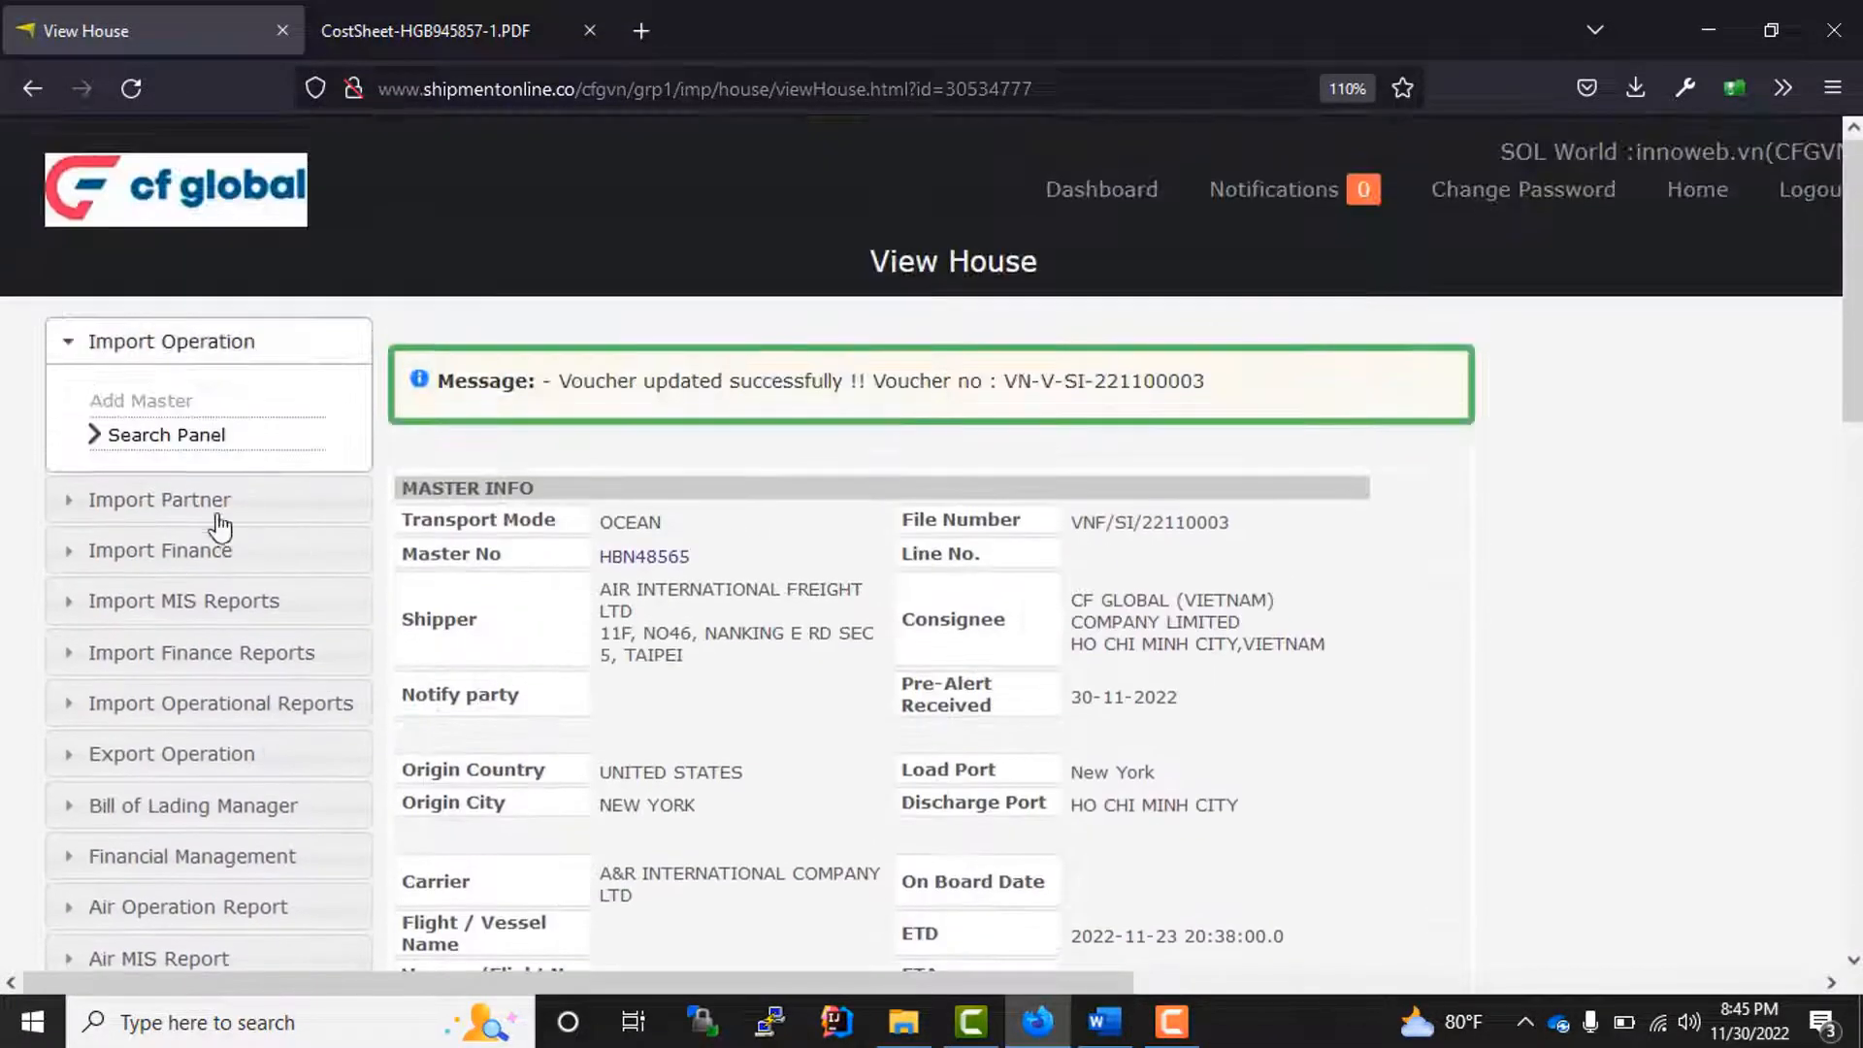
# Step: Find the import invoice with transport mode OCEAN and invoice type Invoice, and authorize it
pyautogui.click(163, 555)
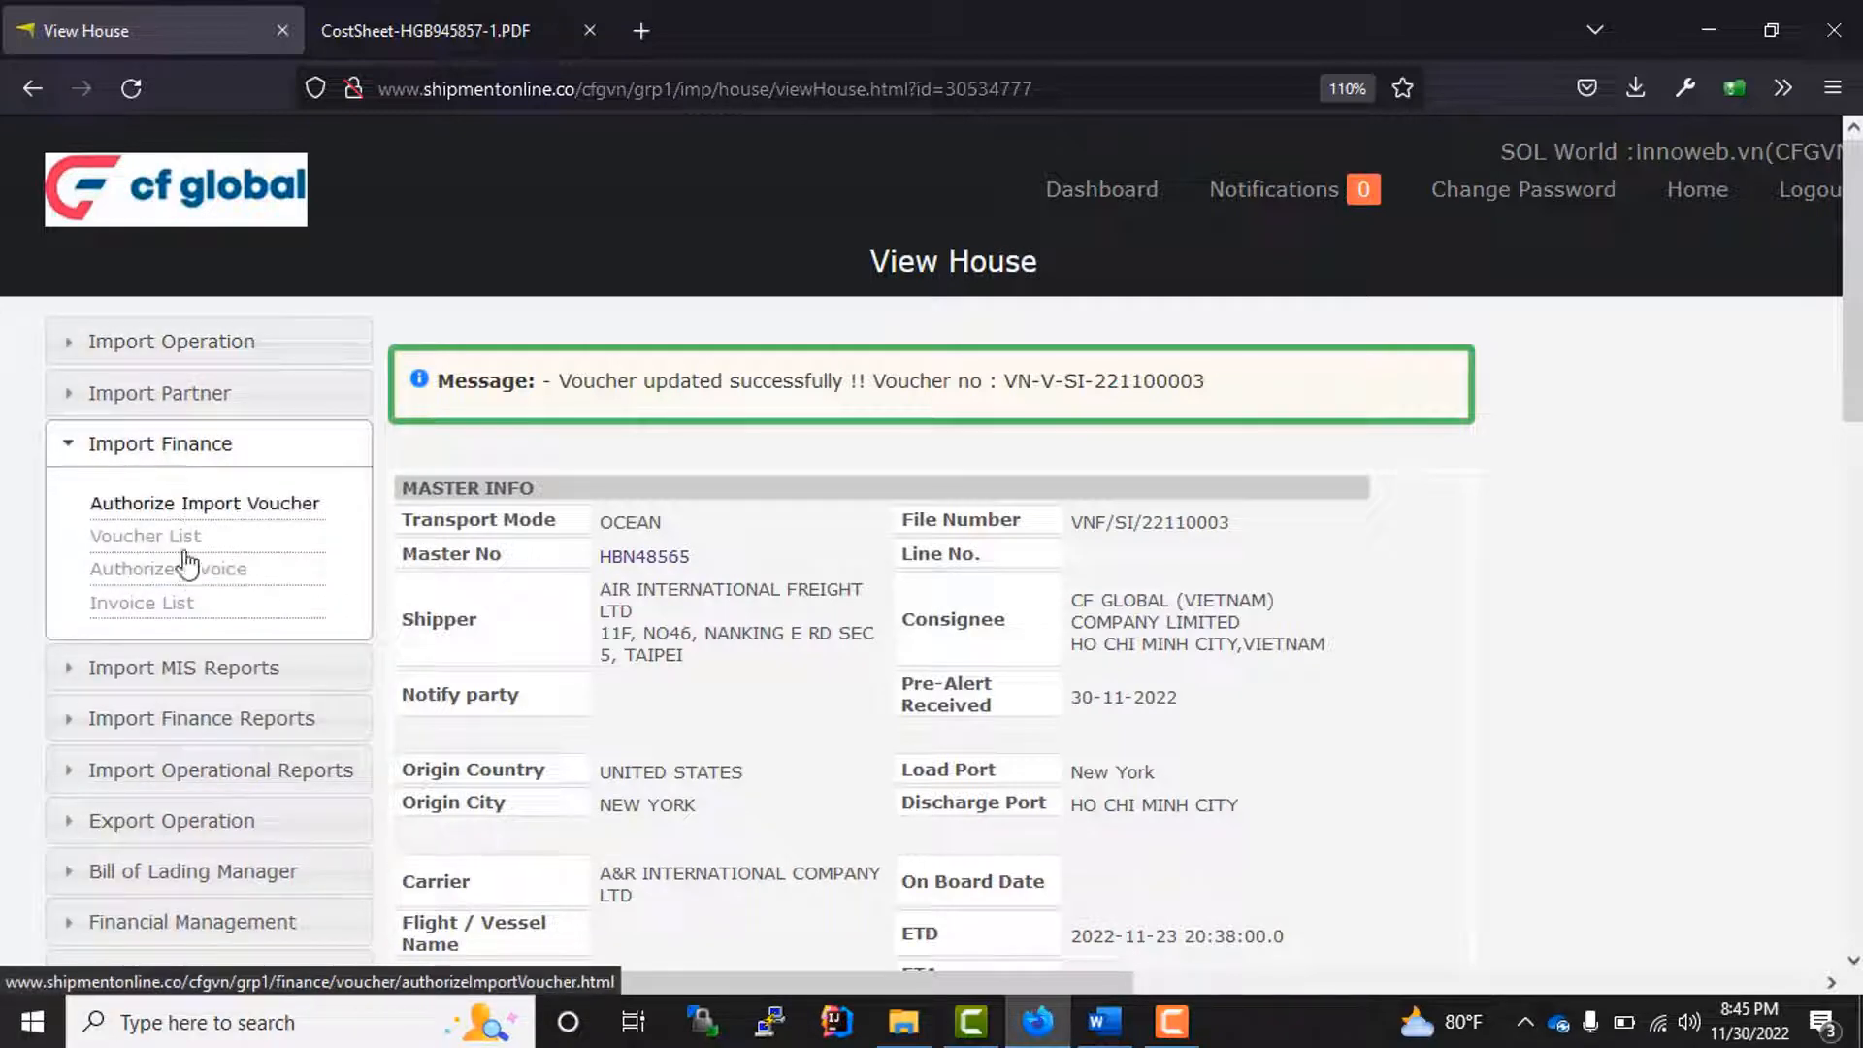
pyautogui.click(178, 571)
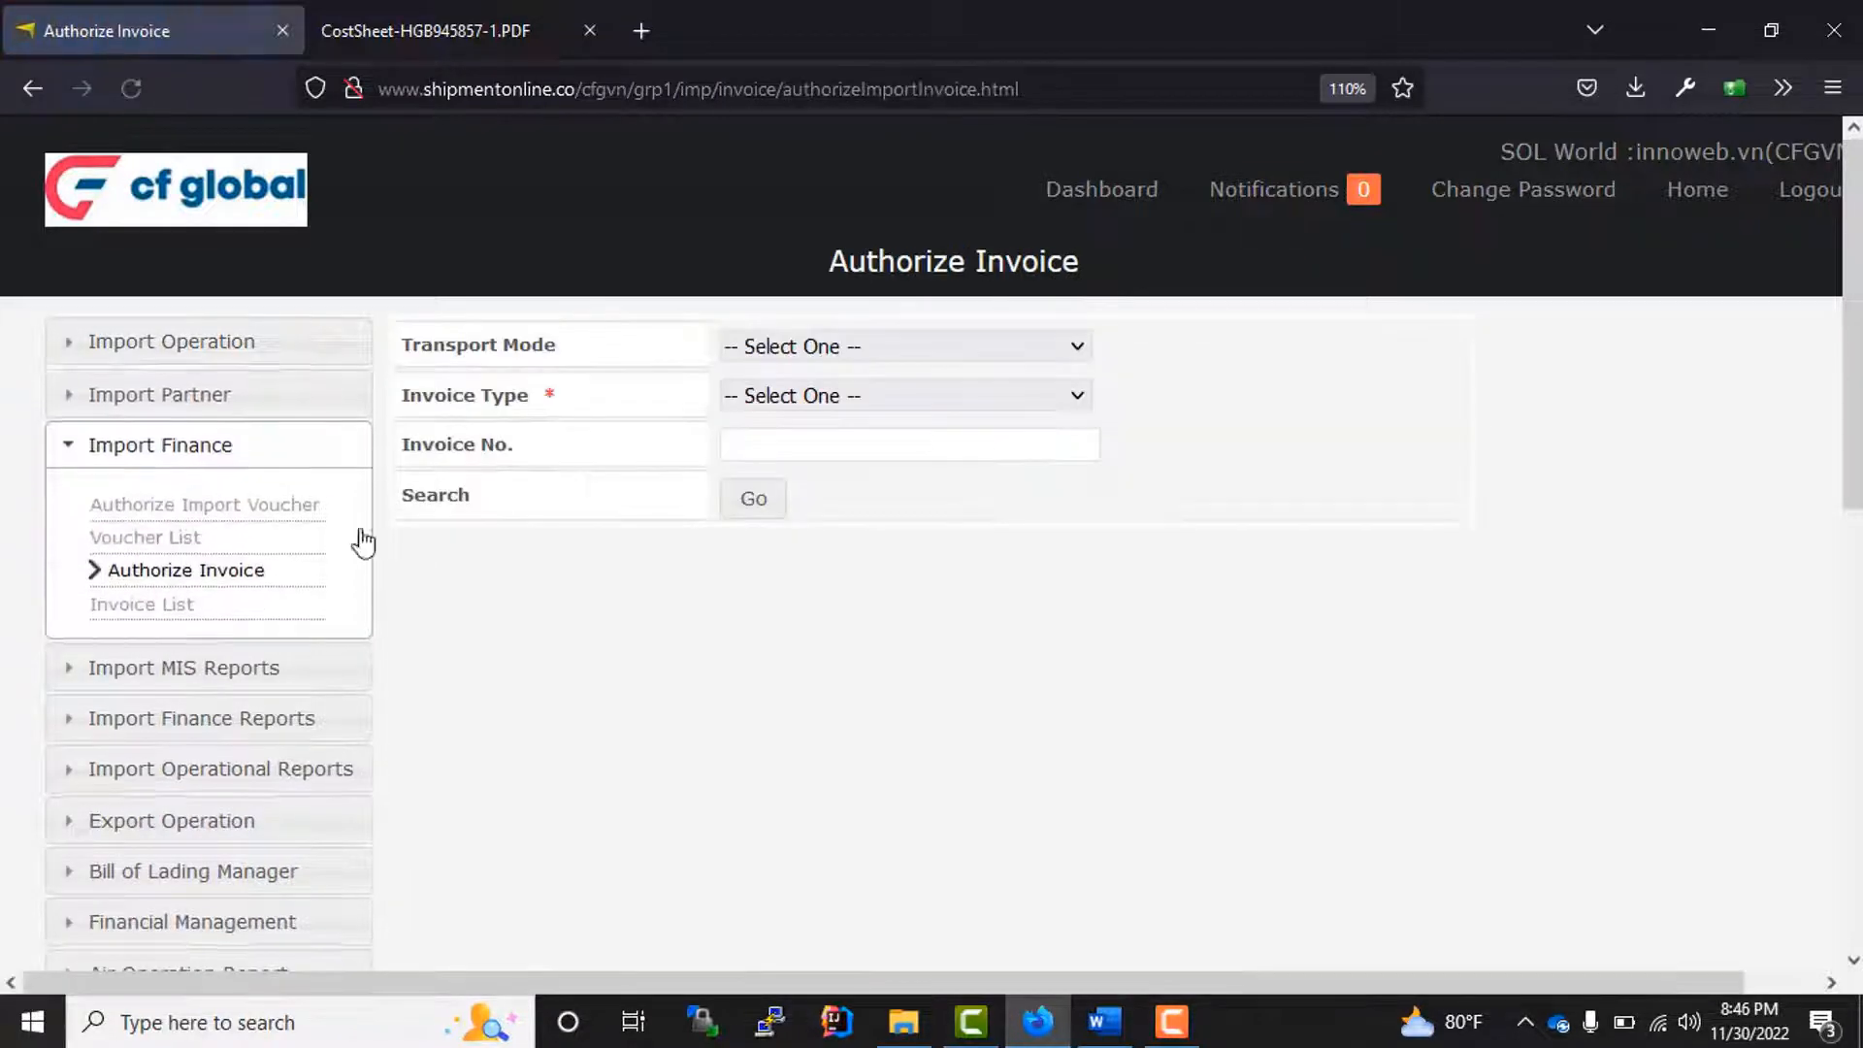
pyautogui.click(825, 348)
pyautogui.click(766, 462)
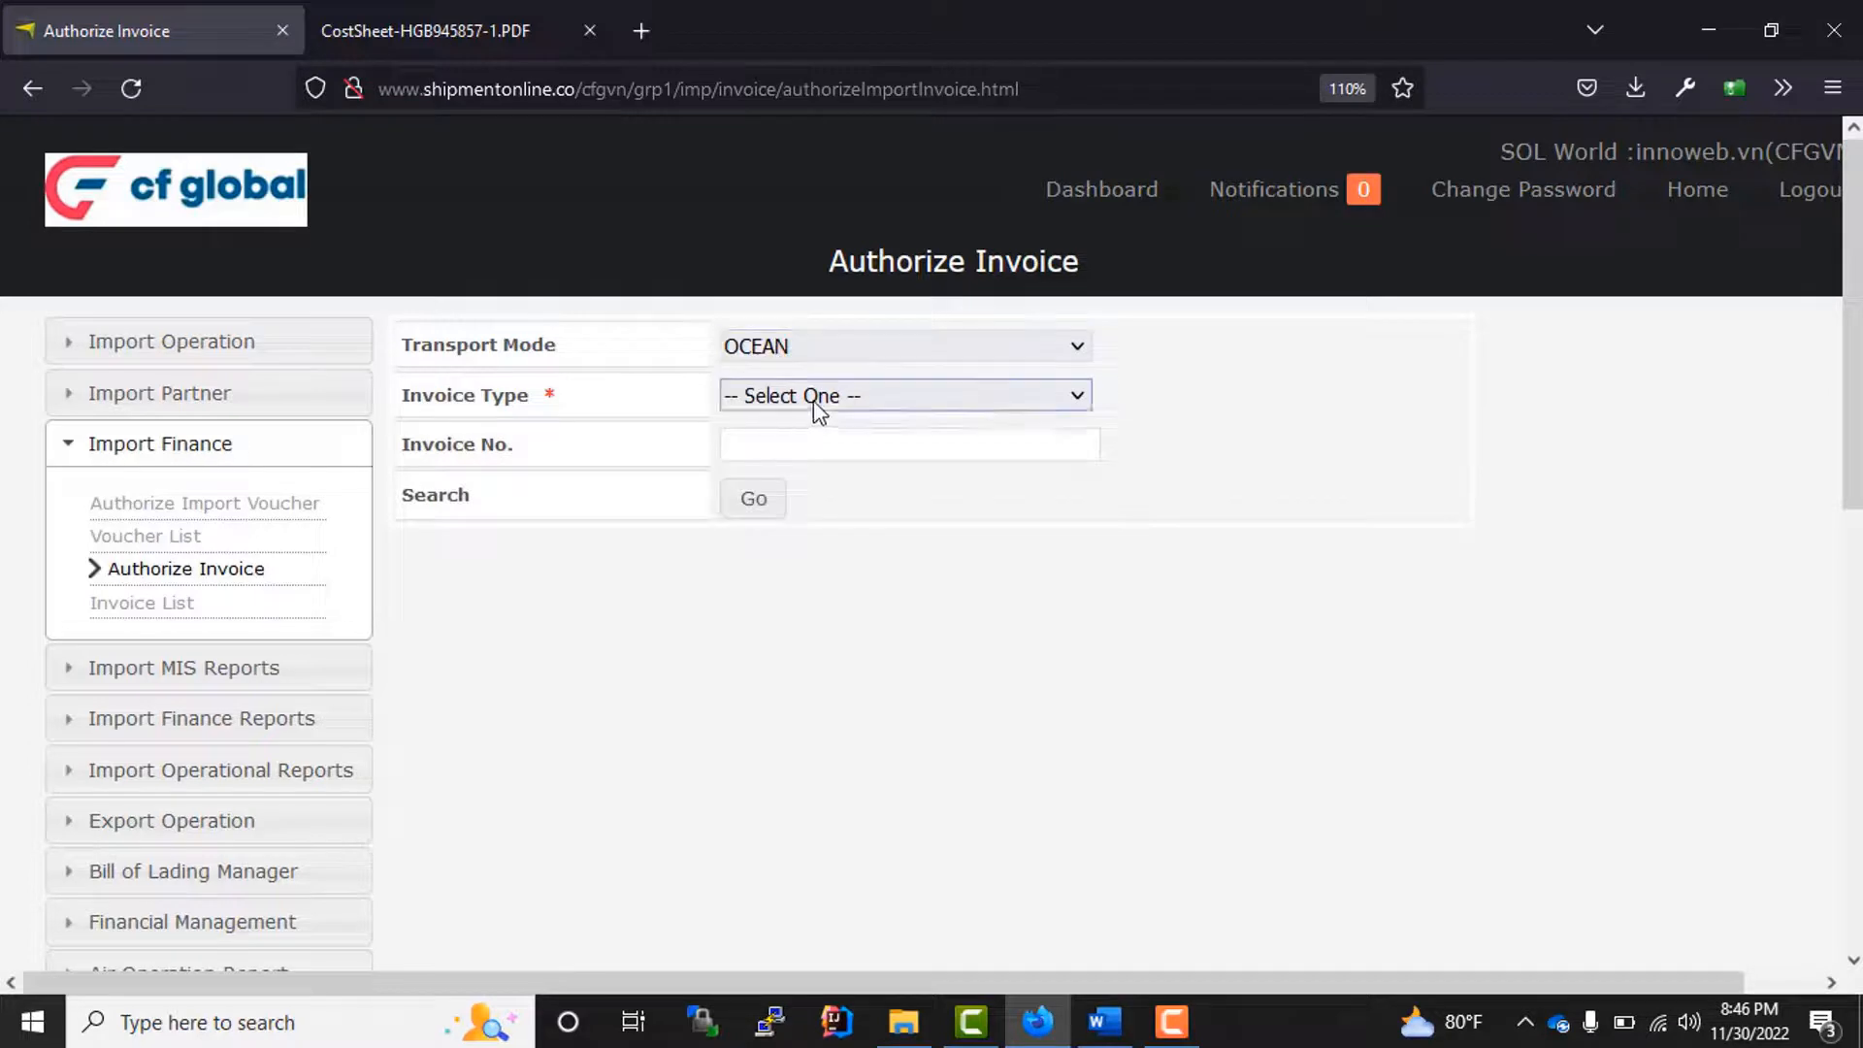
pyautogui.click(795, 395)
pyautogui.click(782, 475)
pyautogui.click(752, 499)
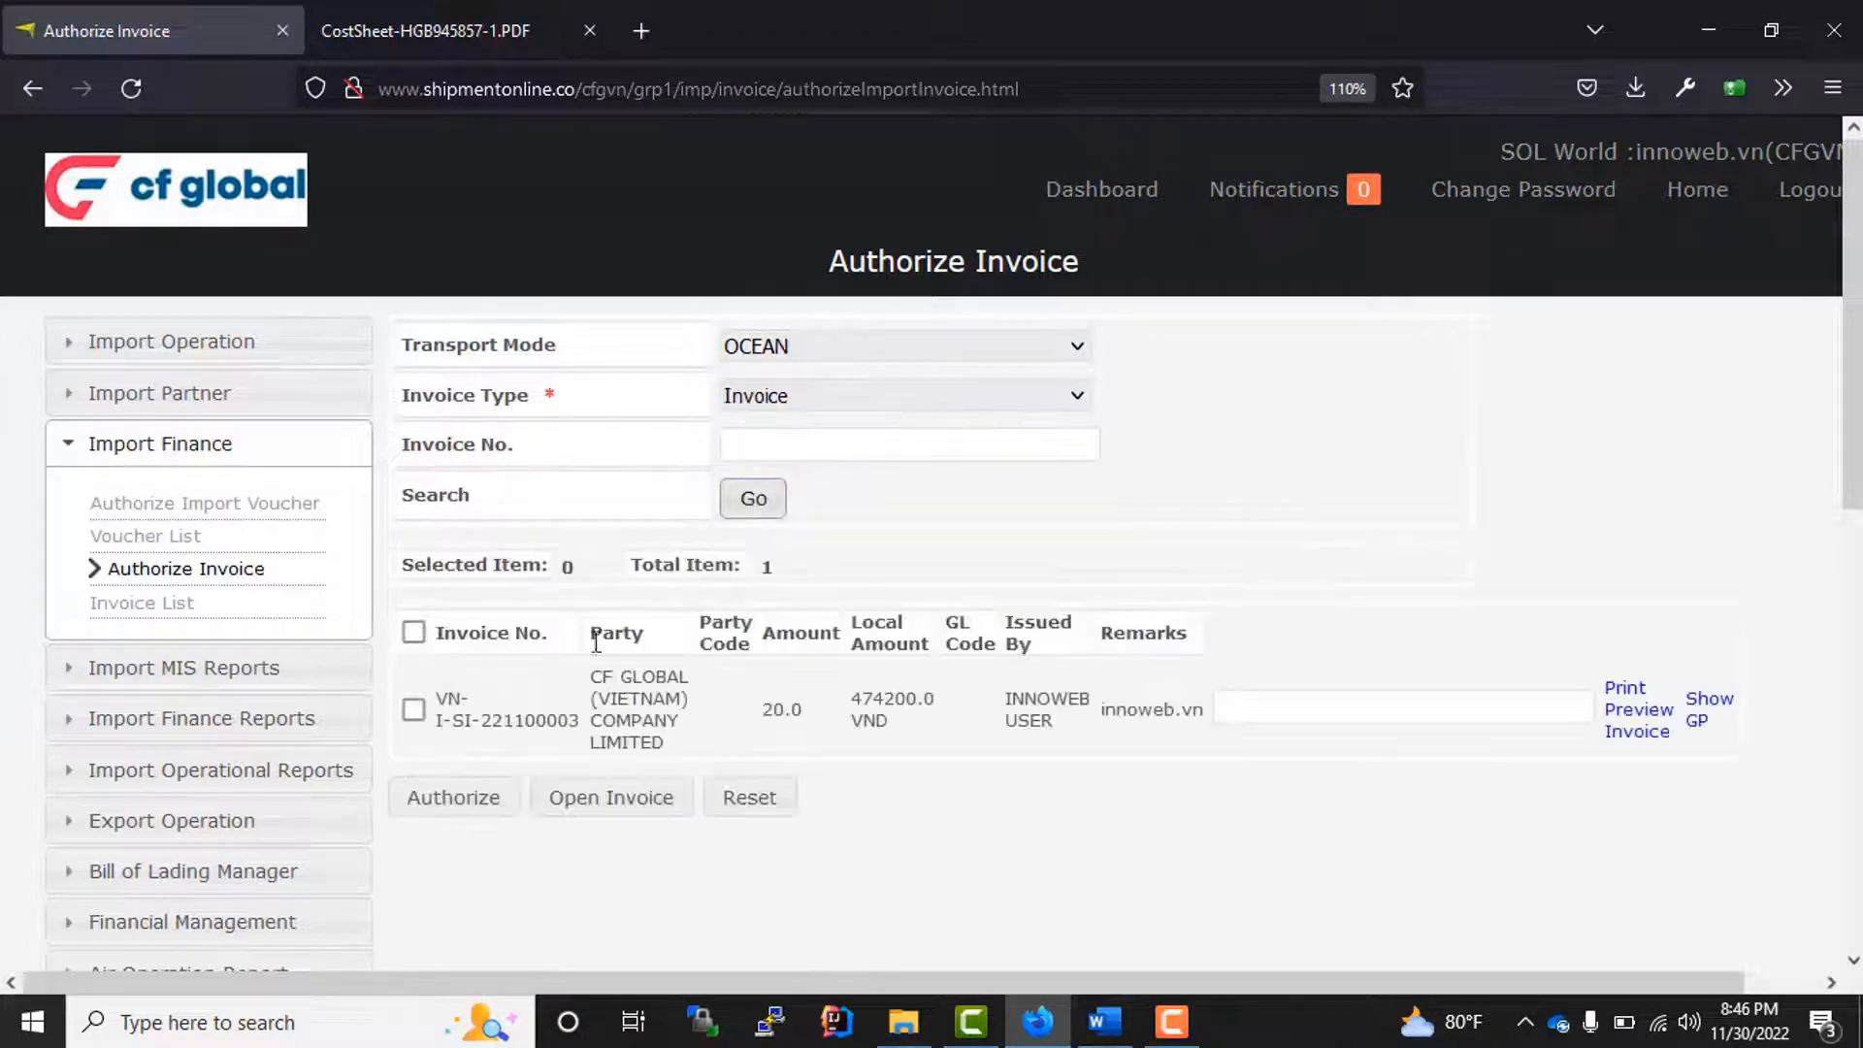
pyautogui.click(414, 712)
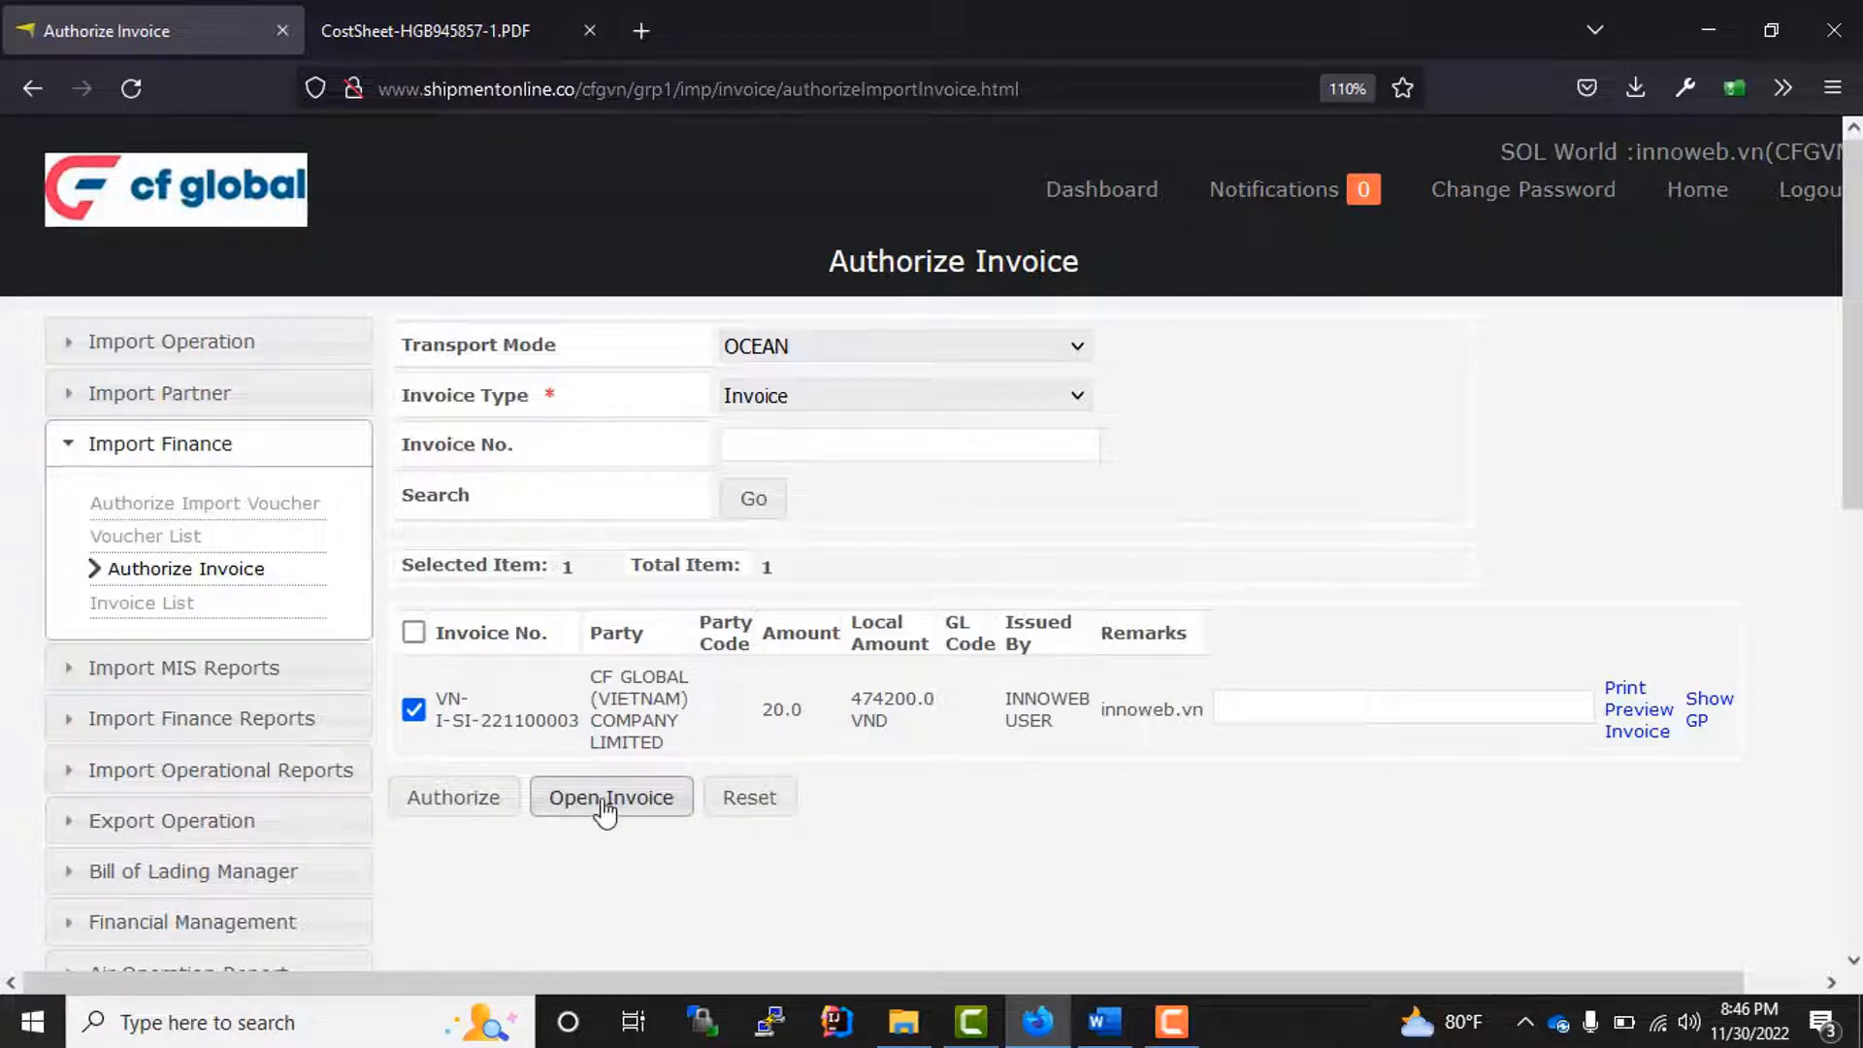
pyautogui.click(450, 797)
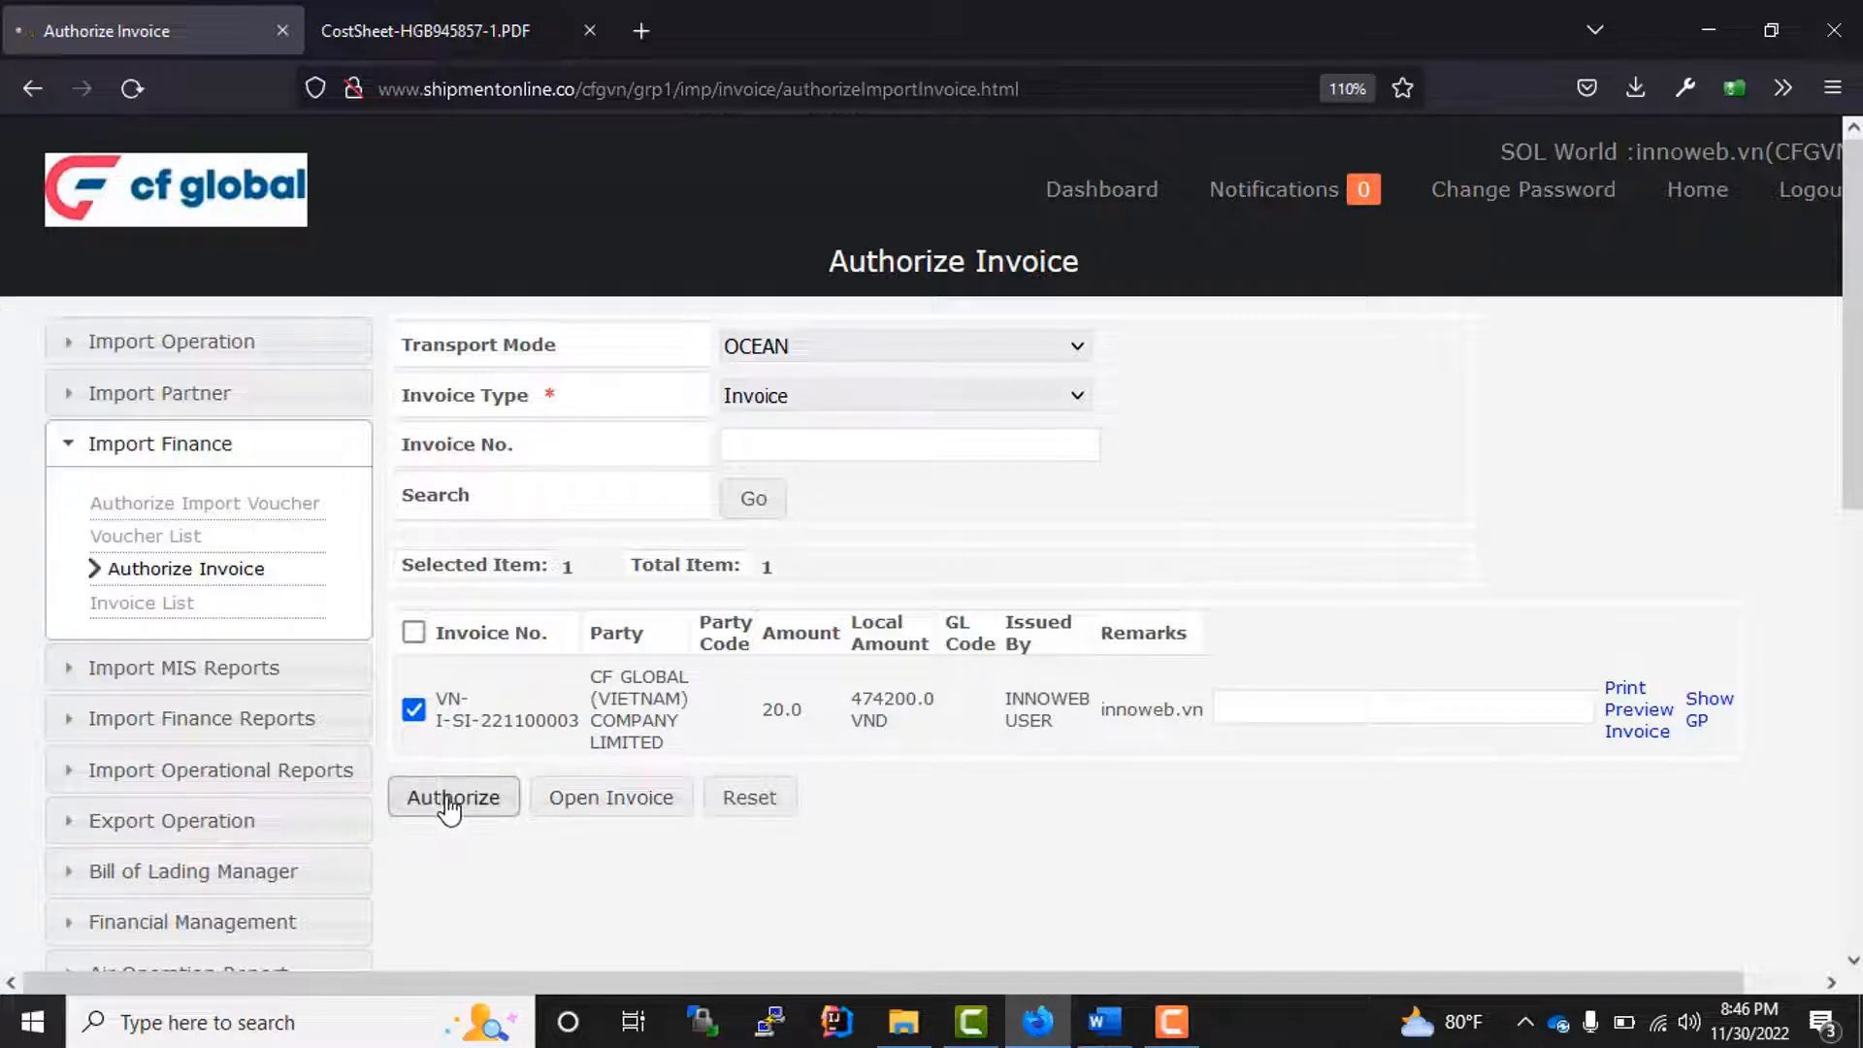
# Step: Find the import voucher with transport mode Ocean and authorize the A-T CONTROLS,INC voucher
pyautogui.click(219, 512)
pyautogui.click(731, 351)
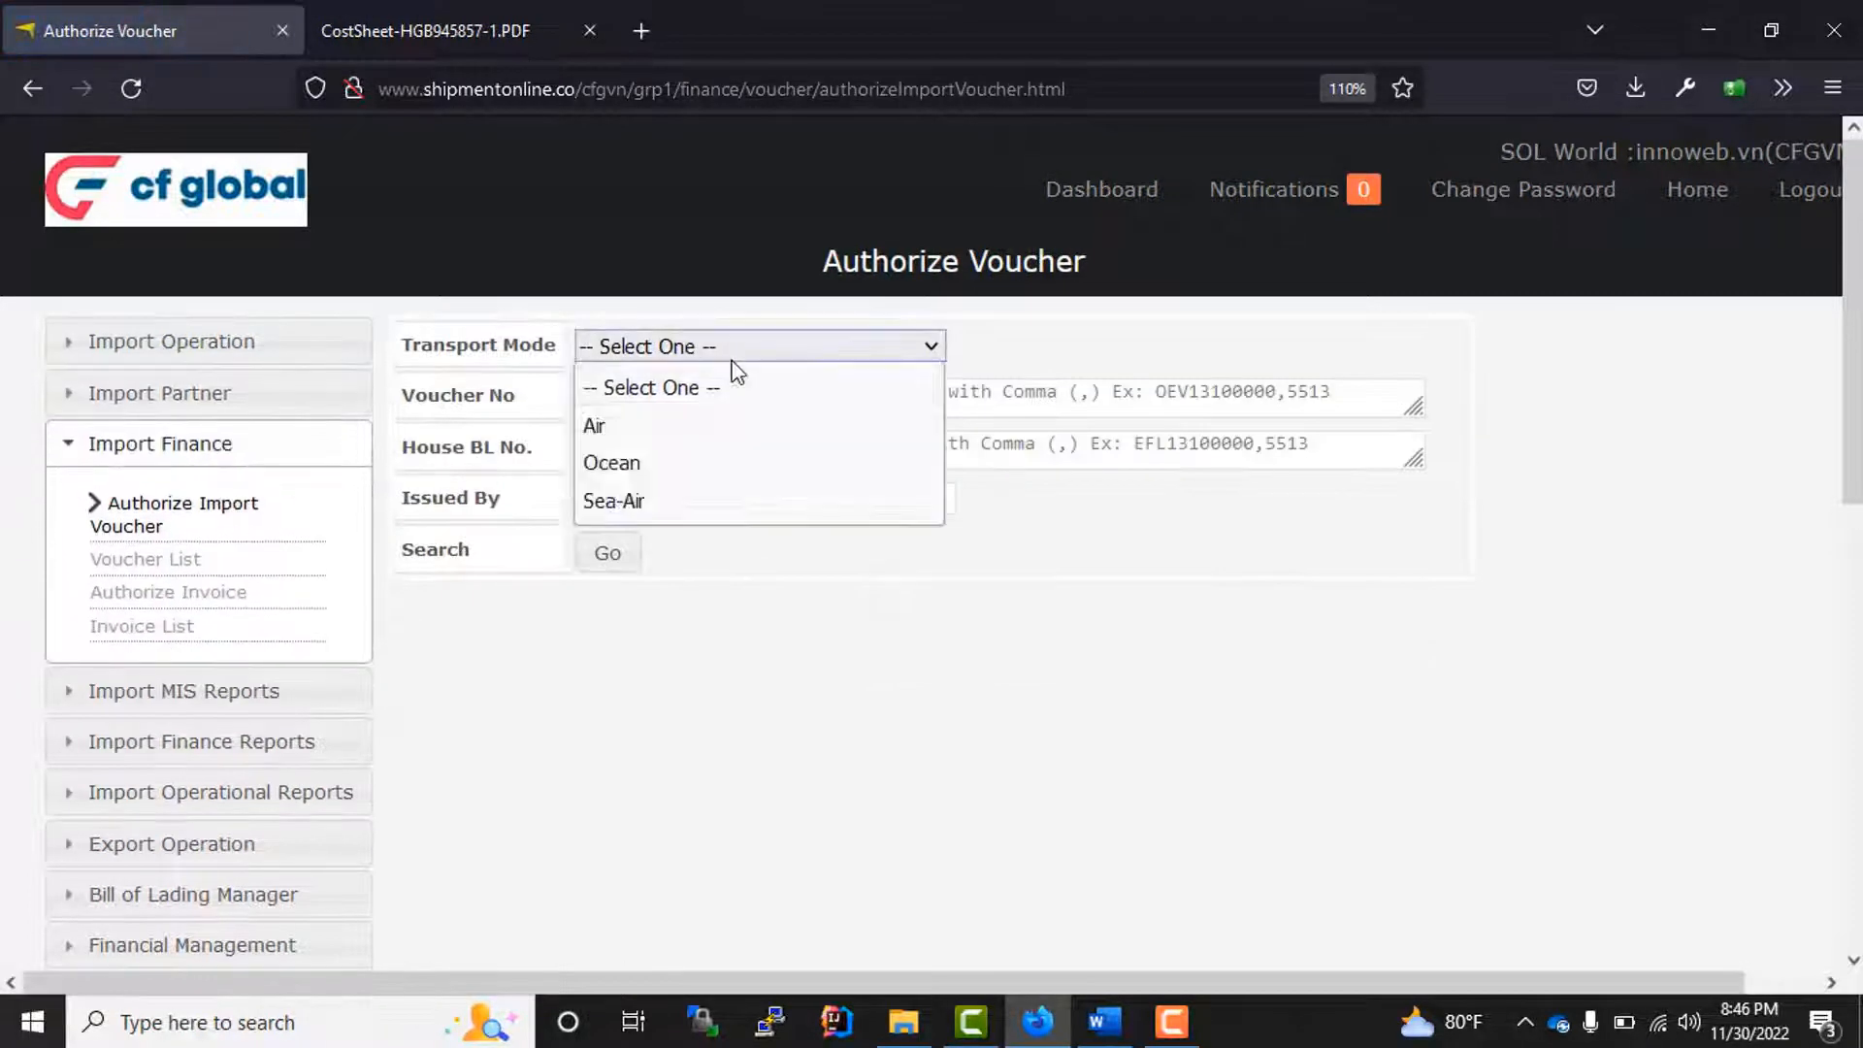
pyautogui.click(702, 463)
pyautogui.click(613, 552)
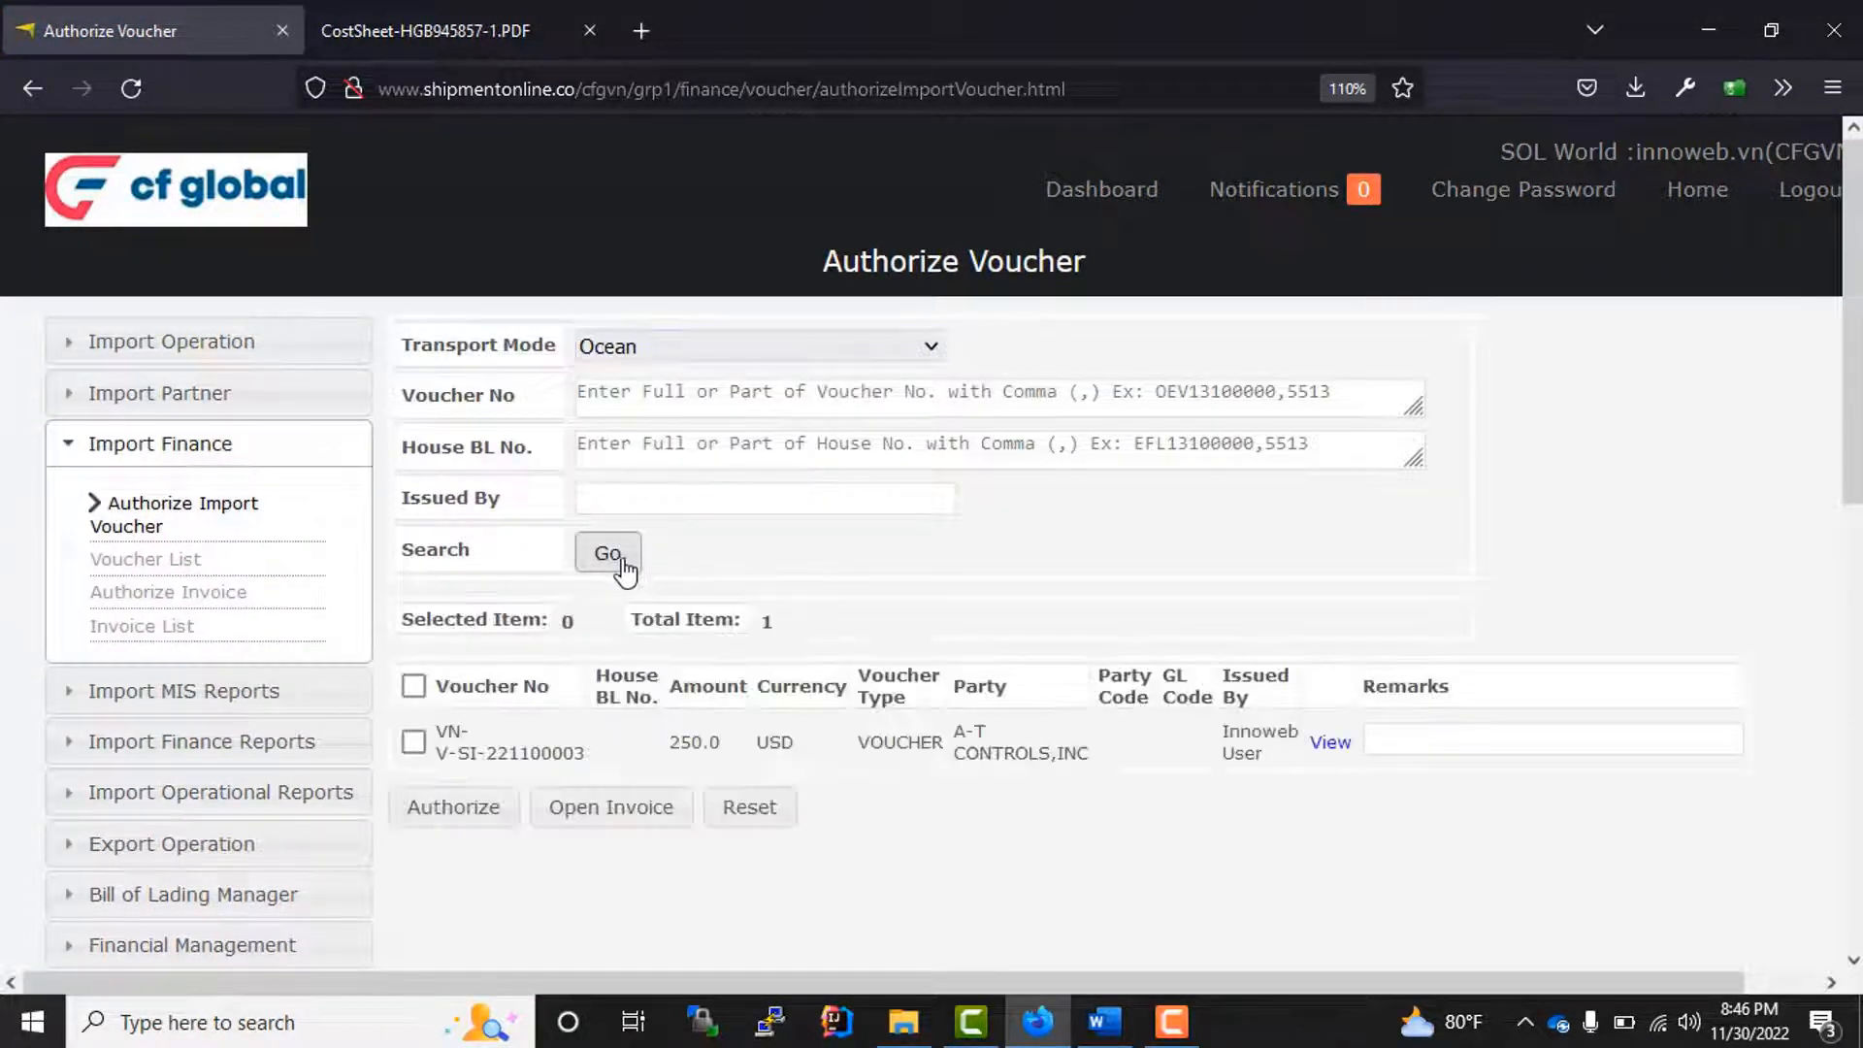
pyautogui.click(414, 741)
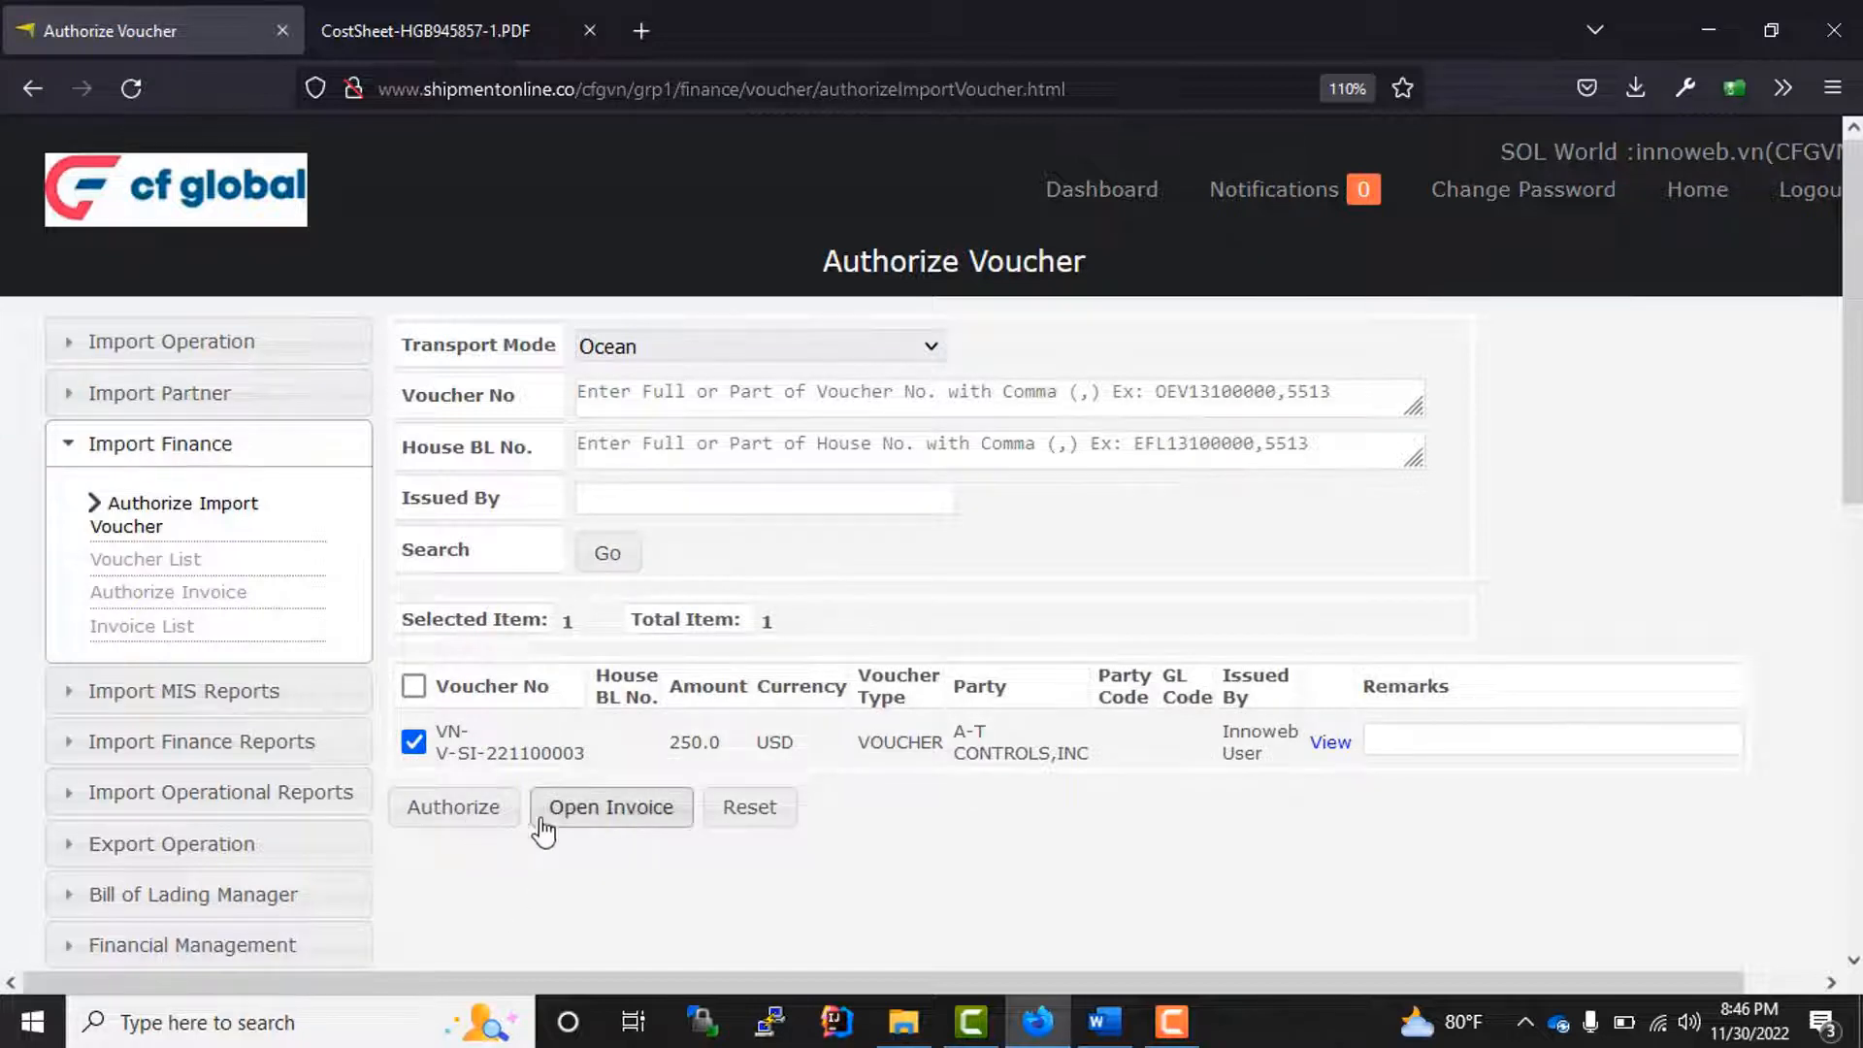
pyautogui.click(434, 810)
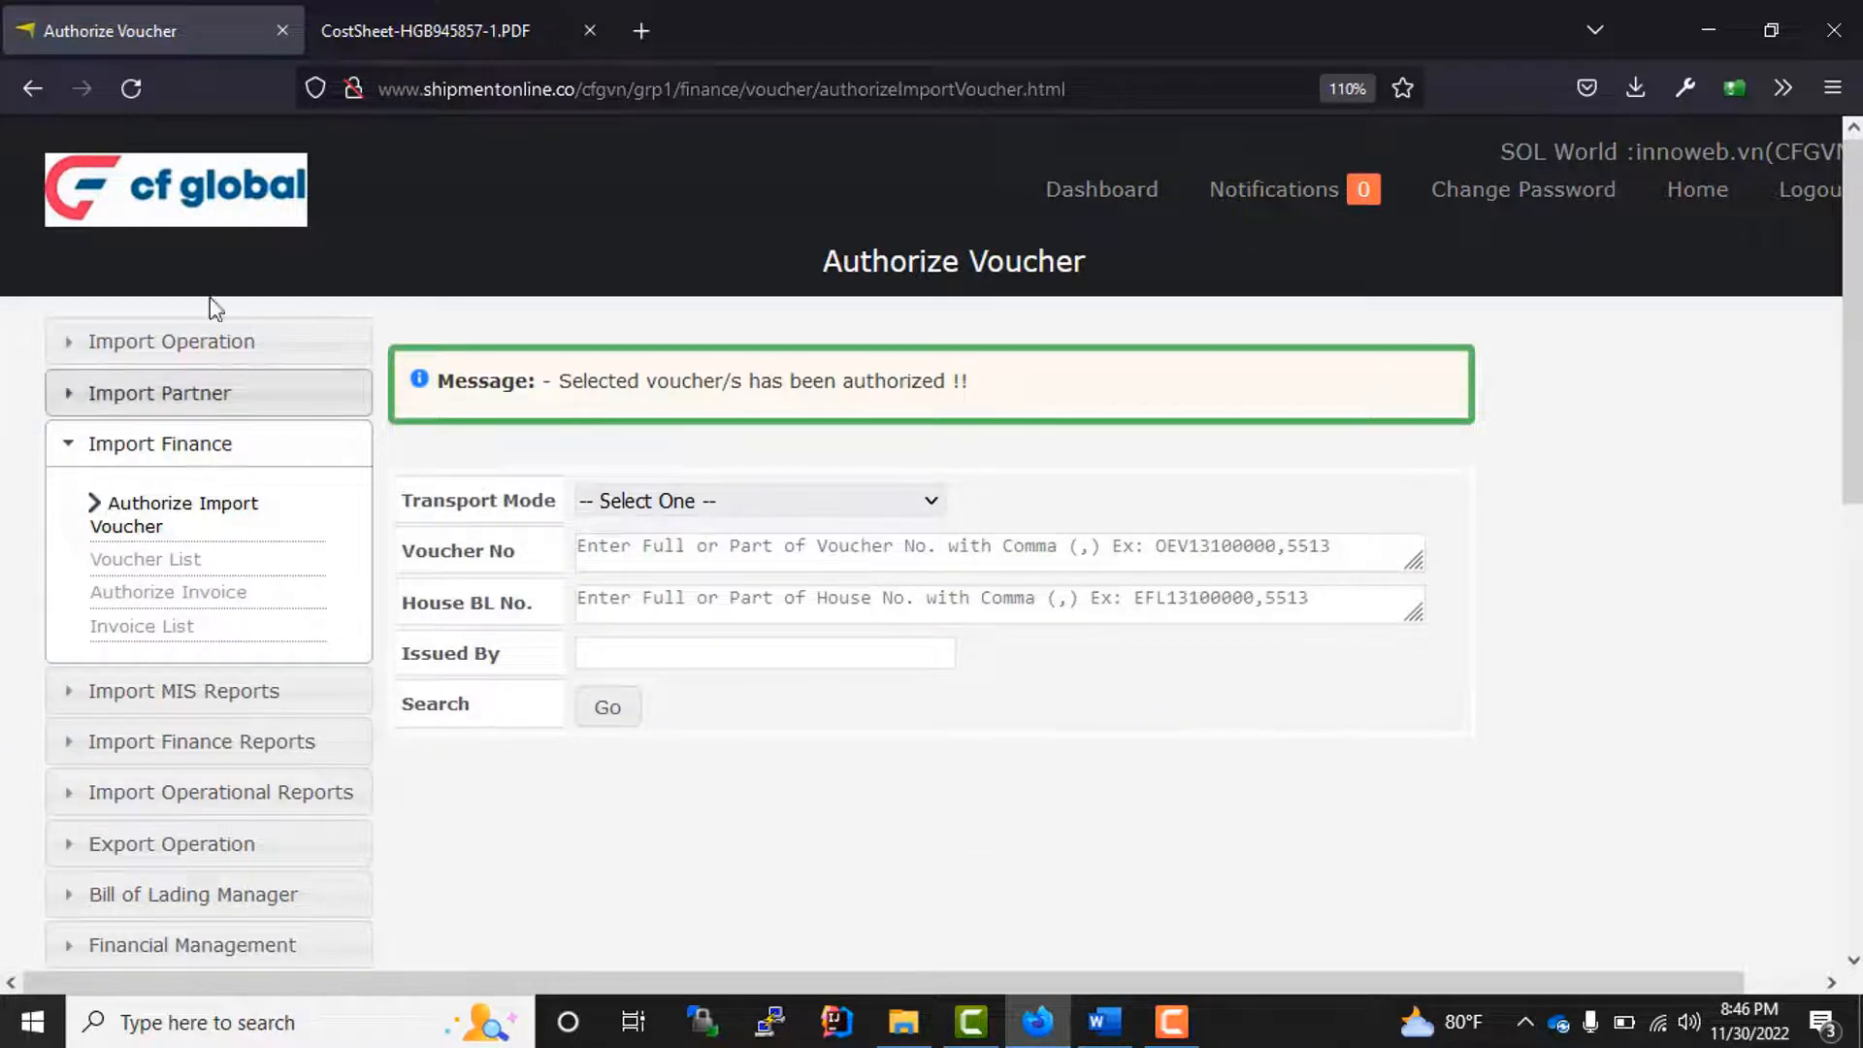
# Step: Search the import master list for house BL number 666 and open the matching ocean house
pyautogui.click(233, 366)
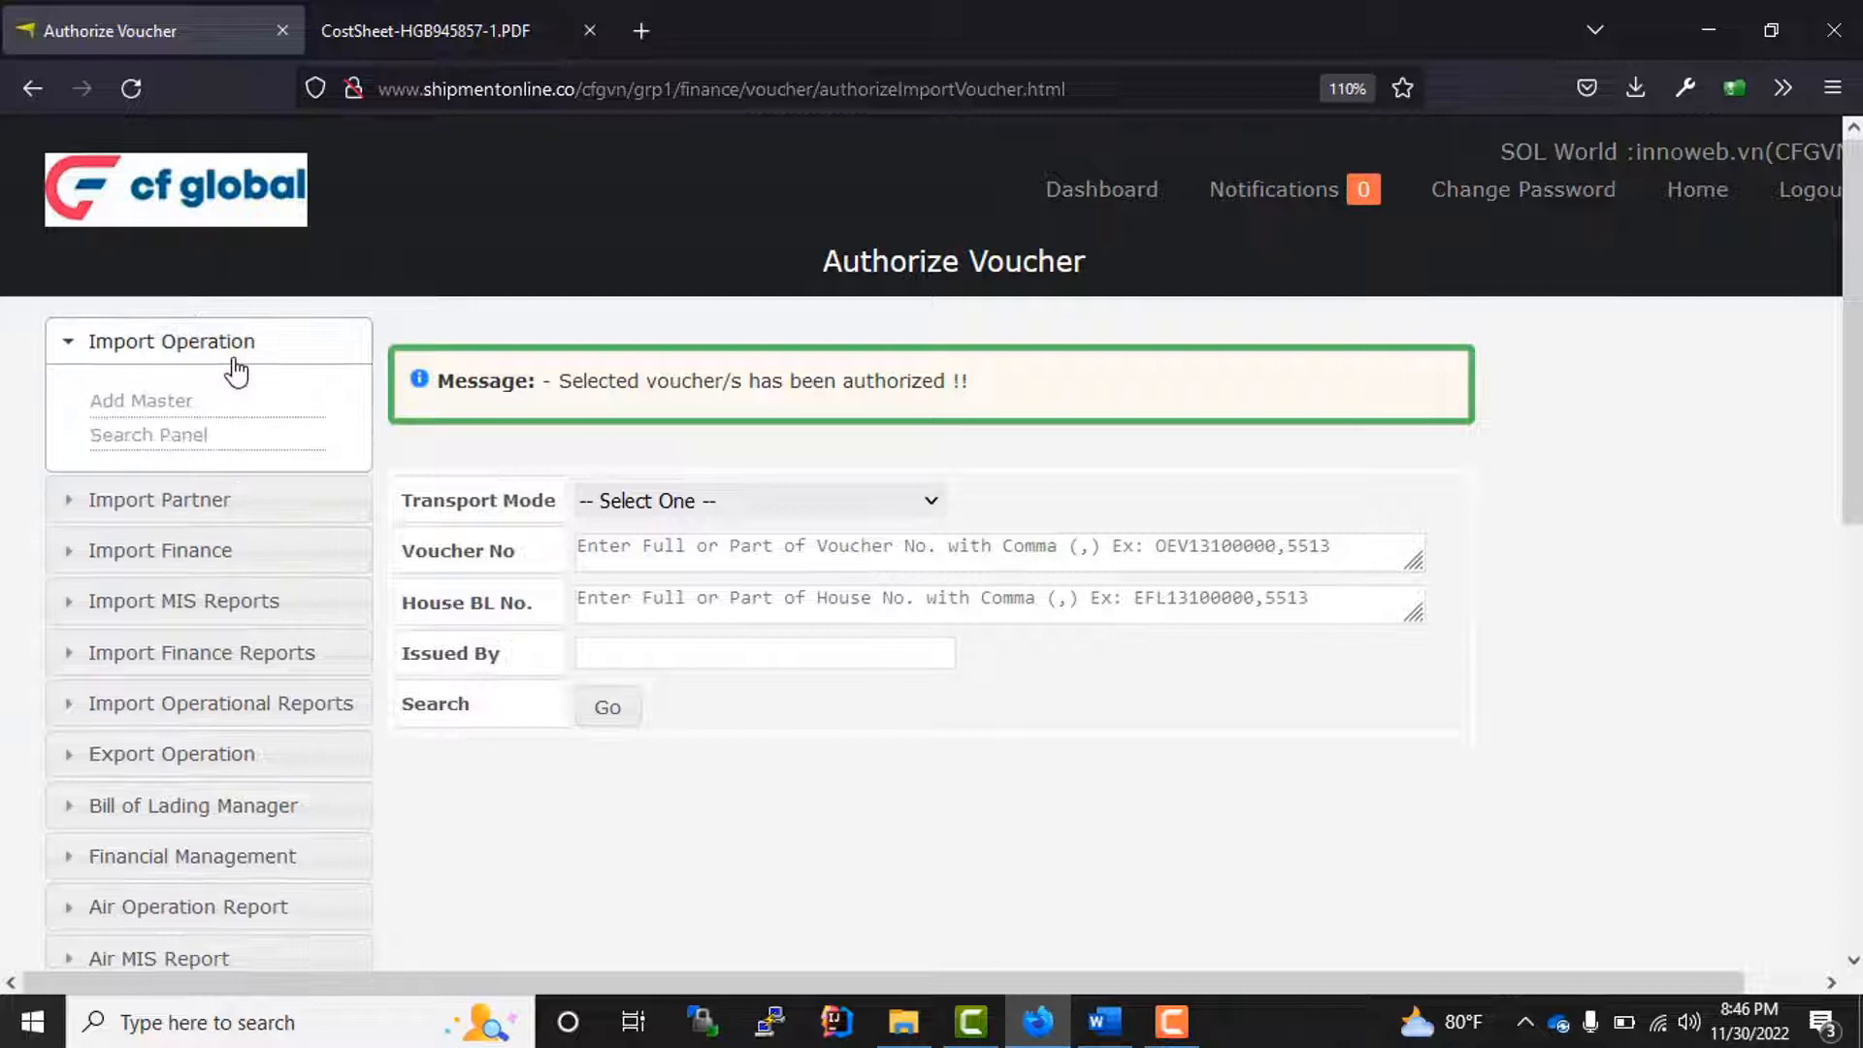
pyautogui.click(196, 446)
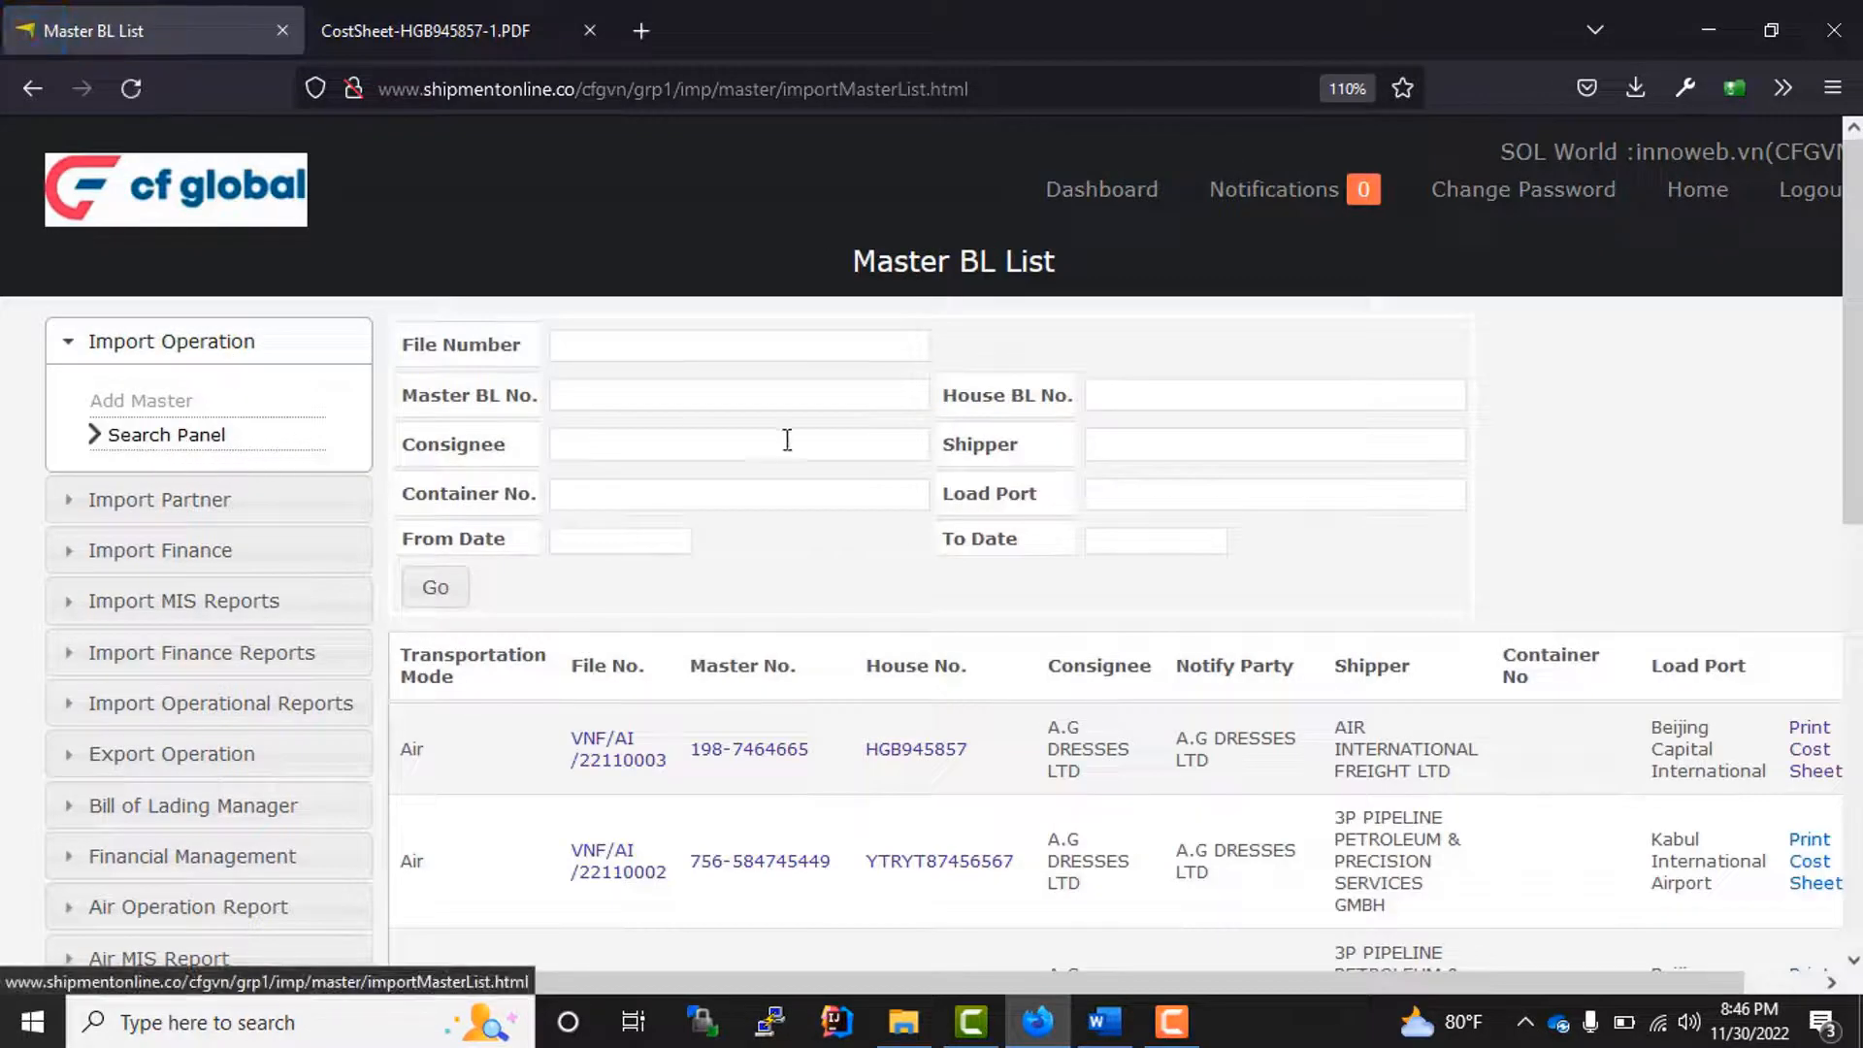
pyautogui.click(1160, 396)
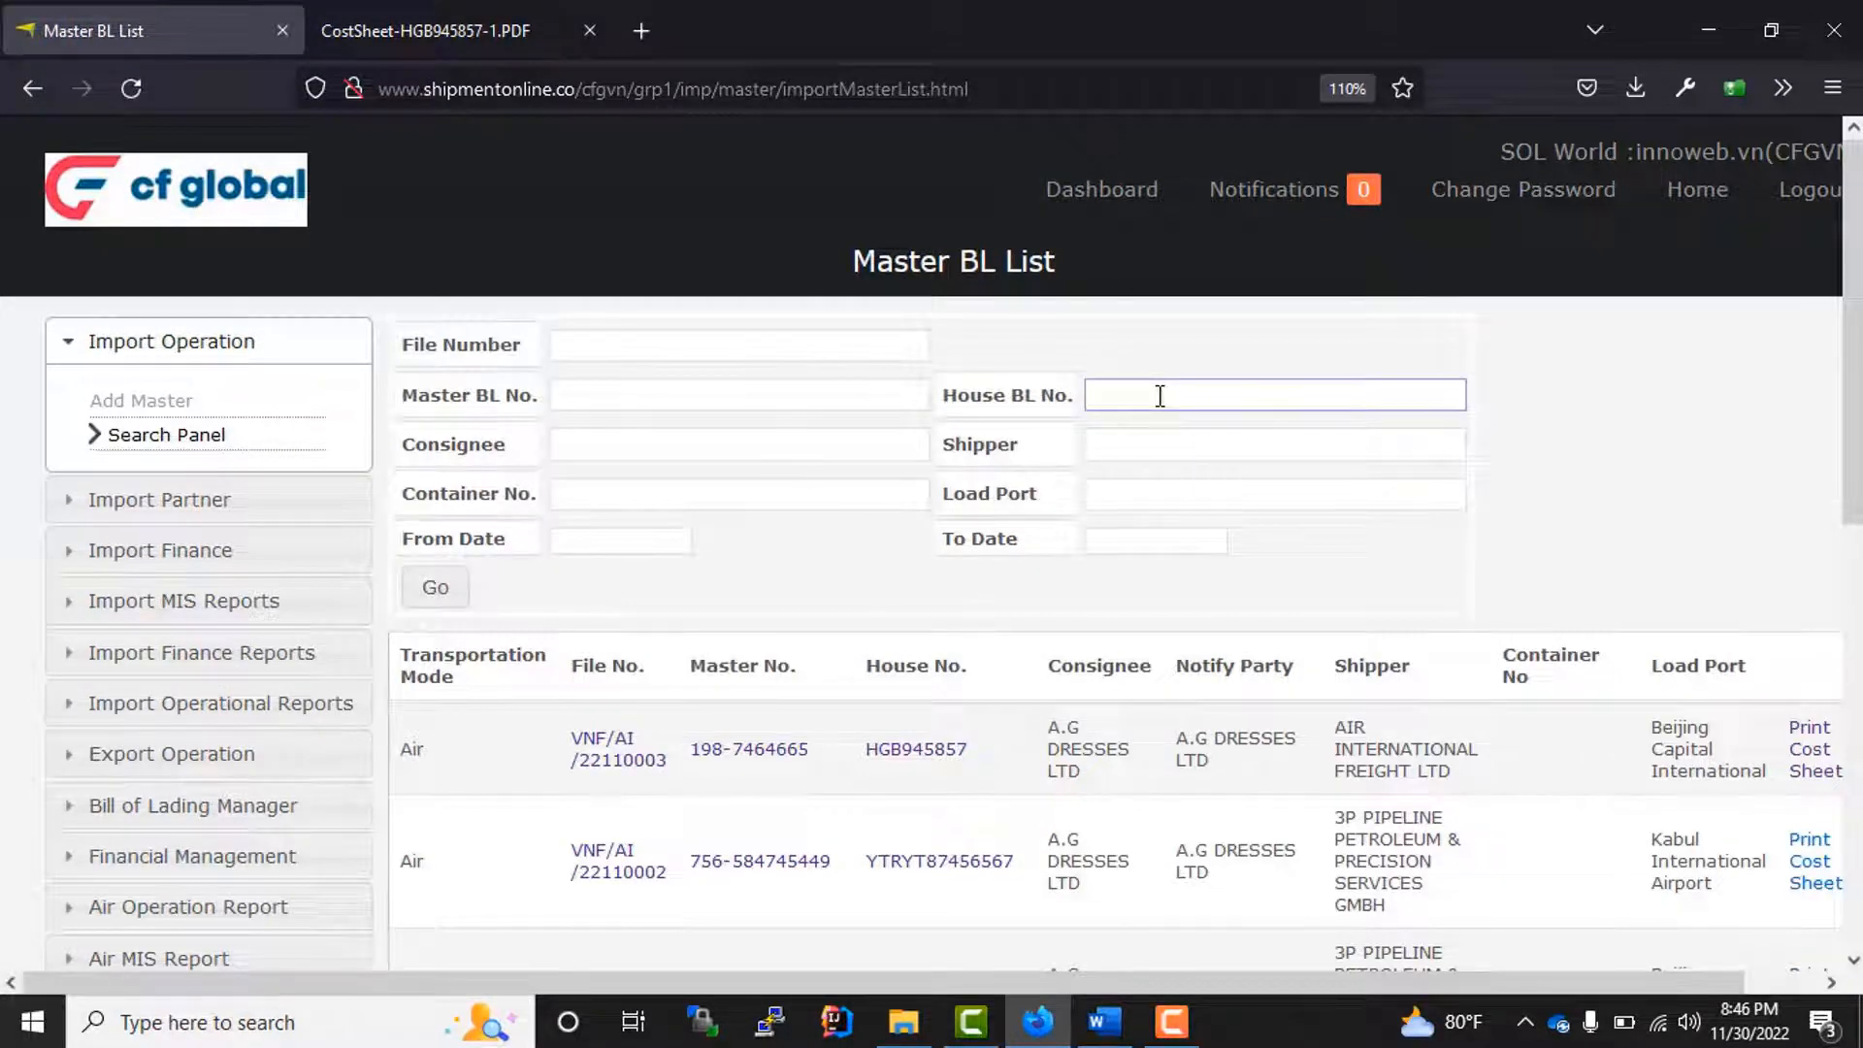
pyautogui.write('666')
pyautogui.click(446, 587)
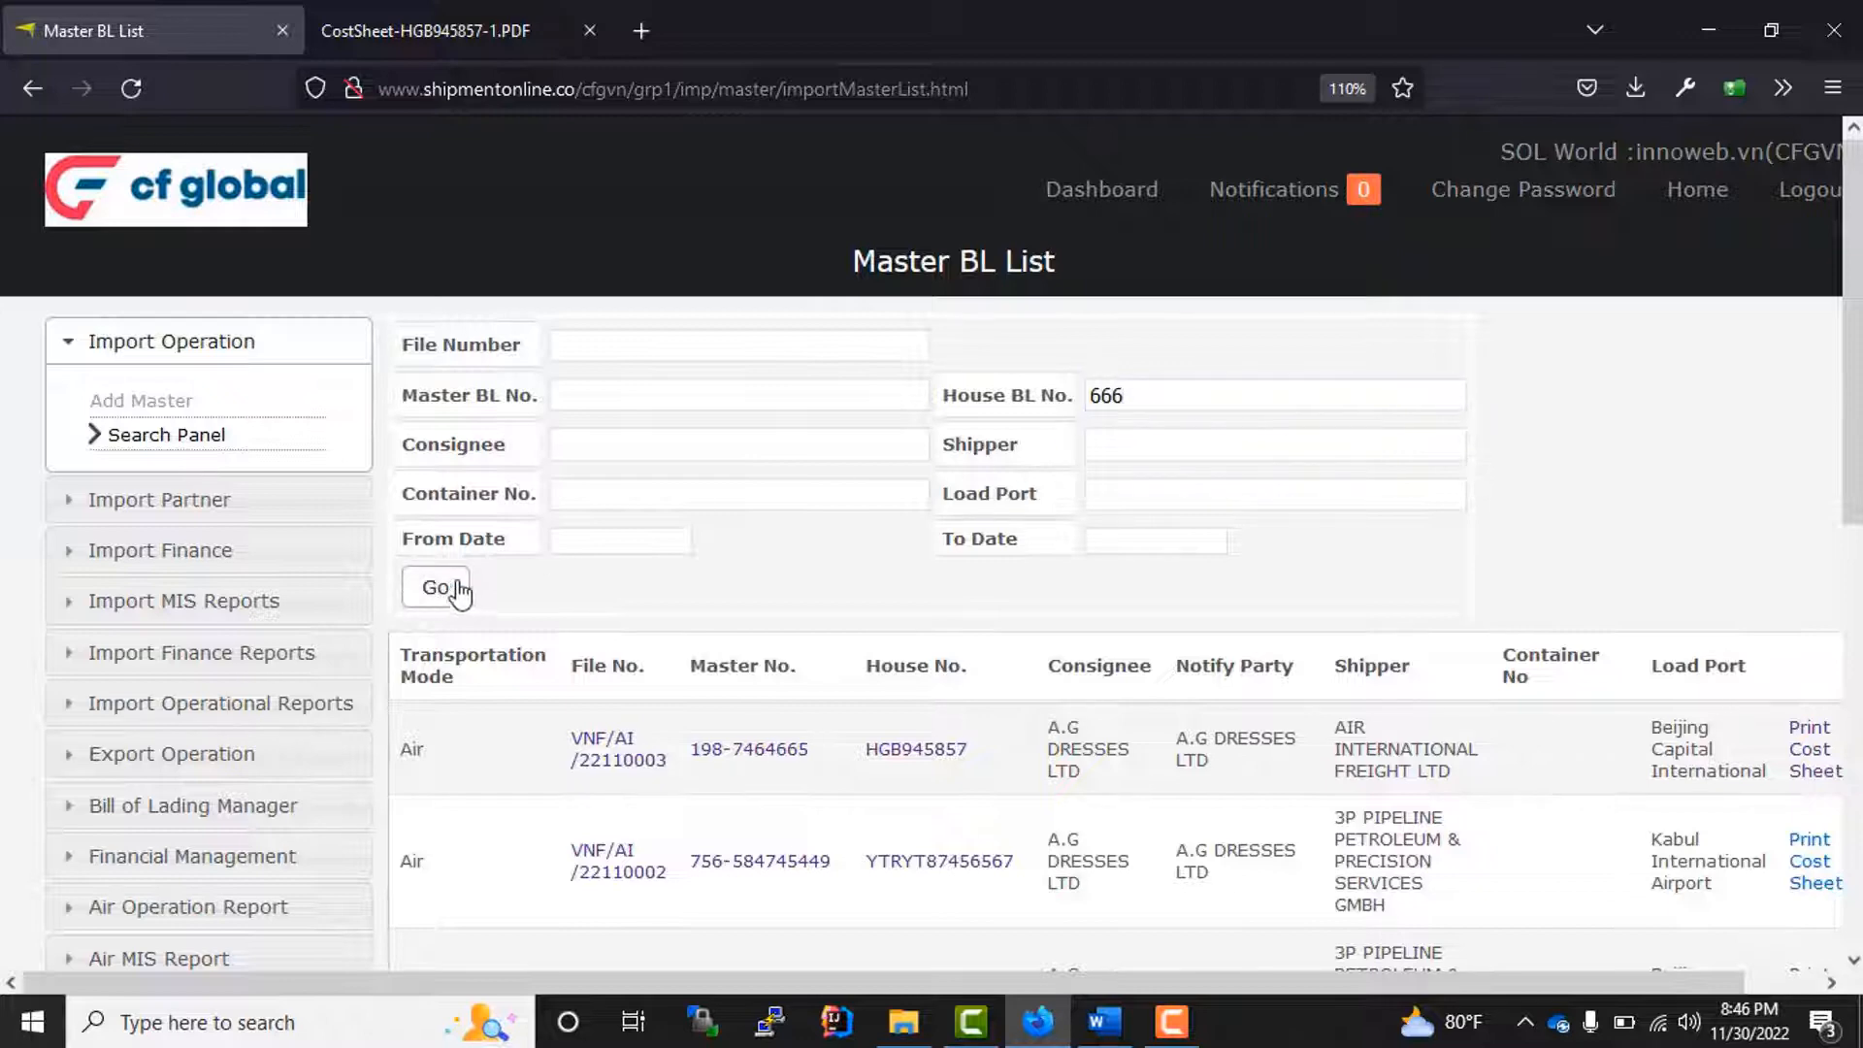
pyautogui.doubleClick(901, 818)
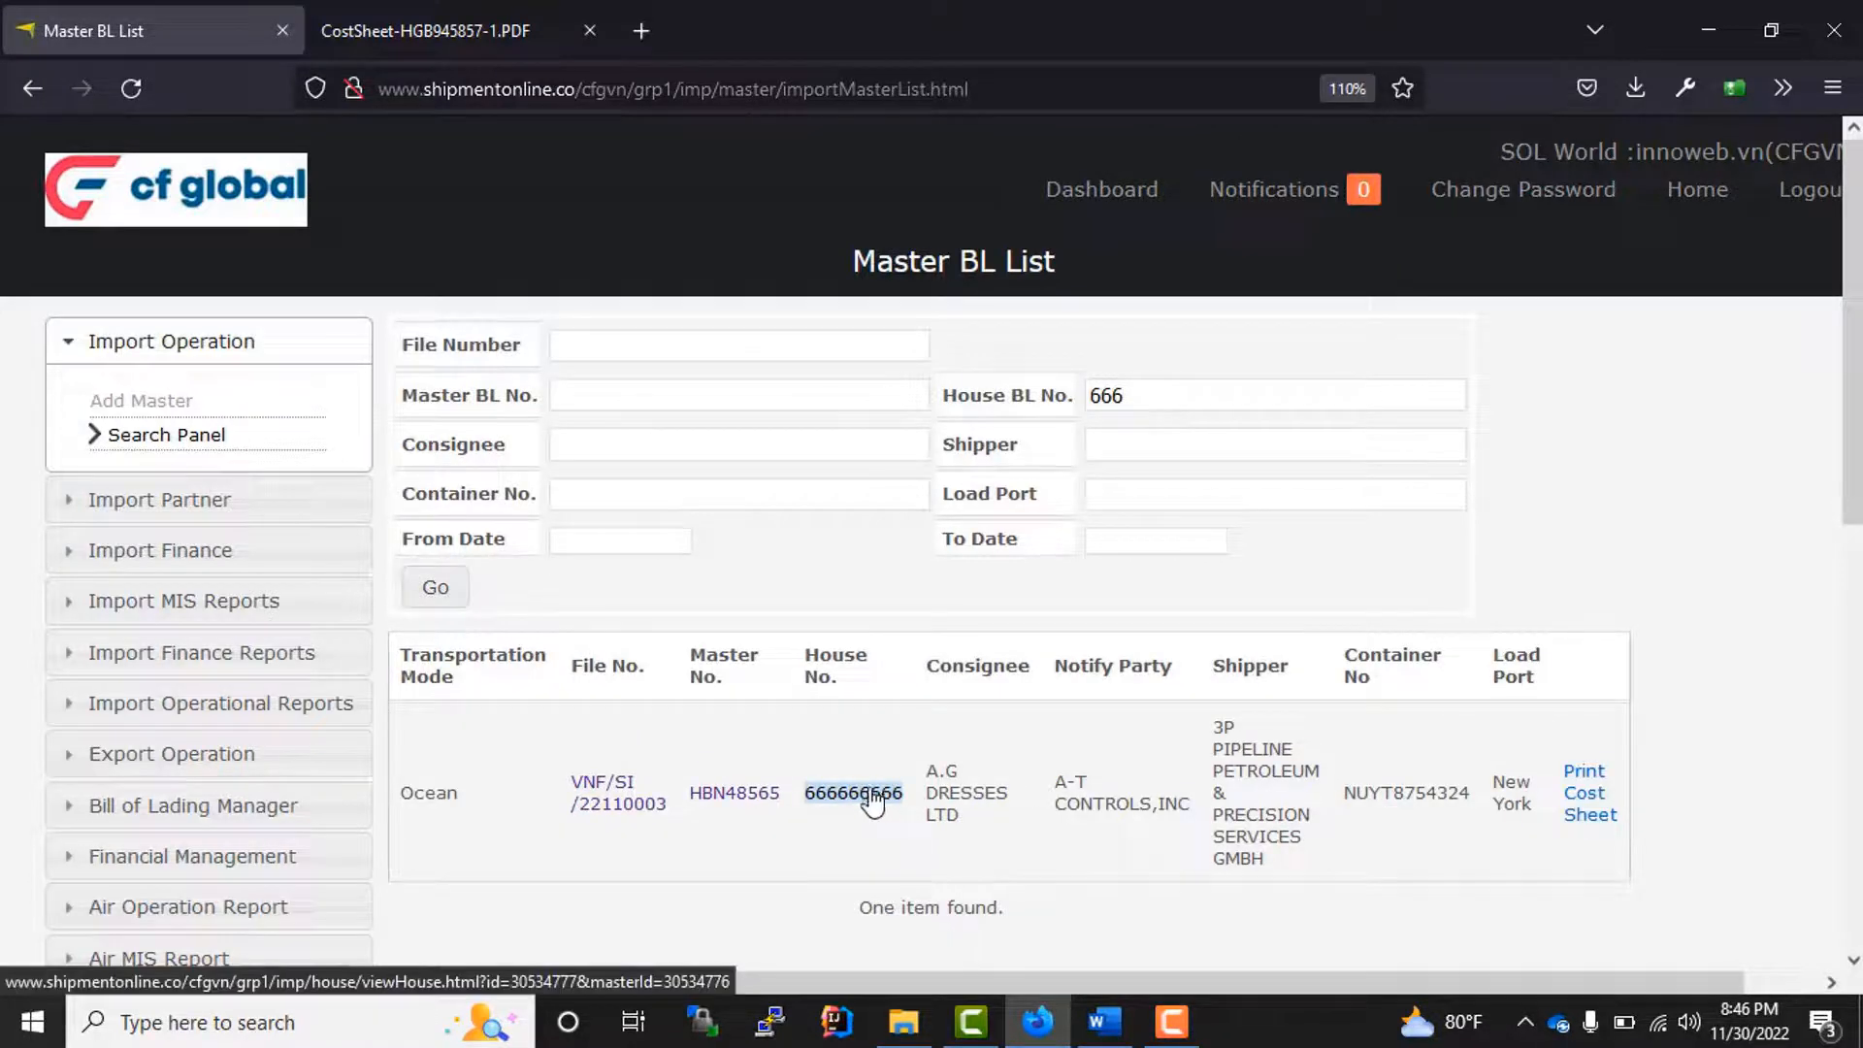
pyautogui.click(868, 801)
# Step: Print the house's cost sheet from the cost summary, review its cost, revenue and profit figures, and close the PDF
pyautogui.scroll(-10, 619, 545)
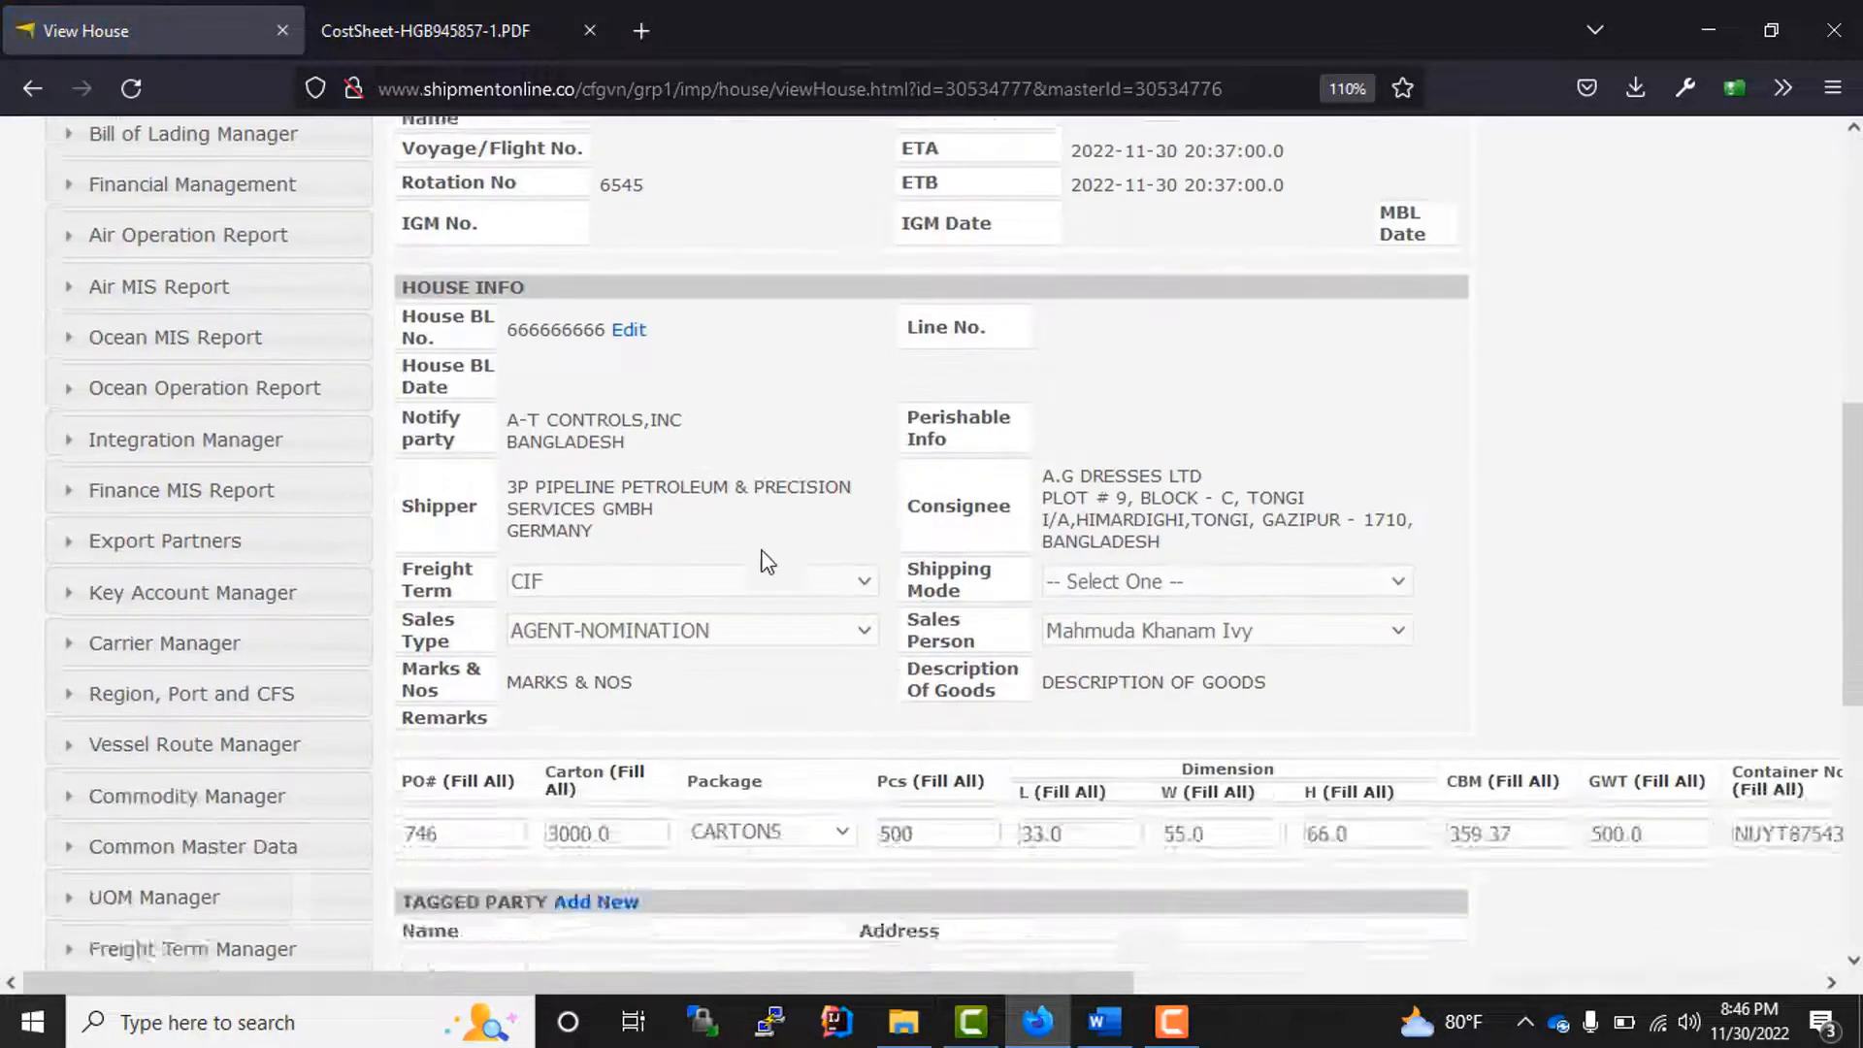
pyautogui.scroll(-1, 805, 592)
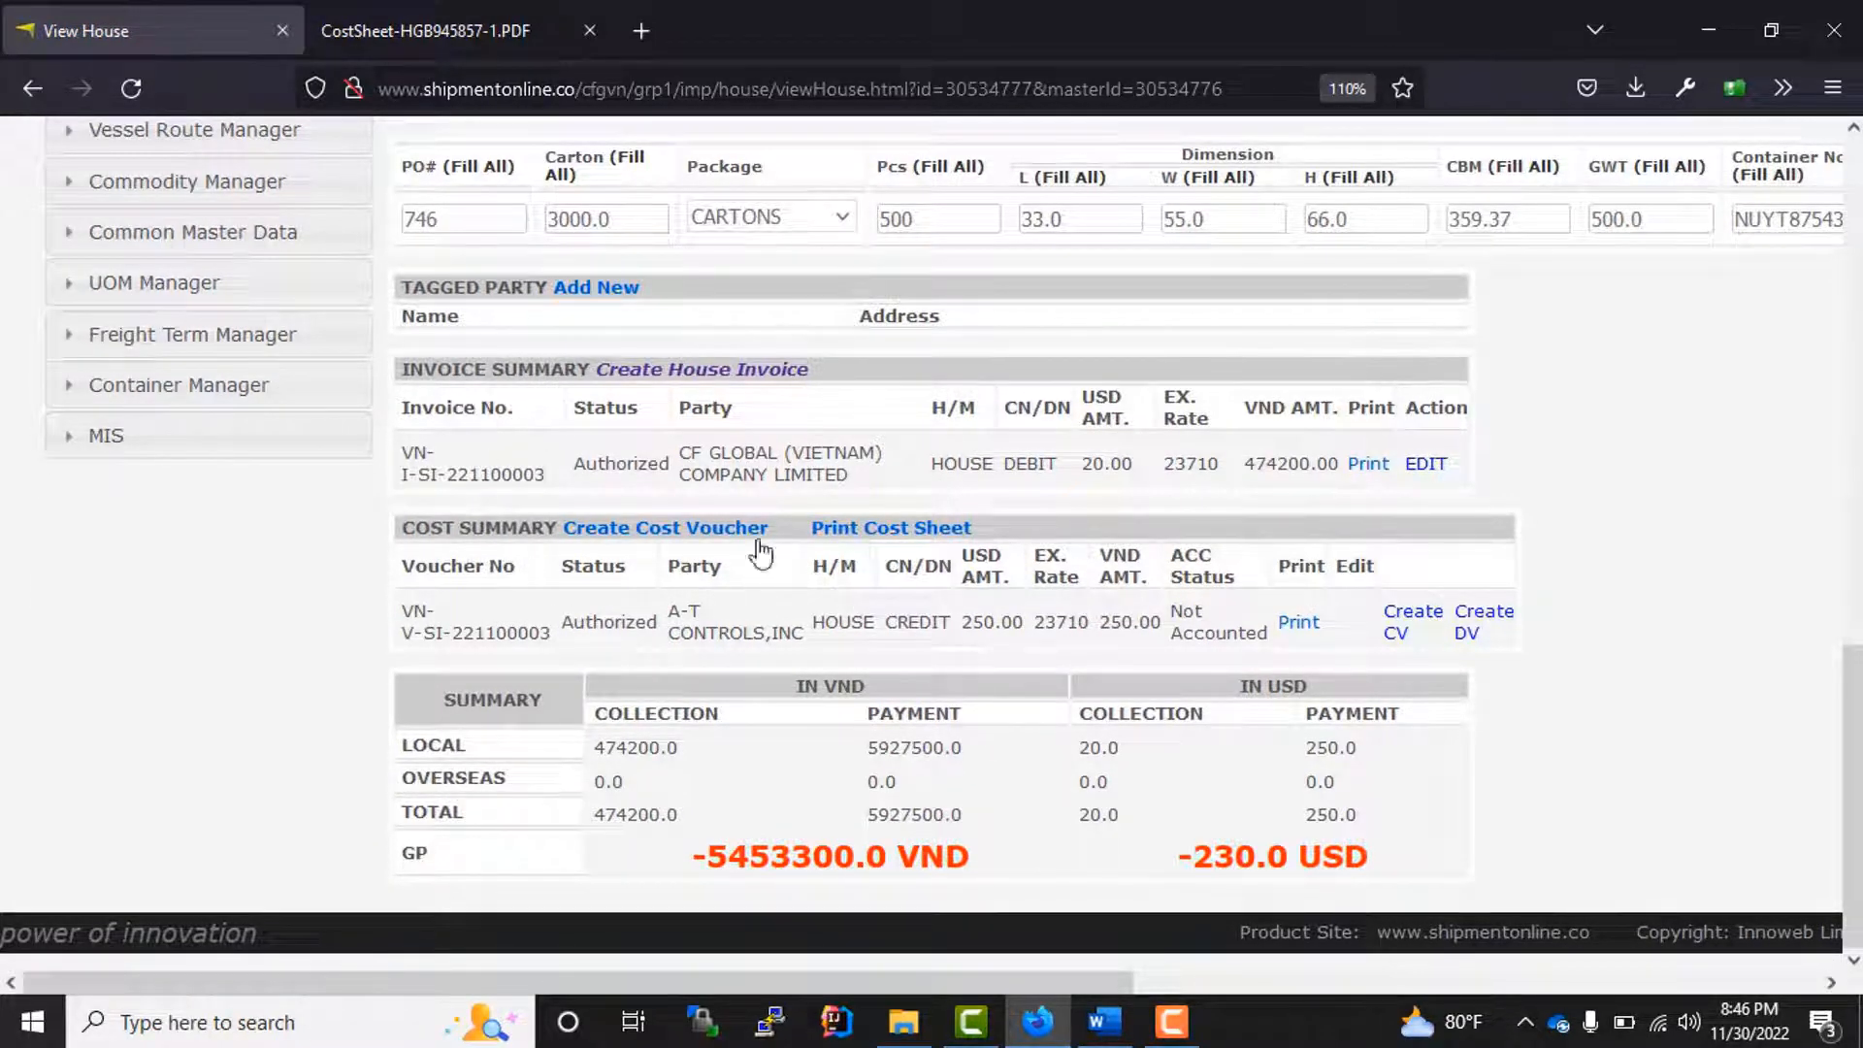
pyautogui.click(848, 530)
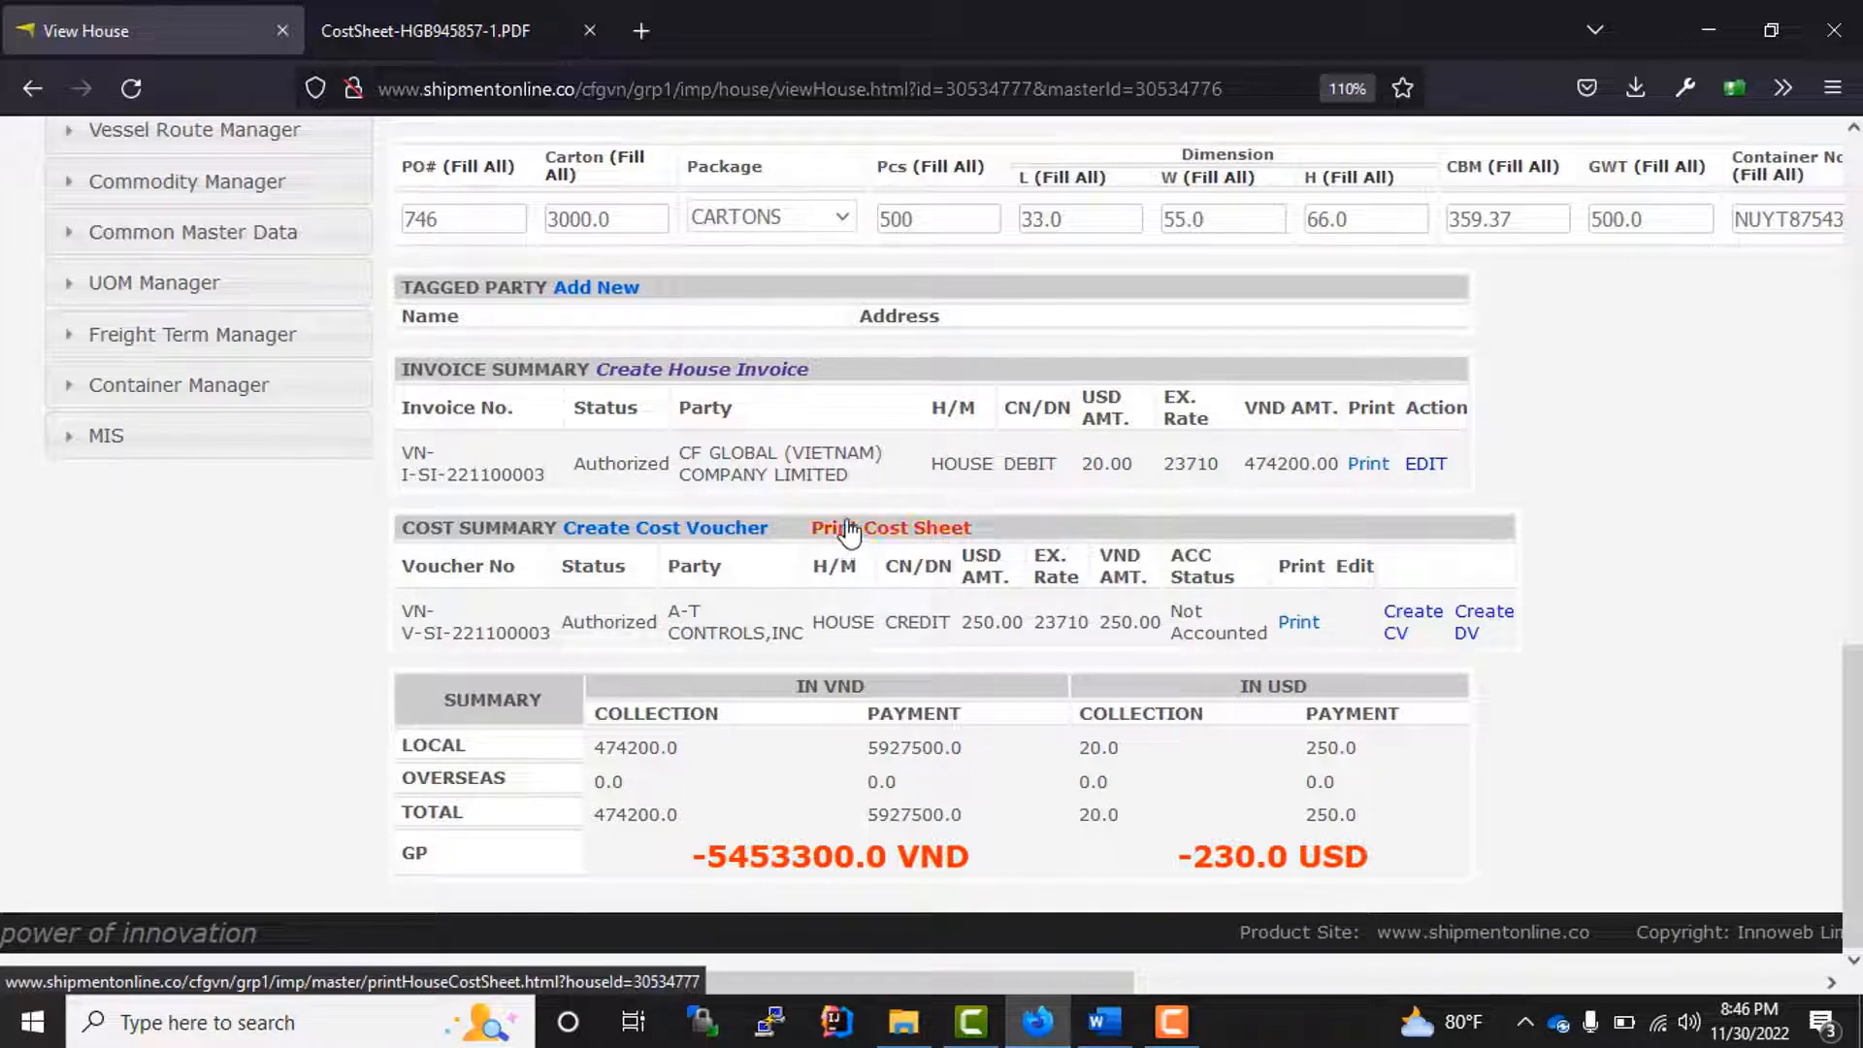
pyautogui.scroll(-2, 470, 797)
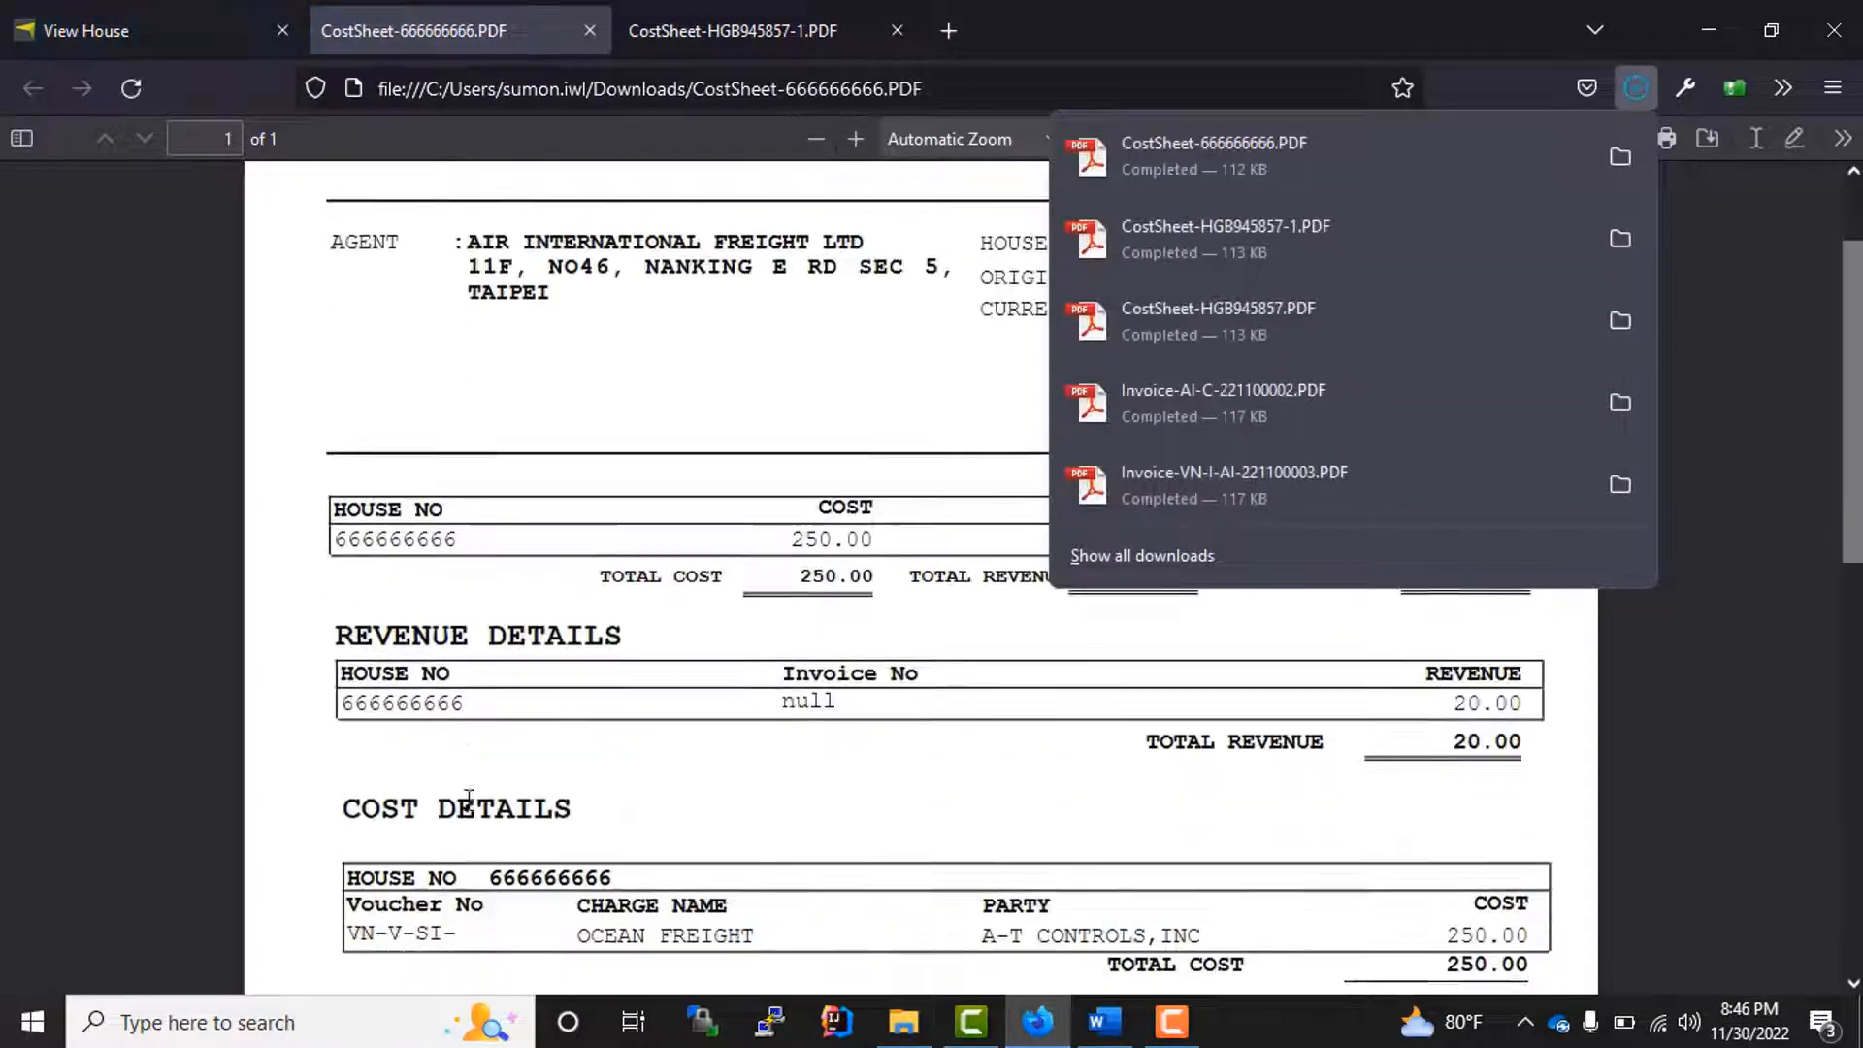
pyautogui.click(970, 720)
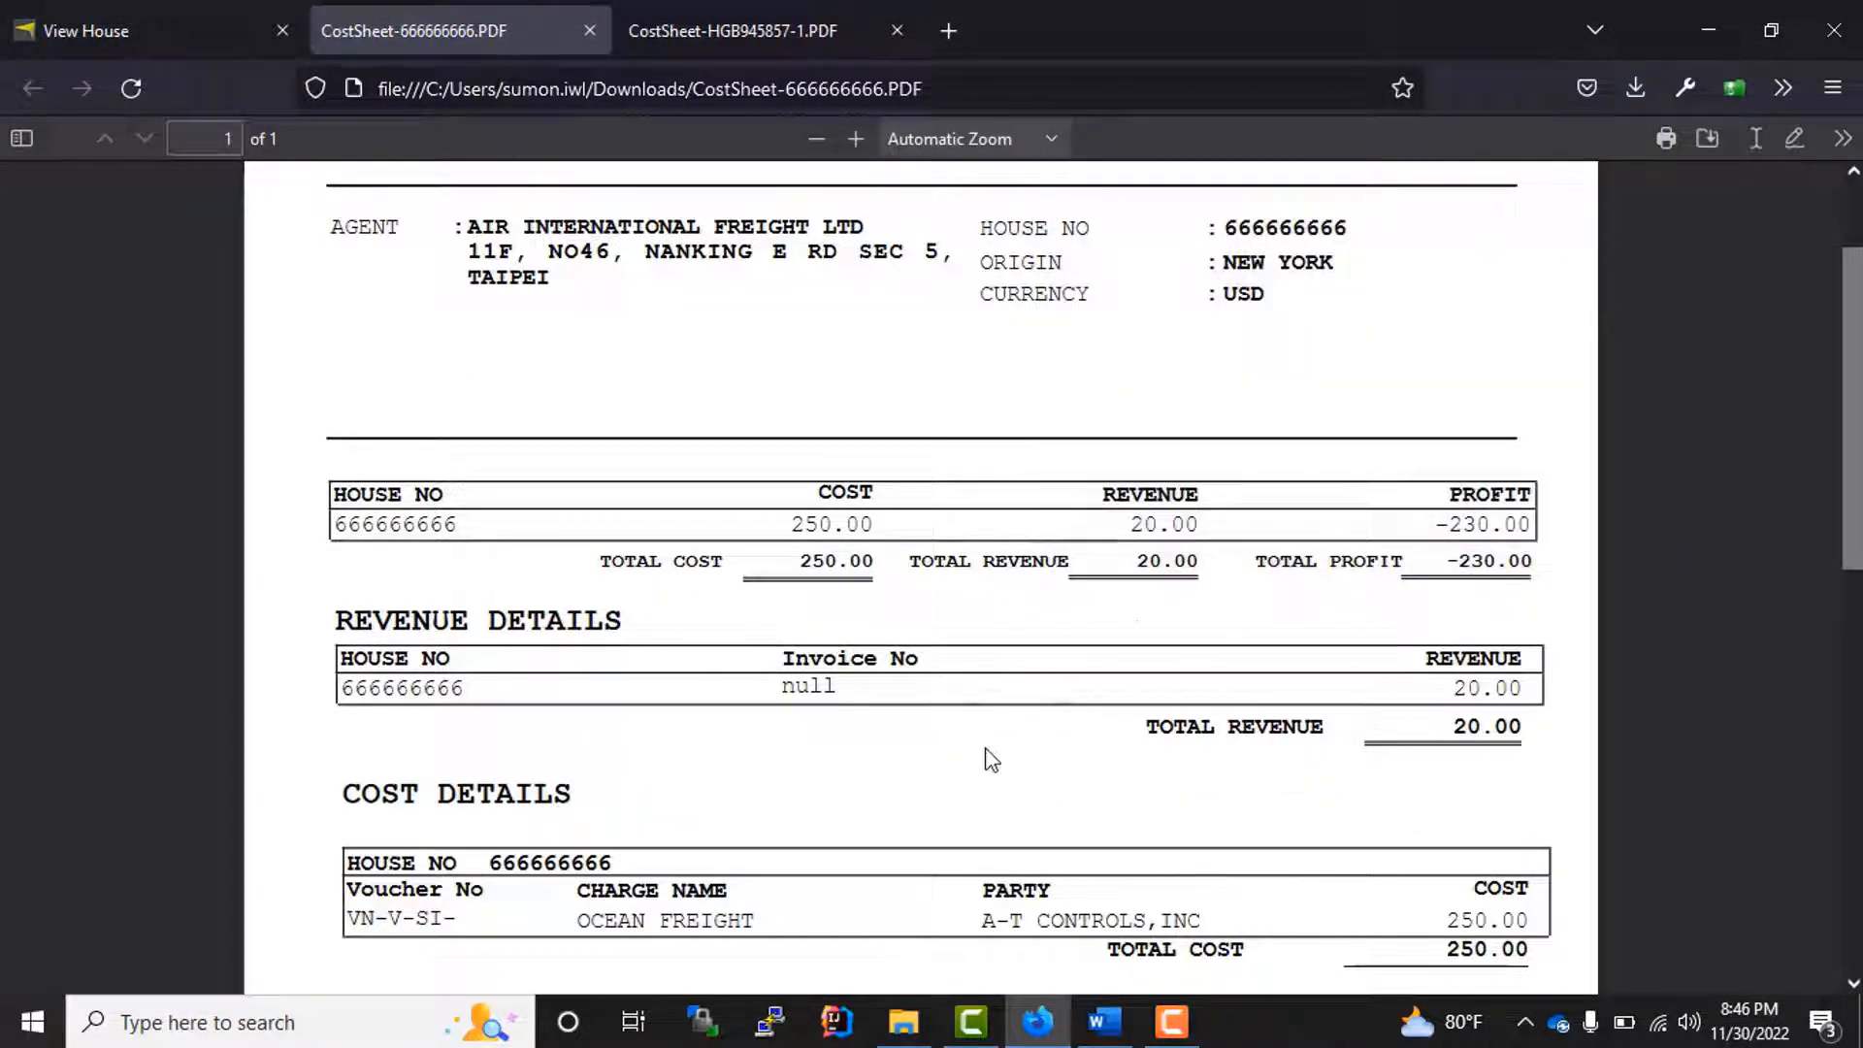
pyautogui.doubleClick(1465, 525)
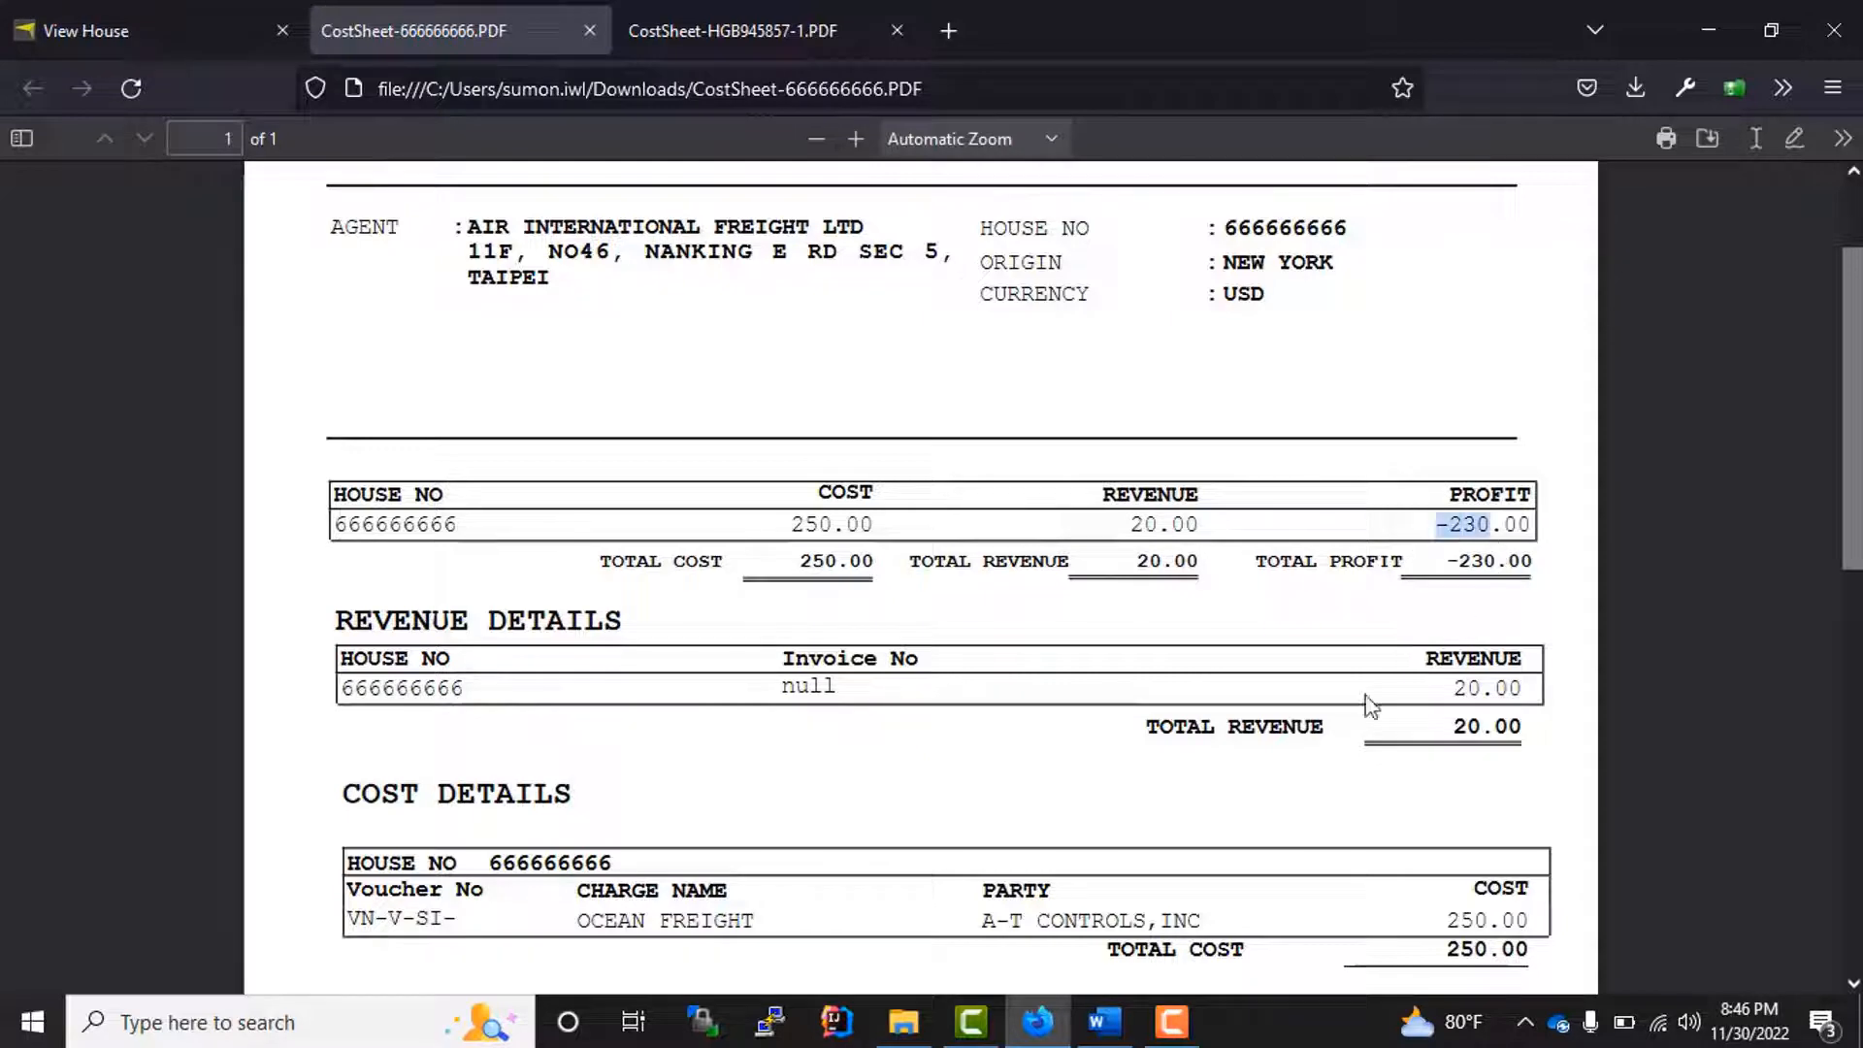
pyautogui.click(1019, 766)
pyautogui.scroll(-5, 1020, 747)
pyautogui.scroll(7, 1024, 732)
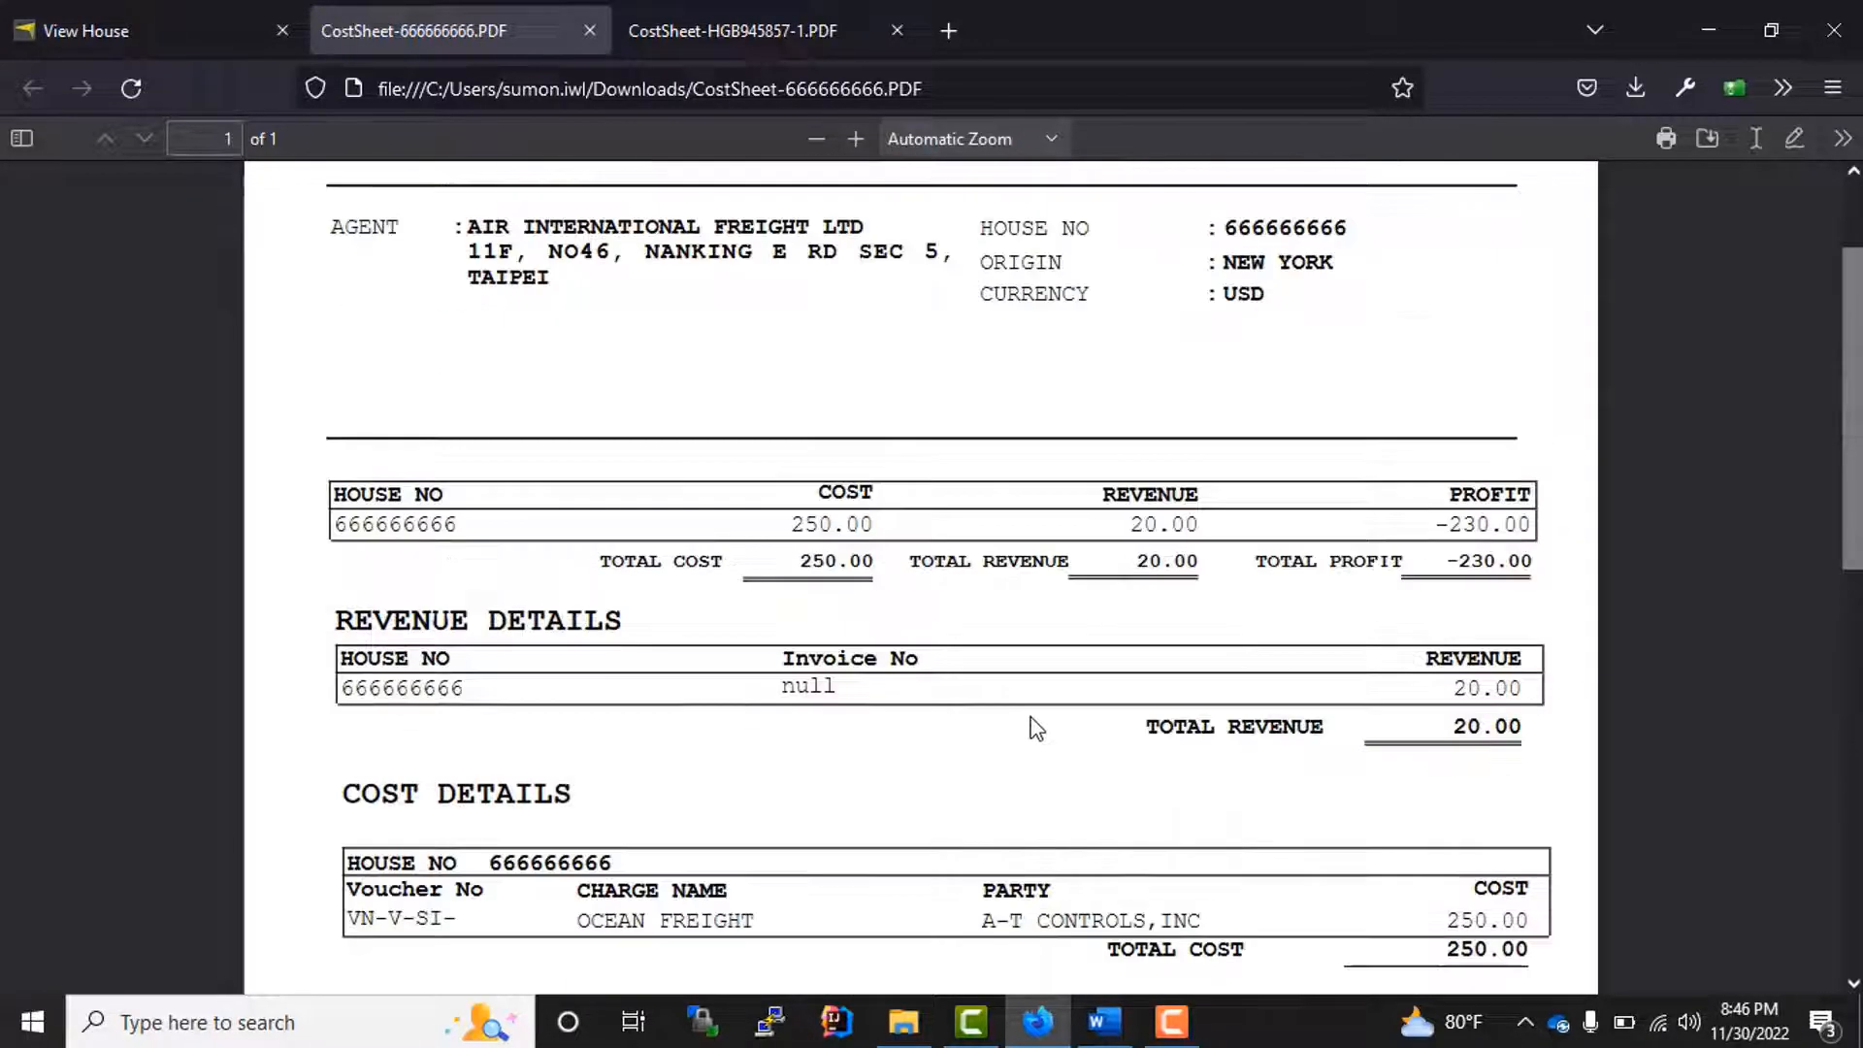
pyautogui.click(590, 30)
pyautogui.scroll(15, 551, 698)
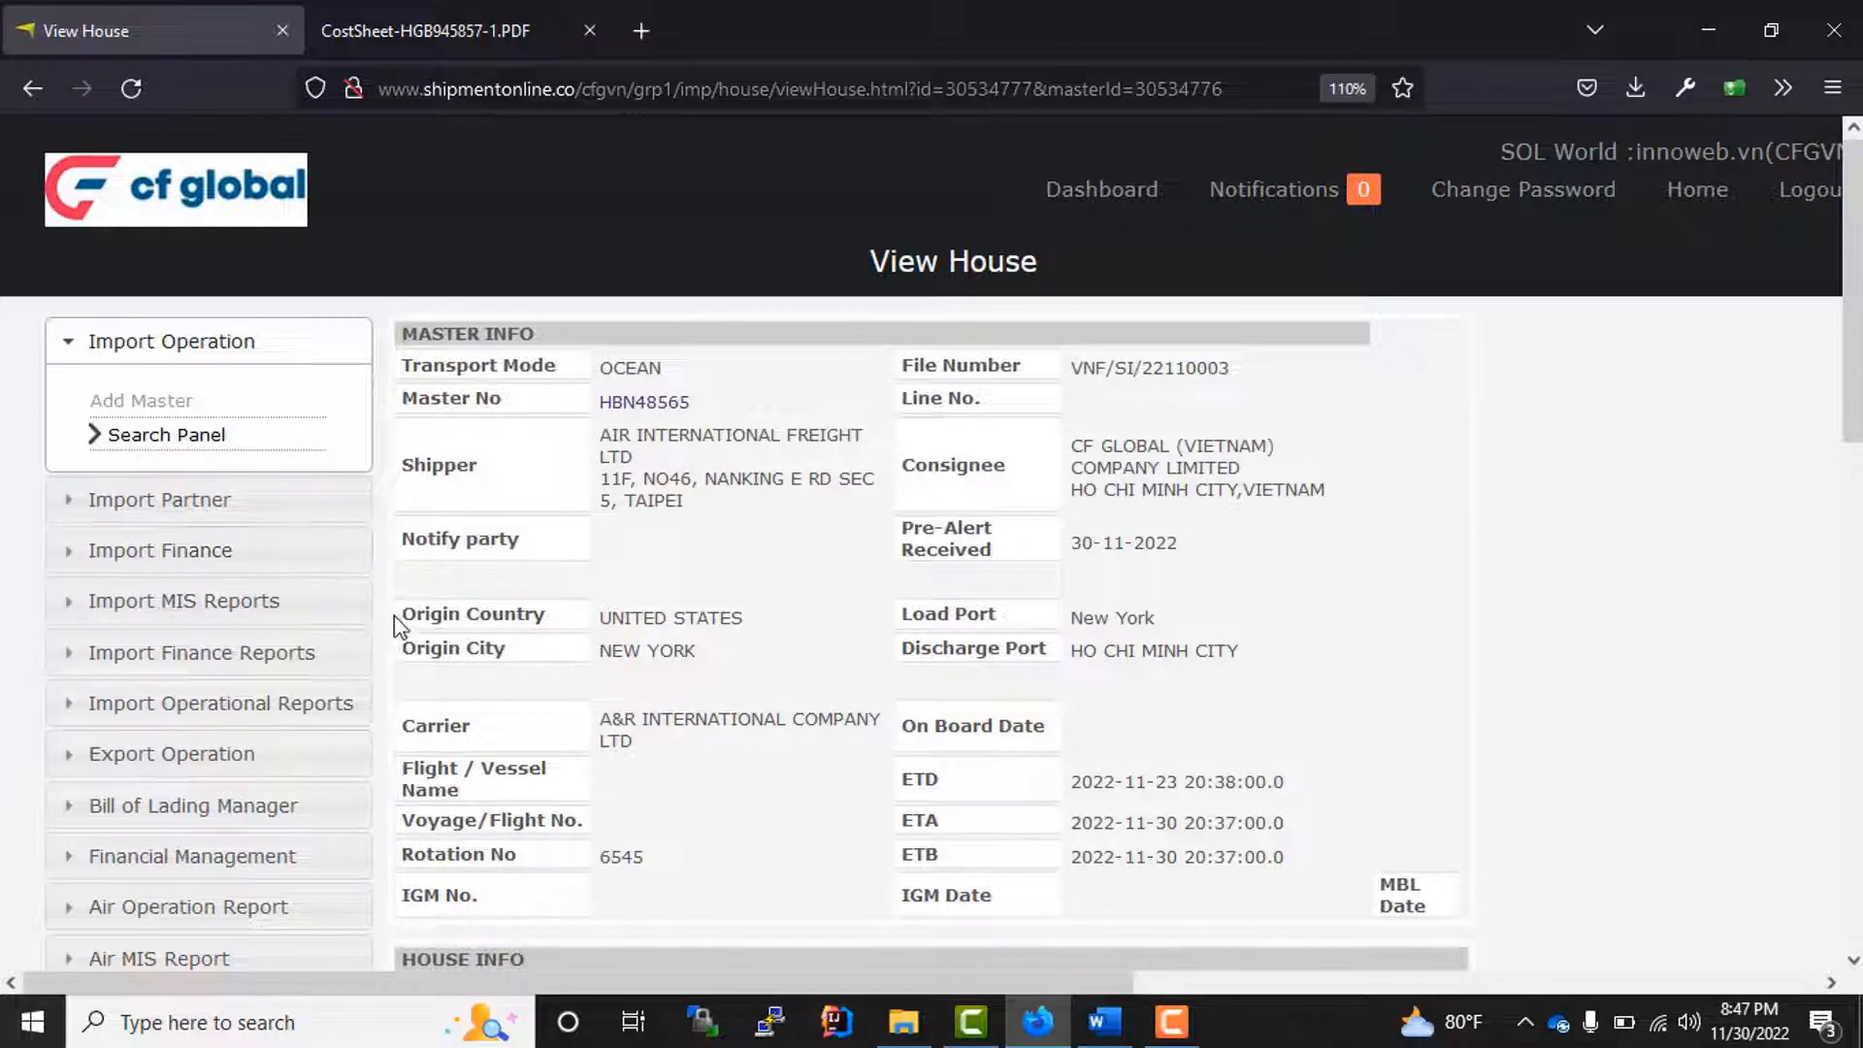
pyautogui.moveTo(632, 616); pyautogui.dragTo(624, 613)
pyautogui.scroll(-2, 578, 573)
pyautogui.scroll(2, 592, 576)
pyautogui.scroll(-3, 733, 645)
pyautogui.scroll(3, 744, 604)
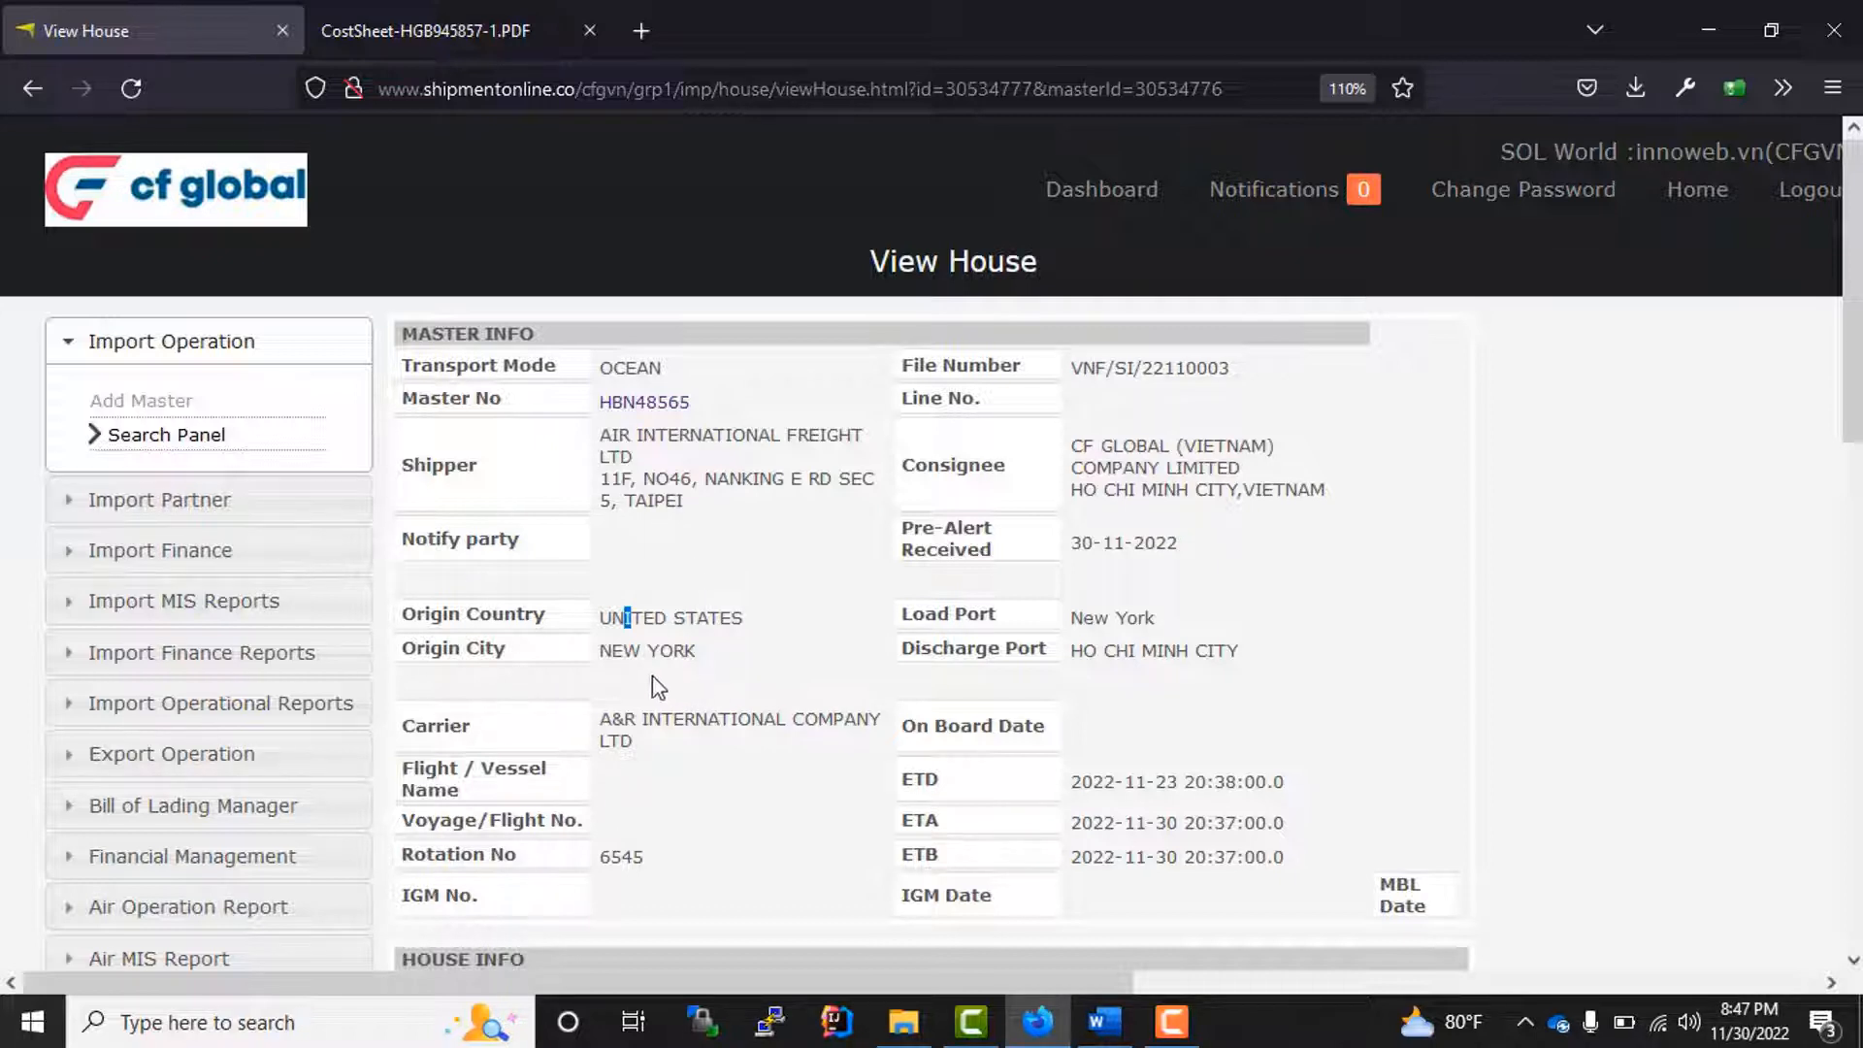
# Step: Open the import invoice list and search it for house/master number 666
pyautogui.click(218, 561)
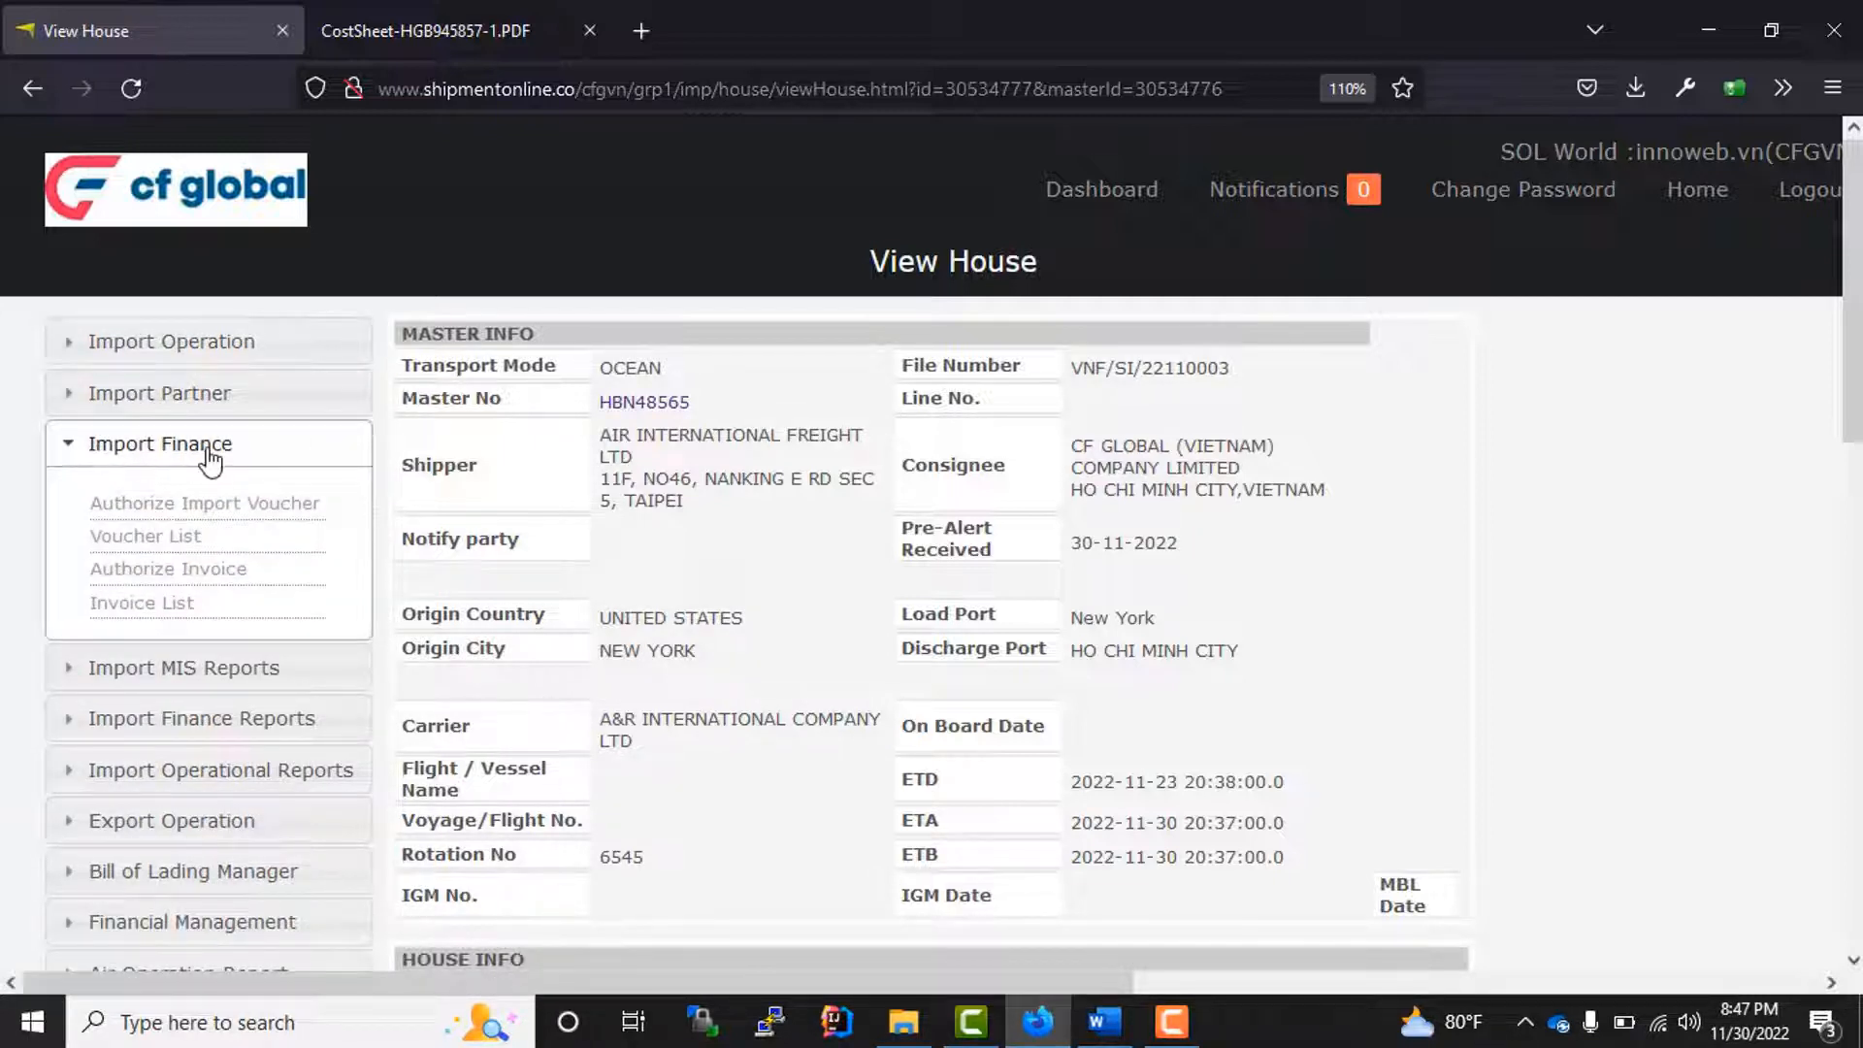
pyautogui.click(130, 612)
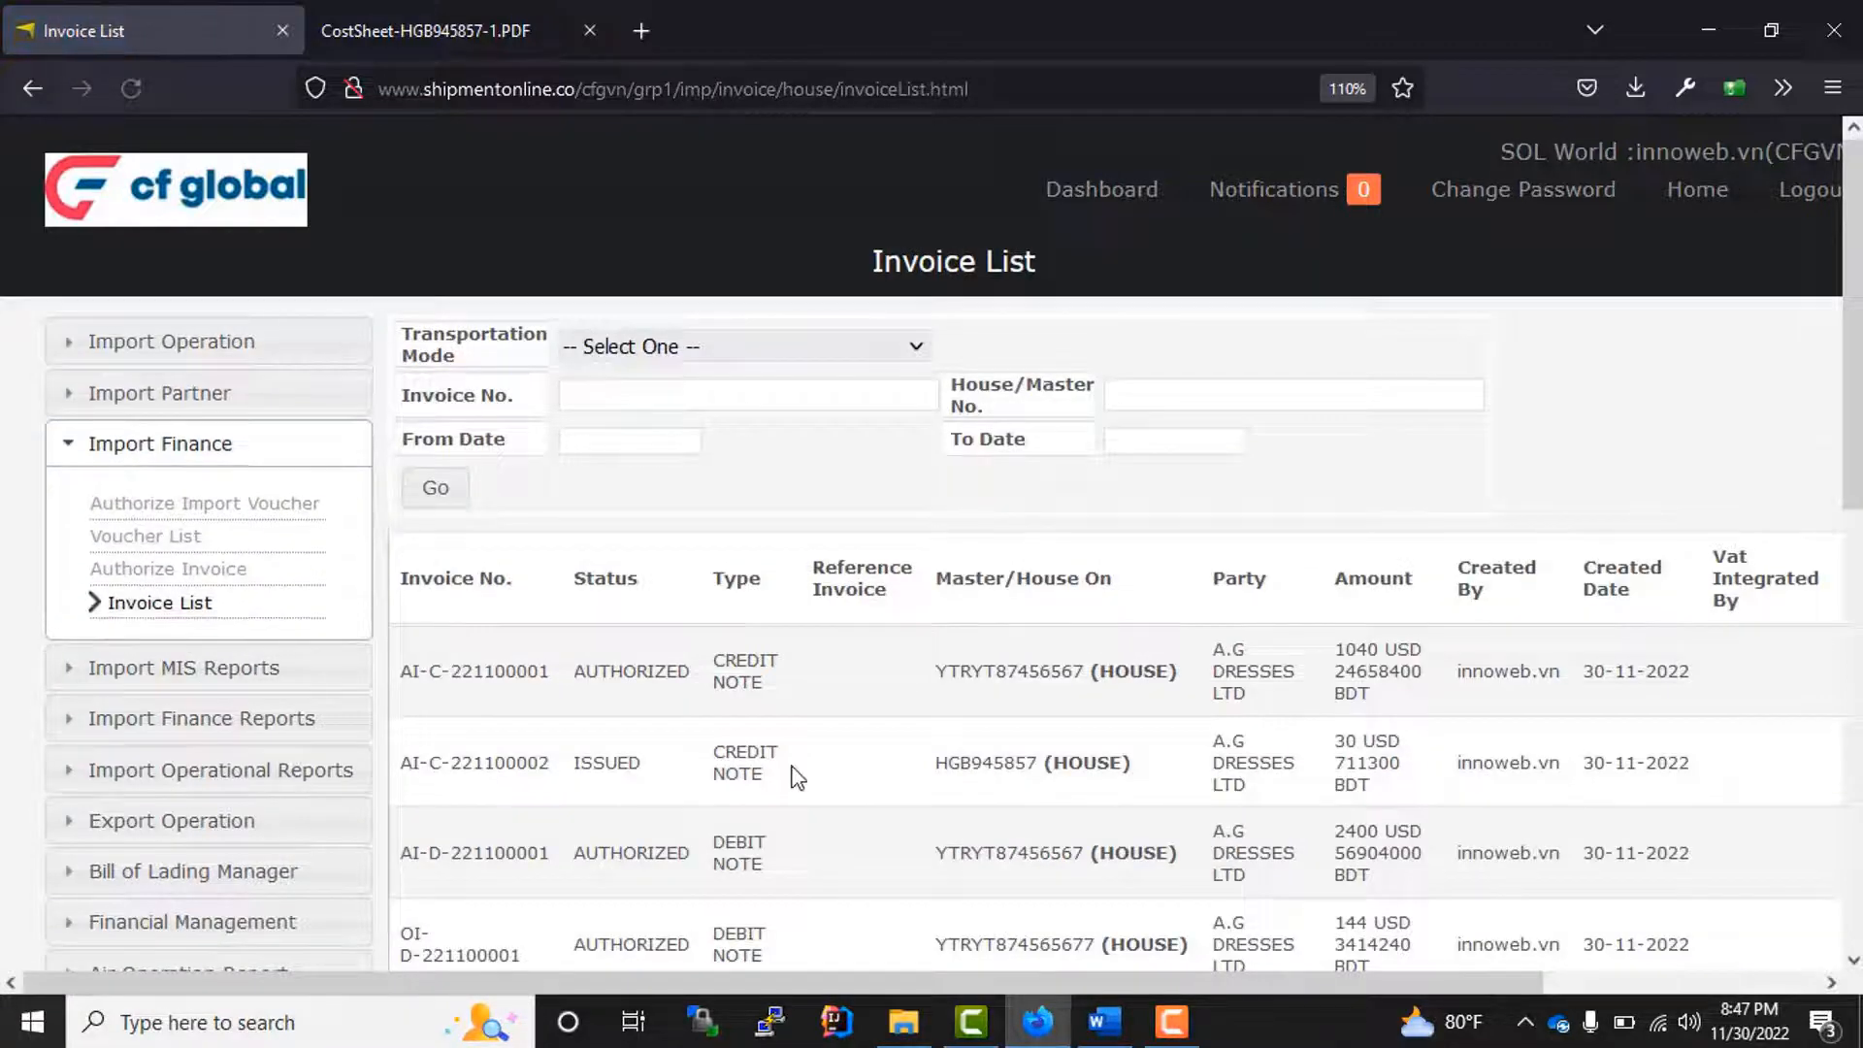
pyautogui.scroll(-8, 791, 771)
pyautogui.scroll(5, 803, 769)
pyautogui.scroll(3, 804, 769)
pyautogui.click(623, 385)
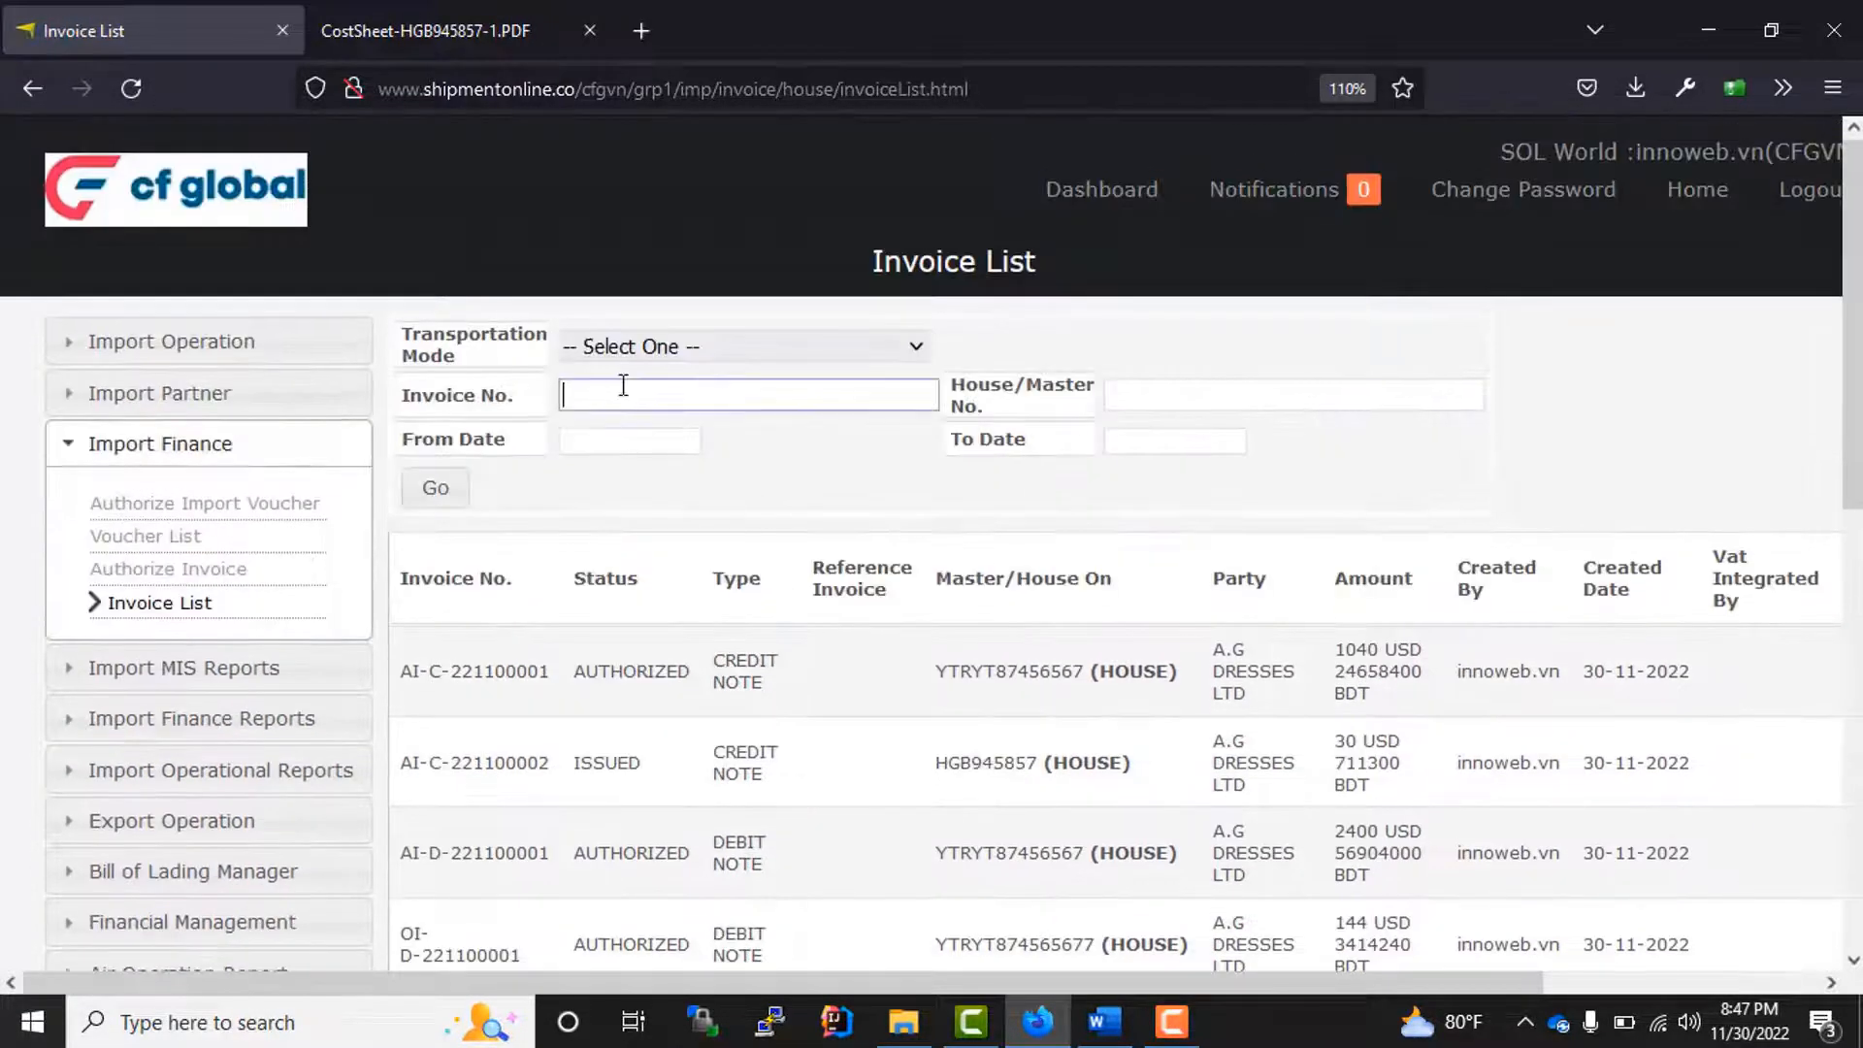
pyautogui.click(815, 539)
pyautogui.scroll(-8, 684, 674)
pyautogui.scroll(7, 694, 679)
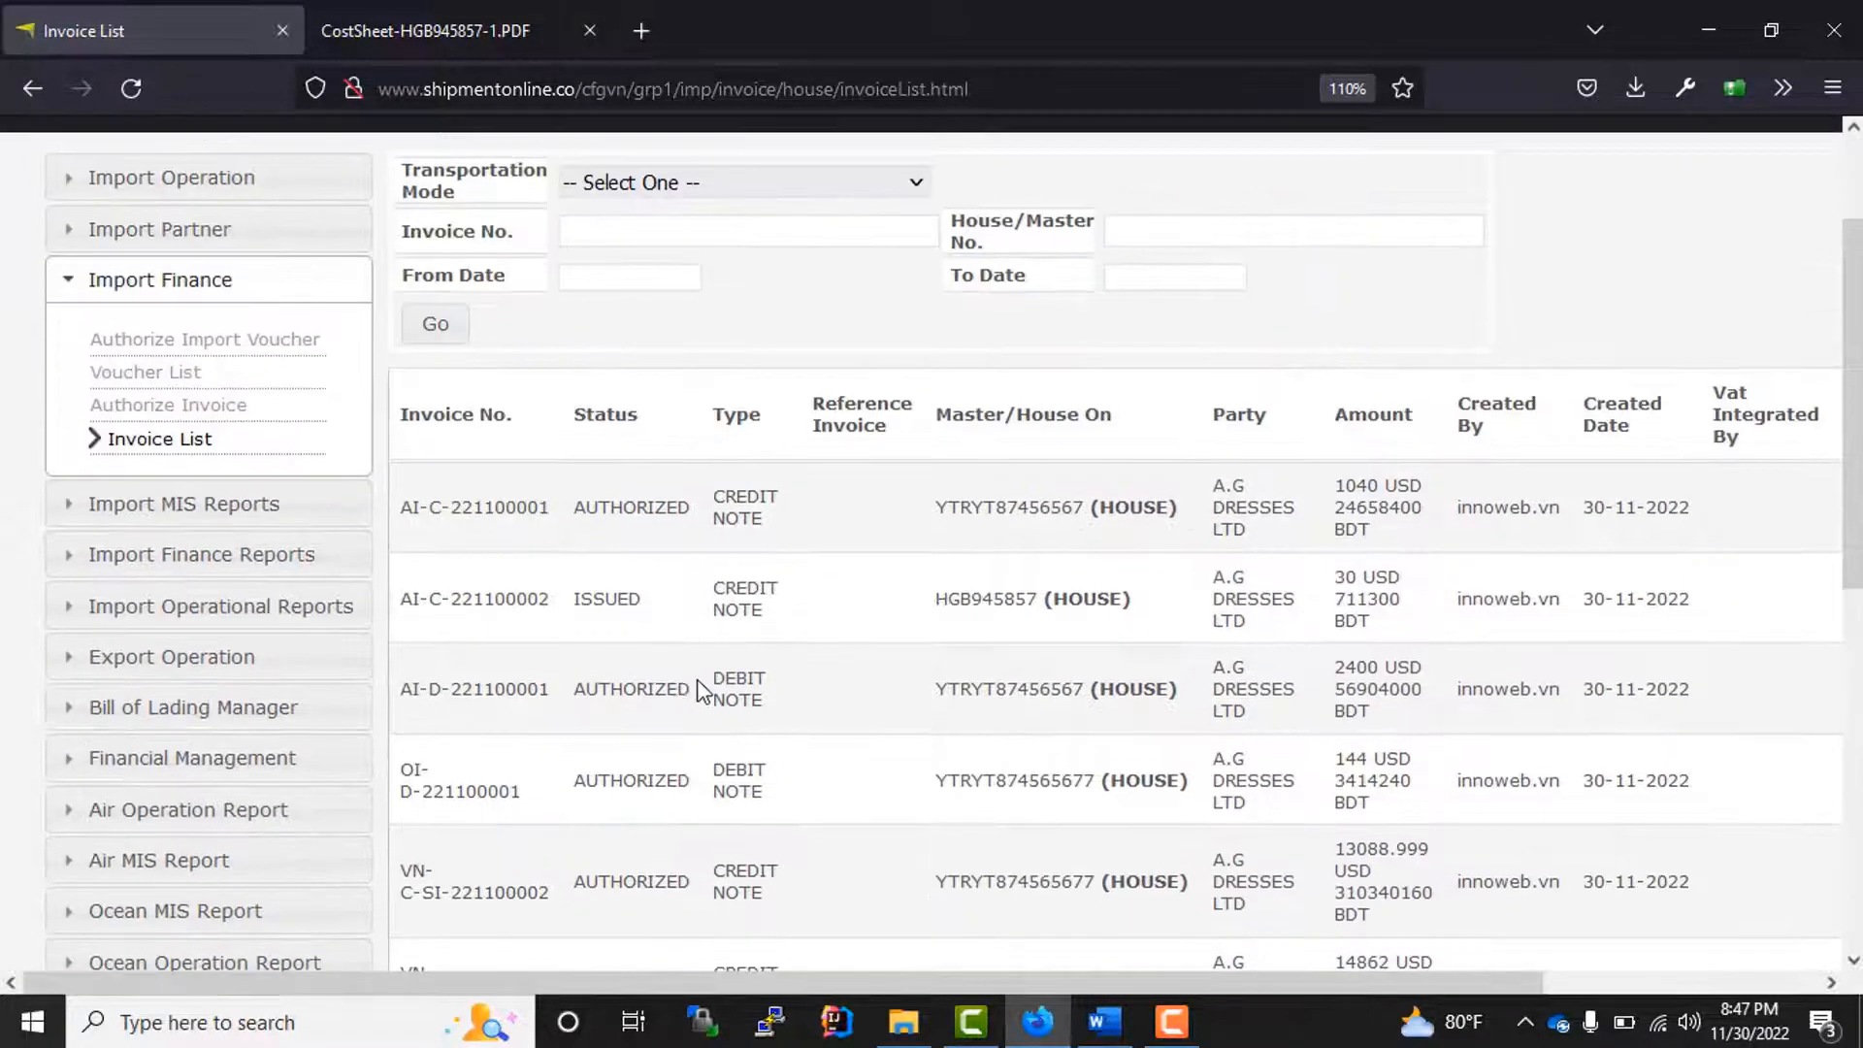
pyautogui.scroll(2, 1009, 776)
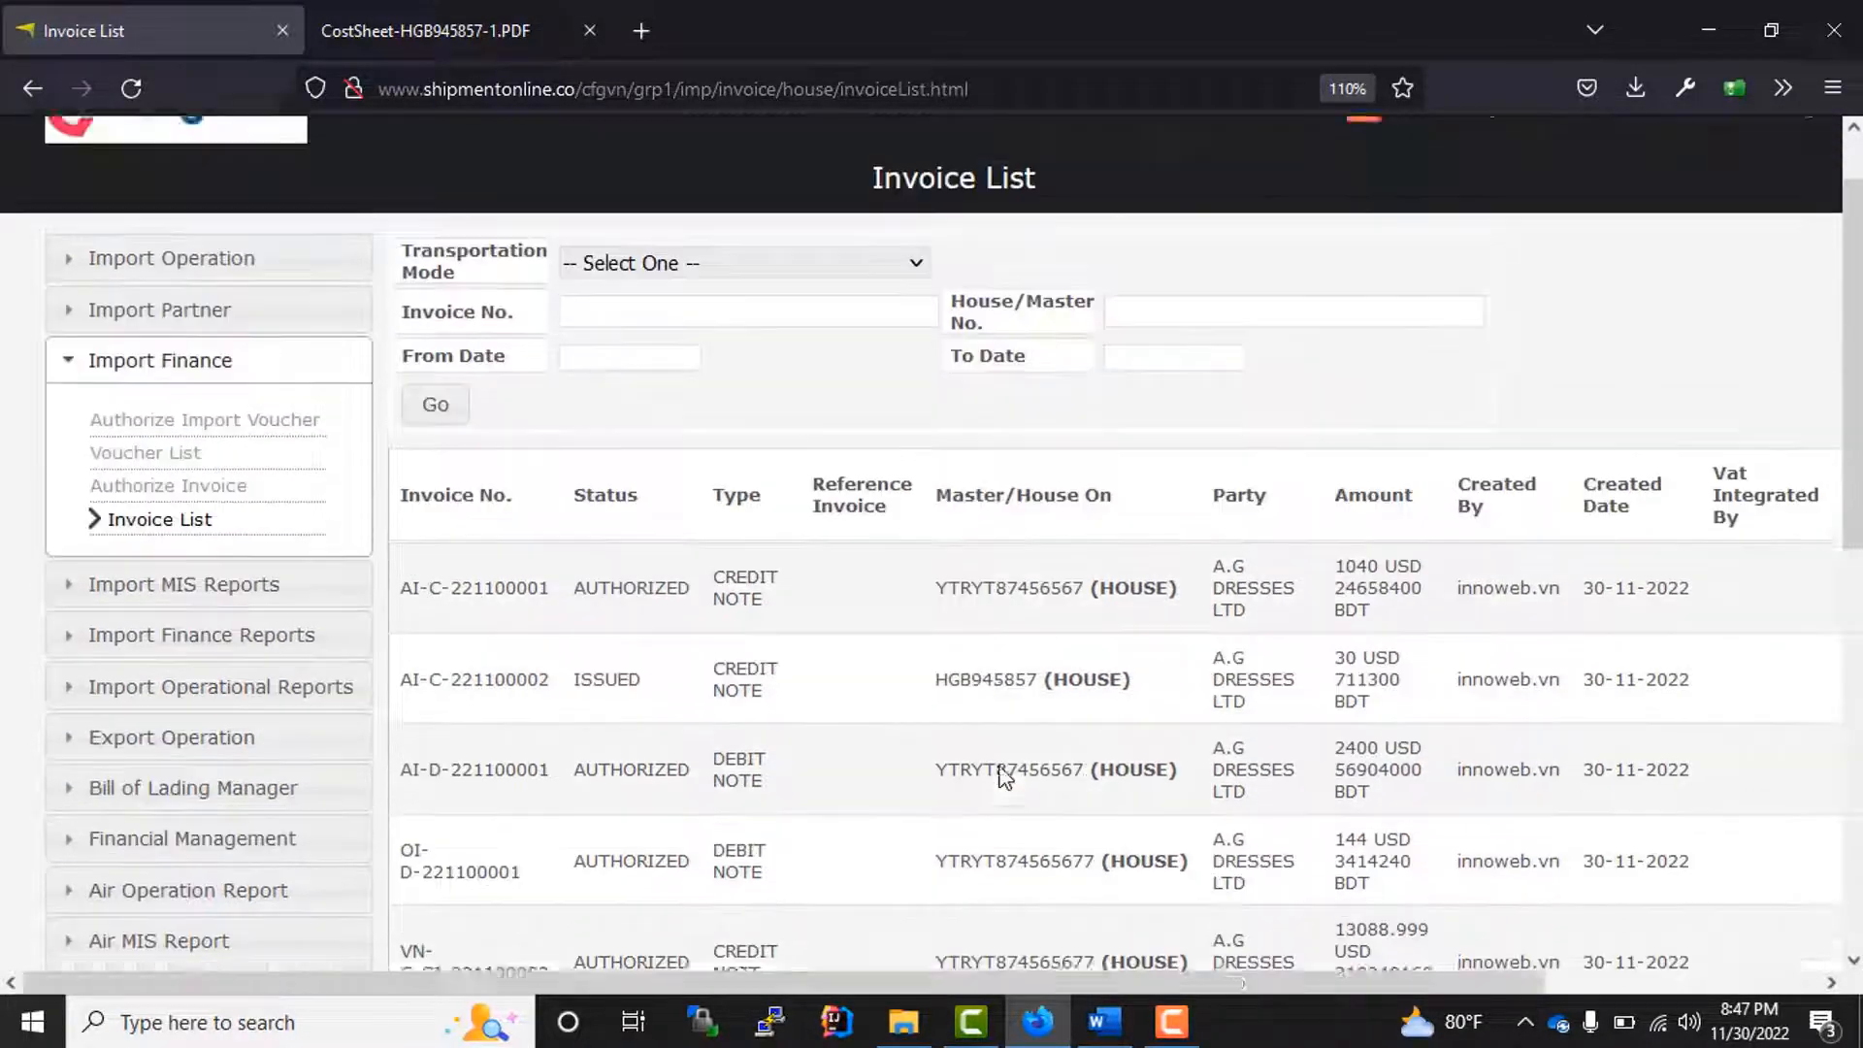
pyautogui.scroll(-6, 1028, 793)
pyautogui.scroll(7, 1026, 786)
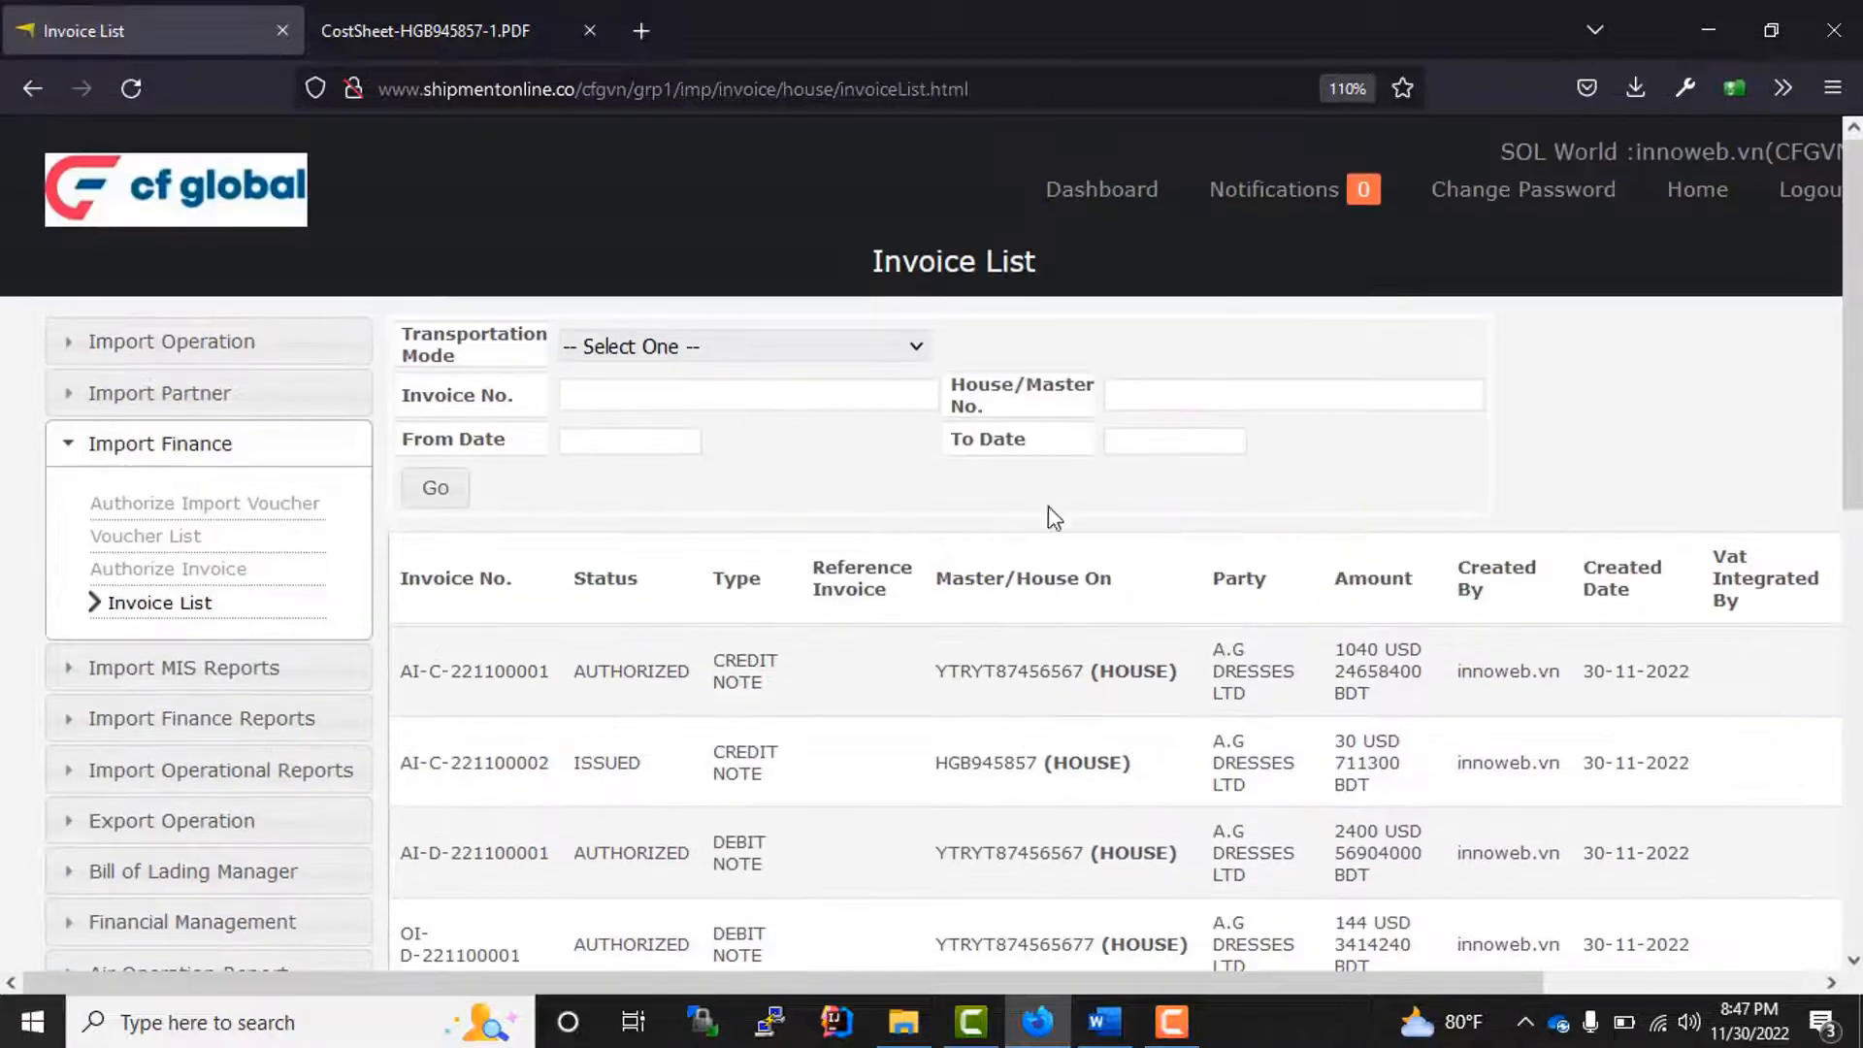
pyautogui.click(1155, 401)
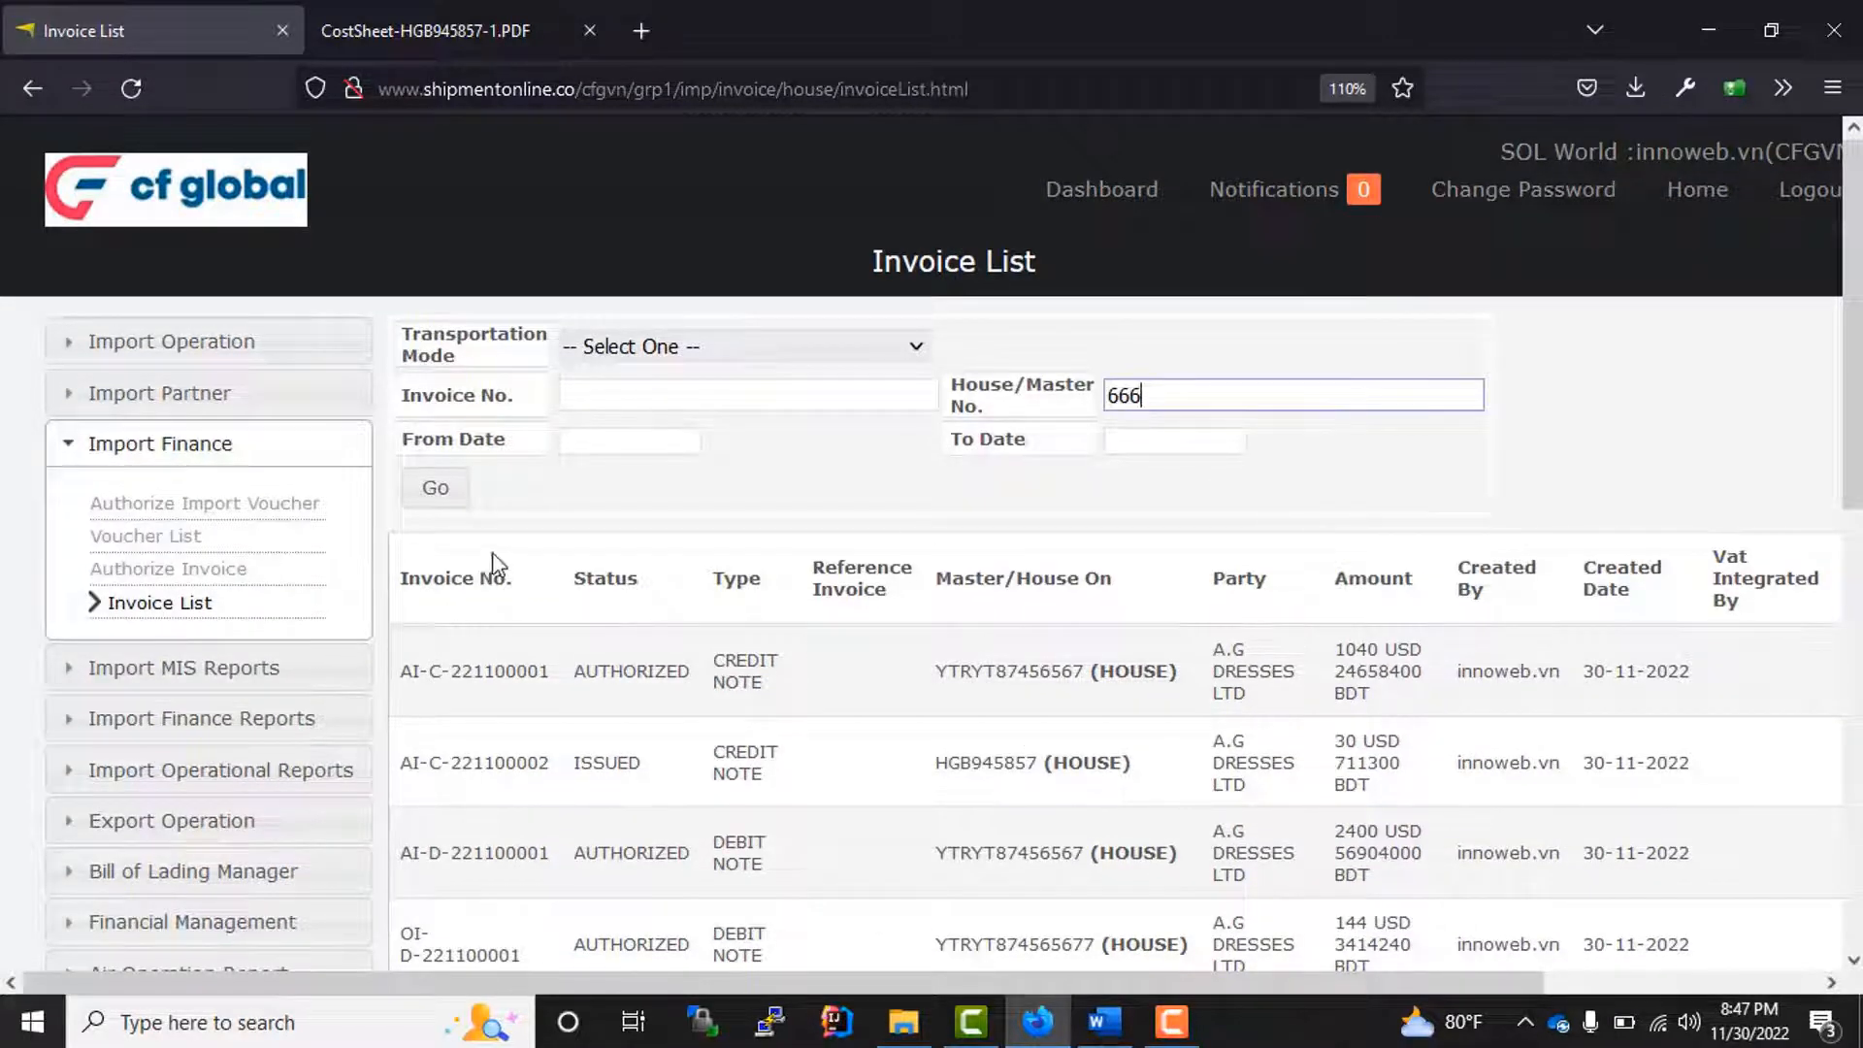
pyautogui.click(437, 493)
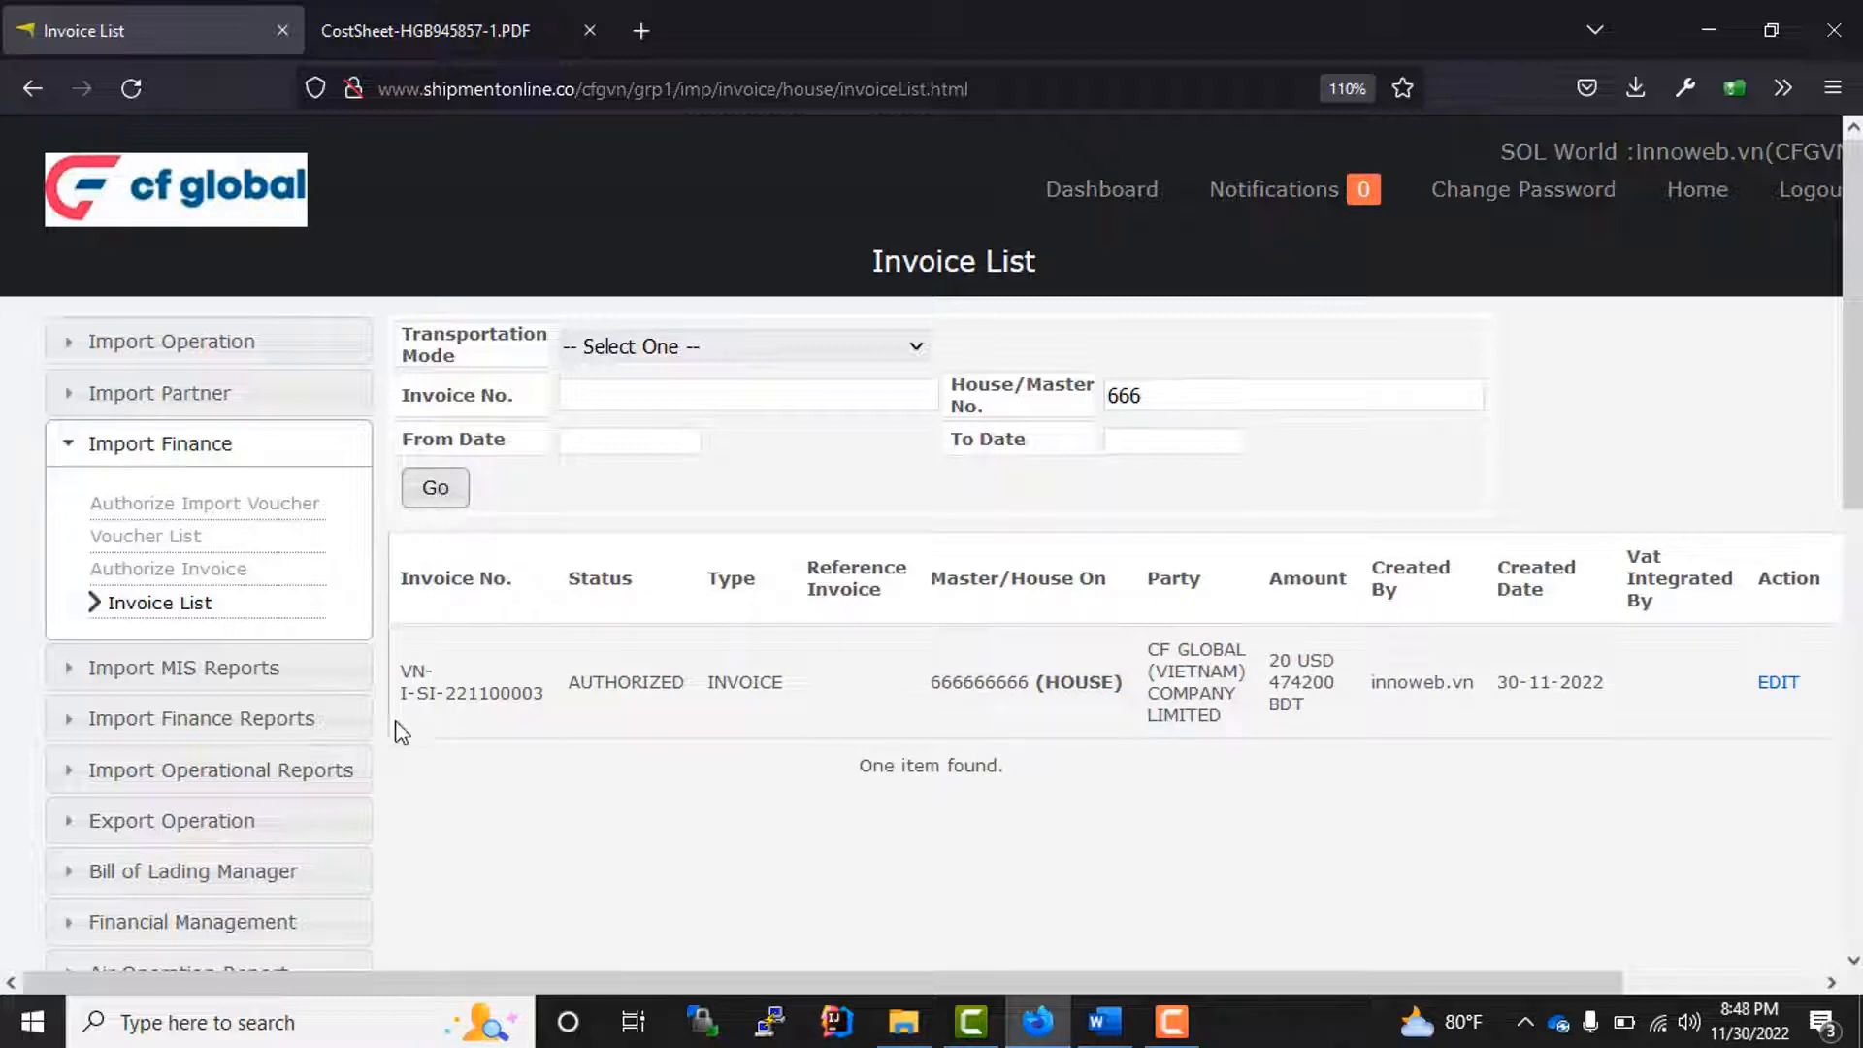
# Step: Print the authorized CF GLOBAL (VIETNAM) invoice, review the PDF's parties, charges and receivable amounts, and return to the invoice list
pyautogui.moveTo(546, 701); pyautogui.dragTo(394, 660)
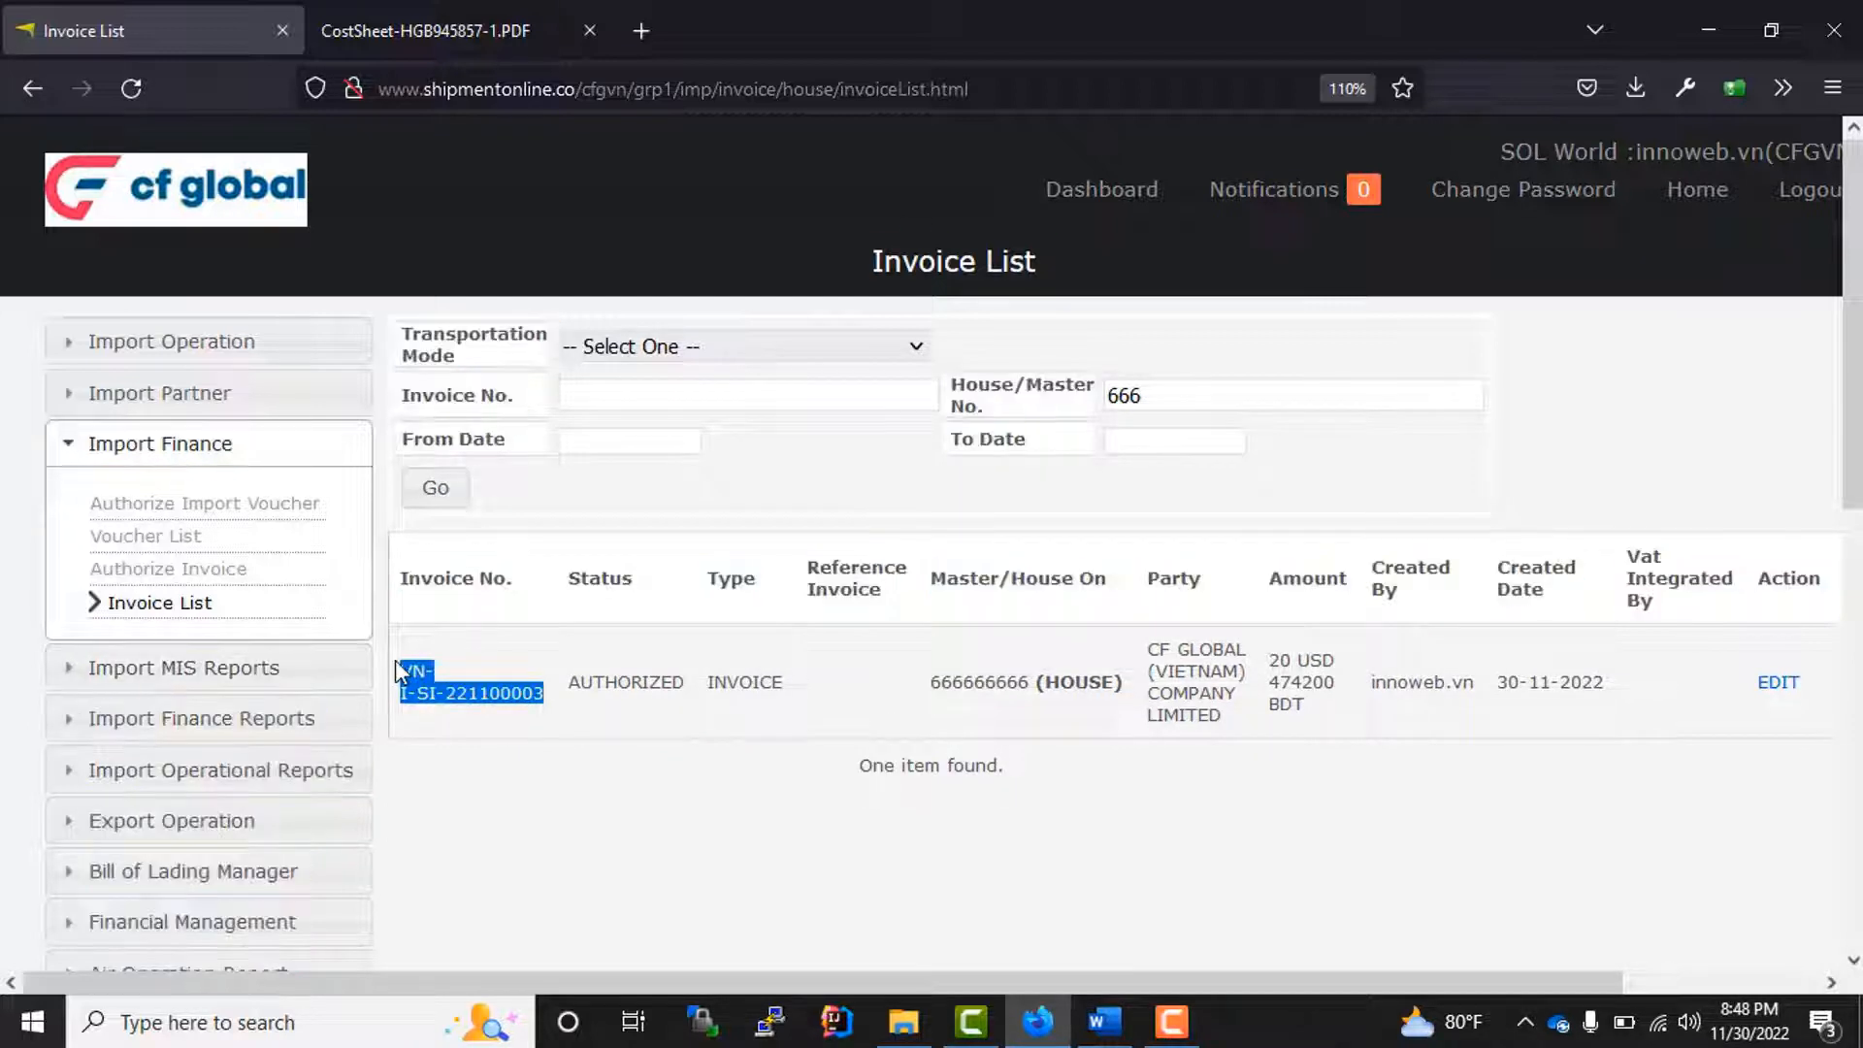
pyautogui.click(1006, 818)
pyautogui.moveTo(1287, 986); pyautogui.dragTo(1627, 954)
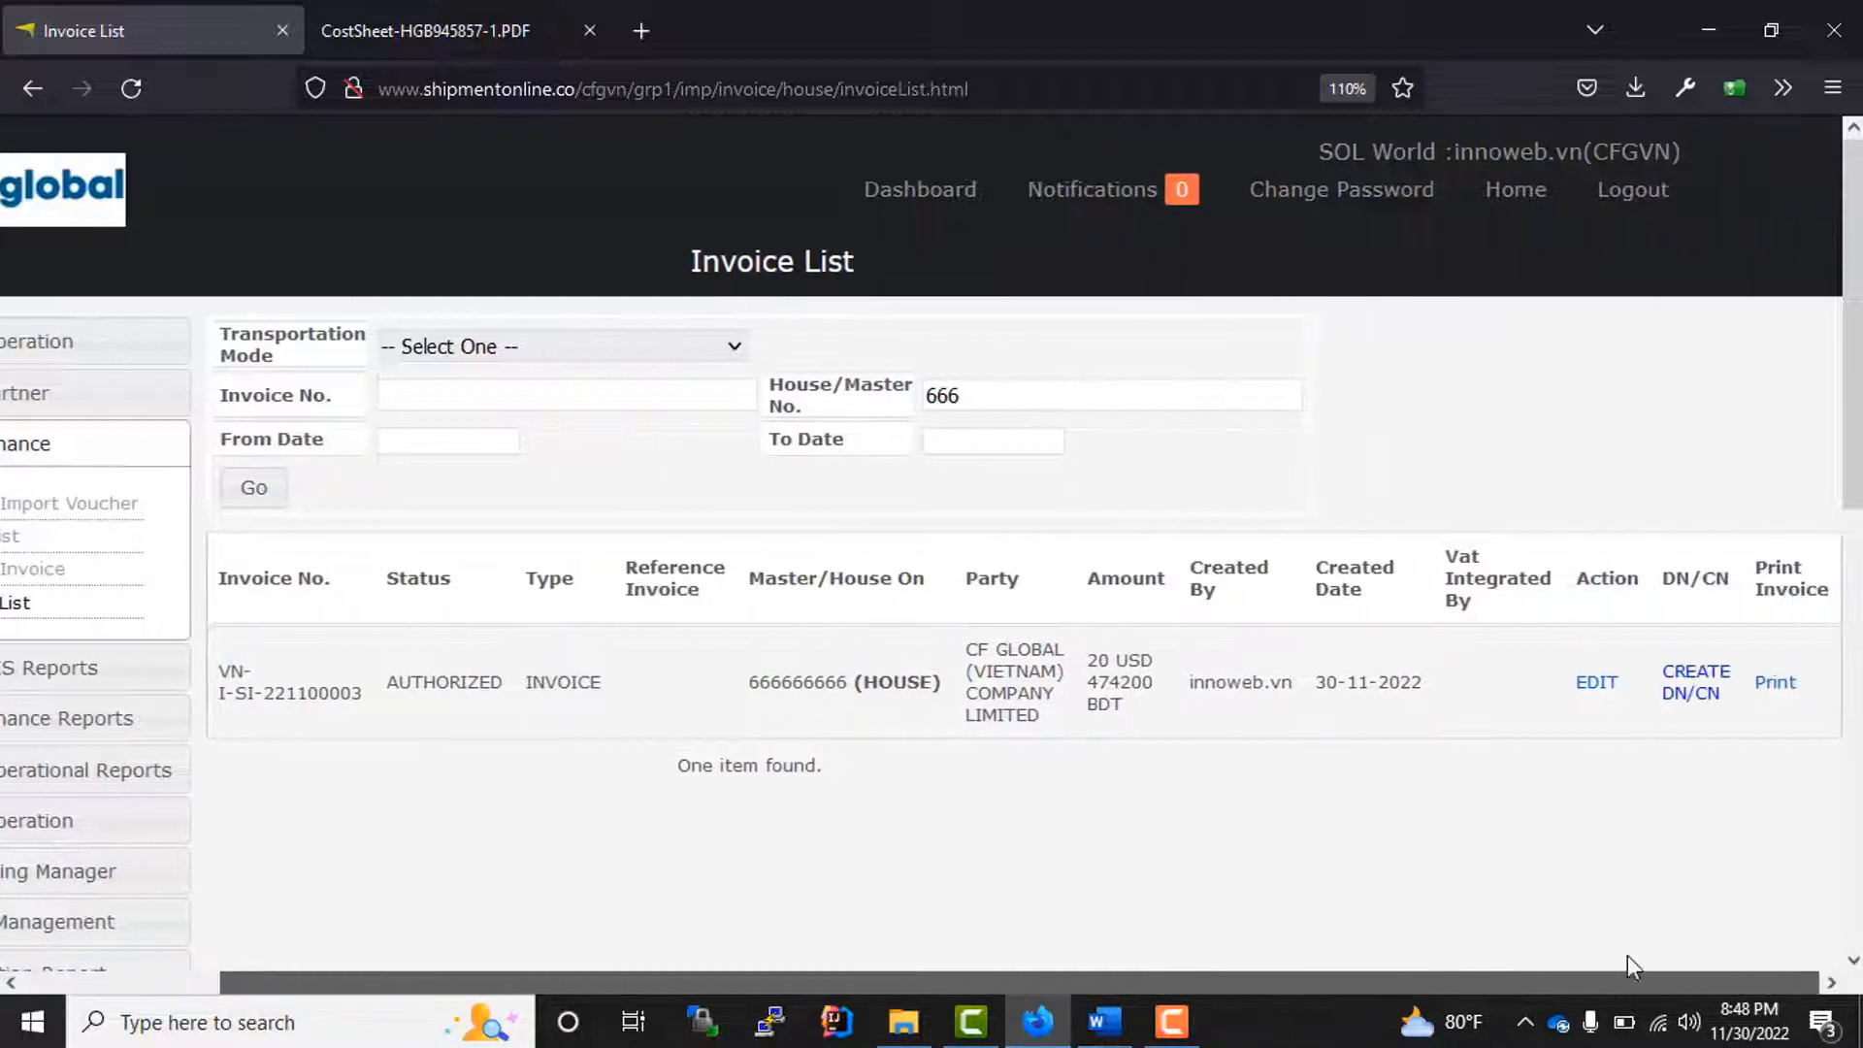
pyautogui.click(1774, 683)
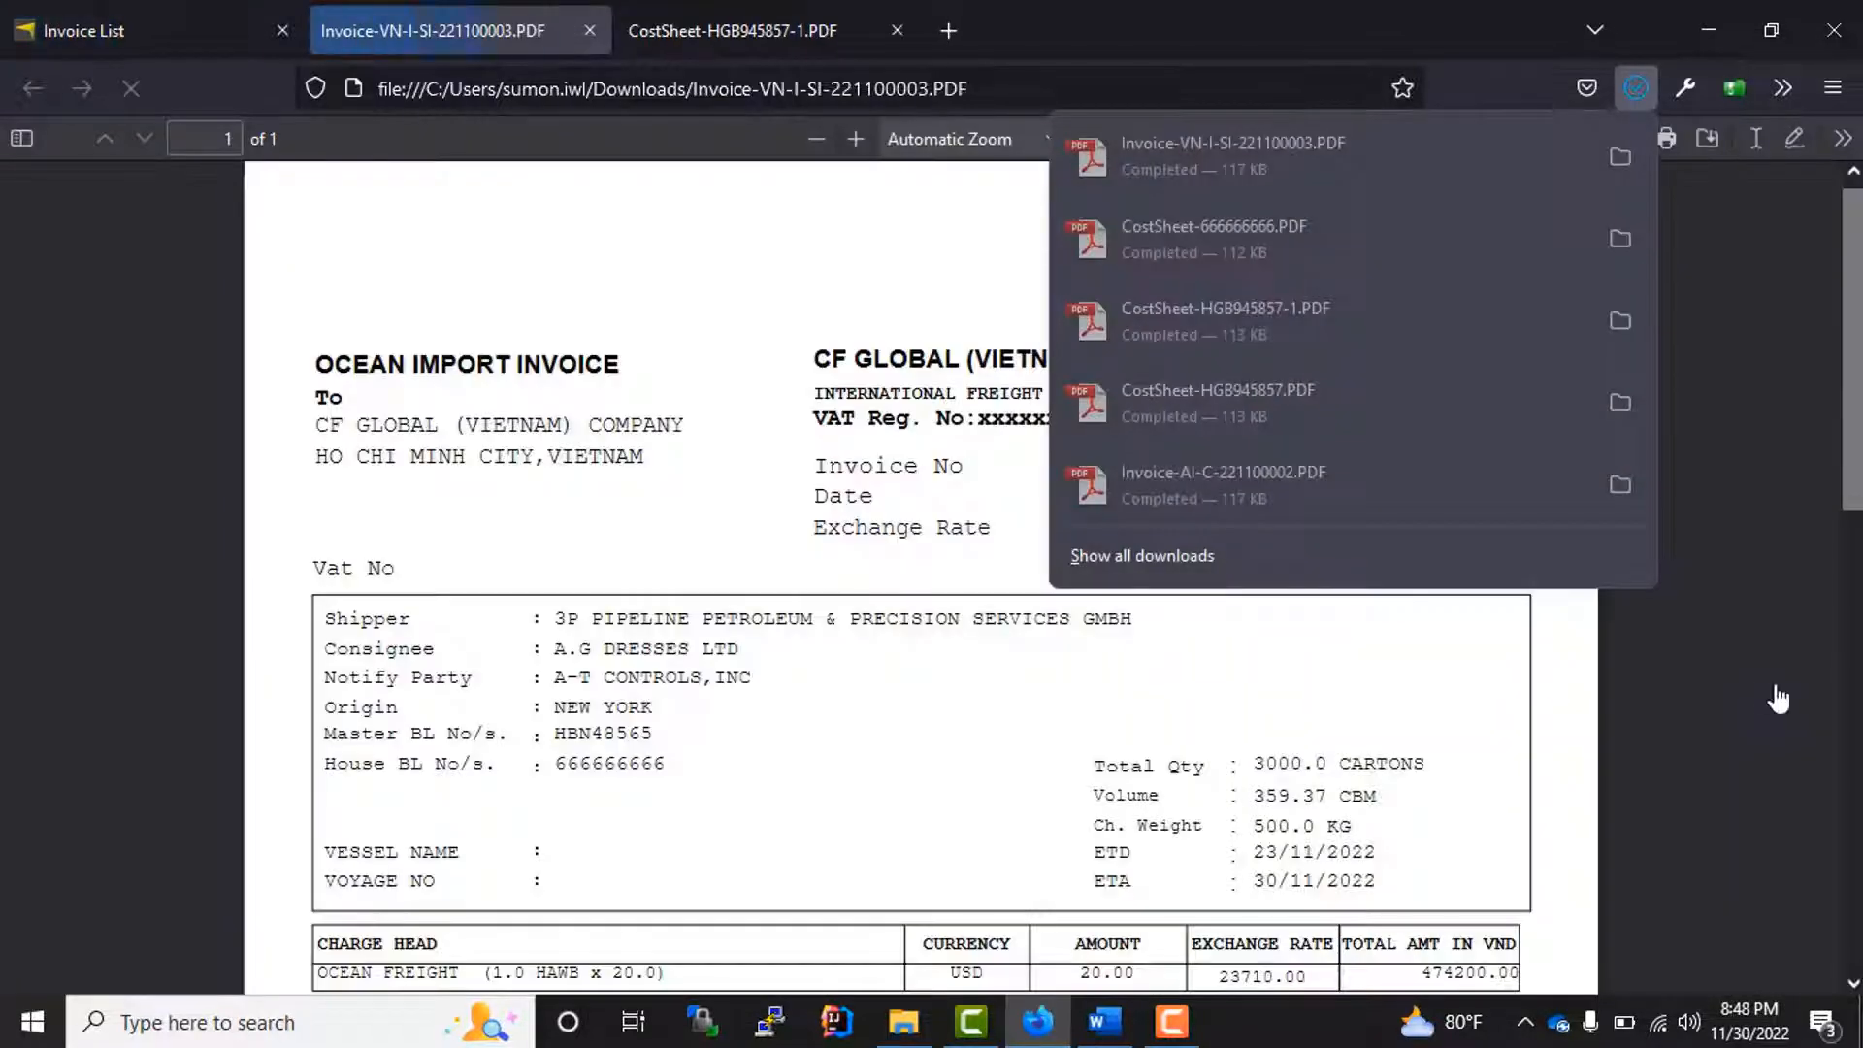
pyautogui.scroll(-10, 838, 647)
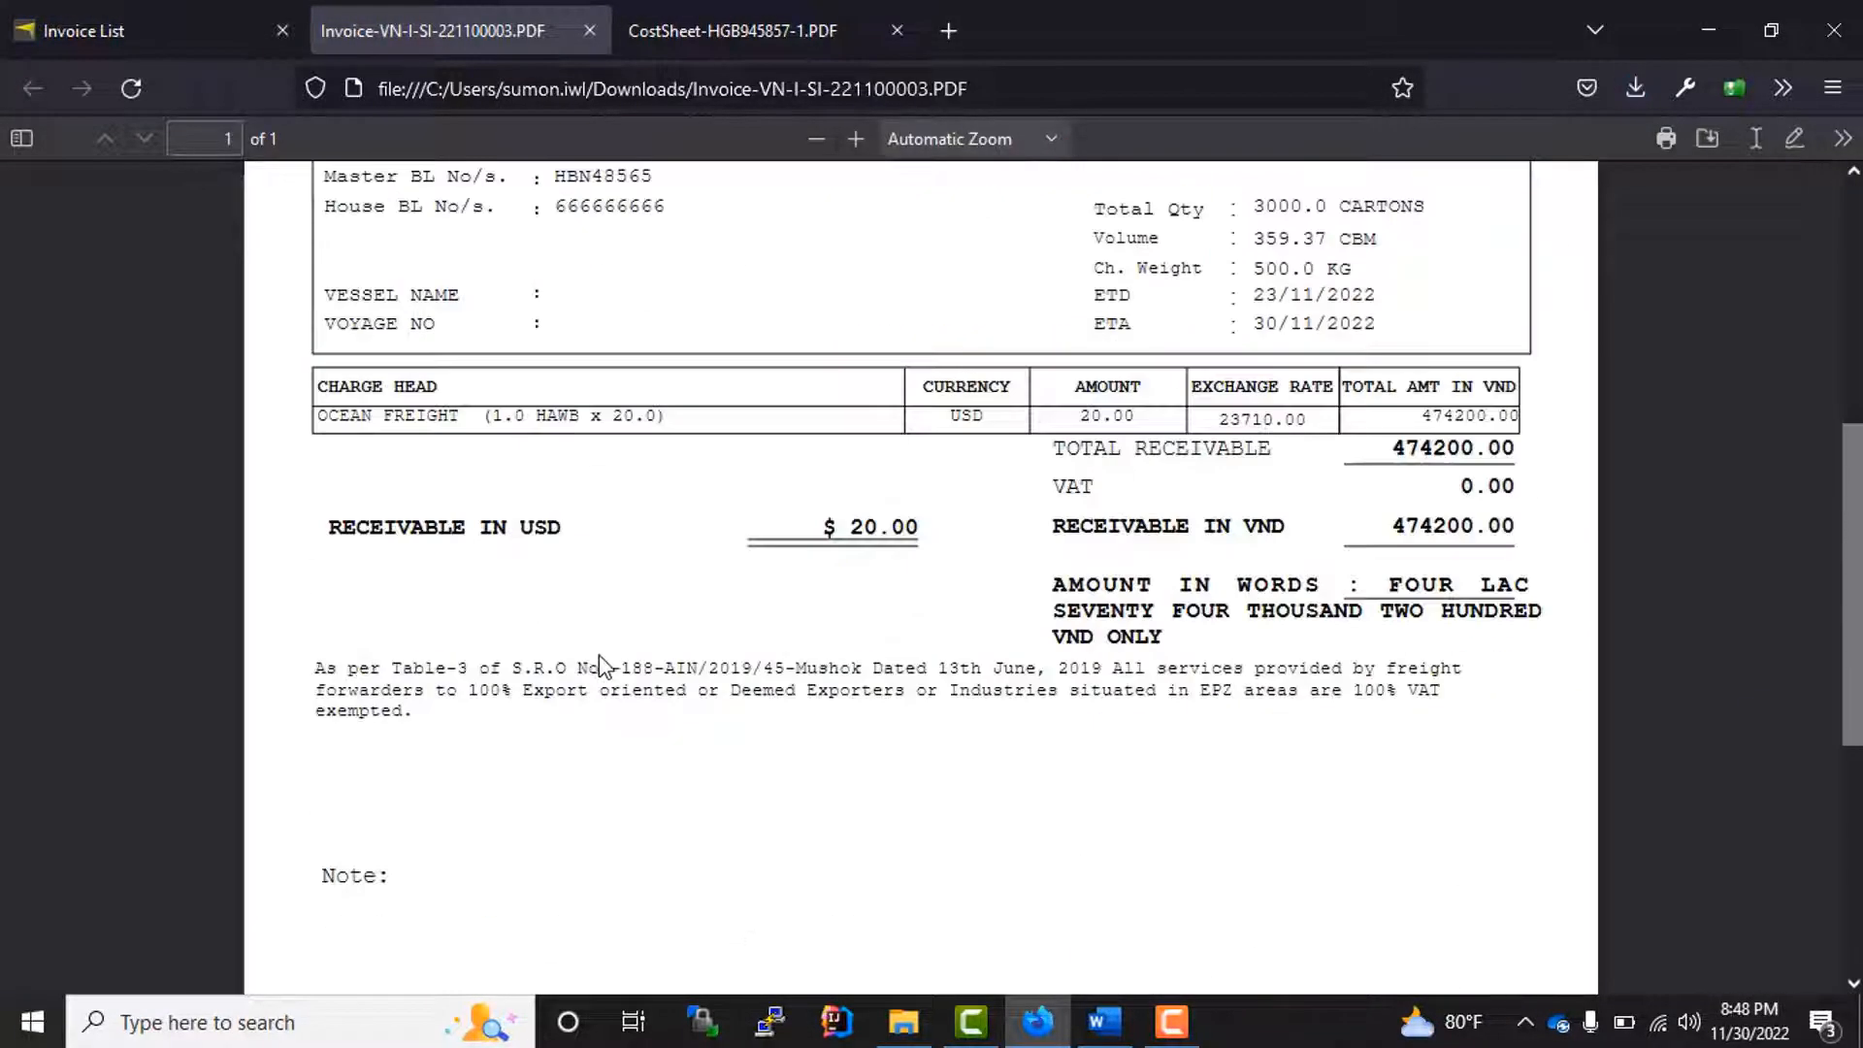
pyautogui.scroll(10, 731, 692)
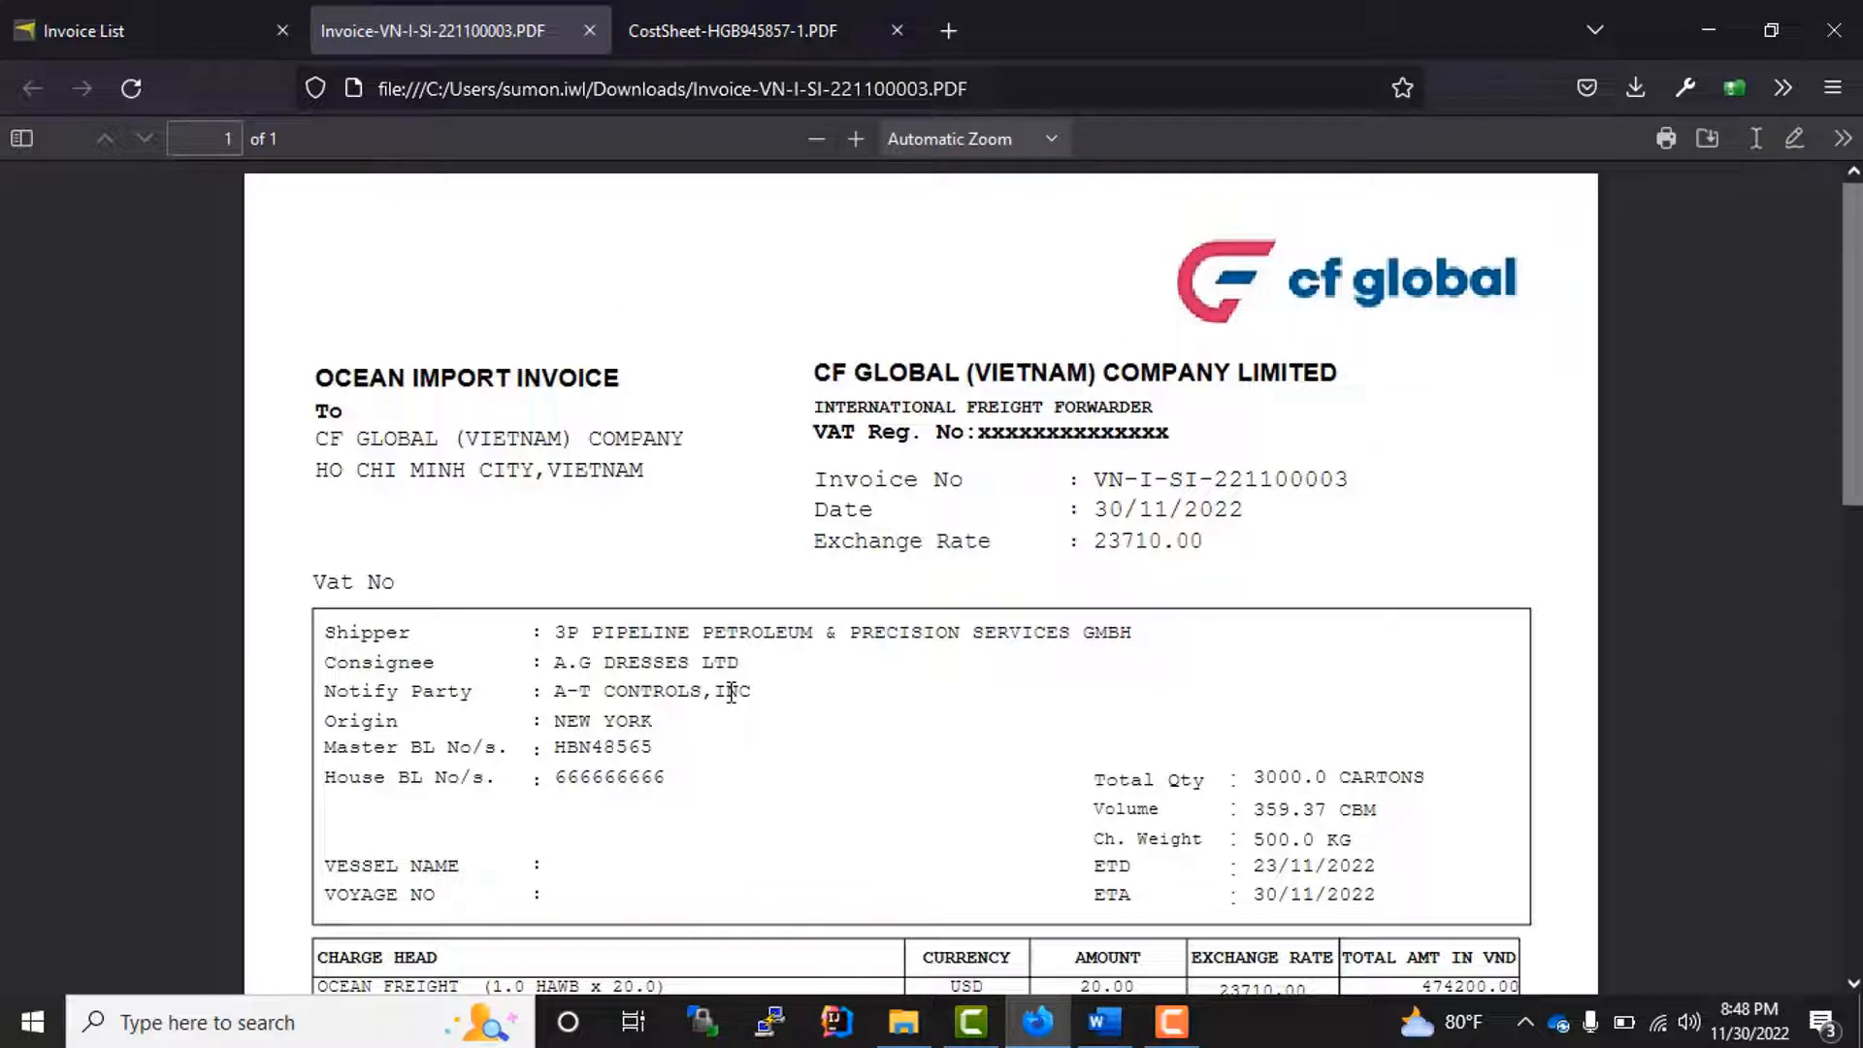
pyautogui.click(147, 31)
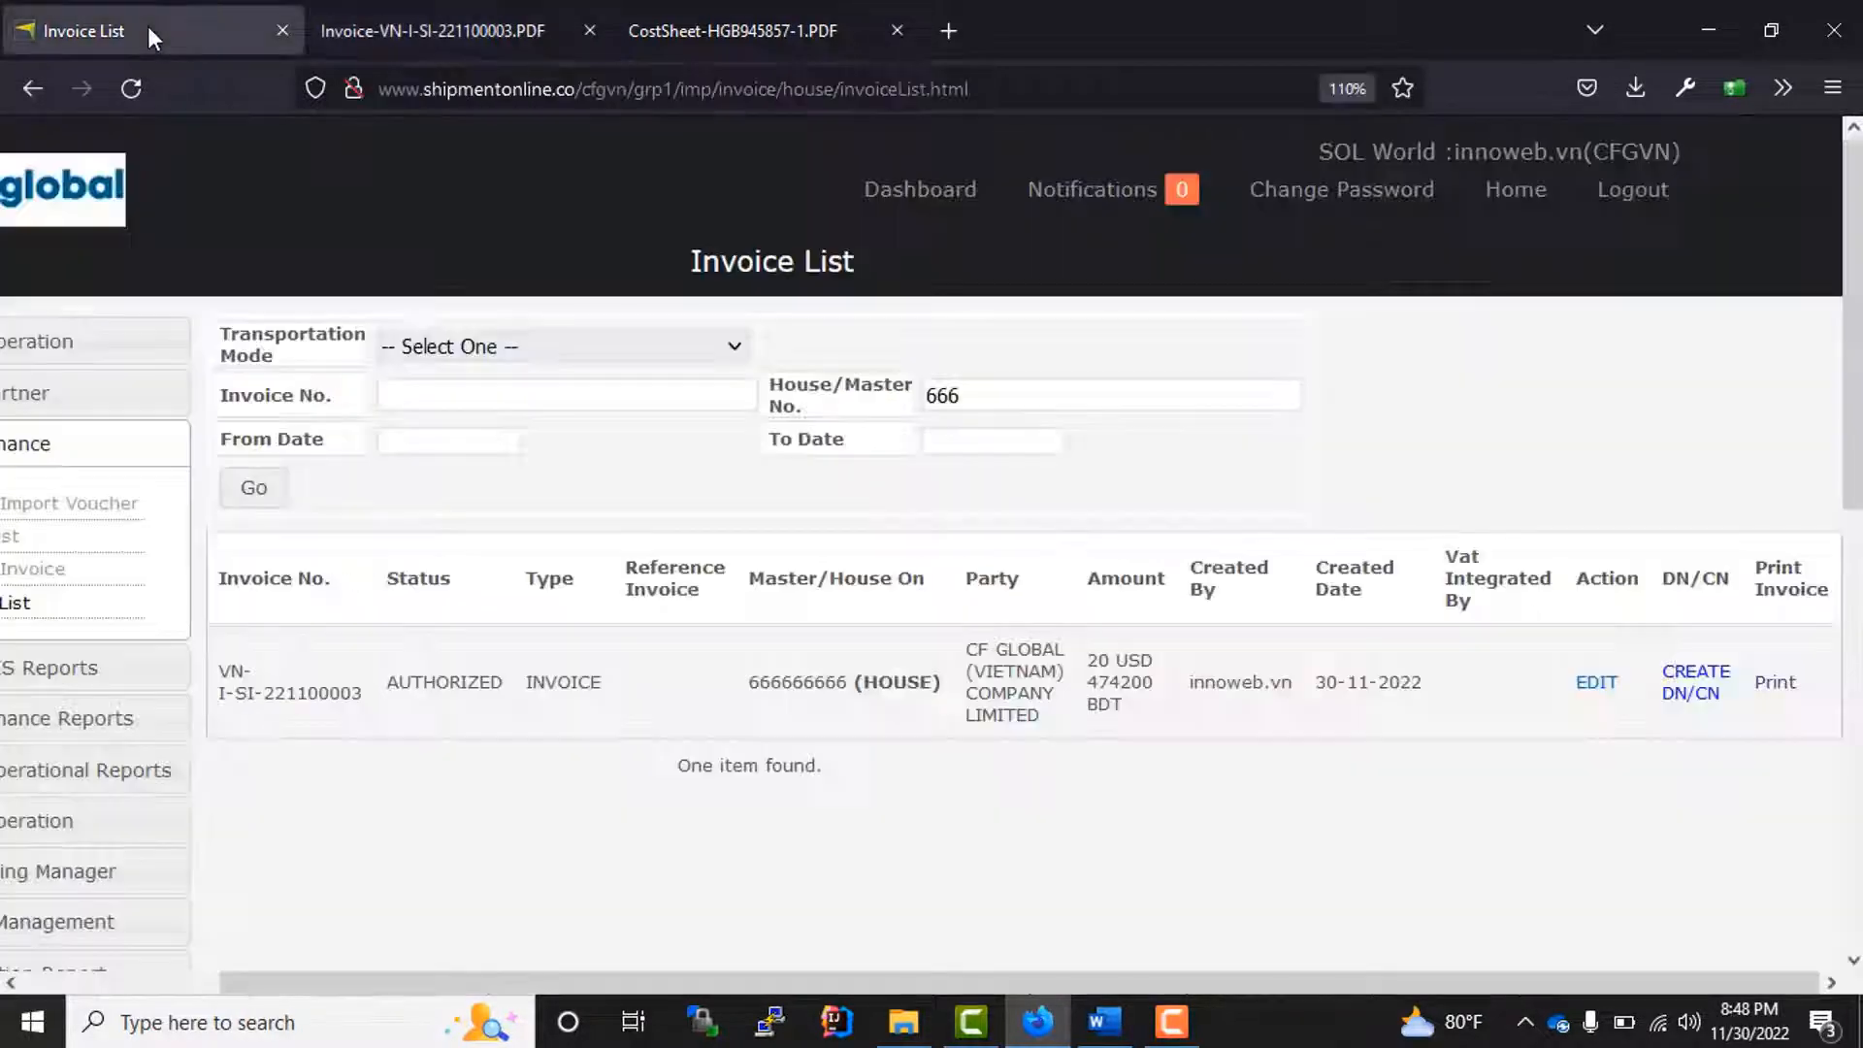
# Step: Open the import voucher list and search it for house or booking number 666
pyautogui.moveTo(748, 983); pyautogui.dragTo(470, 983)
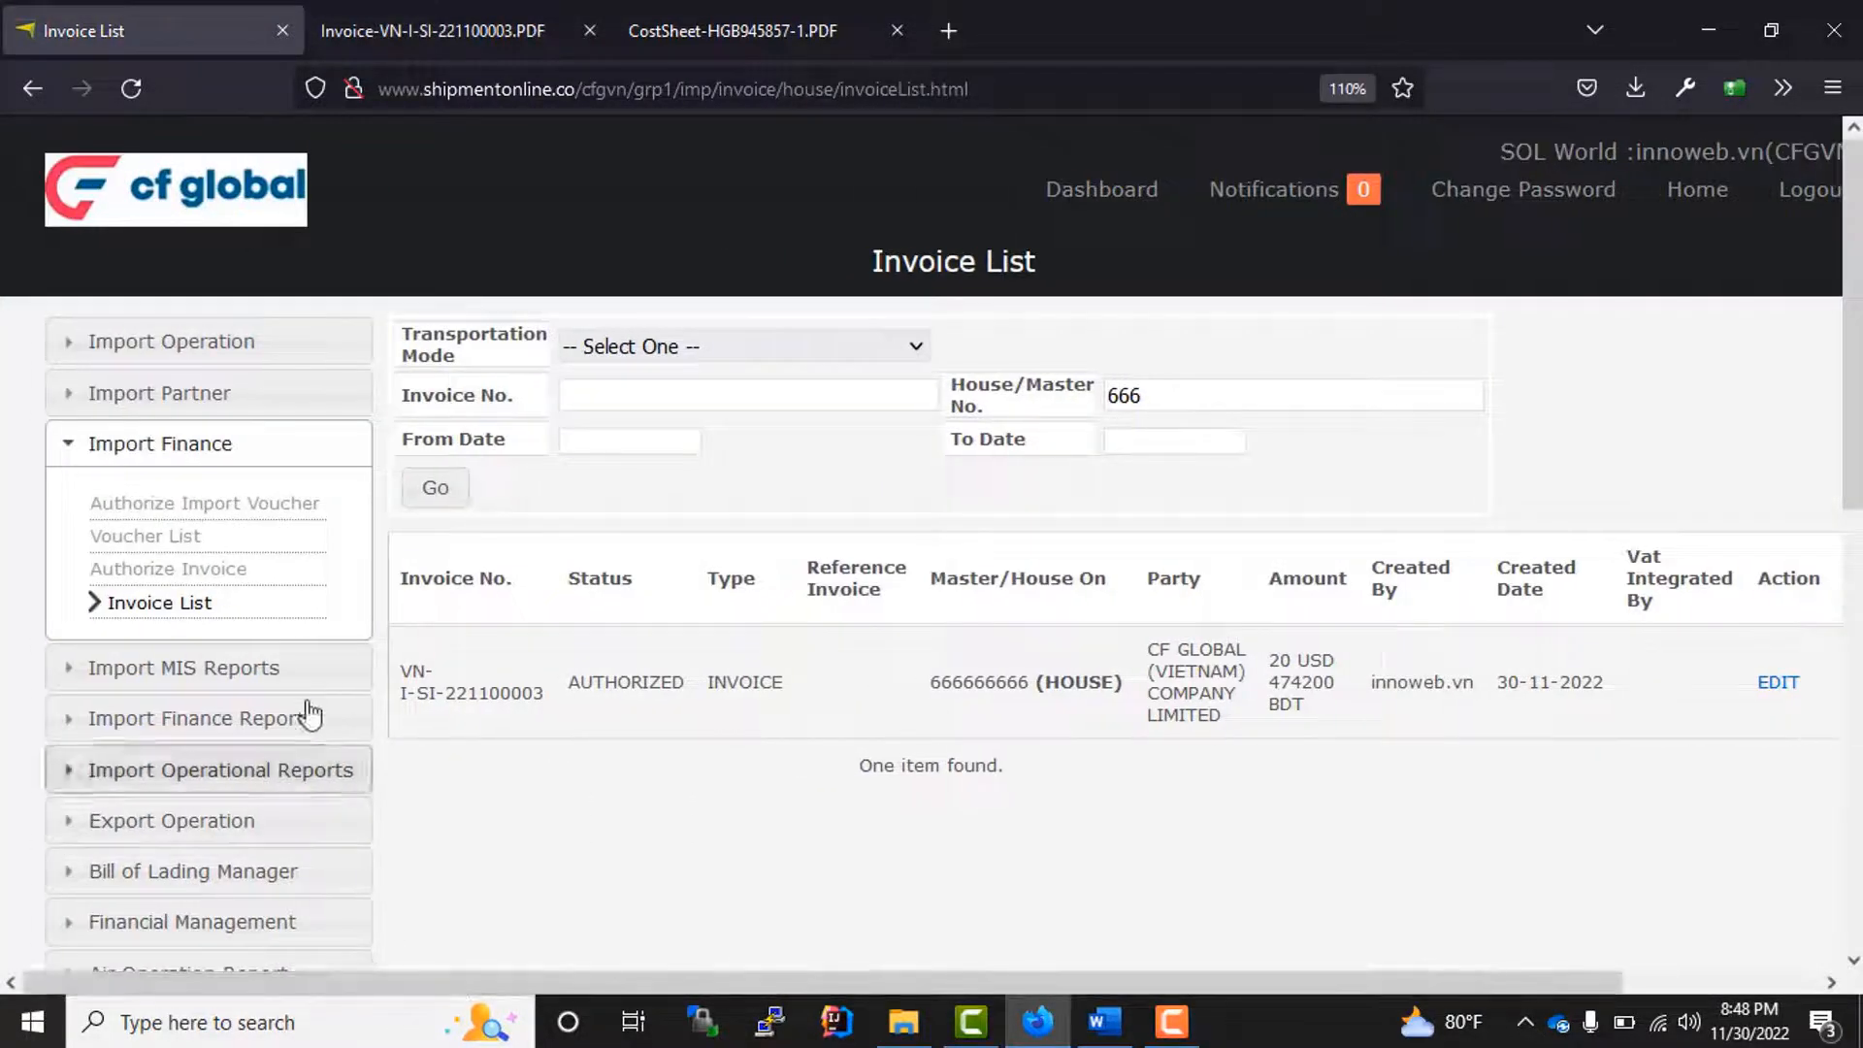
pyautogui.click(138, 544)
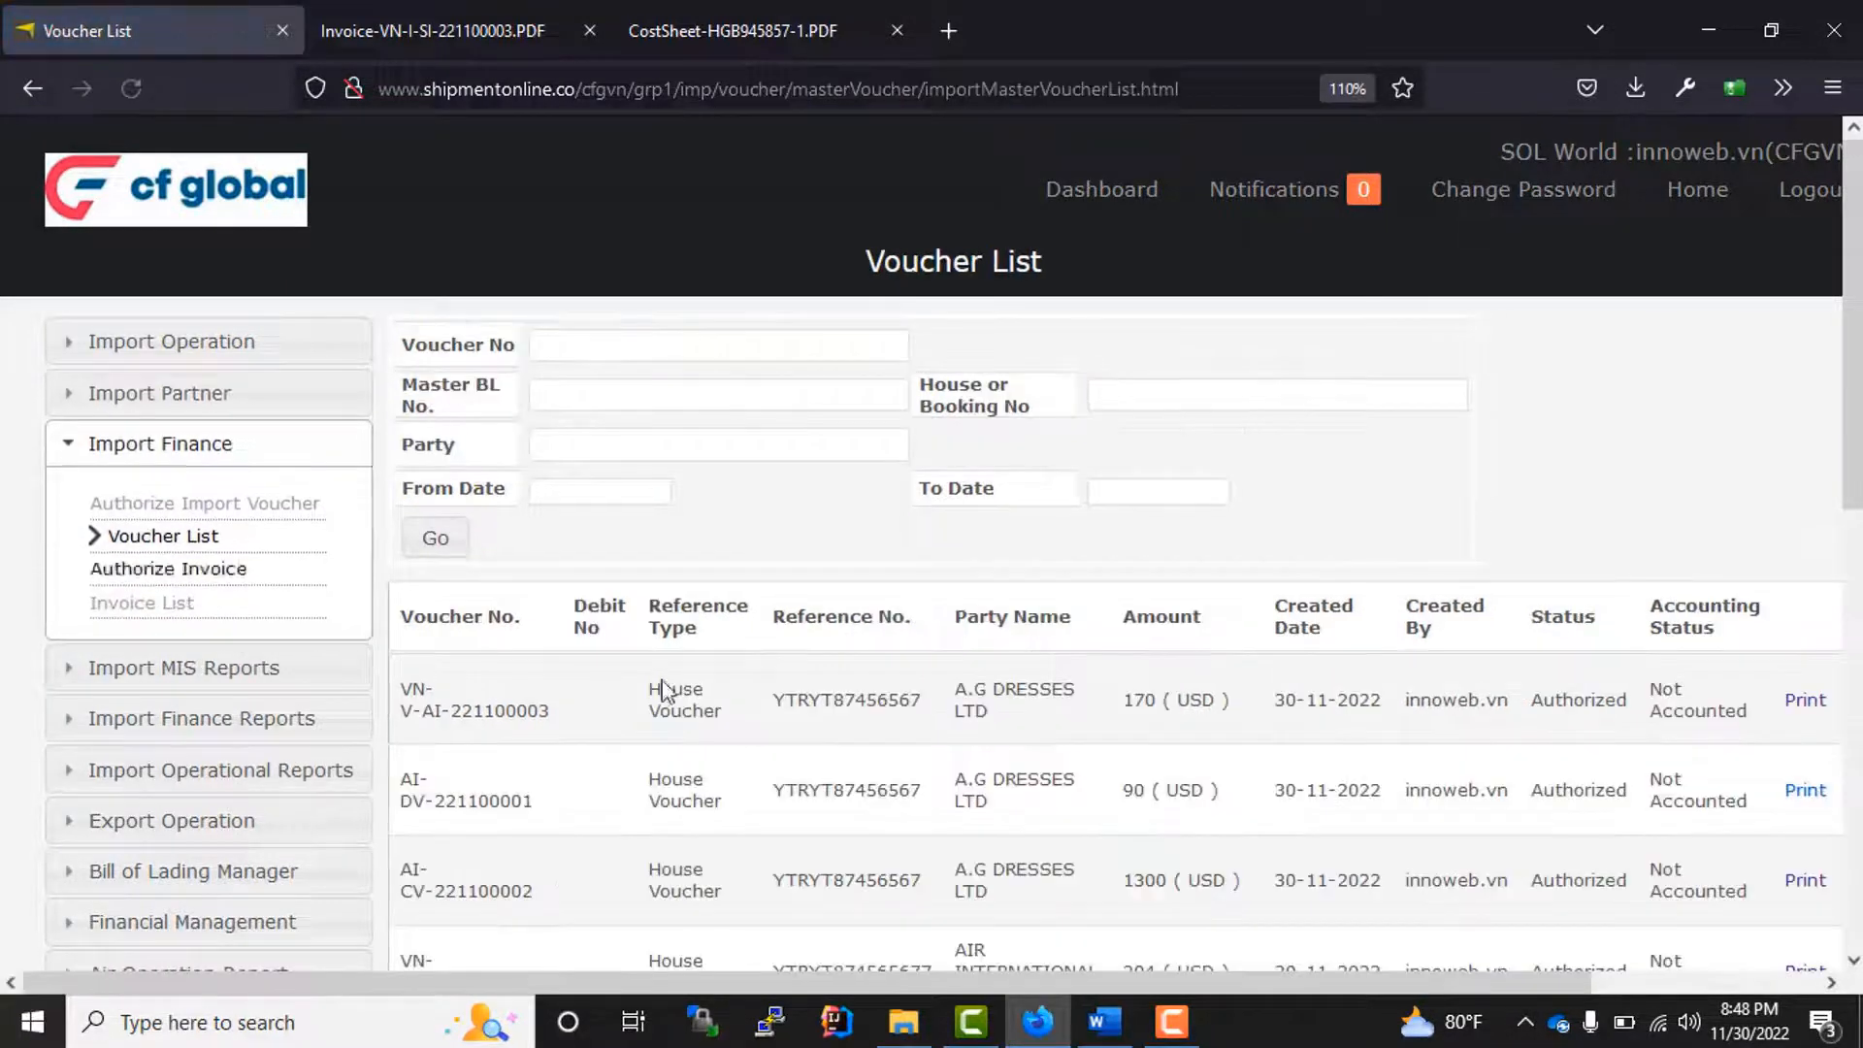
pyautogui.scroll(-8, 844, 708)
pyautogui.scroll(6, 851, 708)
pyautogui.scroll(2, 852, 709)
pyautogui.click(1141, 395)
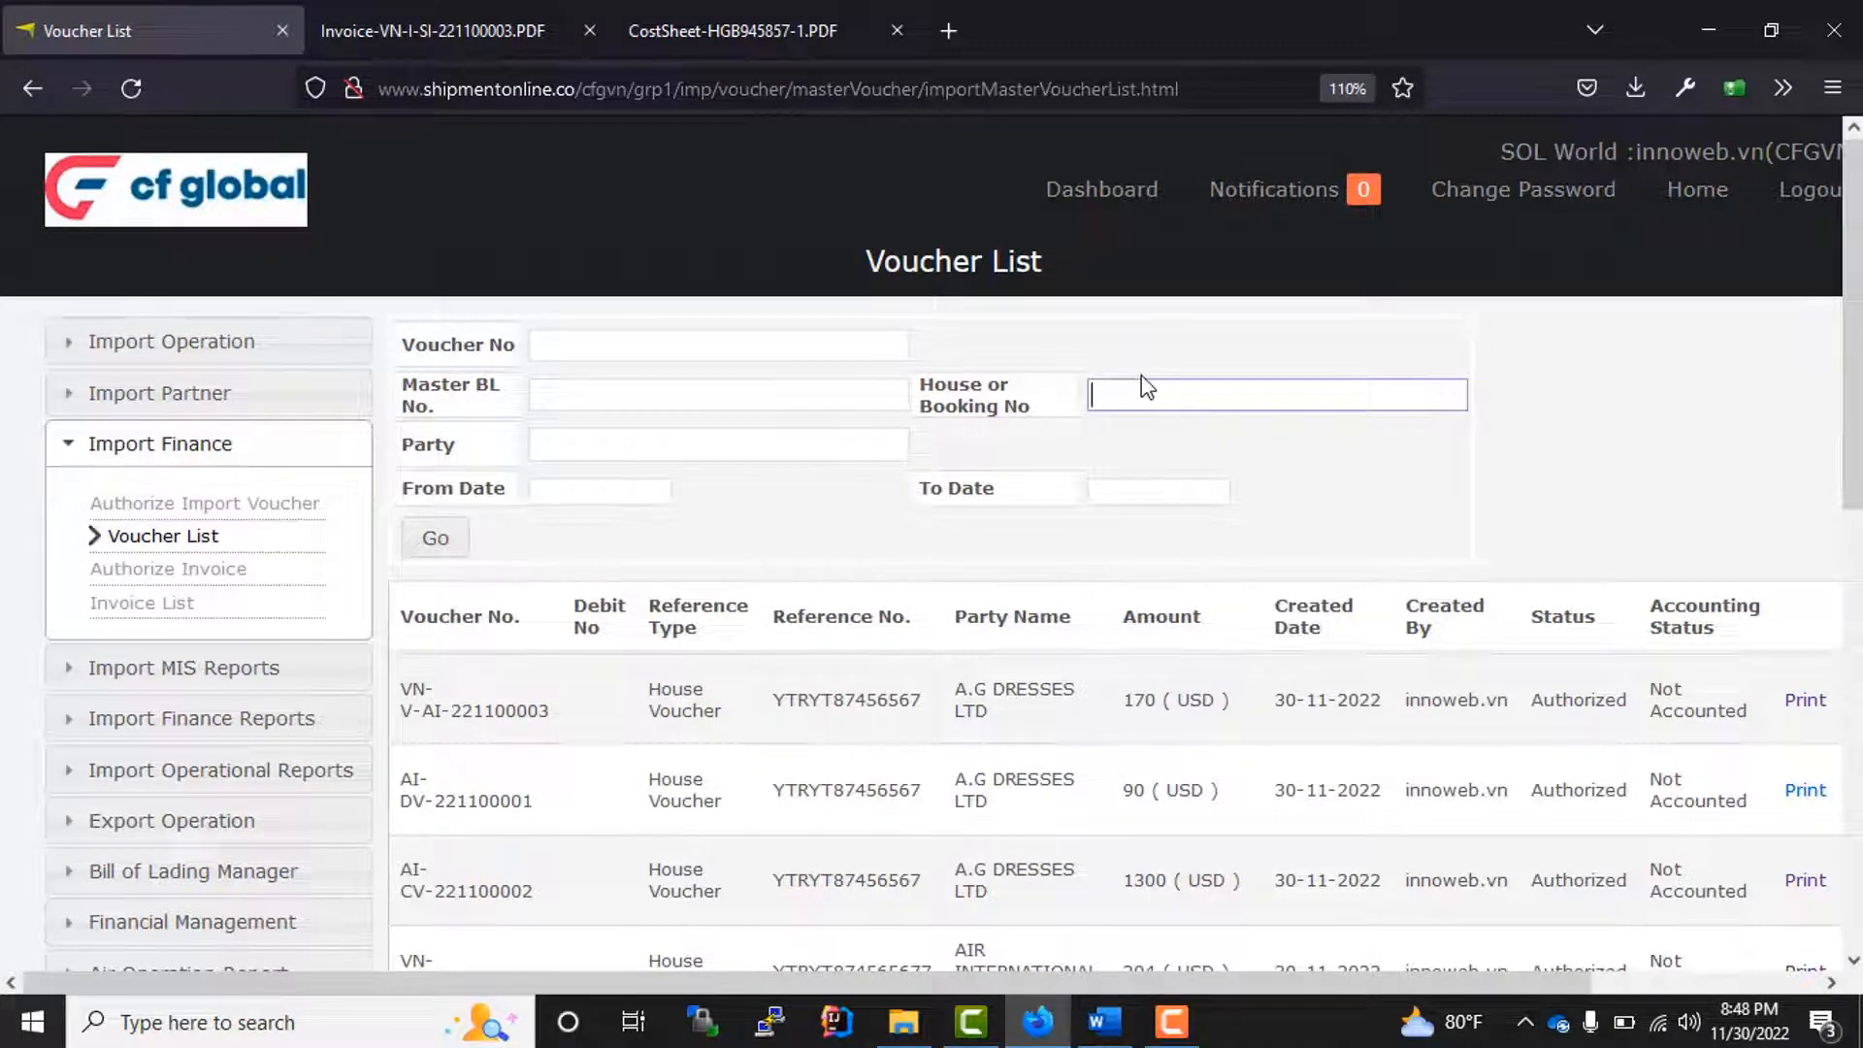
pyautogui.click(435, 542)
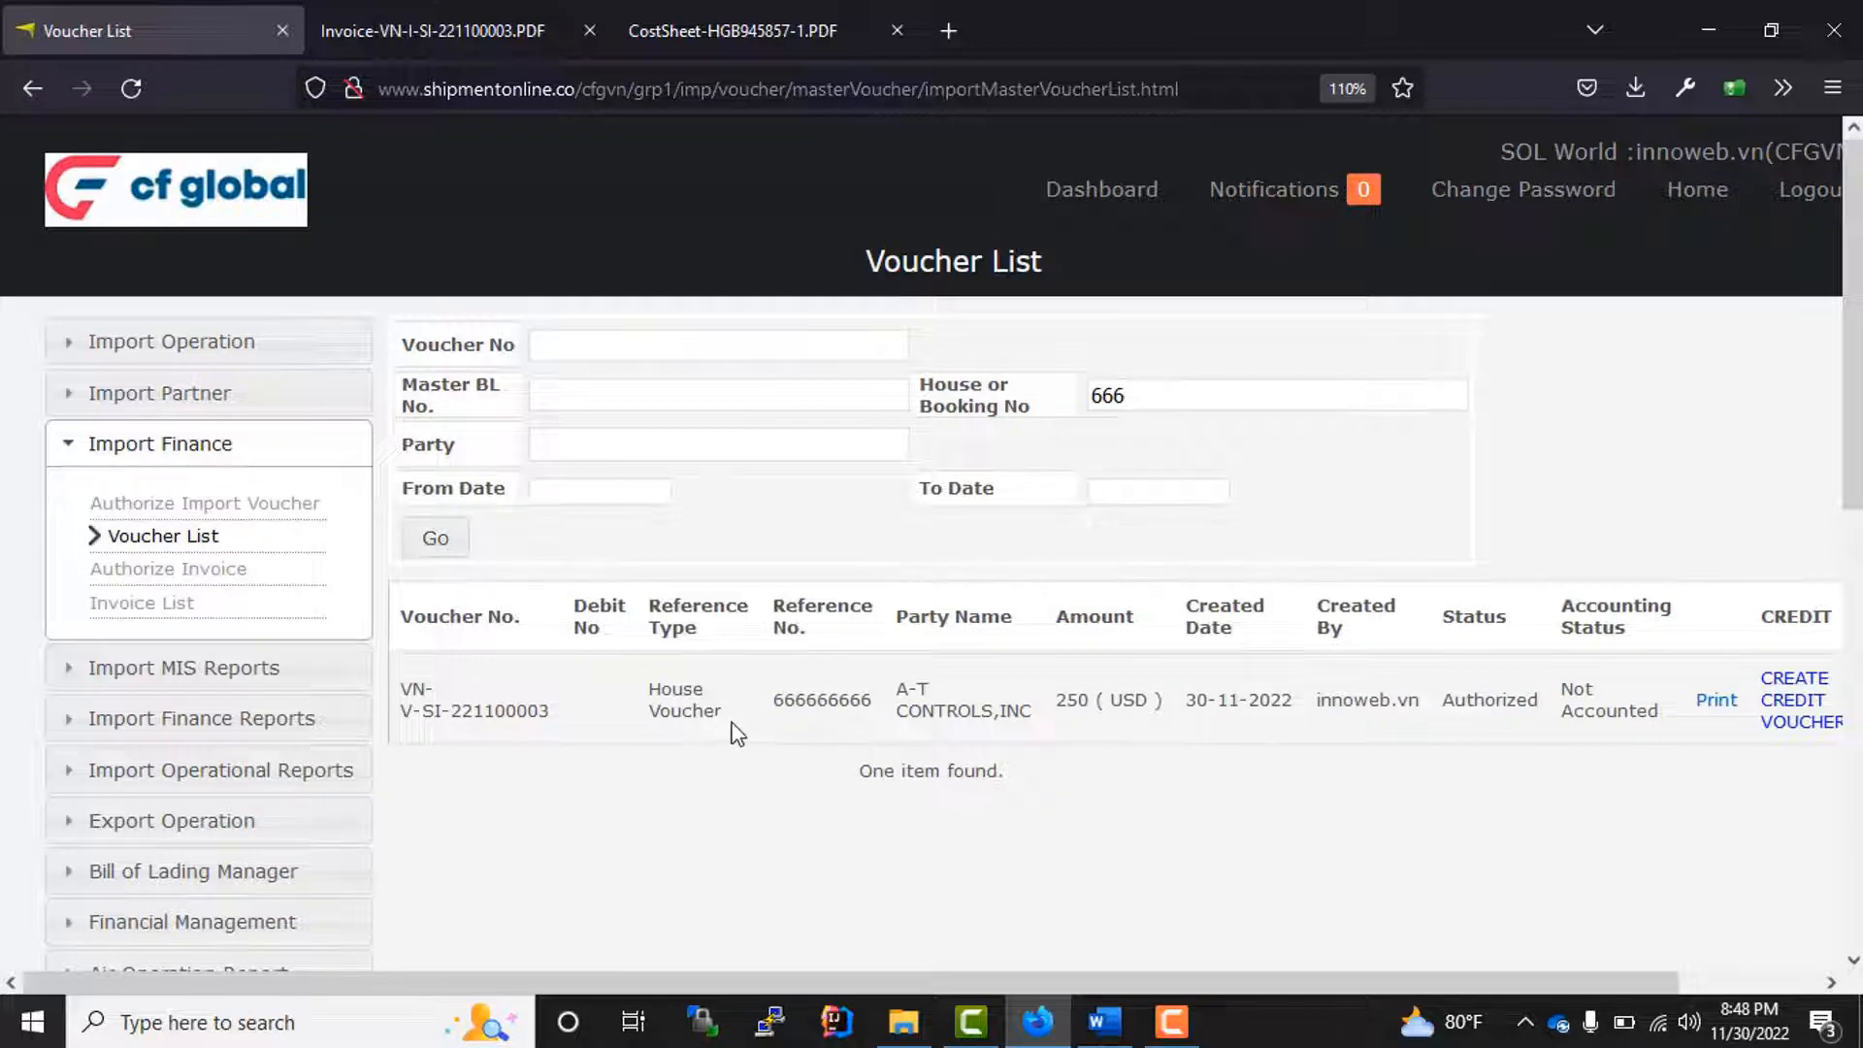
# Step: Print the A-T CONTROLS,INC house voucher, review the cost voucher PDF, and close it
pyautogui.moveTo(731, 728); pyautogui.dragTo(391, 681)
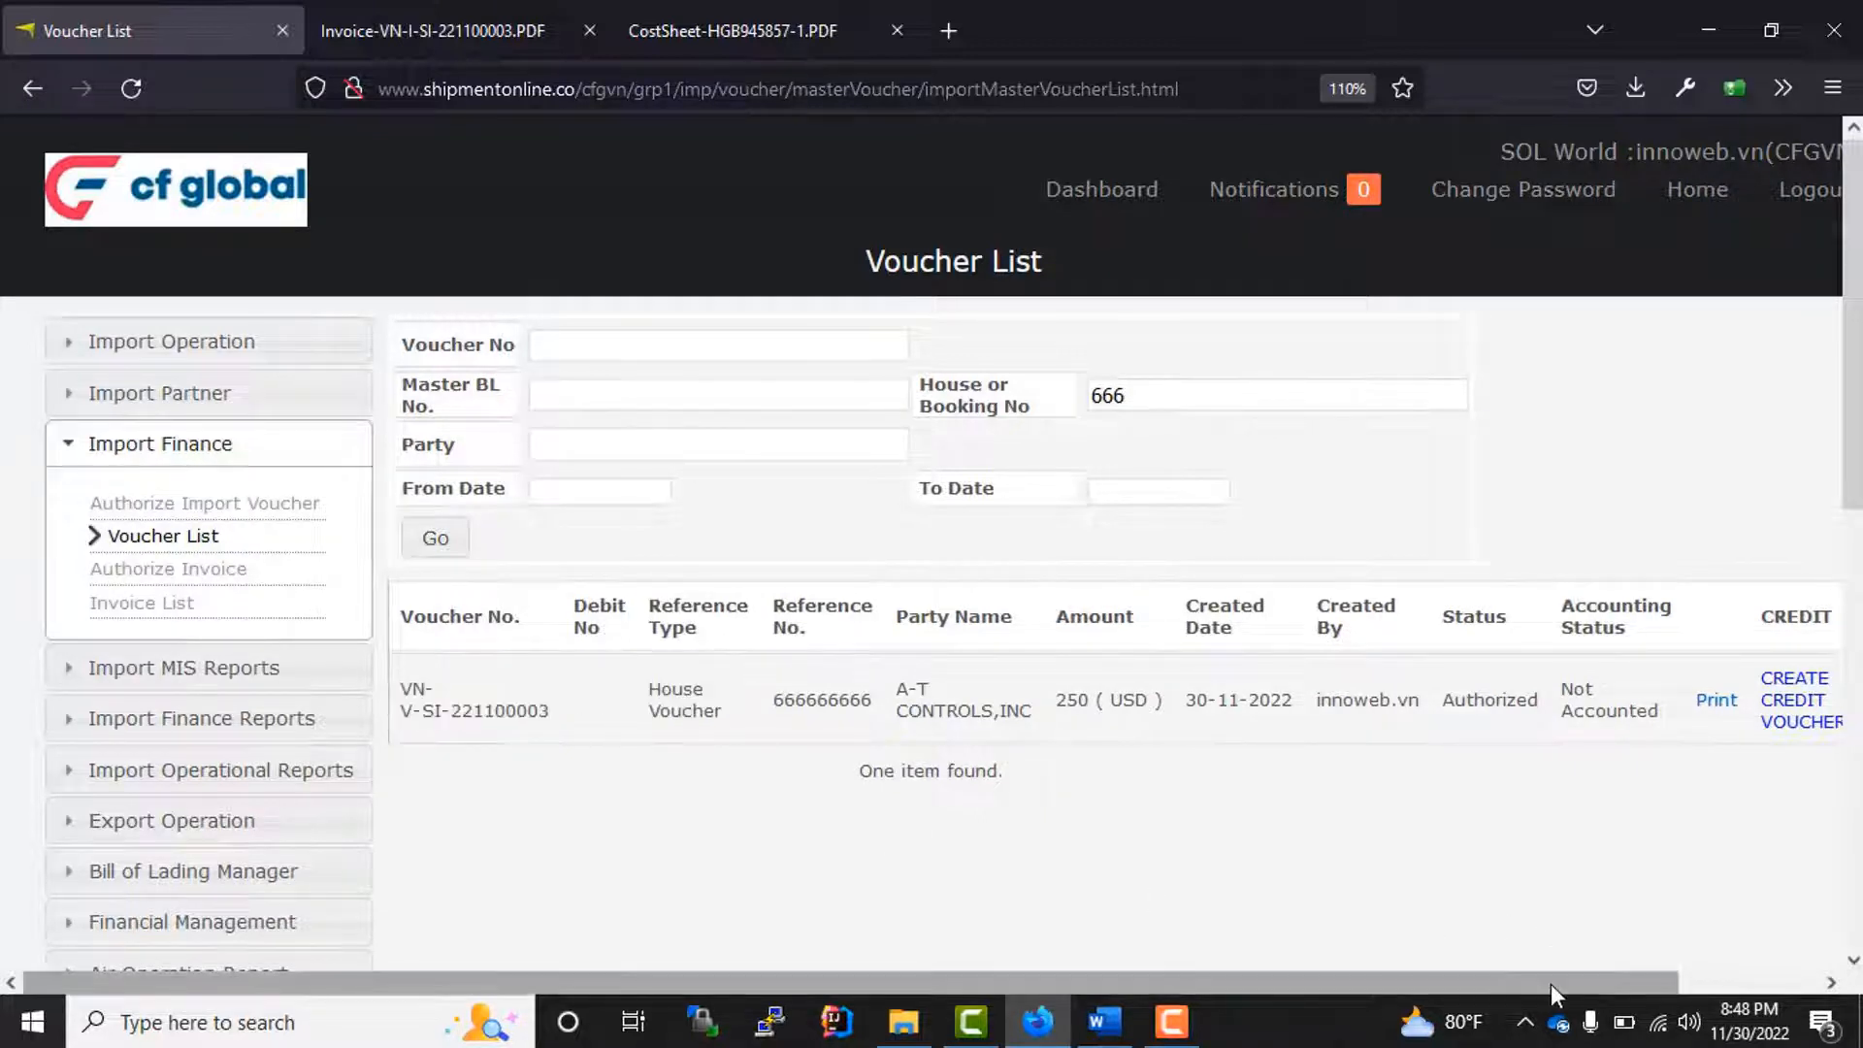
pyautogui.moveTo(1551, 983); pyautogui.dragTo(1598, 981)
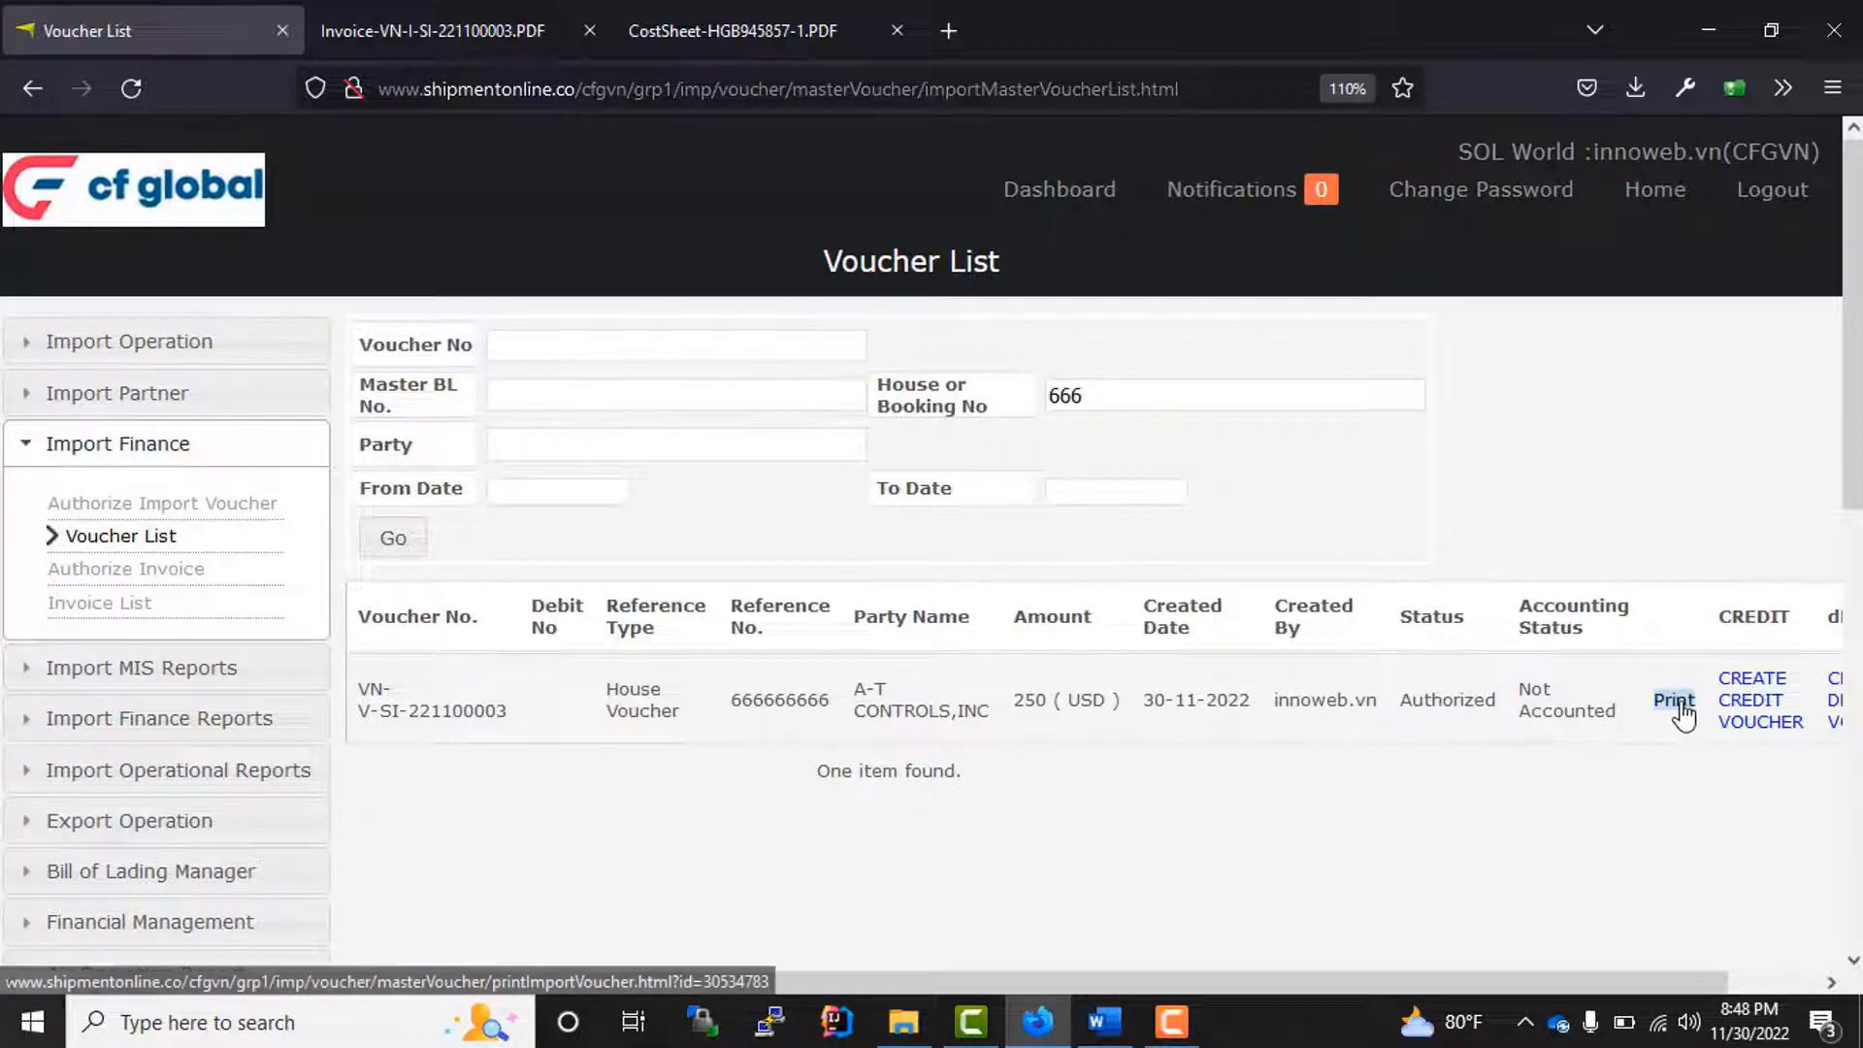
pyautogui.click(1674, 699)
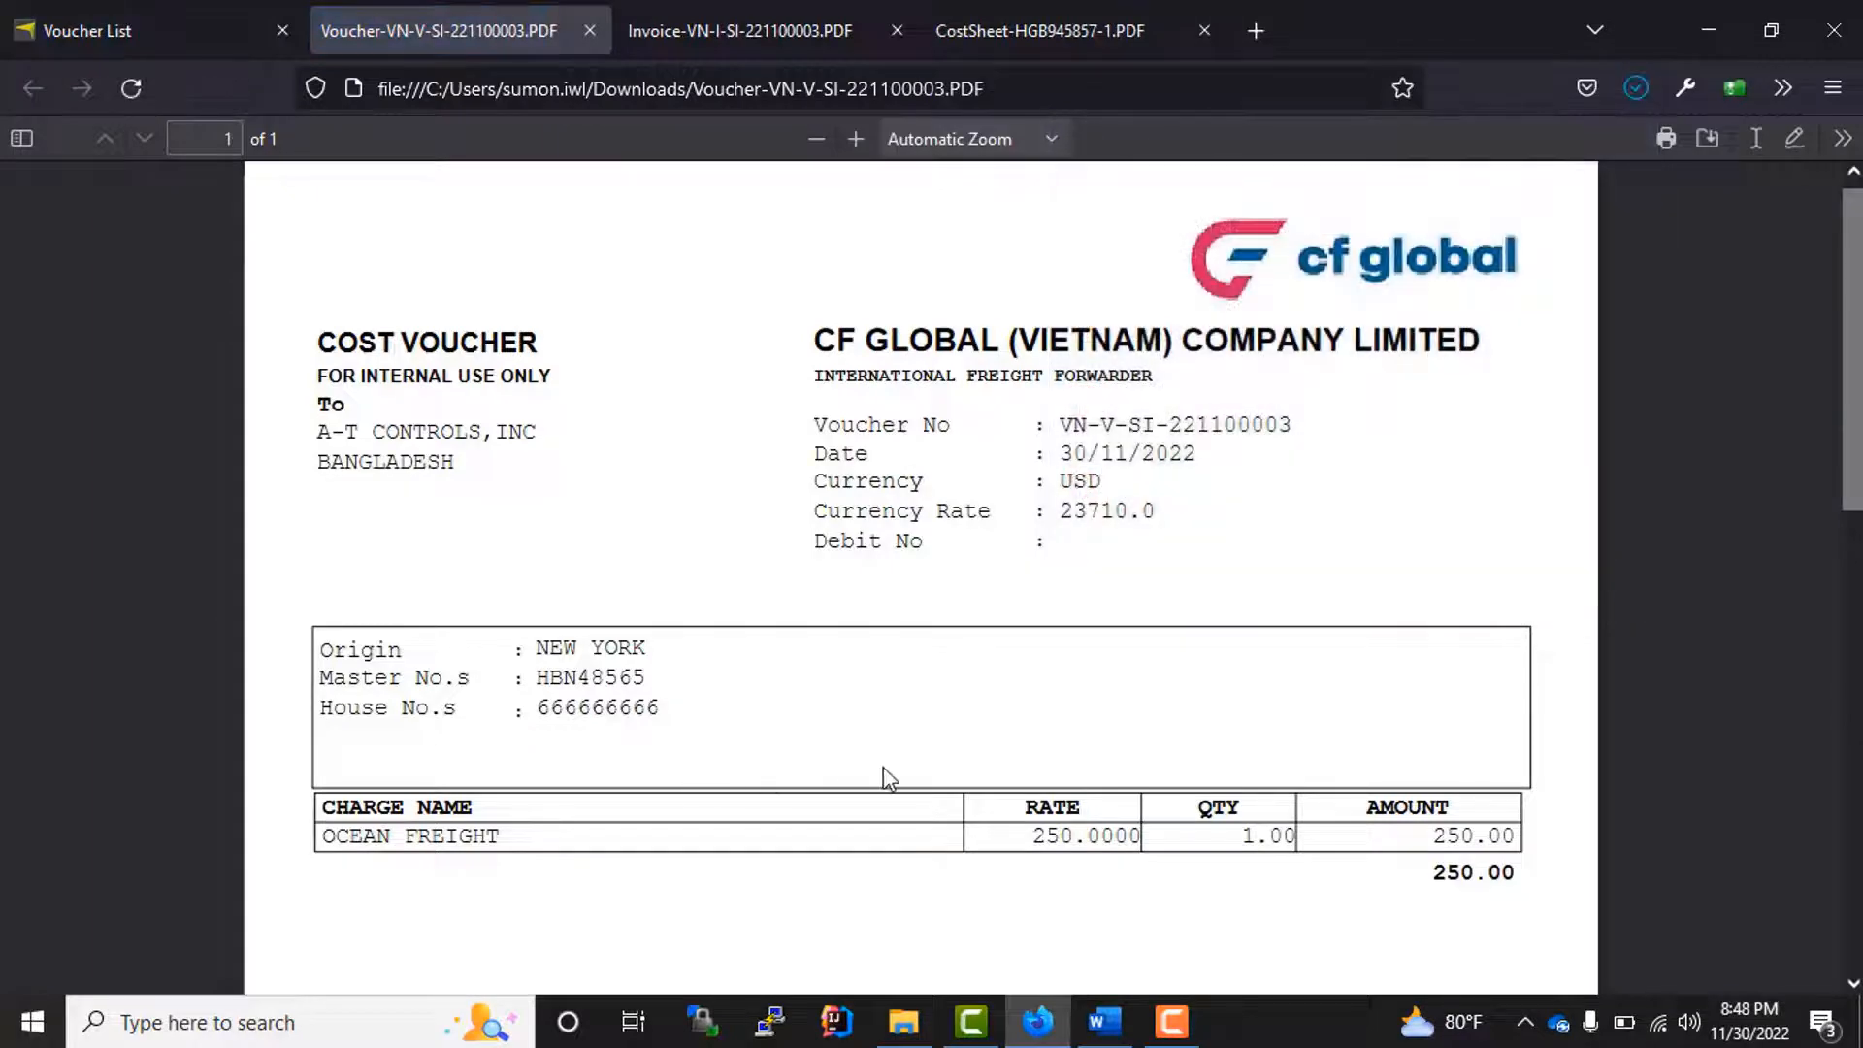
pyautogui.scroll(-10, 884, 768)
pyautogui.scroll(10, 923, 765)
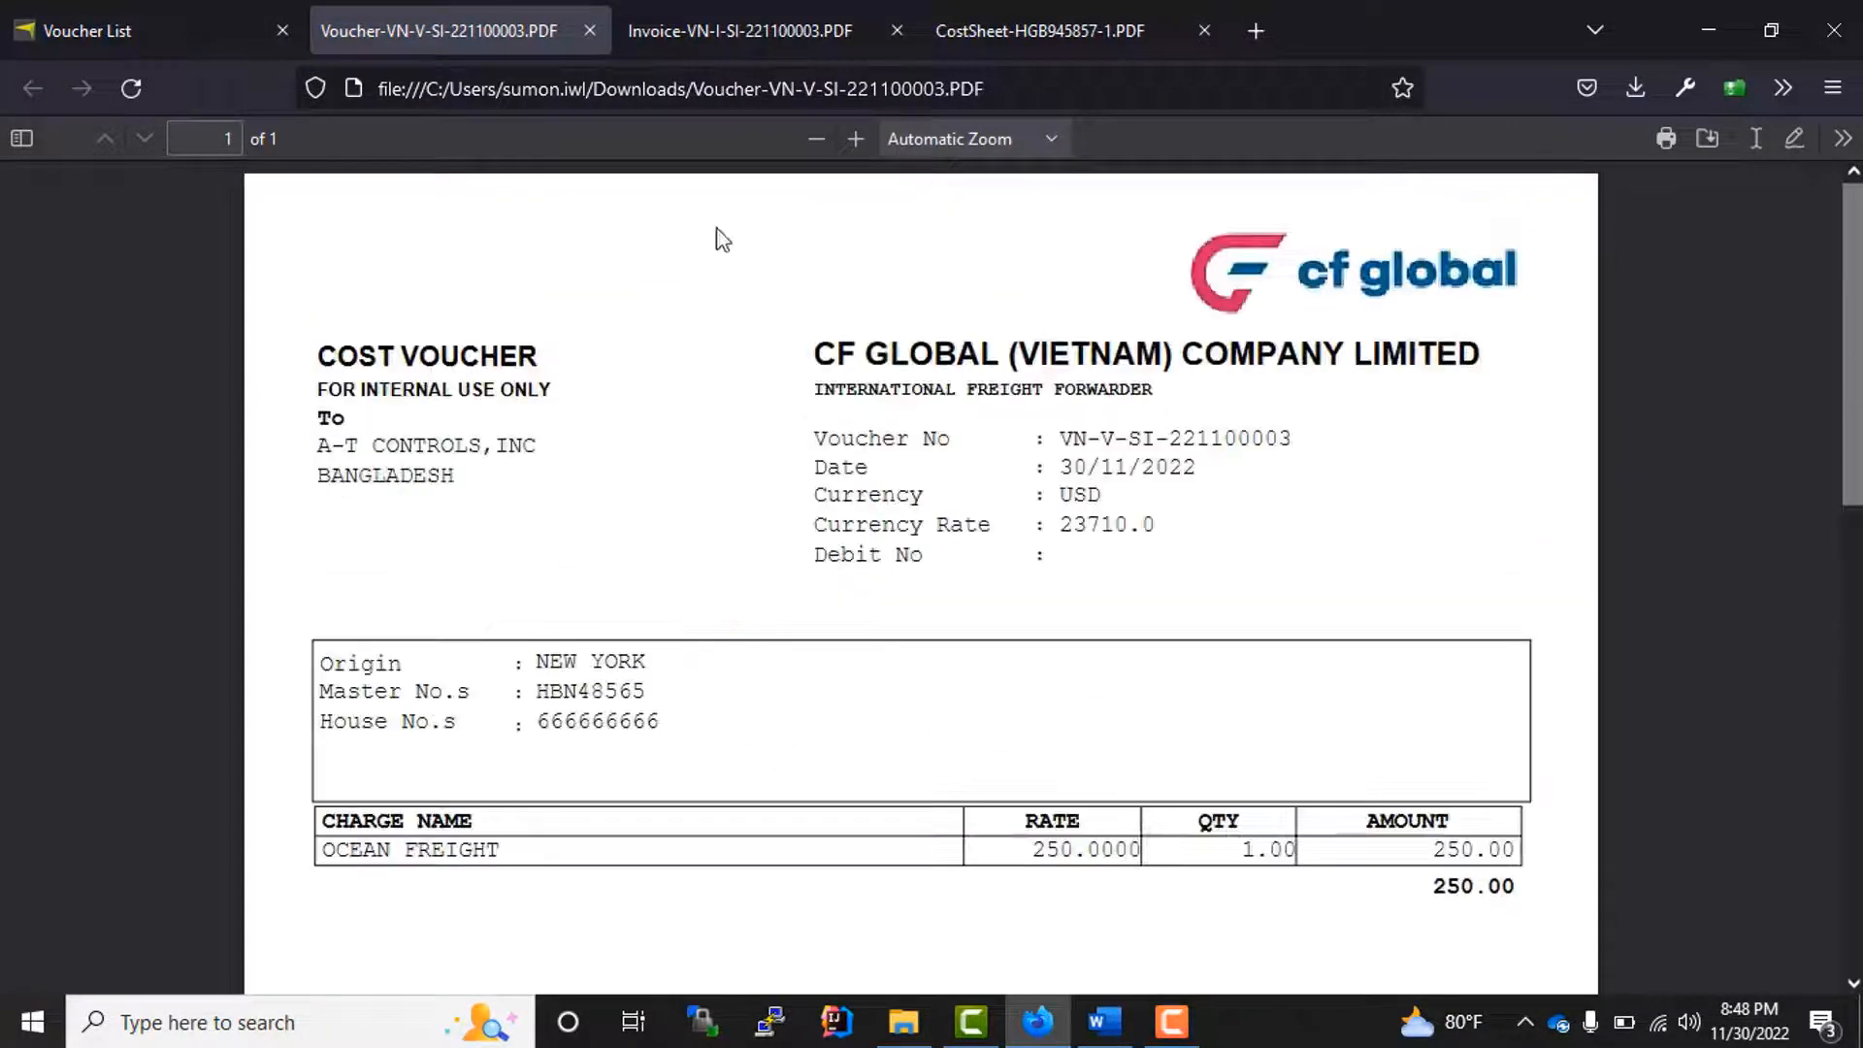
pyautogui.click(589, 30)
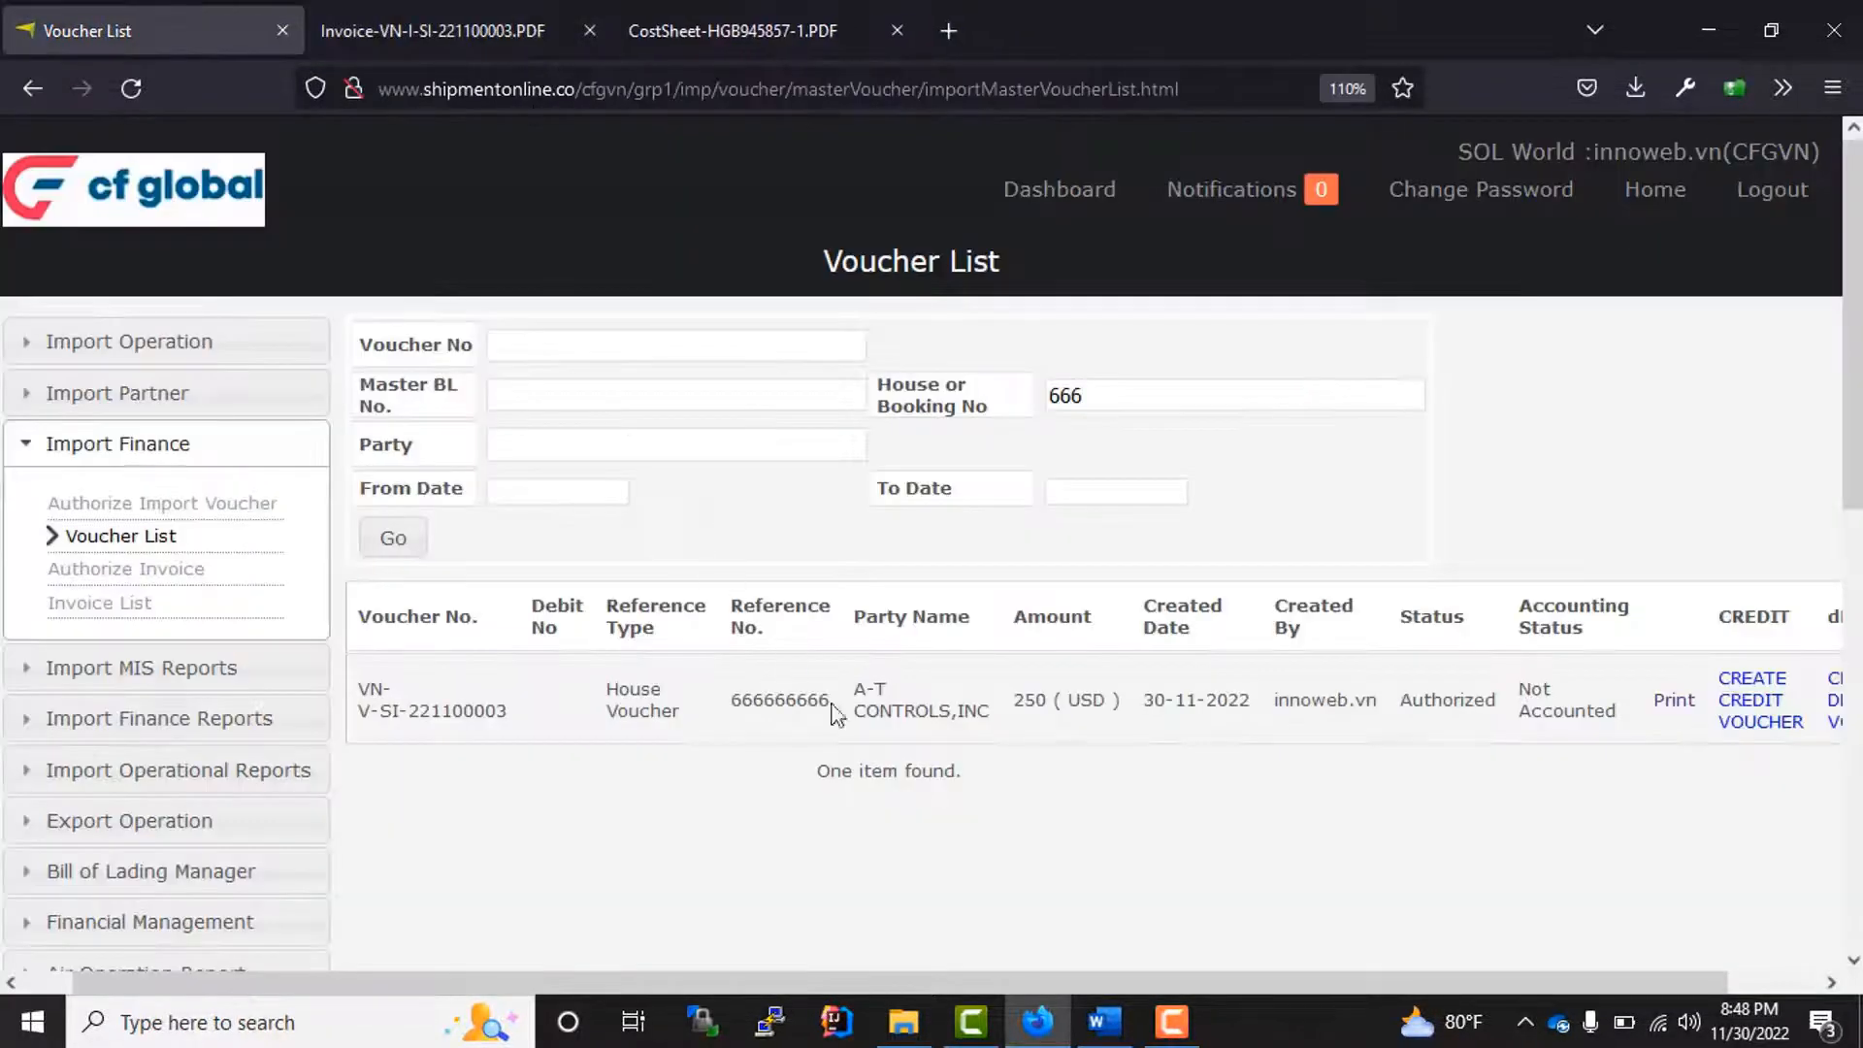
pyautogui.moveTo(865, 982); pyautogui.dragTo(512, 975)
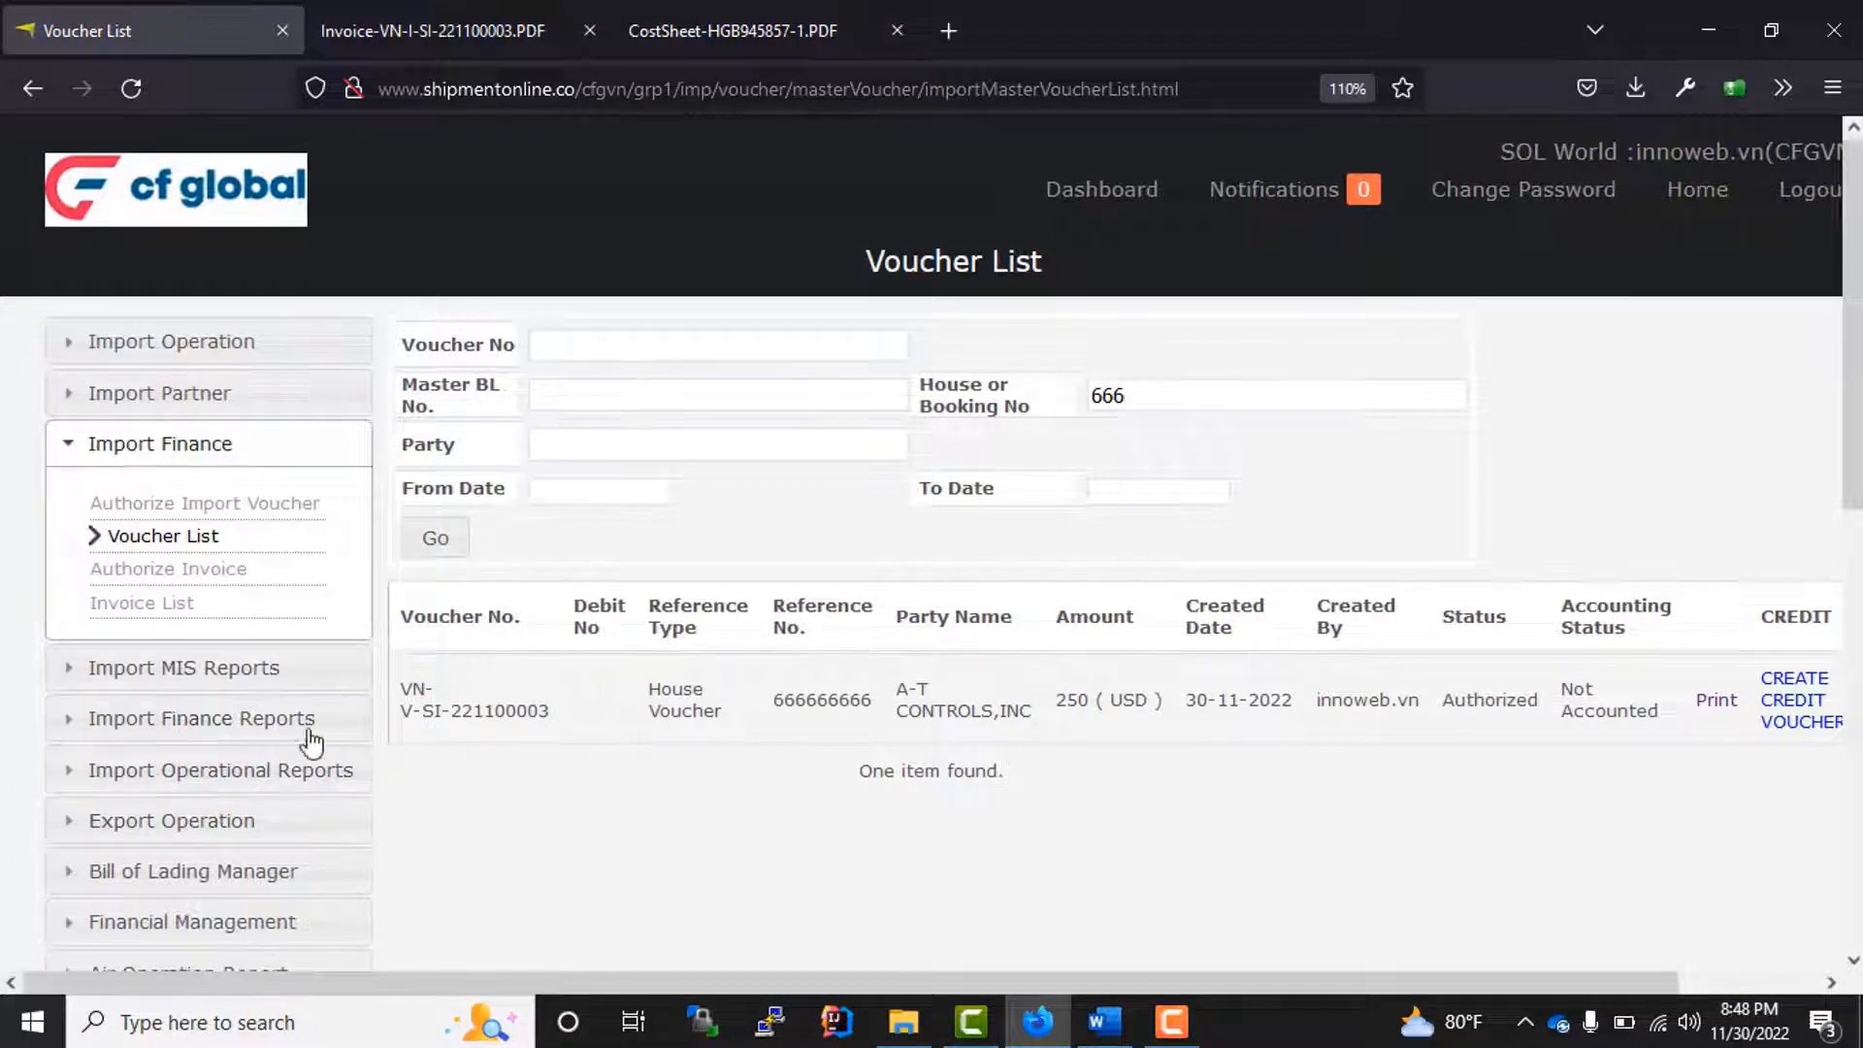
# Step: Print the import House Details Report for transport mode AIR, filtered on feeder ETA date from 01/11/2022 to 30/11/2022
pyautogui.click(187, 679)
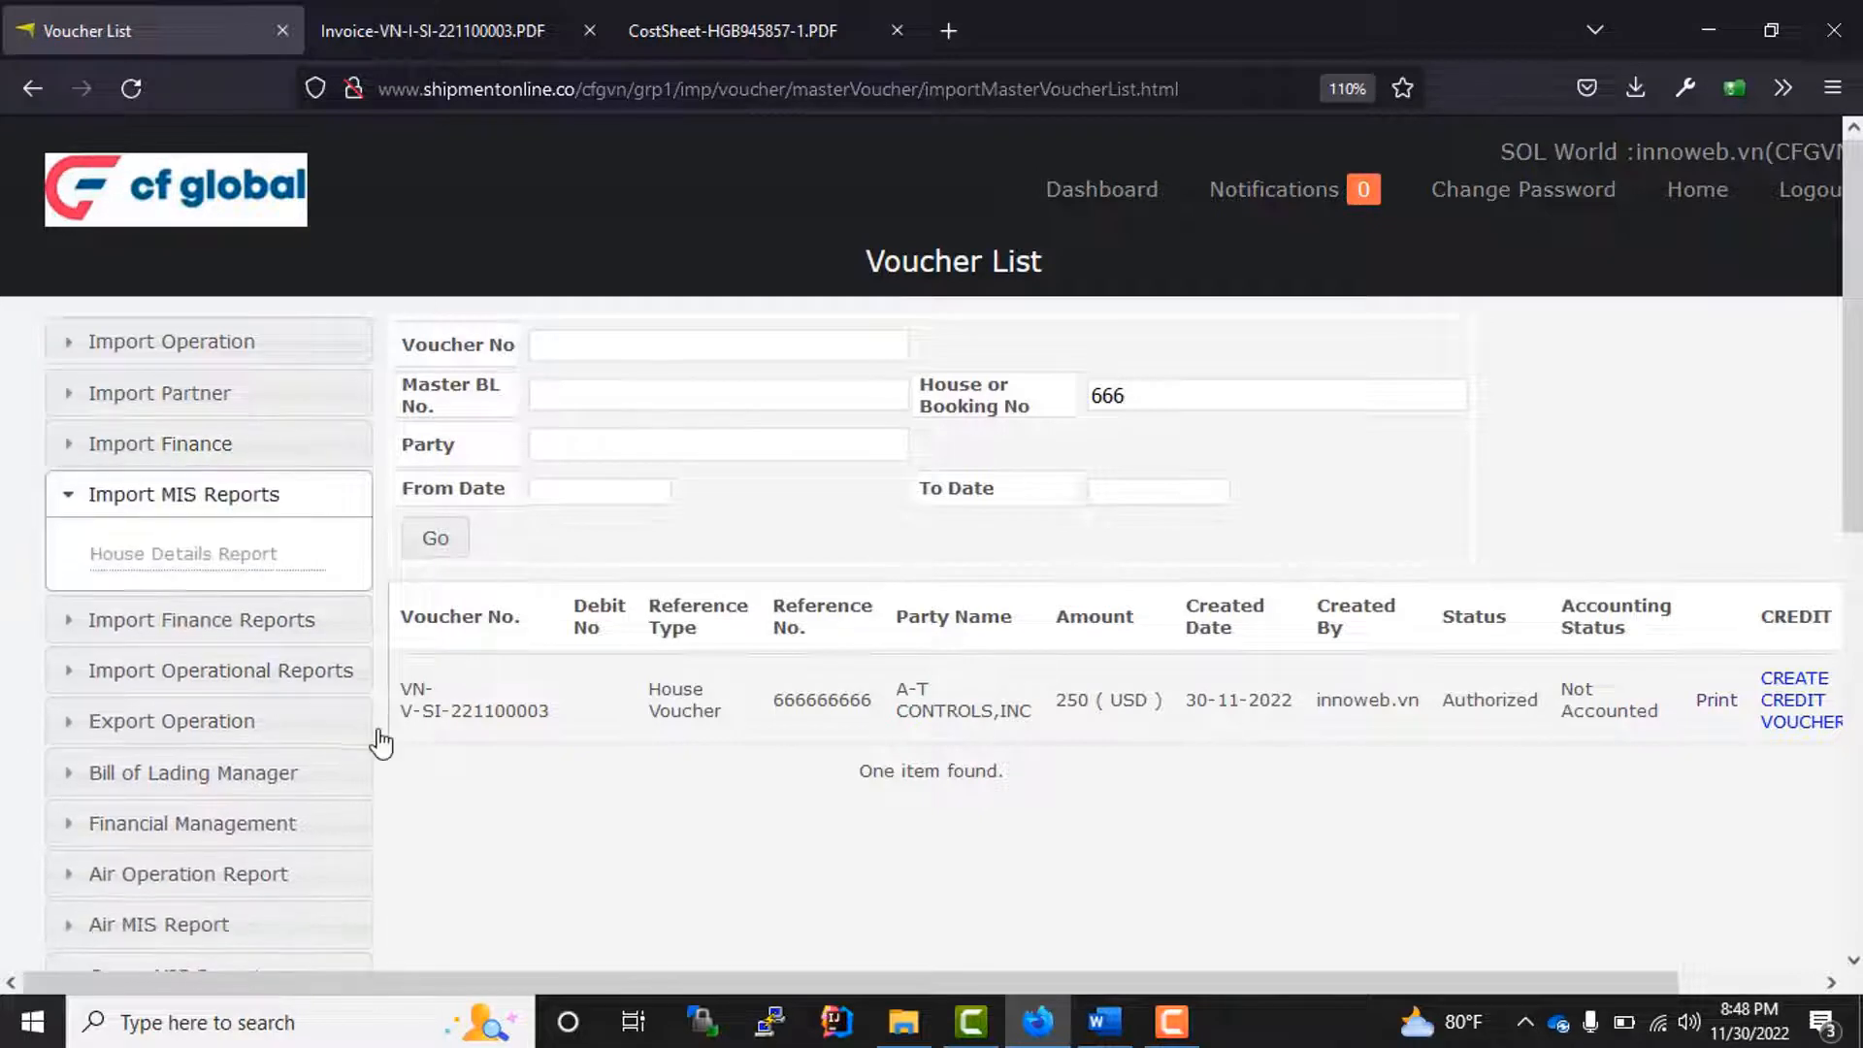
pyautogui.click(188, 561)
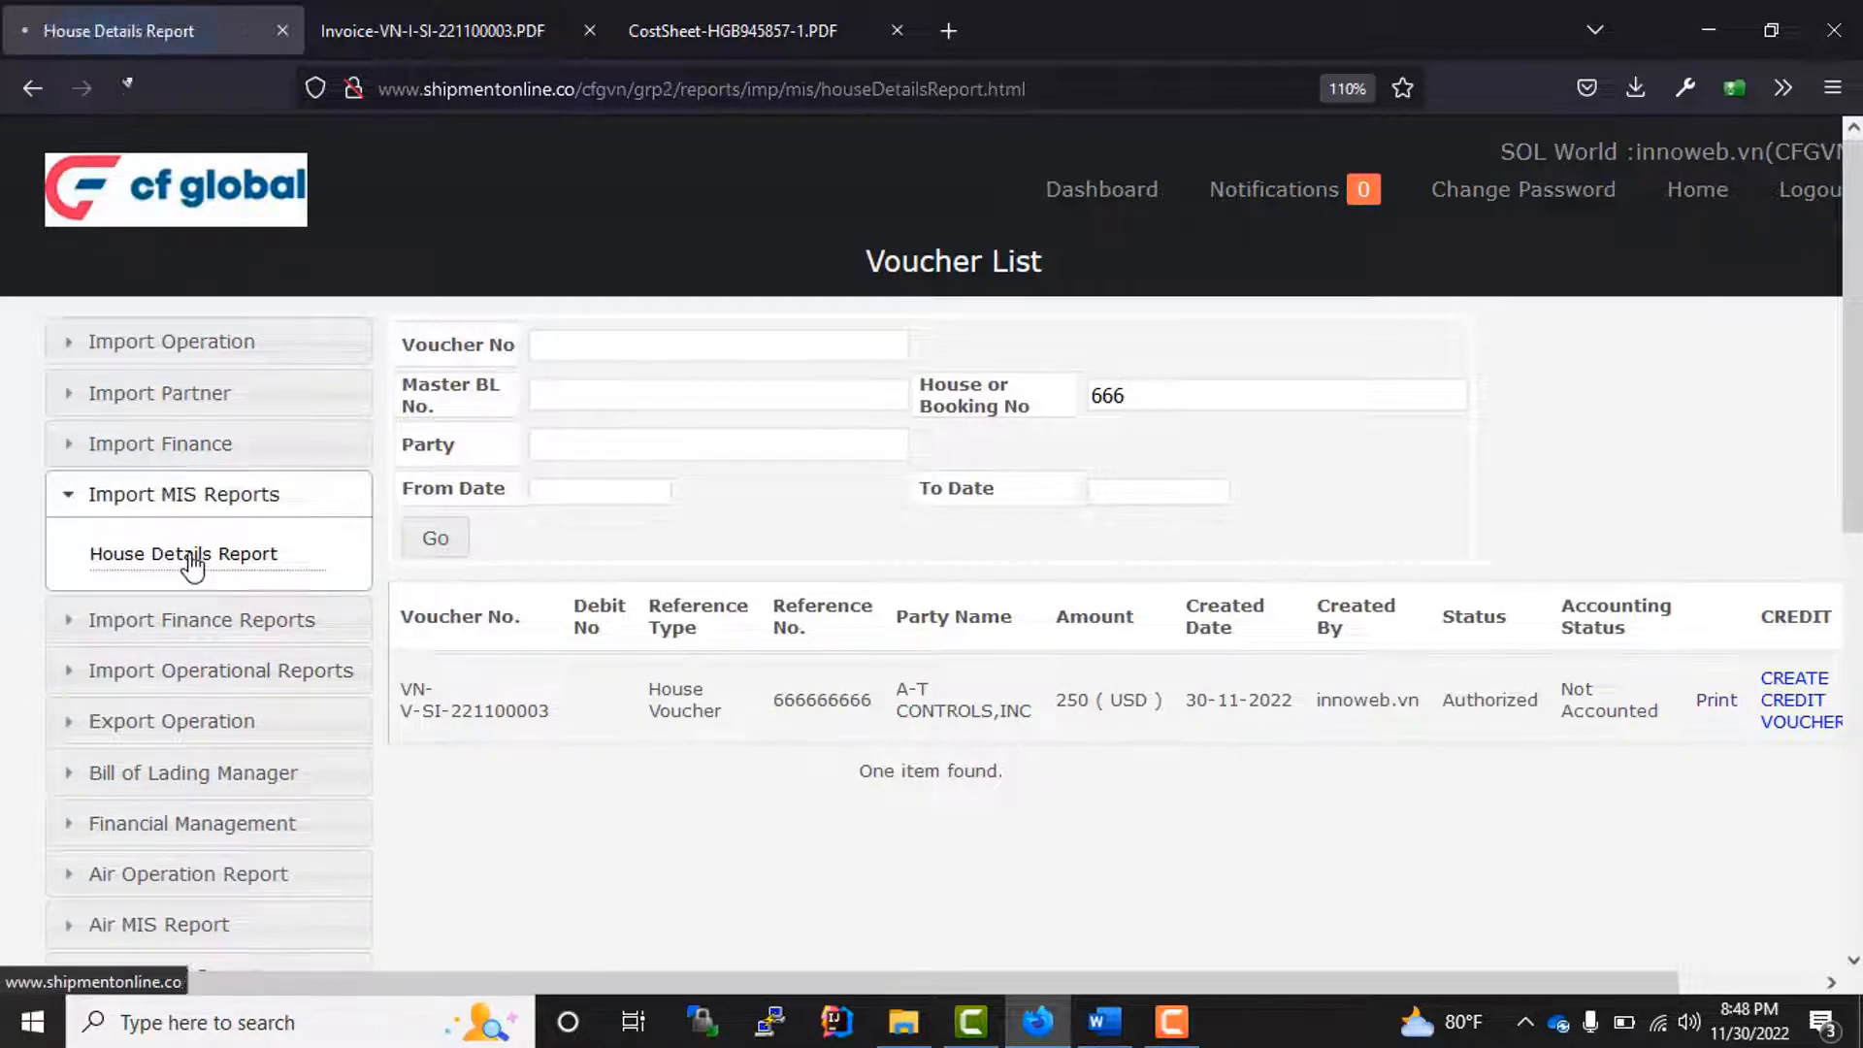
pyautogui.click(711, 349)
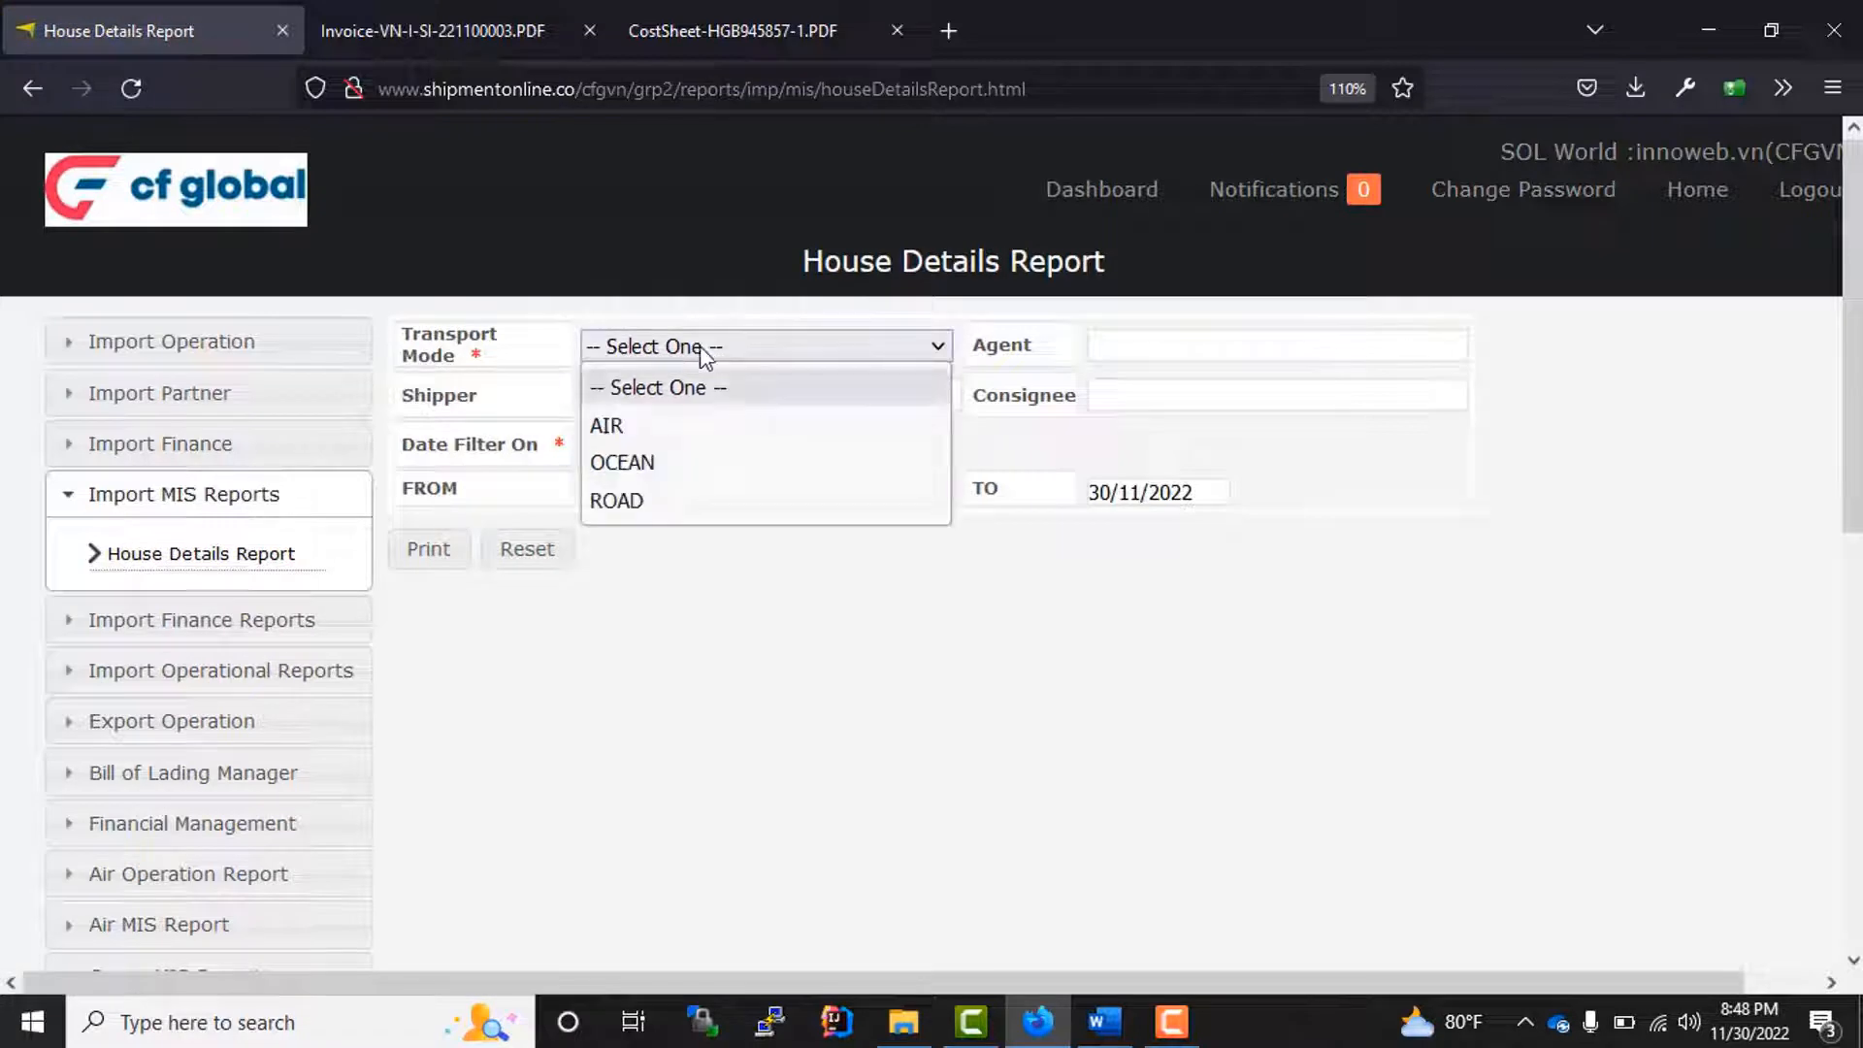
pyautogui.click(652, 430)
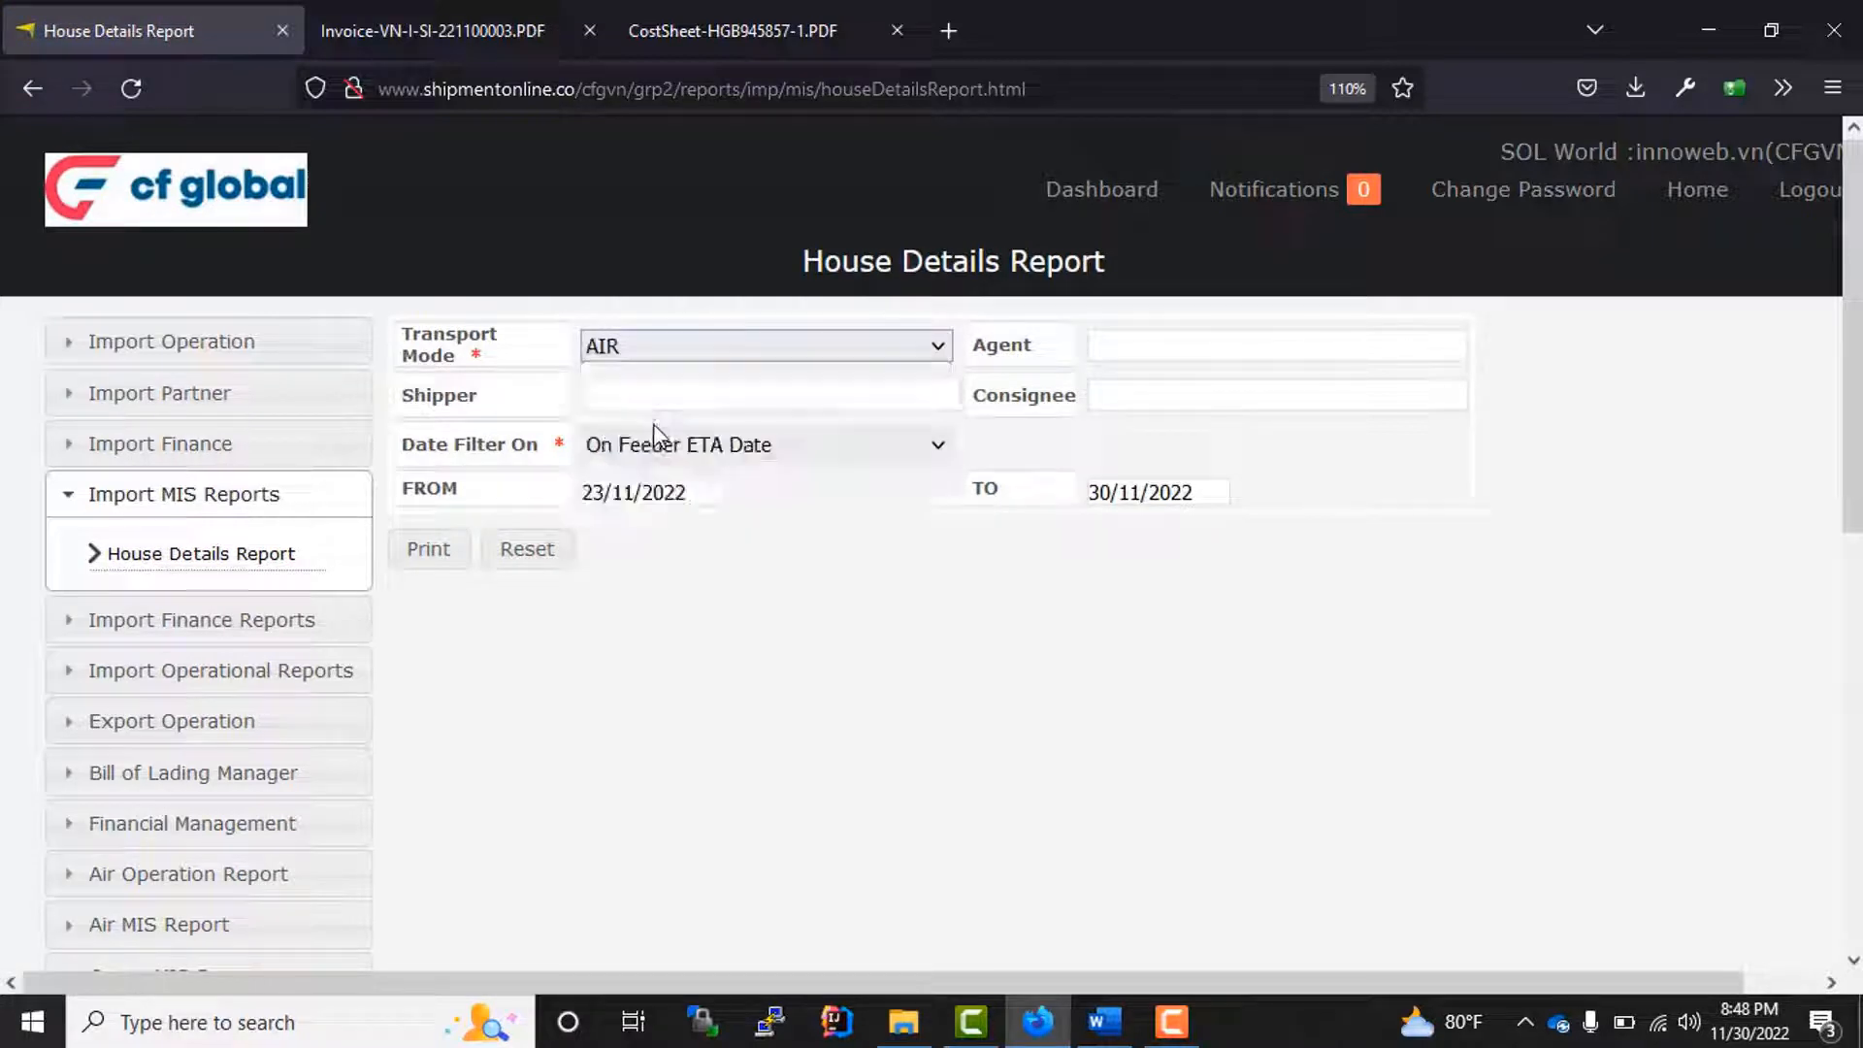
pyautogui.click(777, 445)
pyautogui.click(775, 447)
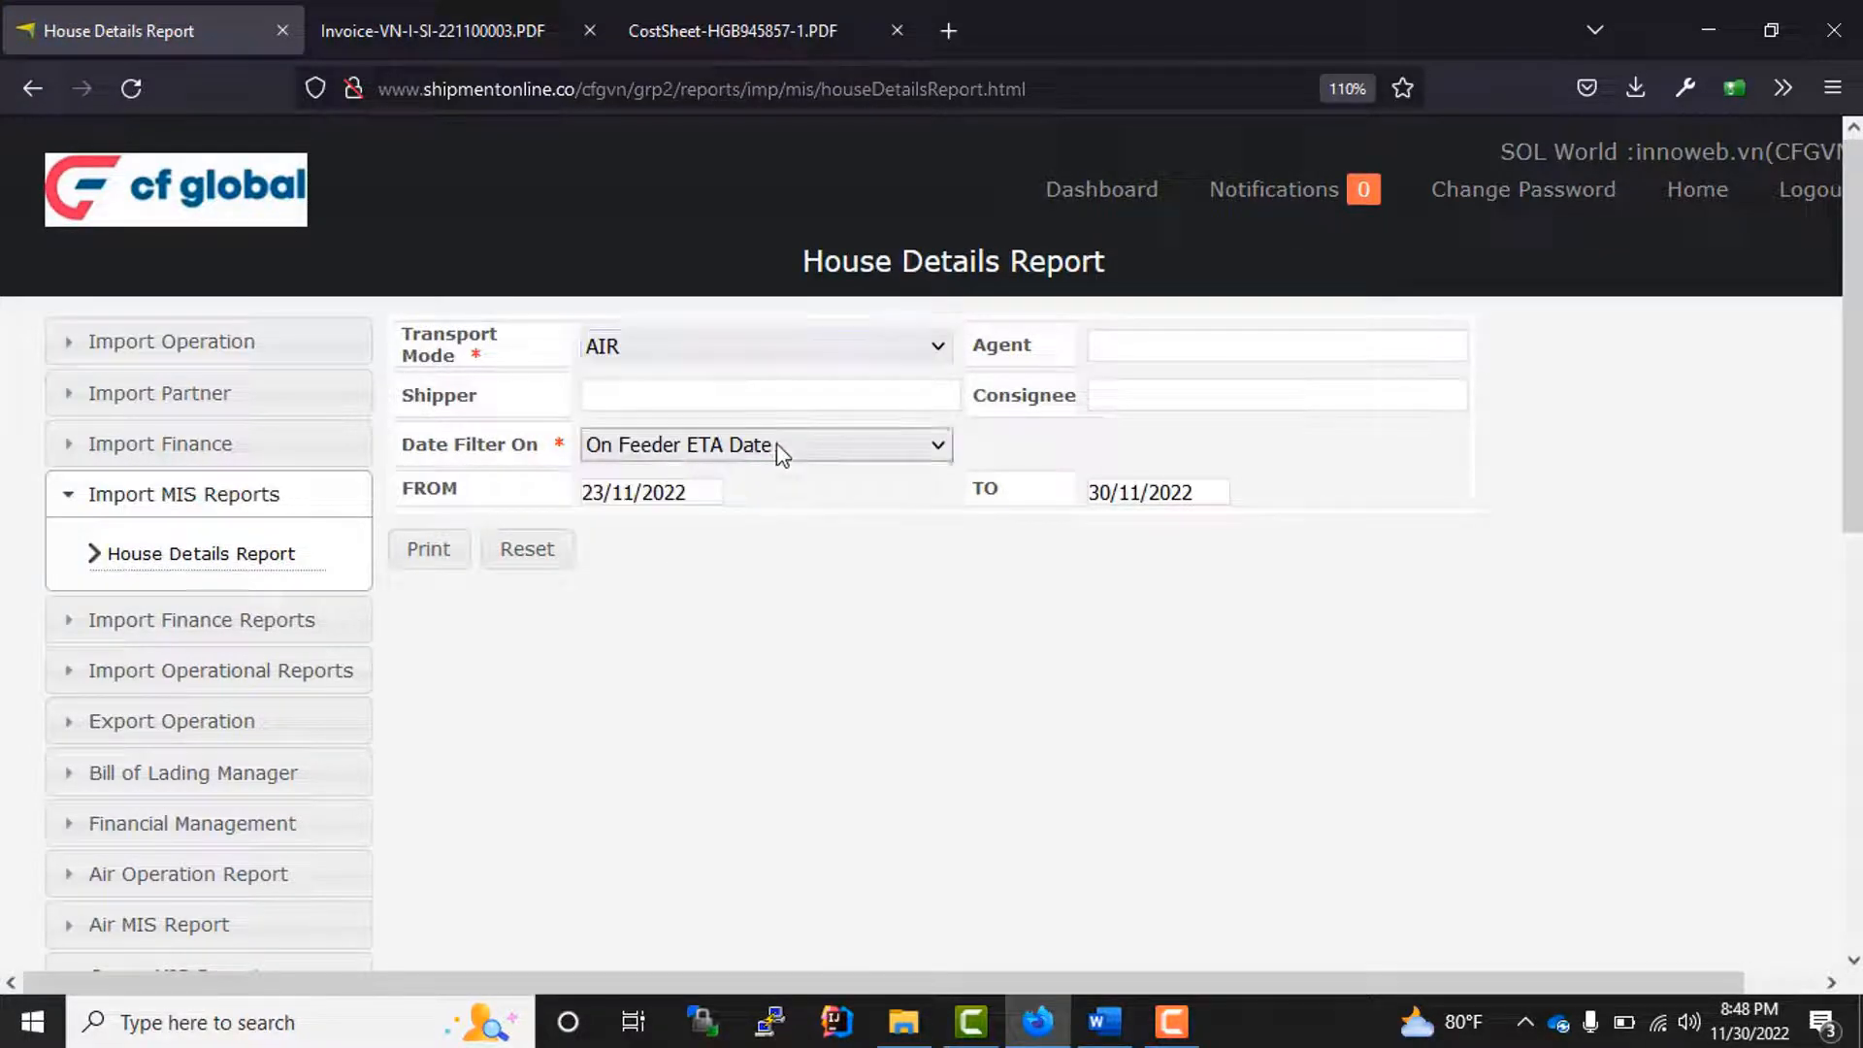
pyautogui.click(685, 488)
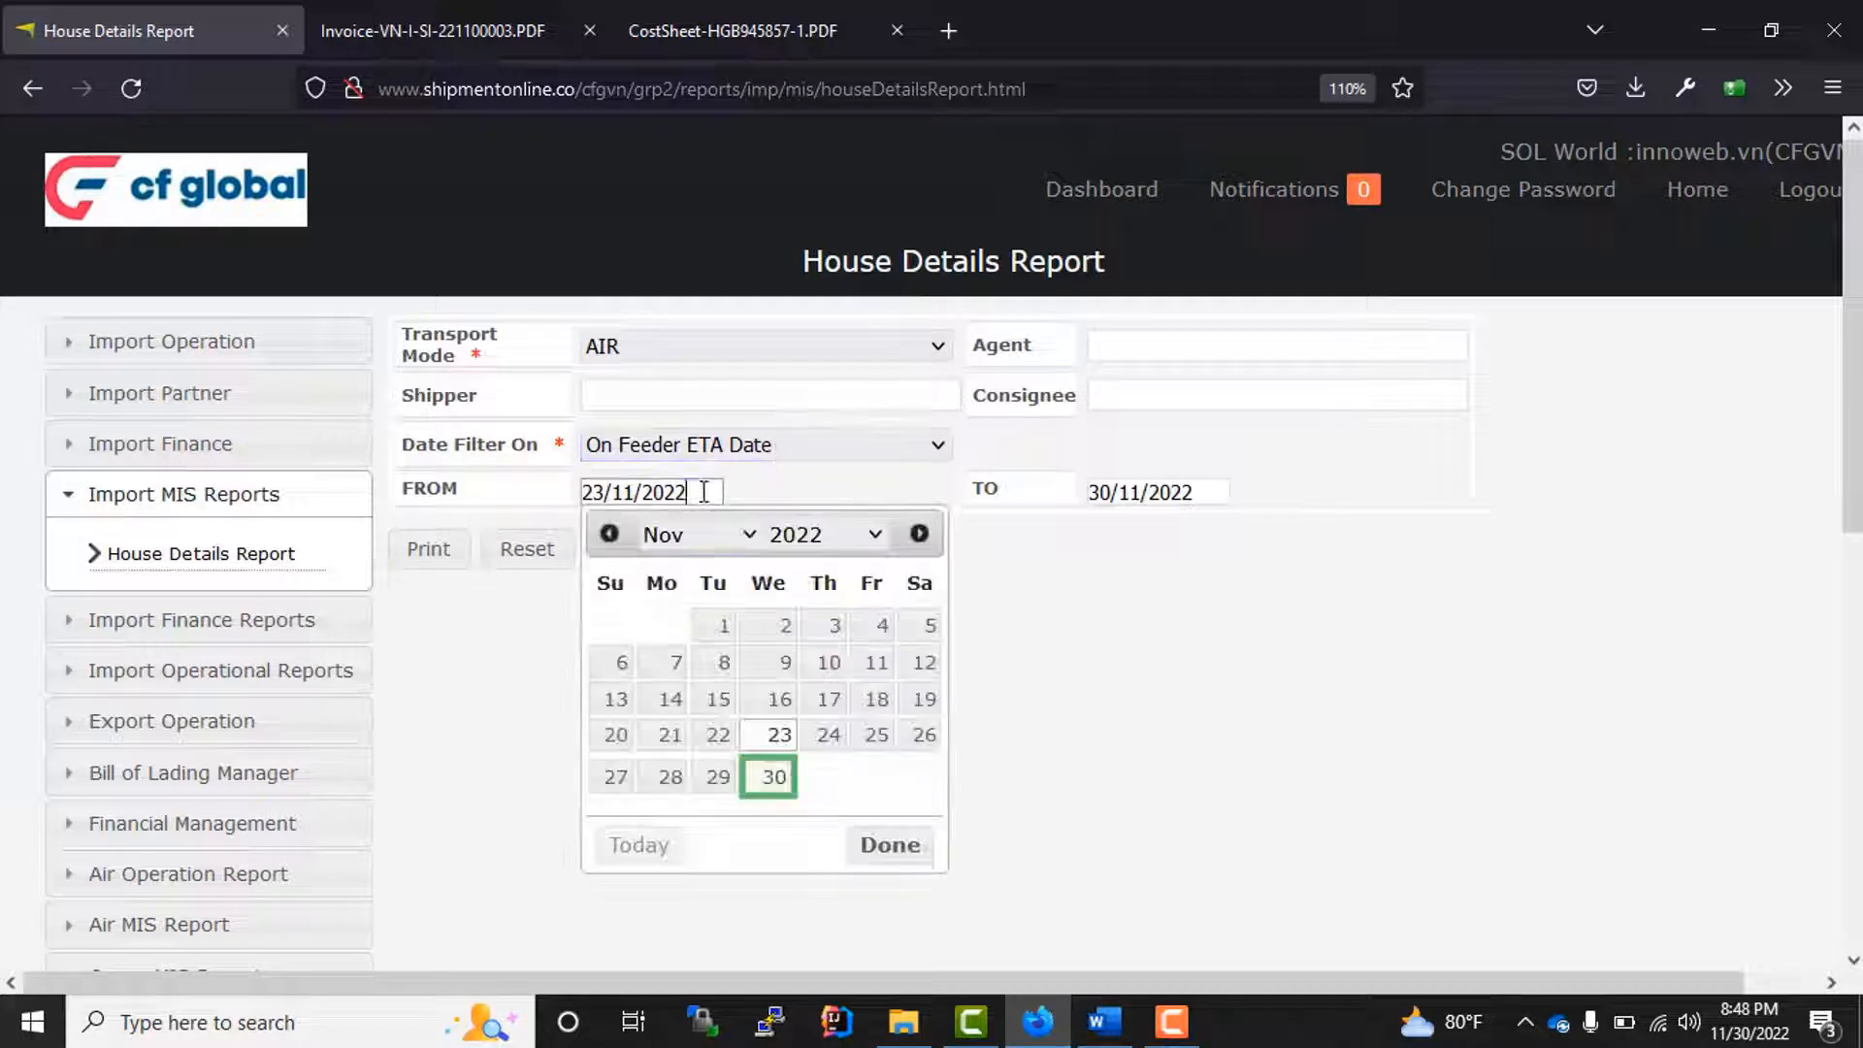
pyautogui.click(718, 628)
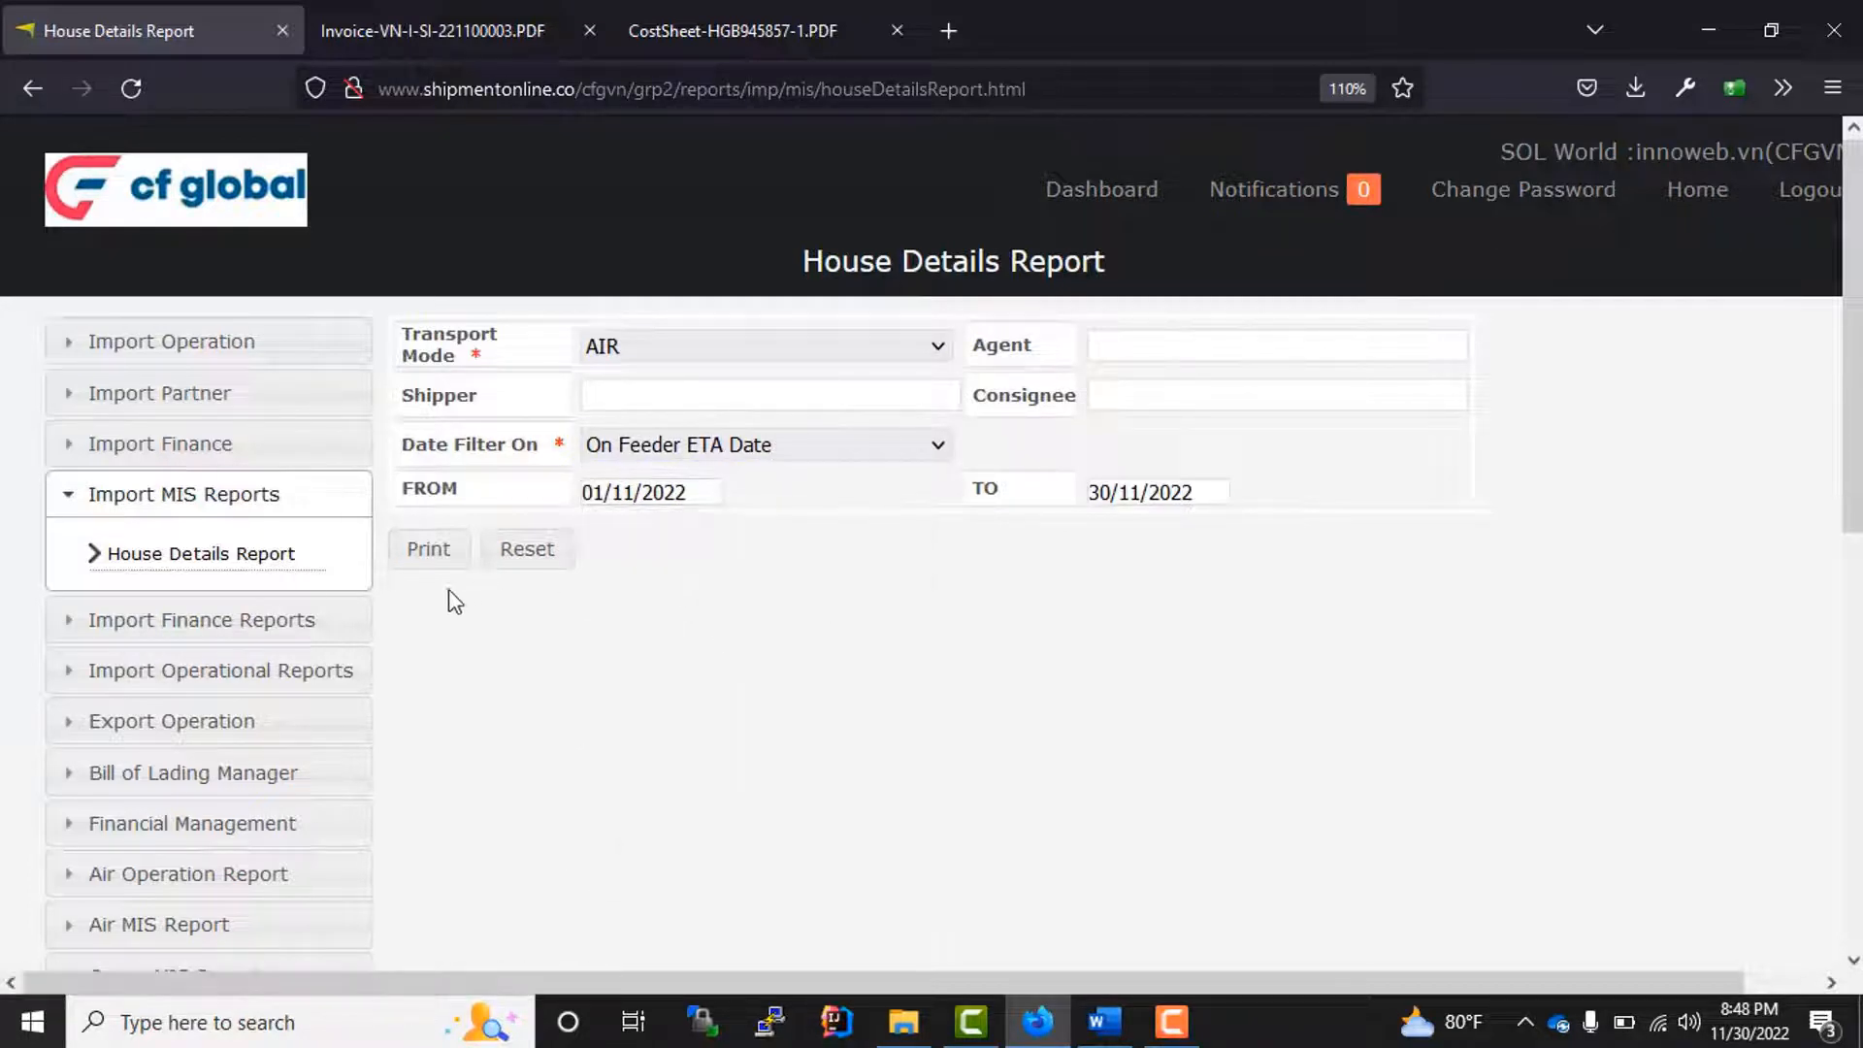
pyautogui.click(429, 550)
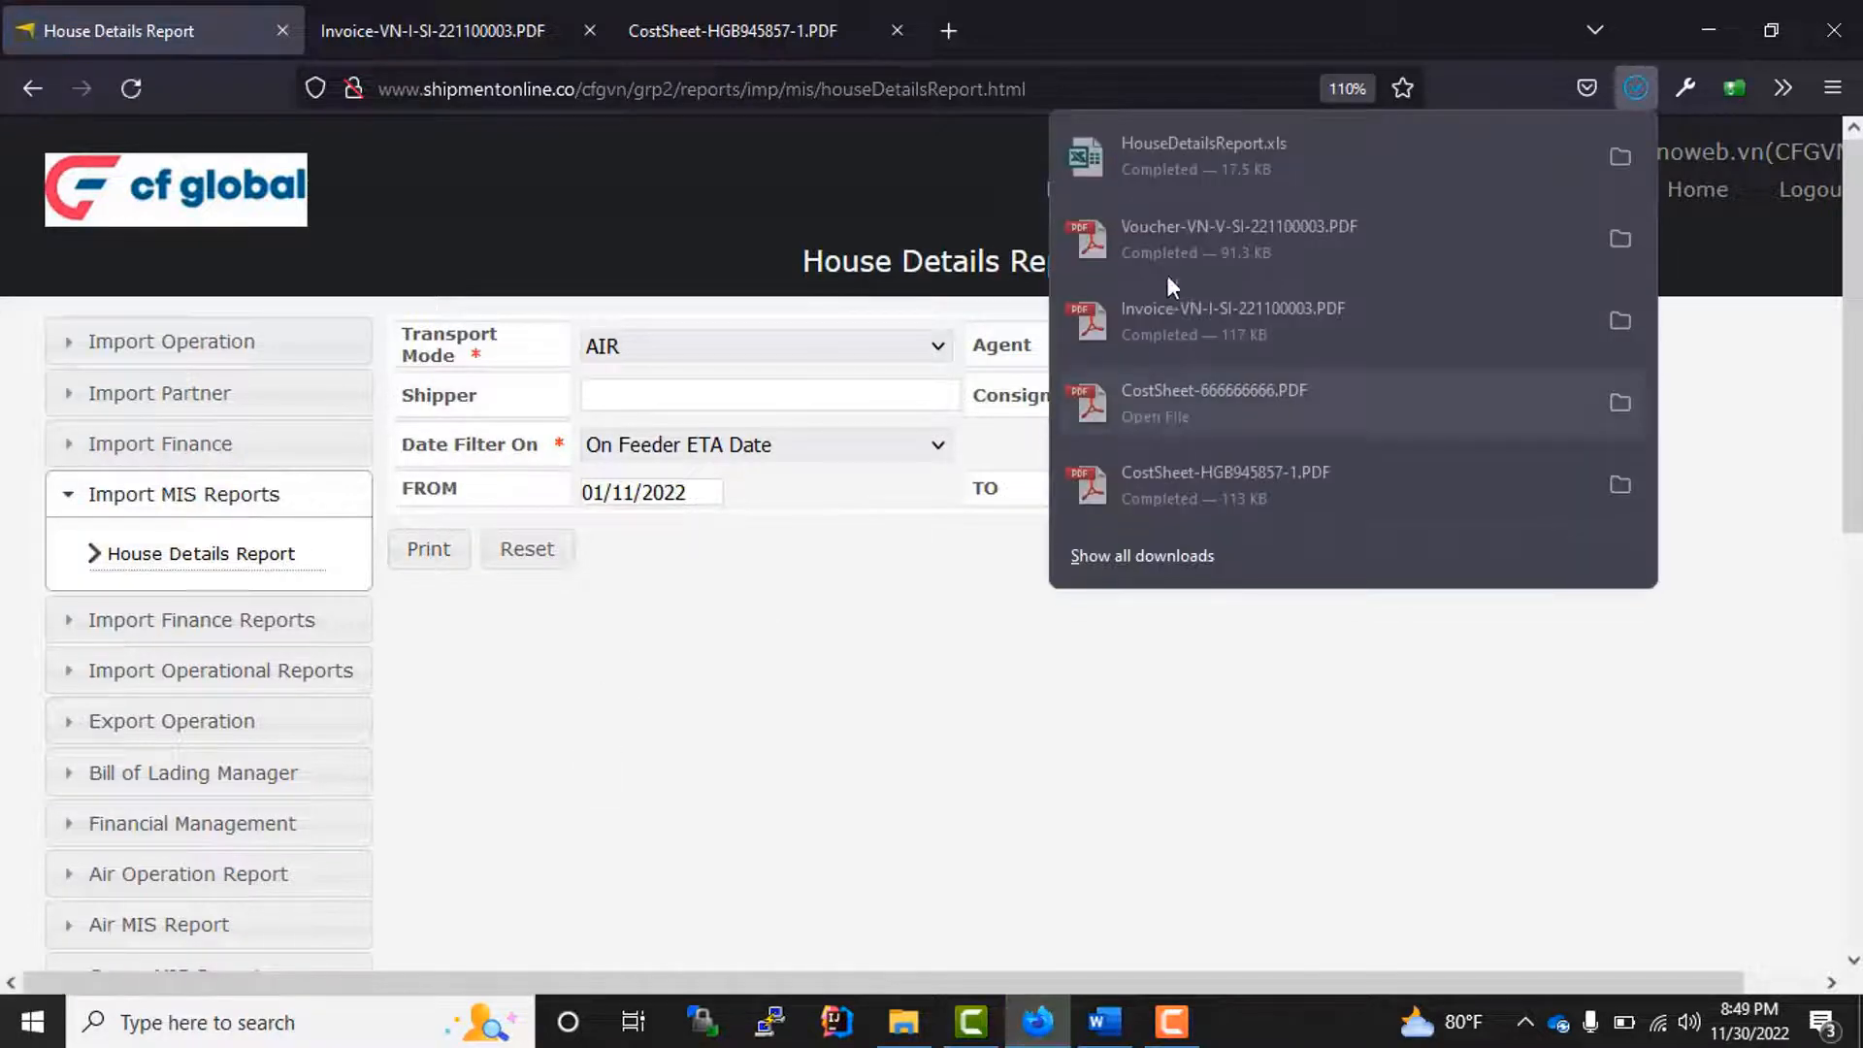
# Step: Open the downloaded HouseDetailsReport.xls in Excel and examine the first house's row through its revenue, cost, GP and sales columns
pyautogui.click(1197, 143)
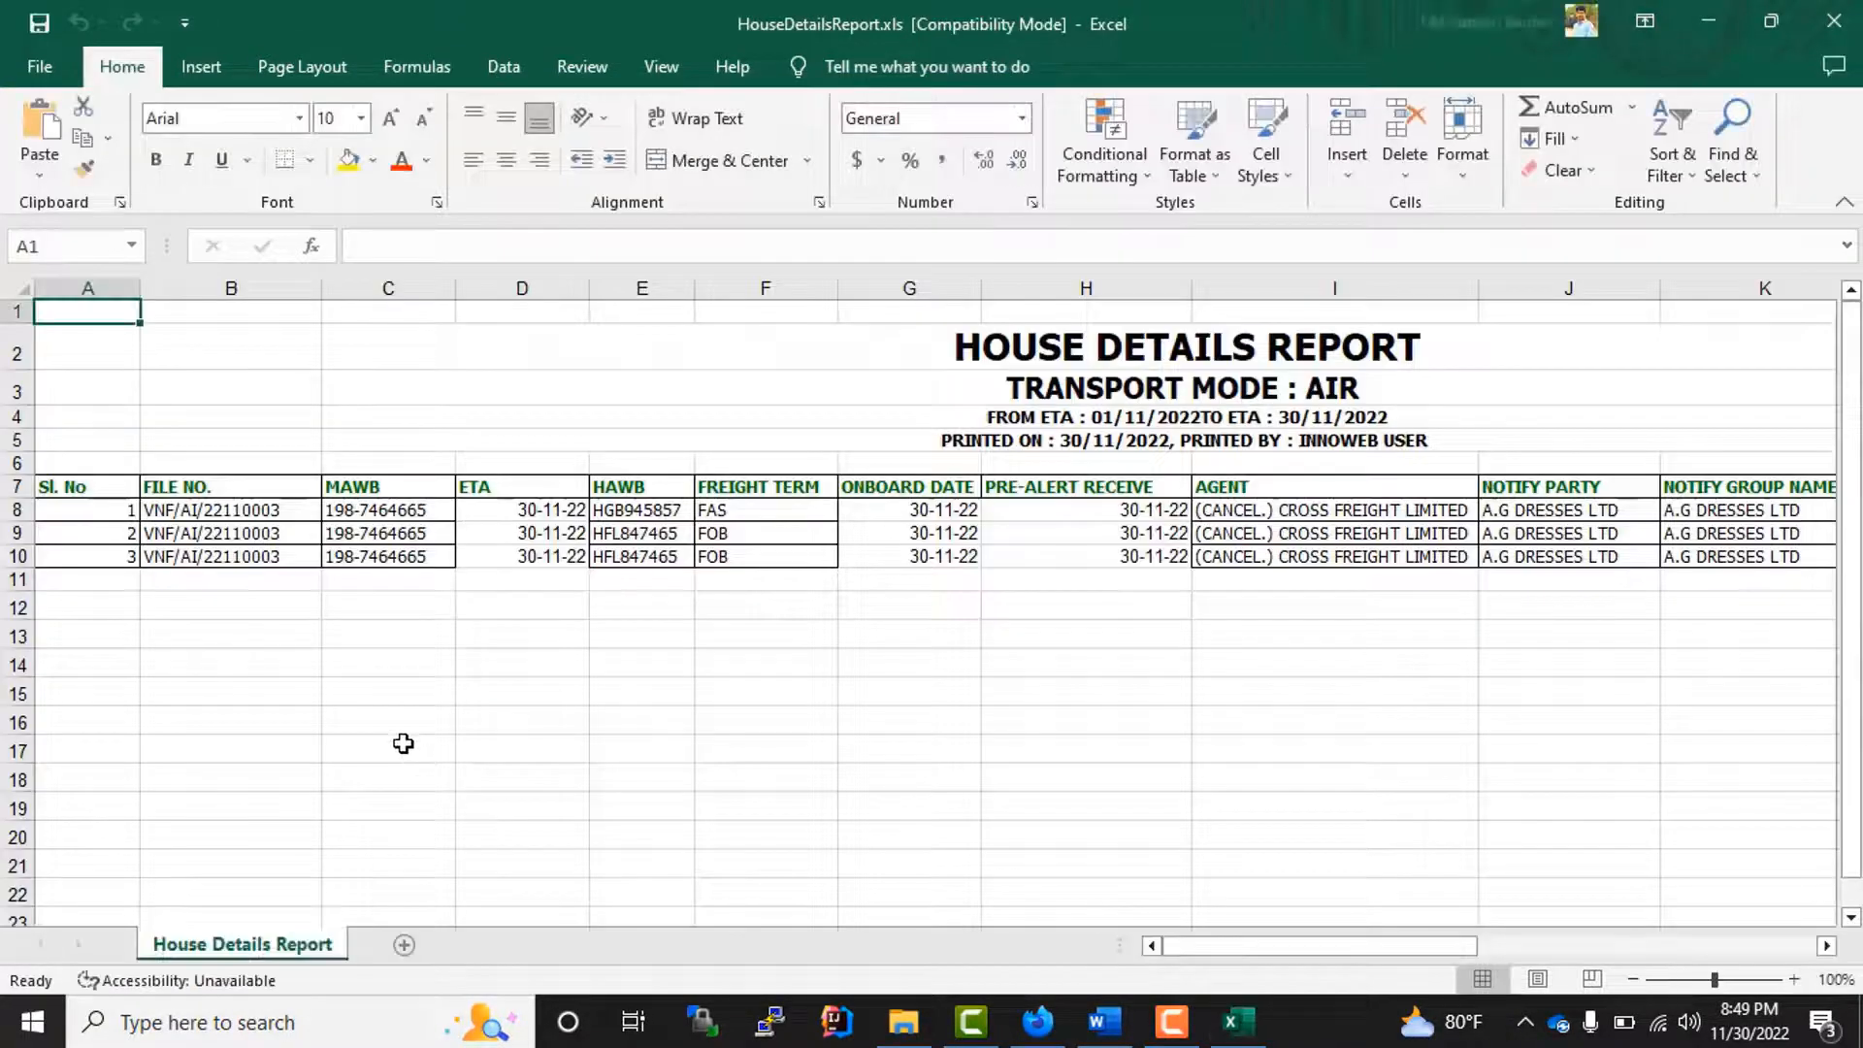
pyautogui.click(13, 508)
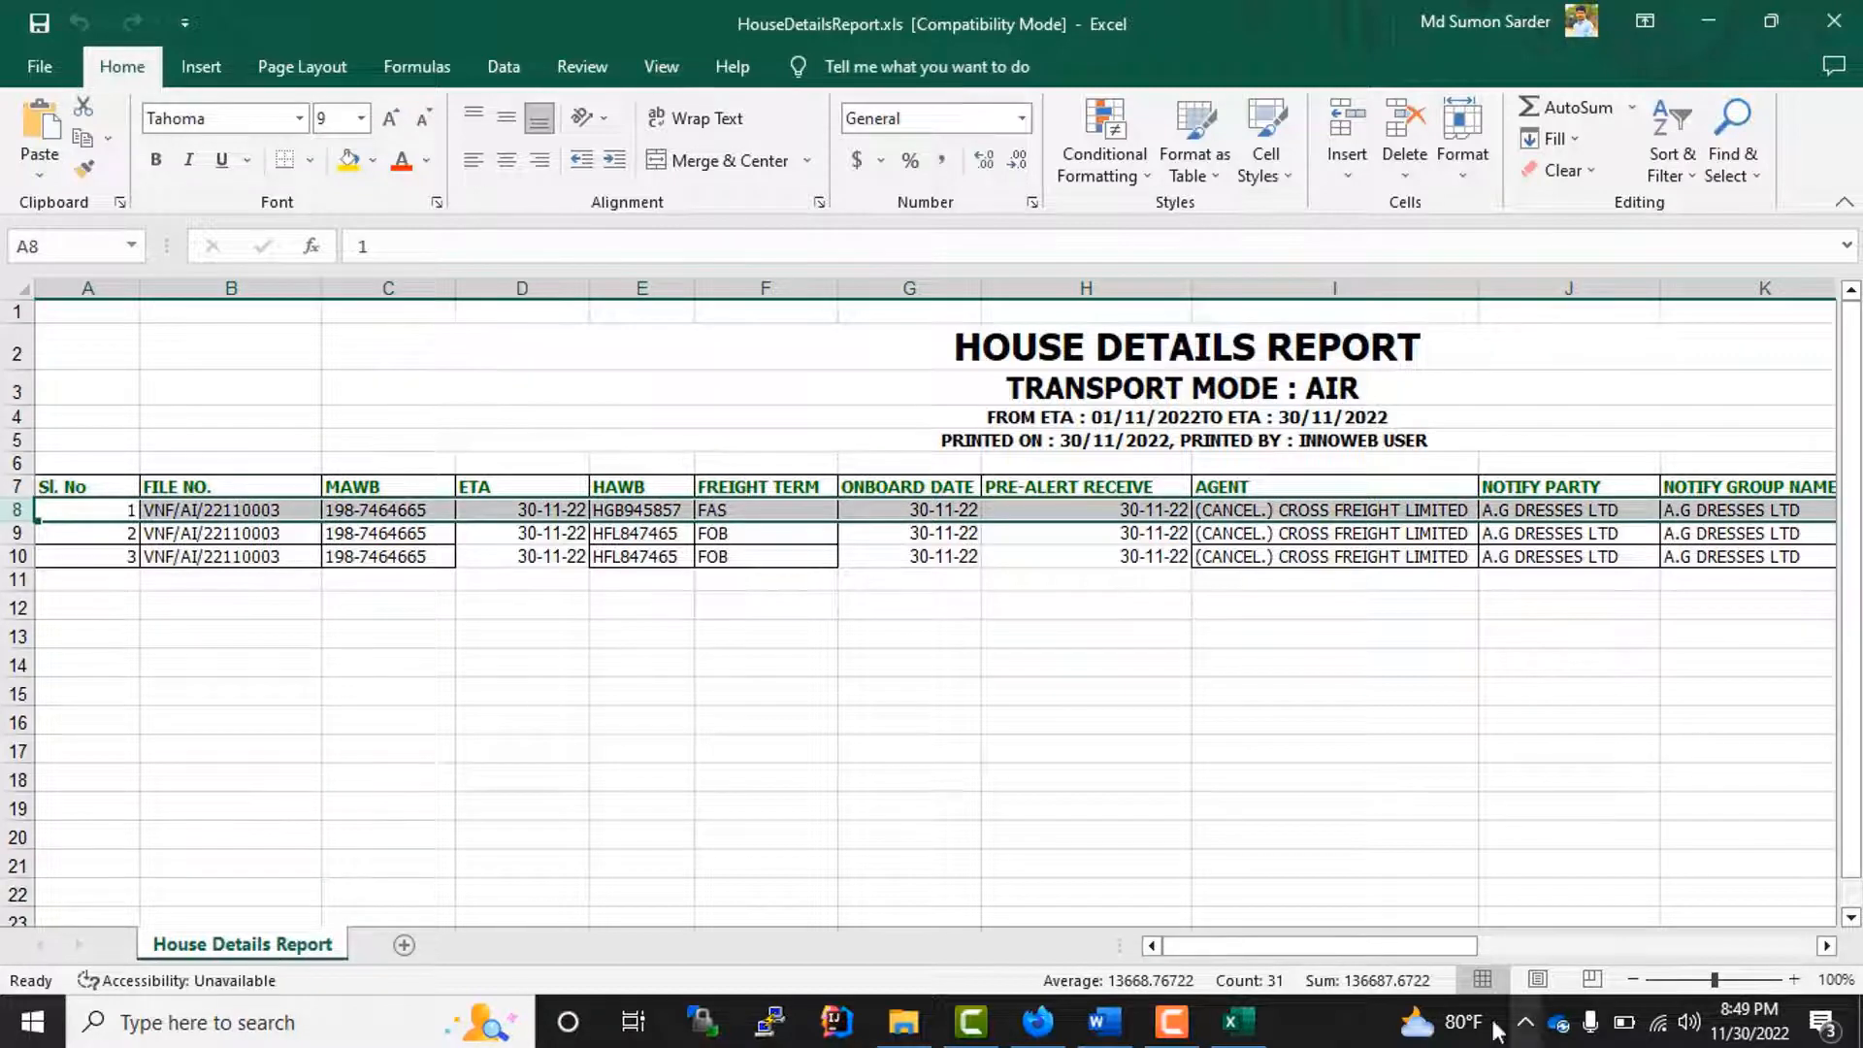
pyautogui.moveTo(1433, 946); pyautogui.dragTo(1828, 938)
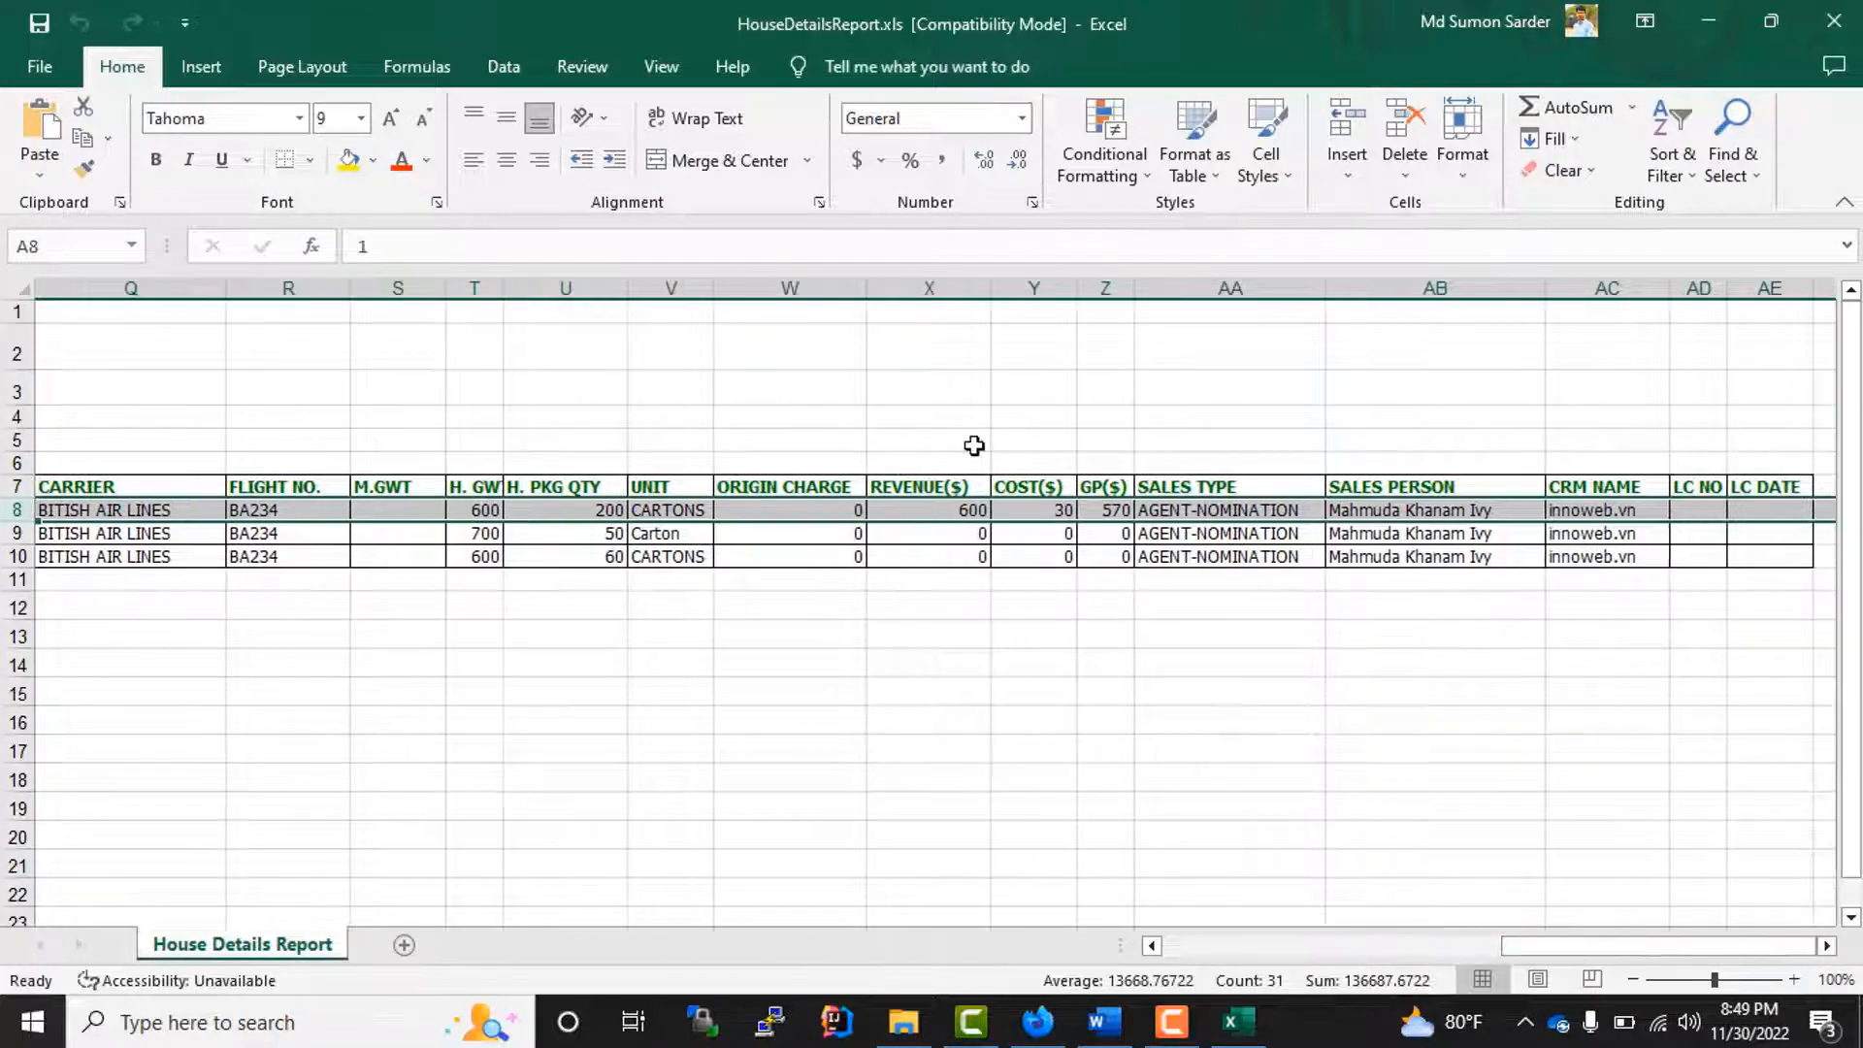
# Step: Examine the remaining house rows in HouseDetailsReport.xls across their columns and close the workbook
pyautogui.click(1559, 556)
pyautogui.moveTo(1606, 950); pyautogui.dragTo(348, 905)
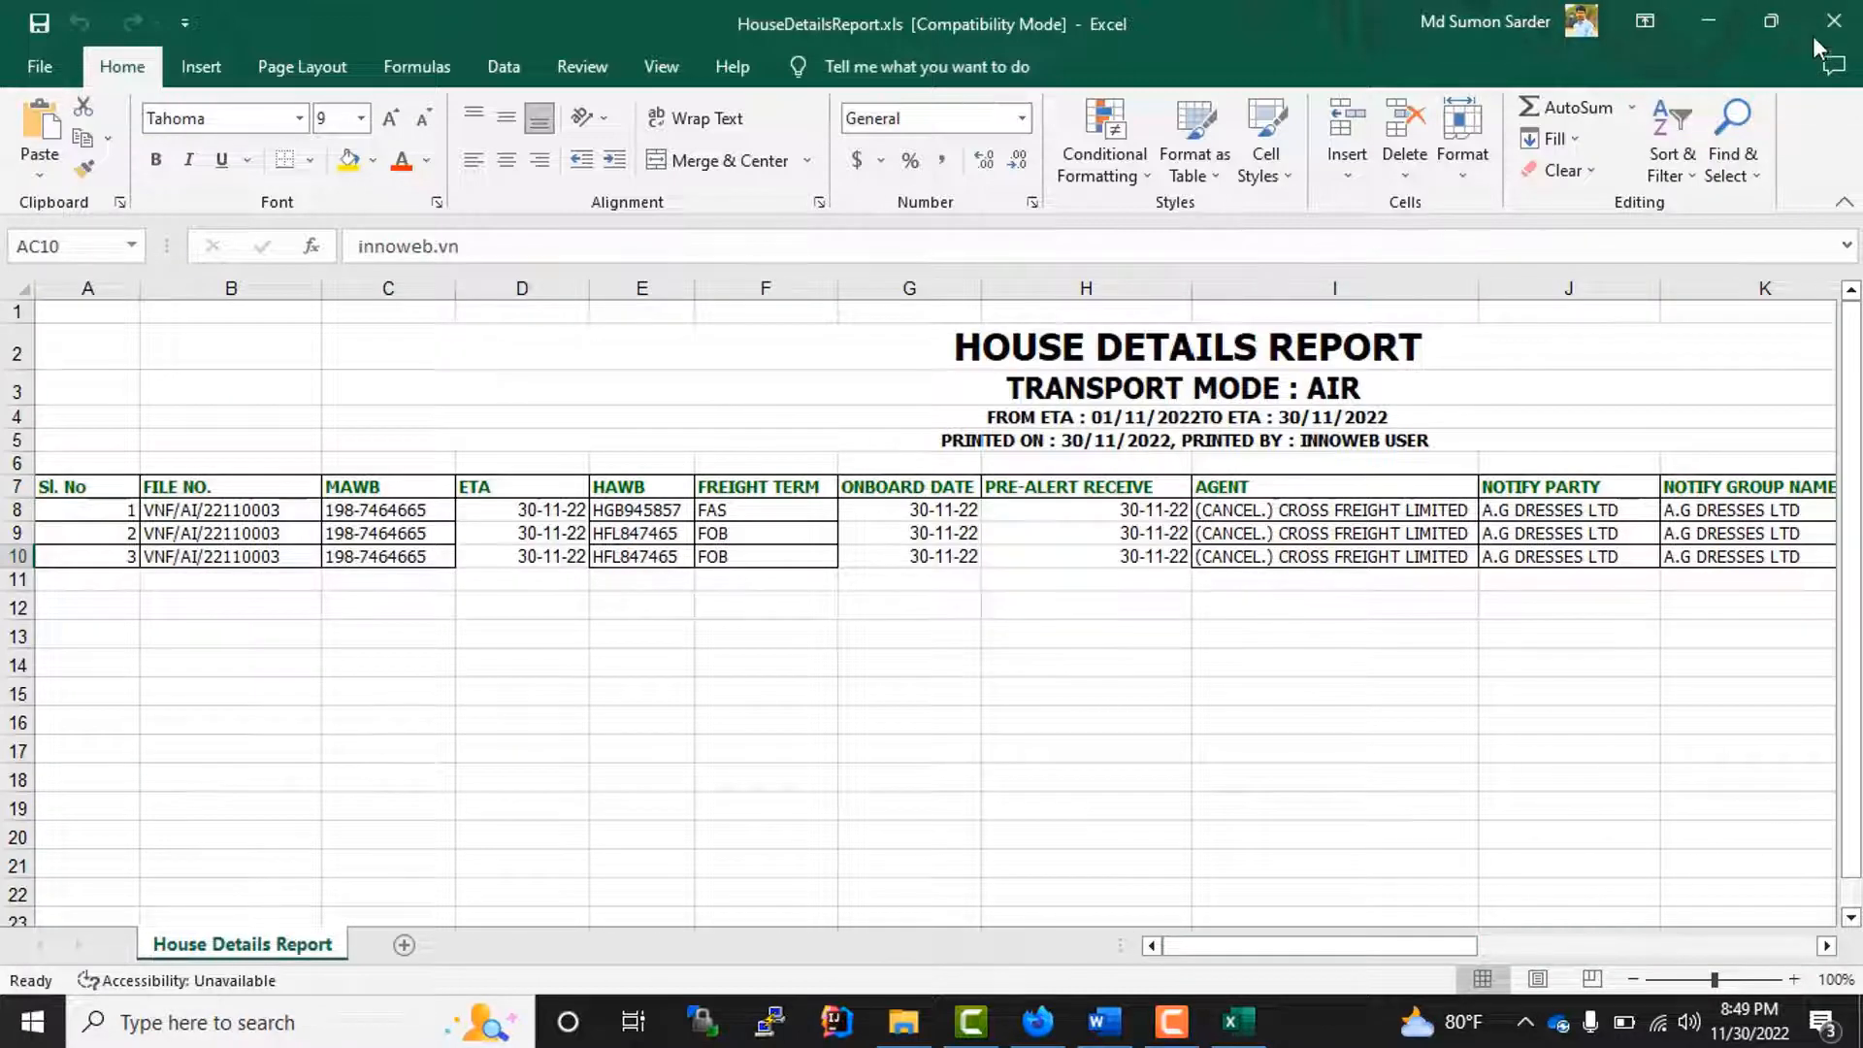
pyautogui.click(990, 535)
pyautogui.click(1227, 533)
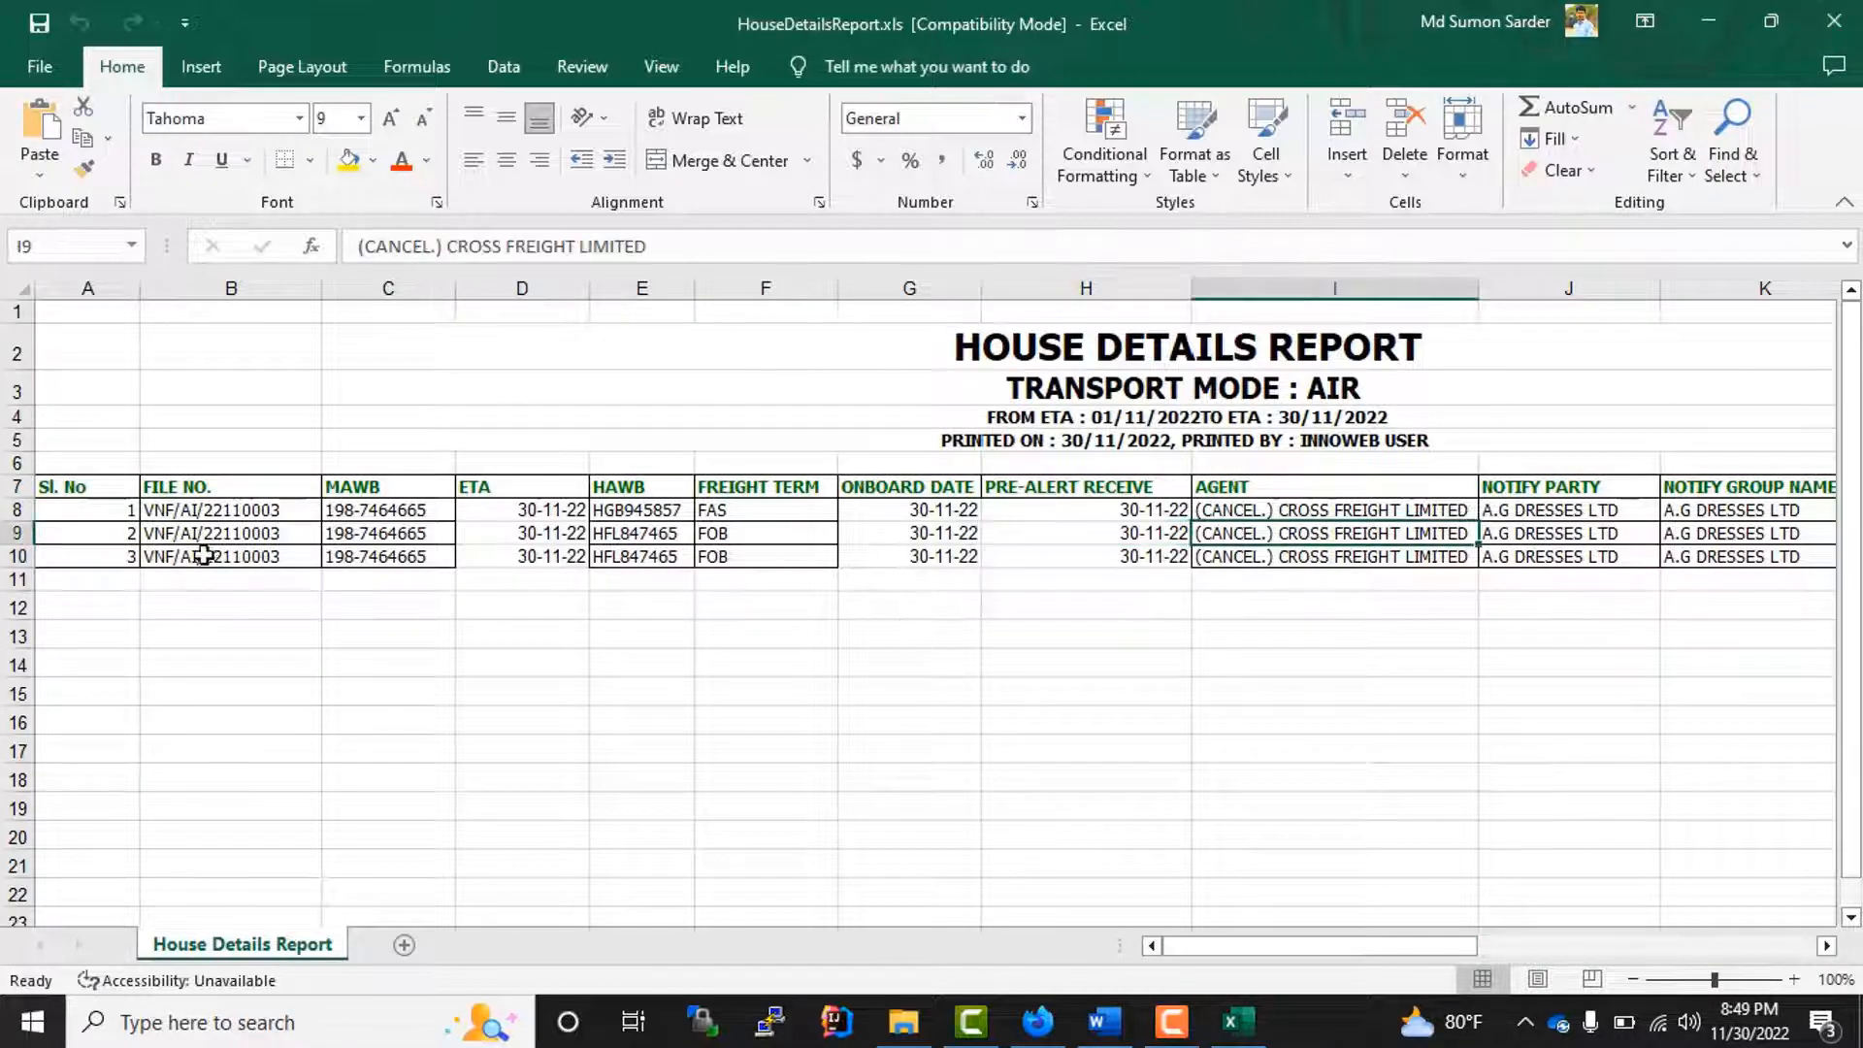
pyautogui.moveTo(276, 511); pyautogui.dragTo(1720, 536)
pyautogui.moveTo(1339, 948); pyautogui.dragTo(1426, 953)
pyautogui.click(1834, 23)
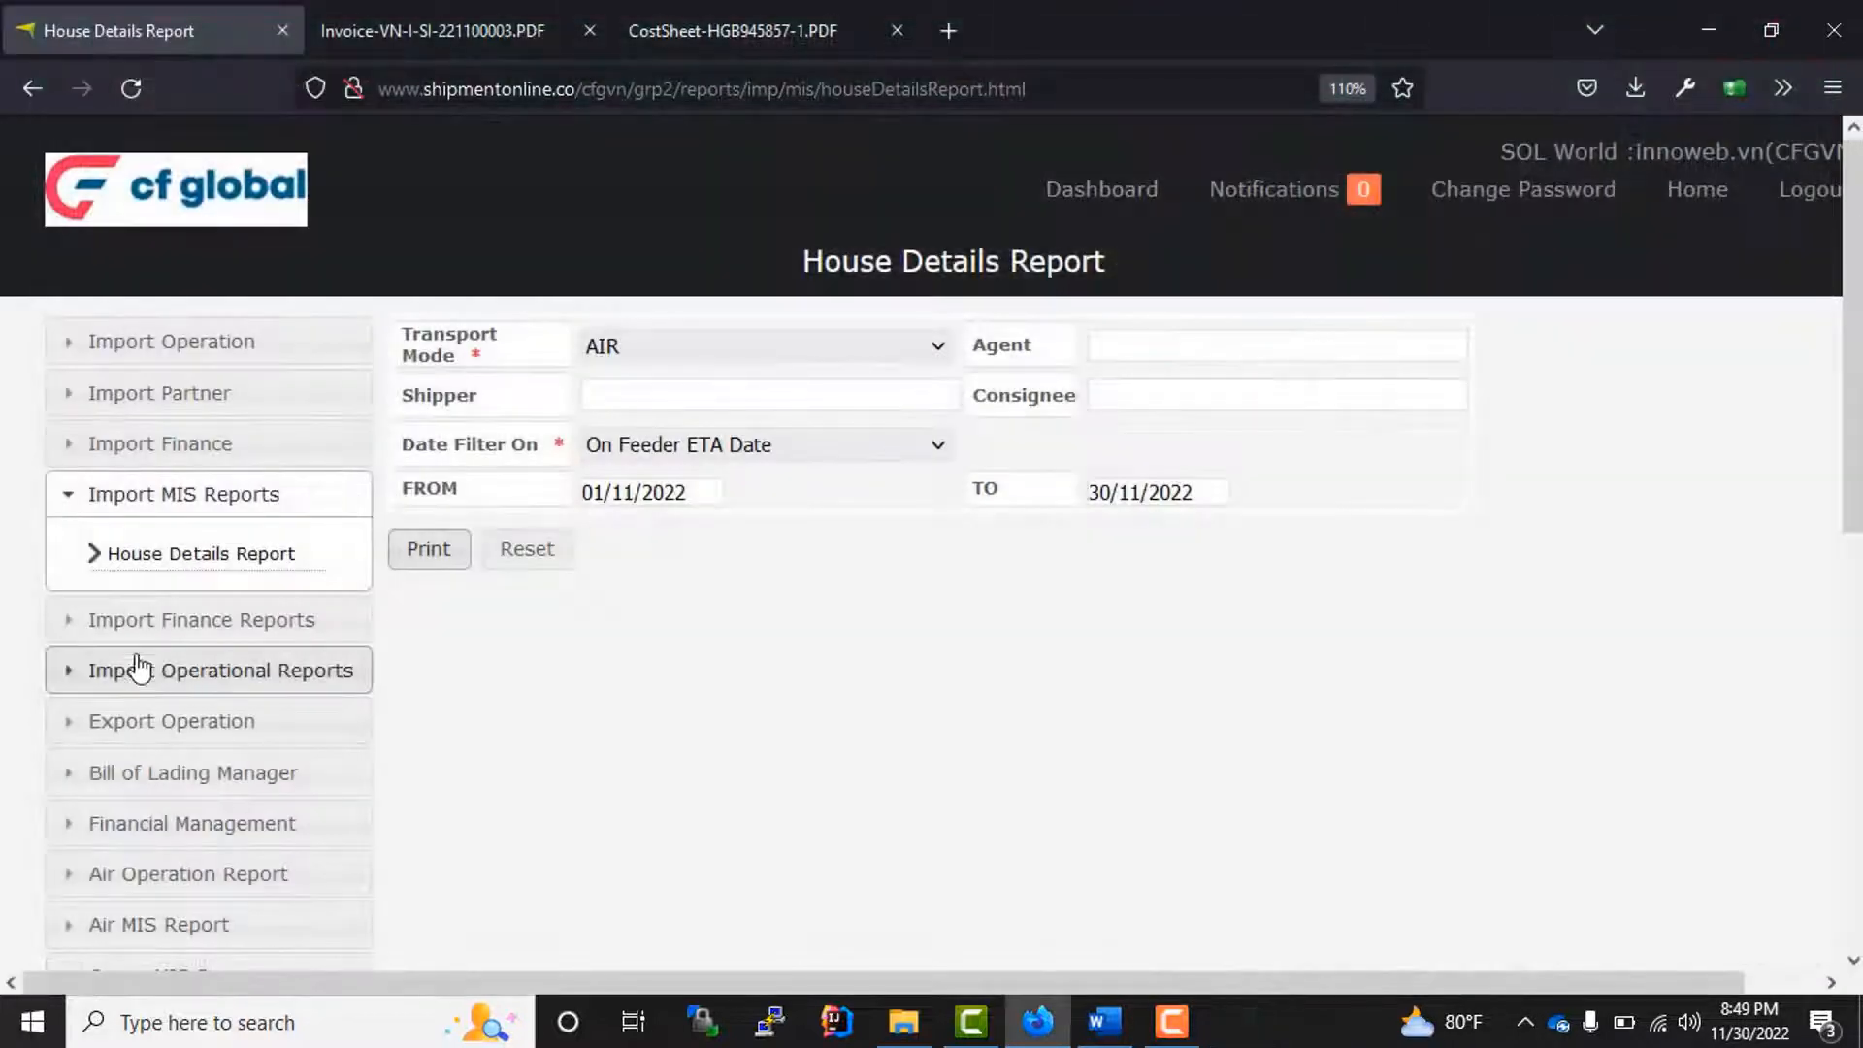
# Step: Print the import finance Invoice List for all carriers from 01/10/2022 to 30/11/2022
pyautogui.click(214, 626)
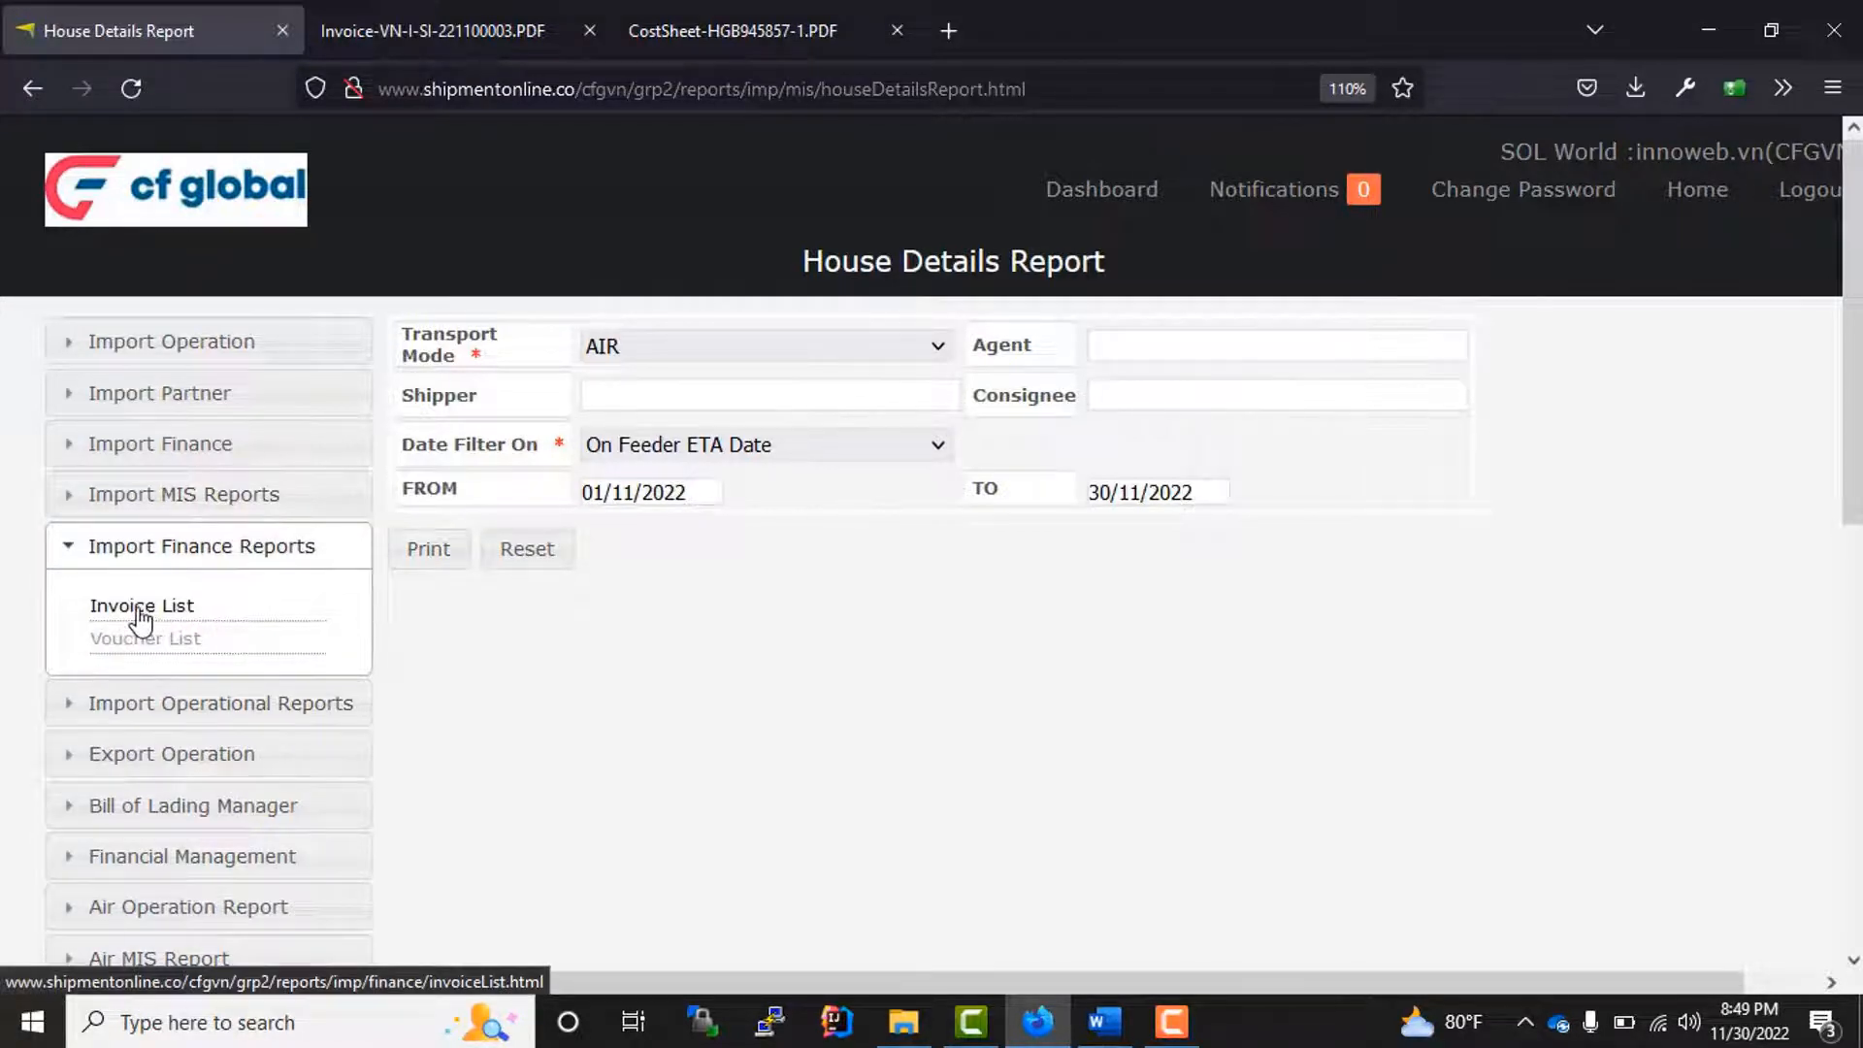
pyautogui.click(141, 608)
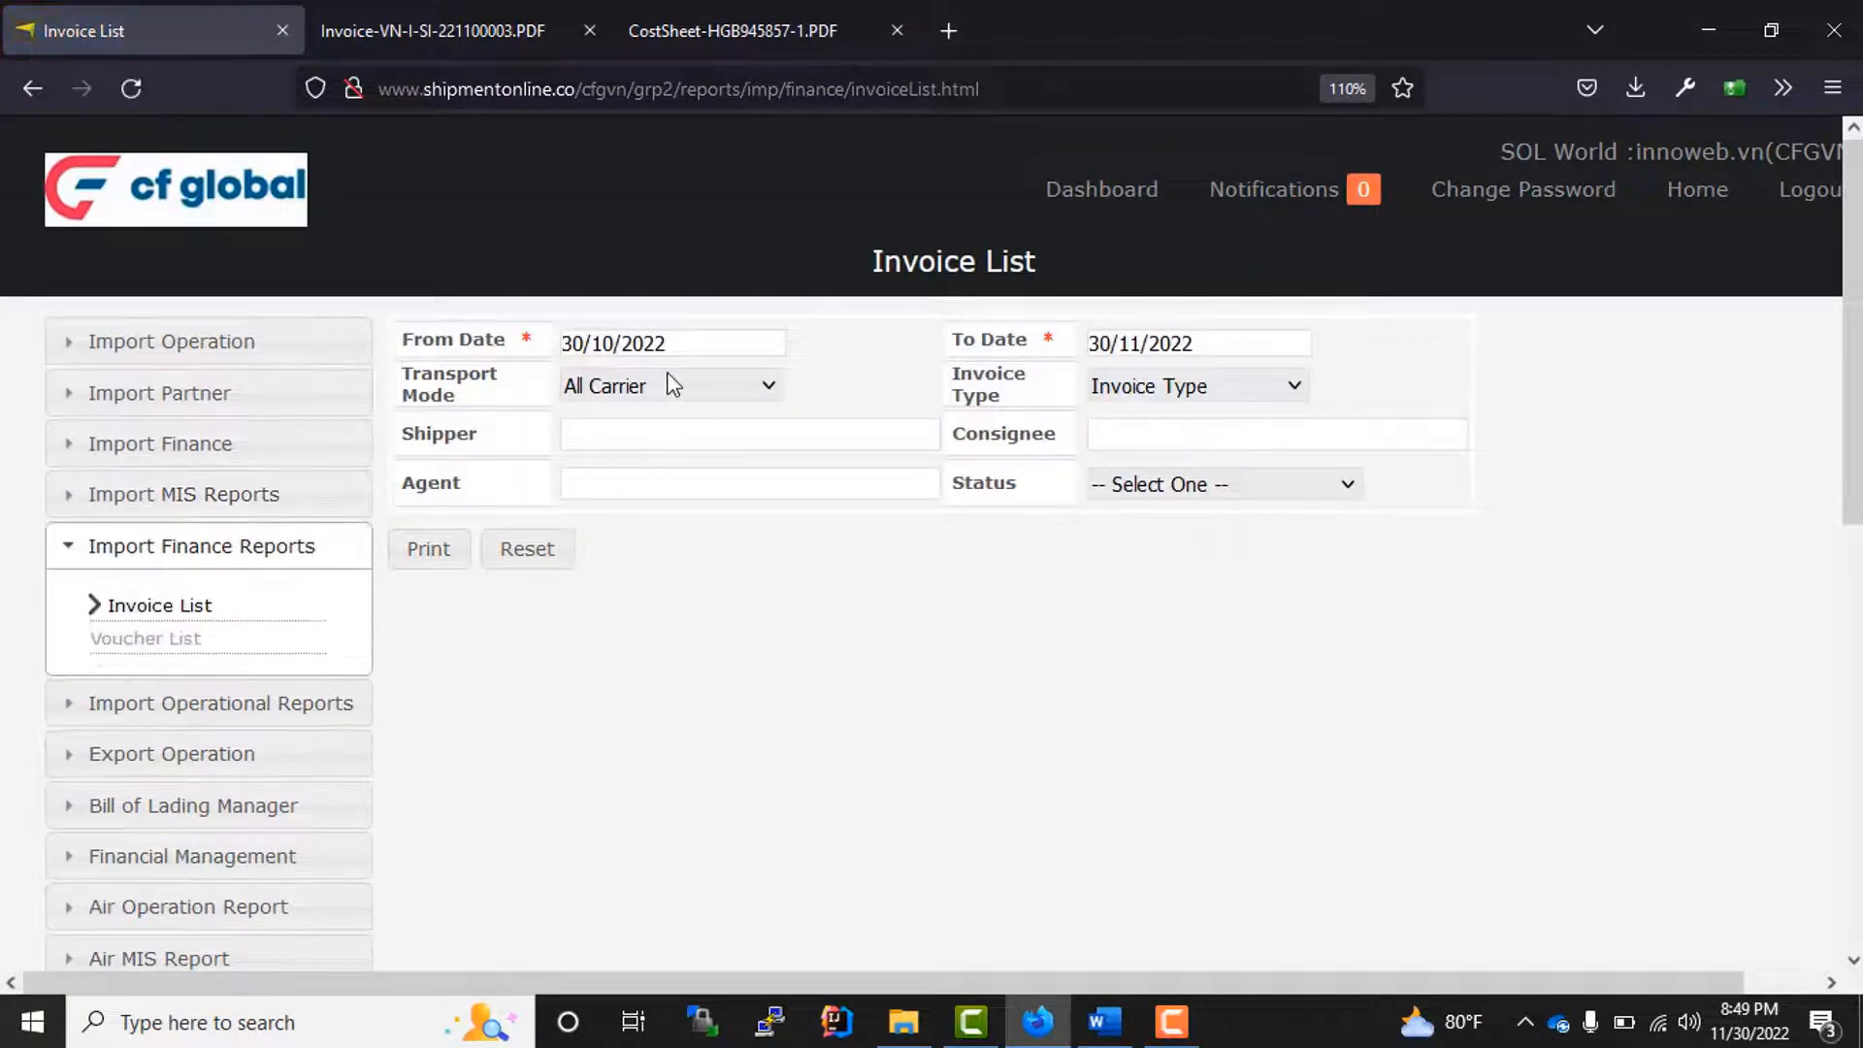
pyautogui.click(697, 349)
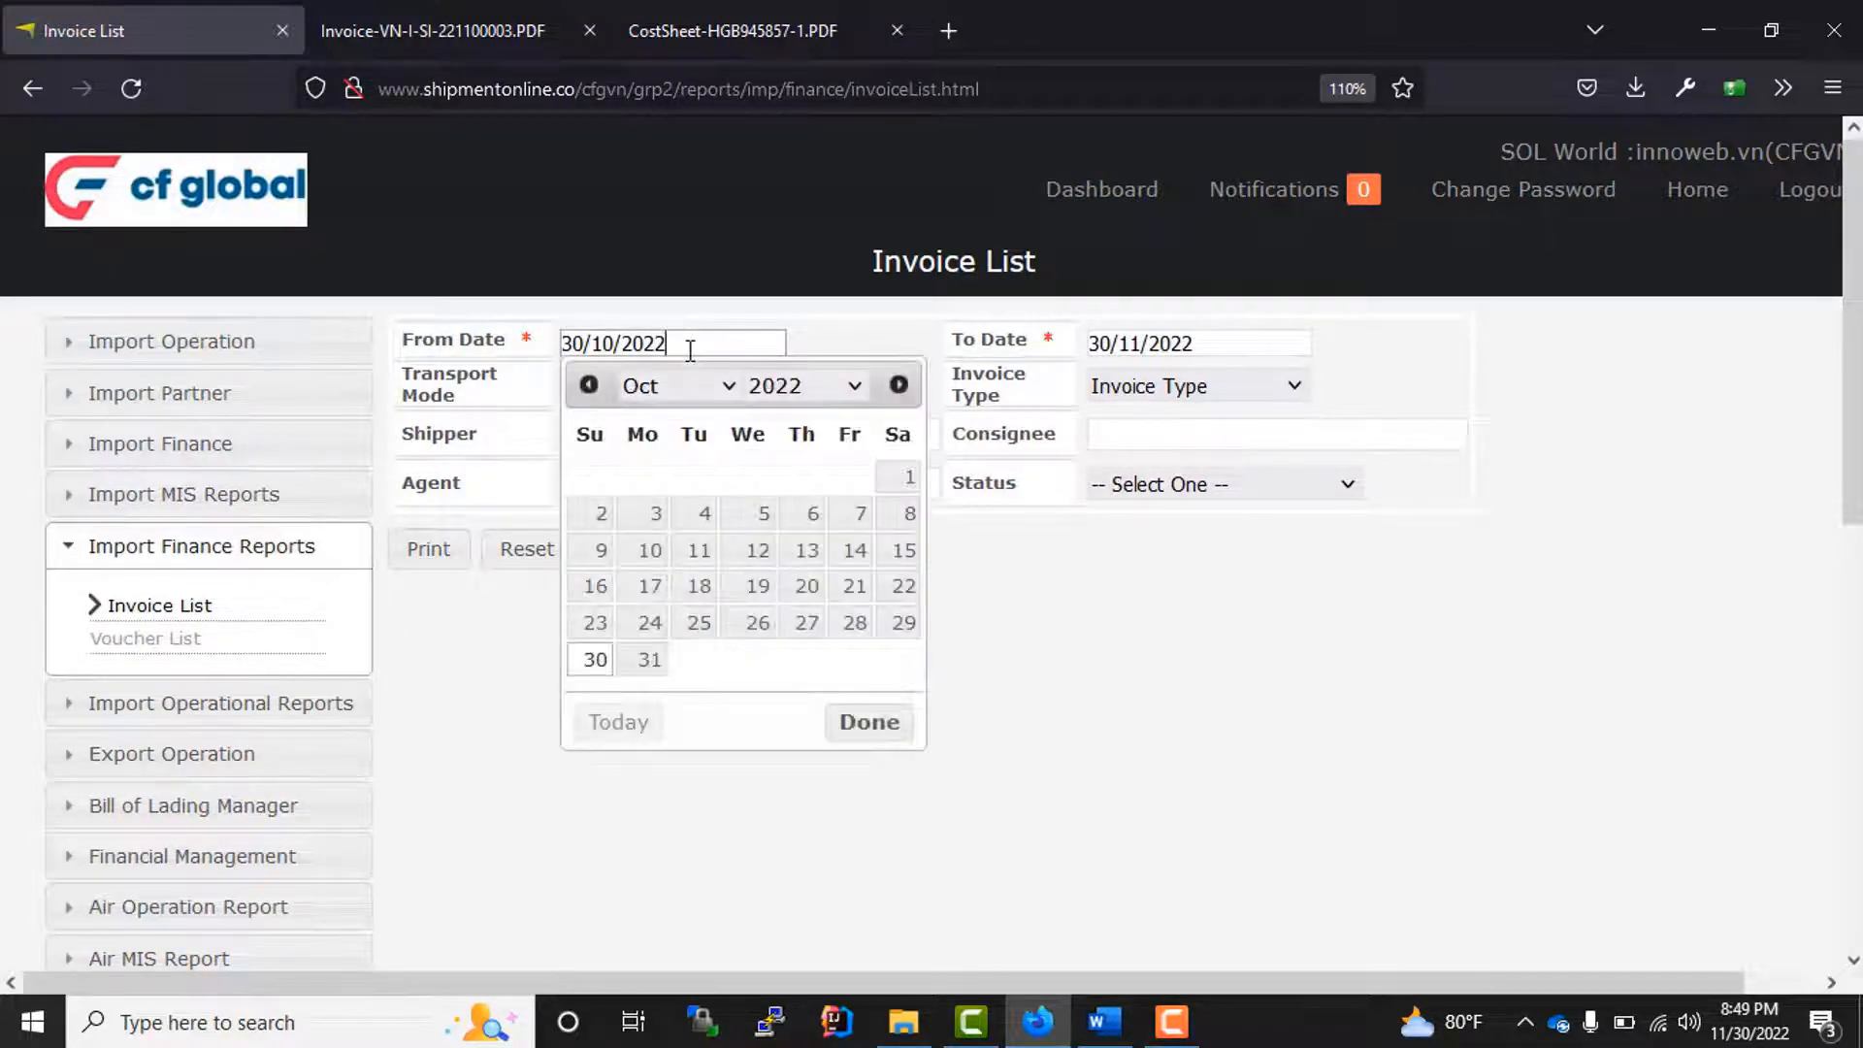
pyautogui.click(902, 480)
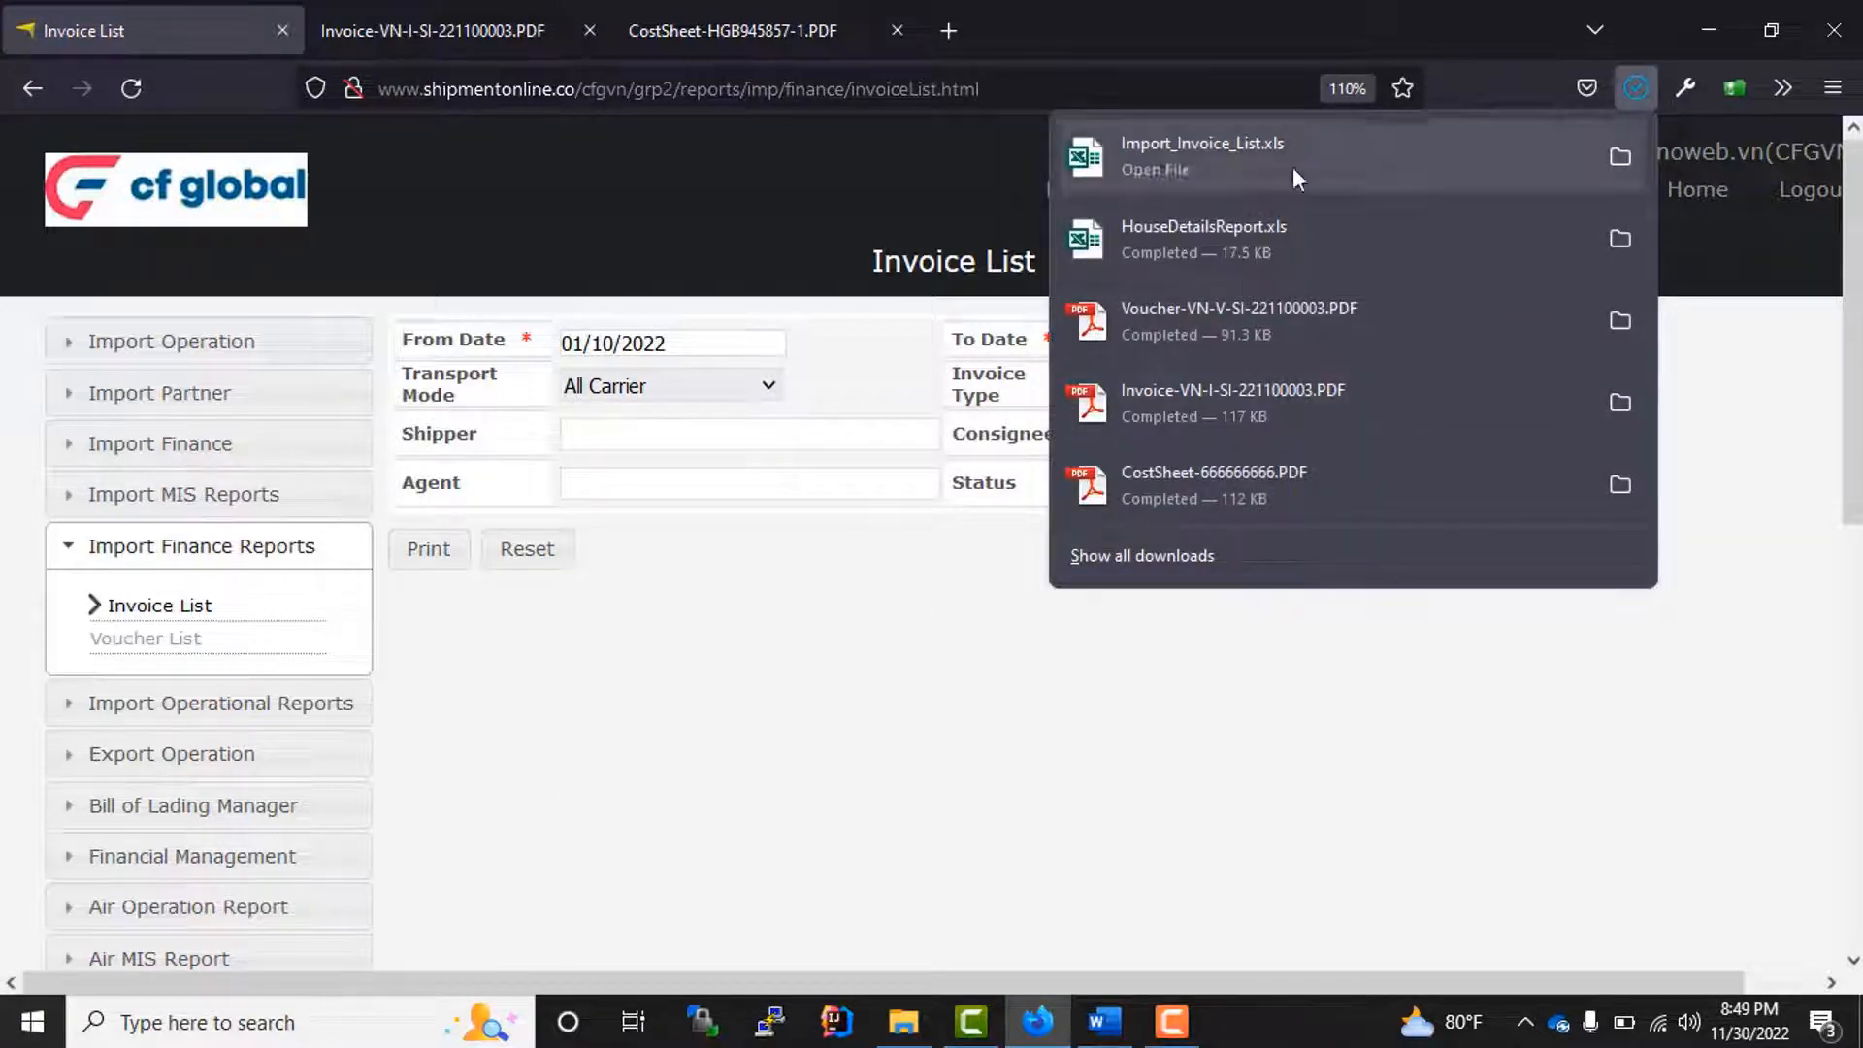
# Step: Open the downloaded Import_Invoice_List.xls in Excel with editing enabled, examine the invoice rows across all columns, and close it
pyautogui.click(1169, 143)
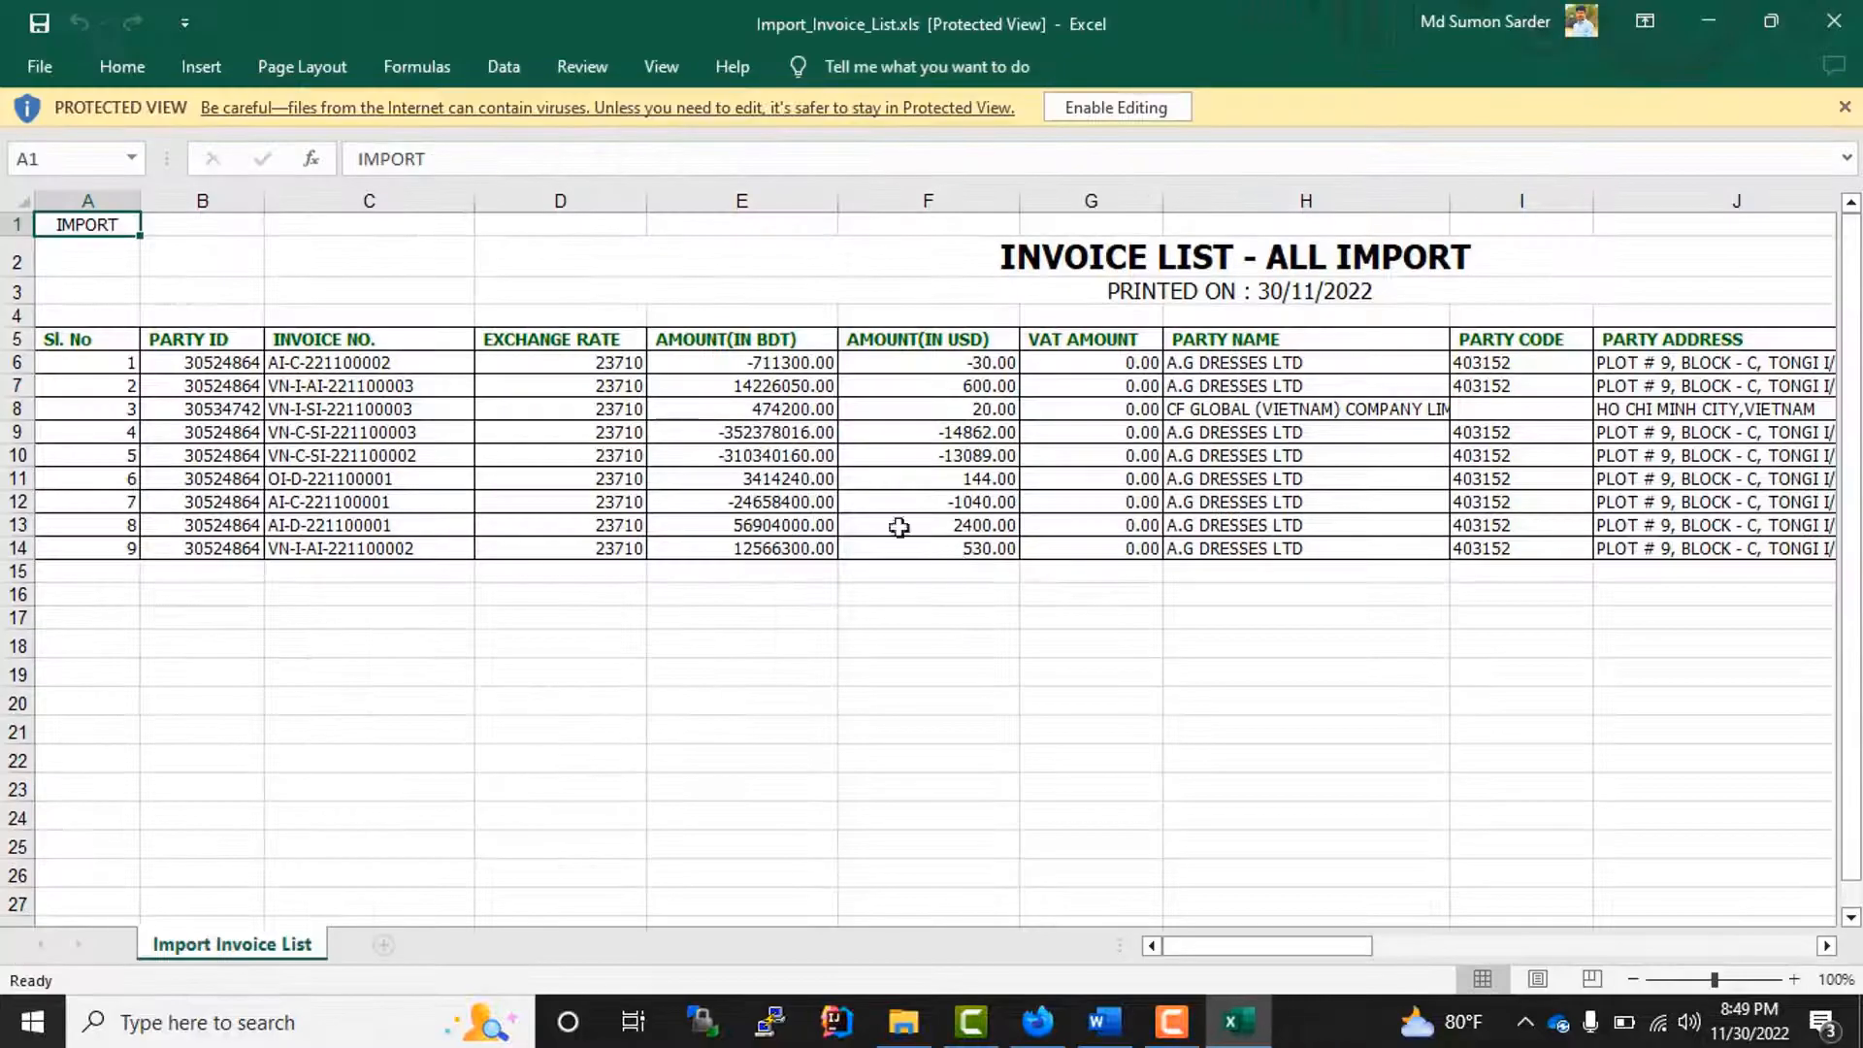
pyautogui.click(1112, 106)
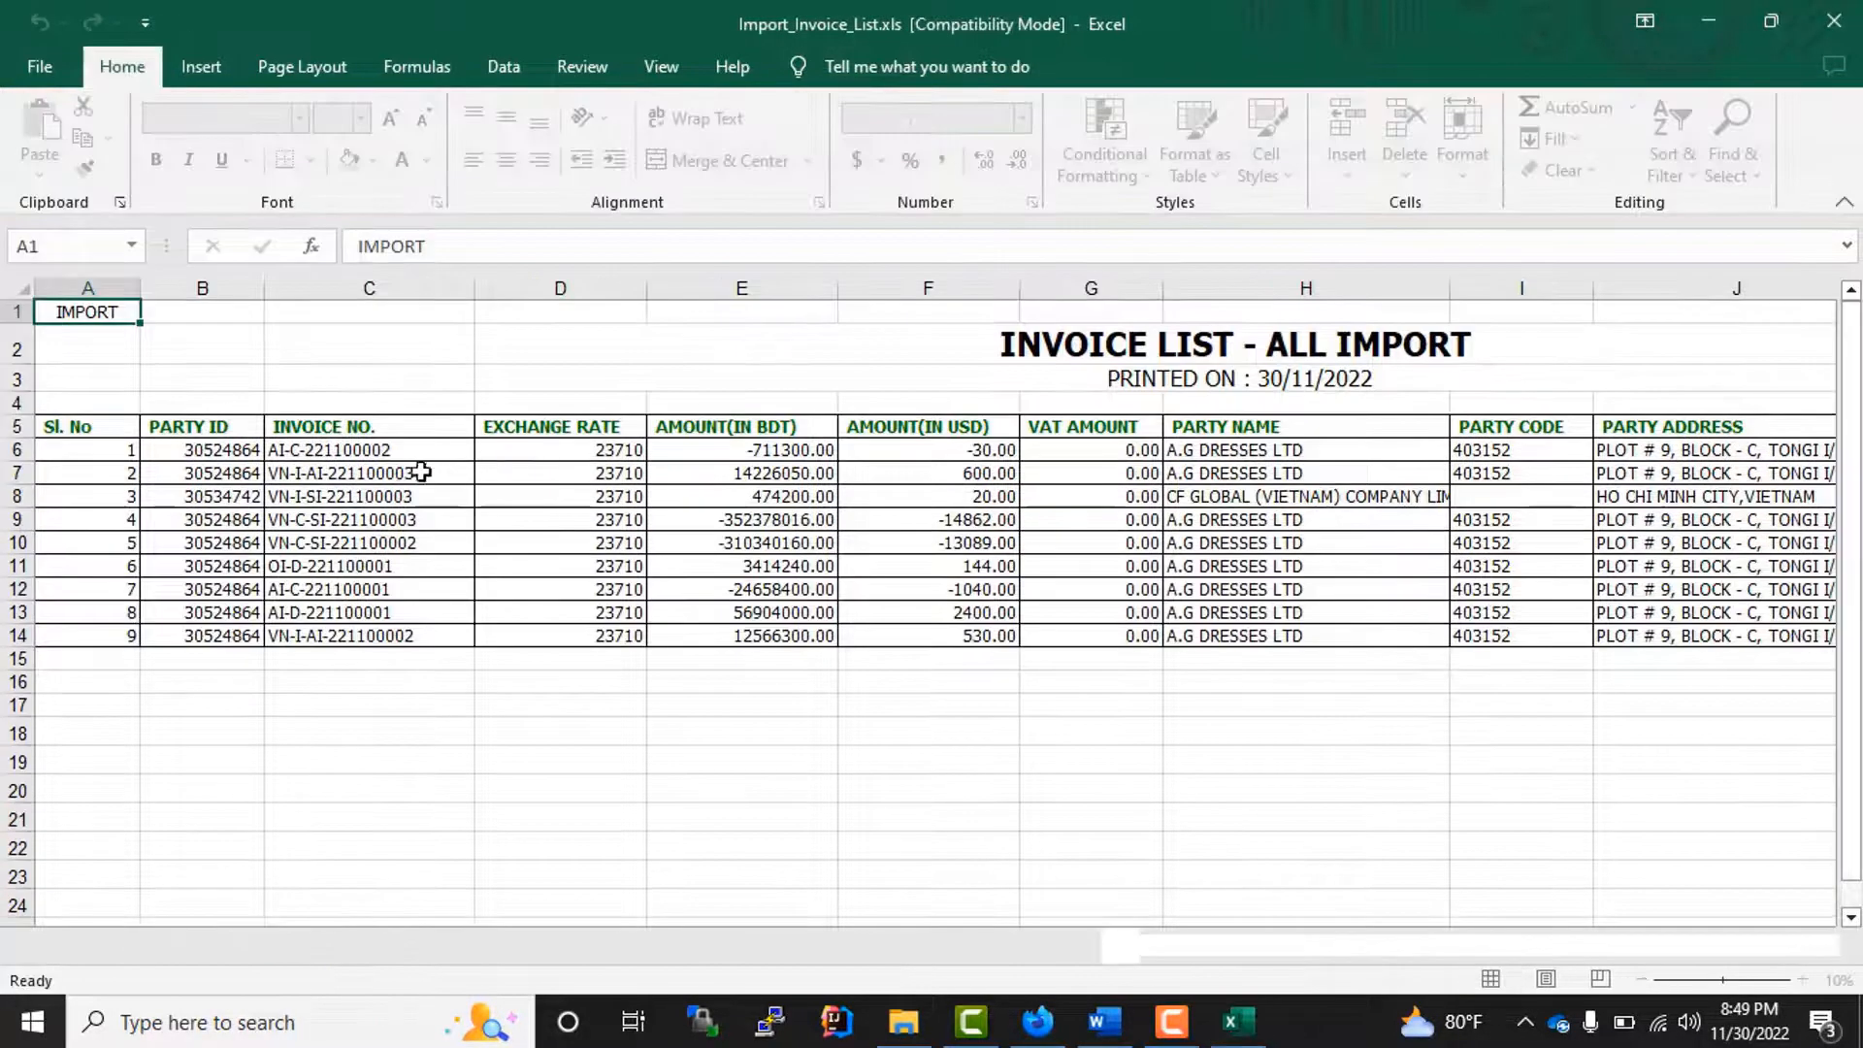
pyautogui.moveTo(378, 449); pyautogui.dragTo(1776, 613)
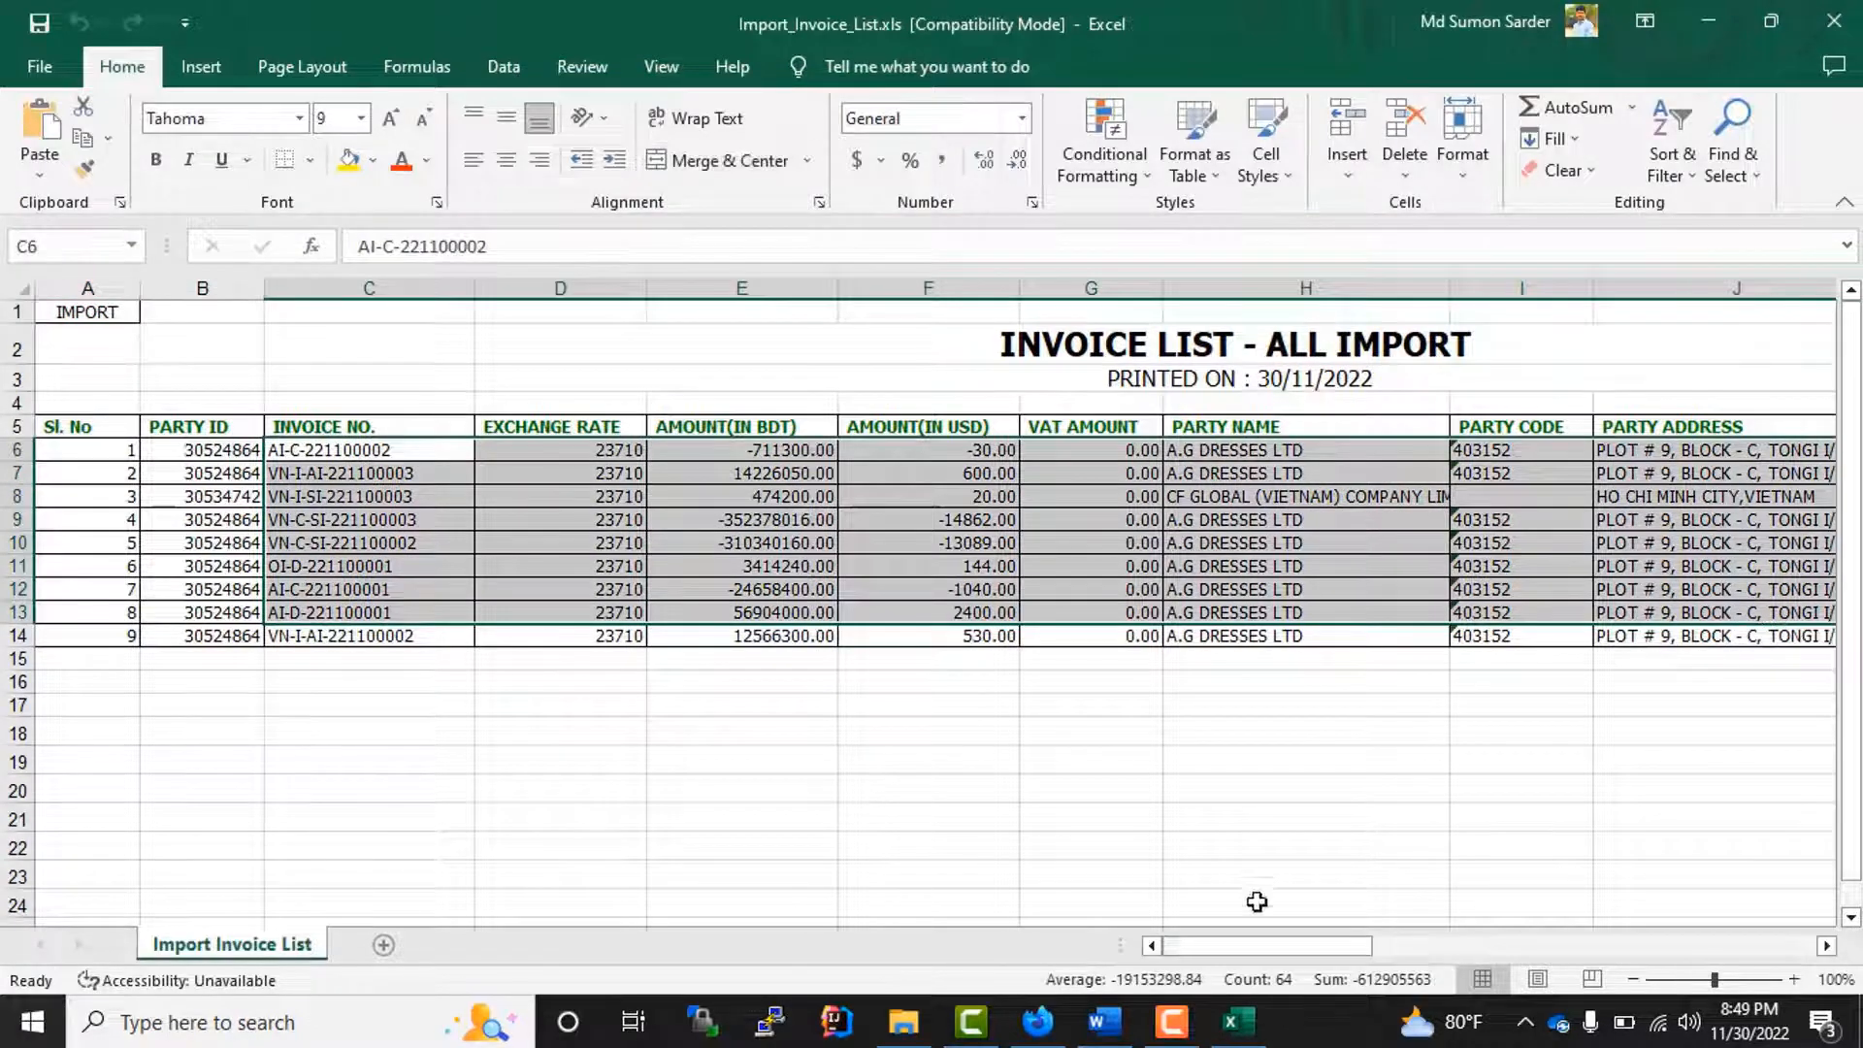
pyautogui.moveTo(1246, 946); pyautogui.dragTo(735, 989)
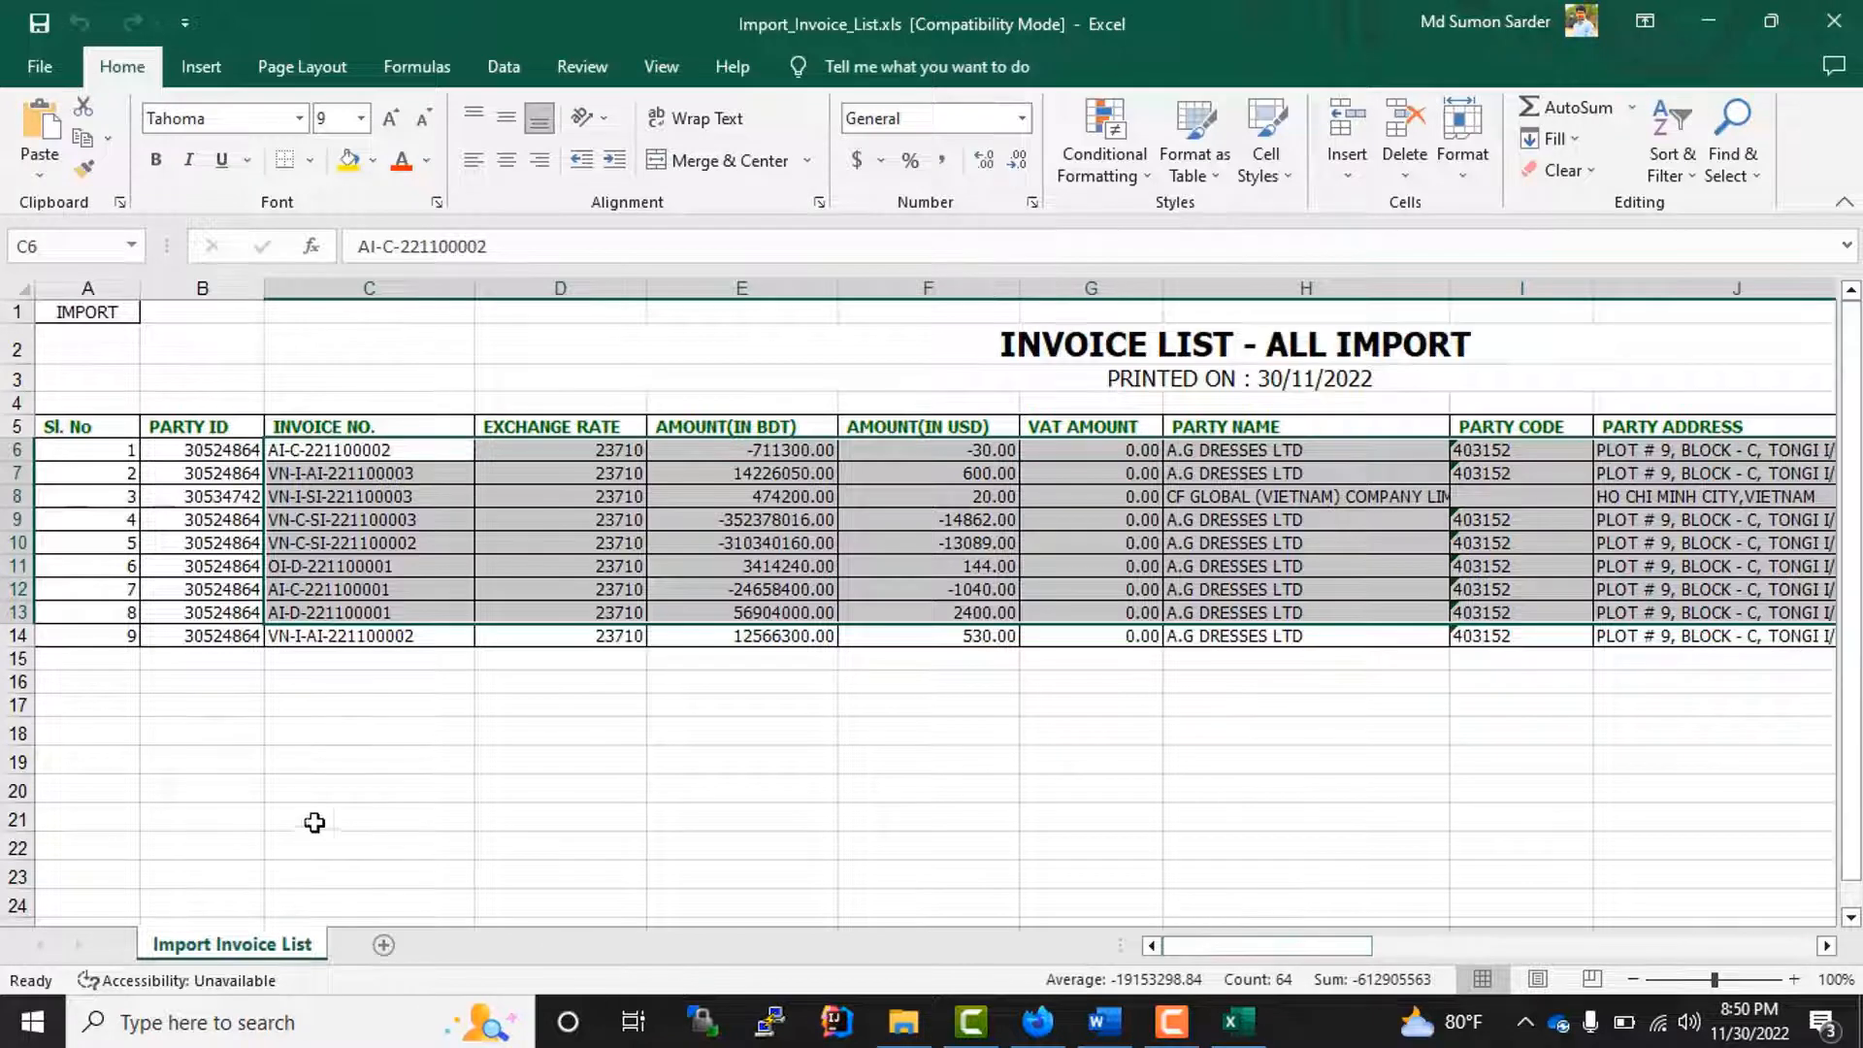
pyautogui.moveTo(321, 788); pyautogui.dragTo(321, 762)
pyautogui.click(1846, 22)
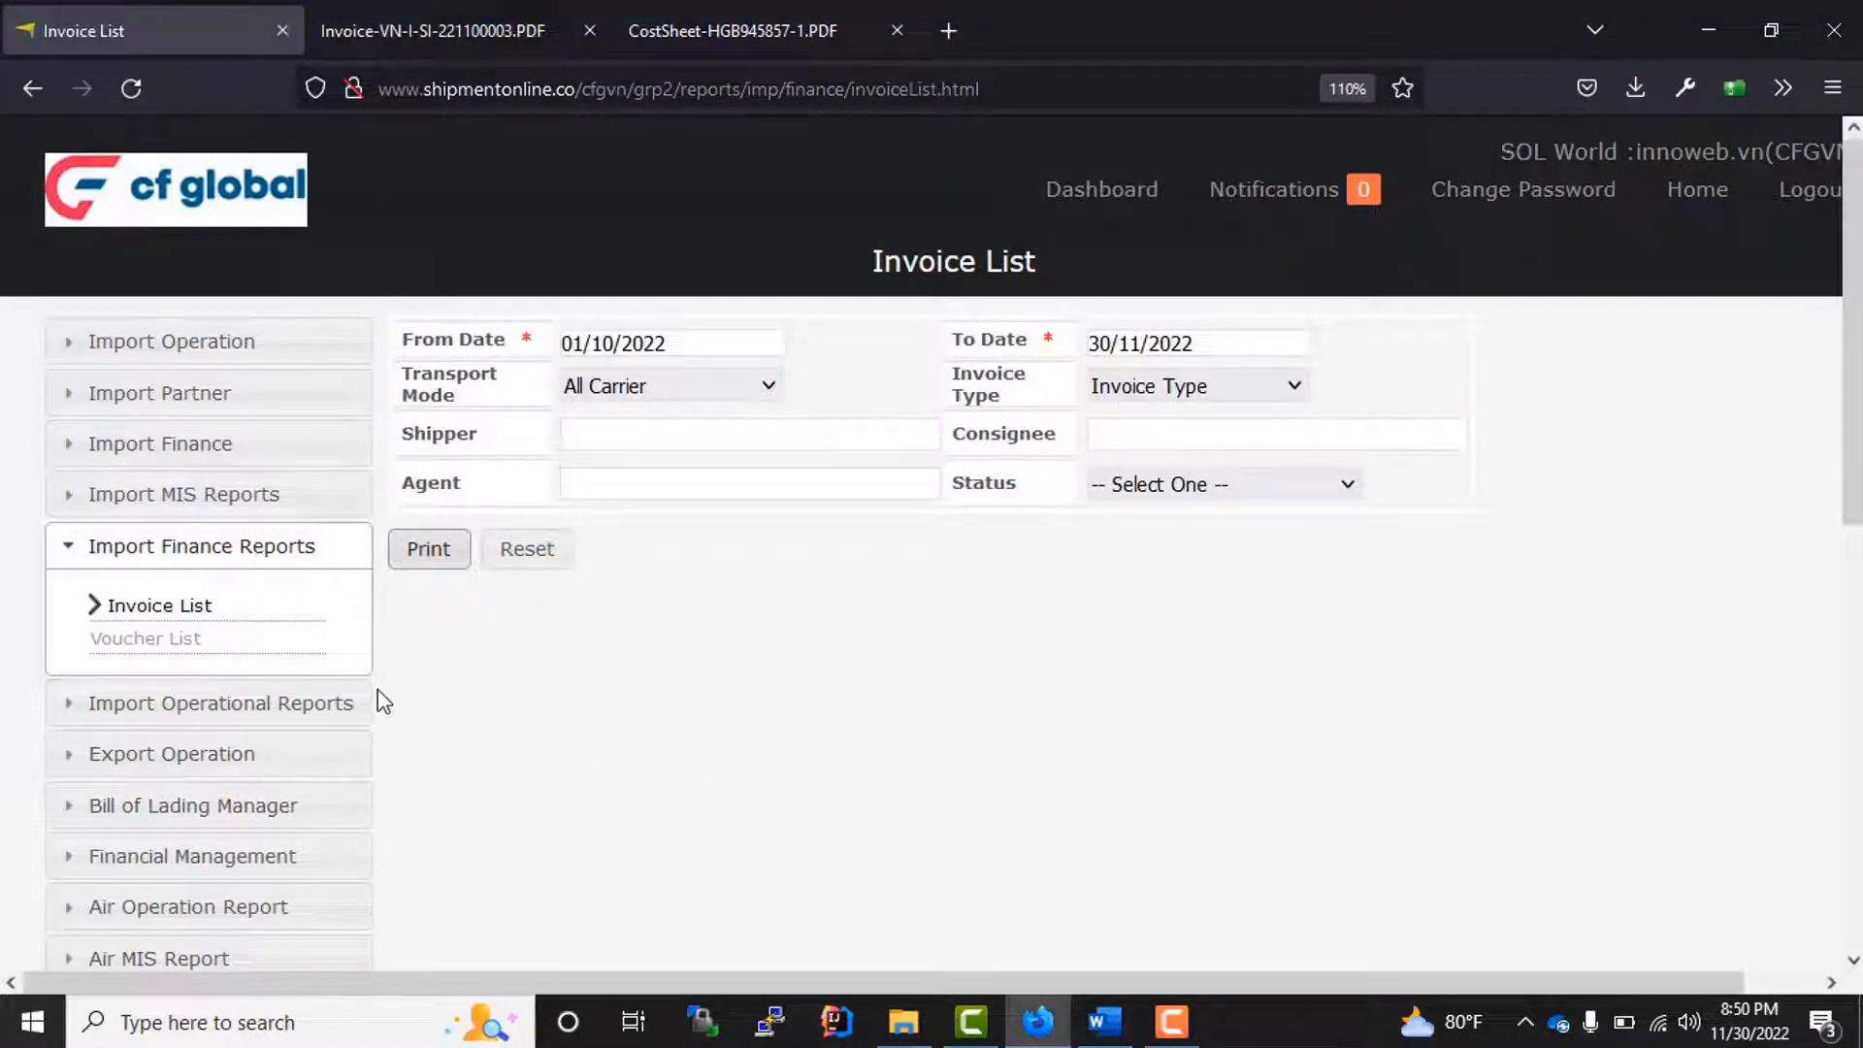
# Step: Print the import finance Voucher List for transport mode All Carrier from 01/11/2022 to 30/11/2022
pyautogui.click(134, 640)
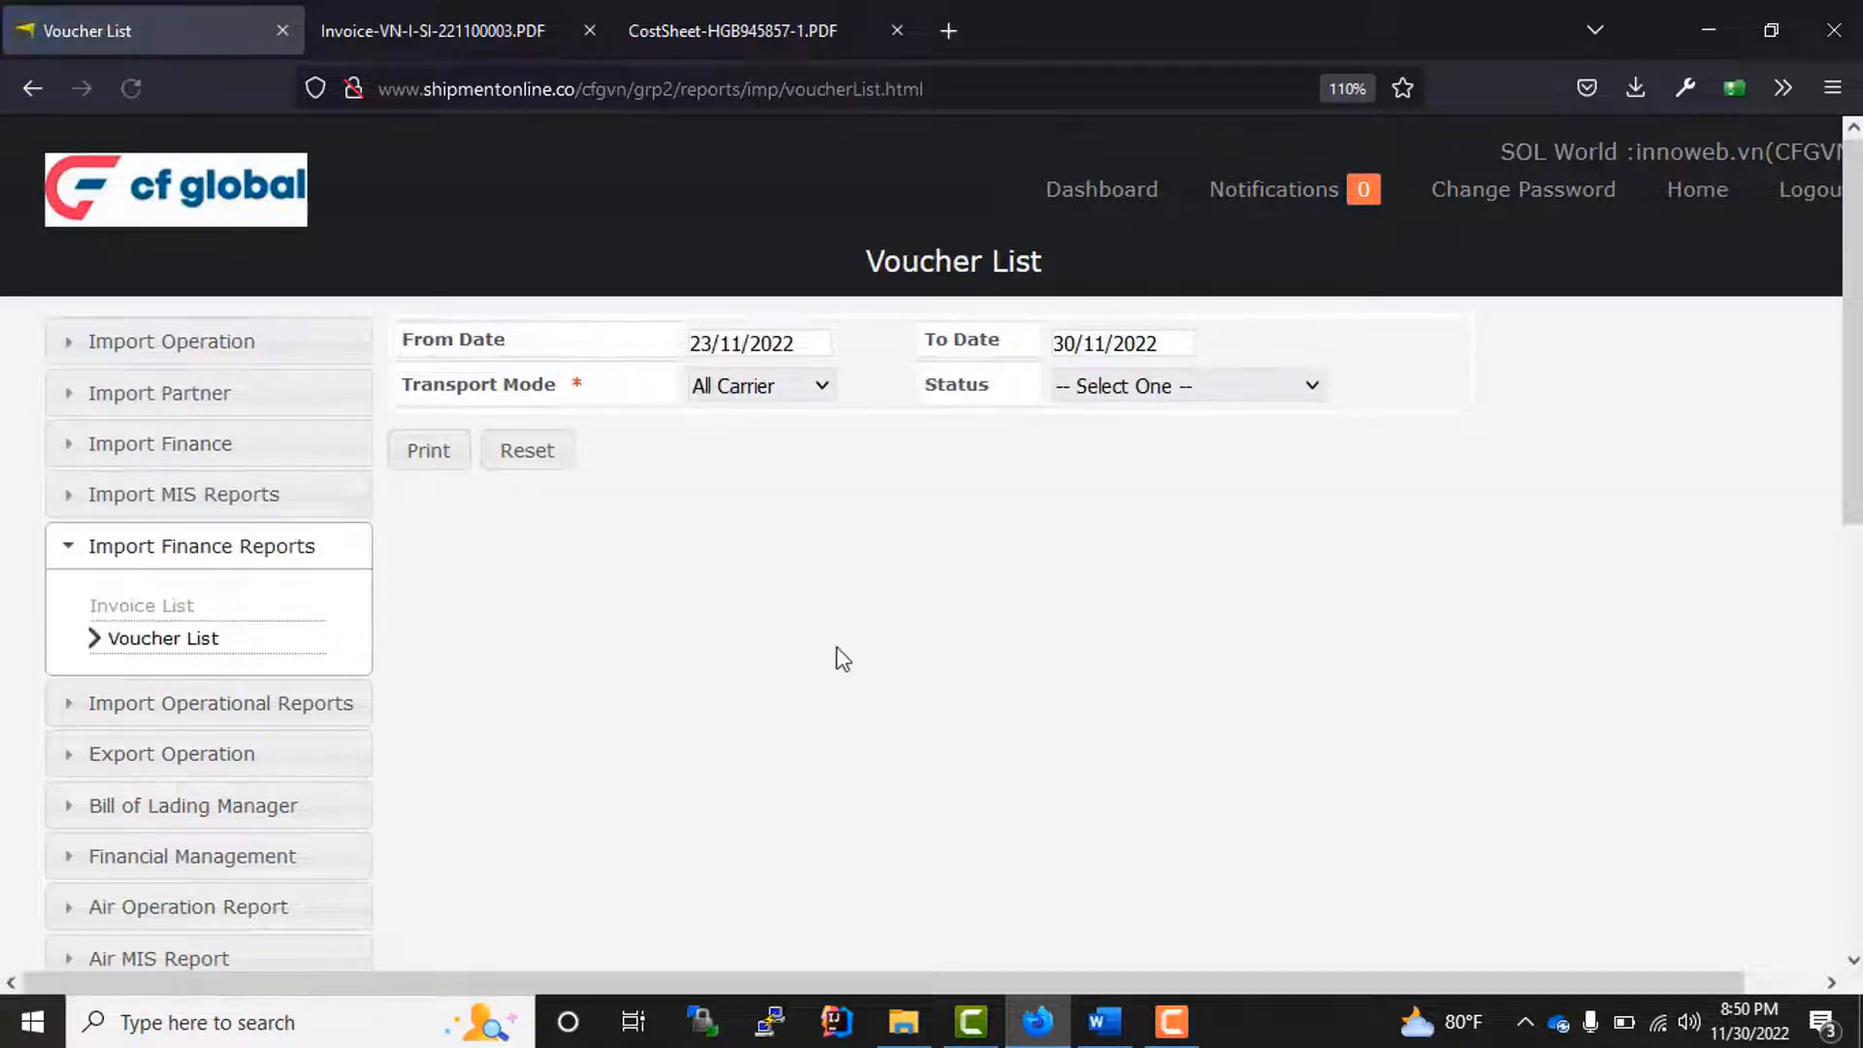
pyautogui.click(805, 344)
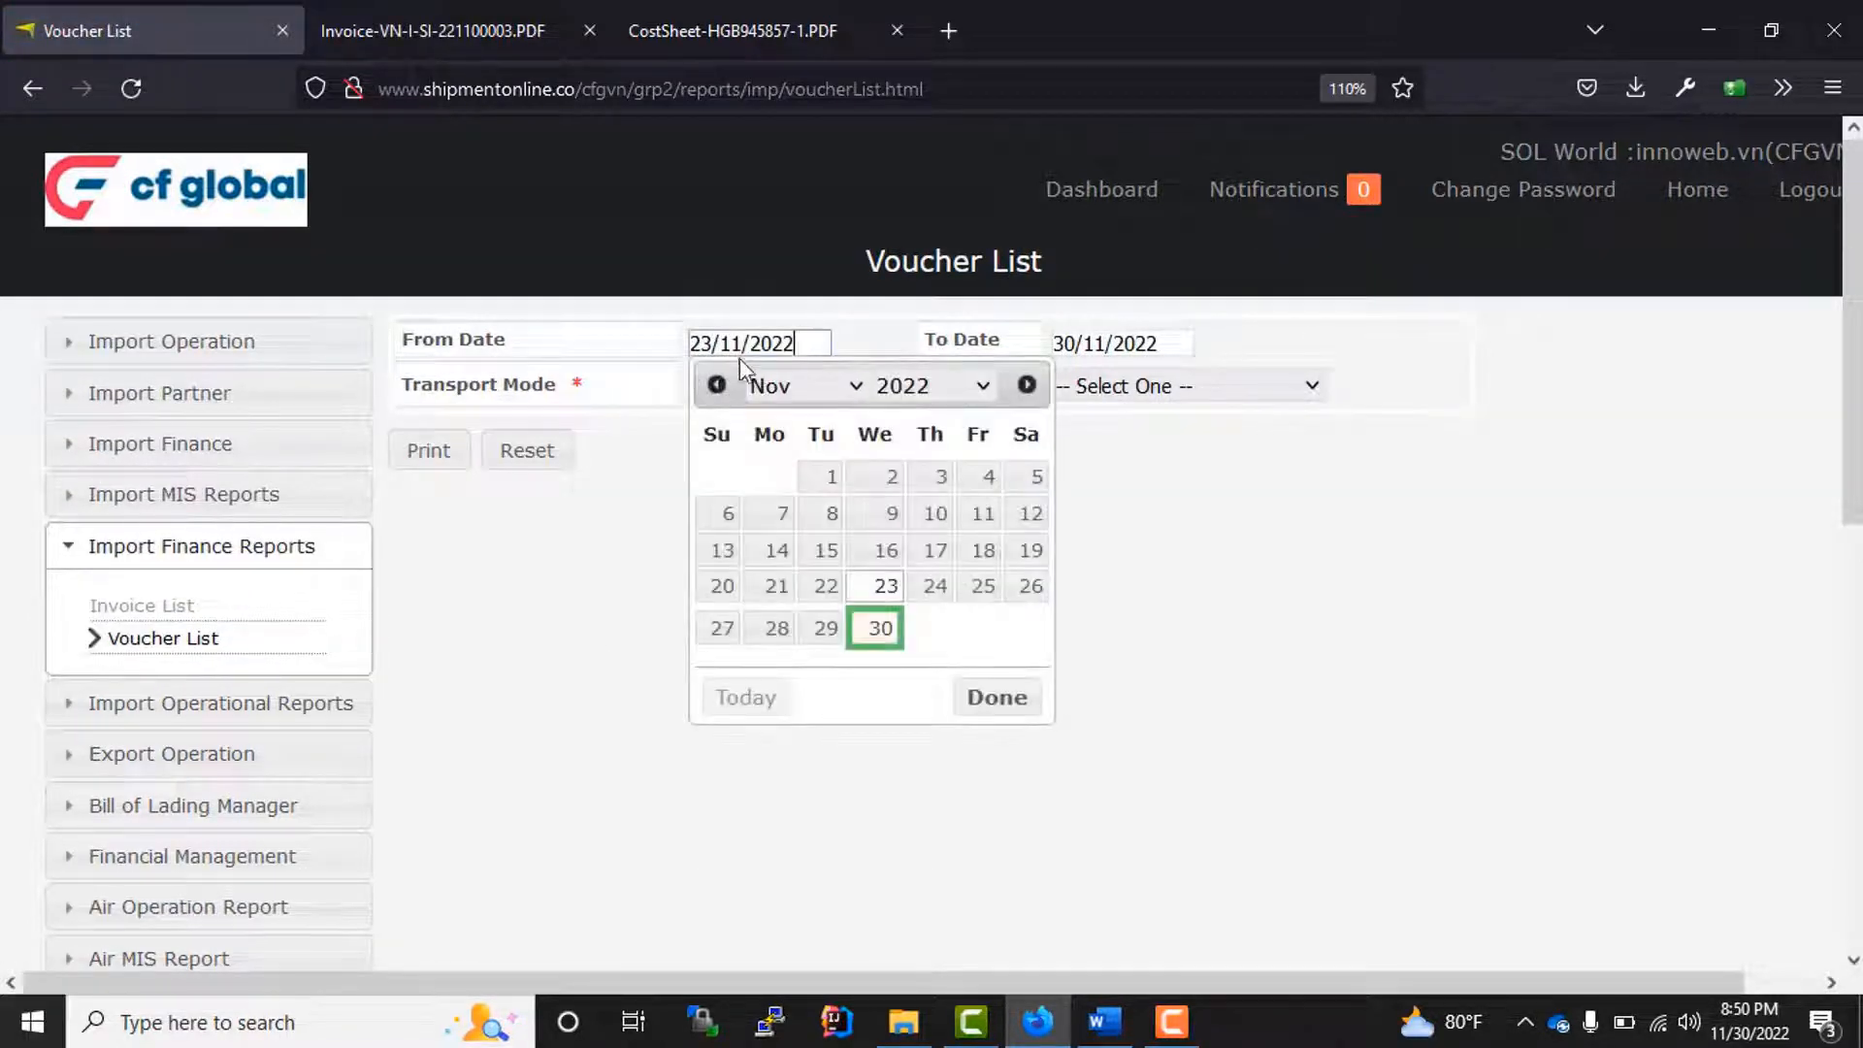
pyautogui.click(817, 479)
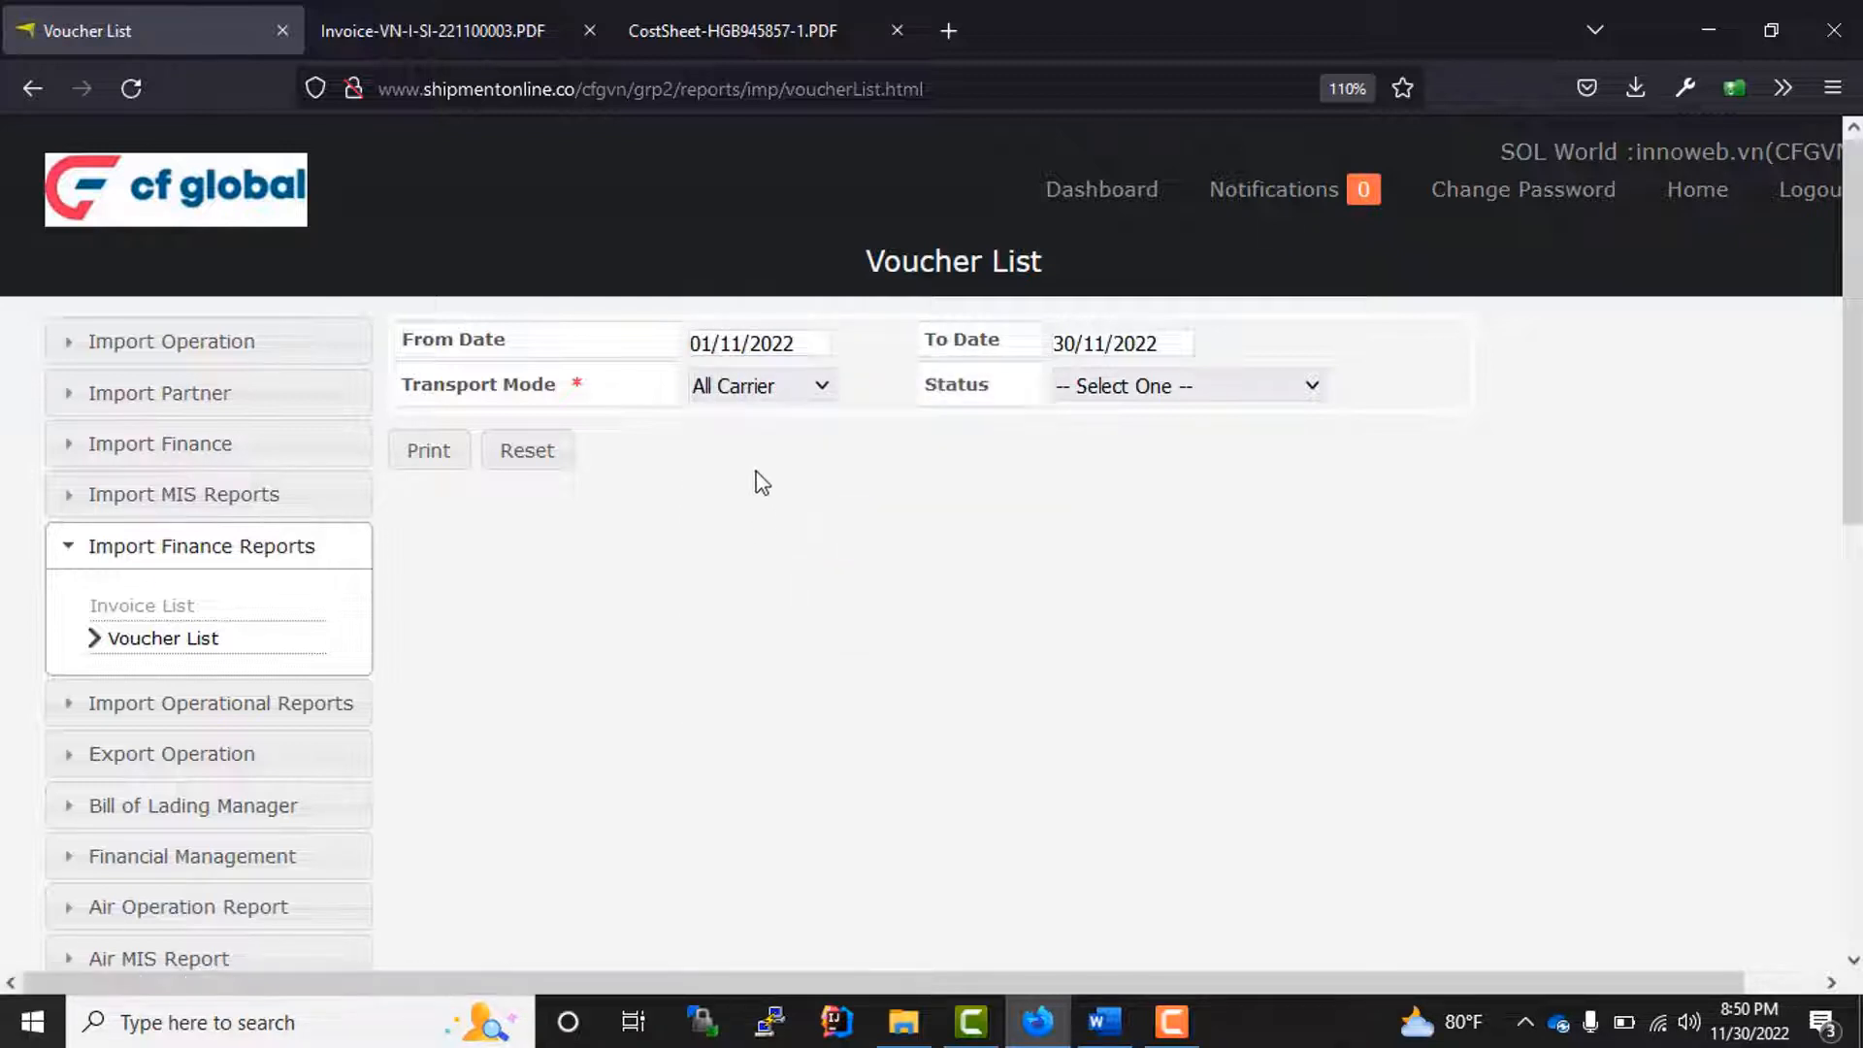
pyautogui.click(762, 388)
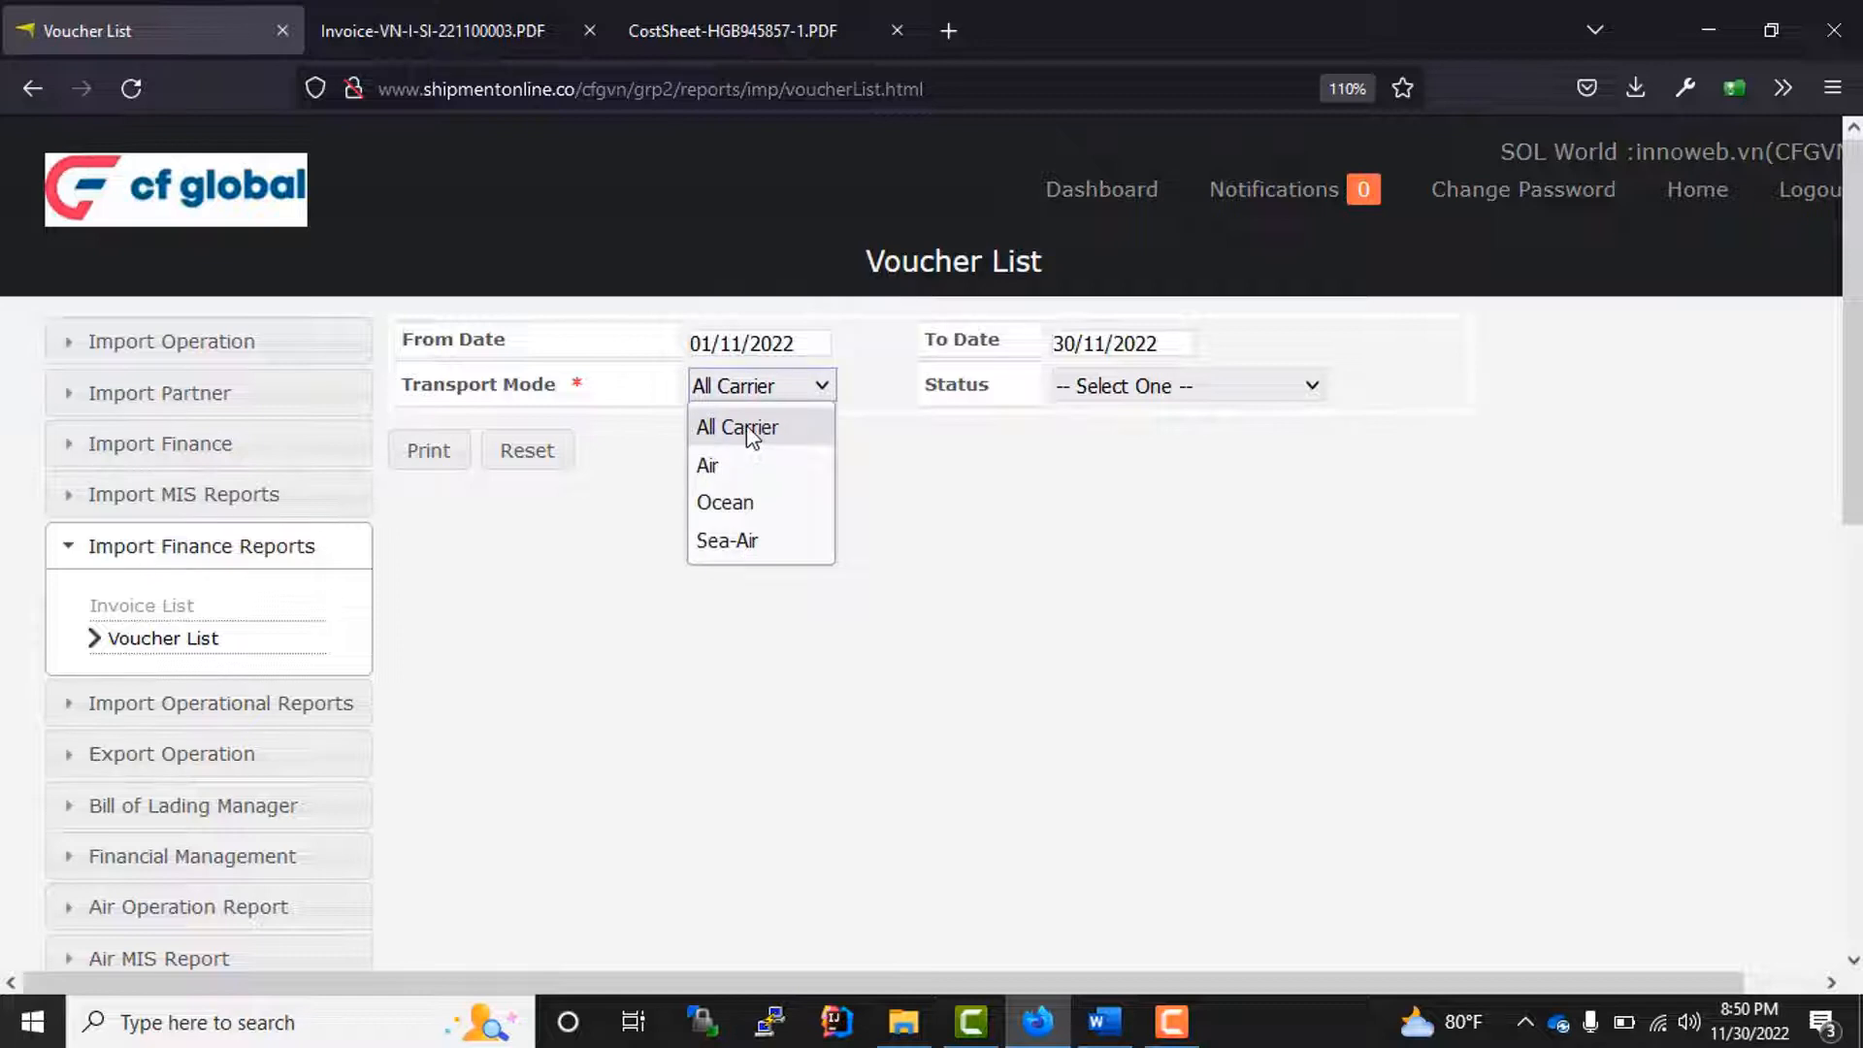
pyautogui.click(752, 437)
pyautogui.click(747, 393)
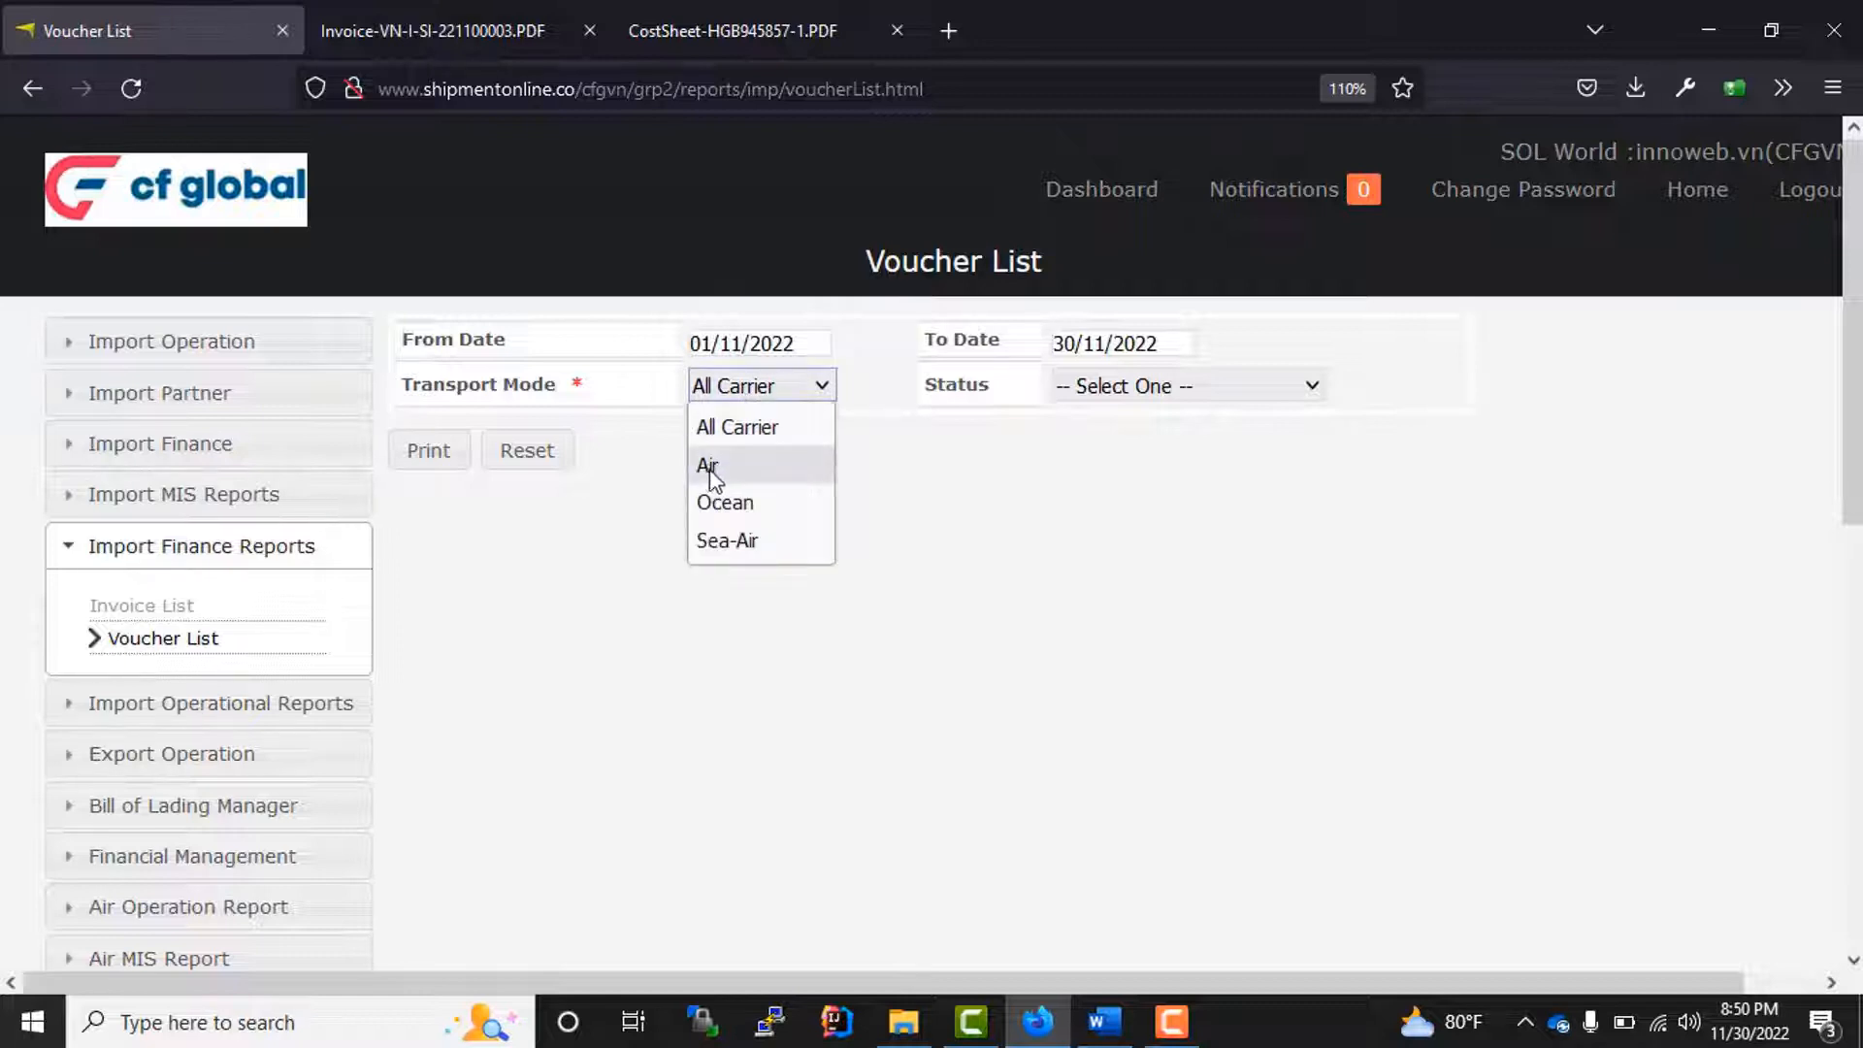
pyautogui.click(764, 393)
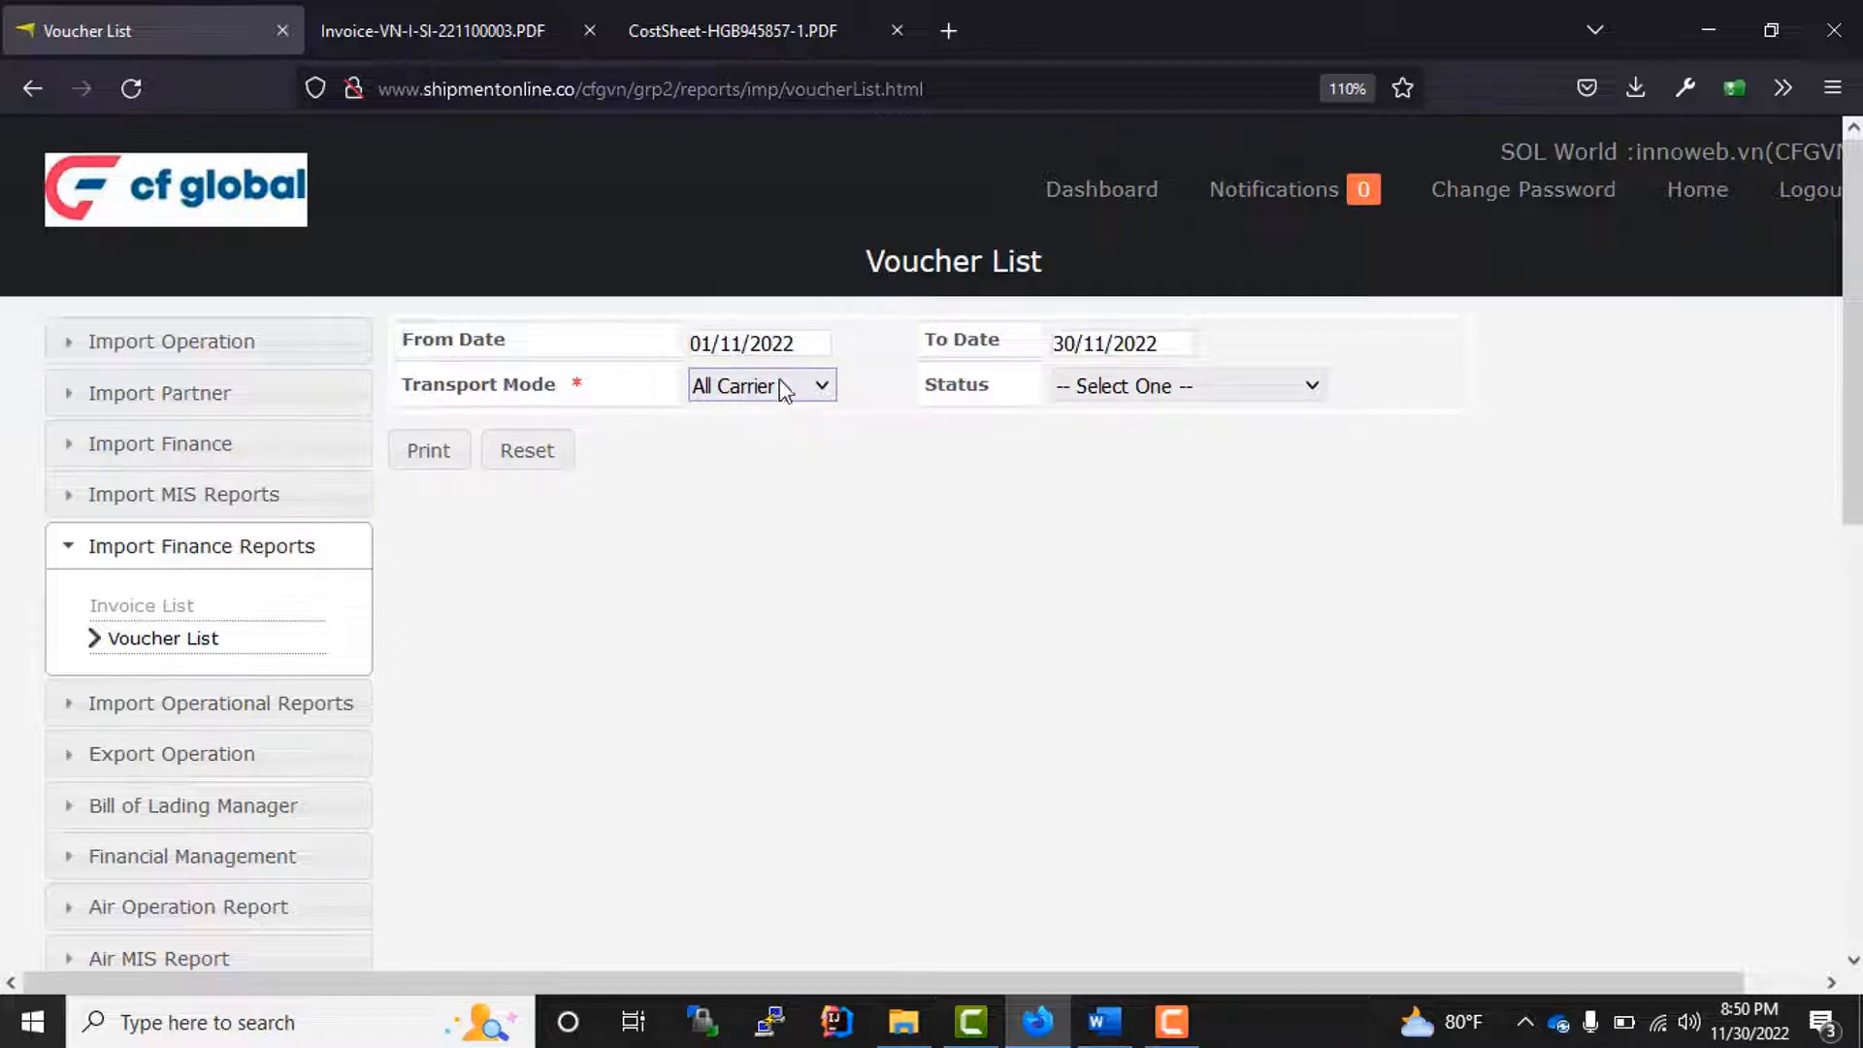
pyautogui.click(801, 559)
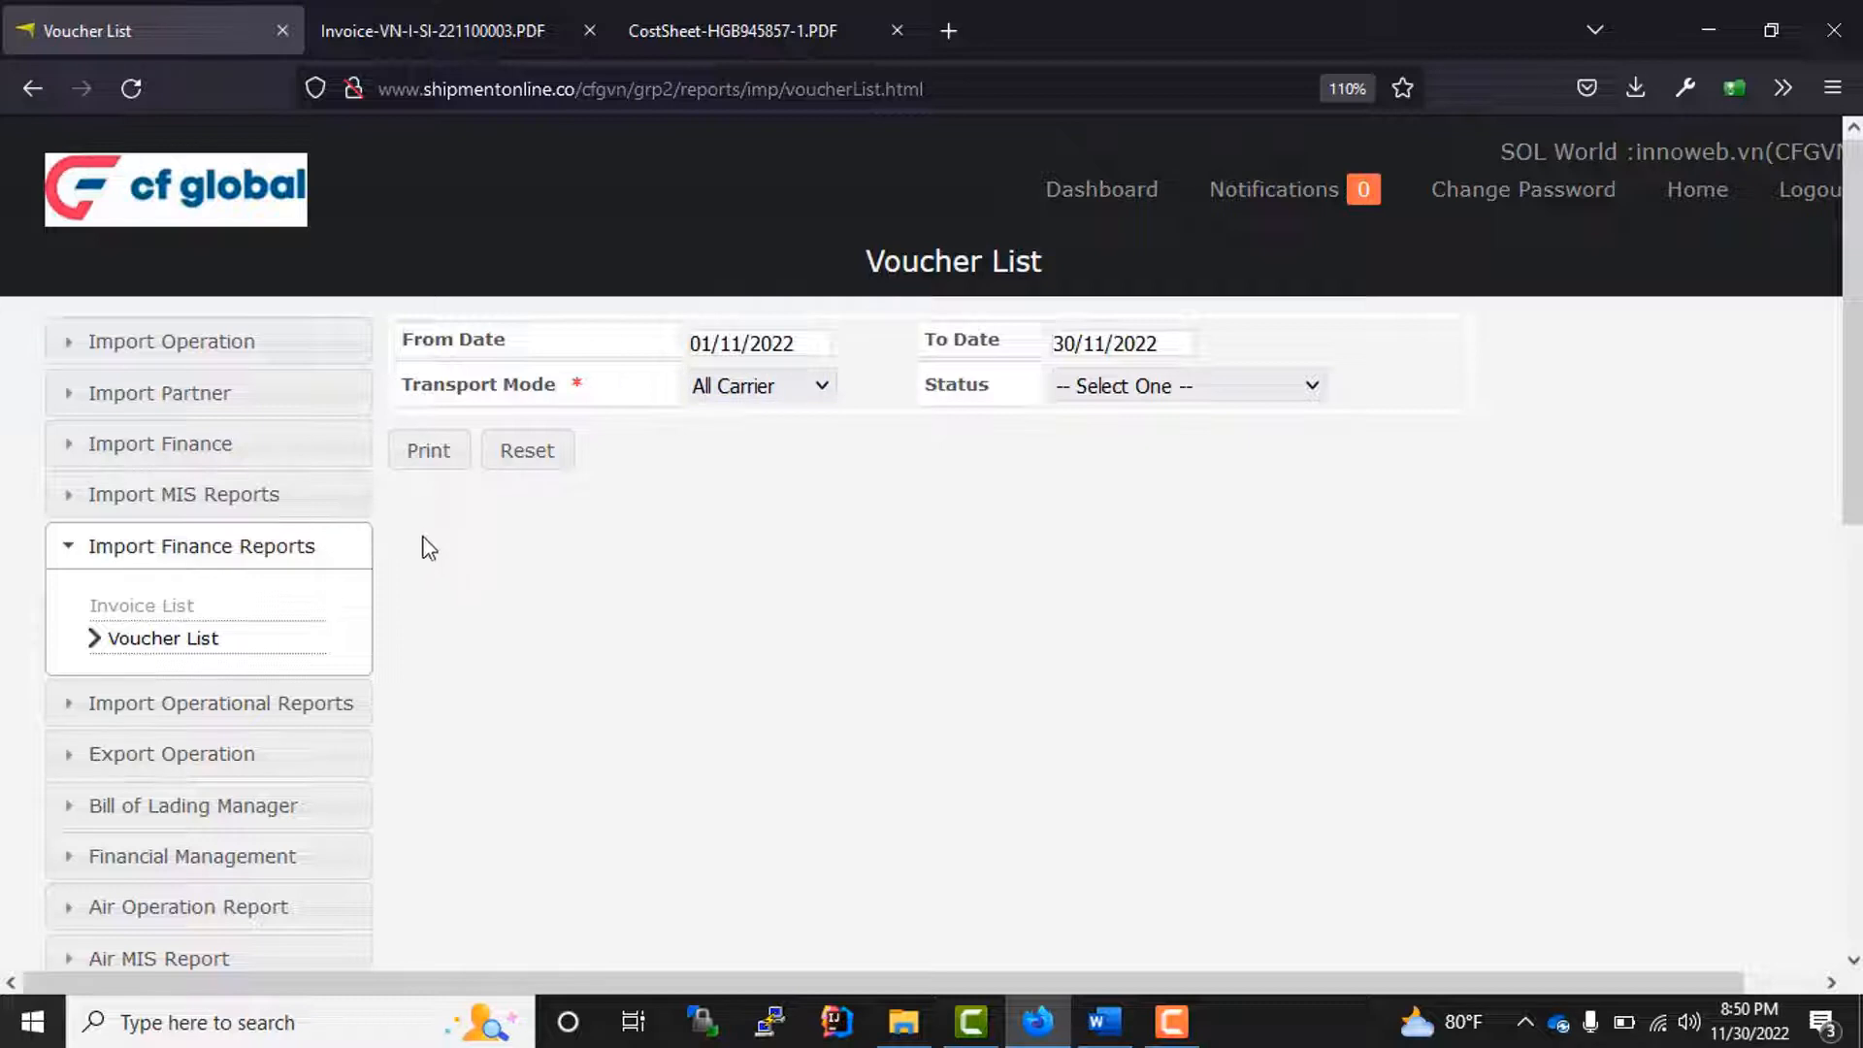
pyautogui.click(425, 456)
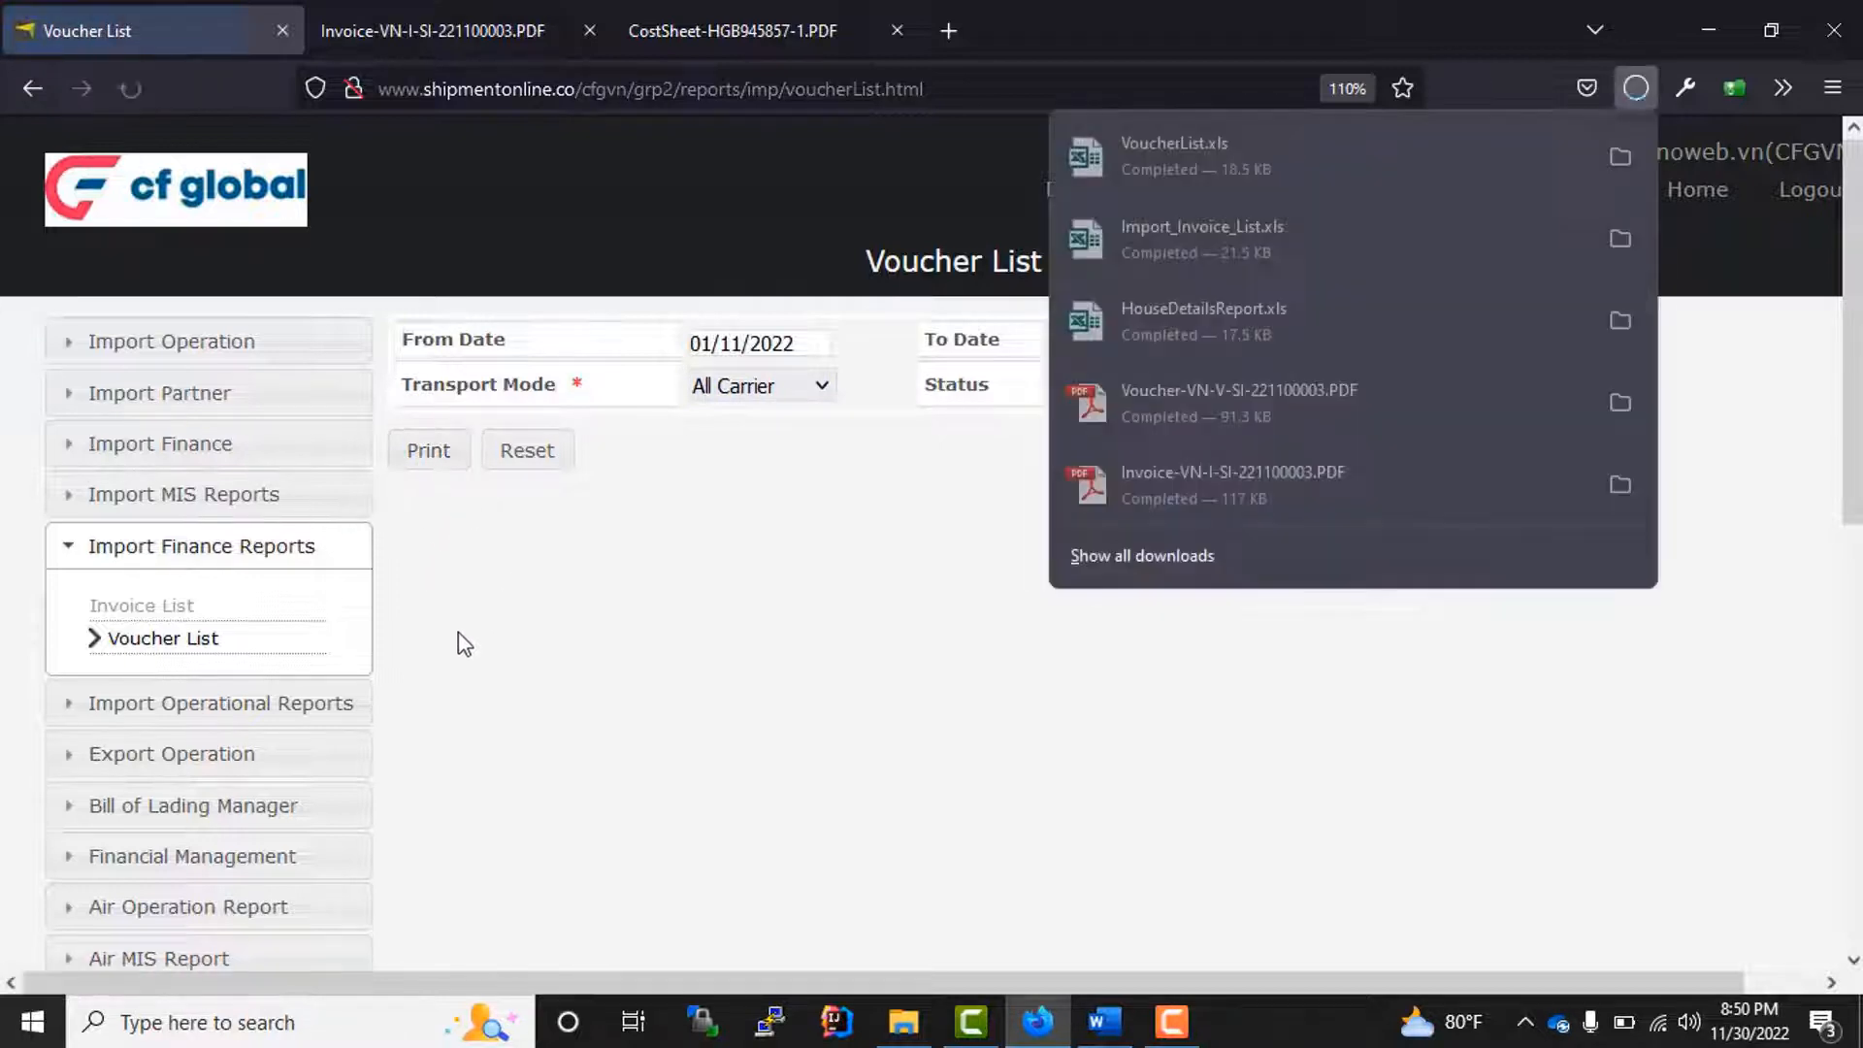
# Step: Open the downloaded VoucherList.xls in Excel, examine the voucher rows through the master, house and date columns with editing enabled, and close it
pyautogui.click(1174, 150)
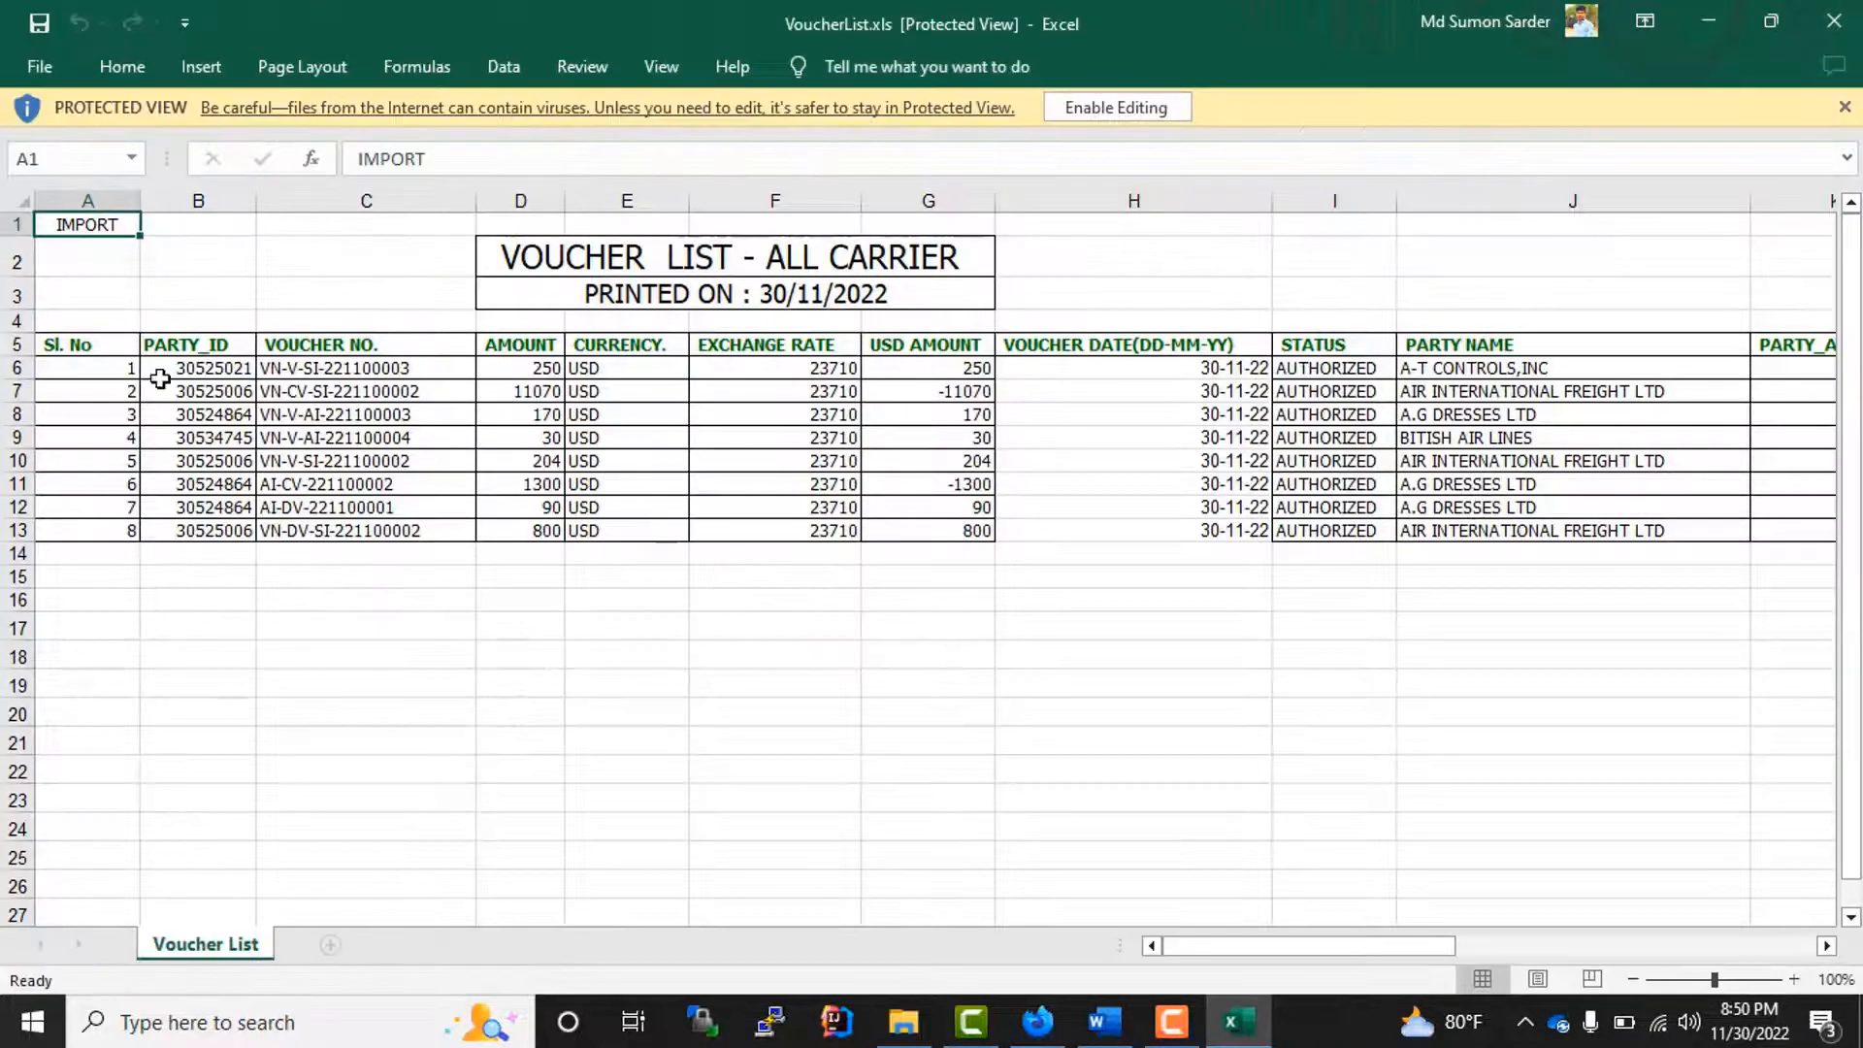
pyautogui.moveTo(160, 378); pyautogui.dragTo(1572, 505)
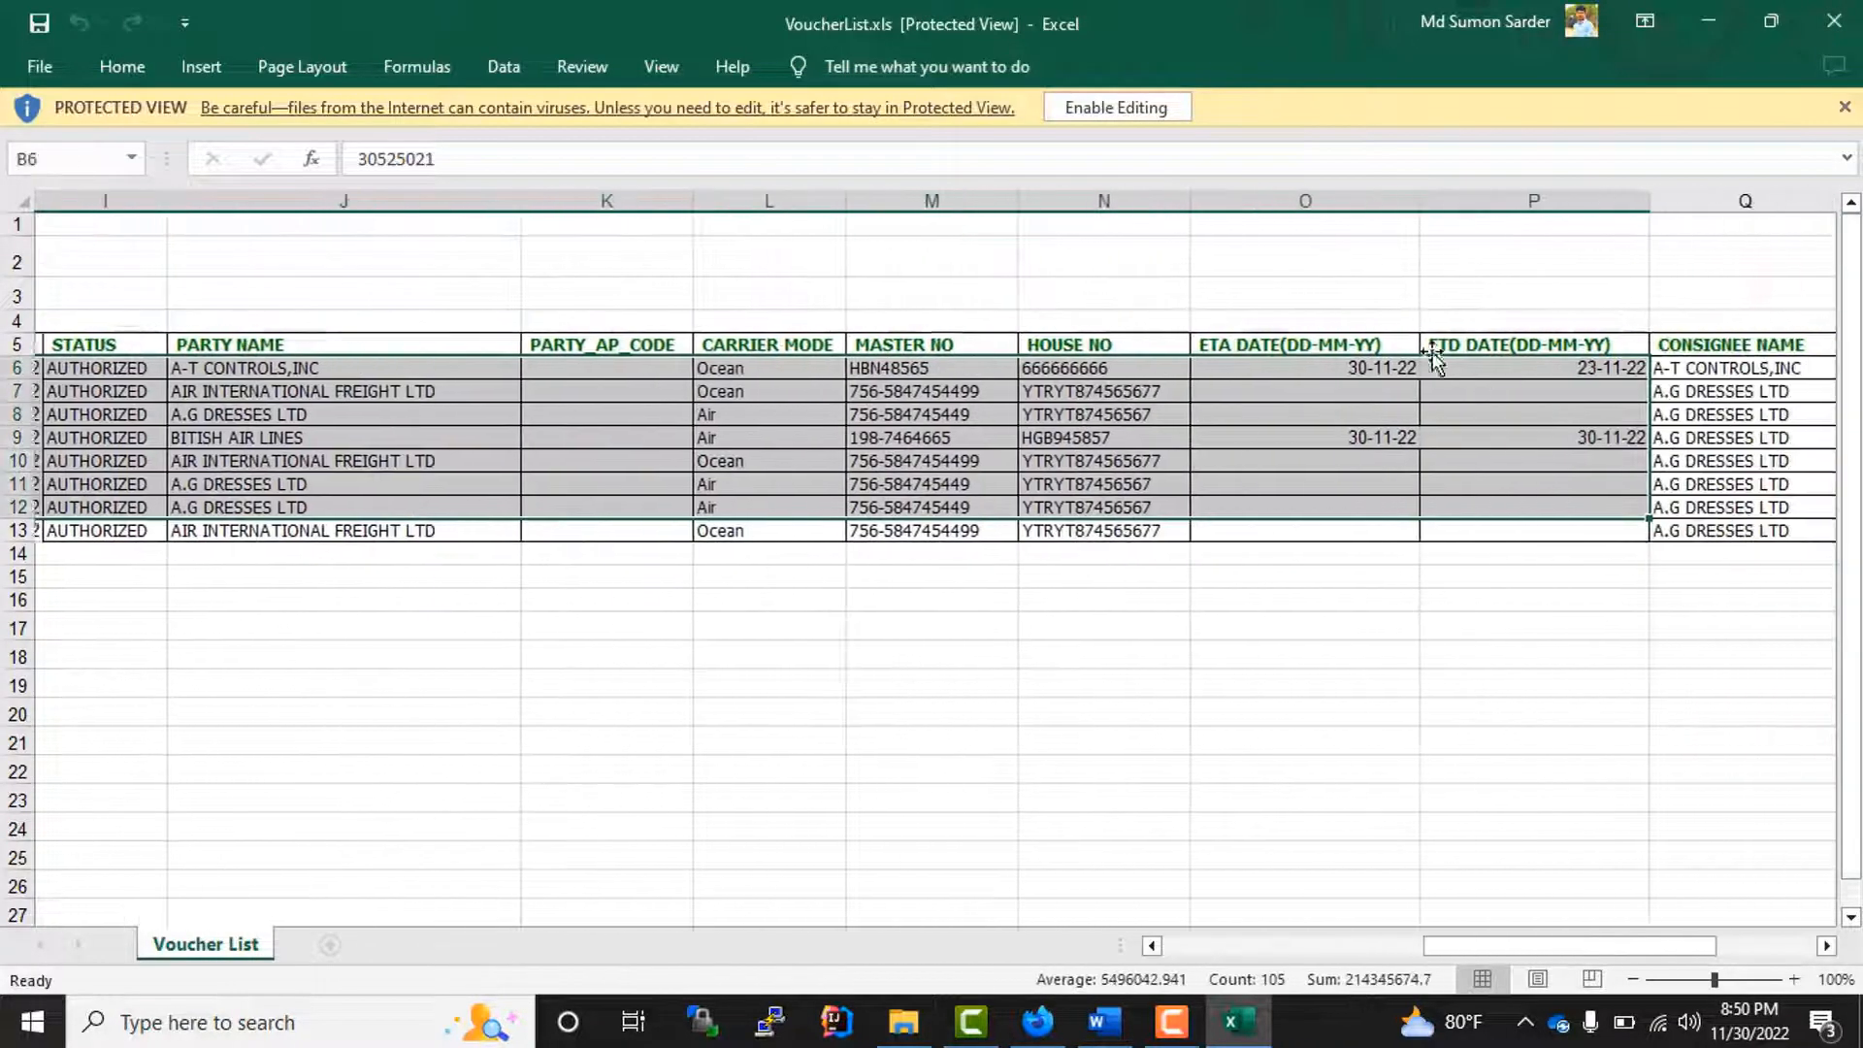
pyautogui.click(1117, 108)
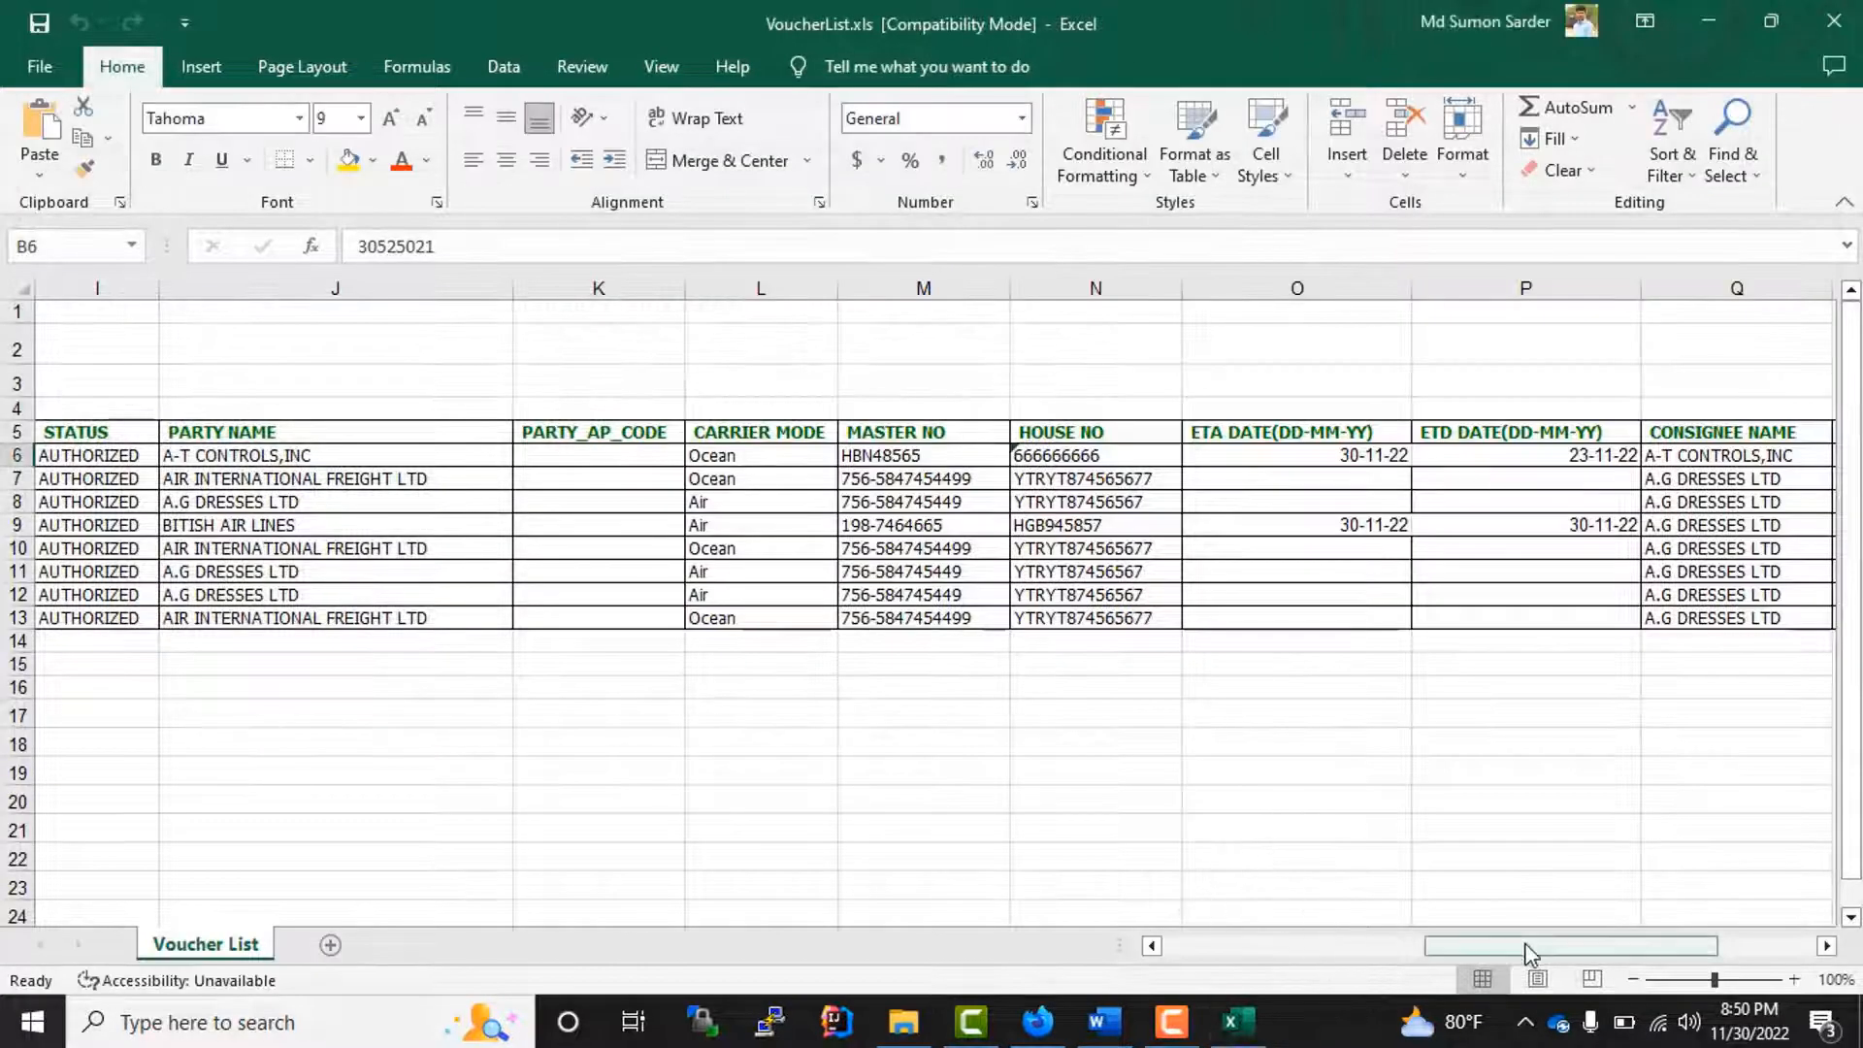
pyautogui.moveTo(1530, 951); pyautogui.dragTo(1402, 952)
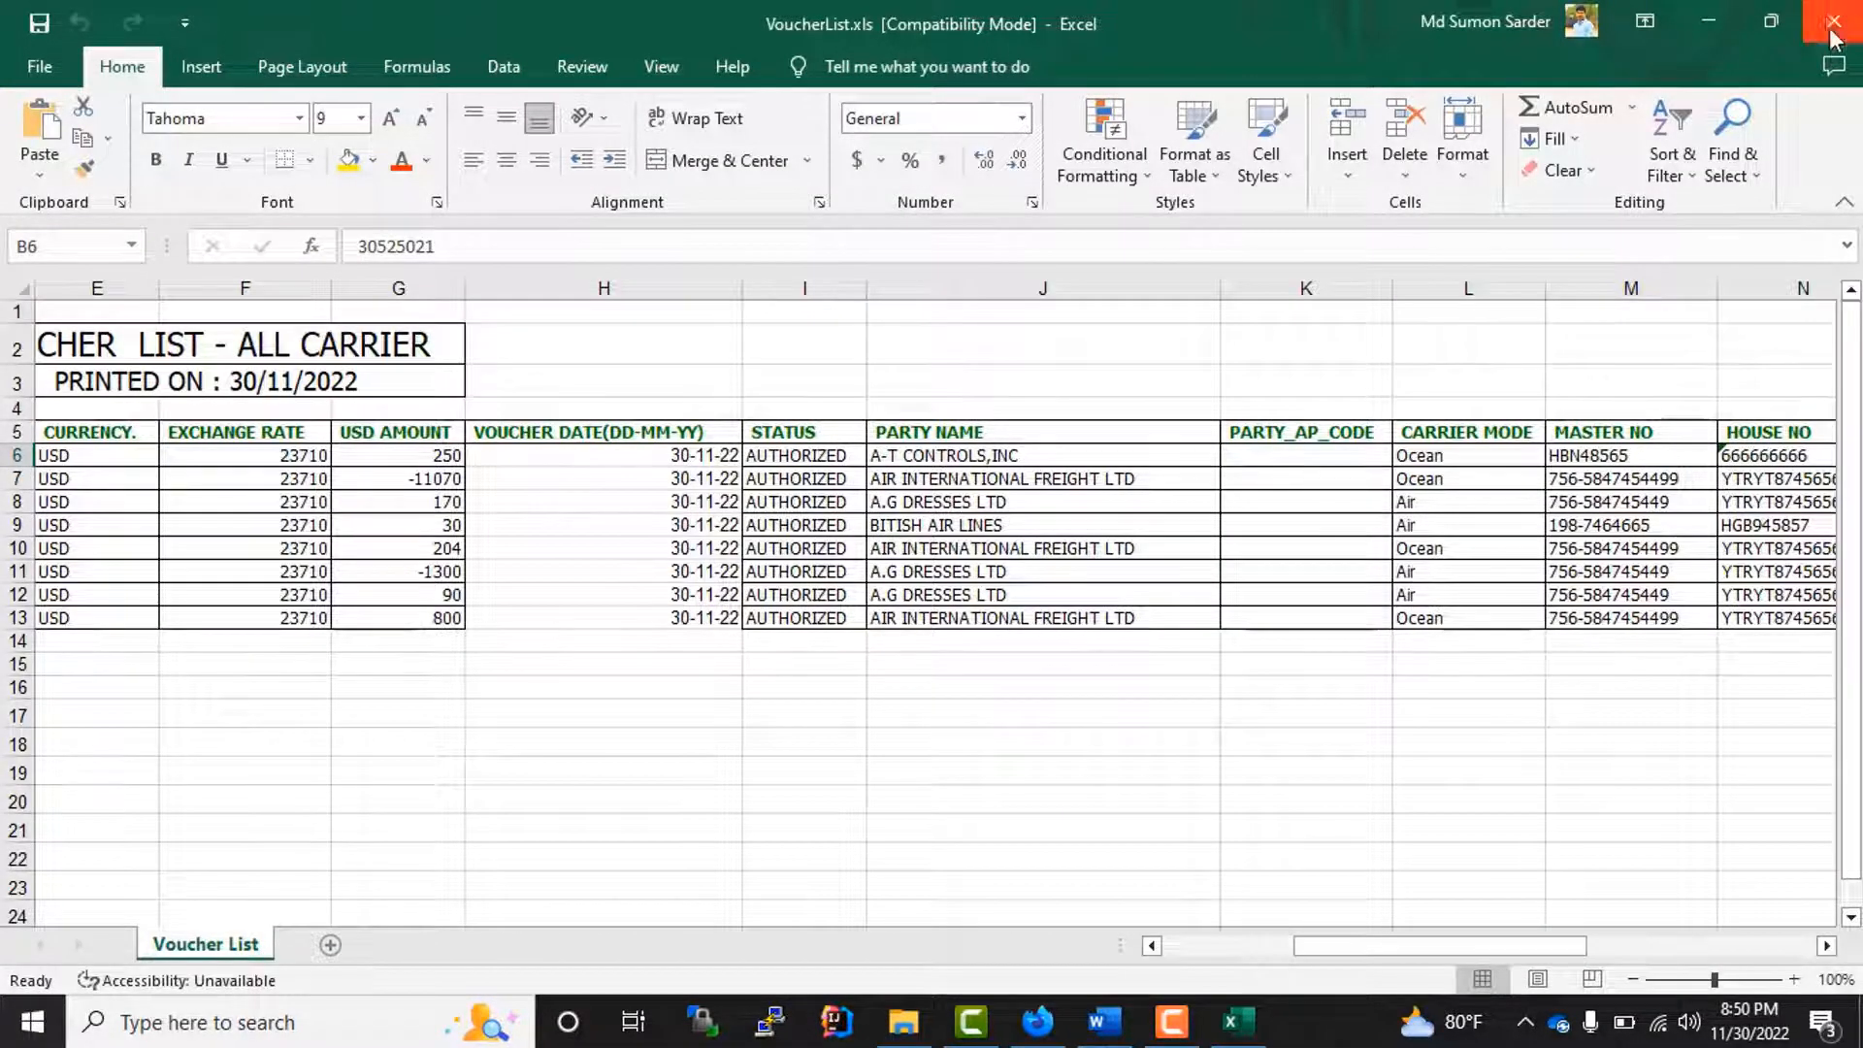
pyautogui.click(1831, 37)
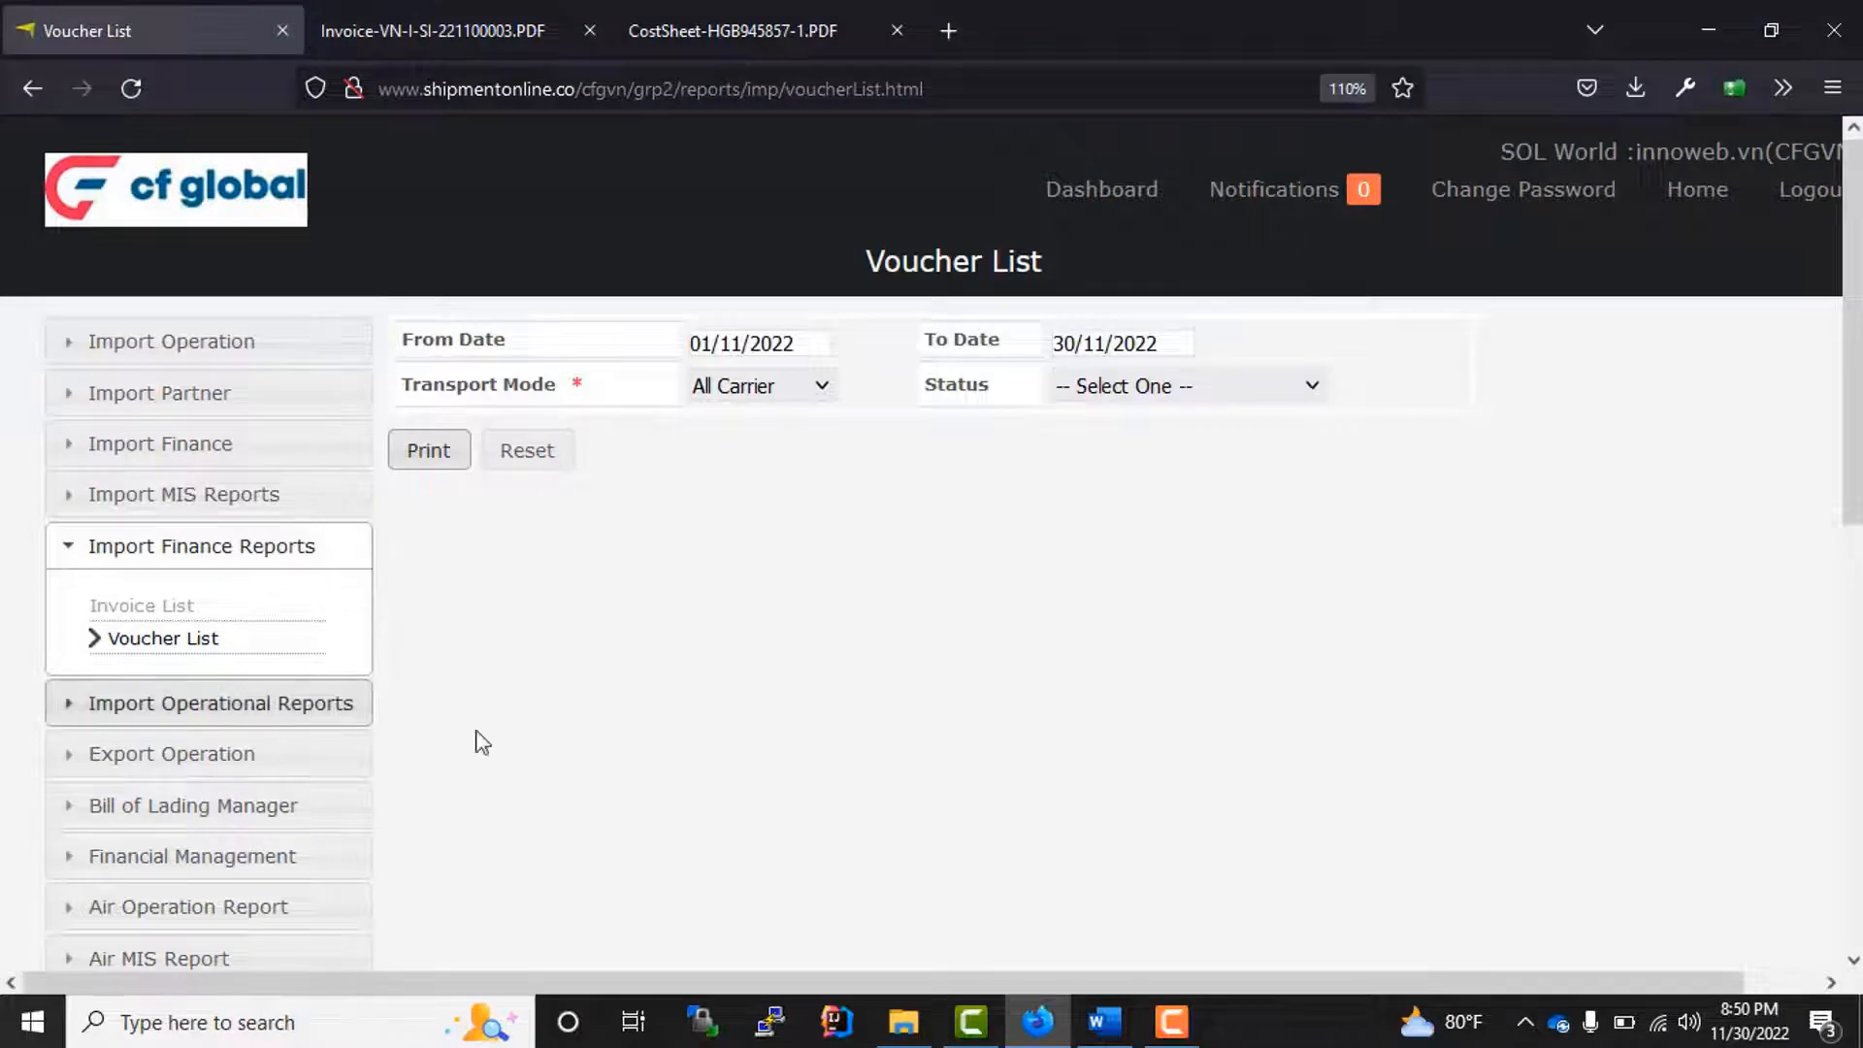
# Step: Print the import Daily Status Report for transport mode AIR with pre-alert dates from 01/11/2022 to 30/11/2022
pyautogui.click(241, 716)
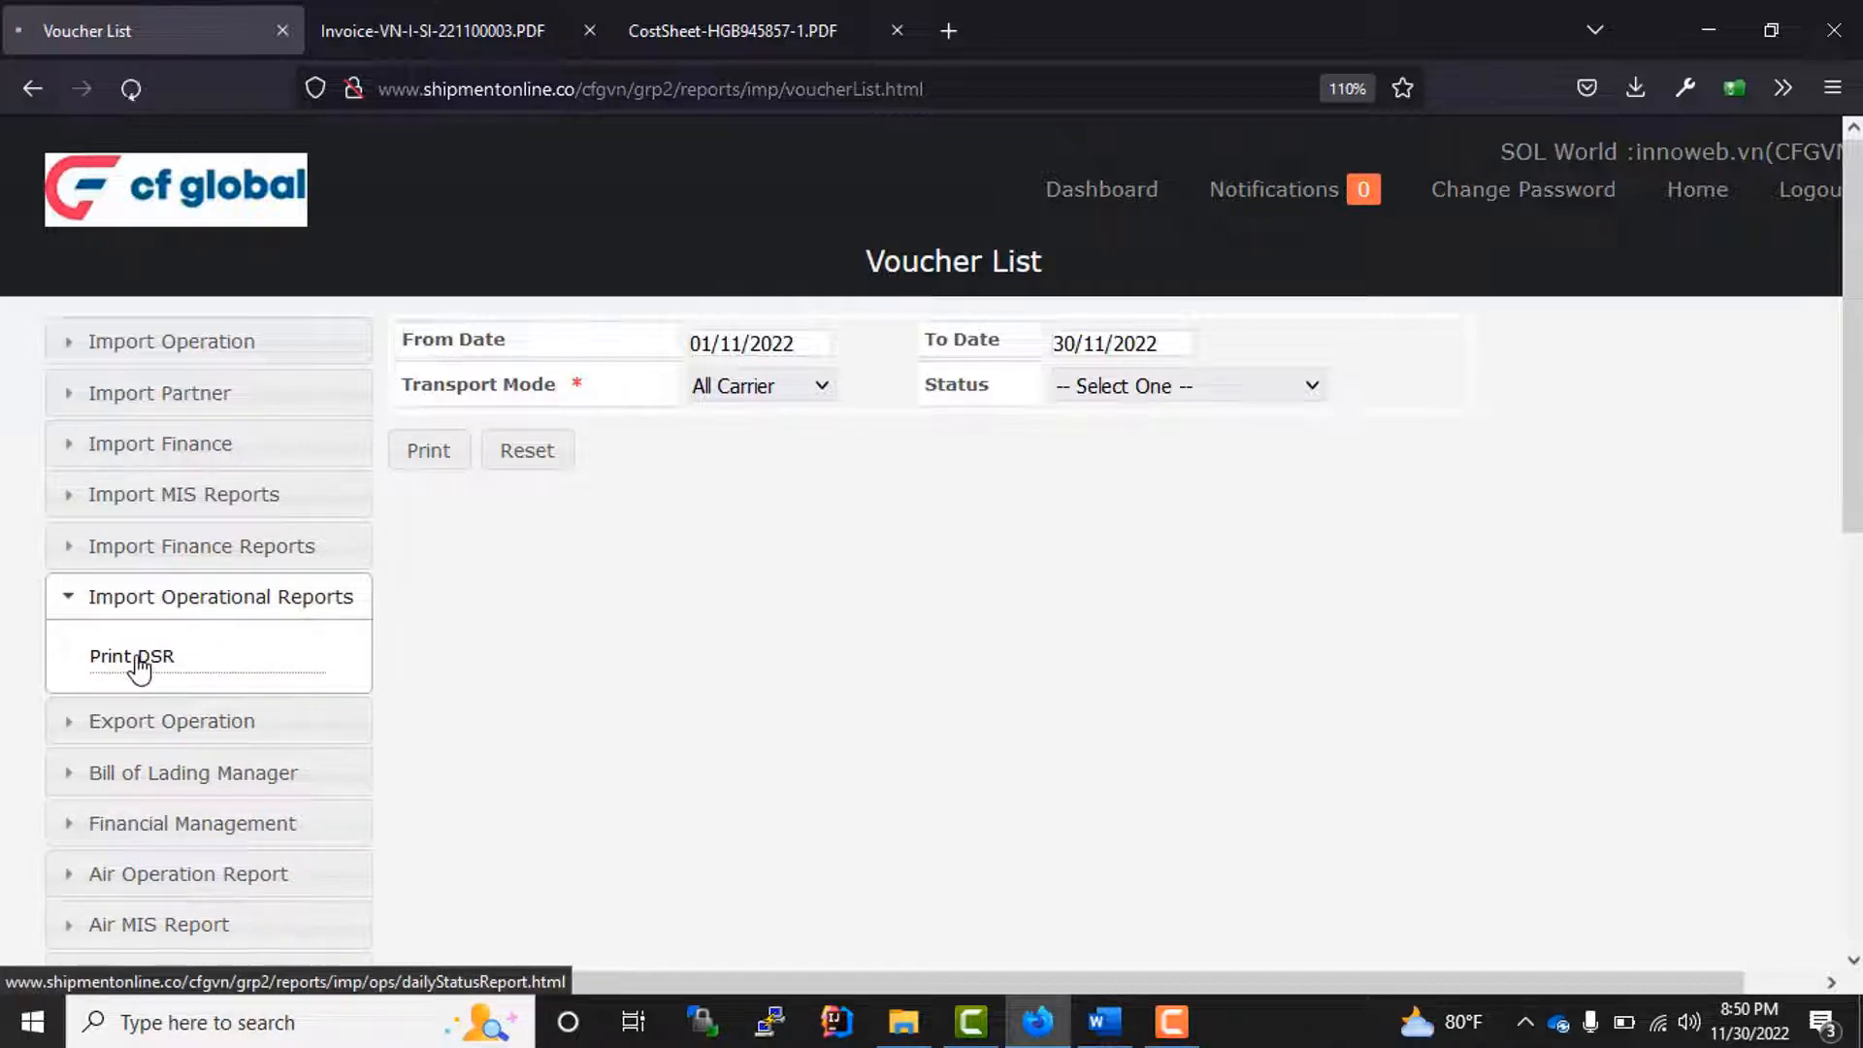
pyautogui.click(138, 667)
pyautogui.click(820, 352)
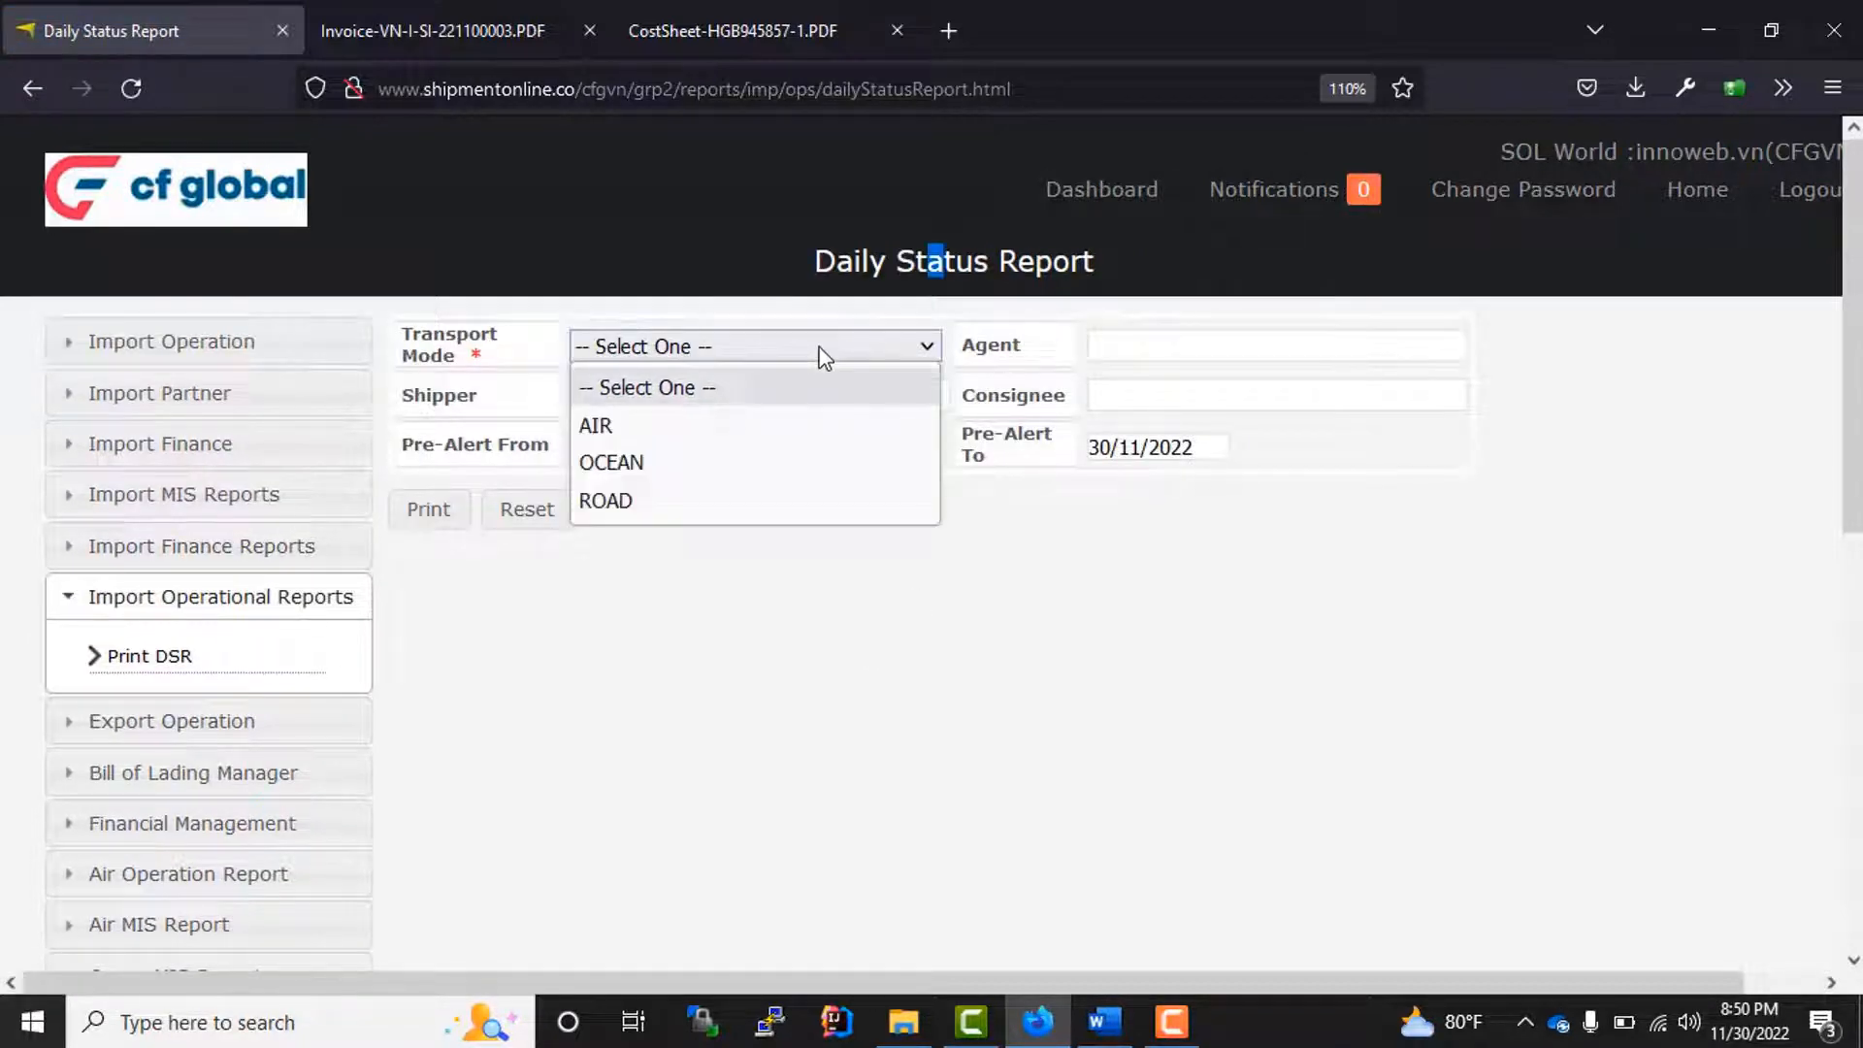
pyautogui.click(719, 428)
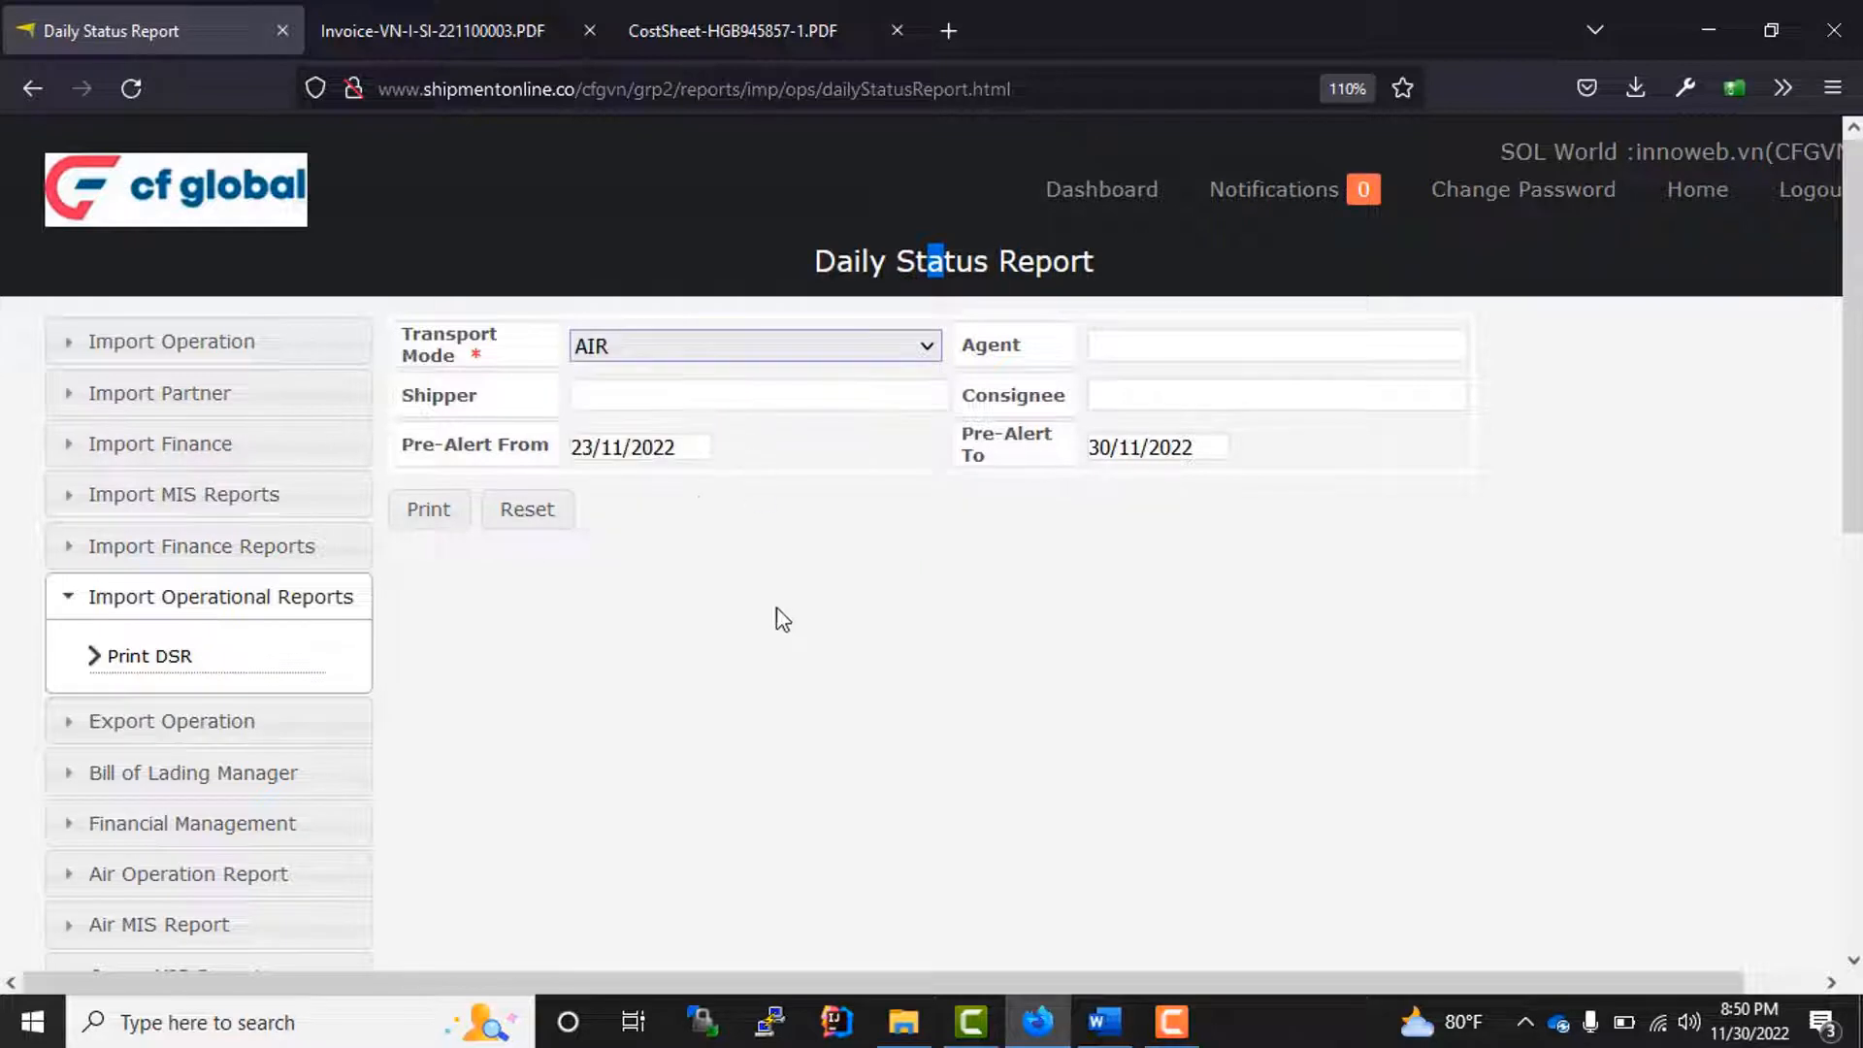
pyautogui.click(691, 448)
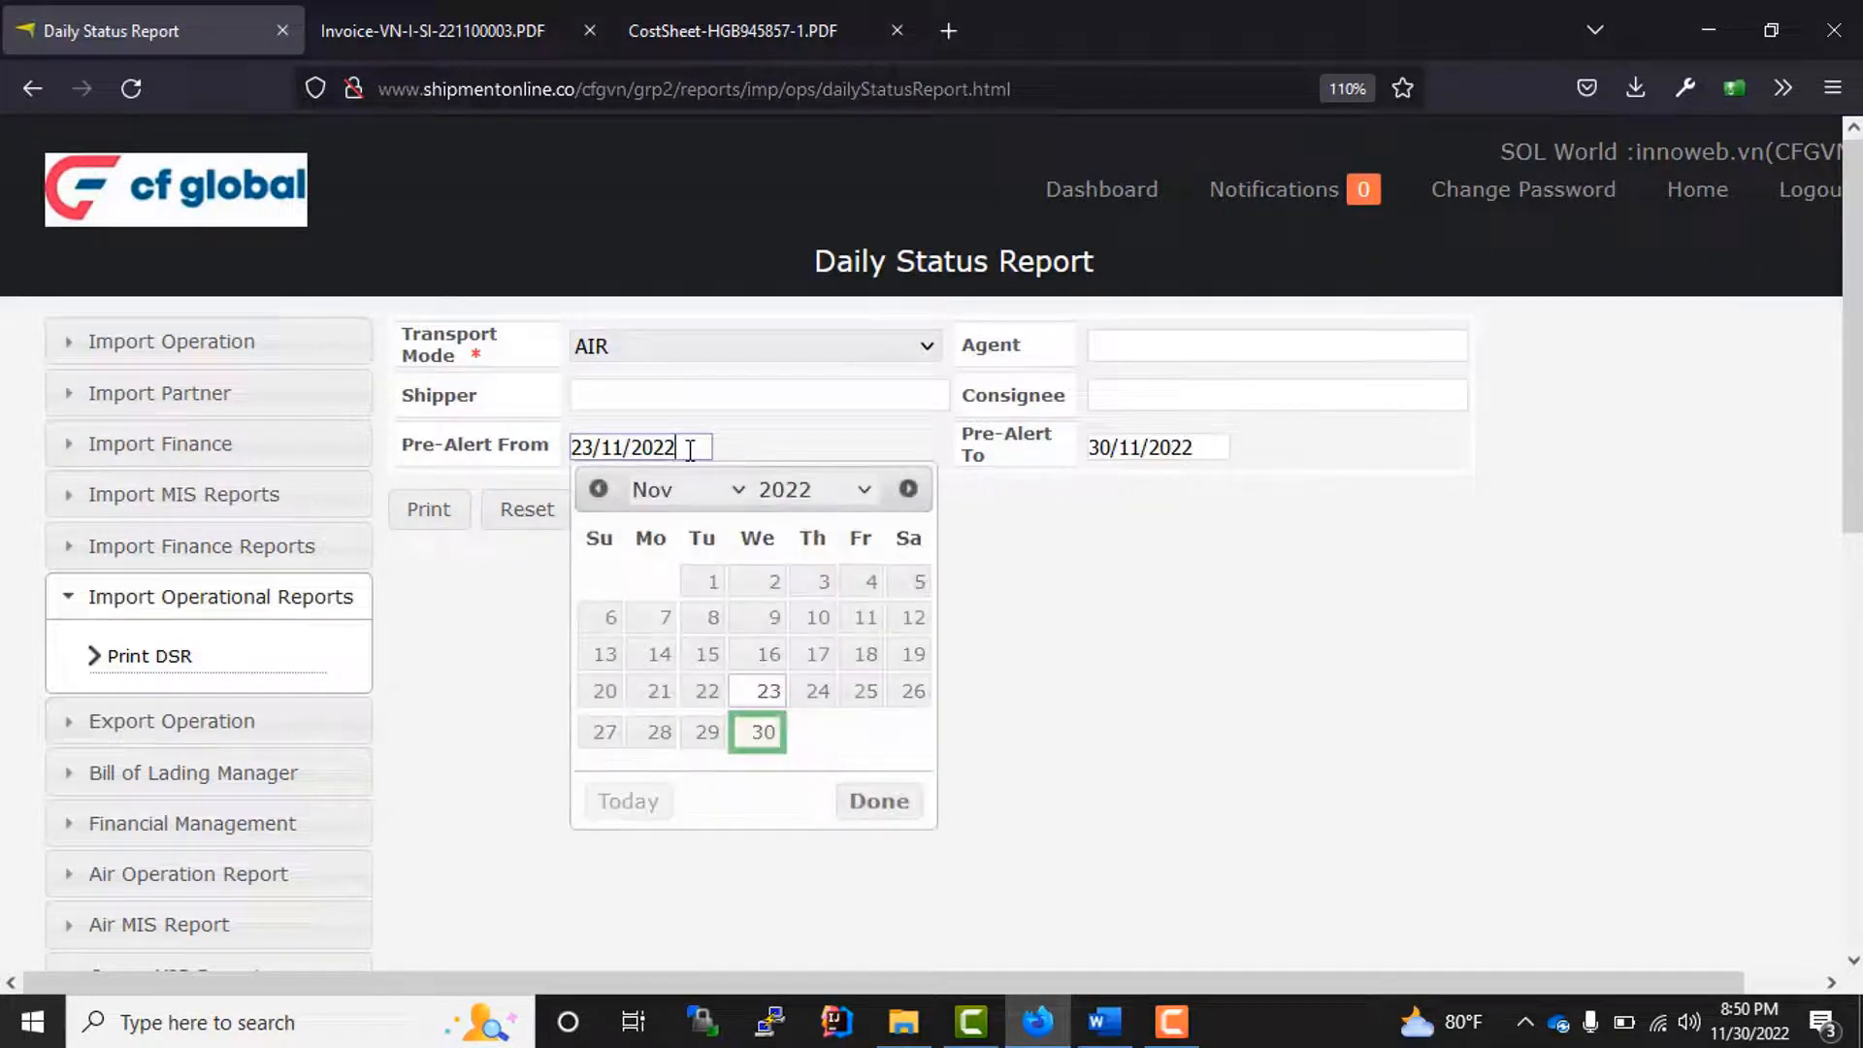
pyautogui.click(709, 582)
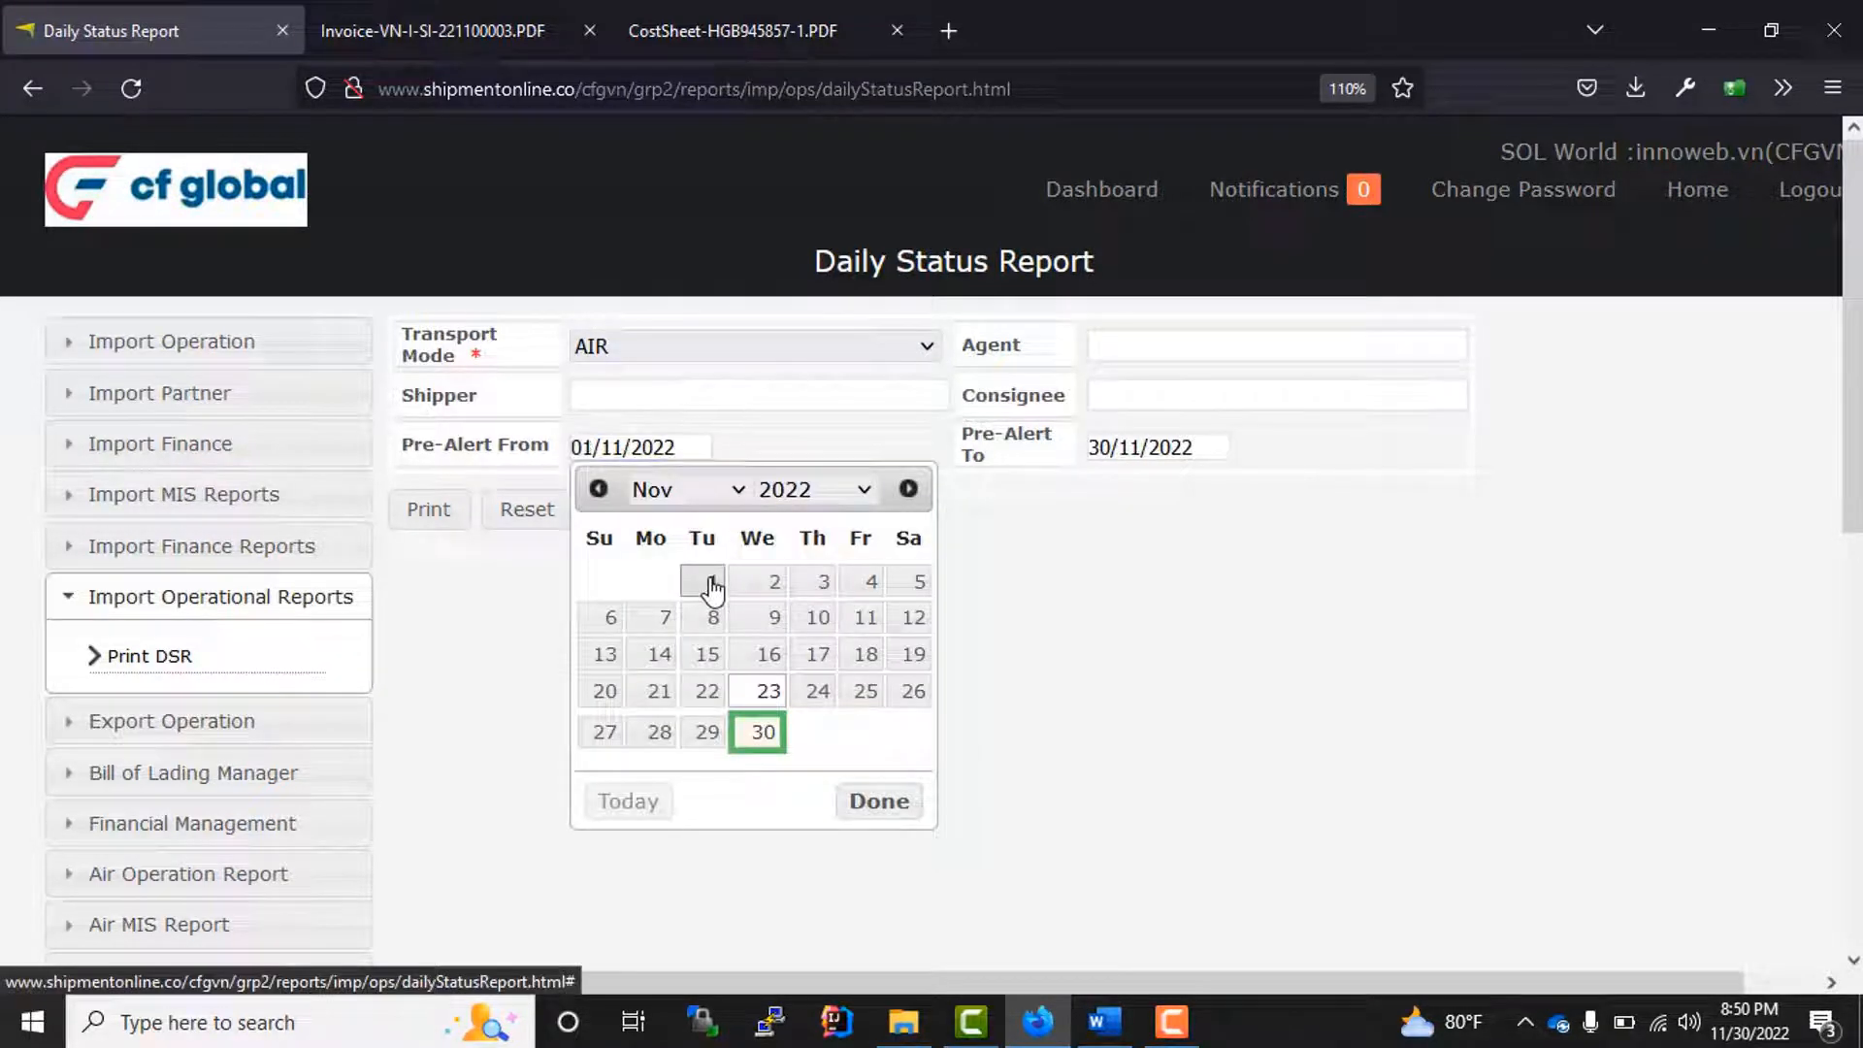
pyautogui.click(424, 522)
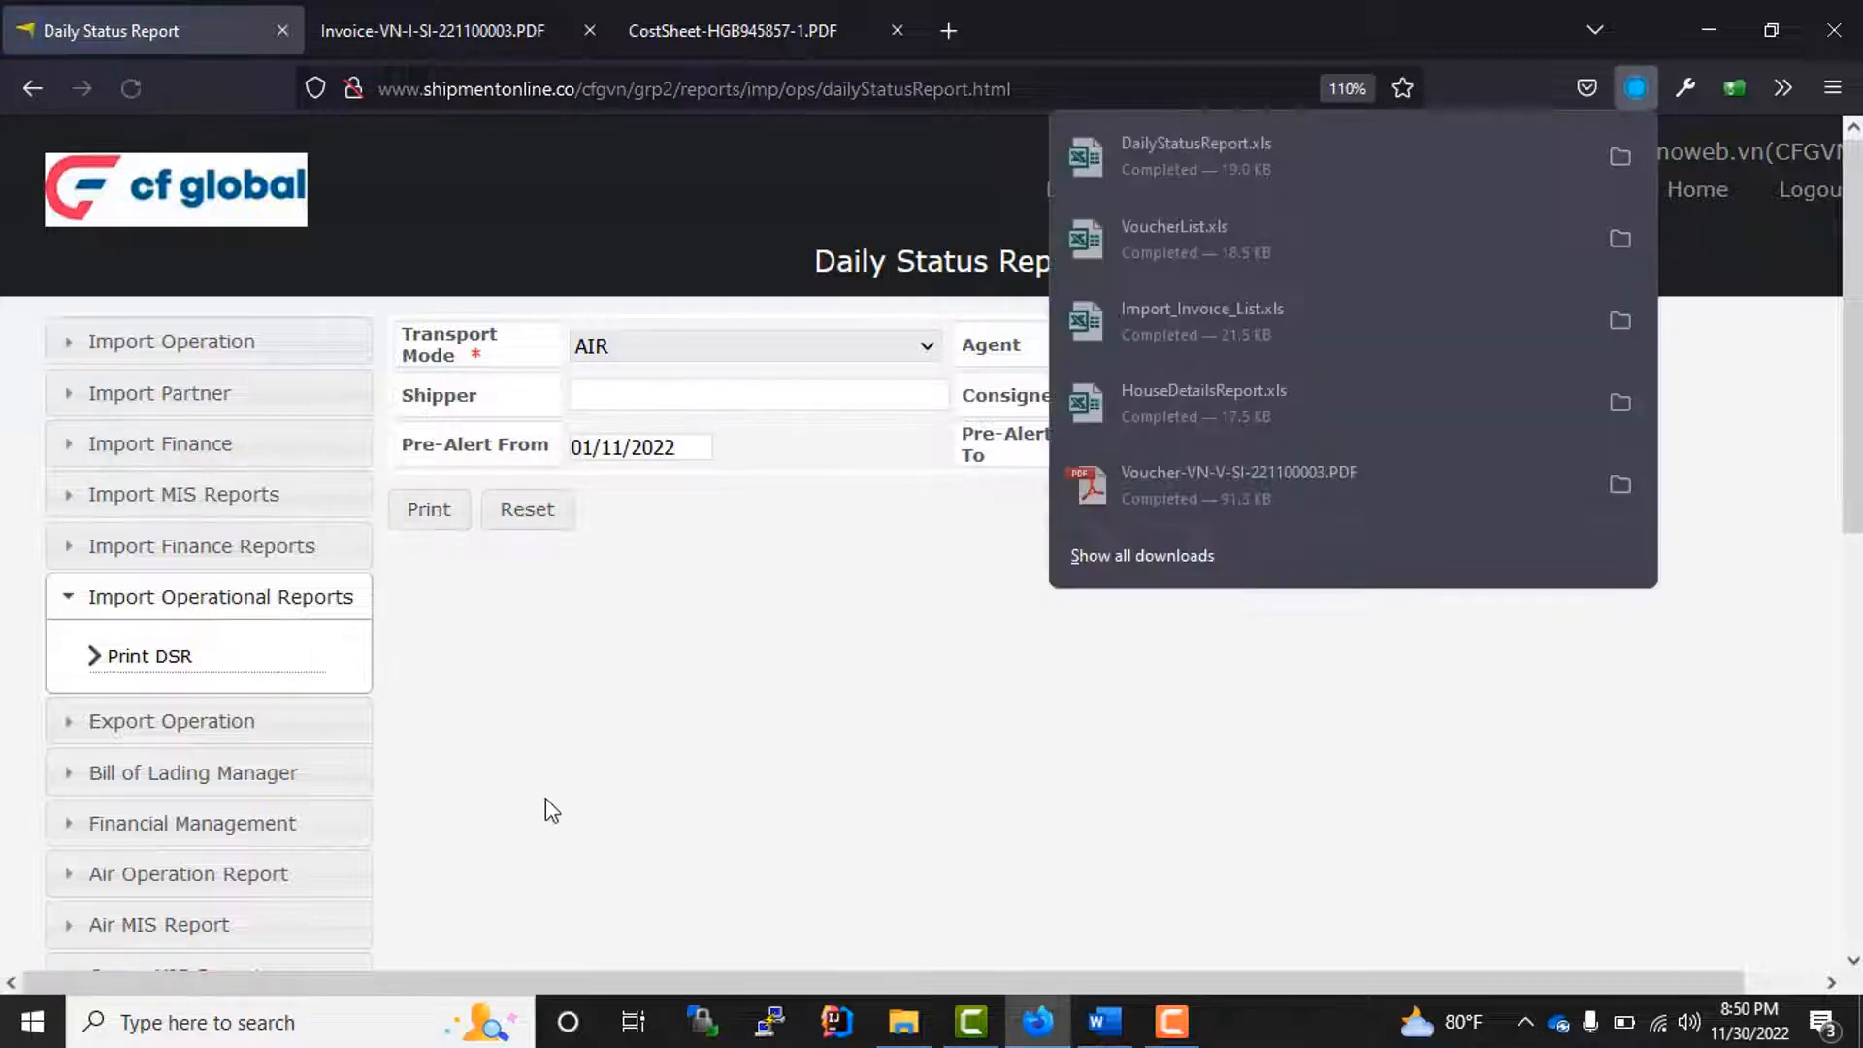
# Step: Open the downloaded DailyStatusReport.xls in Excel with editing enabled, examine the first shipment's row across its columns, and close it
pyautogui.click(1198, 150)
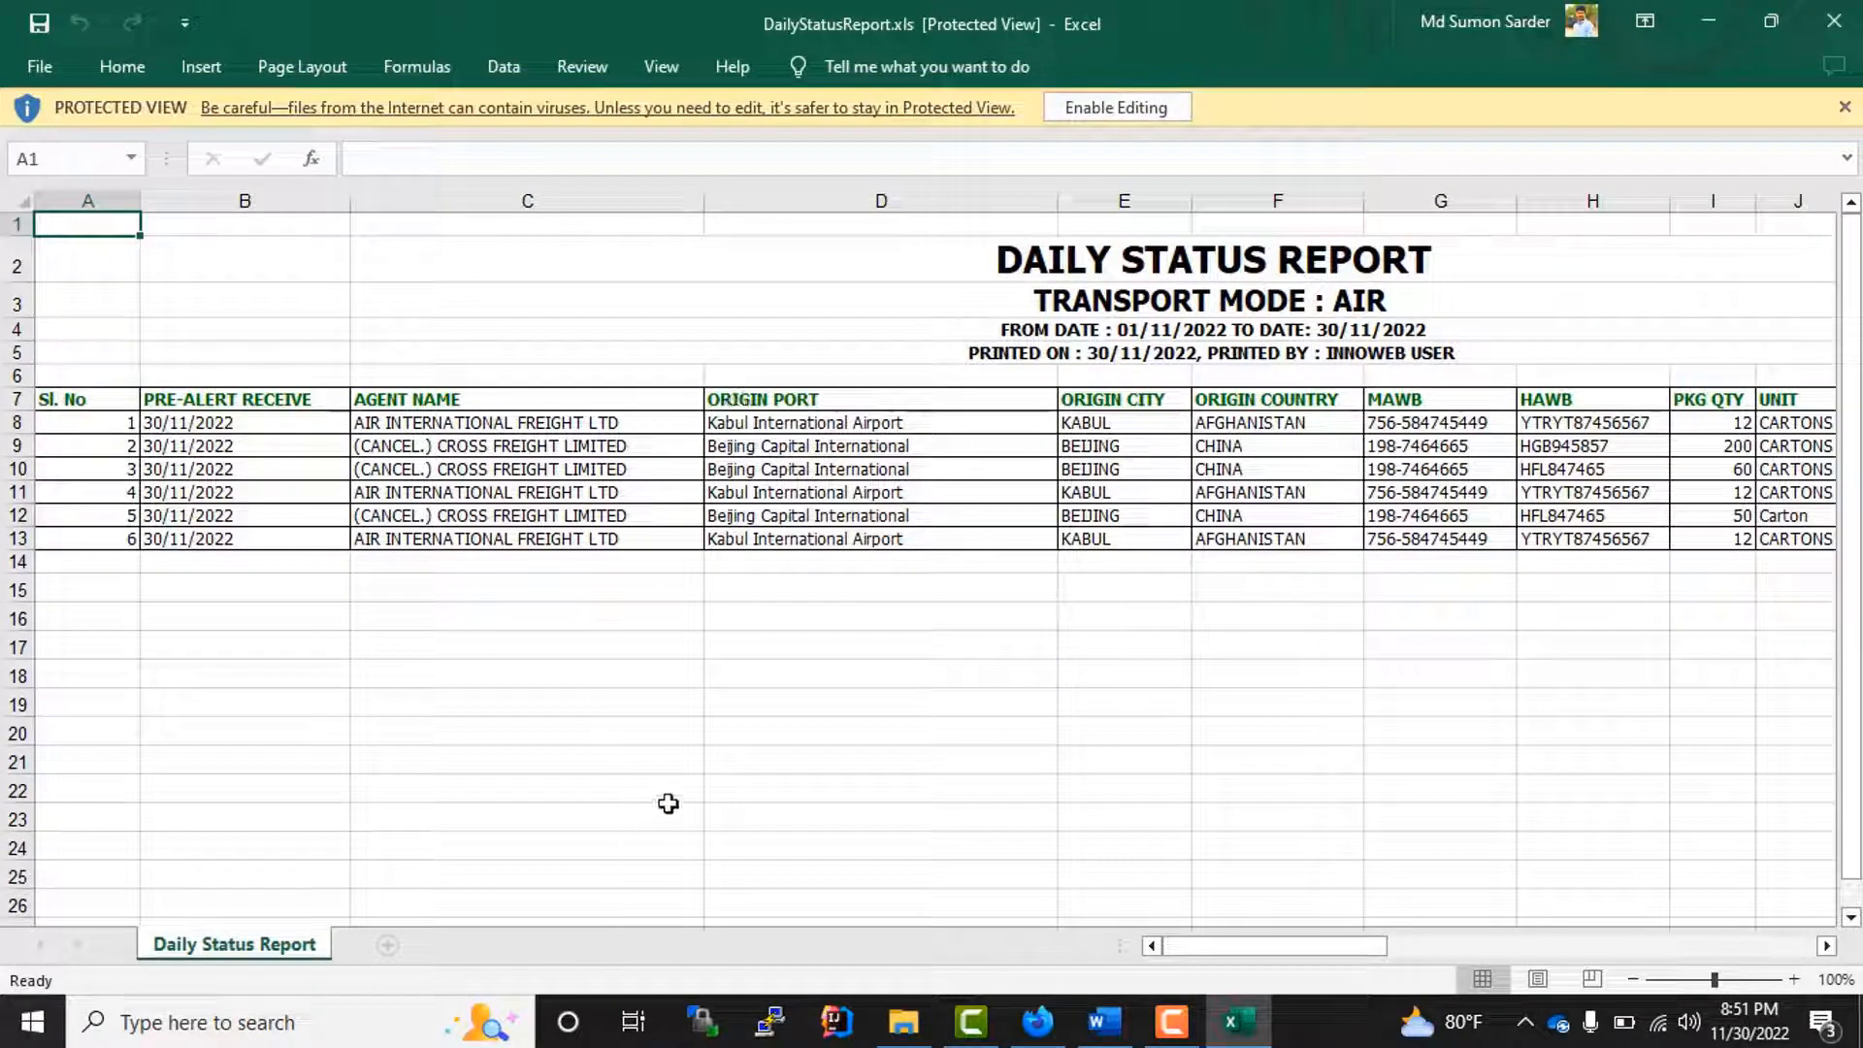
pyautogui.click(1115, 109)
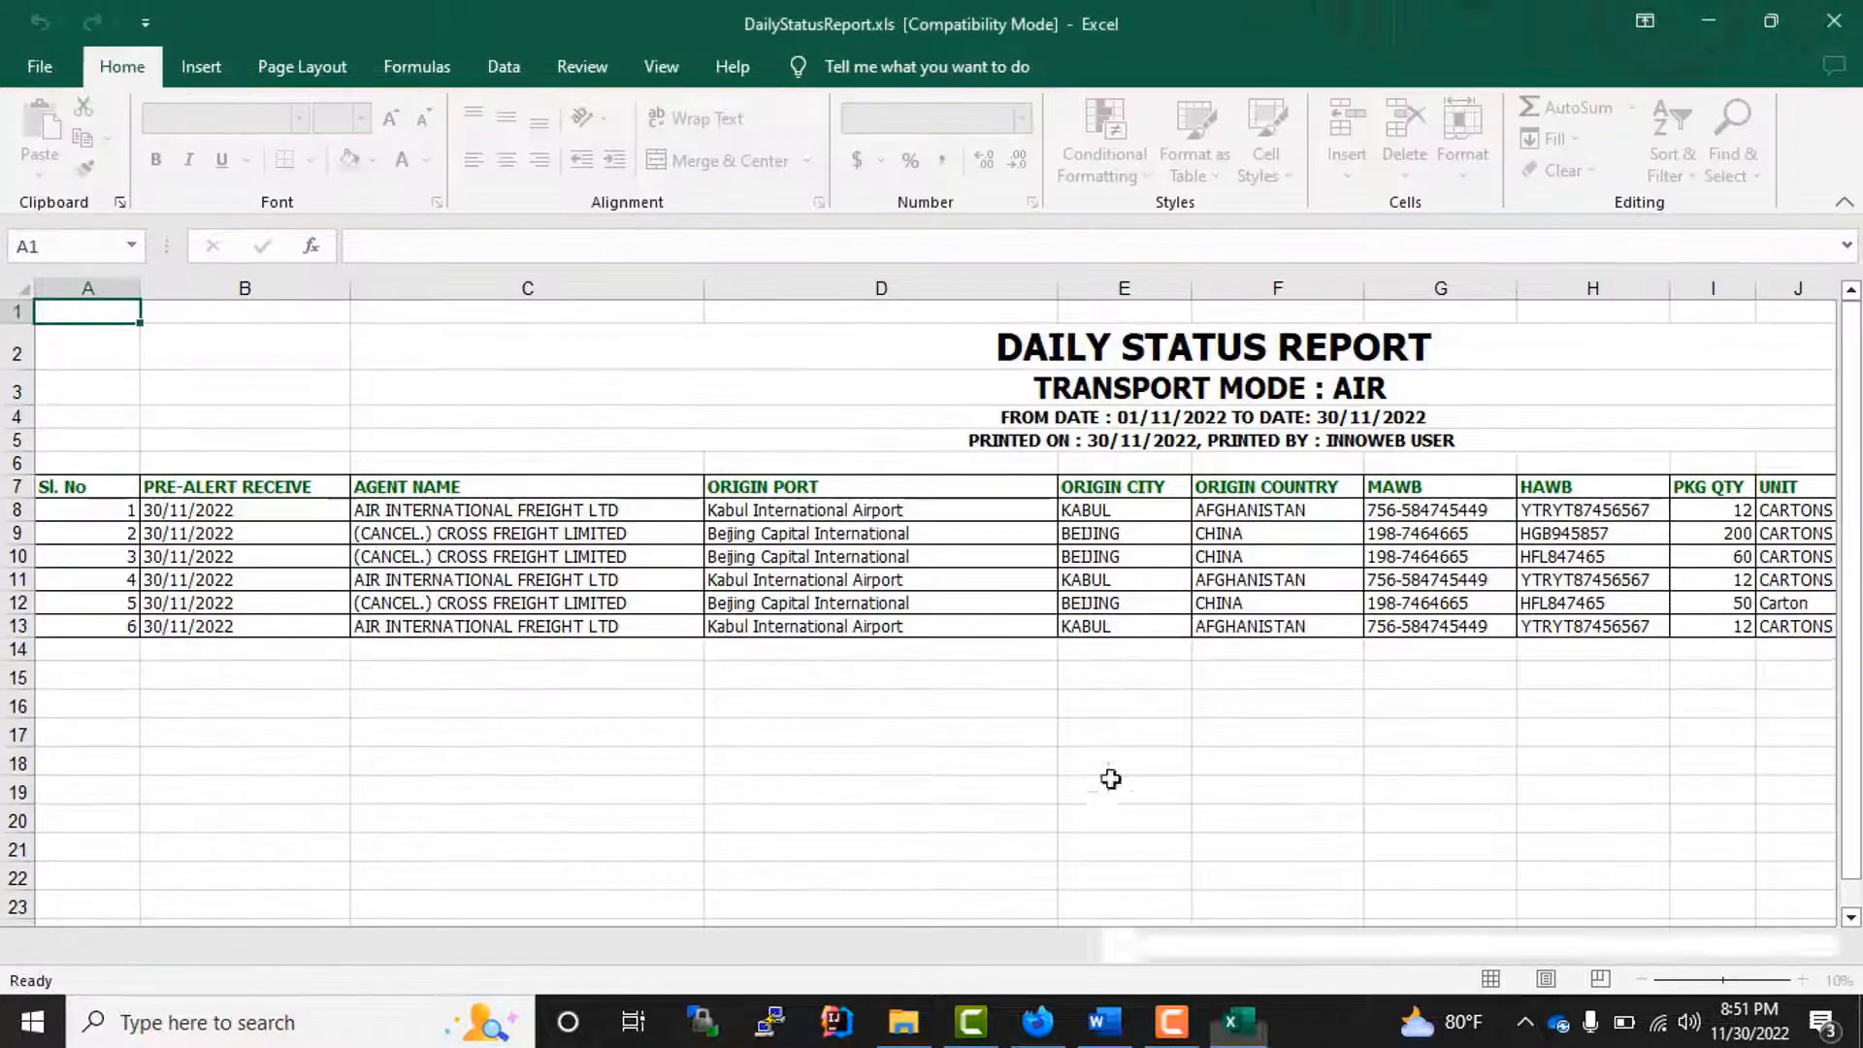
pyautogui.click(17, 509)
pyautogui.moveTo(1348, 947); pyautogui.dragTo(691, 932)
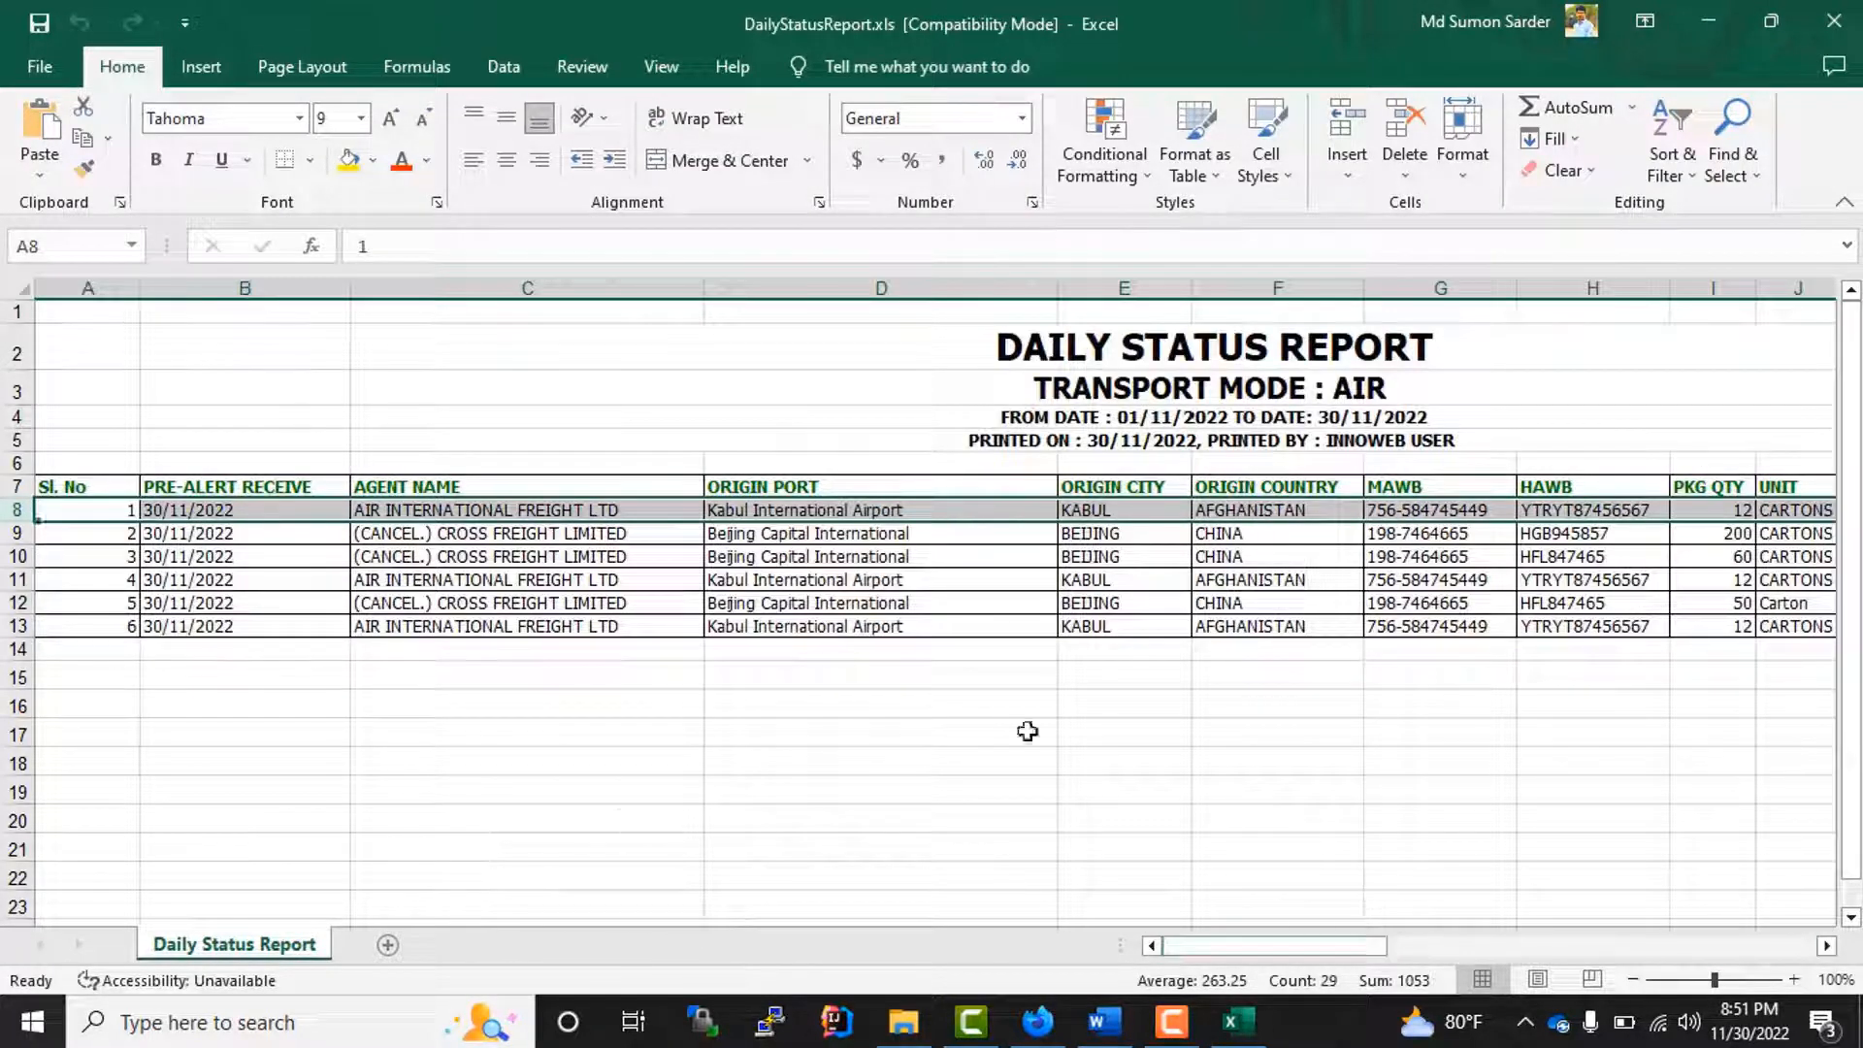
pyautogui.click(1169, 705)
pyautogui.click(1833, 22)
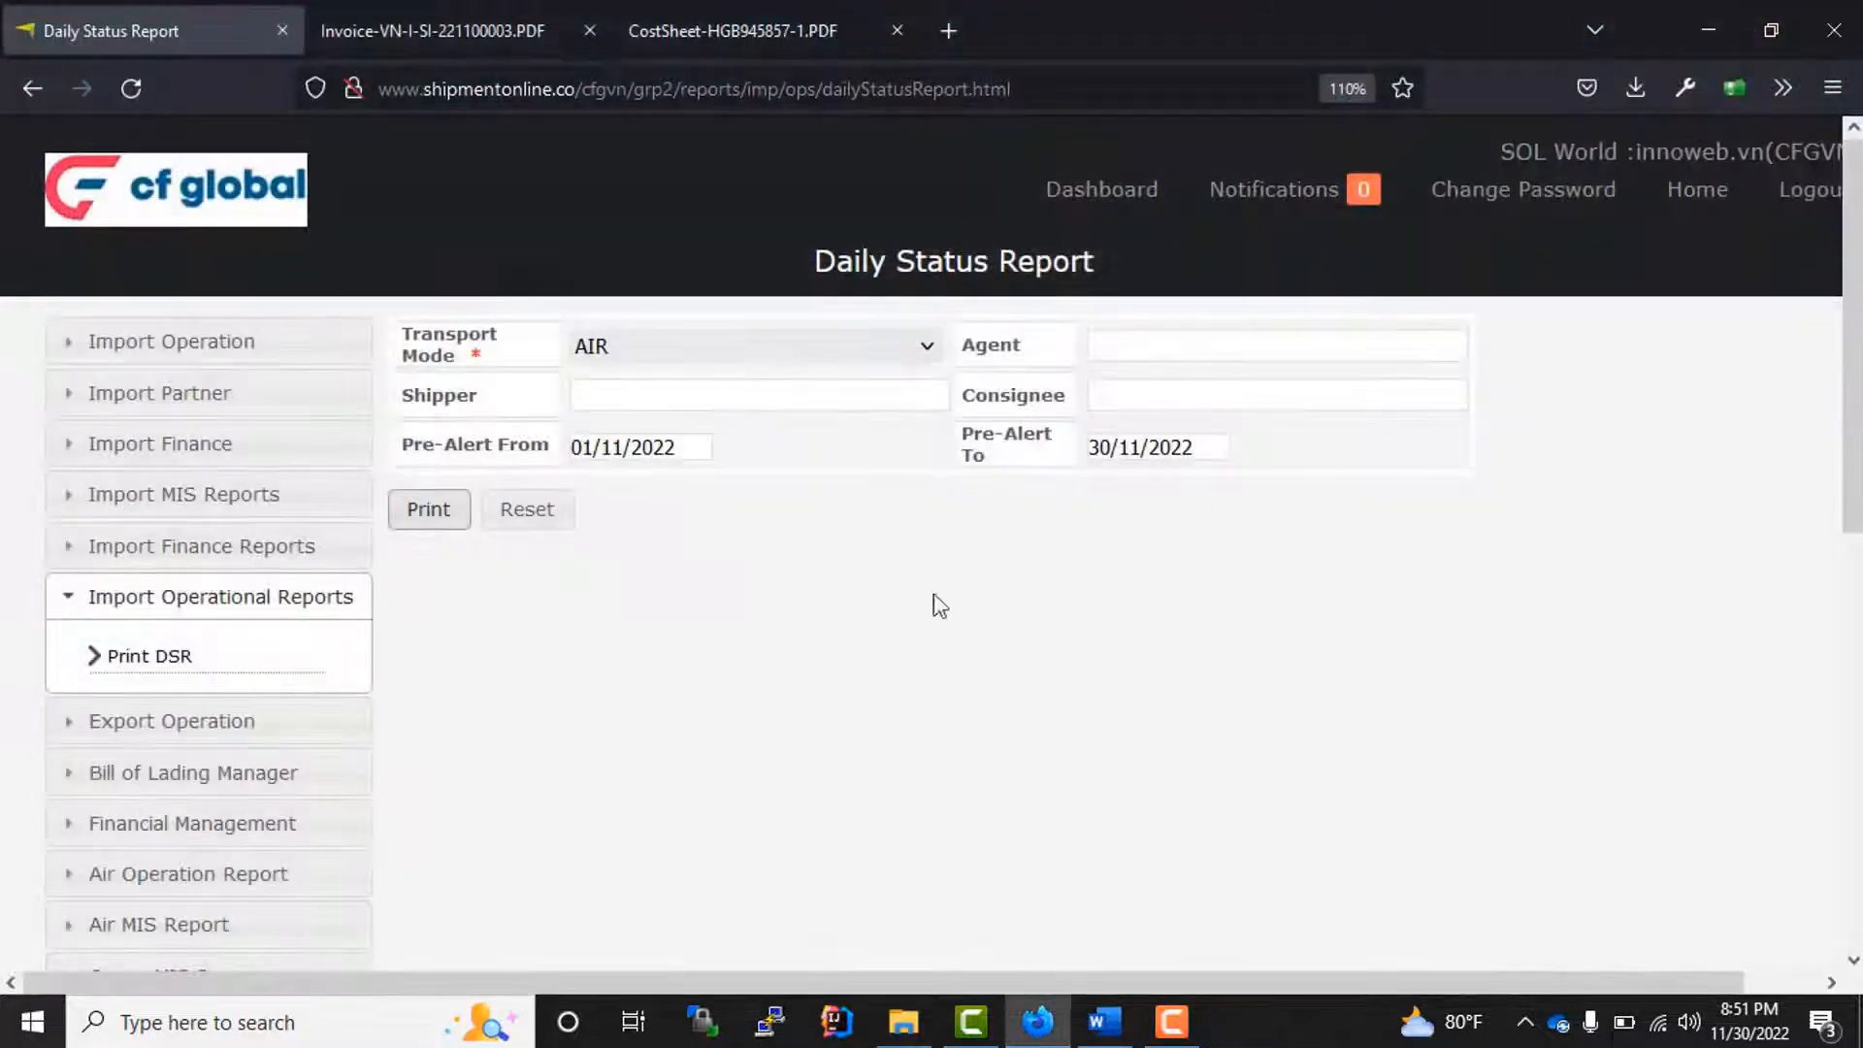